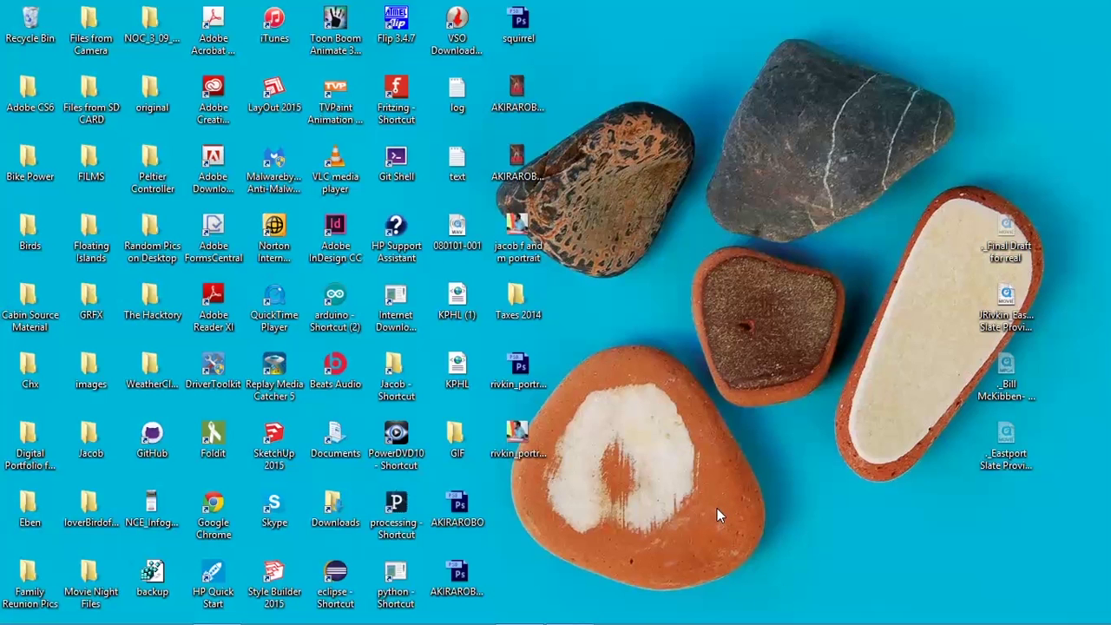
Step: Bring the walking-figure animation document to the front in Photoshop
mouse_move(573, 618)
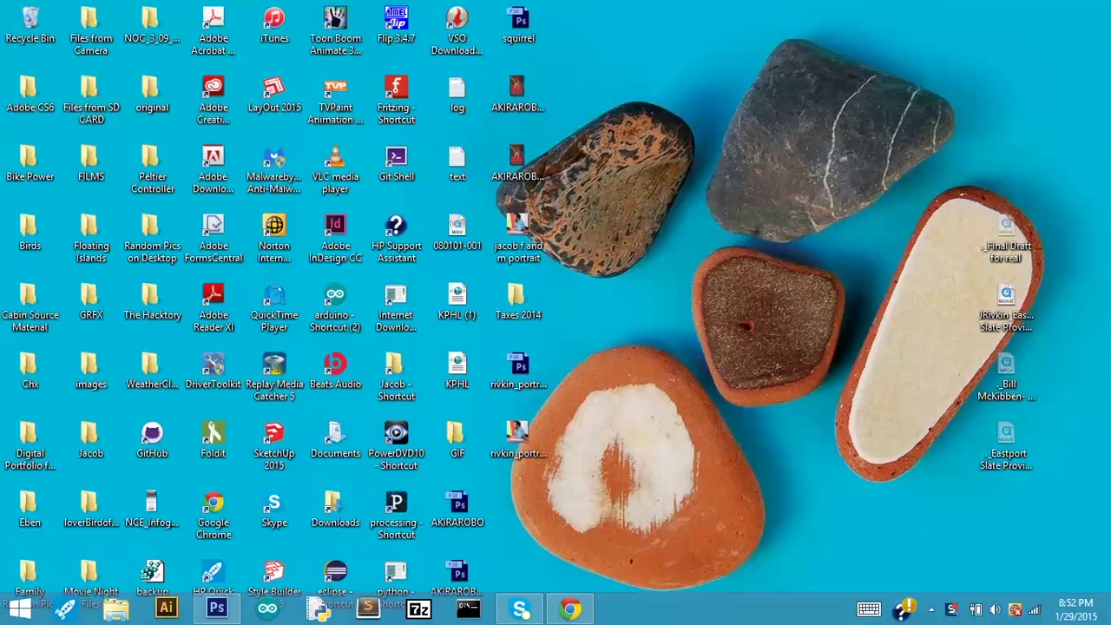
click(219, 610)
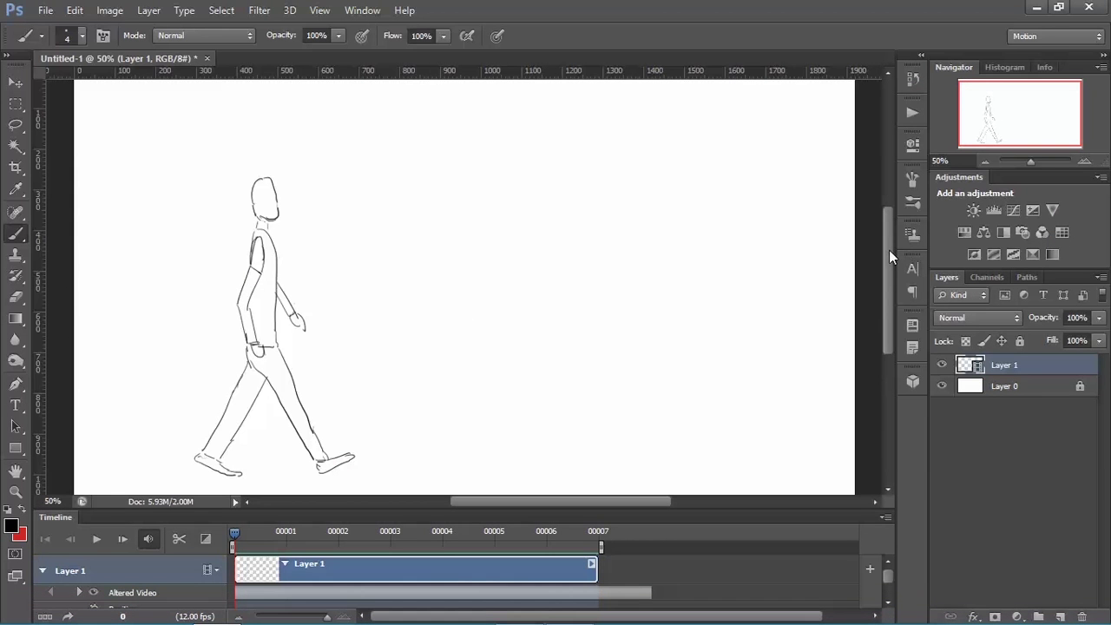
drag(889, 251, 885, 264)
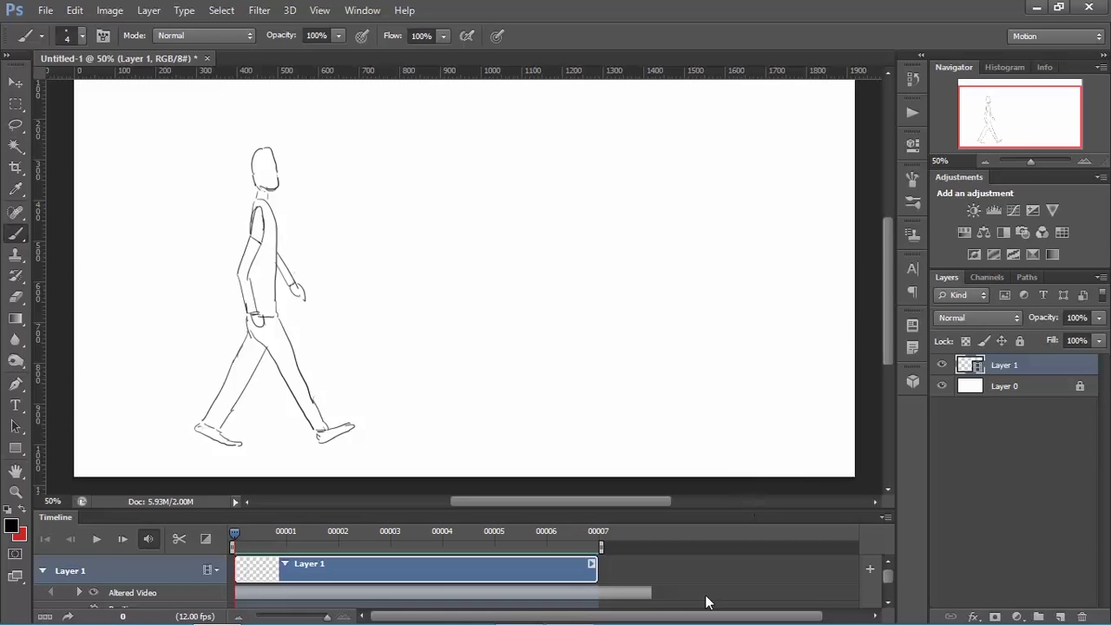
mouse_move(660, 621)
mouse_move(891, 351)
mouse_down()
mouse_move(887, 360)
mouse_move(888, 350)
mouse_up()
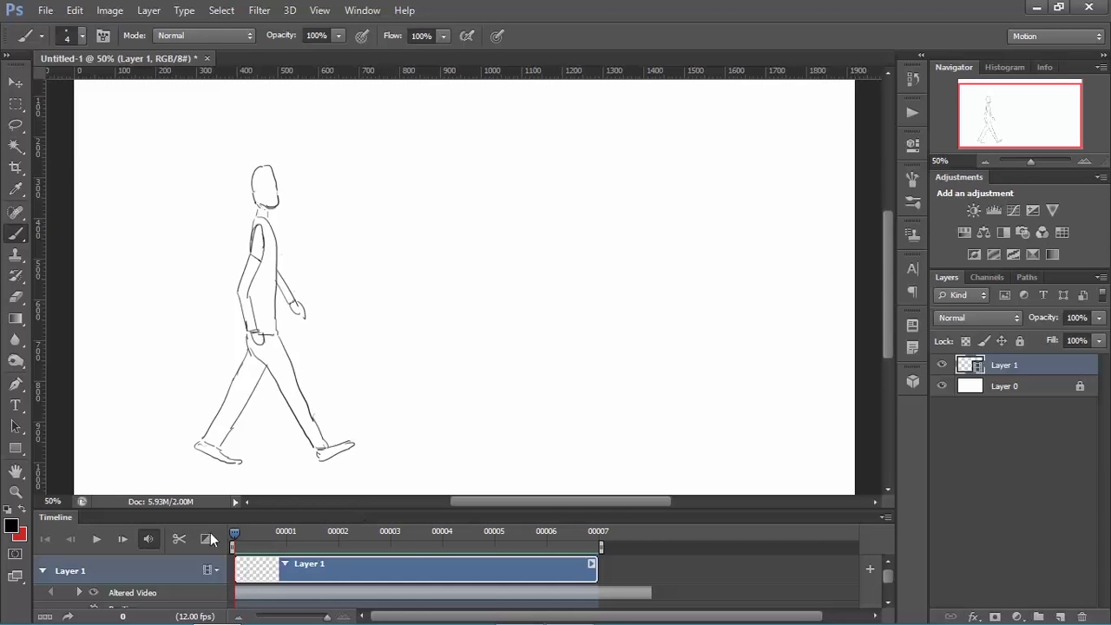
Step: Play and stop the walk cycle, then step forward frame by frame to frame 6
click(97, 540)
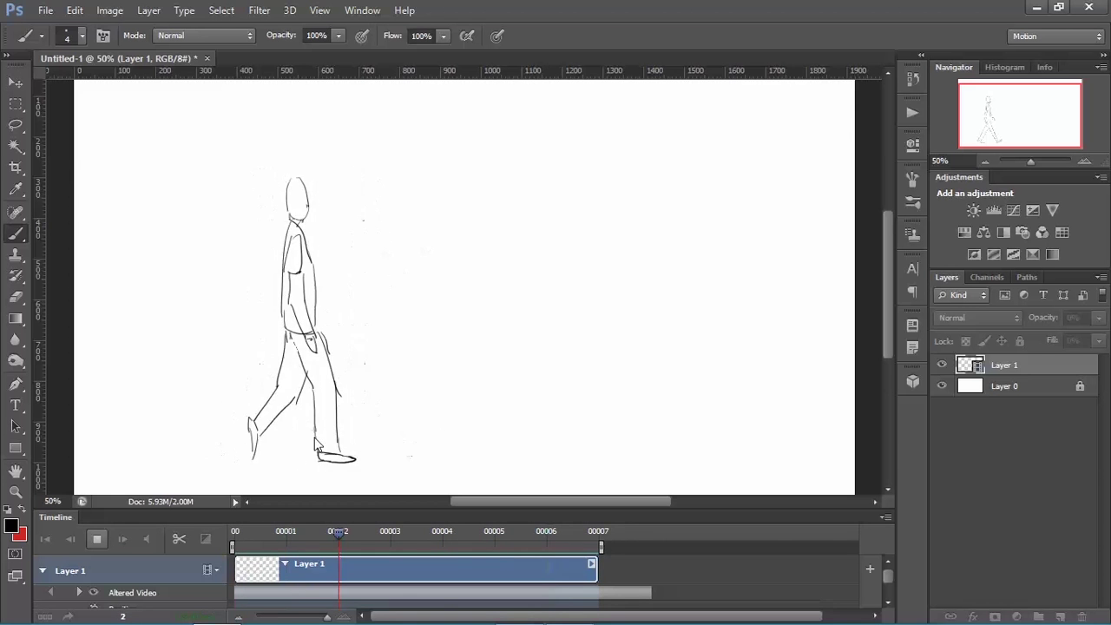
click(97, 539)
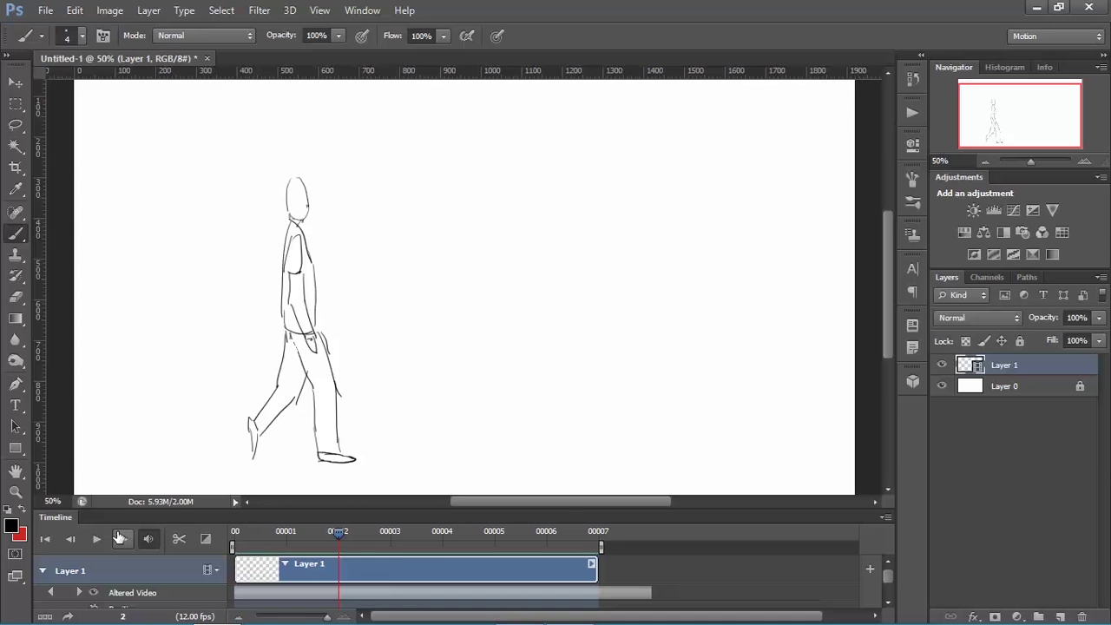
click(120, 540)
click(121, 539)
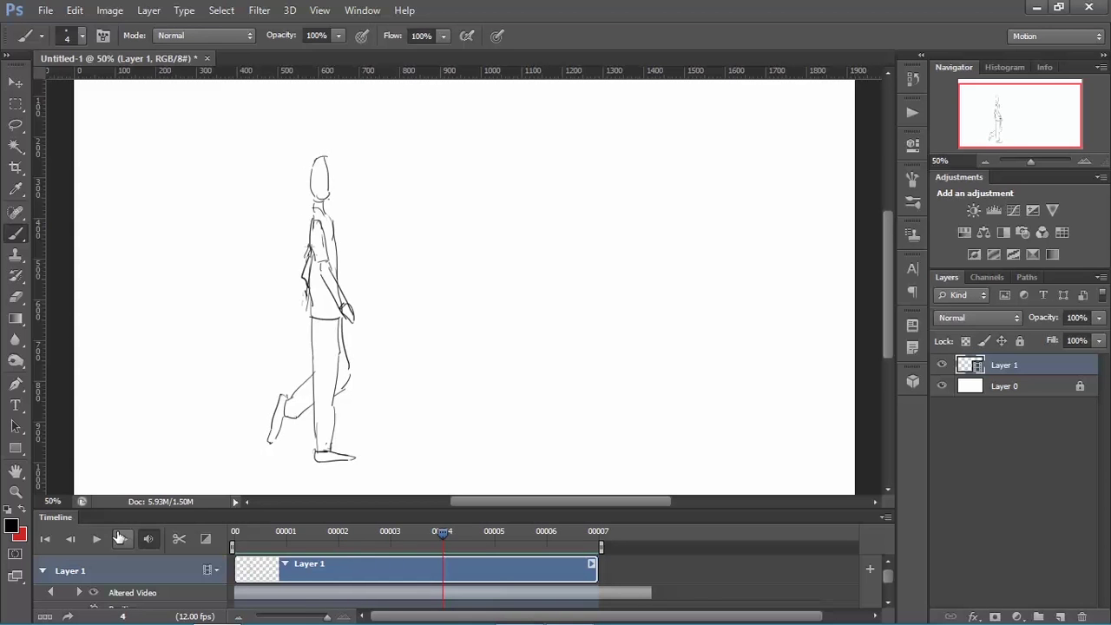
click(120, 539)
click(120, 538)
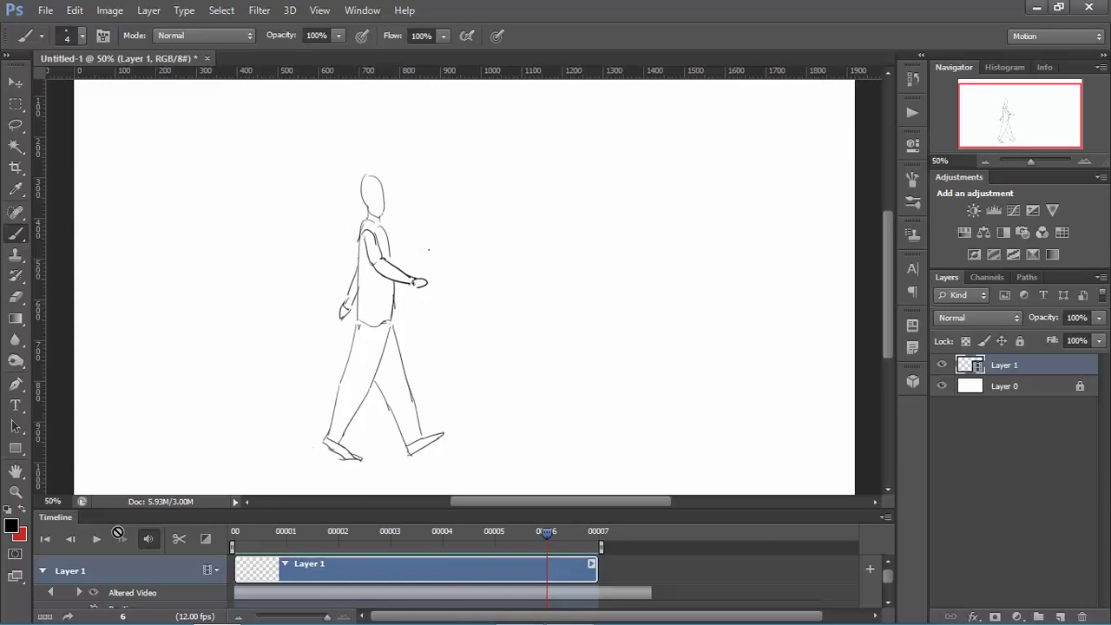
Step: Step back to frame 2 and forward again to frame 6, returning to Photoshop
key(Left)
key(Left)
key(Left)
key(Left)
key(Left)
key(Left)
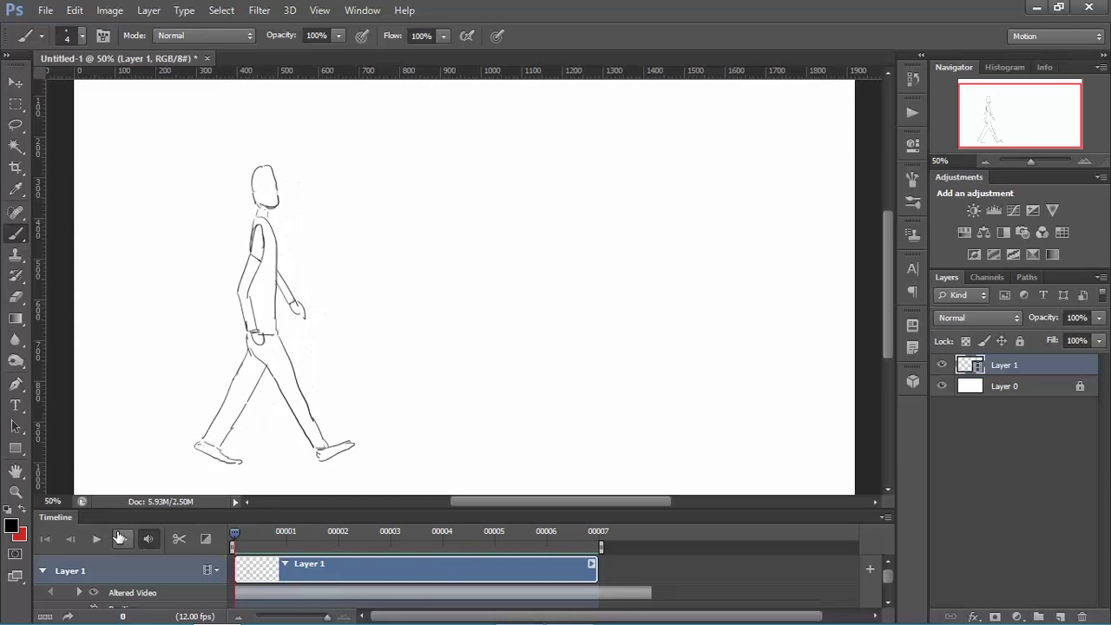
key(Right)
key(Right)
key(Right)
key(Right)
key(Right)
key(Right)
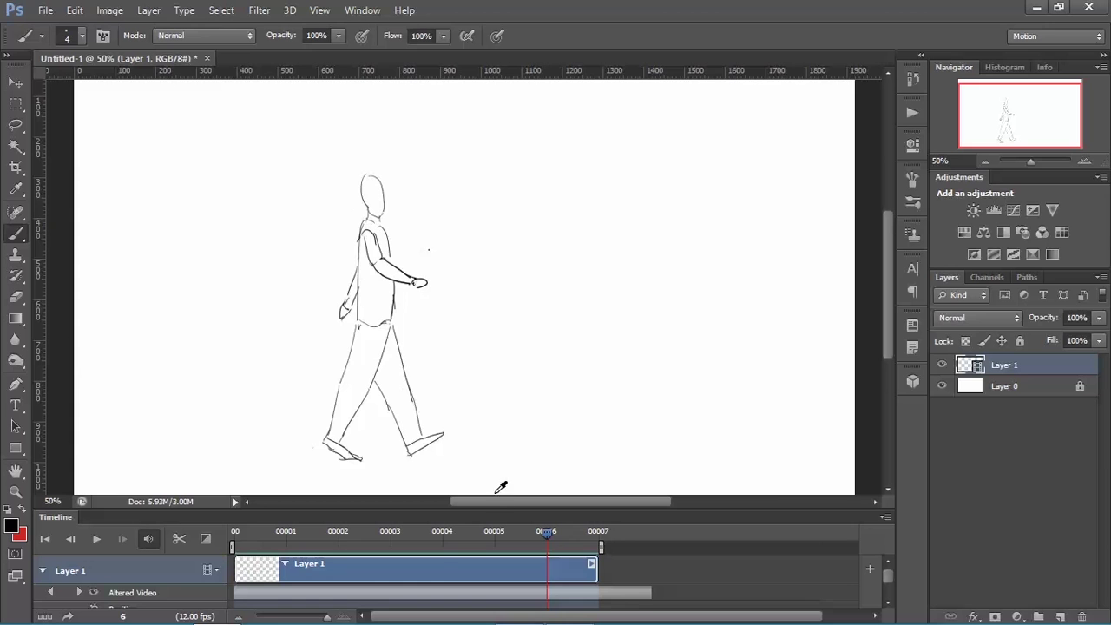
key(alt+Tab)
Step: Create a new 1920×1080 document named 'Walk Cycle Tutorial' with the HDTV 1080p preset
click(47, 11)
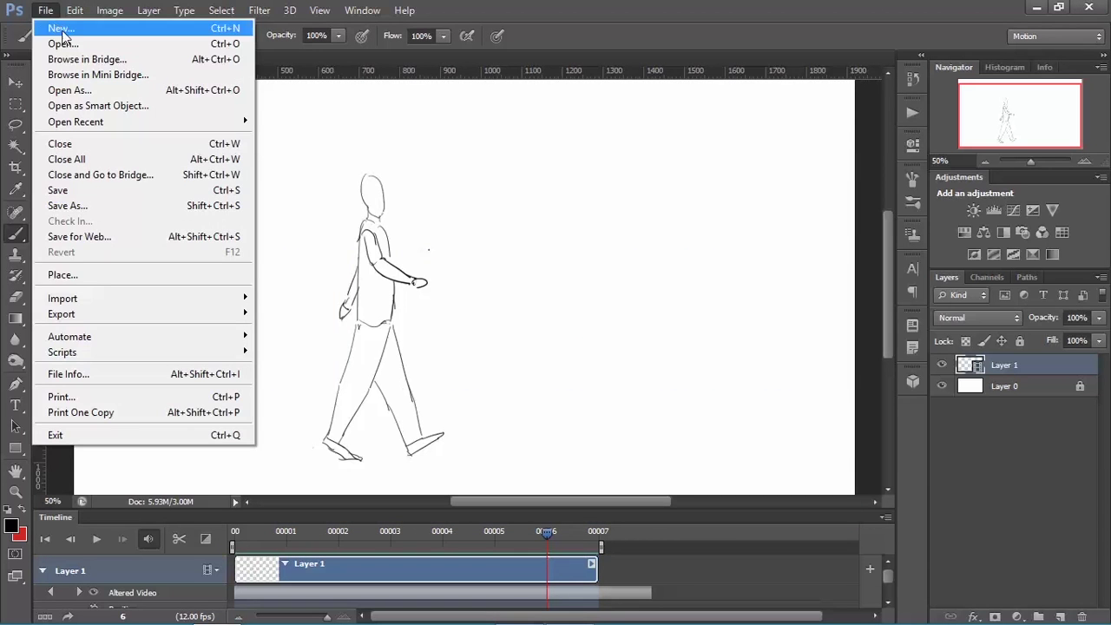
click(84, 33)
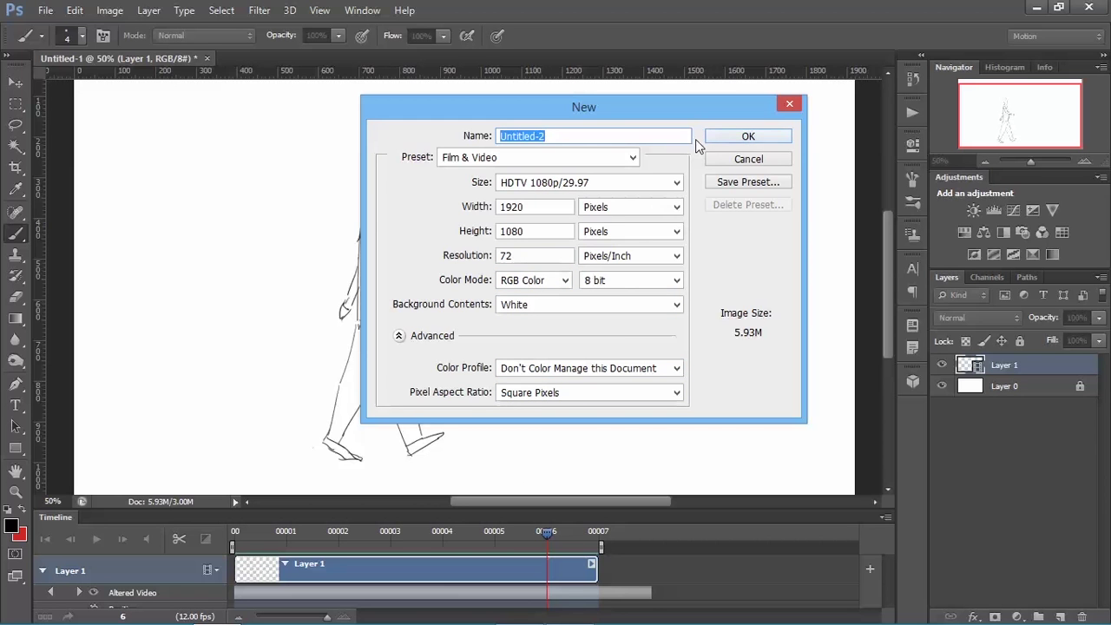
text(Walk Cycle Tutorial)
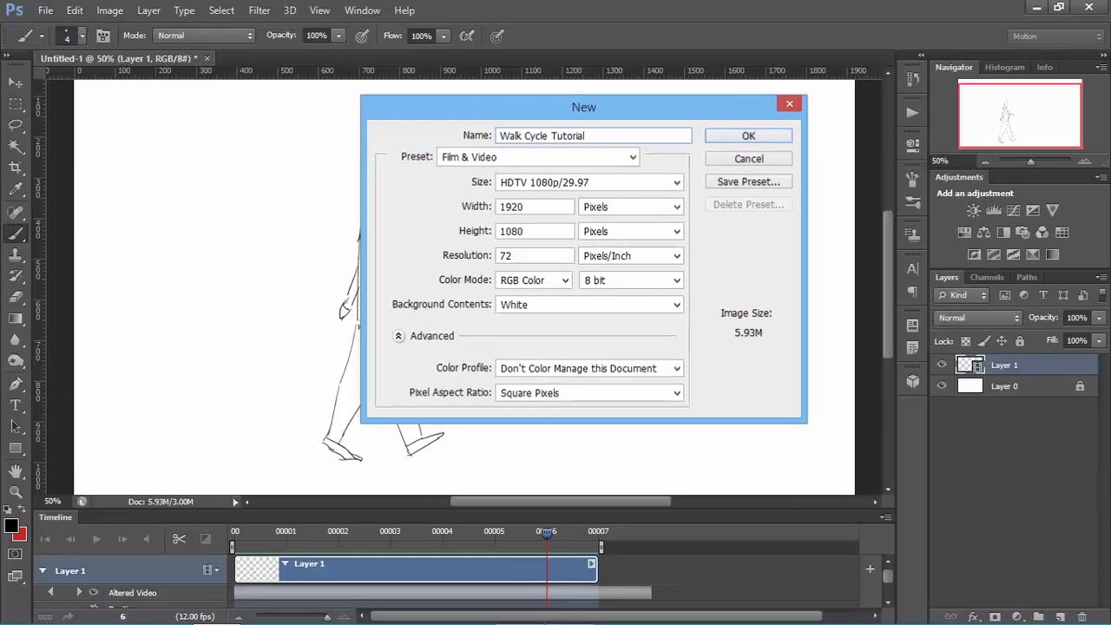
key(Return)
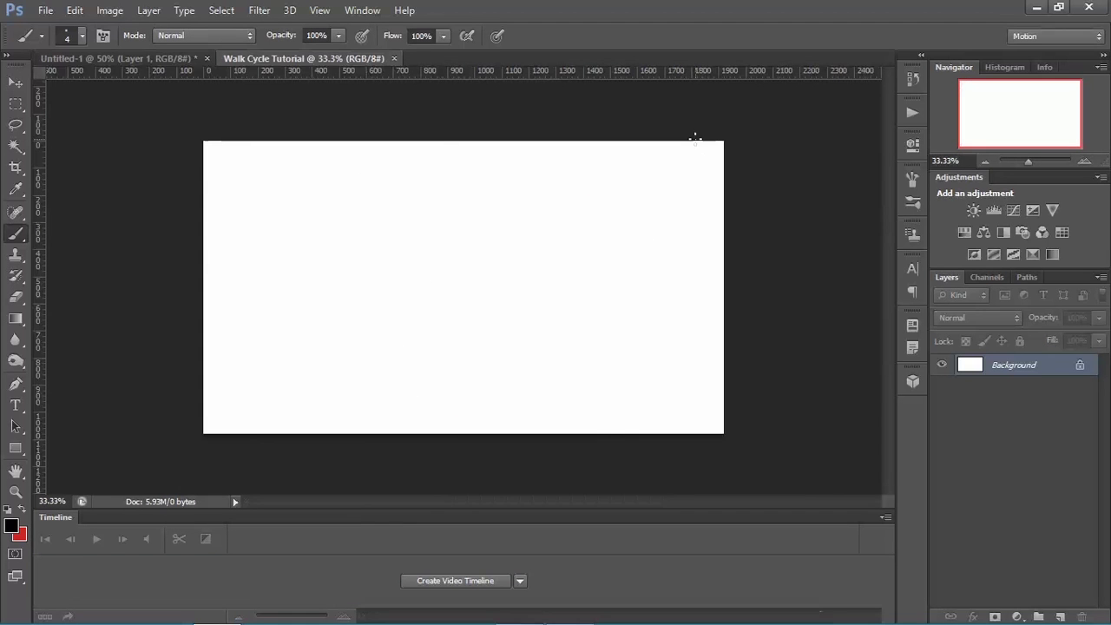
Step: Save as Walk Cycle Tutorial.psd inside a new 'walk cycle tutorial' folder under Animation Production
click(53, 9)
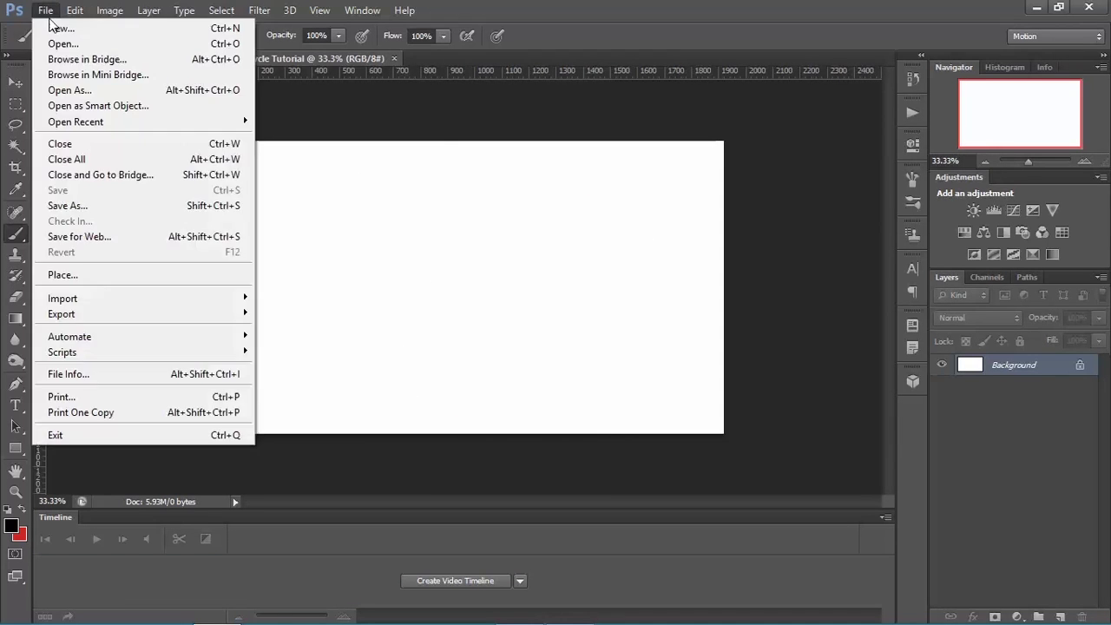
click(78, 207)
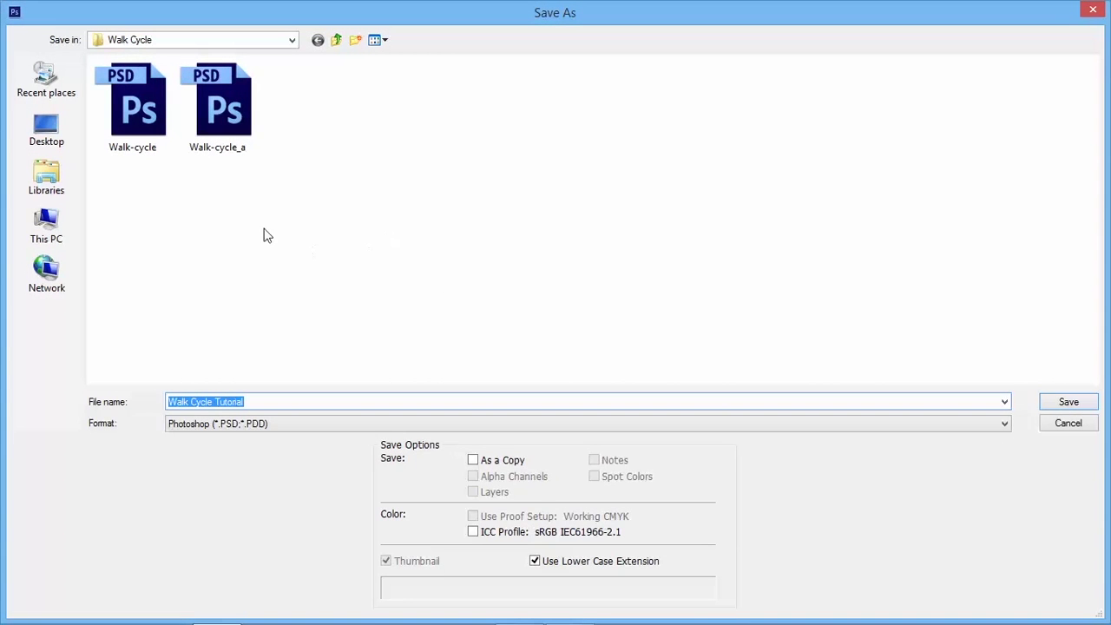
click(338, 41)
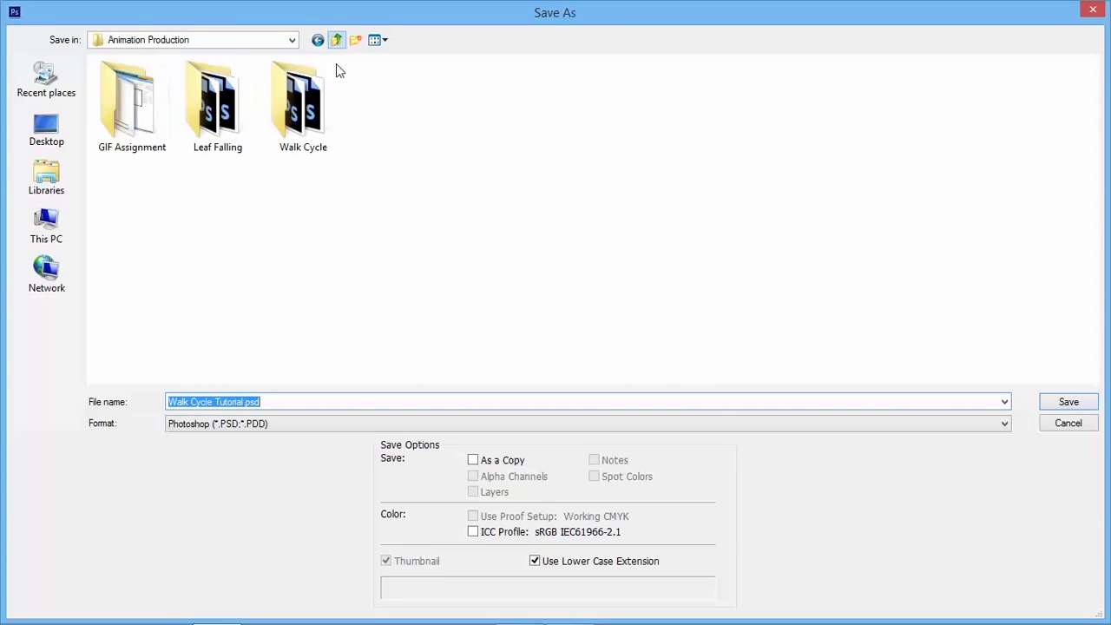
click(354, 41)
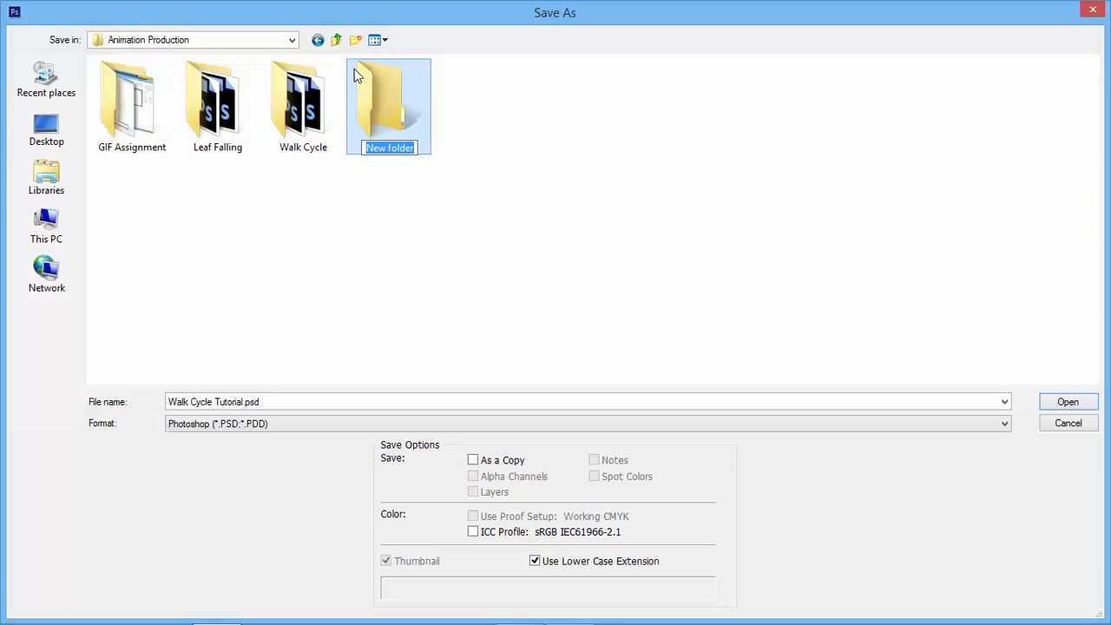
text(walk cyc)
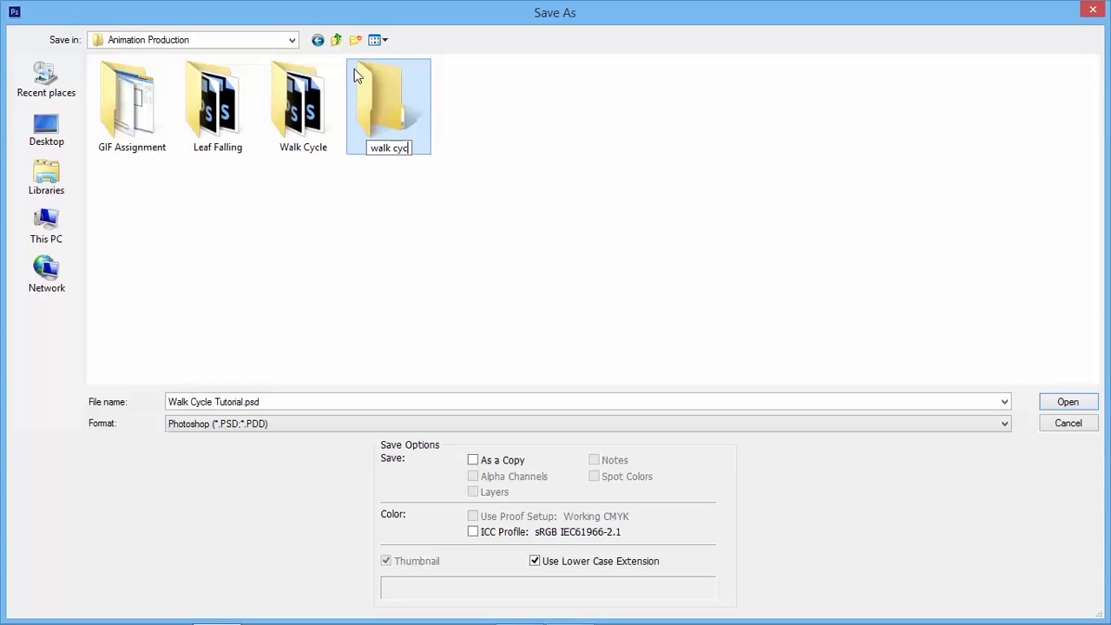
text(le tutprial)
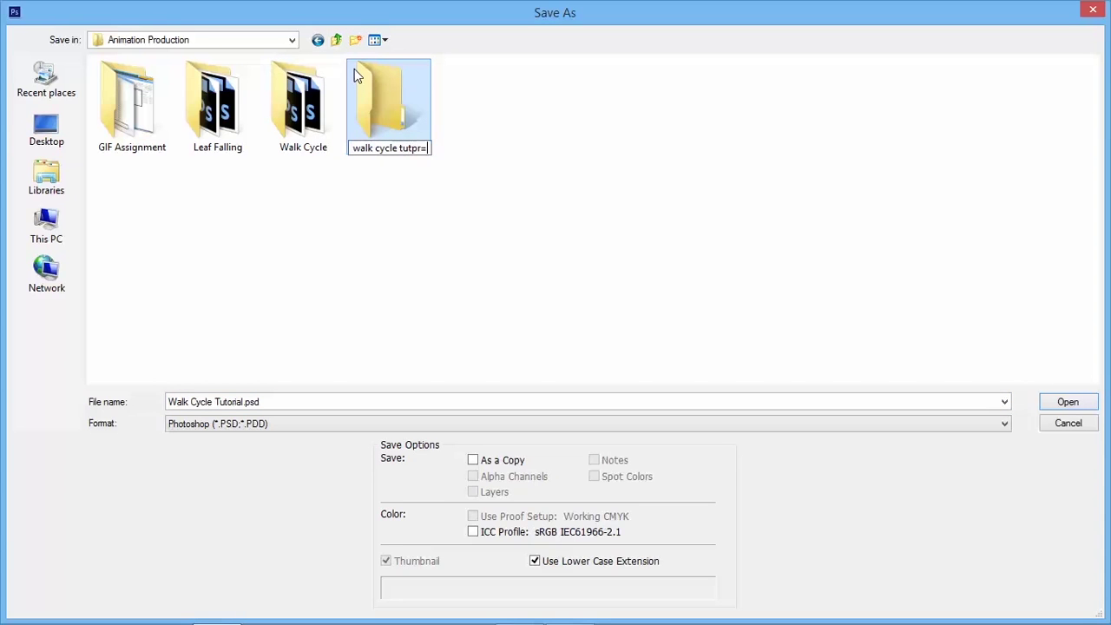
key(BackSpace)
key(BackSpace)
key(BackSpace)
key(BackSpace)
key(BackSpace)
text(orial a)
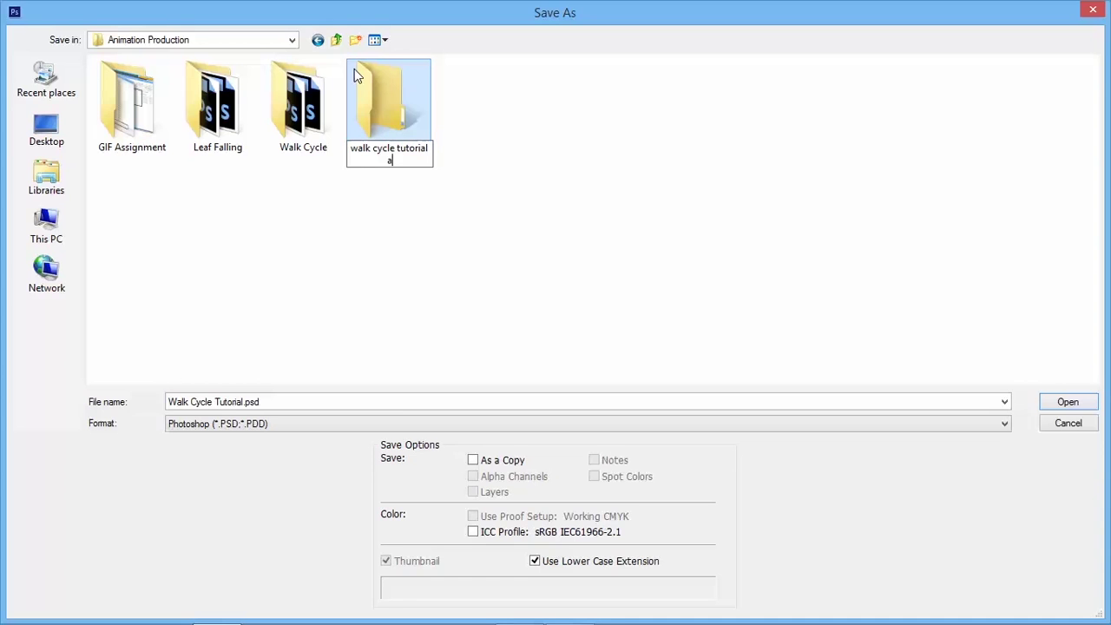
key(BackSpace)
key(BackSpace)
key(Return)
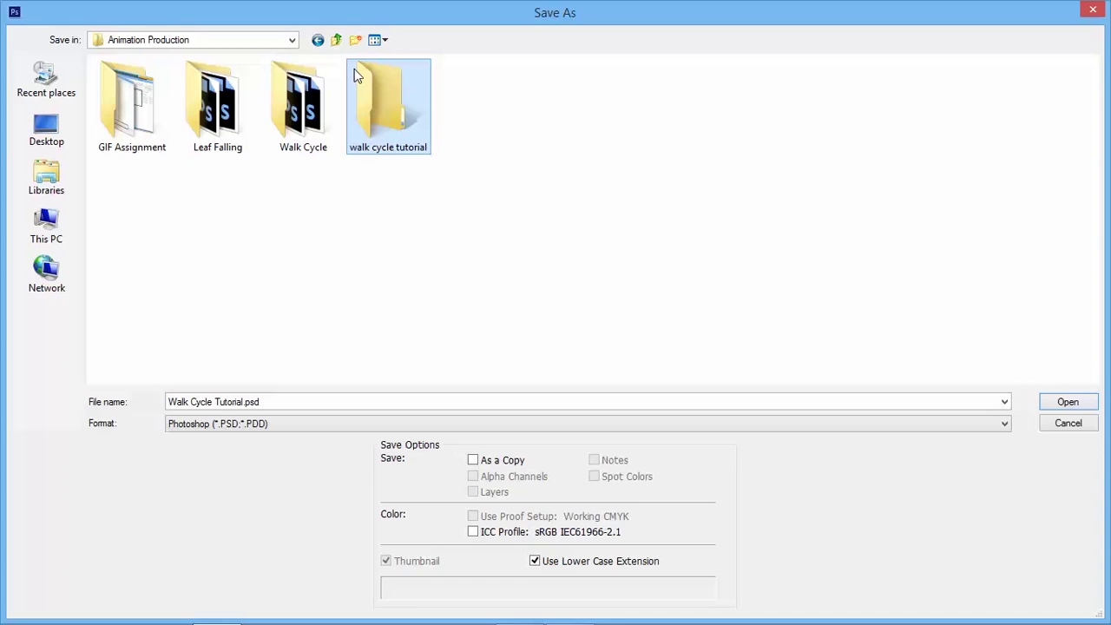
double_click(404, 147)
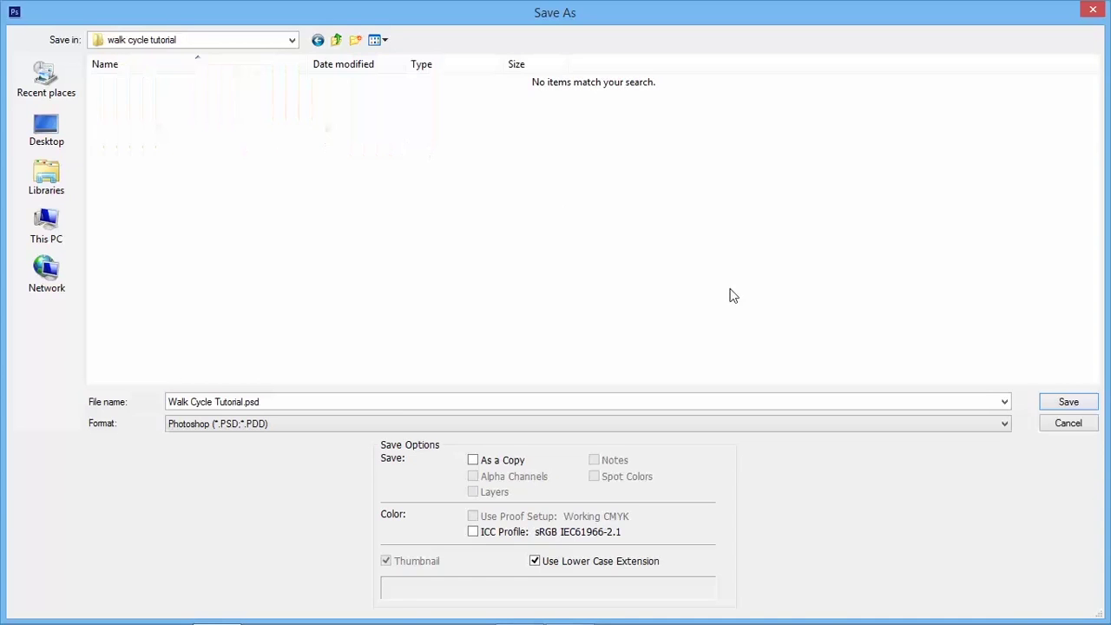
click(1052, 406)
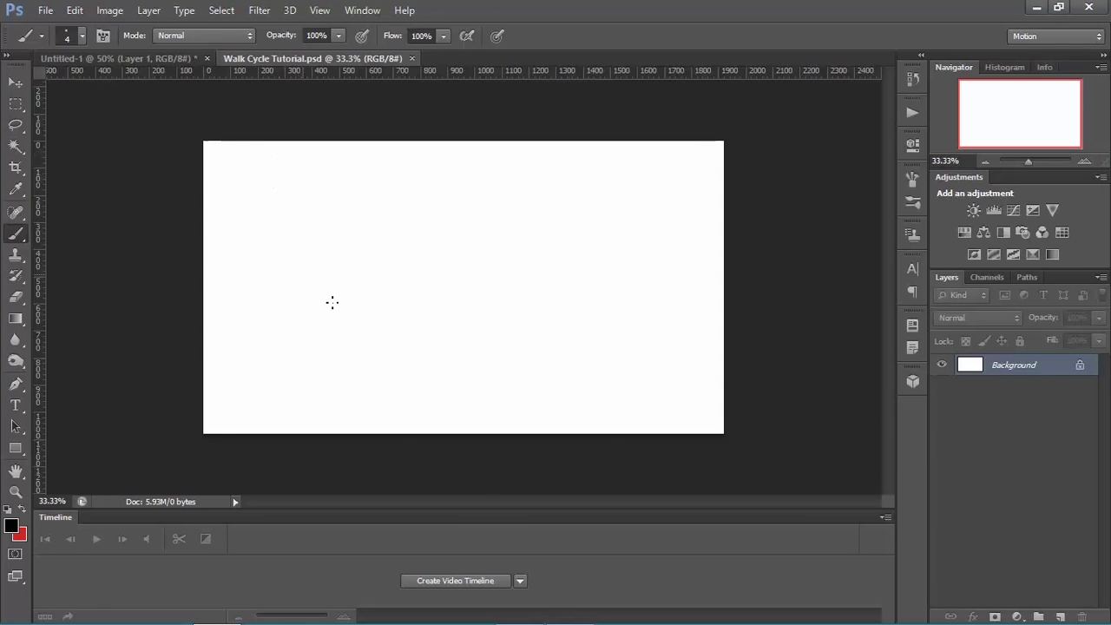
Step: Enlarge the Timeline, create a video timeline, and set its frame rate to 12 fps
drag(474, 509, 490, 447)
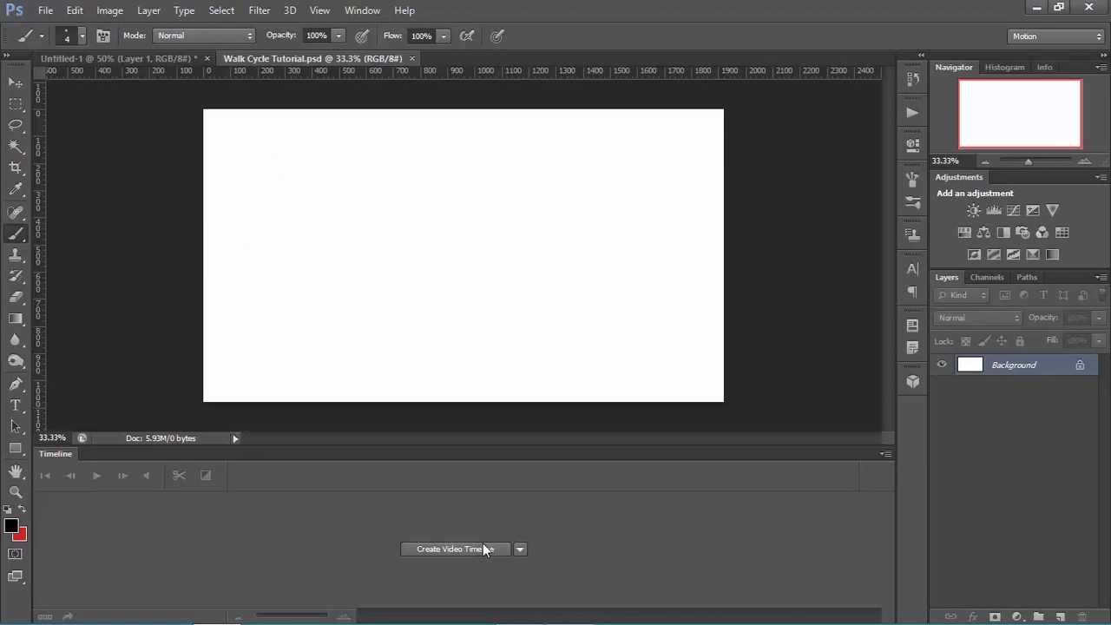
click(481, 548)
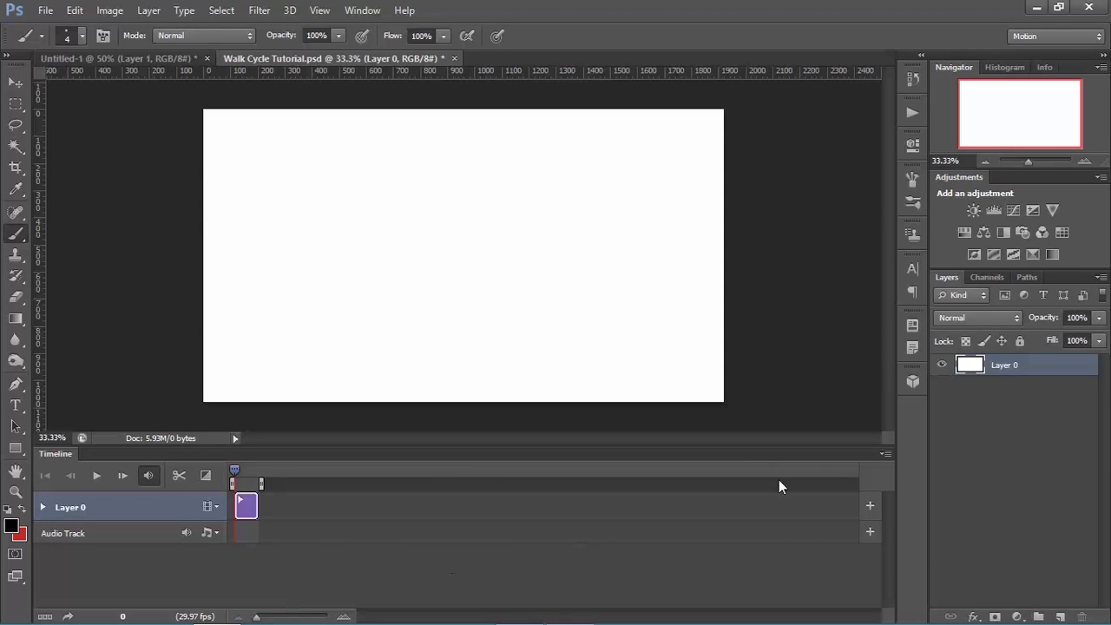
click(884, 454)
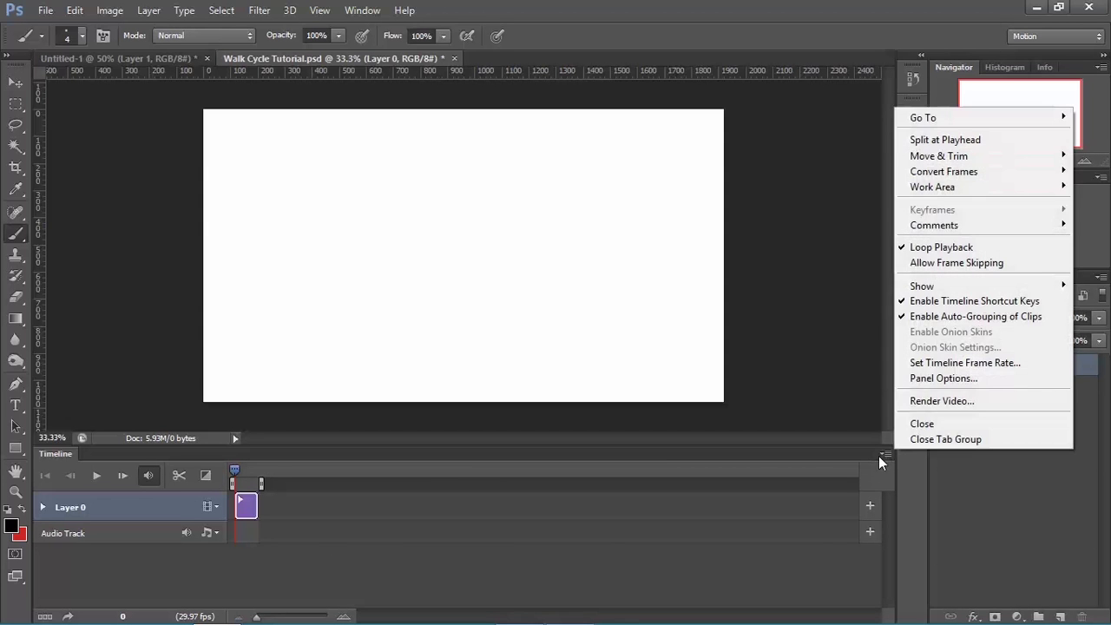
click(961, 363)
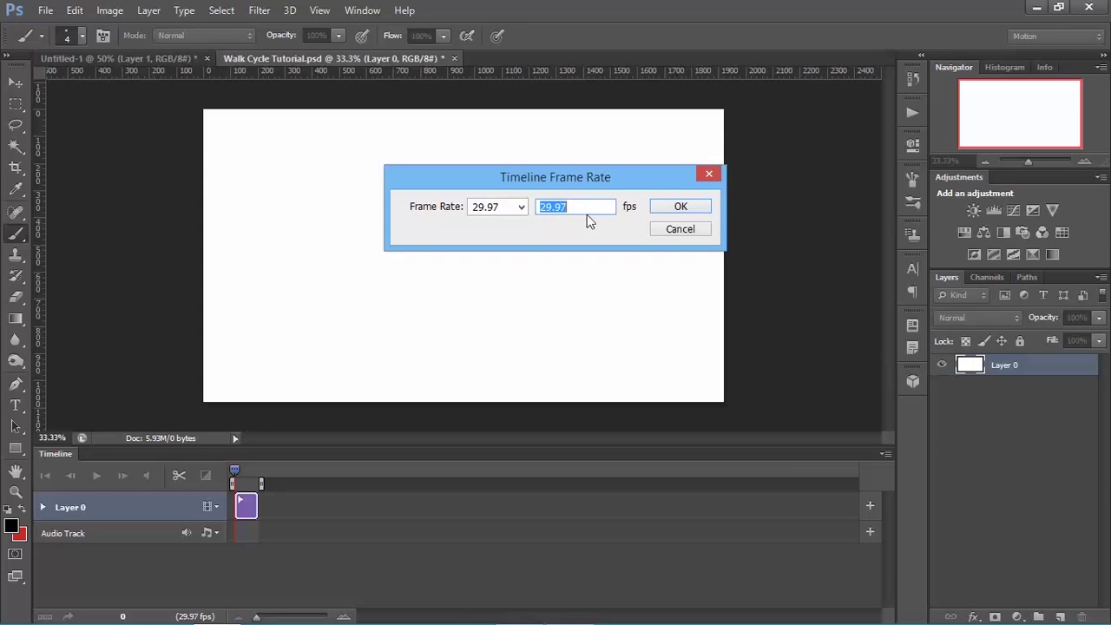
text(12)
key(Return)
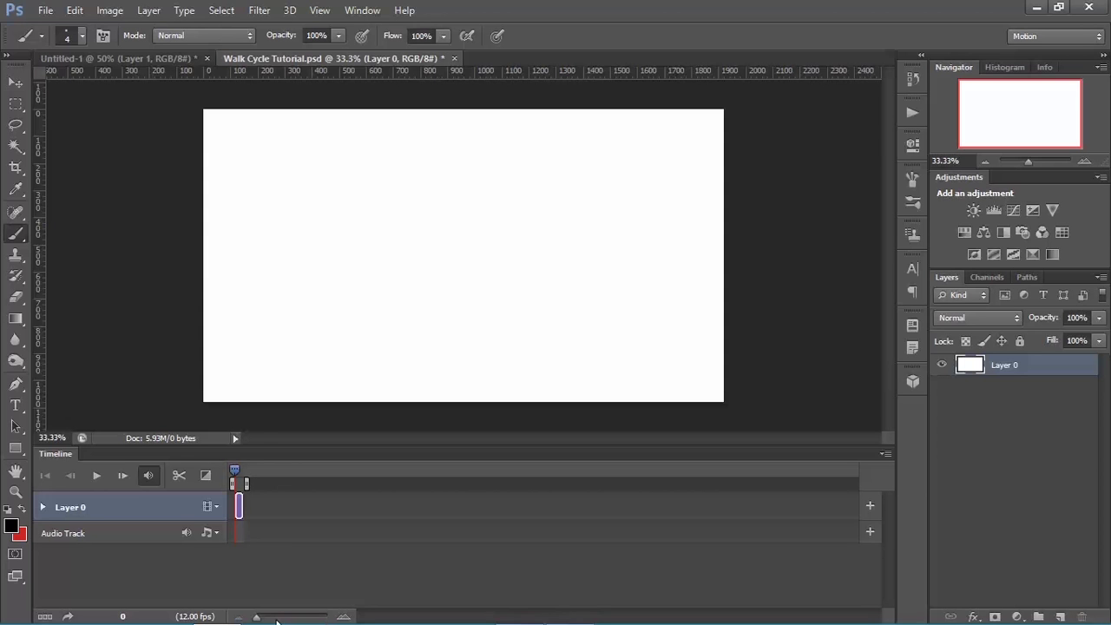
Step: Zoom the timeline in and drag Layer 0's clip end out to about 111 frames
drag(257, 618, 280, 620)
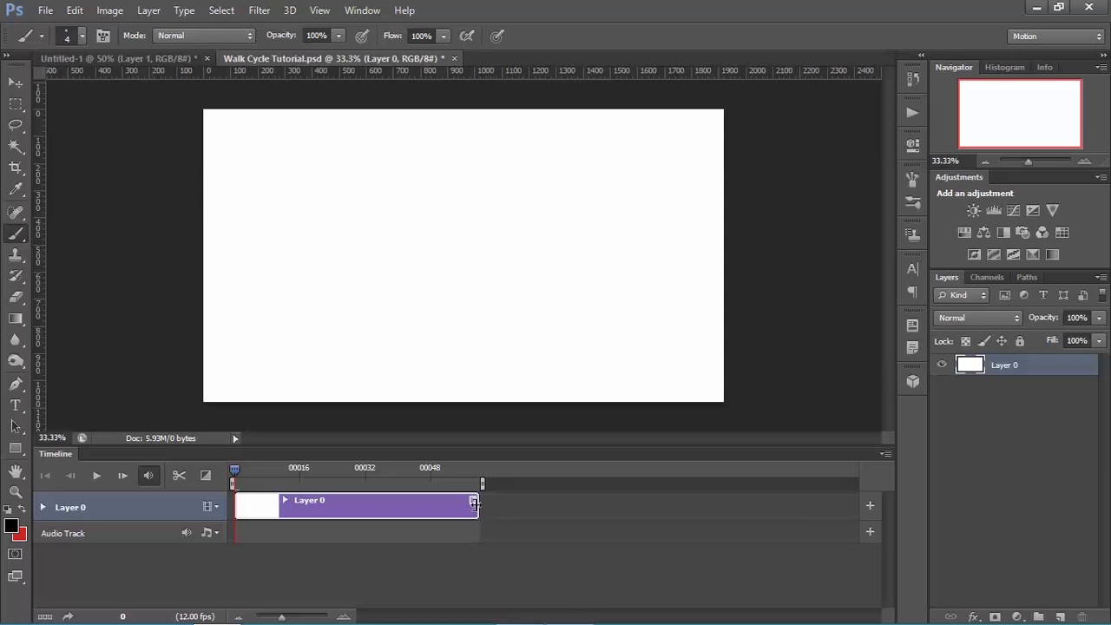
click(344, 616)
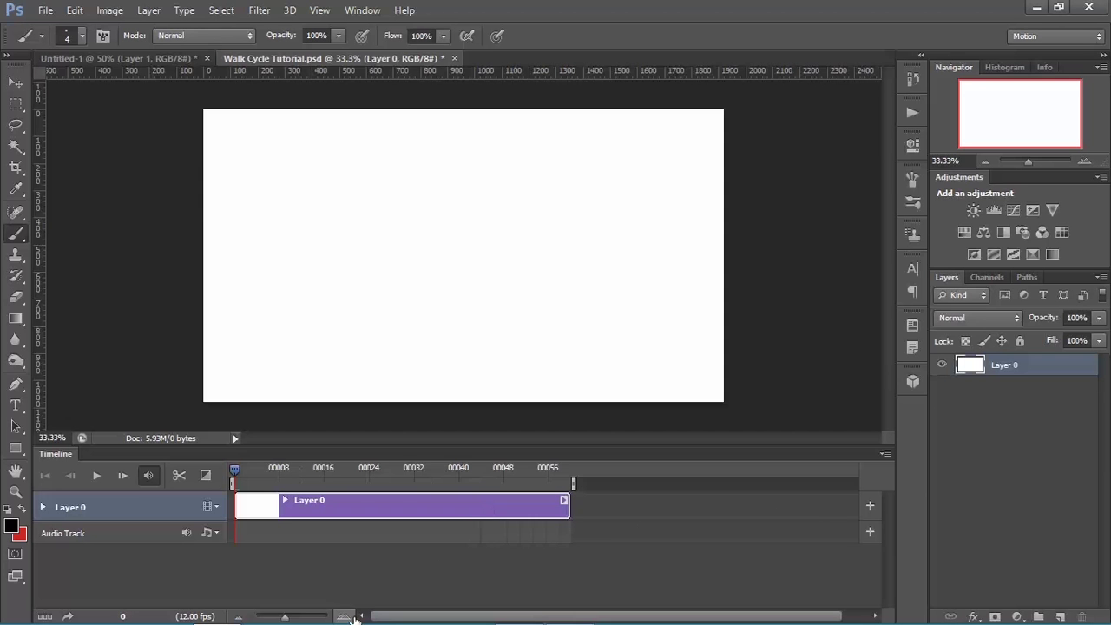
click(565, 502)
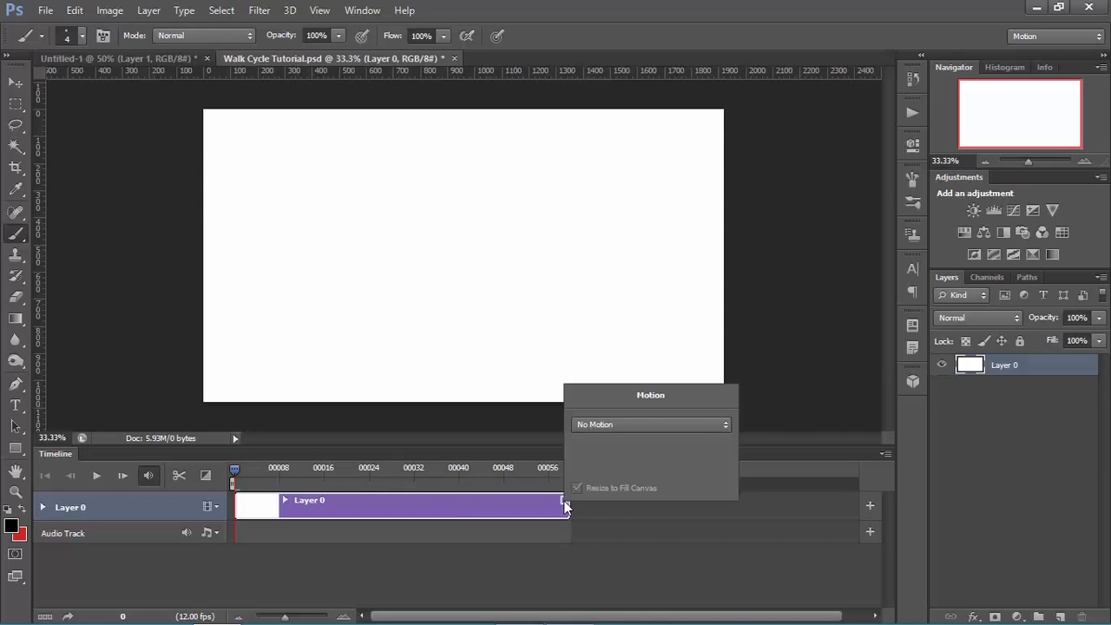
click(566, 503)
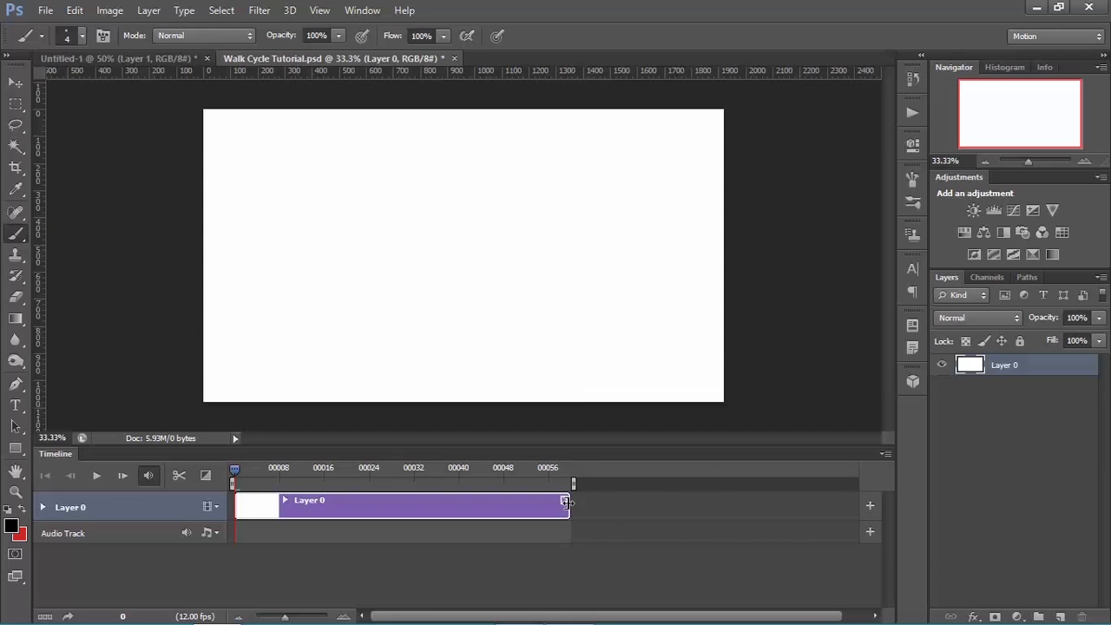
drag(566, 503, 817, 501)
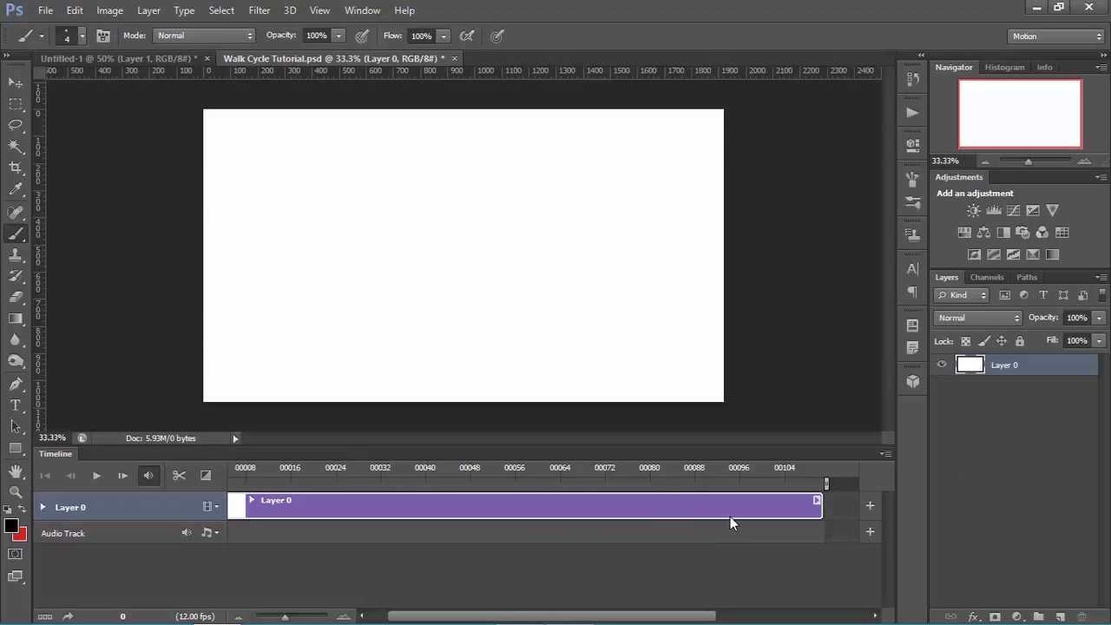
Step: Add Layer 1 via Layer > Video Layers > New Blank Video Layer, matching Layer 0's clip length
click(183, 11)
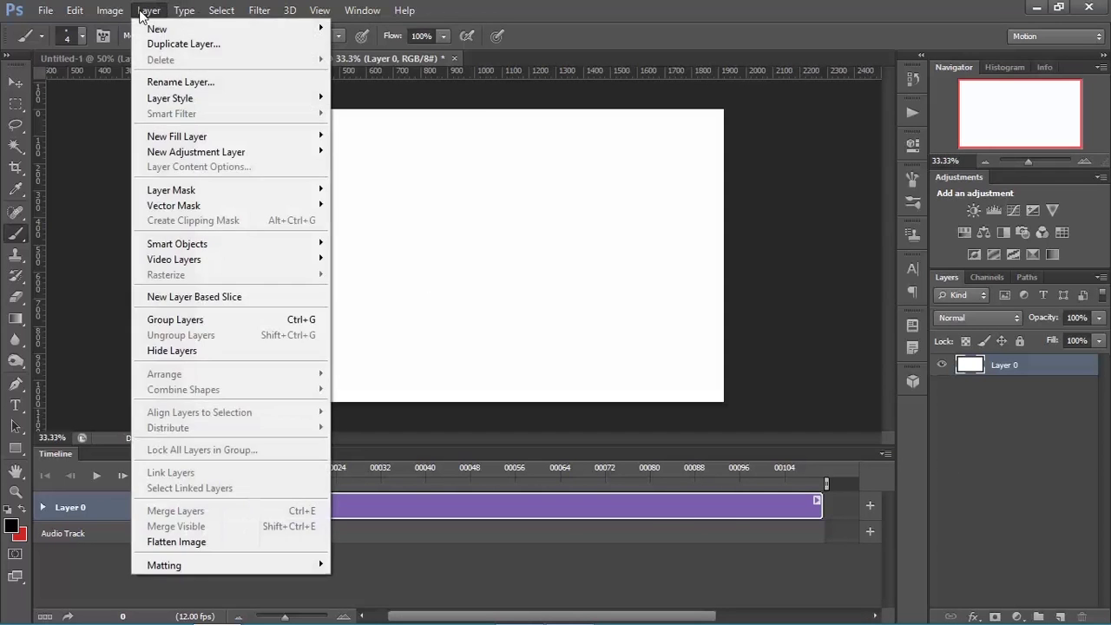
mouse_move(325, 260)
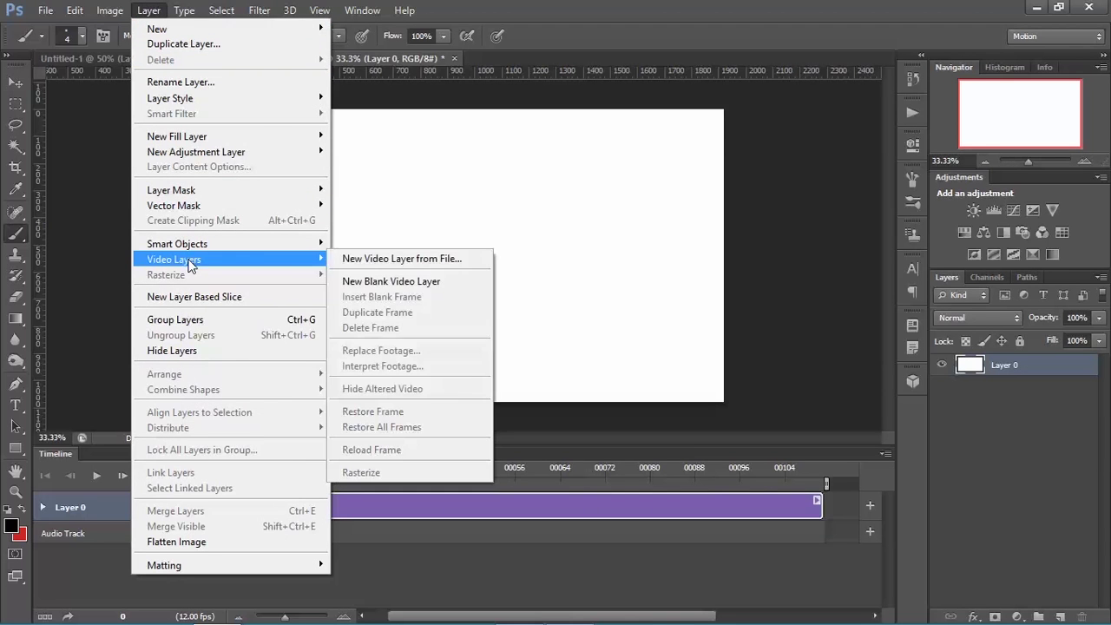
click(387, 282)
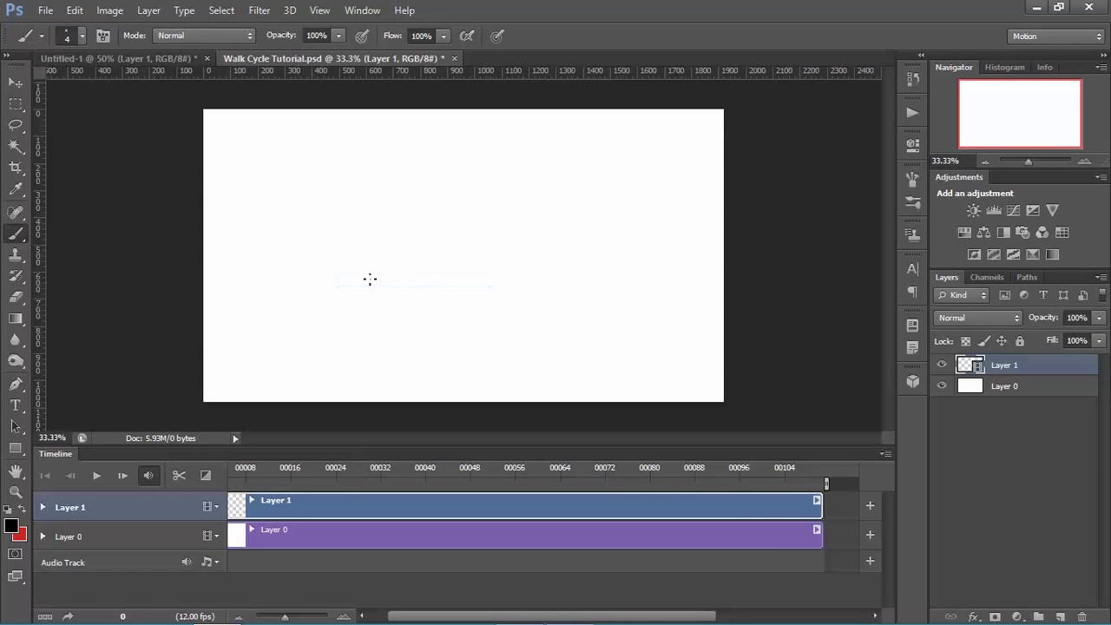
mouse_move(821, 506)
mouse_down()
mouse_move(646, 506)
mouse_move(814, 520)
mouse_up()
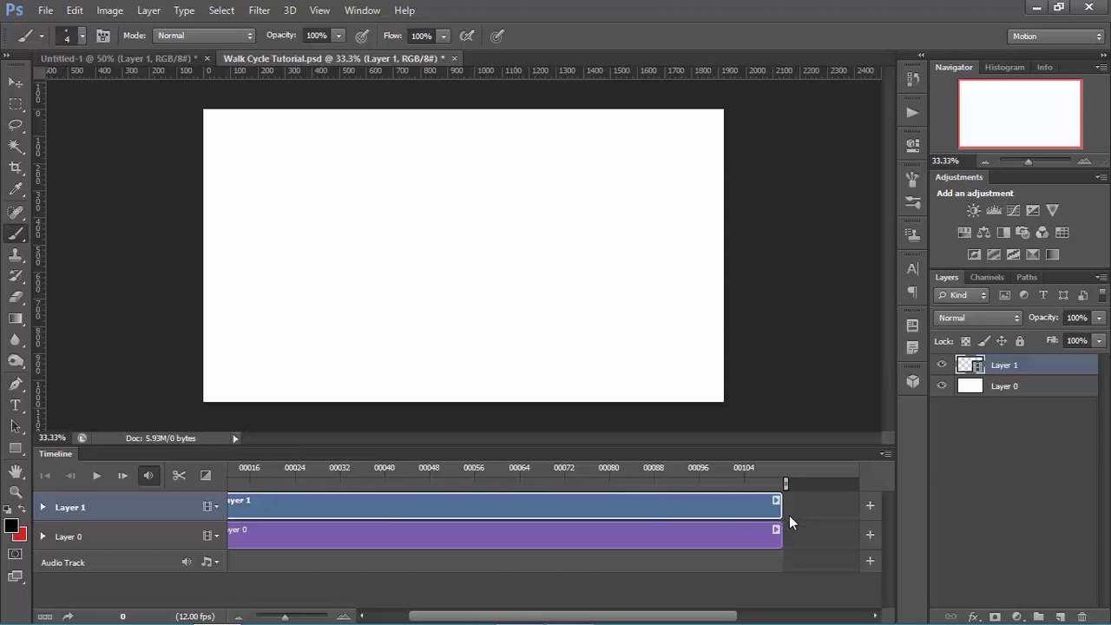
mouse_move(785, 483)
mouse_down()
mouse_move(740, 484)
mouse_move(787, 484)
mouse_up()
Step: Select the Layer 0 clip, toggle Lock All on and off, and open the Timeline options menu
click(757, 540)
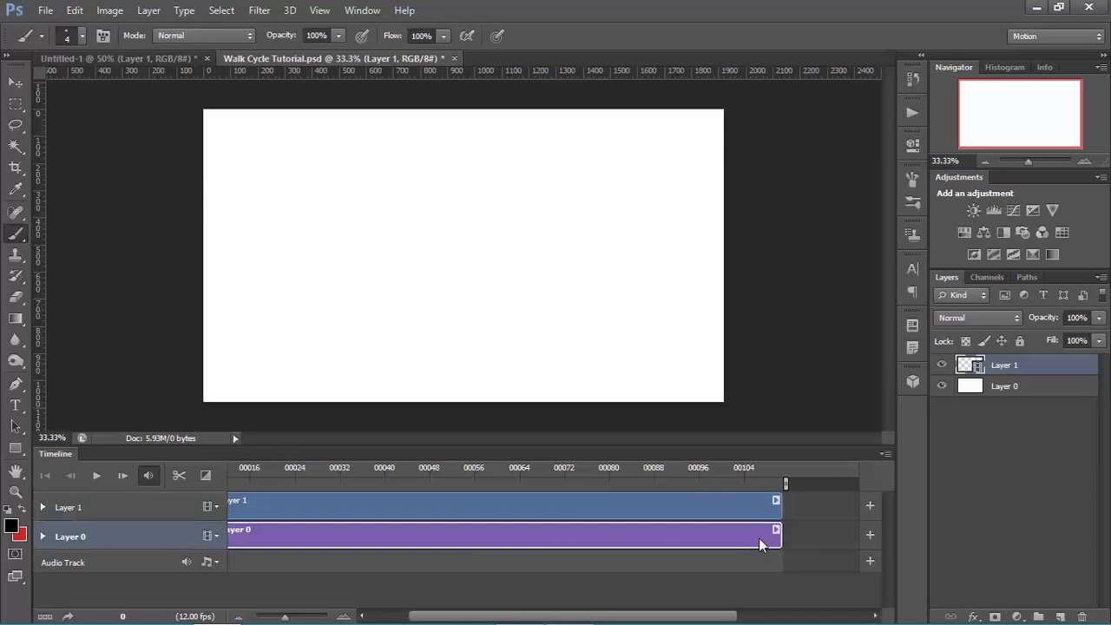
click(565, 507)
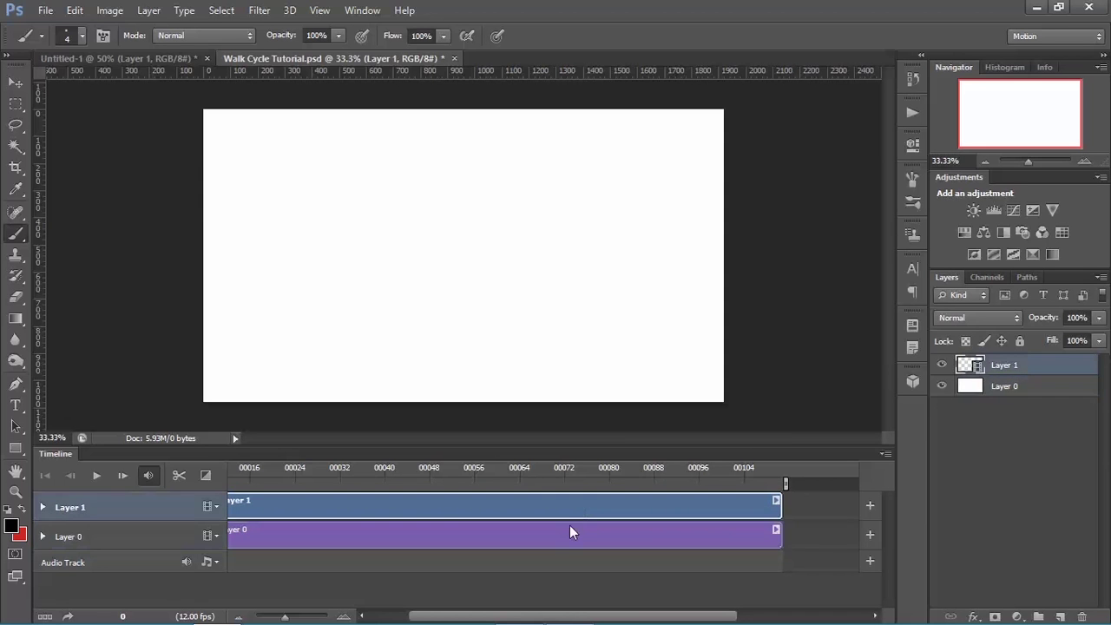
click(569, 529)
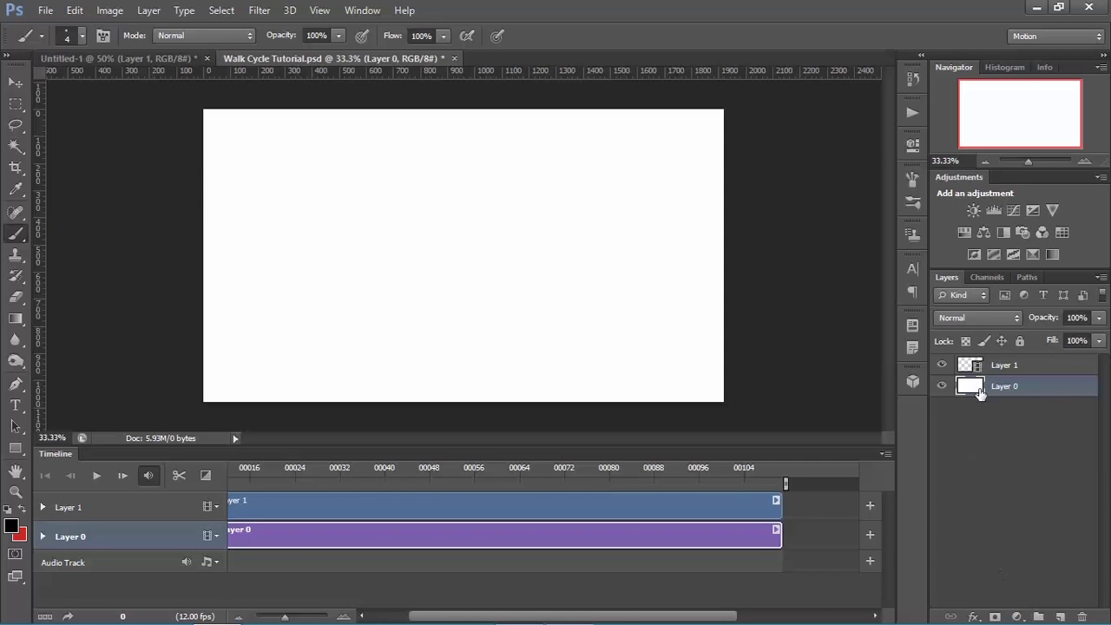
click(1021, 341)
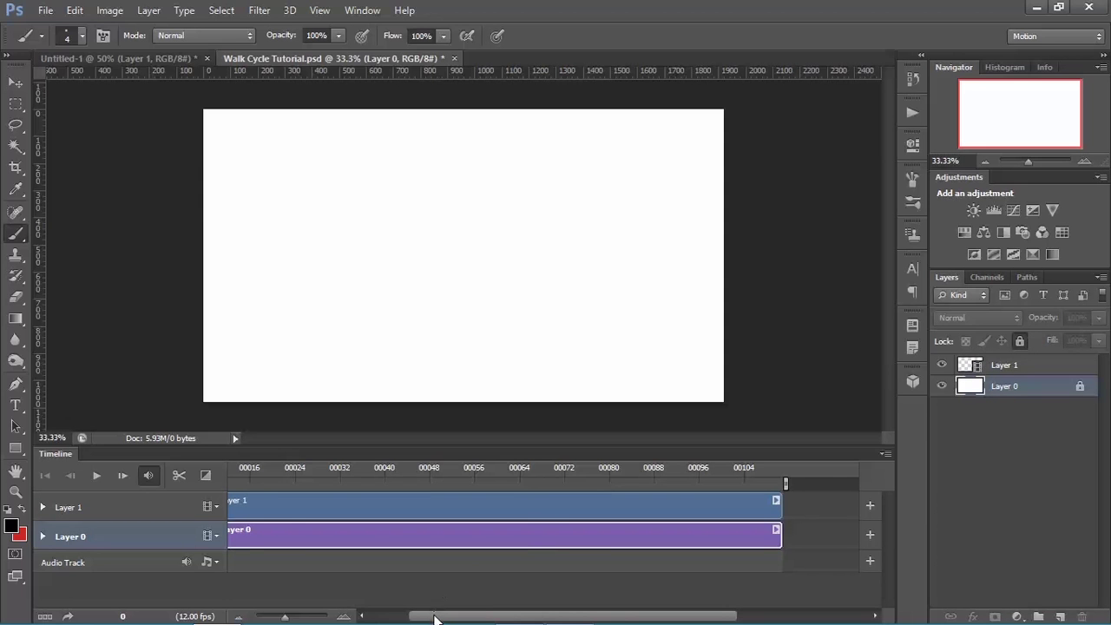
drag(452, 616, 423, 615)
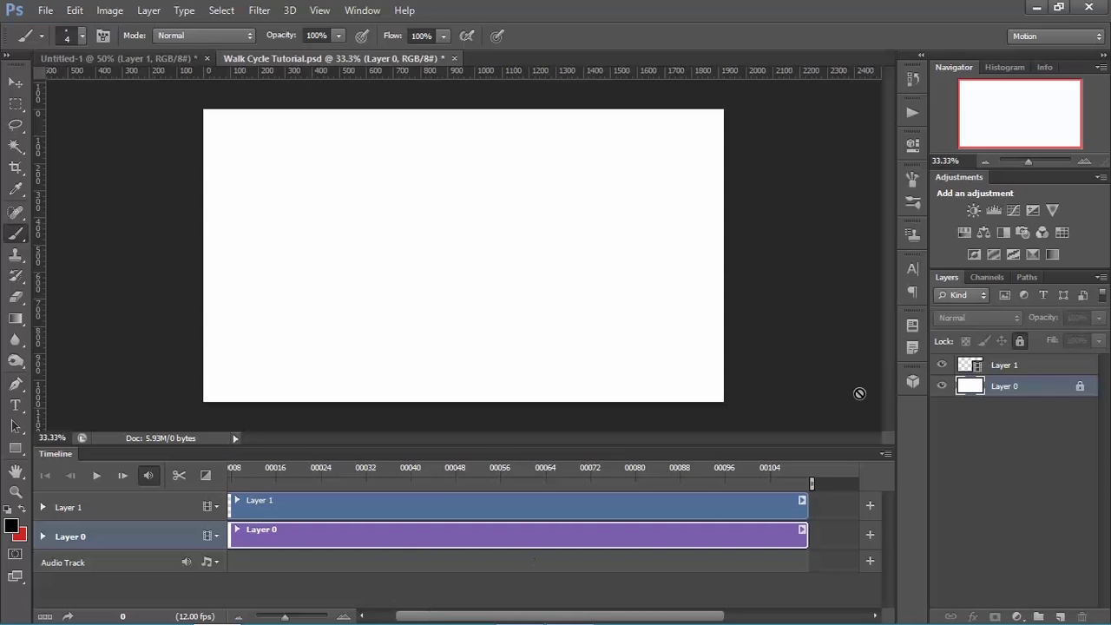
click(1022, 342)
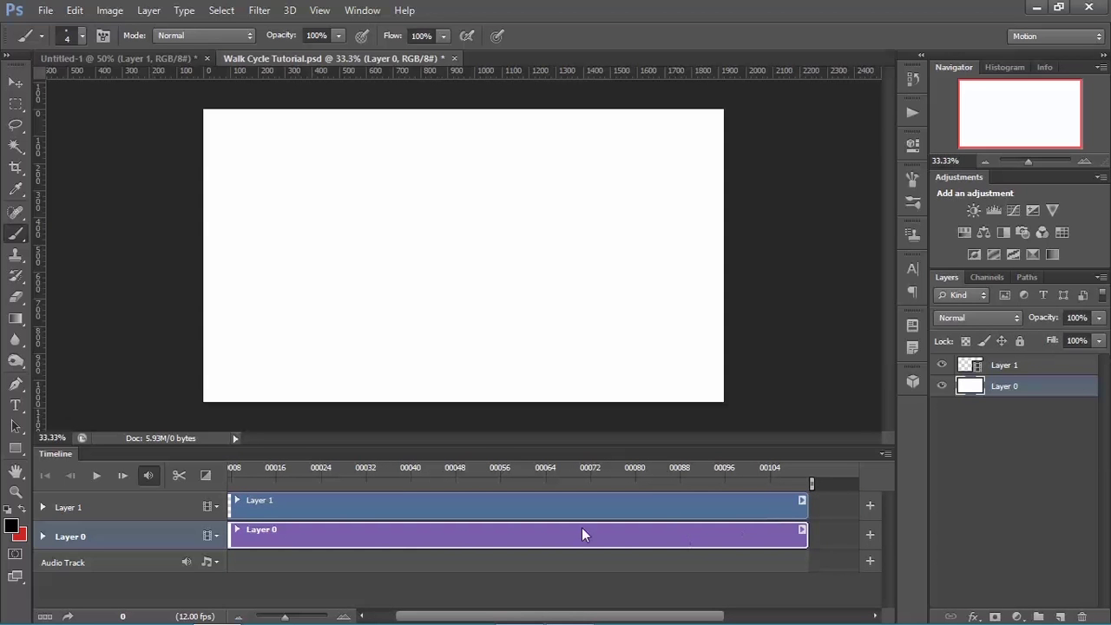
click(886, 454)
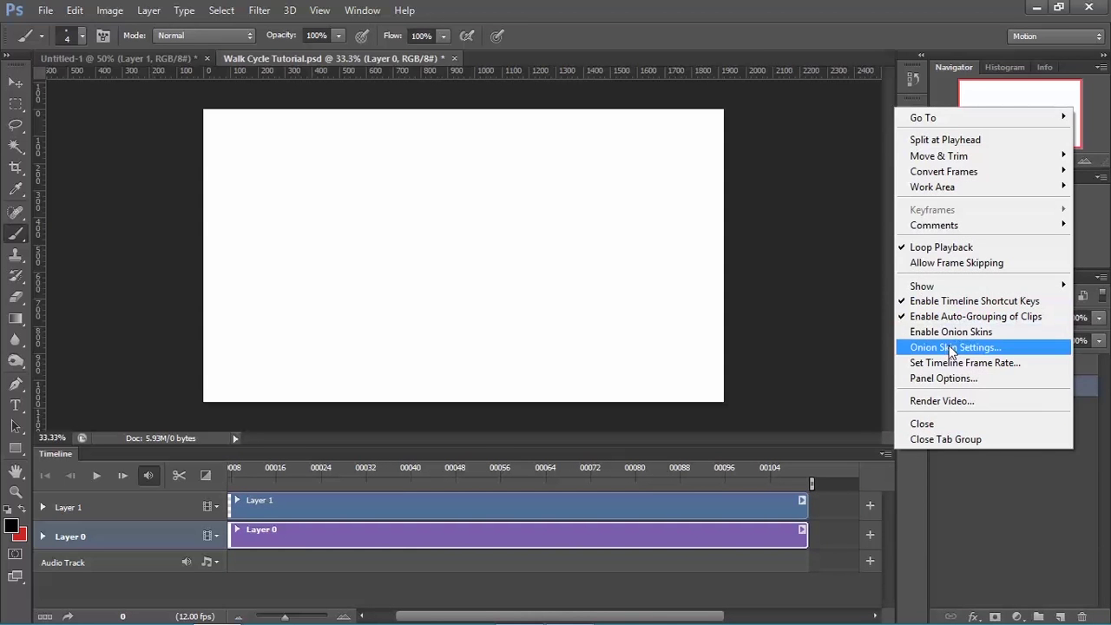
Step: Trim the Layer 1 and Layer 0 clips to 8 frames, zoom in, and switch to Chrome
click(808, 486)
drag(803, 500, 284, 499)
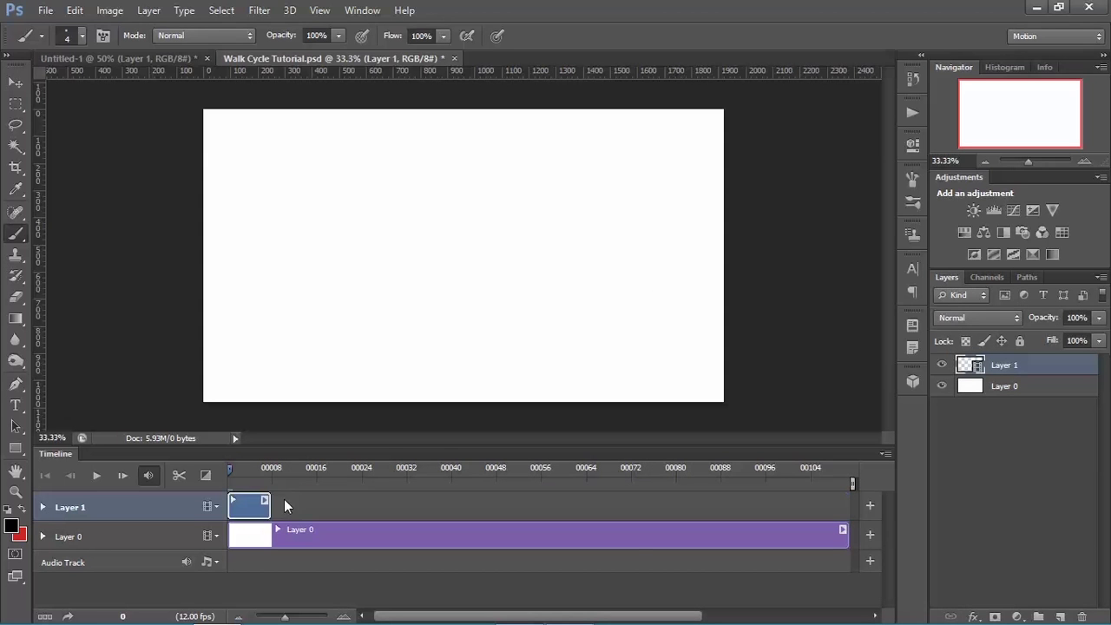
click(844, 535)
drag(844, 536, 269, 536)
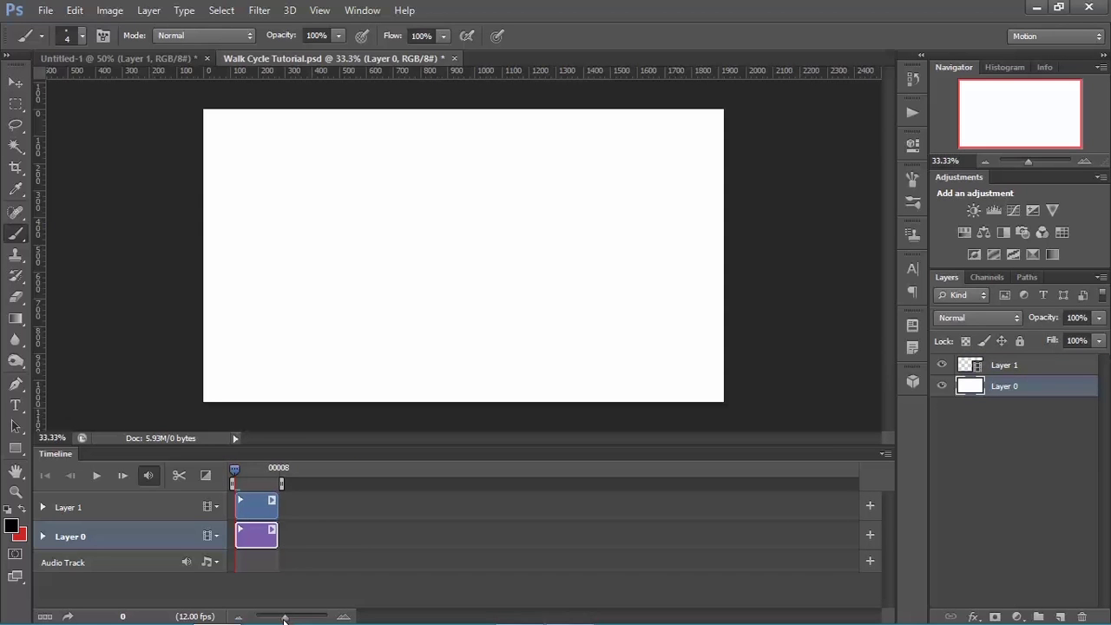
drag(285, 620, 360, 617)
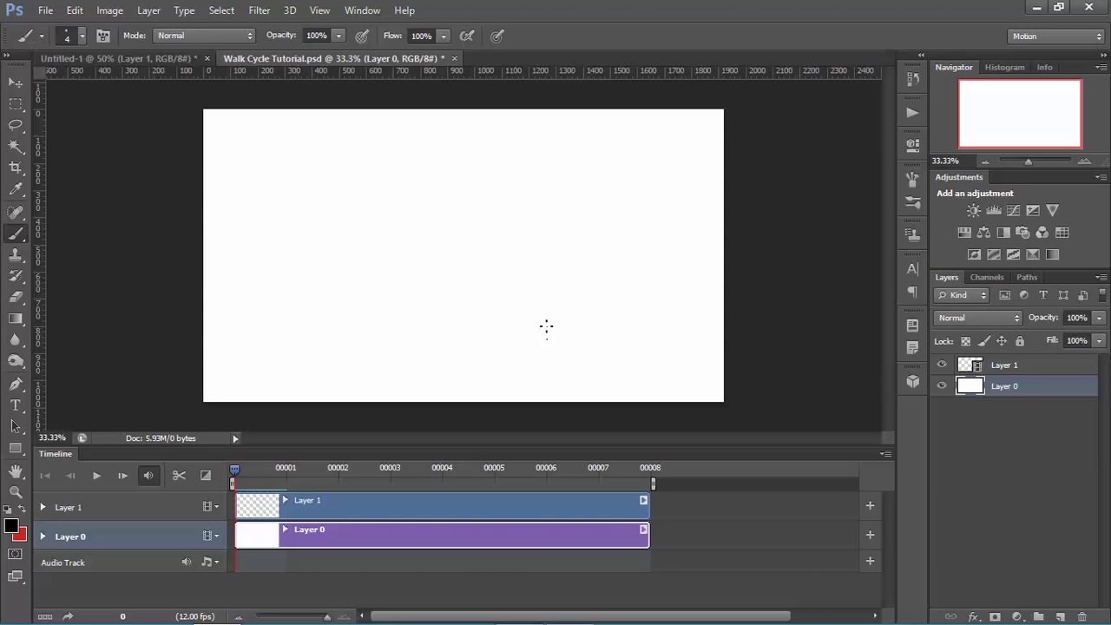
key(alt+Tab)
key(alt+Tab)
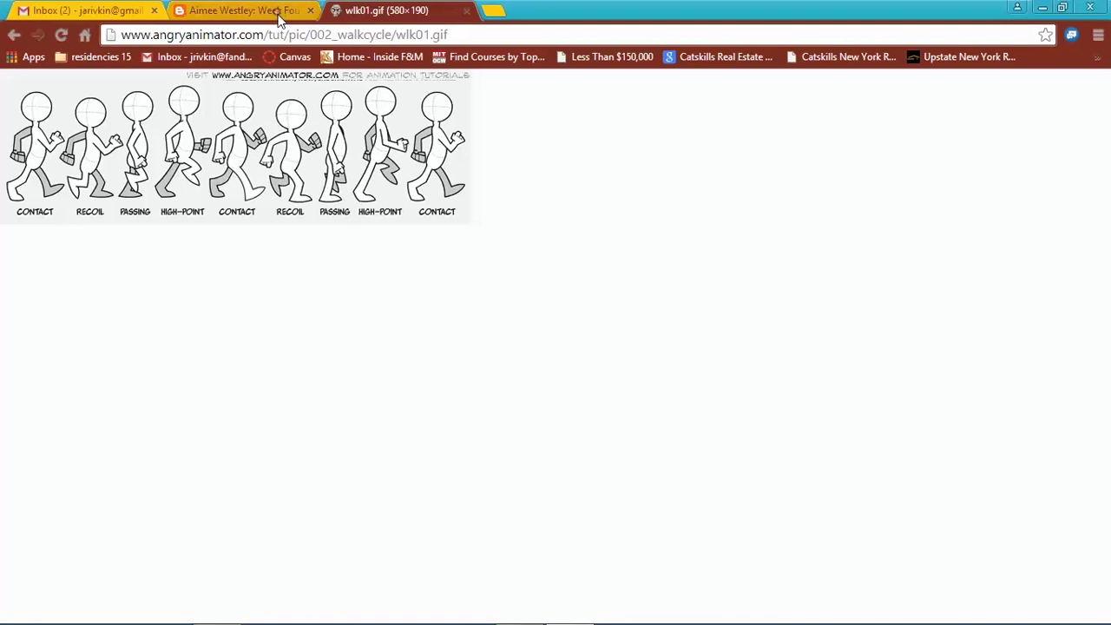
Step: View the Week Four blog's enlarged contact-down-passing-up walk-cycle chart, then head back to Photoshop
click(279, 14)
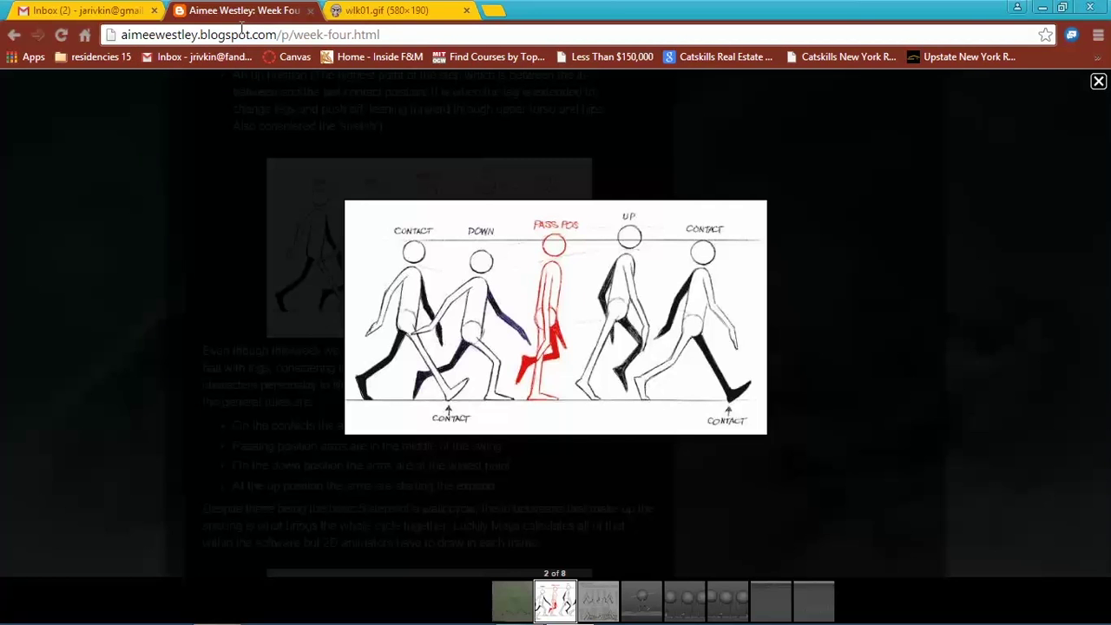
key(alt+Tab)
Step: Close the Skype sign-in window, check brush size and hardness, and keep black as foreground colour
key(alt+Tab)
key(alt+Tab)
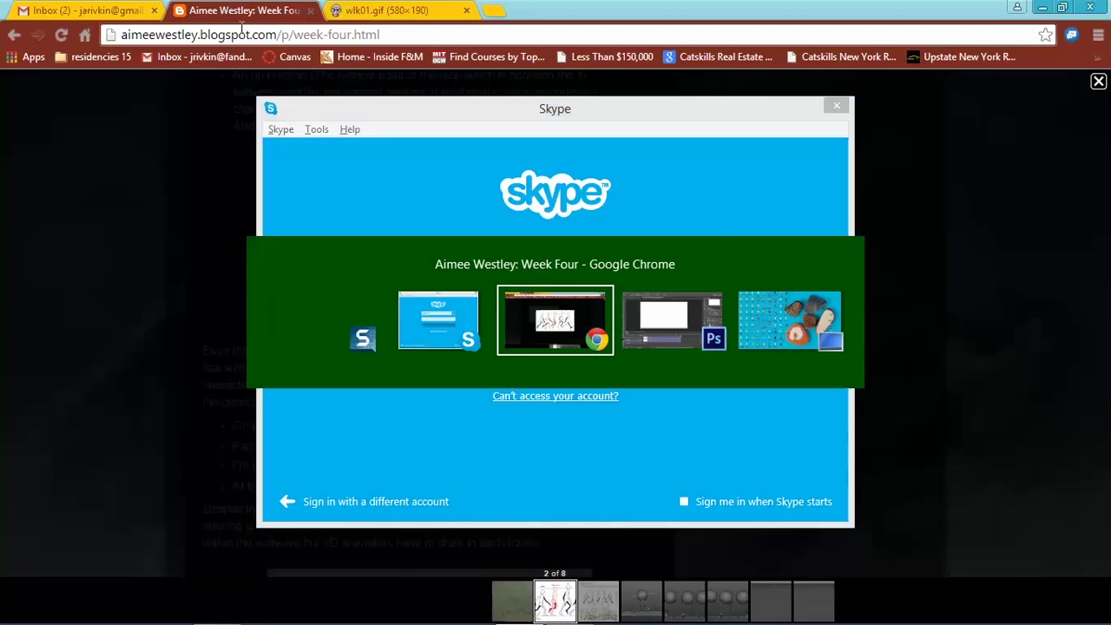
key(alt+Tab)
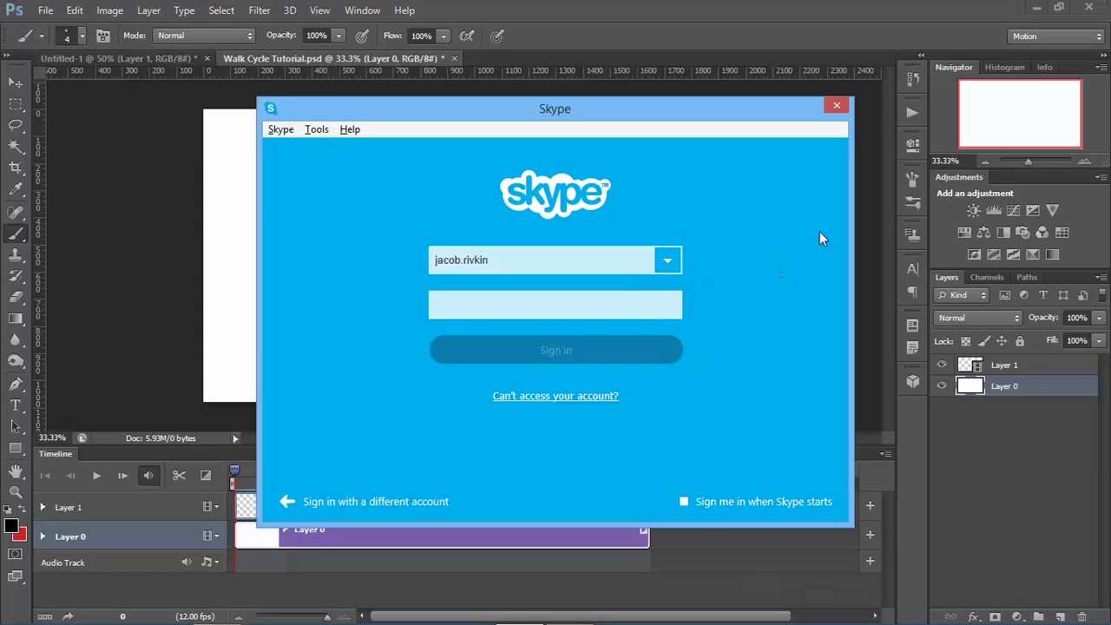
click(842, 109)
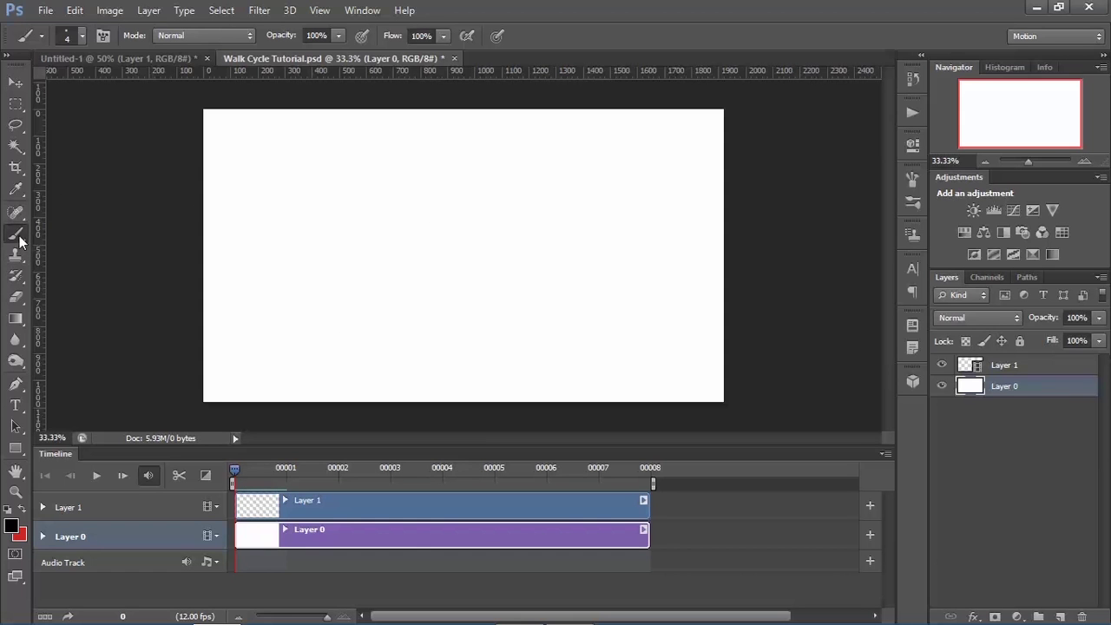
click(82, 36)
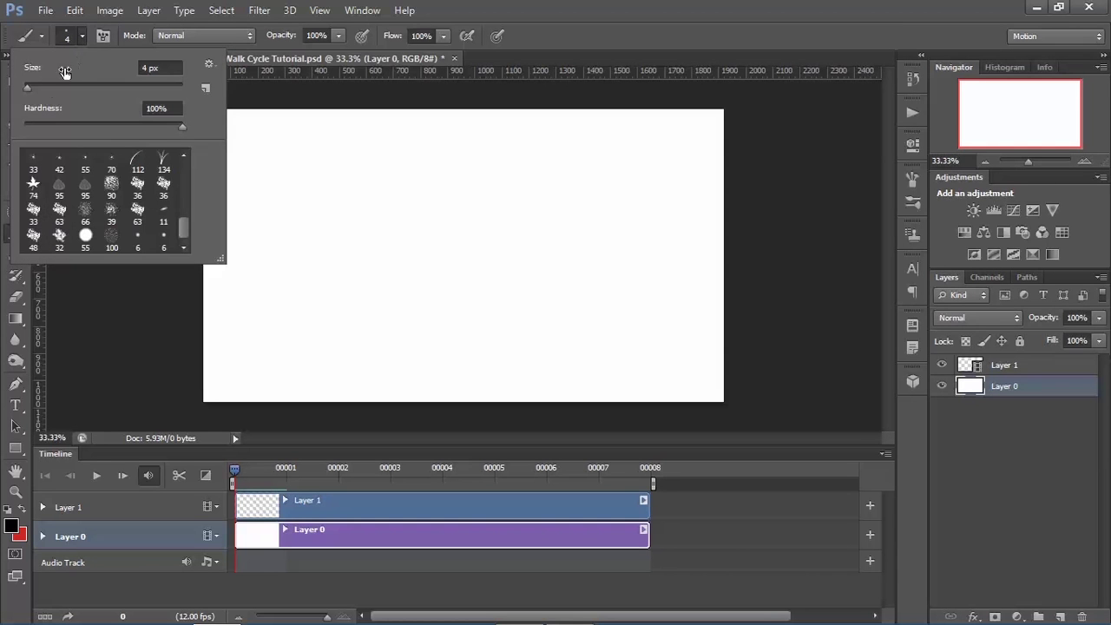
click(83, 35)
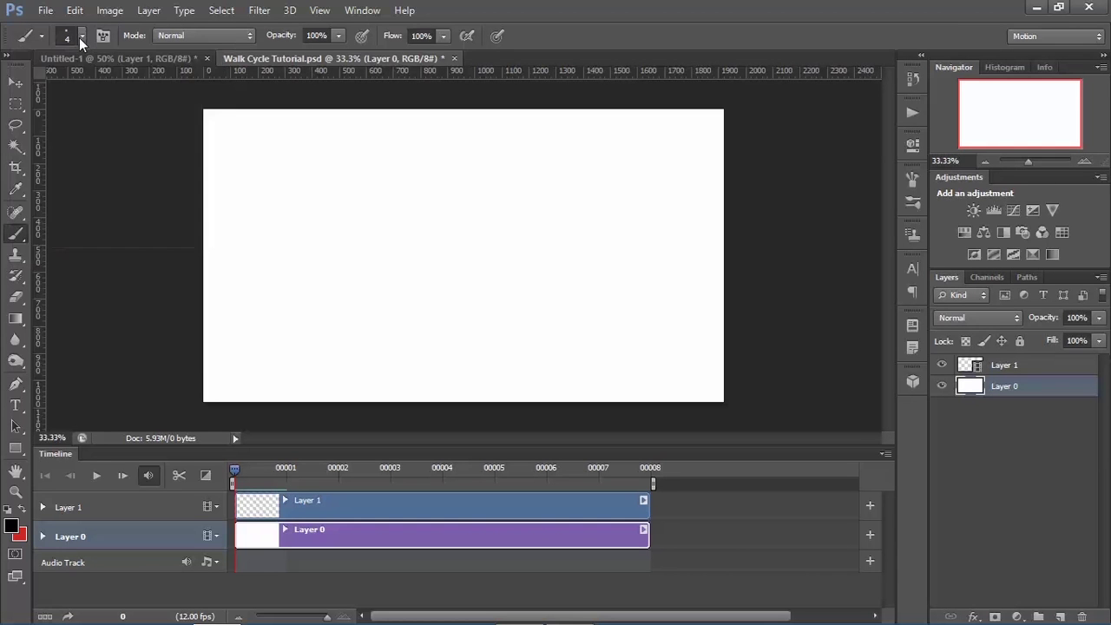
click(80, 36)
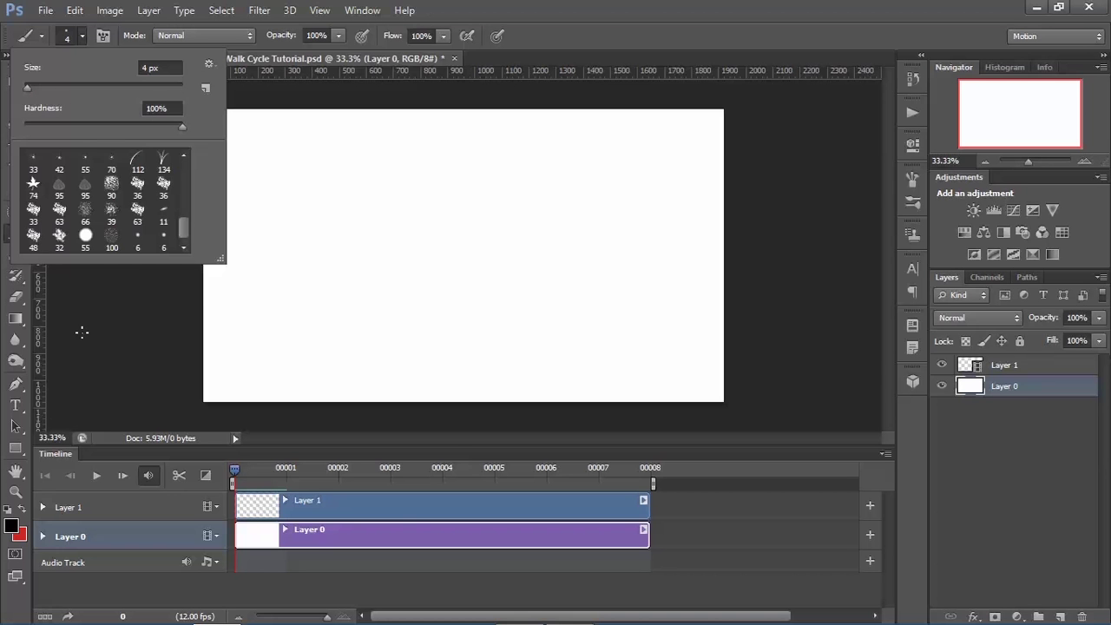
click(12, 525)
click(12, 526)
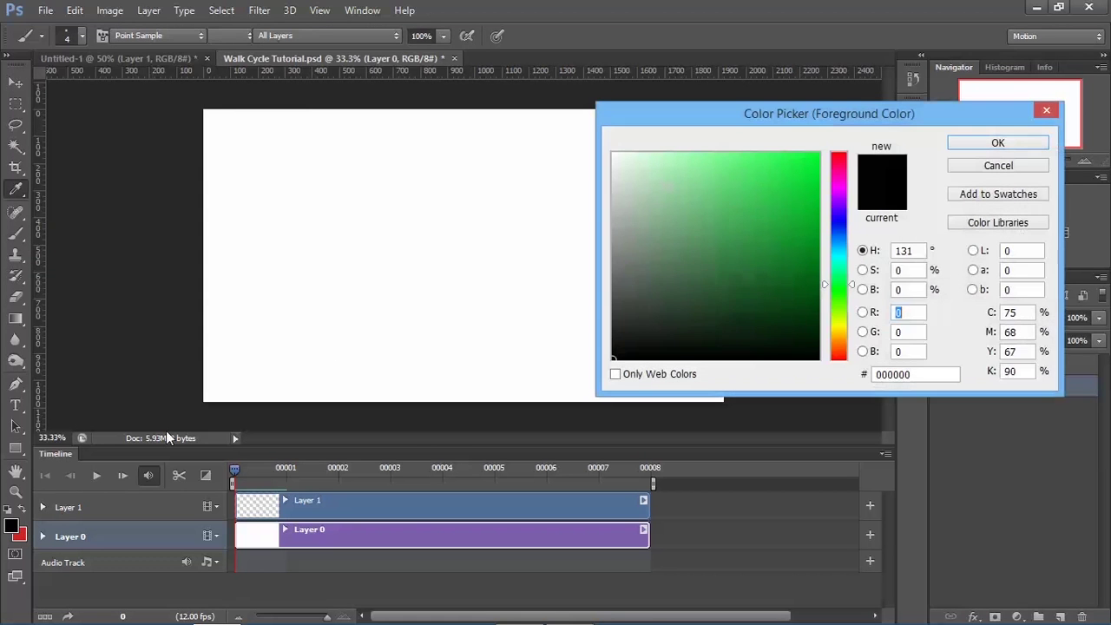
click(996, 144)
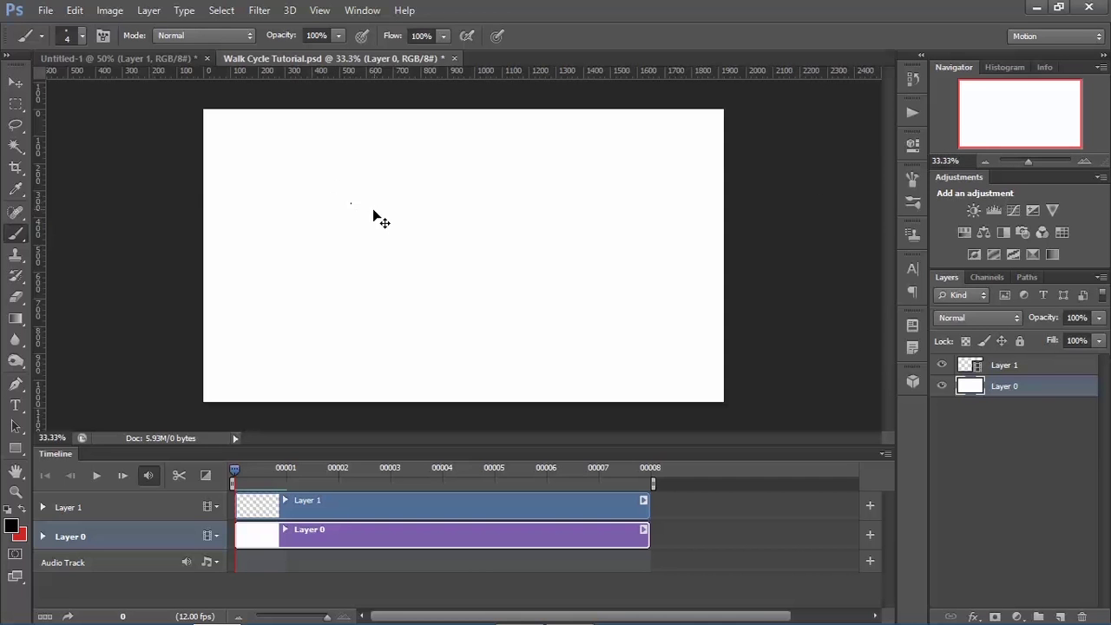
Step: Return the canvas zoom to 33.3%, shrink the Timeline panel, and open its options menu
key(ctrl+plus)
key(ctrl+plus)
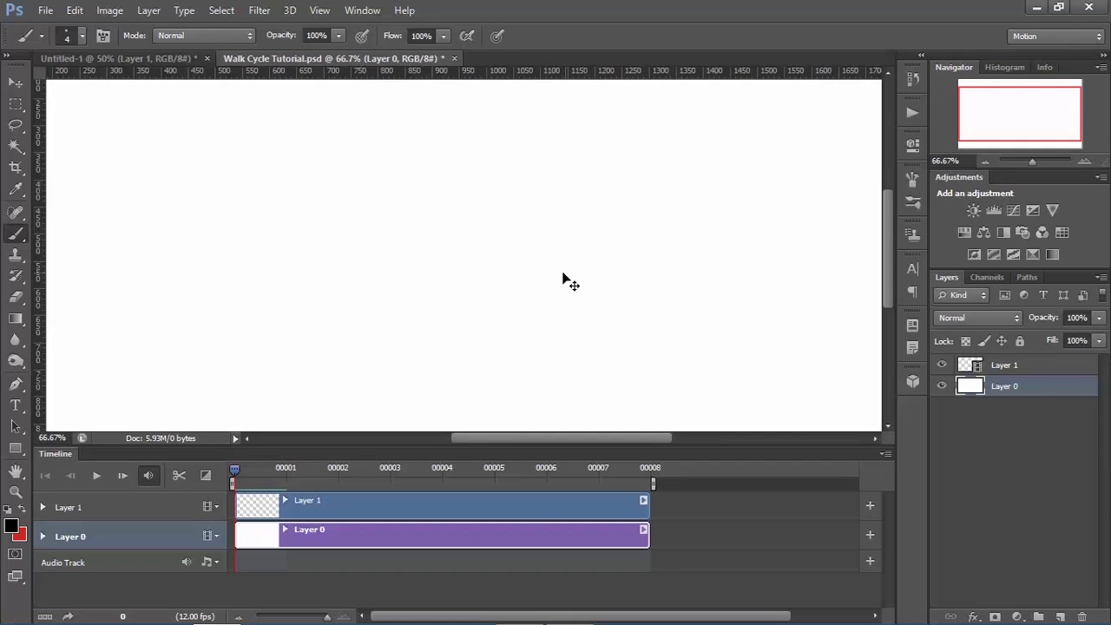
key(ctrl+minus)
key(ctrl+minus)
key(ctrl+minus)
key(ctrl+plus)
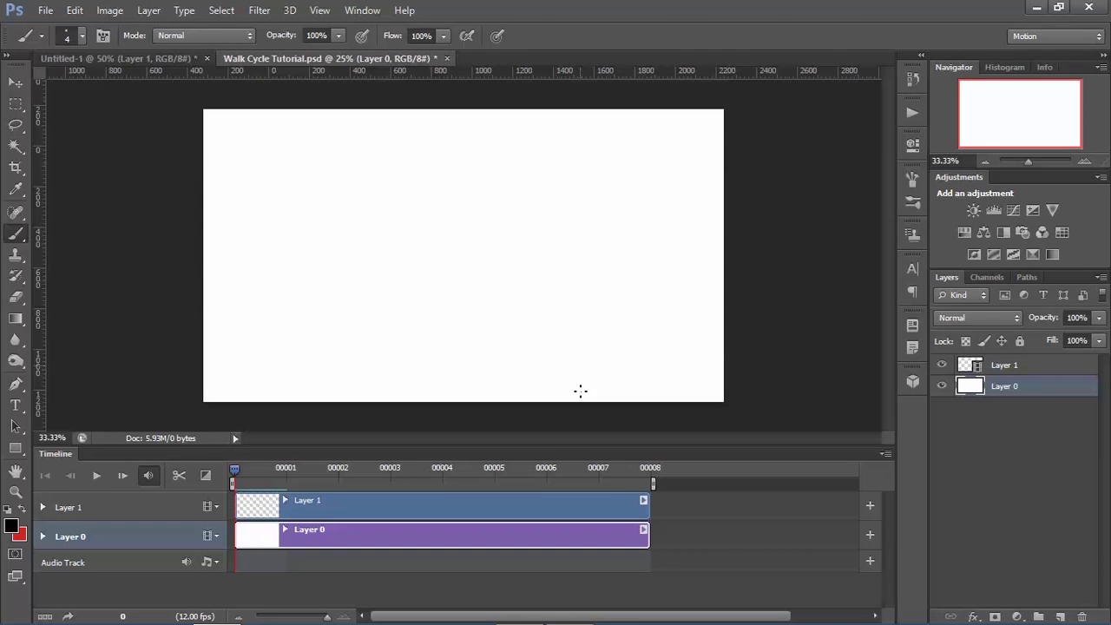
drag(483, 446, 649, 492)
click(886, 504)
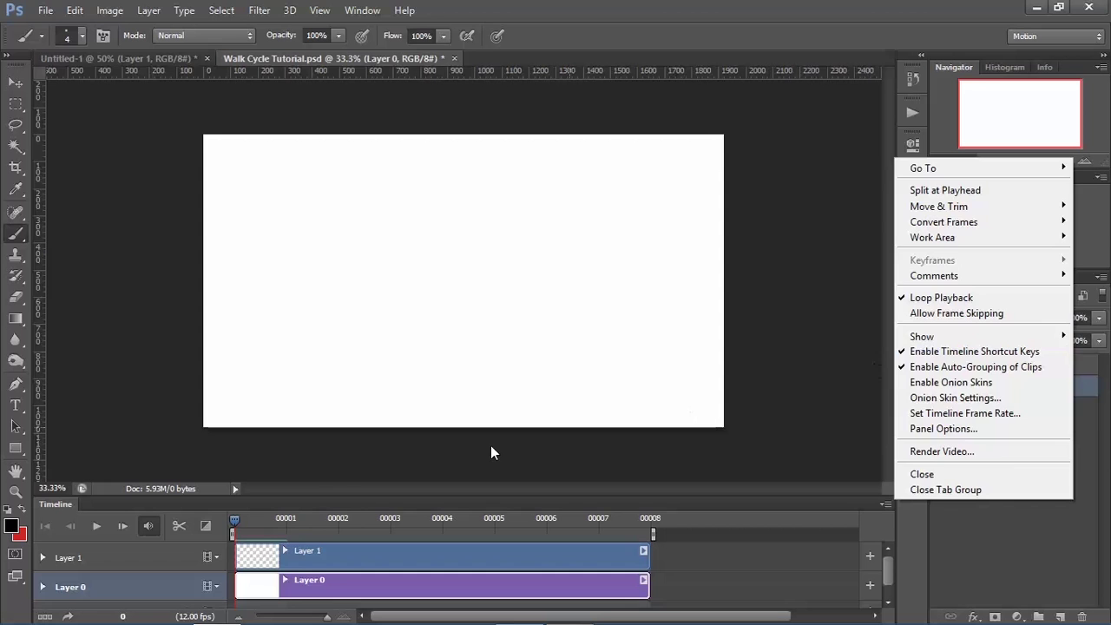
Step: Make Layer 1 active and paint a short test stroke near the canvas centre
click(296, 552)
click(298, 553)
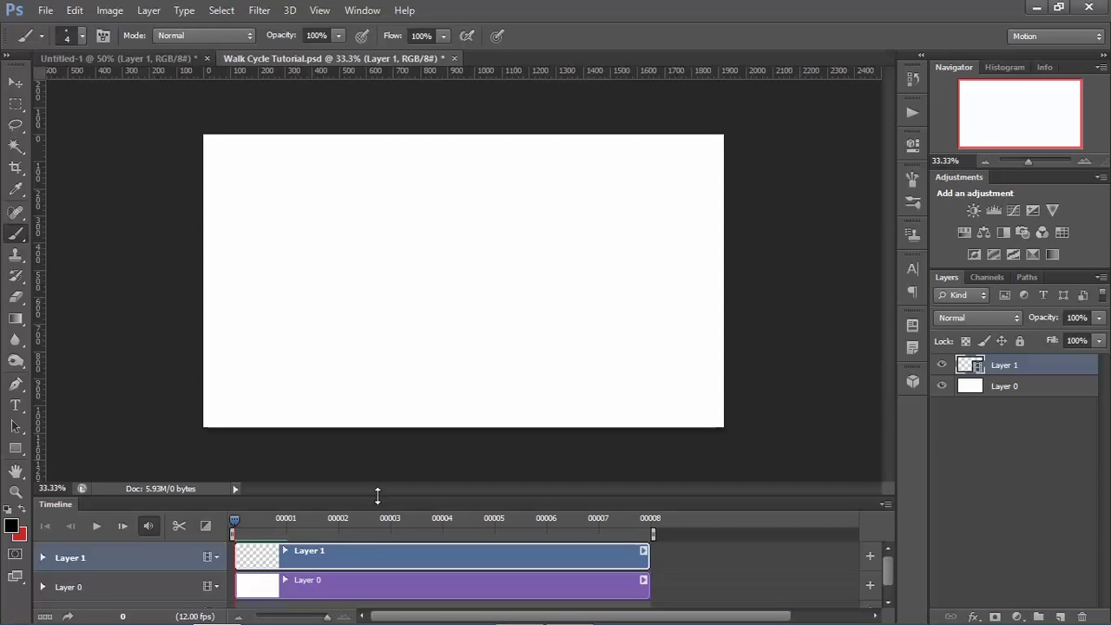
click(43, 558)
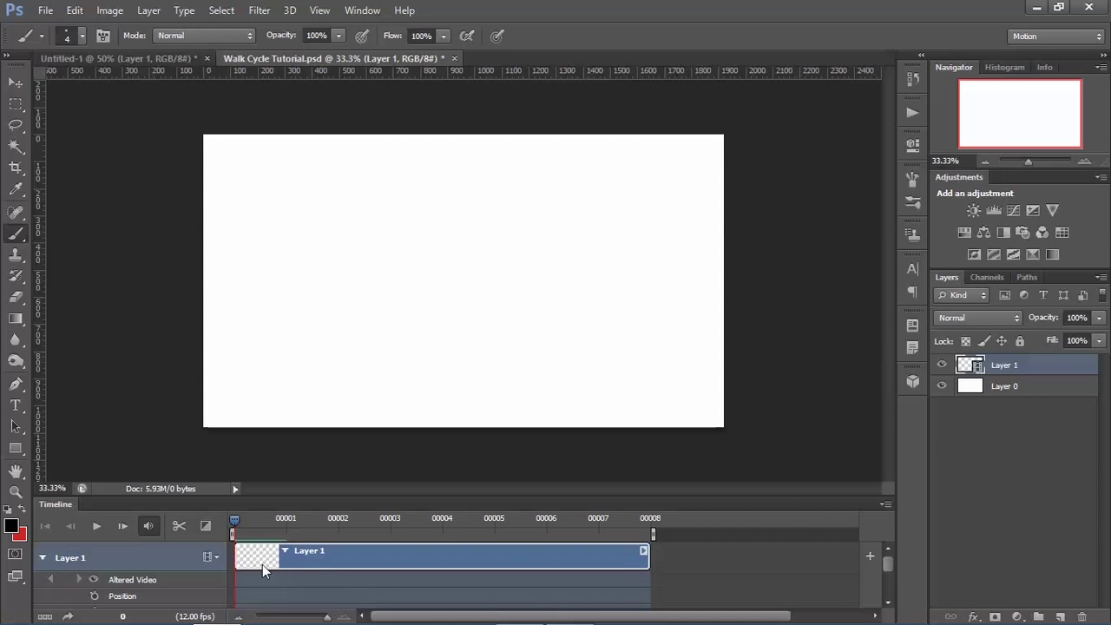
mouse_move(300, 259)
mouse_down()
mouse_move(290, 270)
mouse_move(301, 284)
mouse_up()
Step: Sketch a small test loop on frame 3, then check it from frame 5 and back
key(Right)
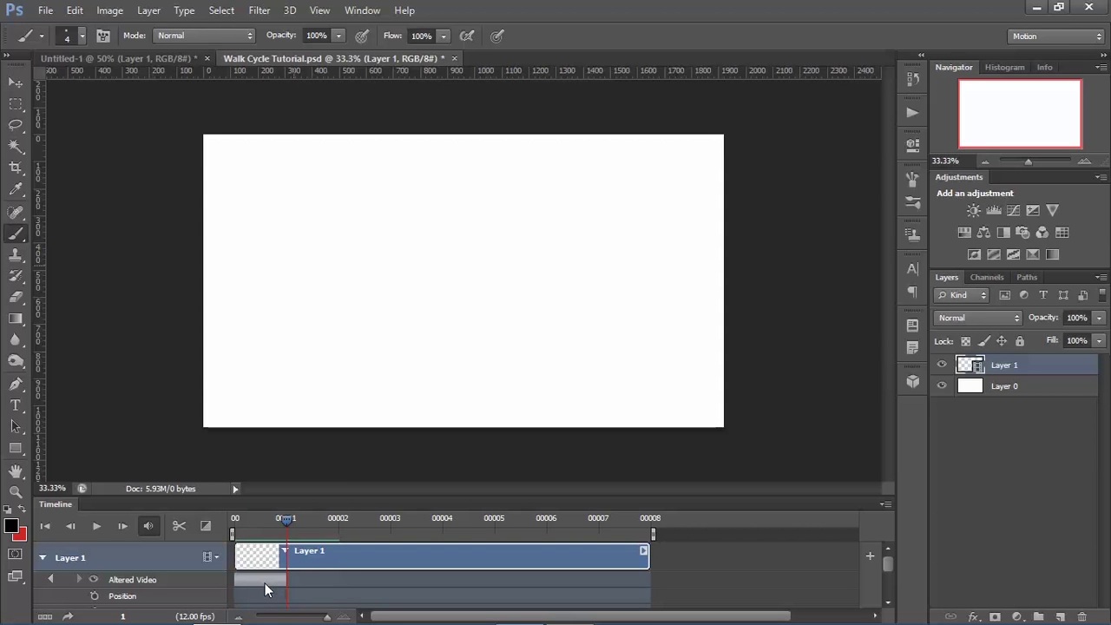
key(Right)
key(Right)
drag(393, 259, 415, 266)
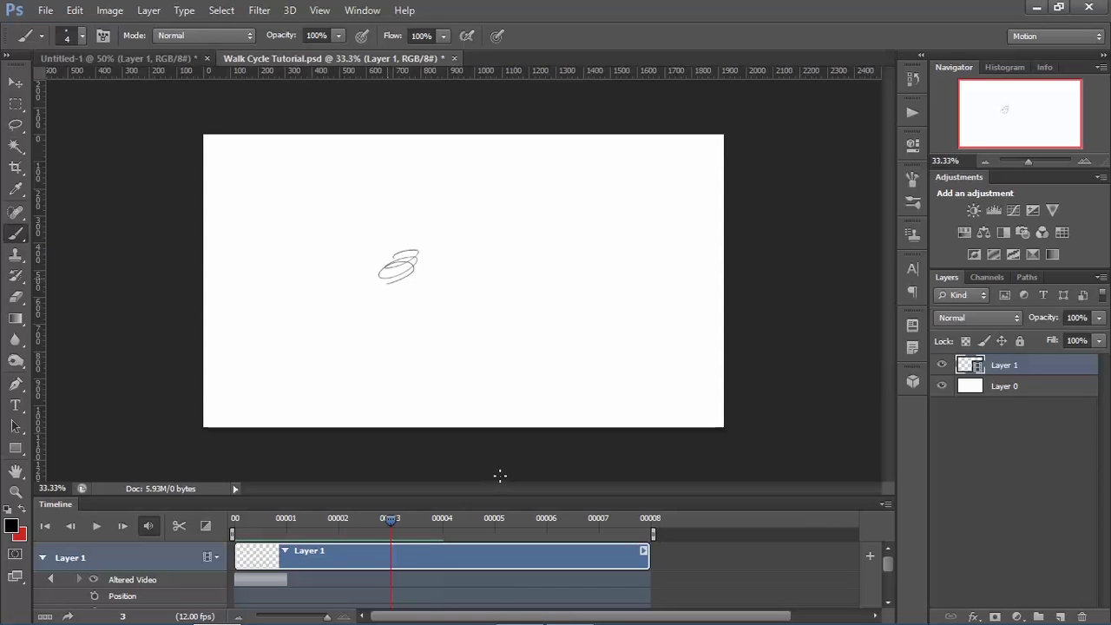
key(Right)
key(Right)
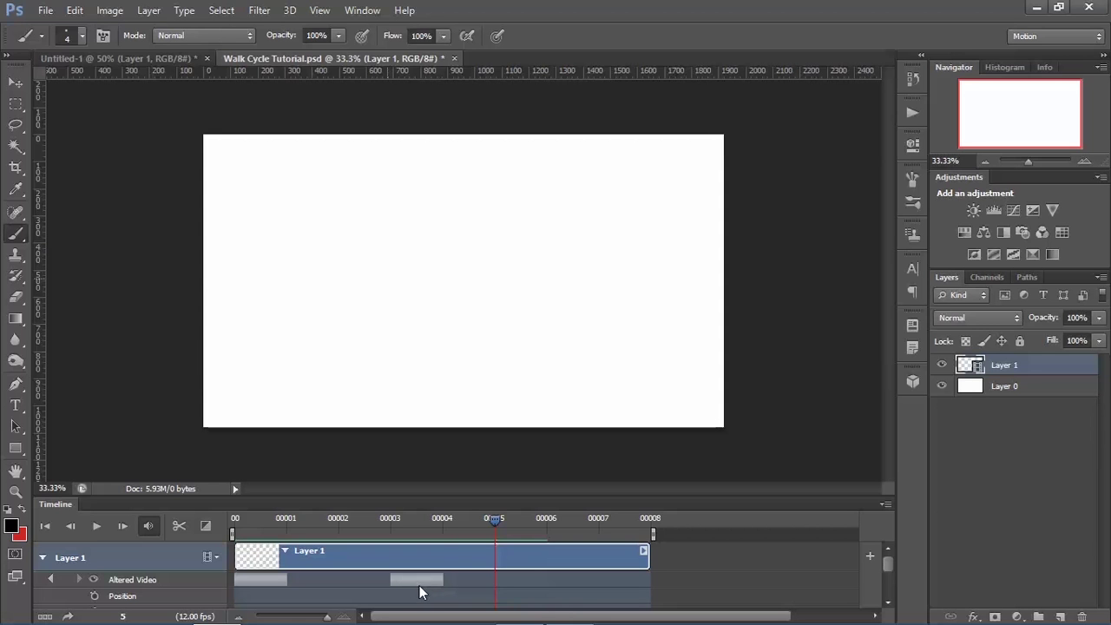
key(Left)
key(Left)
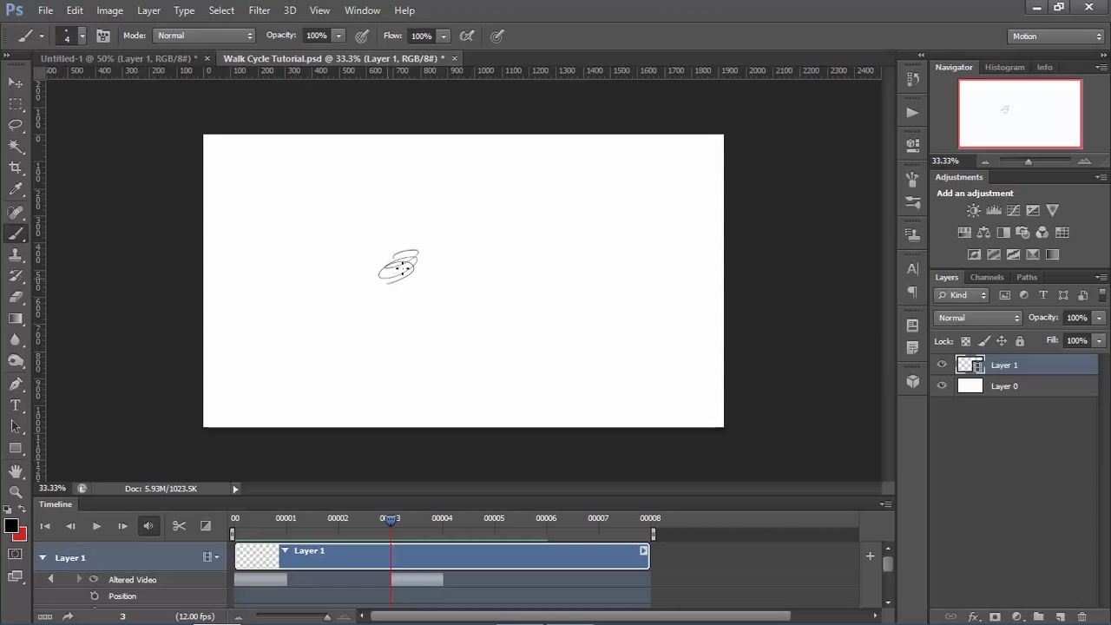
key(e)
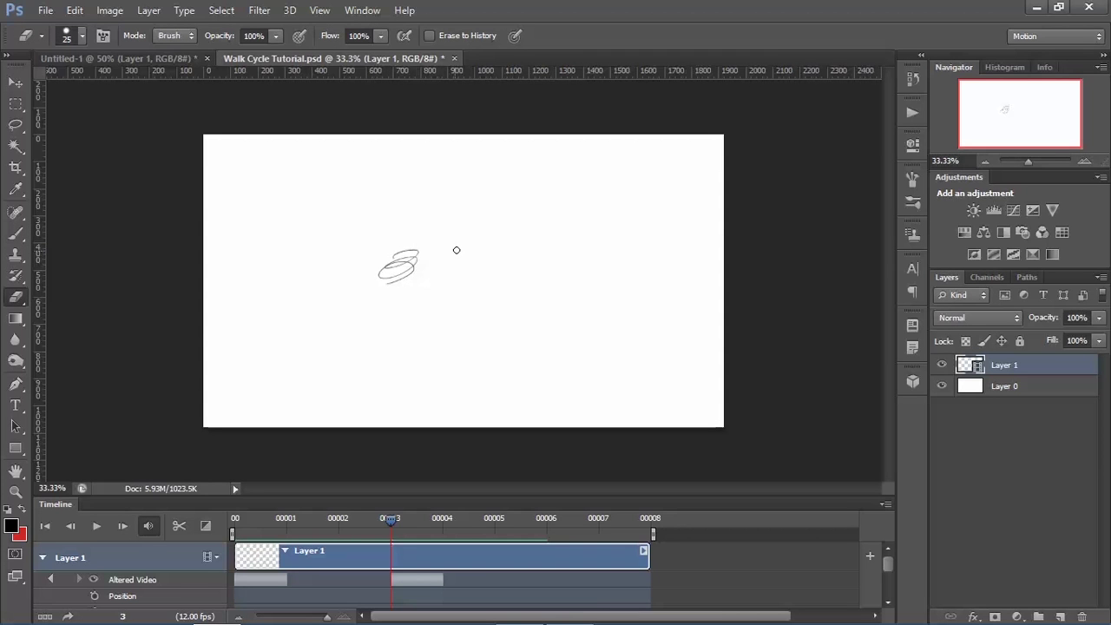
Step: Switch to the Eraser and check its mode and brush size settings
key(shift+e)
key(shift+e)
key(shift+e)
click(184, 39)
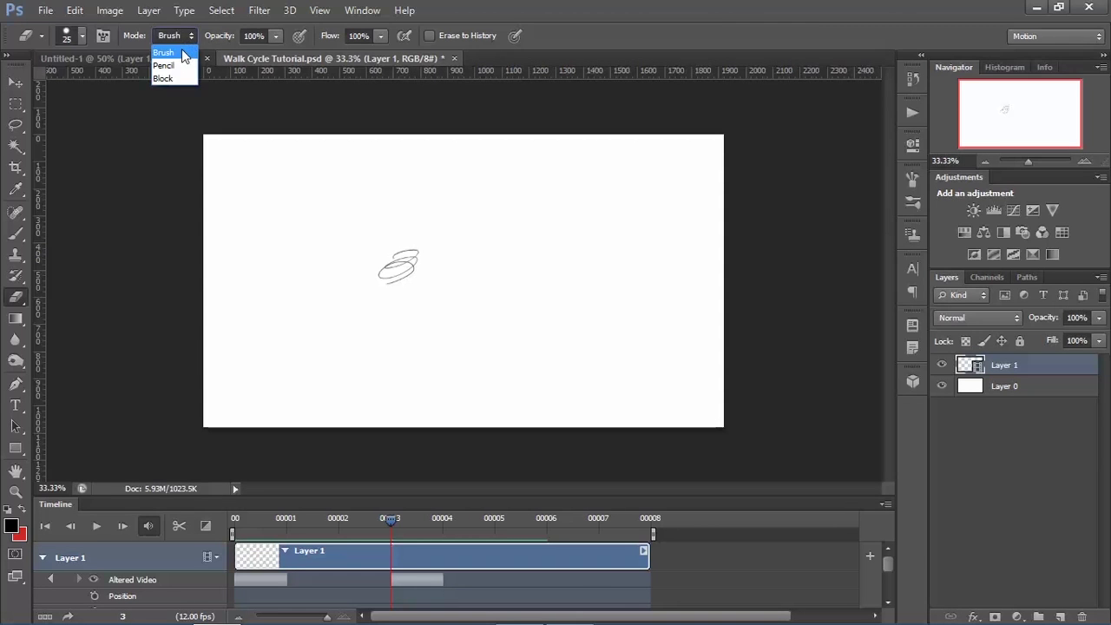
click(84, 38)
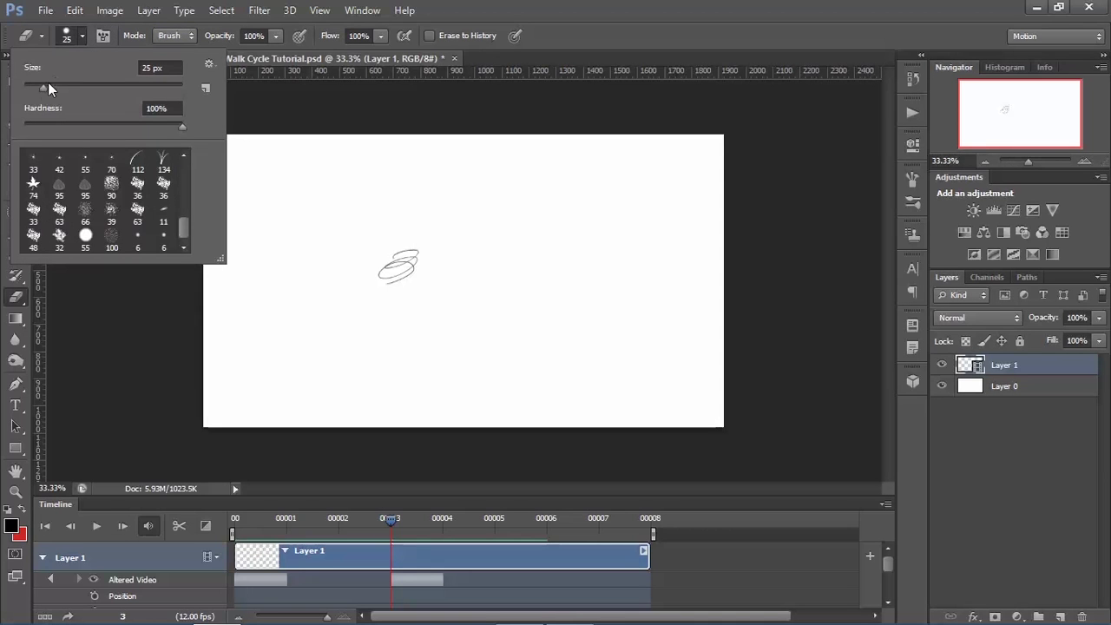
click(274, 114)
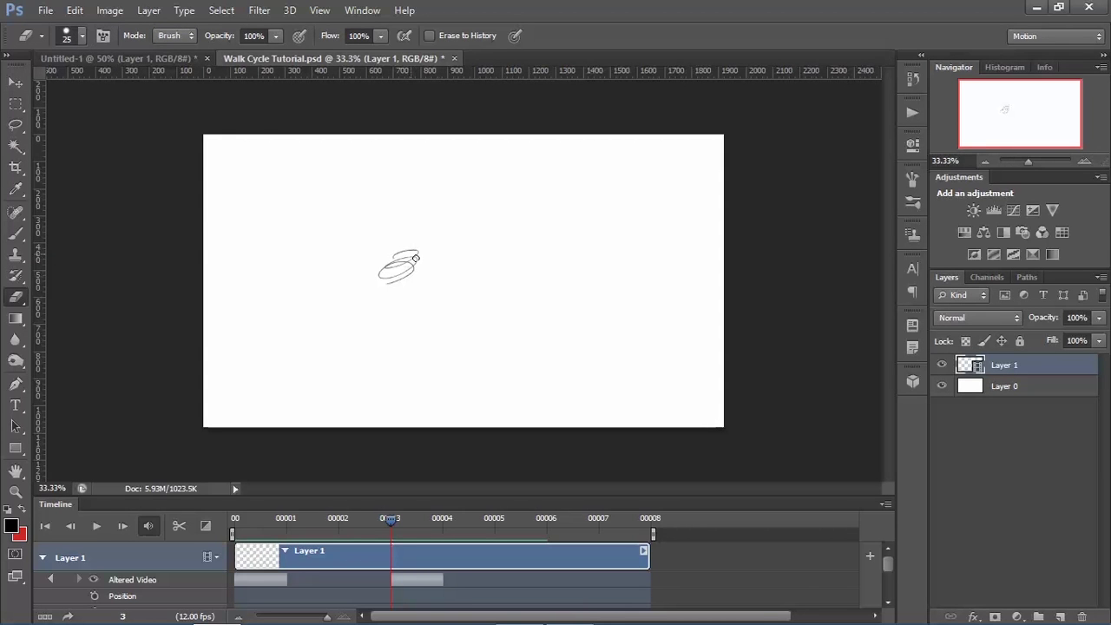
Step: Erase the scribble's tail on frame 3 and the stray stroke on frame 0
drag(411, 263, 394, 252)
click(239, 519)
drag(304, 264, 308, 259)
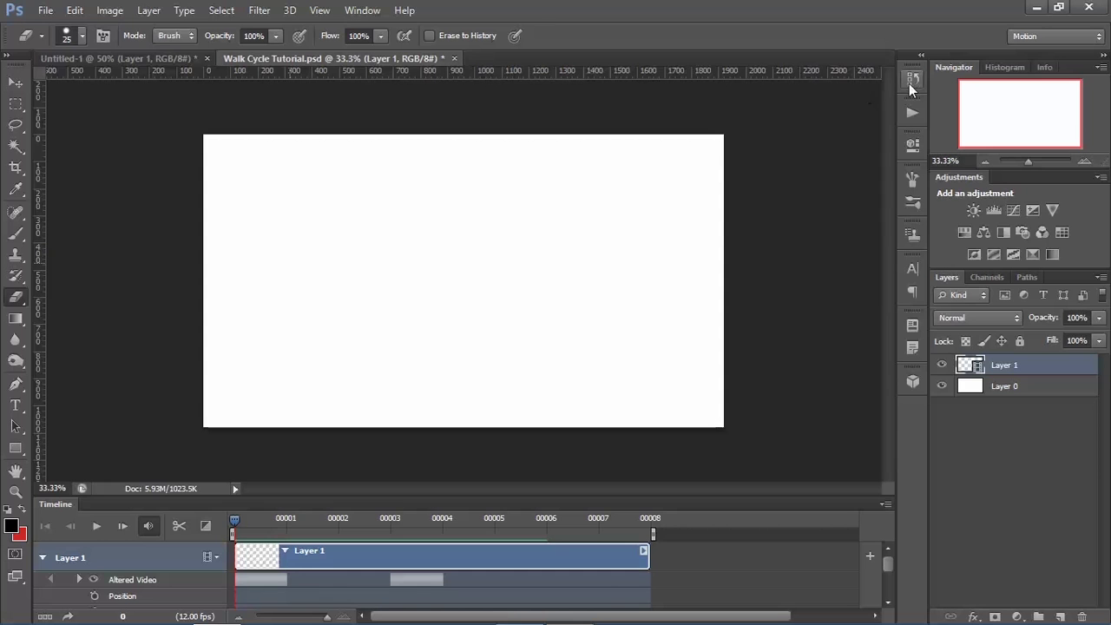
Step: Review Performance preferences, keeping History States at 1000 and checking Cache Levels, then confirm with OK
click(913, 78)
mouse_move(886, 184)
mouse_down()
mouse_move(887, 143)
mouse_move(884, 208)
mouse_up()
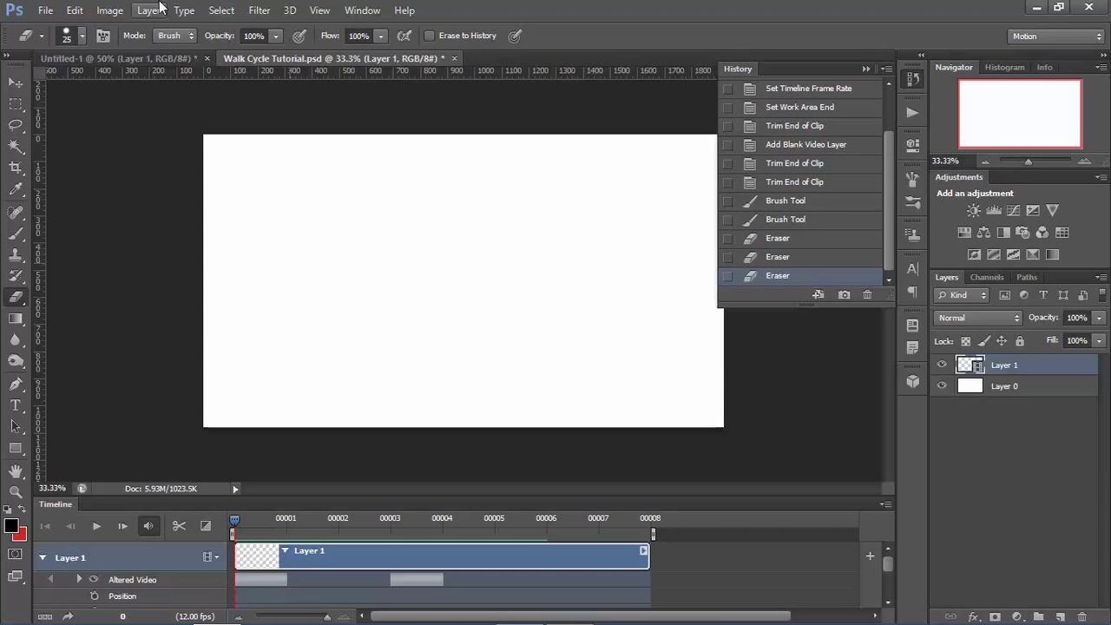
click(45, 9)
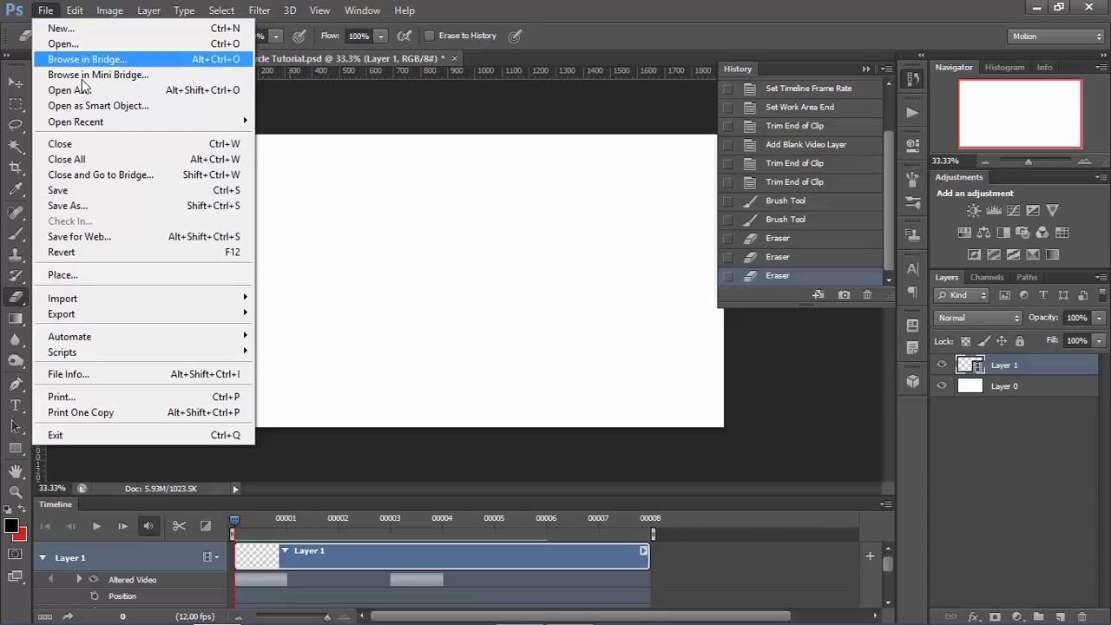
mouse_move(75, 10)
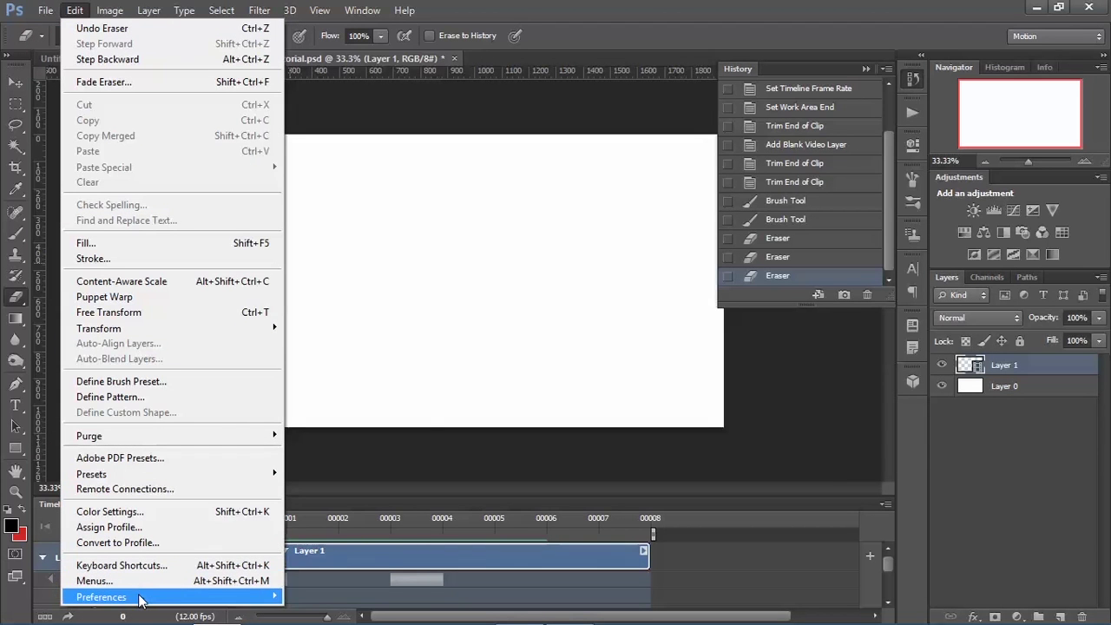
mouse_move(144, 597)
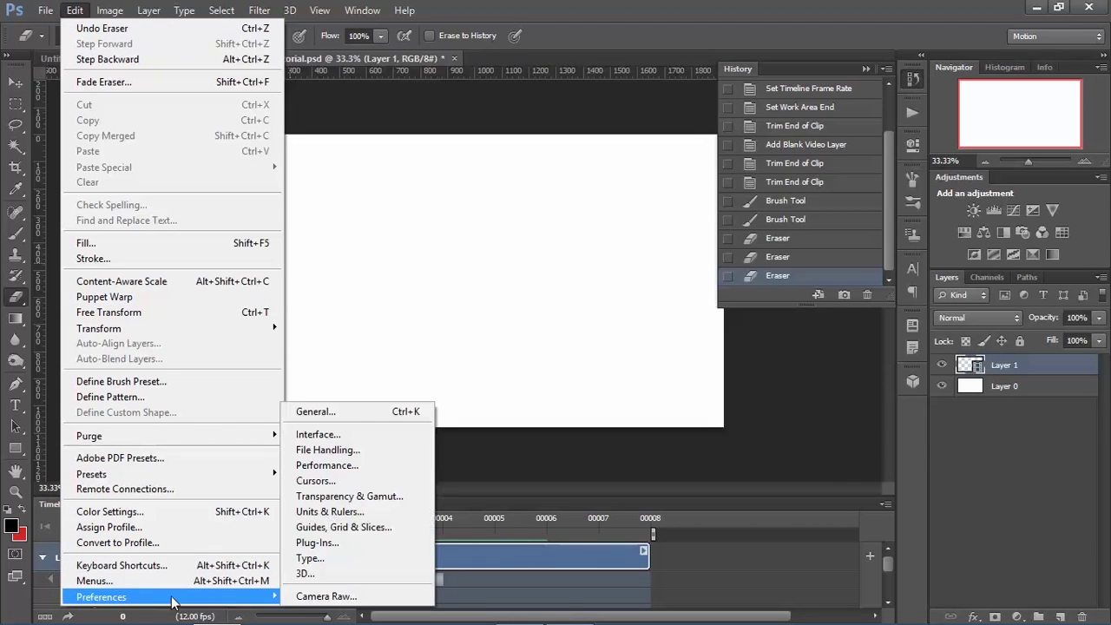
click(342, 416)
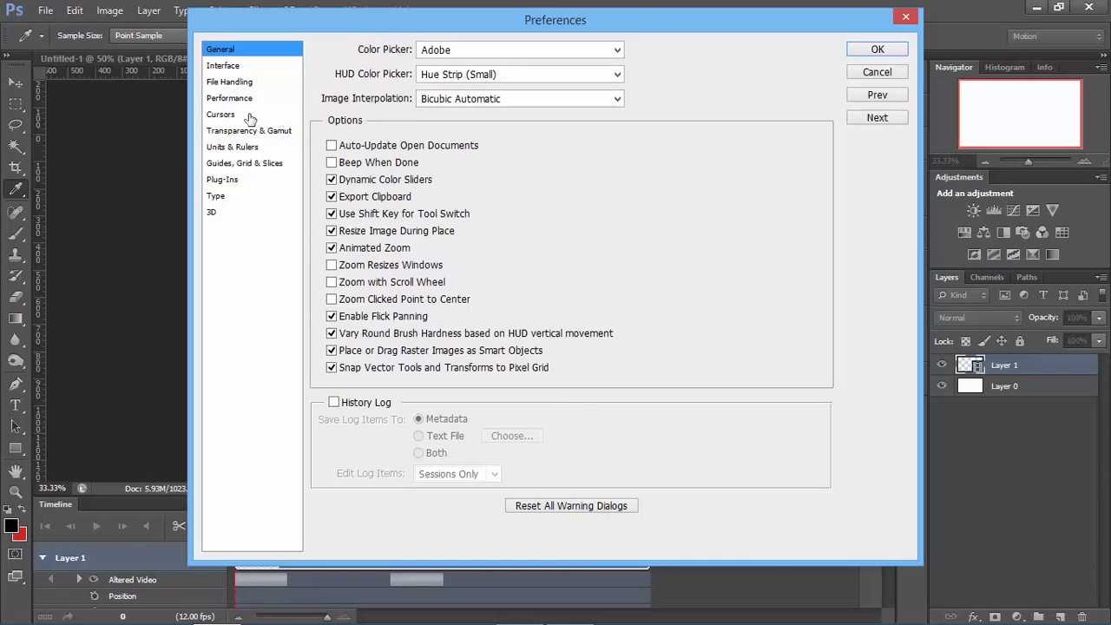
click(250, 101)
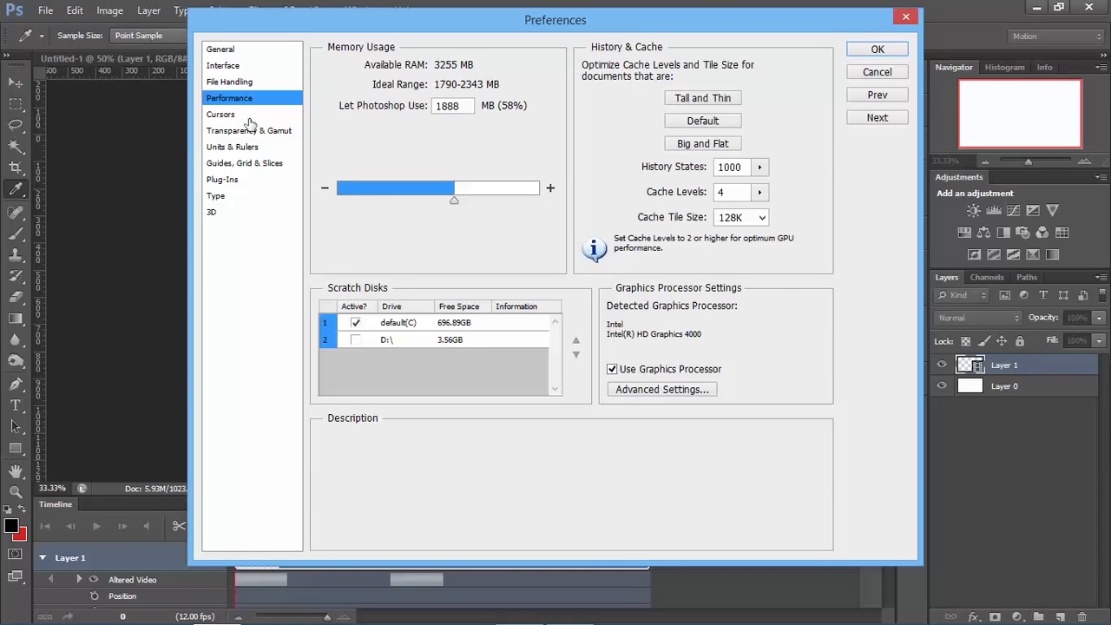
click(759, 192)
mouse_move(759, 187)
mouse_down()
mouse_move(771, 193)
mouse_move(754, 198)
mouse_move(752, 188)
mouse_up()
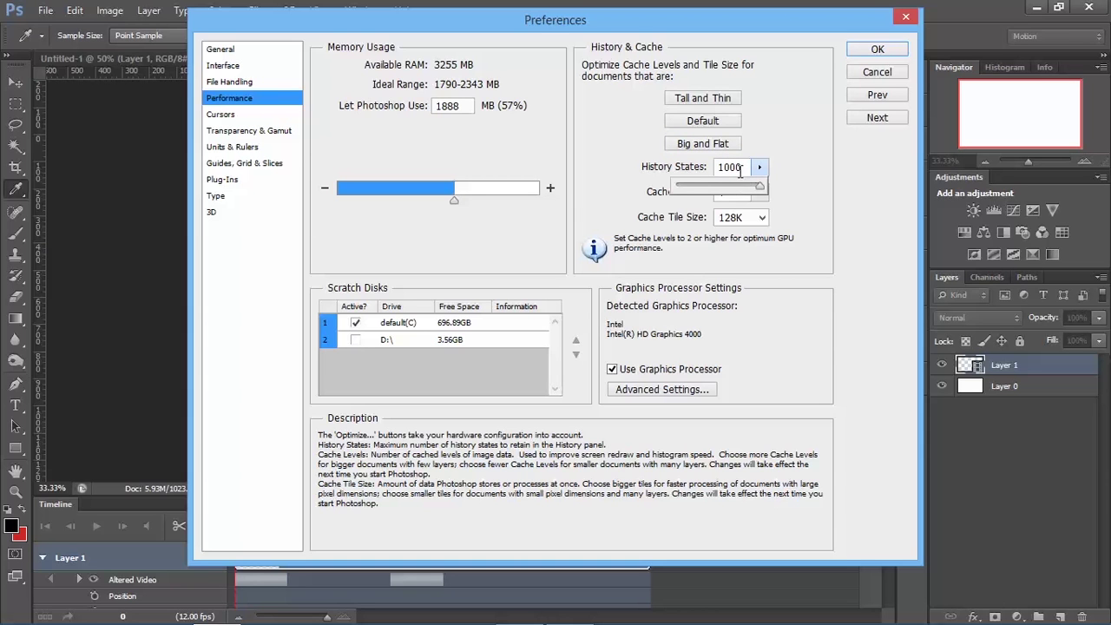
click(878, 52)
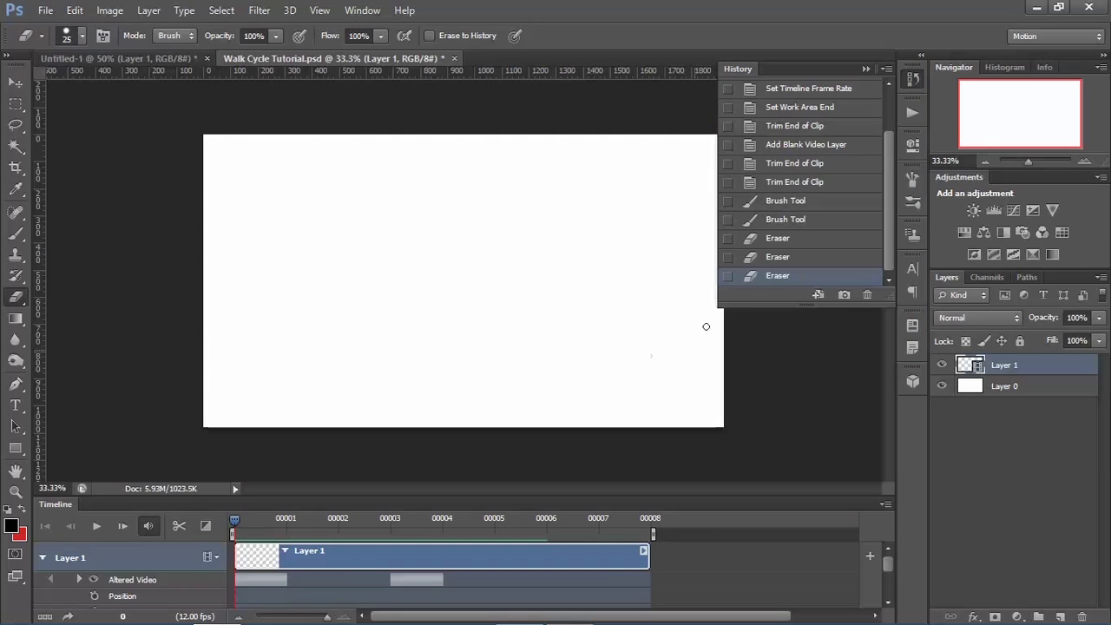
click(866, 69)
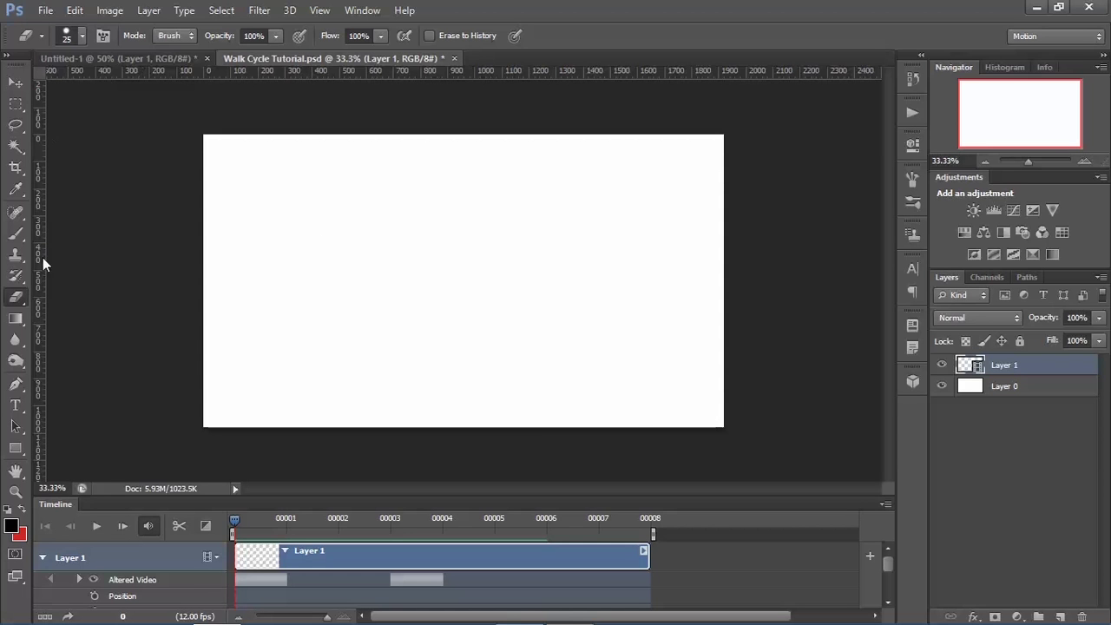
Step: At 50% zoom, brush the figure's oval head and torso outline
key(b)
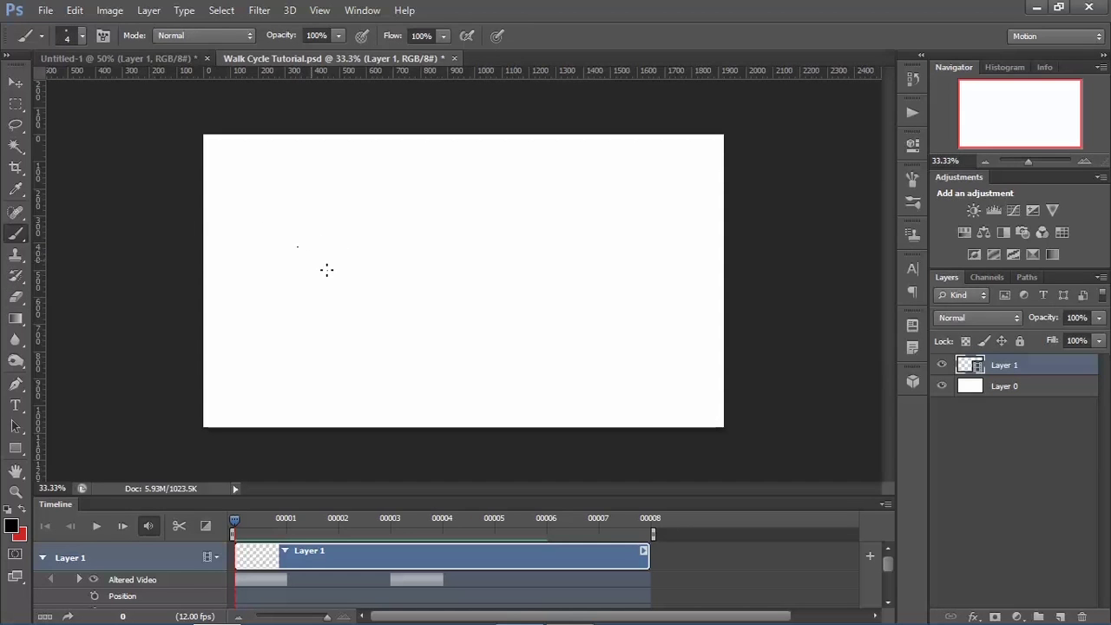
click(1085, 163)
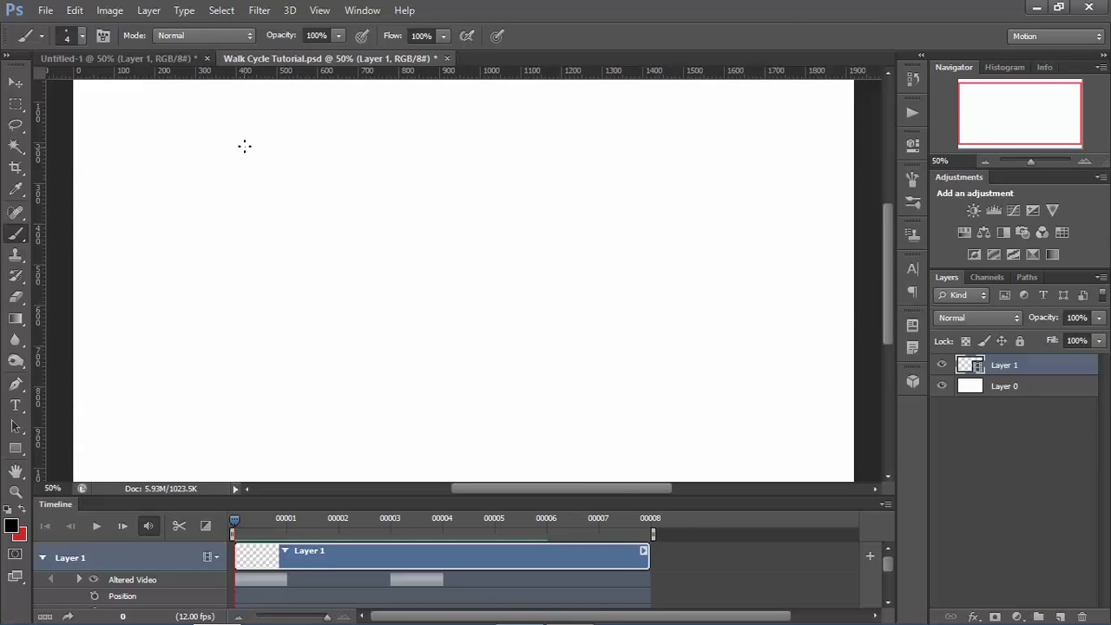
mouse_move(252, 186)
mouse_down()
mouse_move(271, 148)
mouse_move(244, 146)
mouse_up()
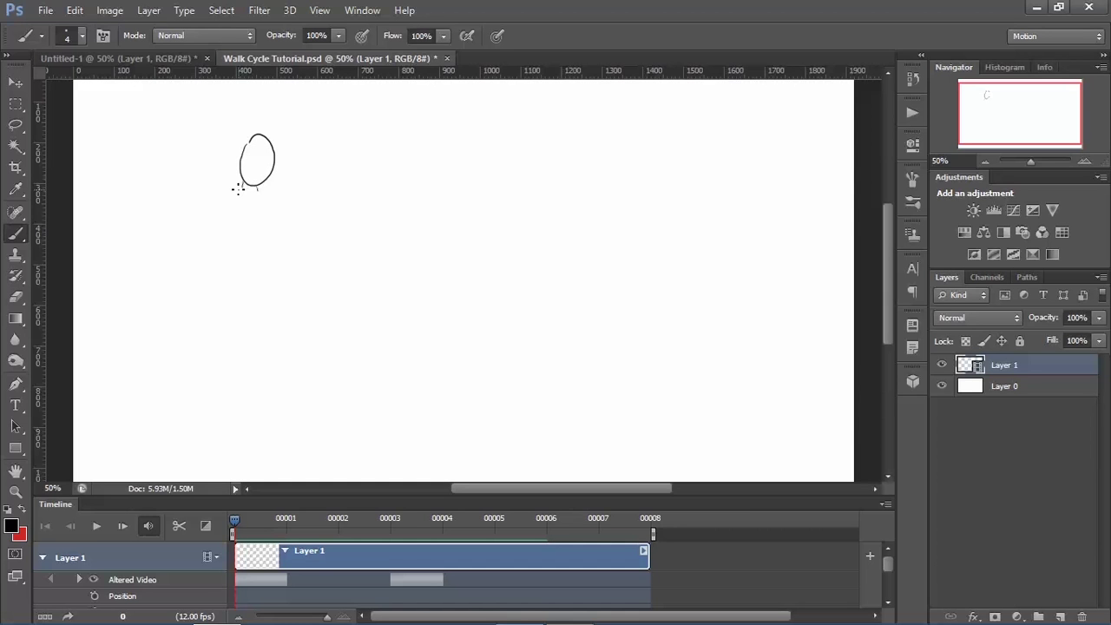
drag(263, 262, 267, 291)
mouse_move(237, 195)
mouse_down()
mouse_move(229, 300)
mouse_move(256, 314)
mouse_move(271, 301)
mouse_up()
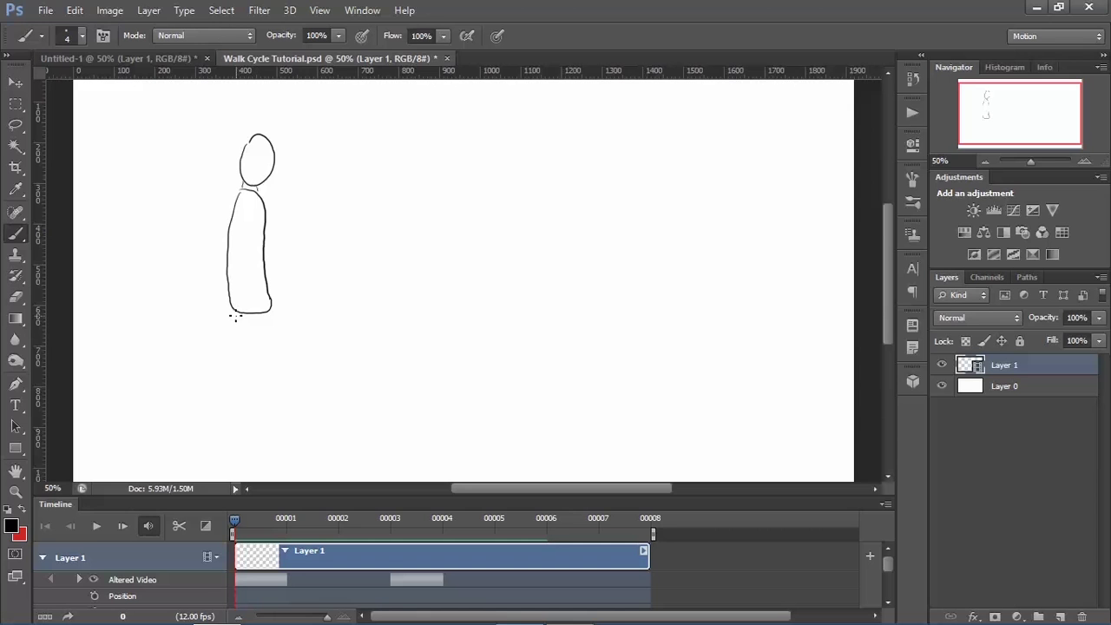
Step: Draw two legs below the torso, then revert an erase via the History panel
drag(237, 314, 286, 371)
mouse_move(276, 306)
mouse_down()
mouse_move(322, 372)
mouse_move(331, 408)
mouse_move(313, 419)
mouse_move(323, 430)
mouse_up()
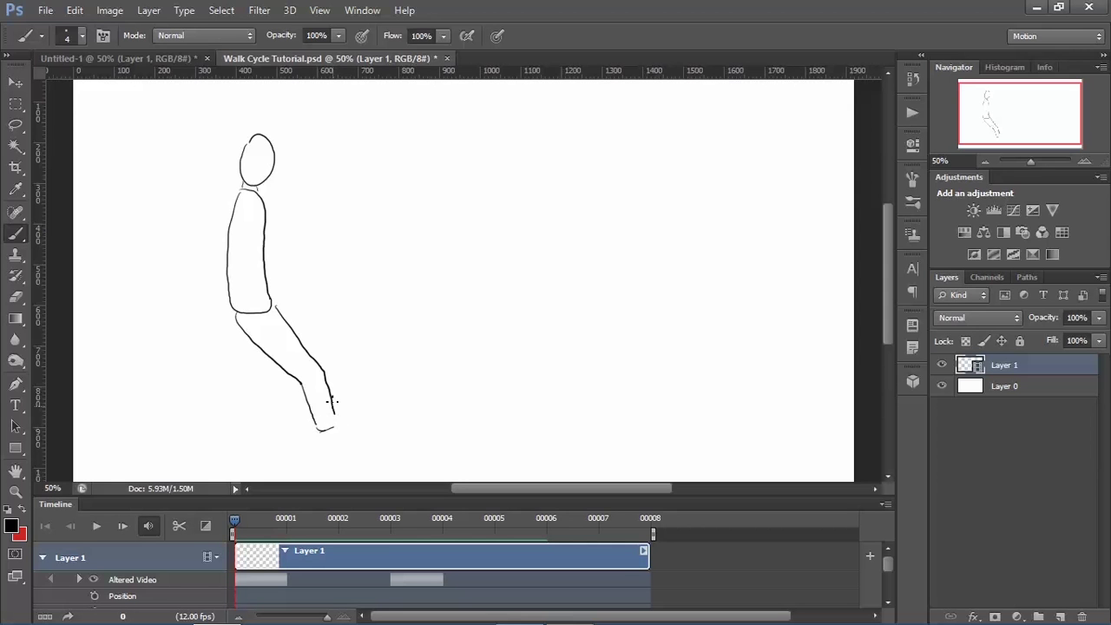
key(e)
mouse_move(303, 380)
mouse_down()
mouse_move(319, 424)
mouse_move(310, 409)
mouse_move(327, 393)
mouse_move(307, 394)
mouse_move(329, 381)
mouse_move(317, 404)
mouse_move(340, 434)
mouse_up()
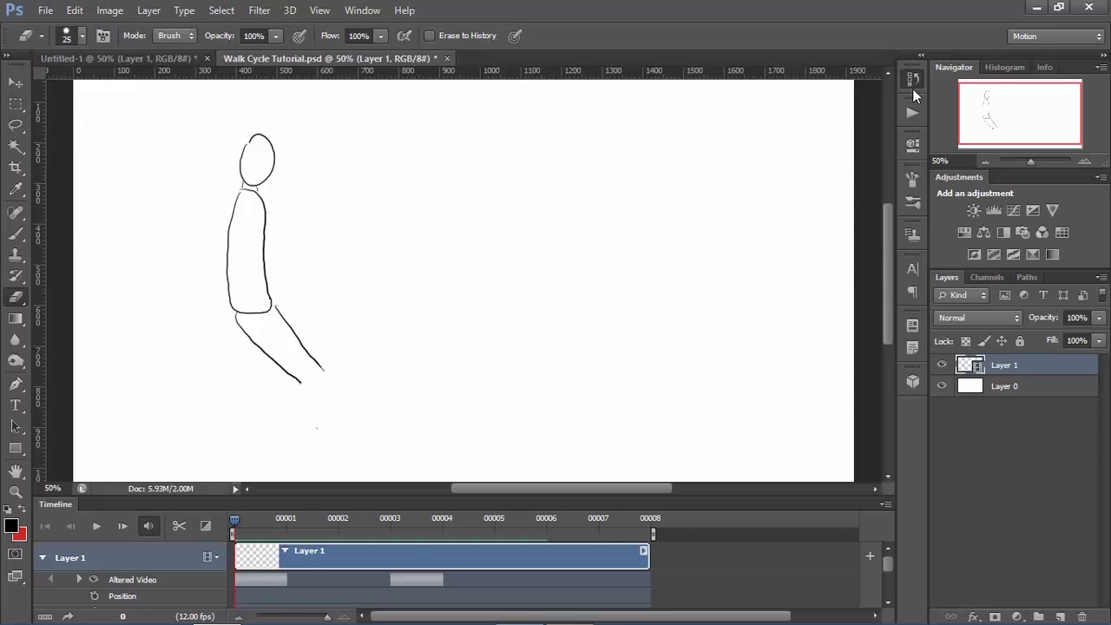
click(912, 81)
click(782, 204)
click(786, 182)
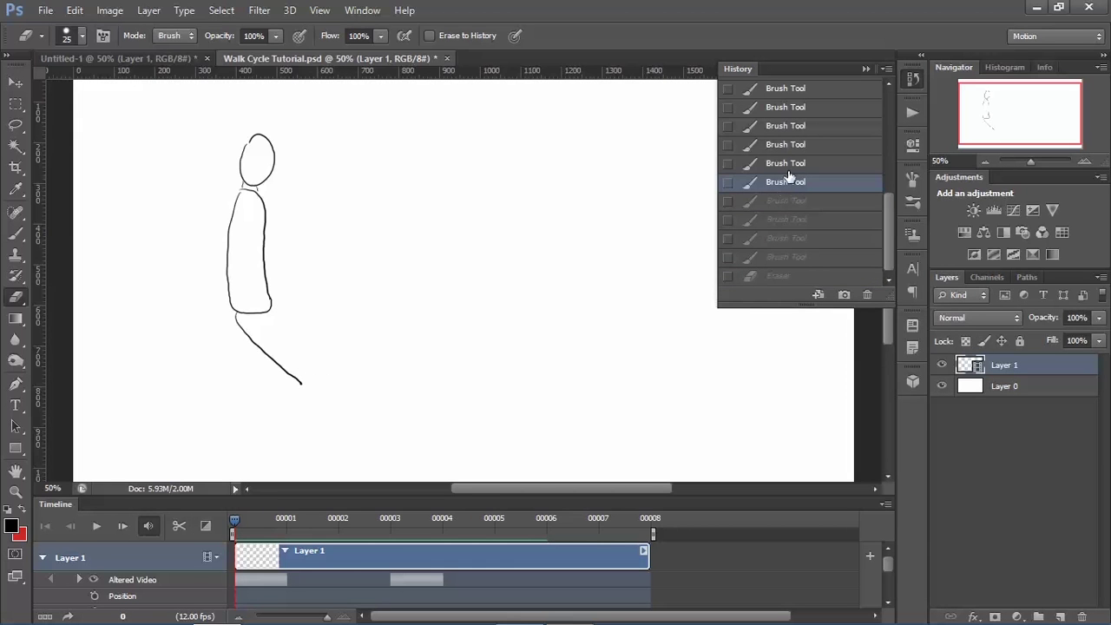
click(789, 168)
Step: Redraw the striding legs, erasing and replacing the right leg line
key(b)
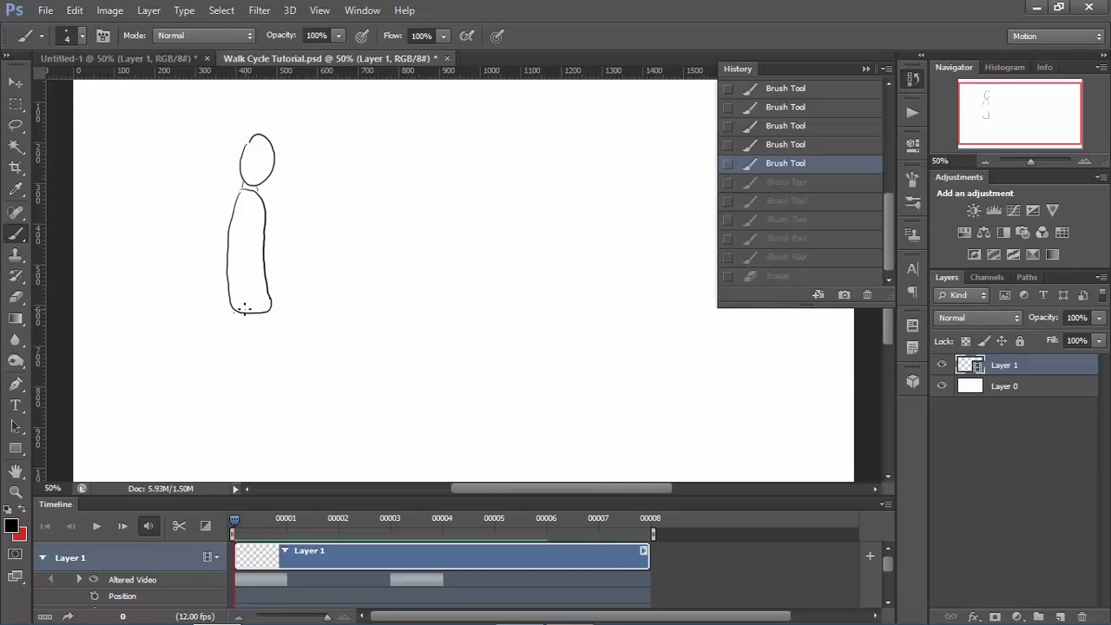
drag(236, 313, 291, 402)
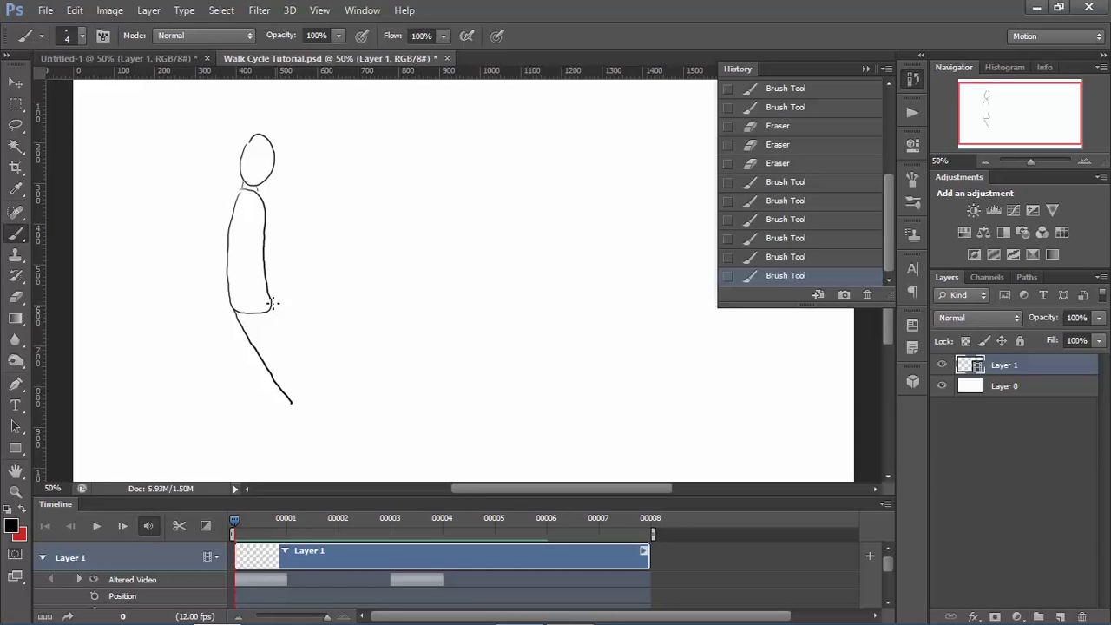
drag(271, 303, 306, 401)
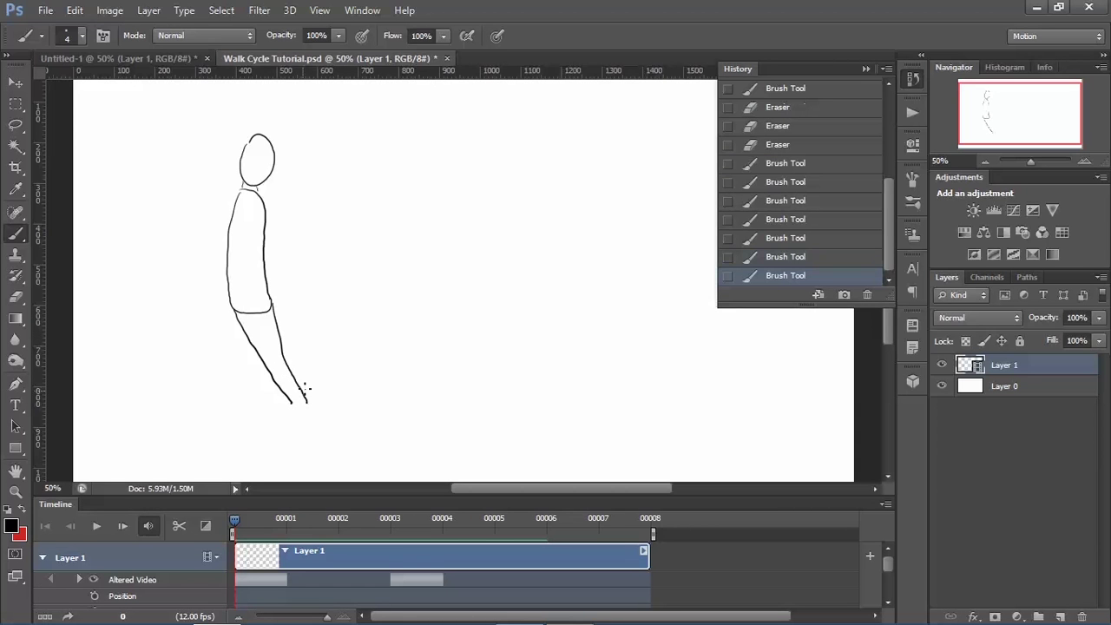
key(e)
mouse_move(285, 358)
mouse_down()
mouse_move(304, 399)
mouse_move(296, 345)
mouse_move(308, 404)
mouse_up()
key(b)
key(e)
drag(276, 323, 311, 404)
key(b)
mouse_move(272, 310)
mouse_down()
mouse_move(314, 410)
mouse_move(299, 419)
mouse_move(337, 407)
mouse_move(318, 409)
mouse_up()
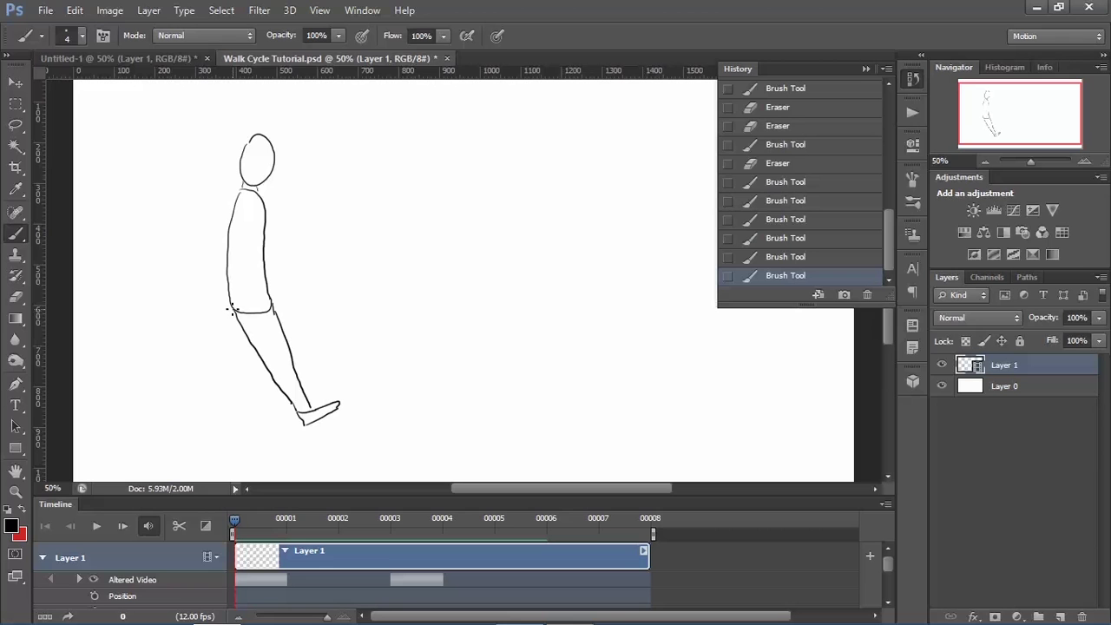
Step: Draw the back leg's lower line and foot
mouse_move(221, 338)
mouse_down()
mouse_move(253, 345)
mouse_move(219, 389)
mouse_up()
mouse_move(223, 333)
mouse_down()
mouse_move(189, 405)
mouse_move(200, 412)
mouse_move(219, 390)
mouse_up()
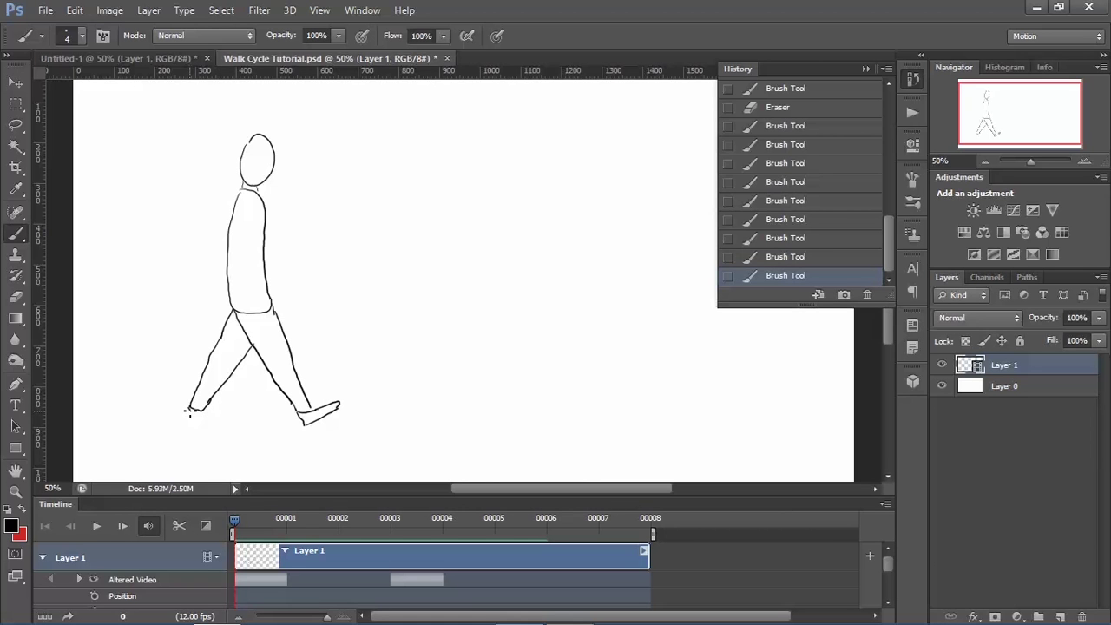
mouse_move(197, 401)
mouse_down()
mouse_move(189, 417)
mouse_move(223, 428)
mouse_up()
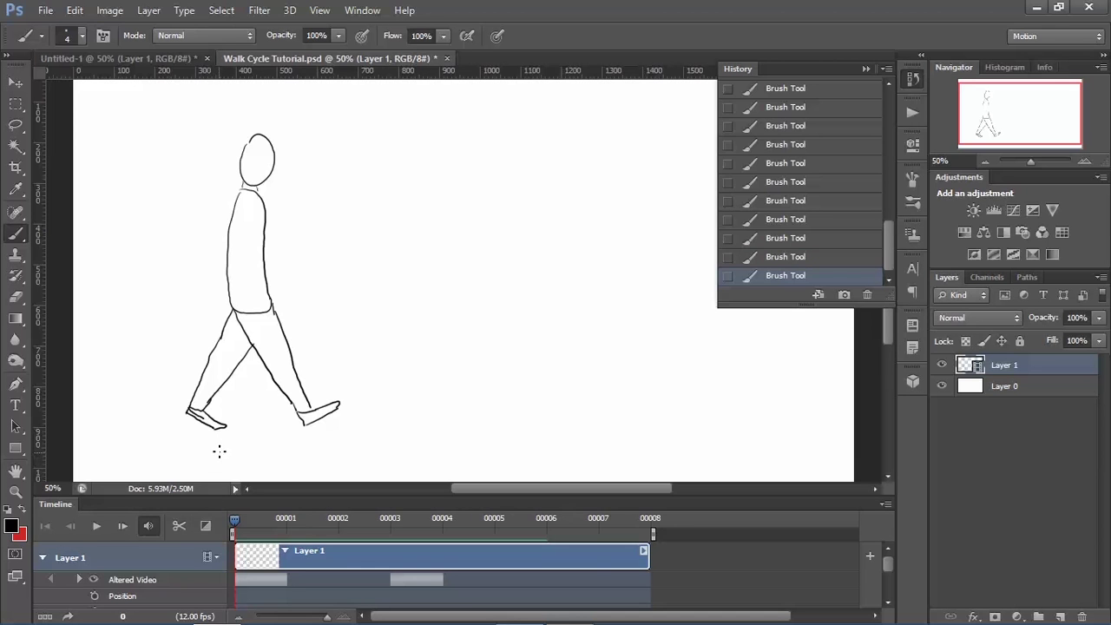
key(alt+Tab)
Step: Show the white background again and extend Layer 0's ground line to the right
scroll(885, 562, down, 5)
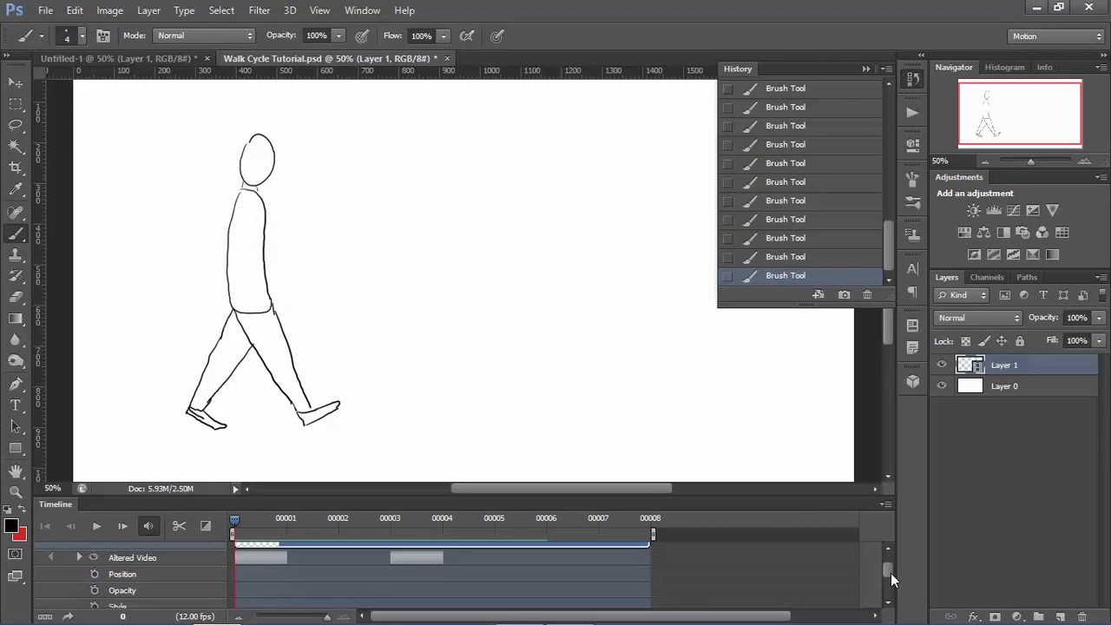
click(942, 385)
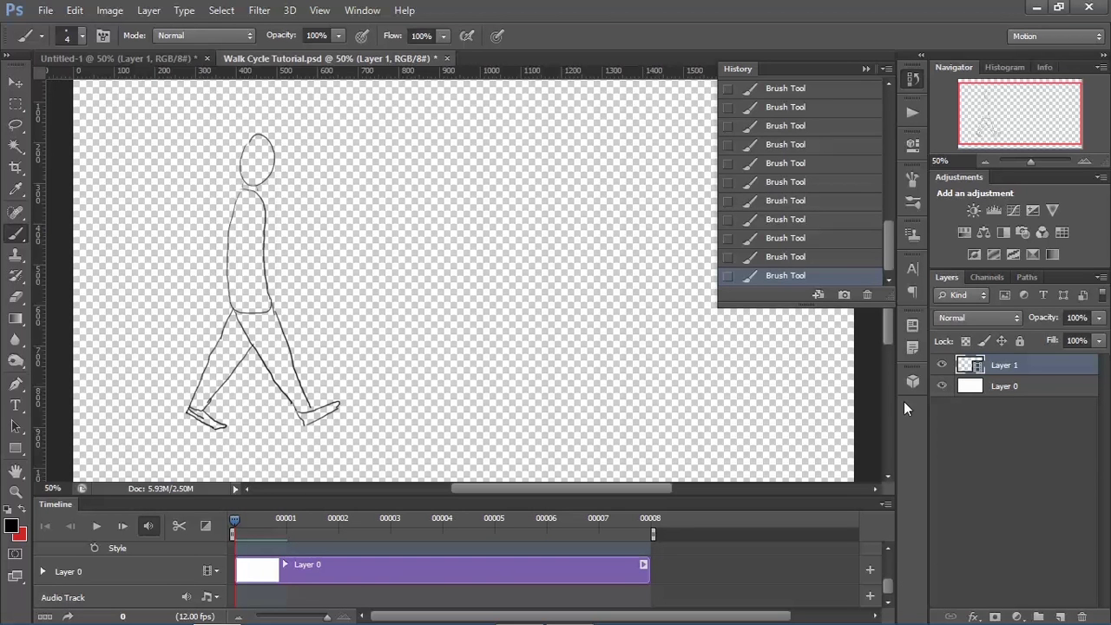
click(942, 386)
click(330, 569)
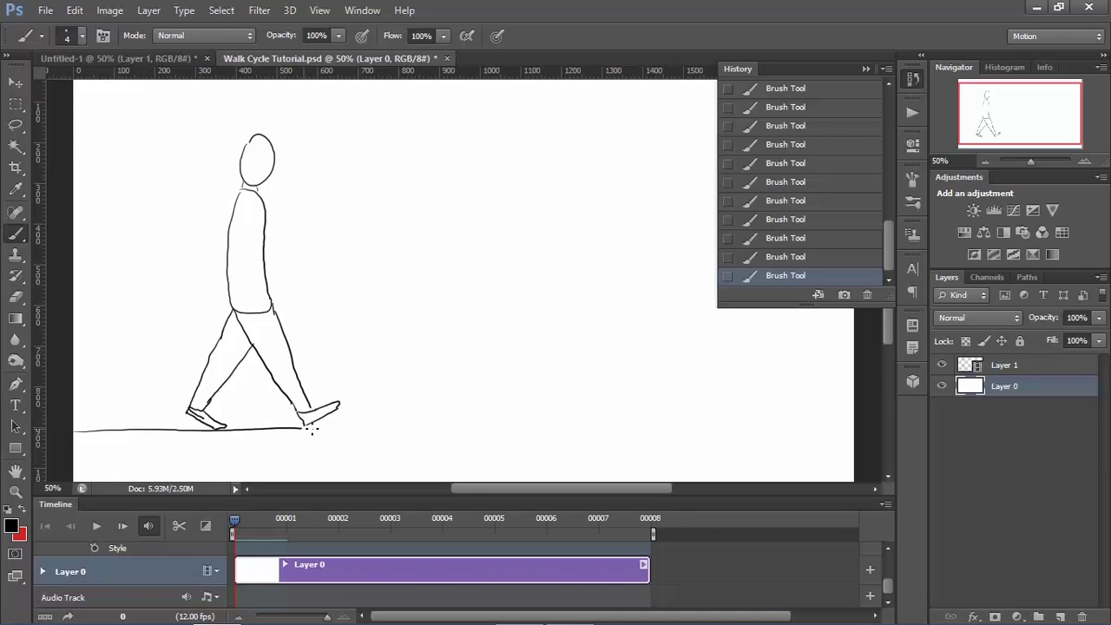
drag(357, 428, 513, 427)
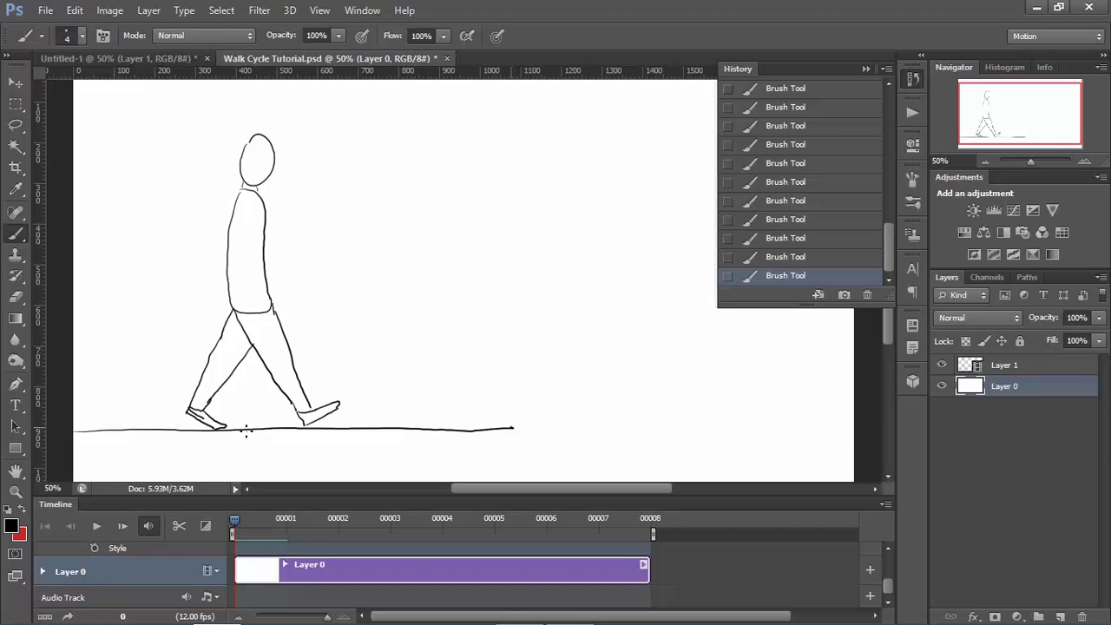
key(alt+Tab)
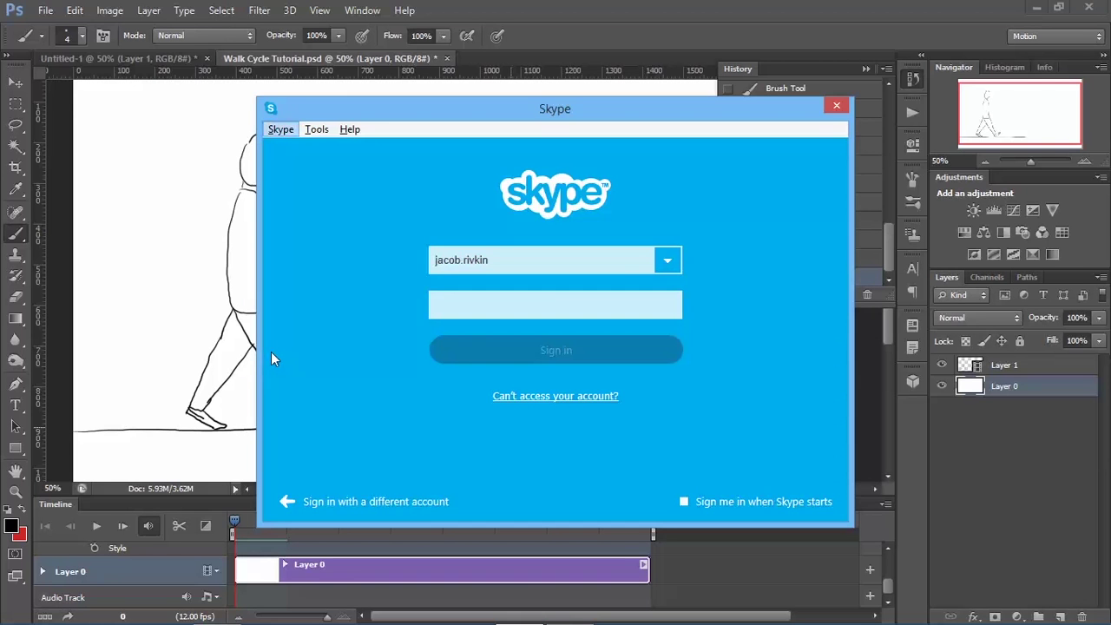
key(alt+Tab)
key(alt+Tab)
key(Tab)
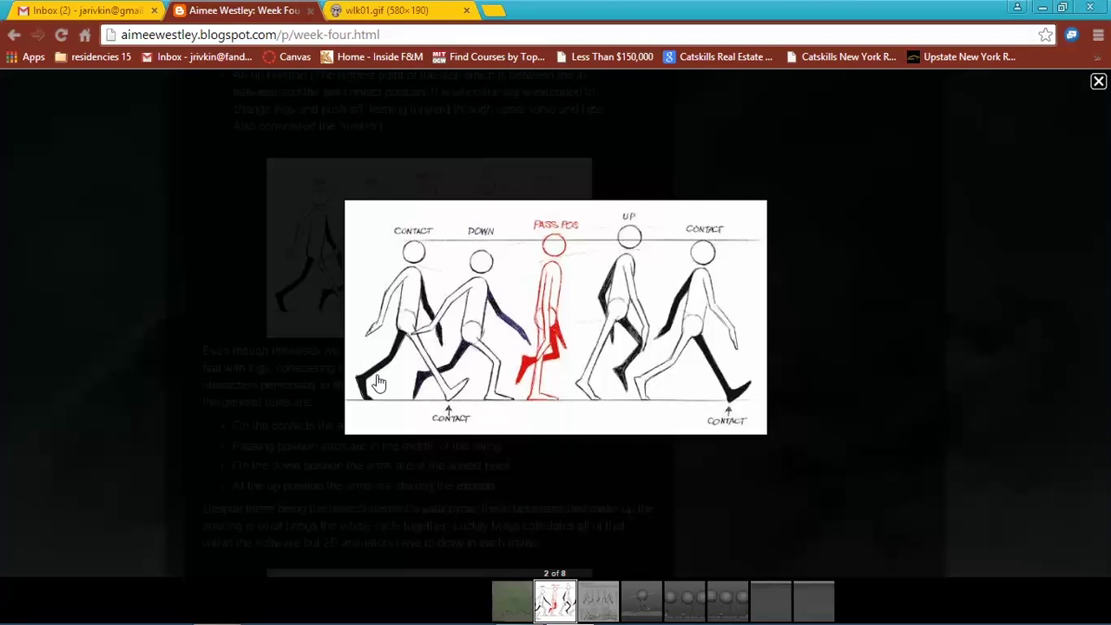
key(alt+Tab)
key(alt+Tab)
key(alt+Tab)
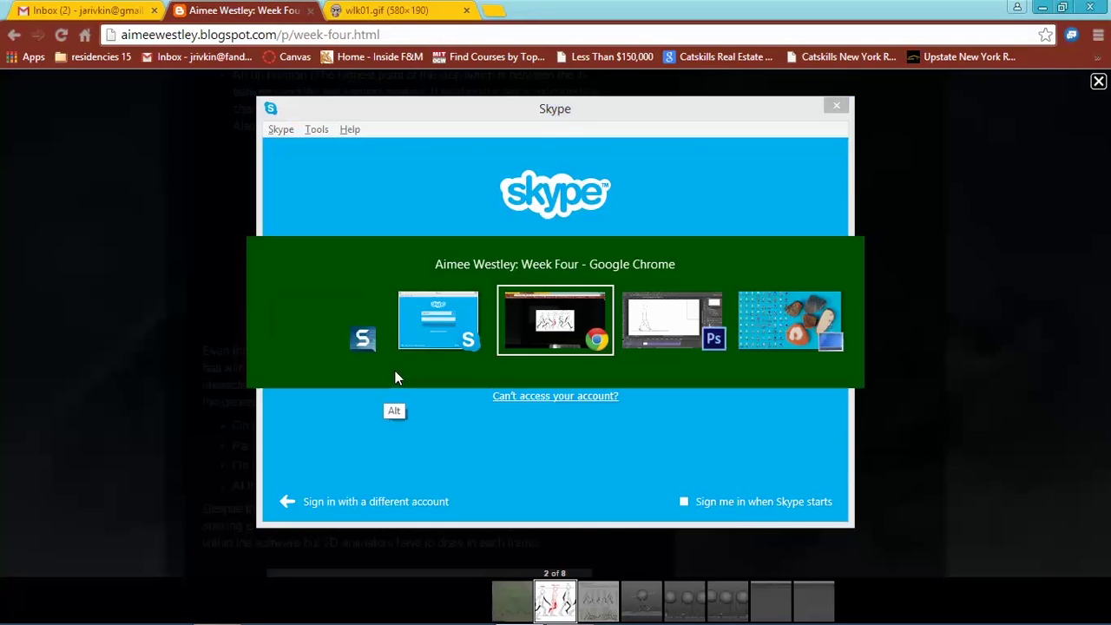
key(alt+Tab)
key(Tab)
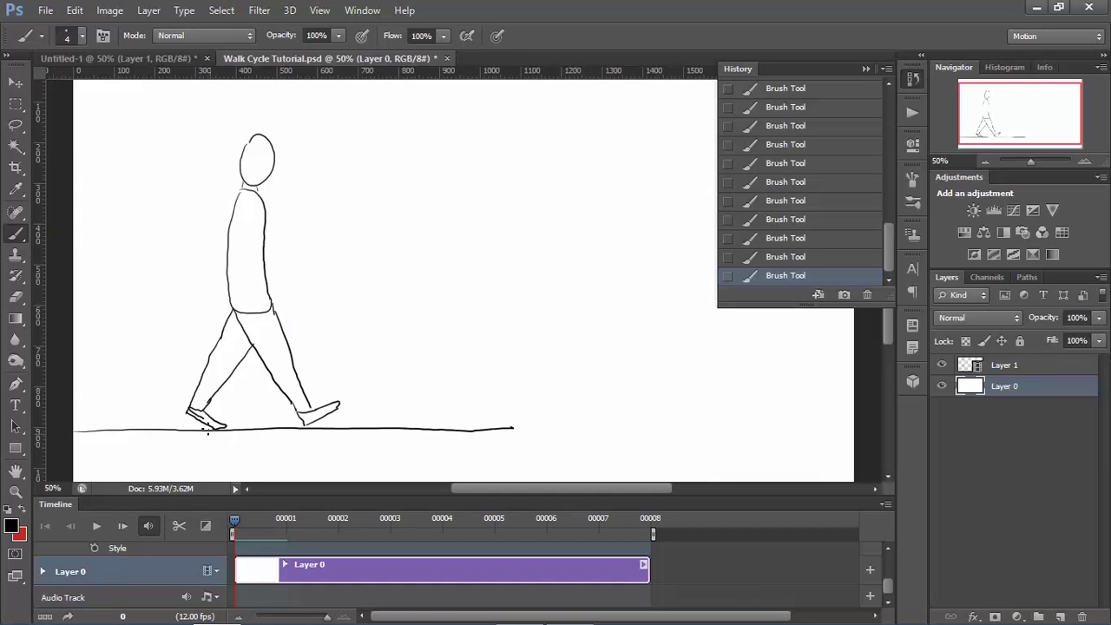
key(e)
Step: Restore the accidentally erased back foot and lock Layer 0
mouse_move(205, 418)
mouse_down()
mouse_move(194, 415)
mouse_move(208, 415)
mouse_up()
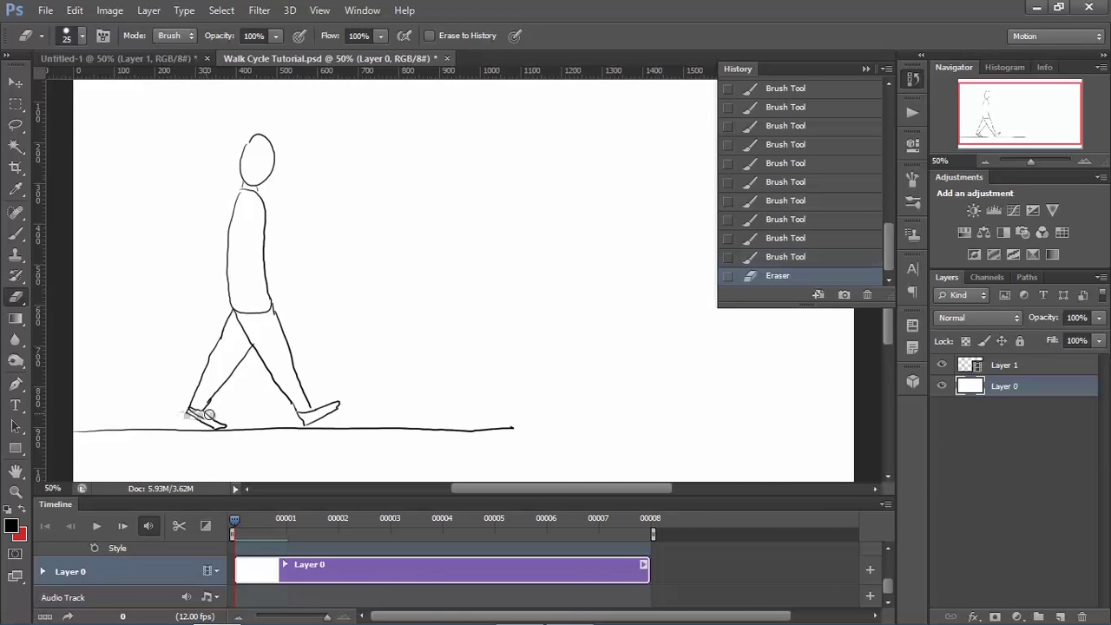
click(800, 258)
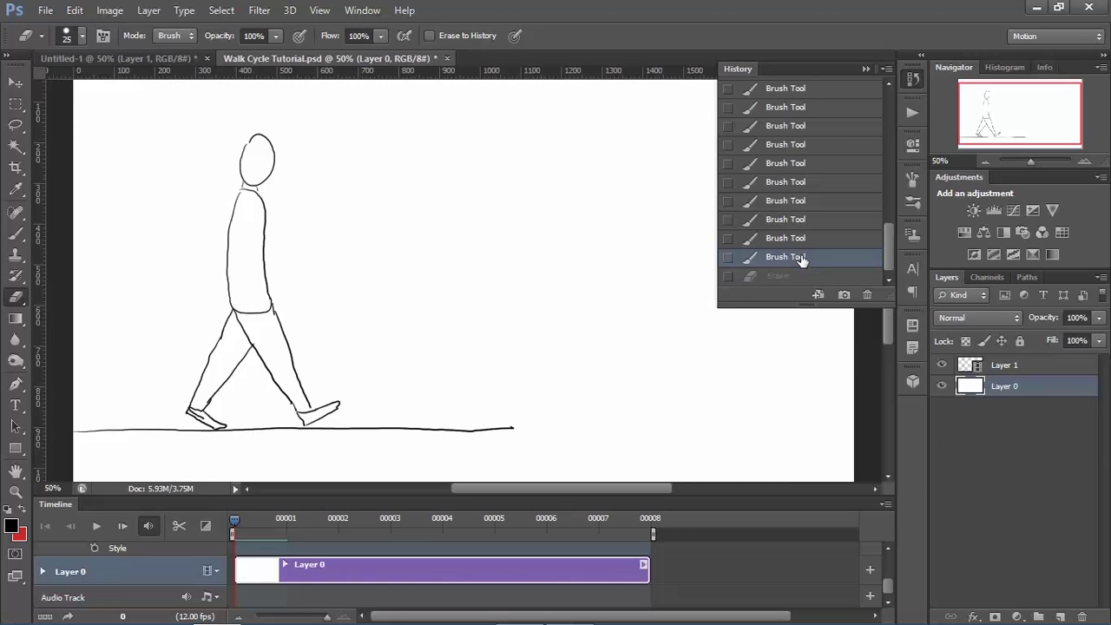
click(1018, 367)
click(1024, 387)
click(1020, 341)
Step: On Layer 1, erase the back foot and redraw it flat on the ground line
click(1005, 365)
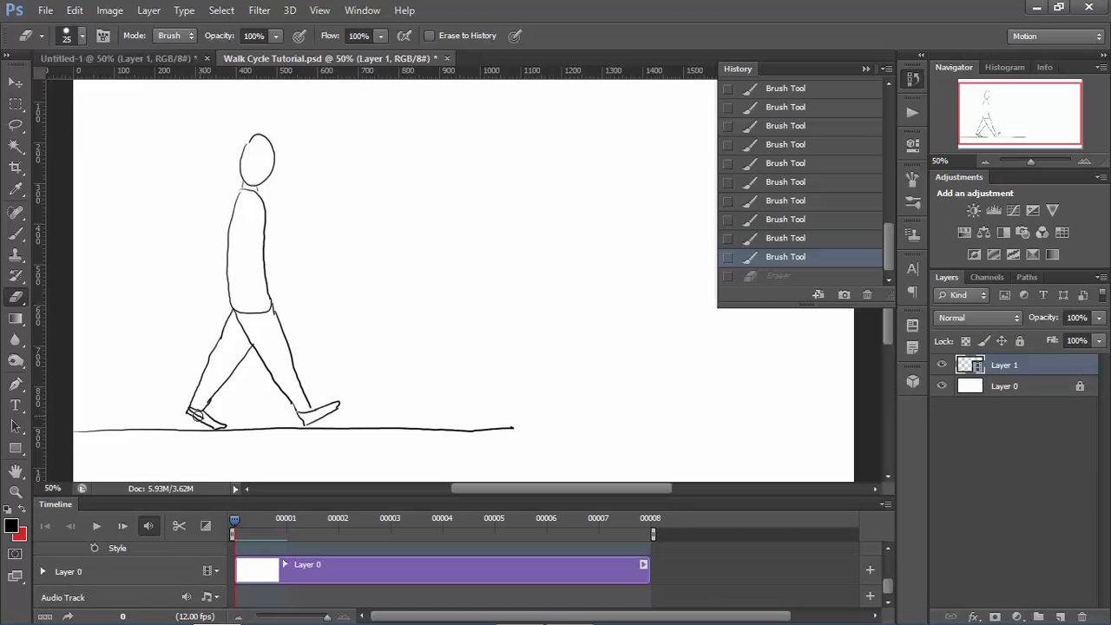
mouse_move(193, 417)
mouse_down()
mouse_move(238, 428)
mouse_move(184, 413)
mouse_move(227, 402)
mouse_move(224, 392)
mouse_move(182, 413)
mouse_move(206, 430)
mouse_move(203, 415)
mouse_up()
key(b)
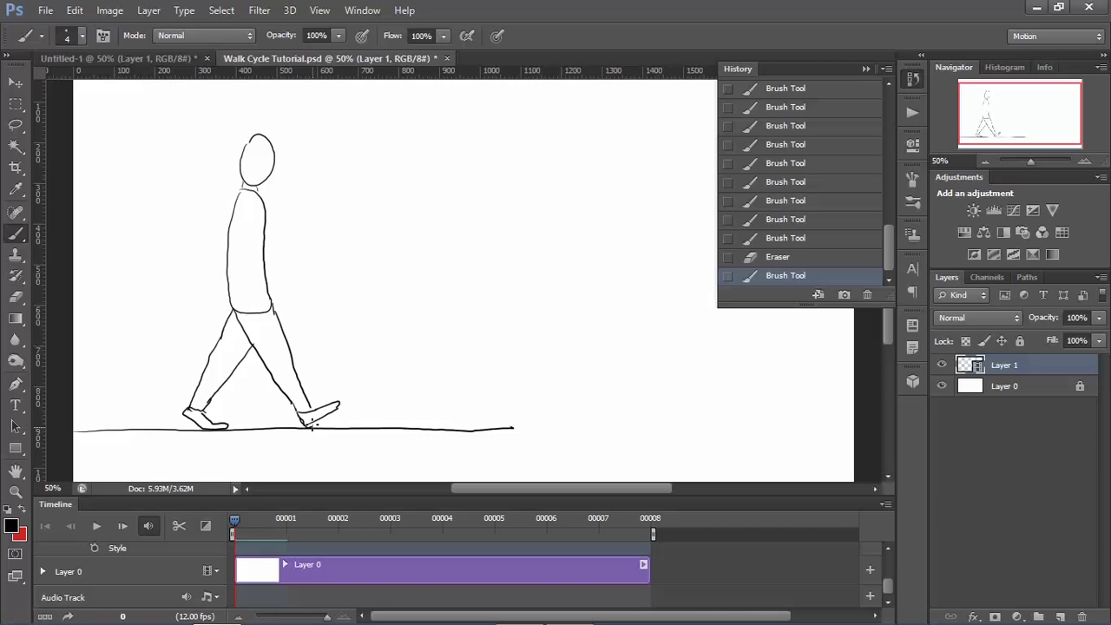
drag(309, 425, 327, 413)
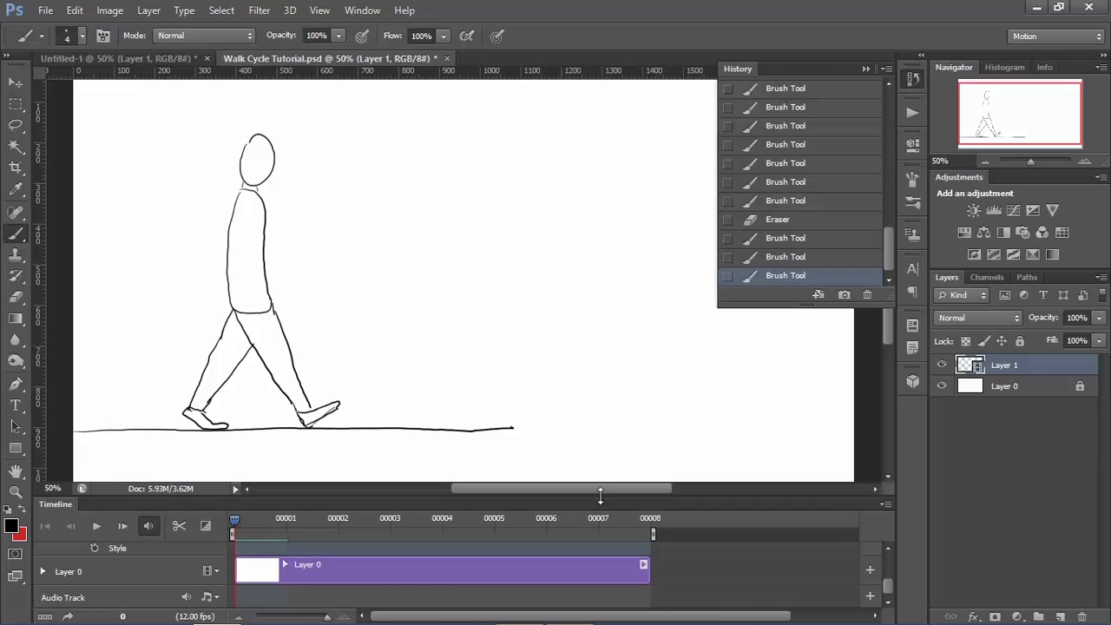
Step: Lengthen Layer 1's clip to 9 frames in the Timeline
click(650, 518)
drag(888, 593, 901, 554)
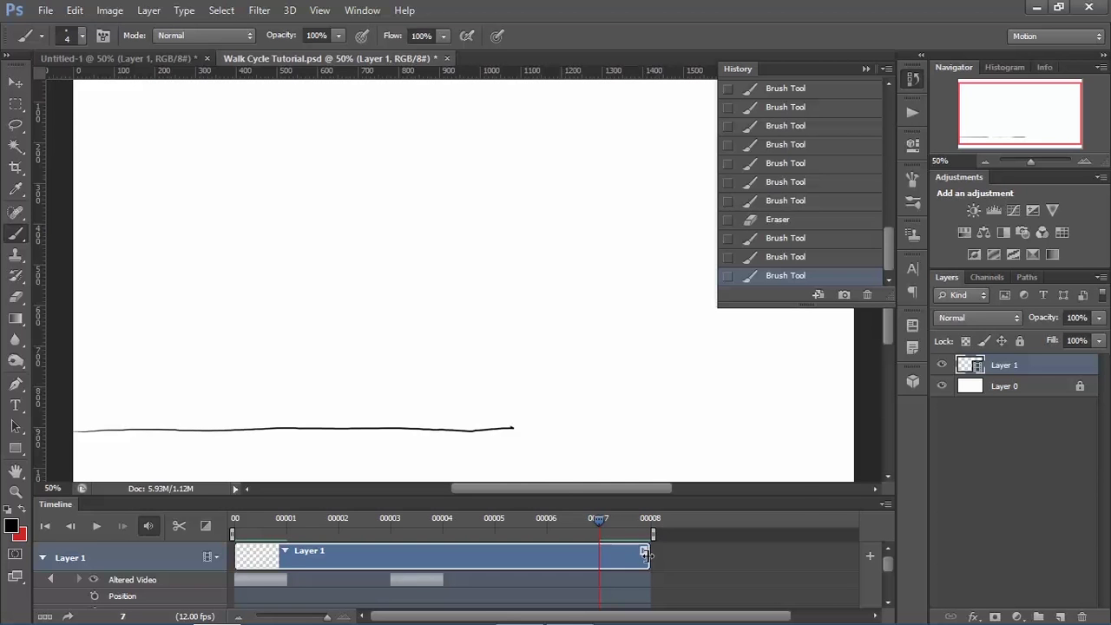
drag(646, 552, 686, 558)
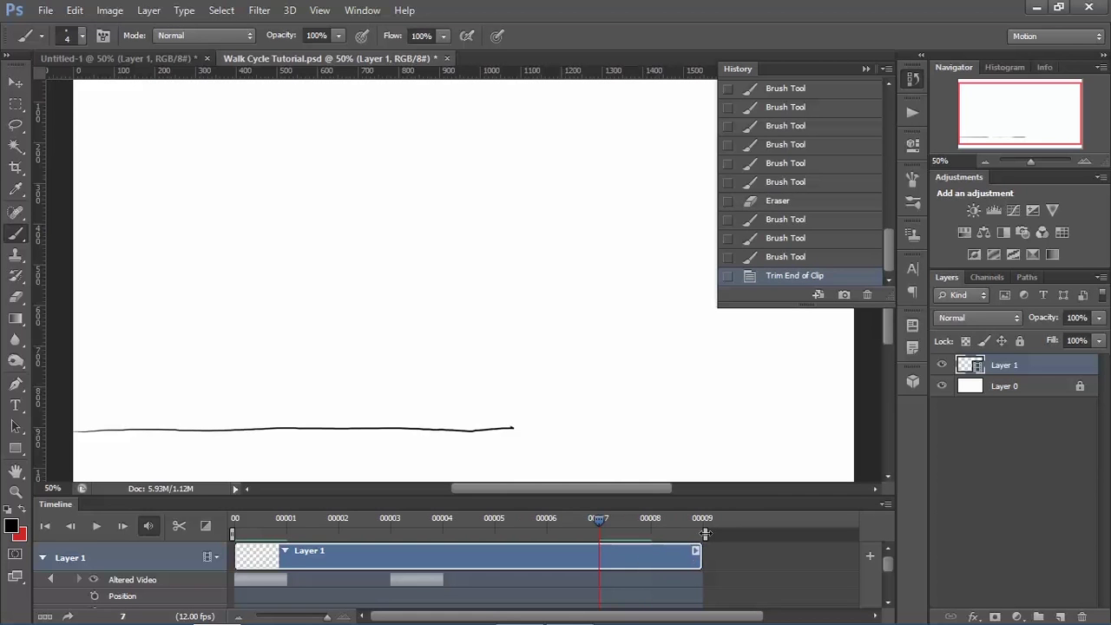
drag(606, 515, 642, 519)
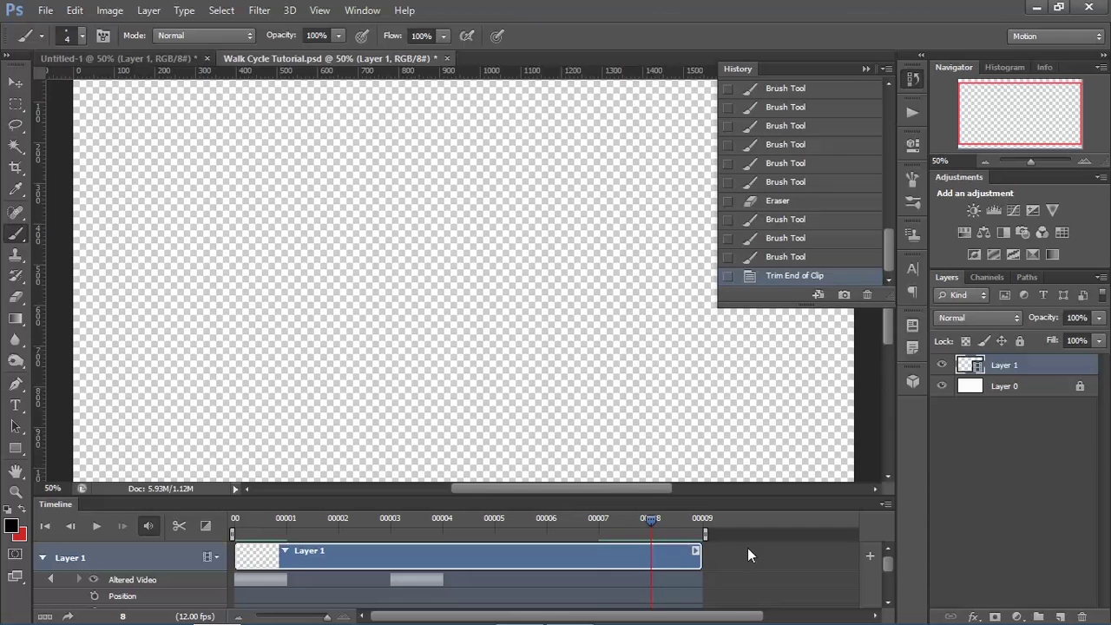
scroll(890, 569, down, 3)
Step: Unlock Layer 0, extend its clip to frame 9, relock it, and reselect Layer 1
click(1055, 434)
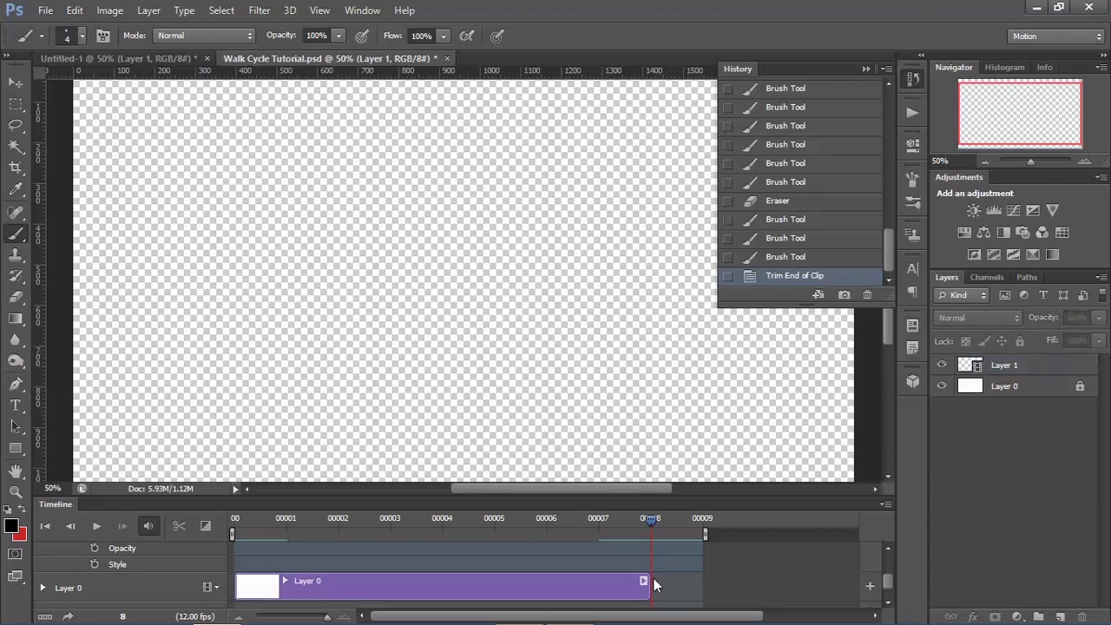
click(1085, 387)
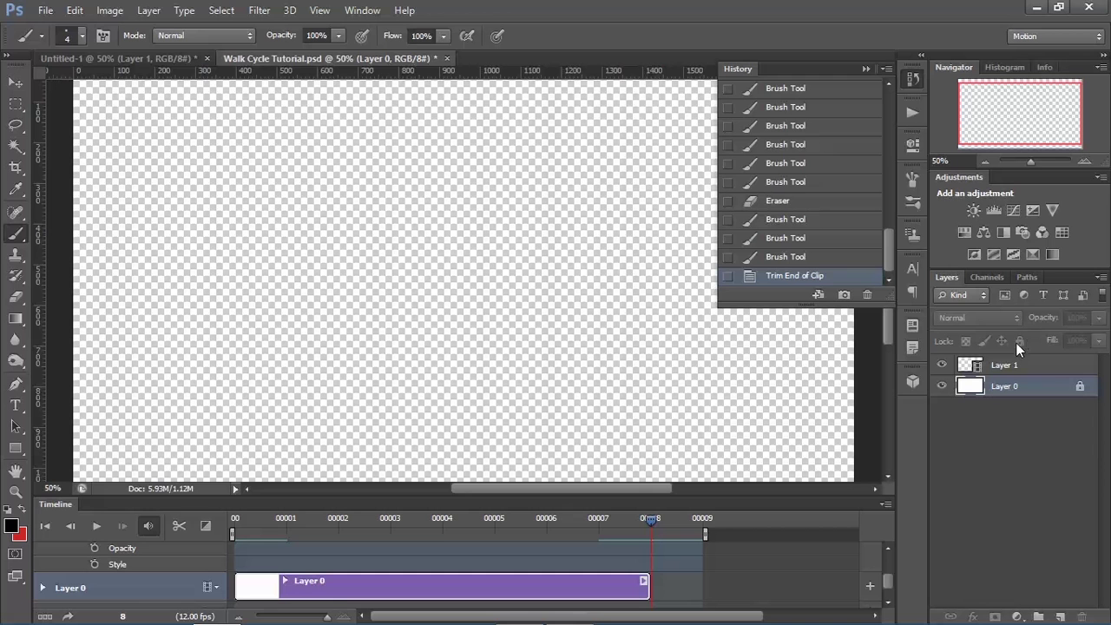
click(1080, 385)
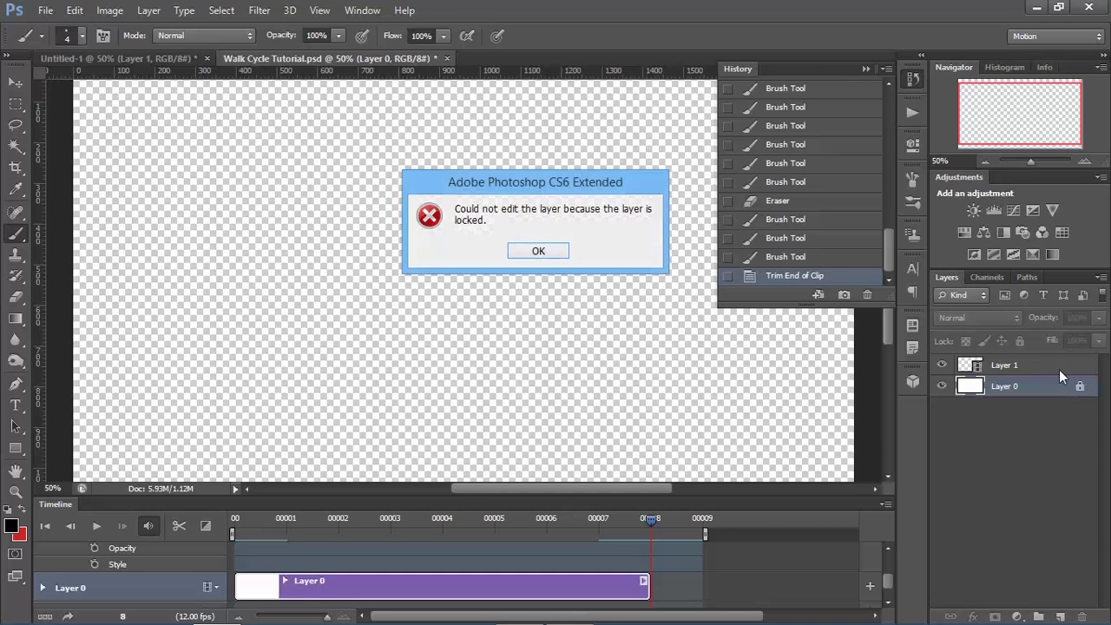
click(539, 251)
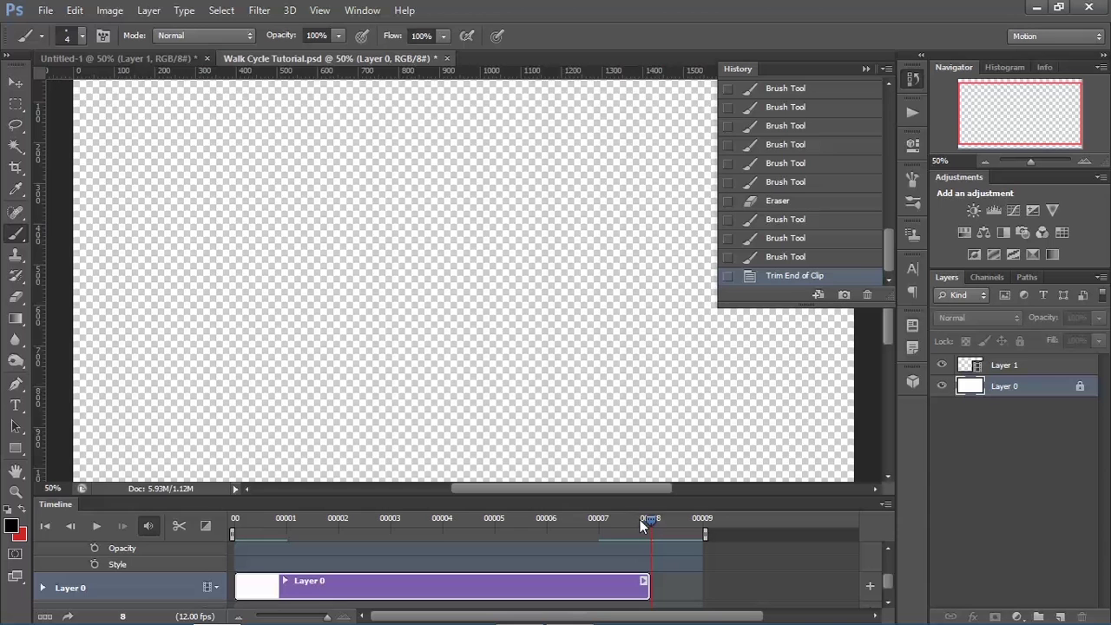
drag(642, 521, 604, 524)
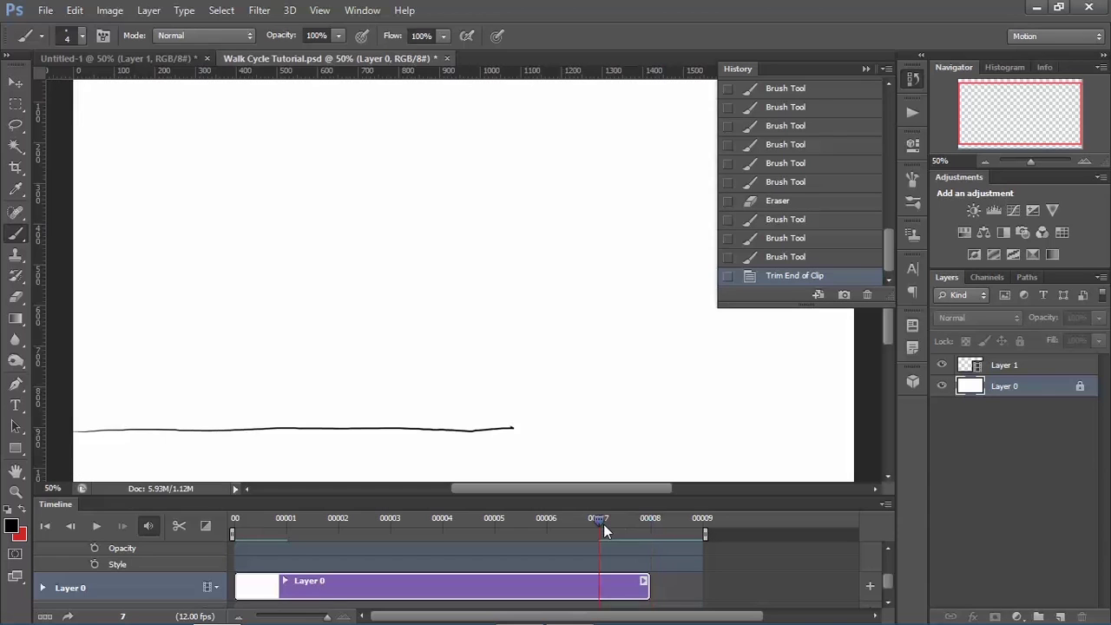
click(1027, 342)
drag(643, 581, 703, 575)
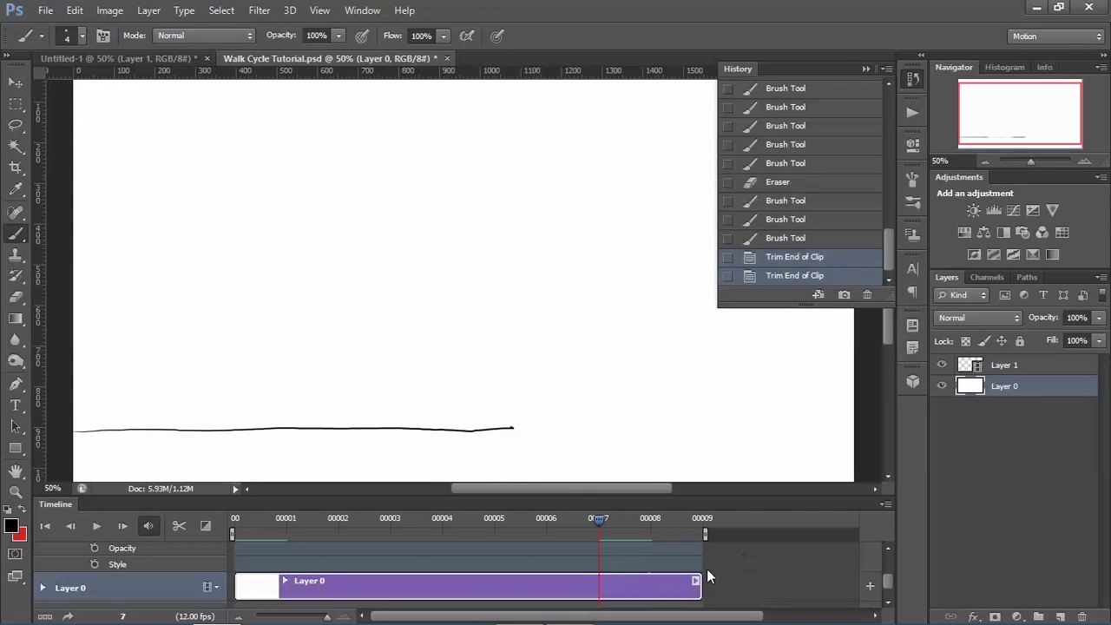
click(1020, 340)
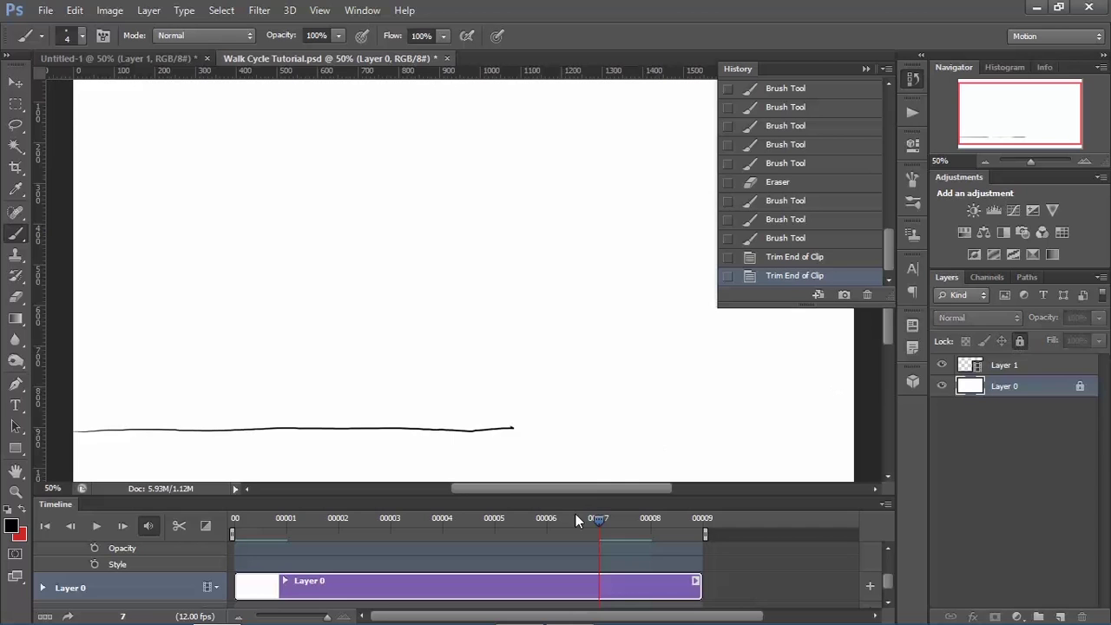
click(990, 372)
scroll(847, 553, up, 2)
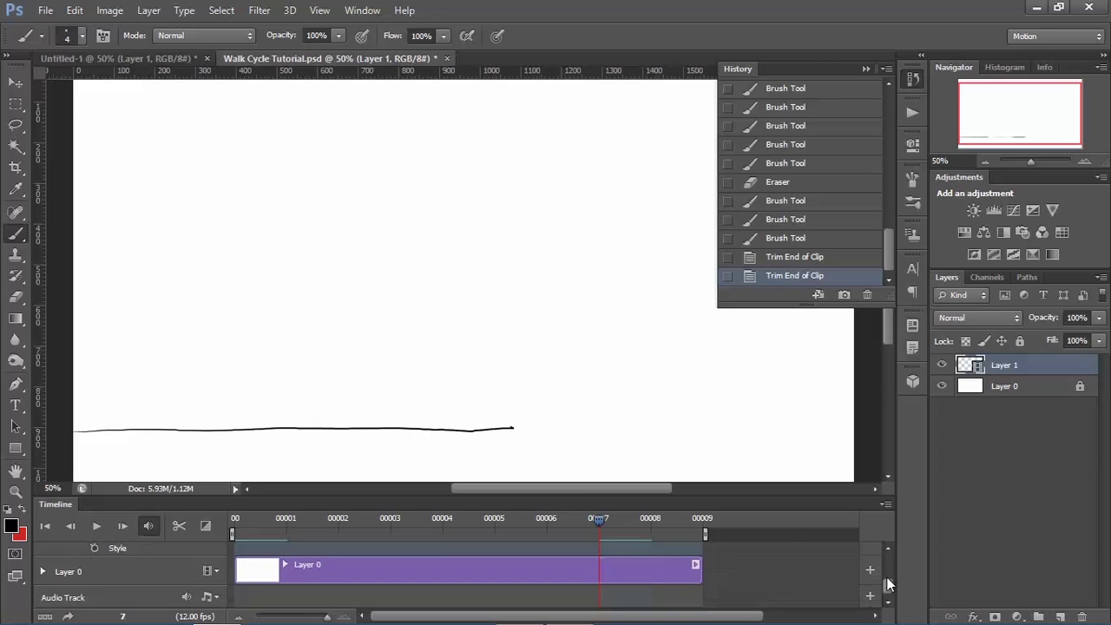
Step: On frame 8, turn on onion skins
click(653, 520)
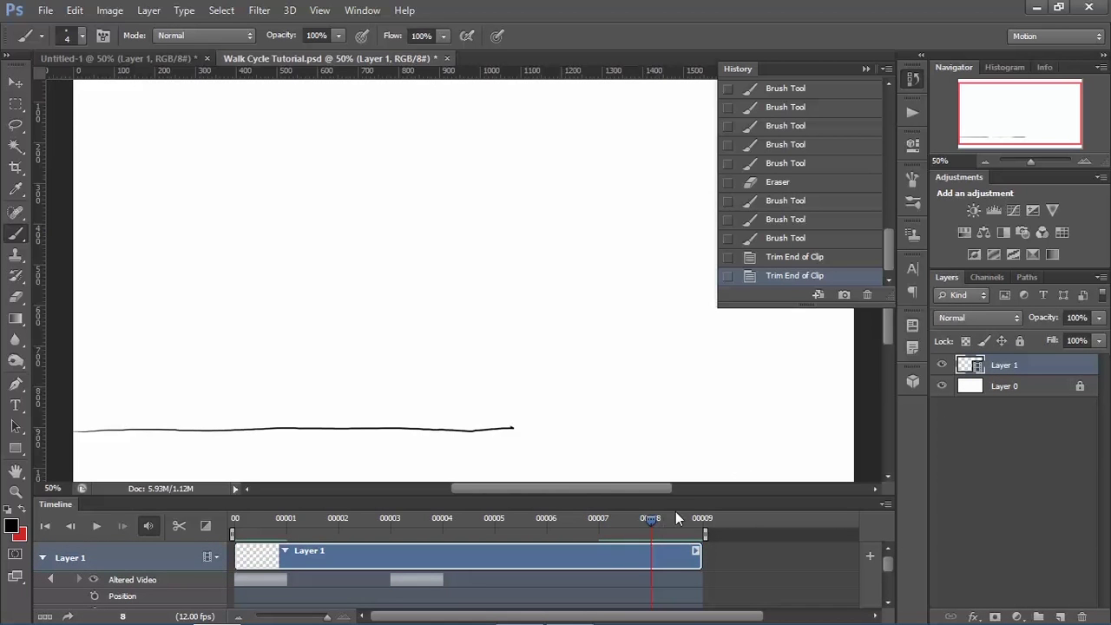
click(884, 504)
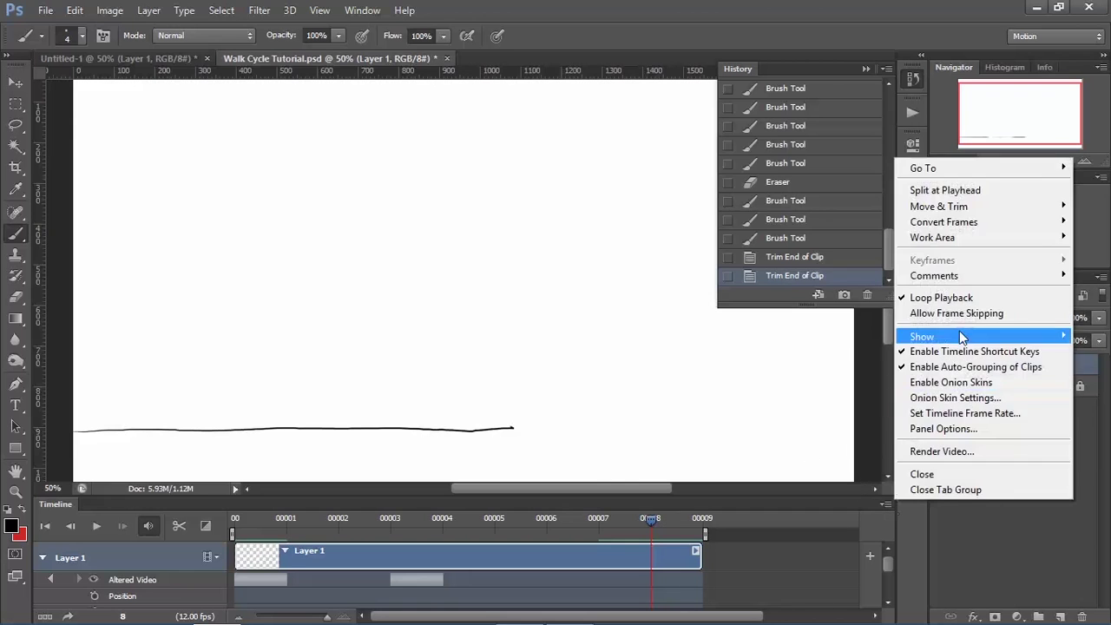
click(947, 379)
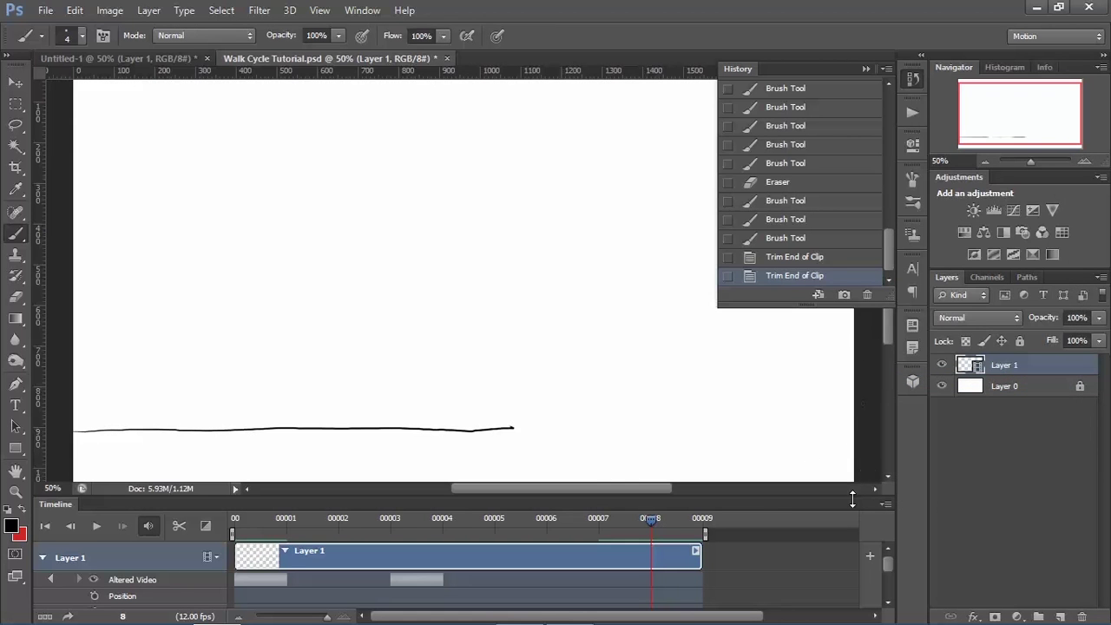
Step: Set onion skin Frames Before and Frames After to 8
click(884, 504)
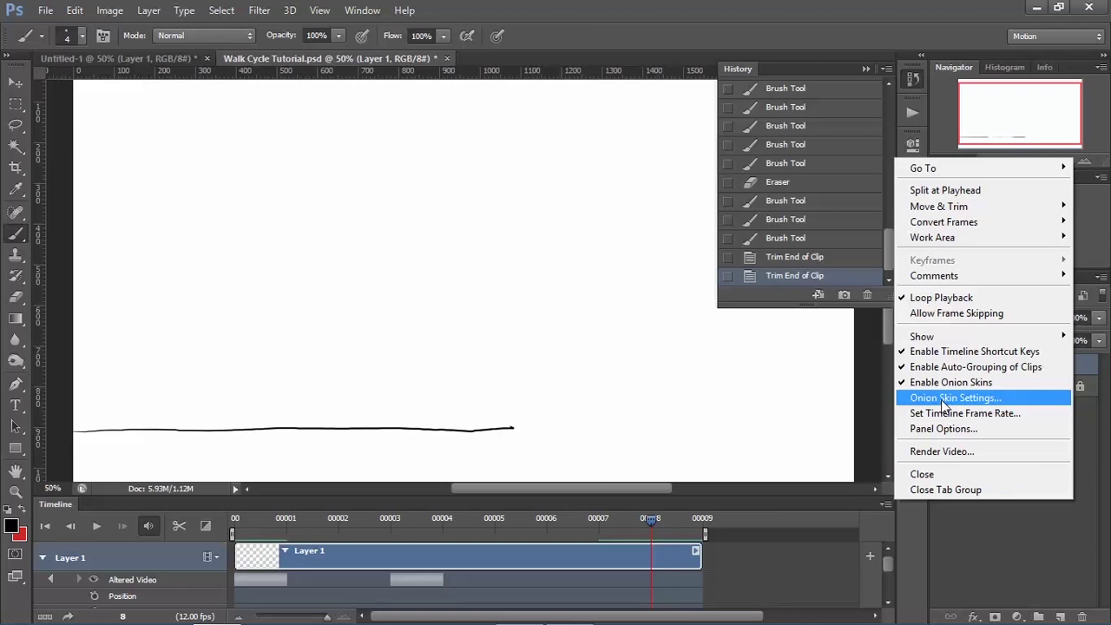
click(923, 401)
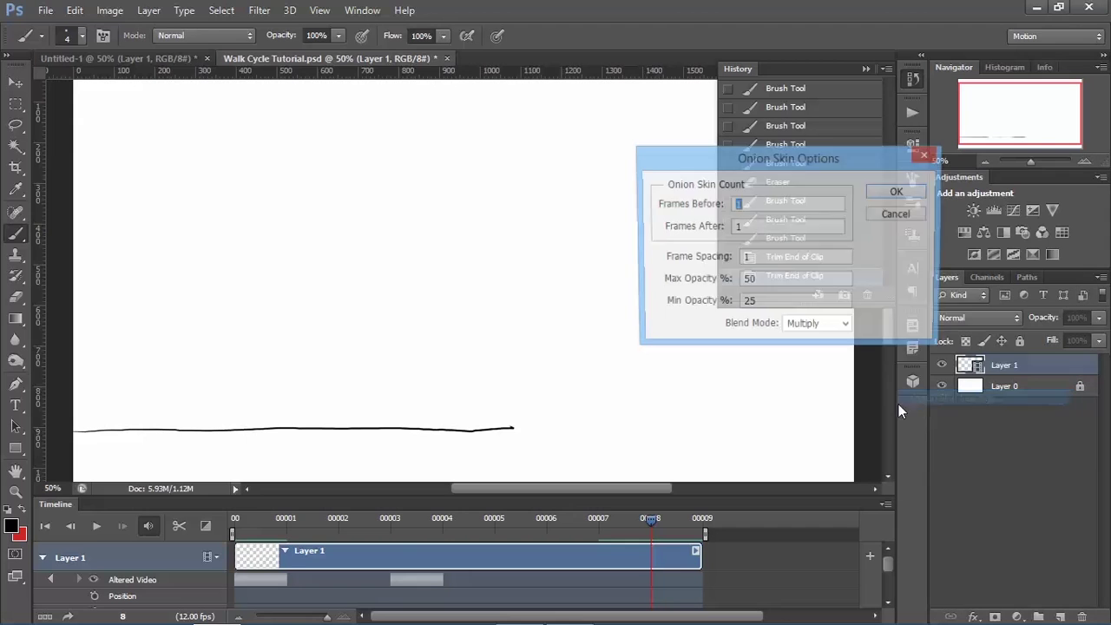
click(751, 227)
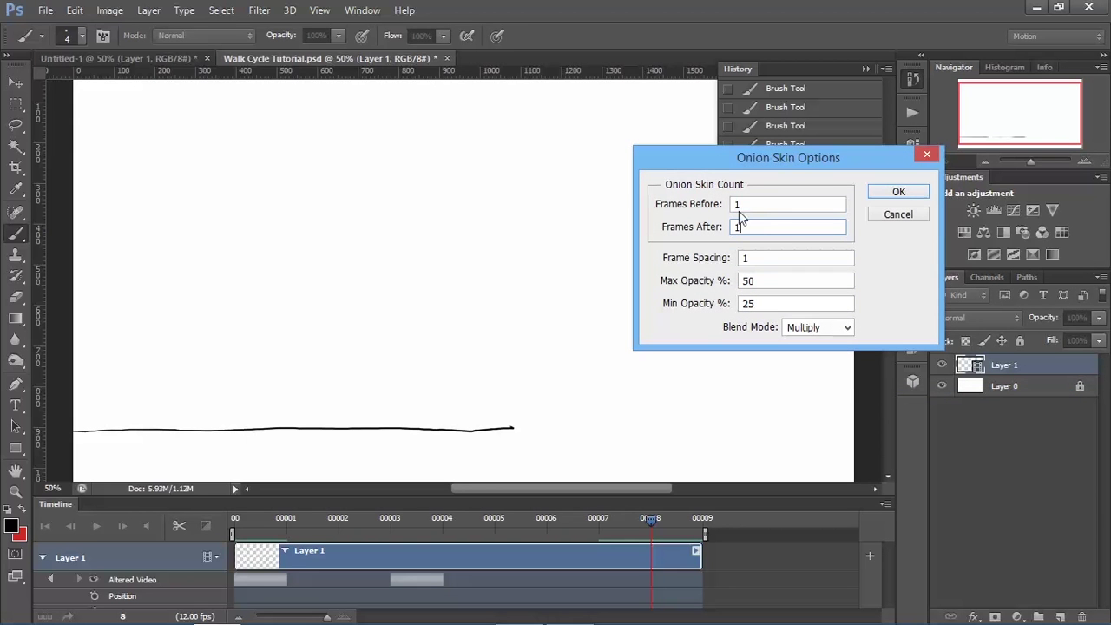
double_click(733, 206)
text(8)
double_click(738, 227)
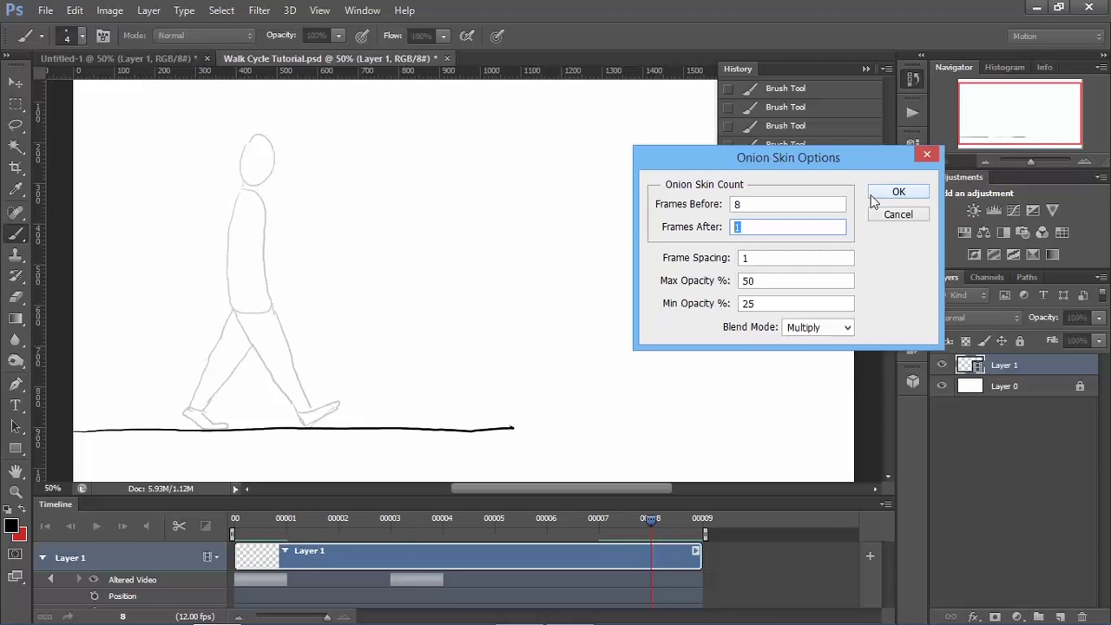
text(8)
click(897, 193)
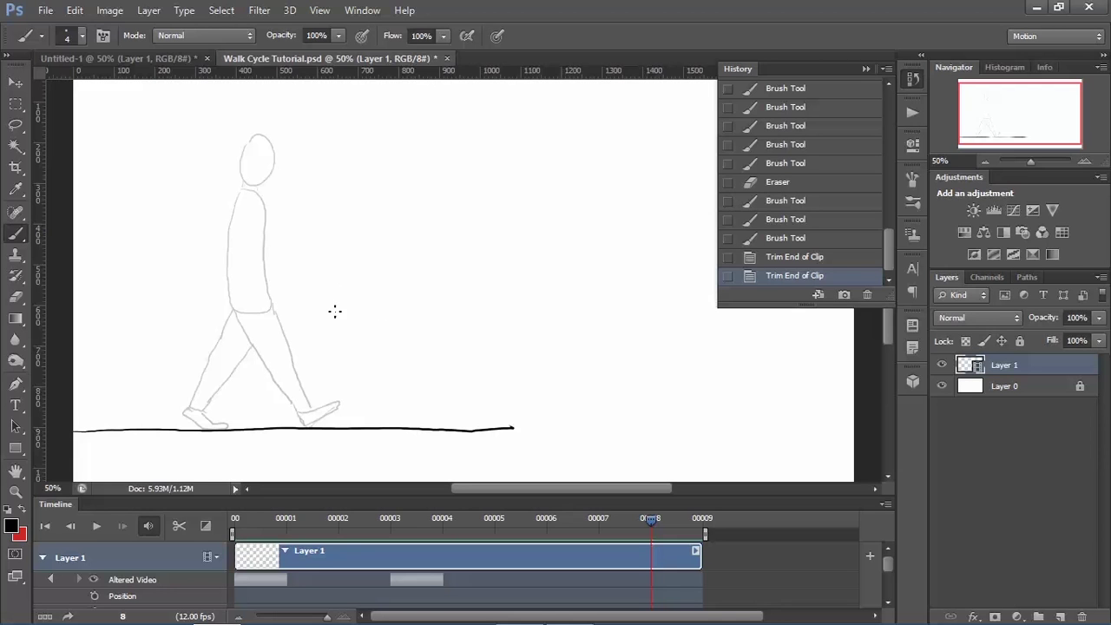
Step: Draw the new pose's body outline and head on frame 8
drag(333, 311, 379, 306)
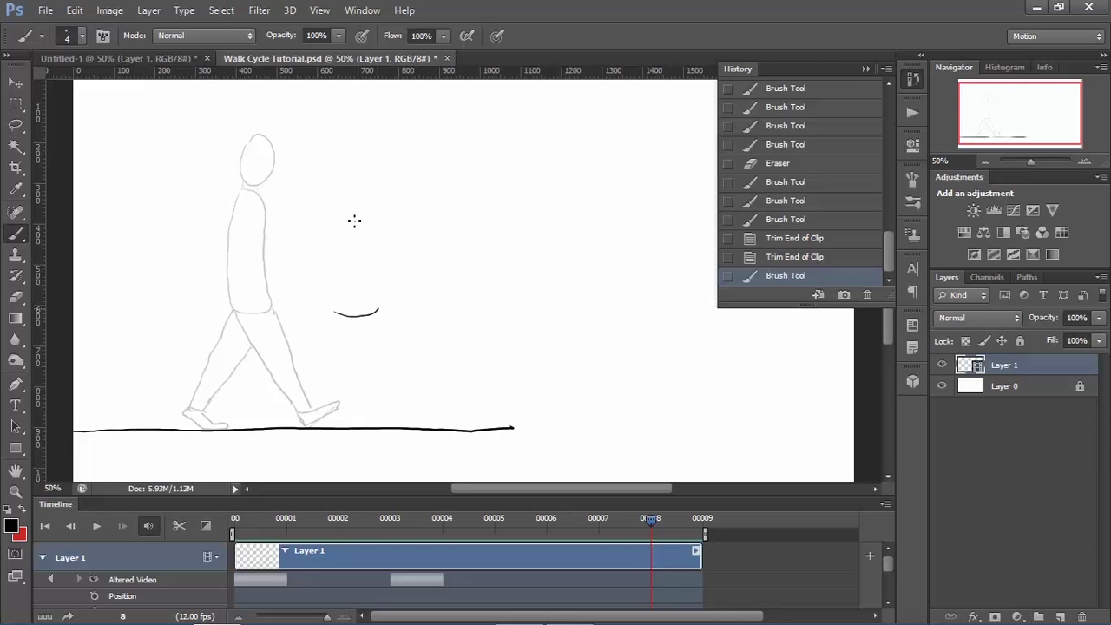
drag(332, 203, 330, 305)
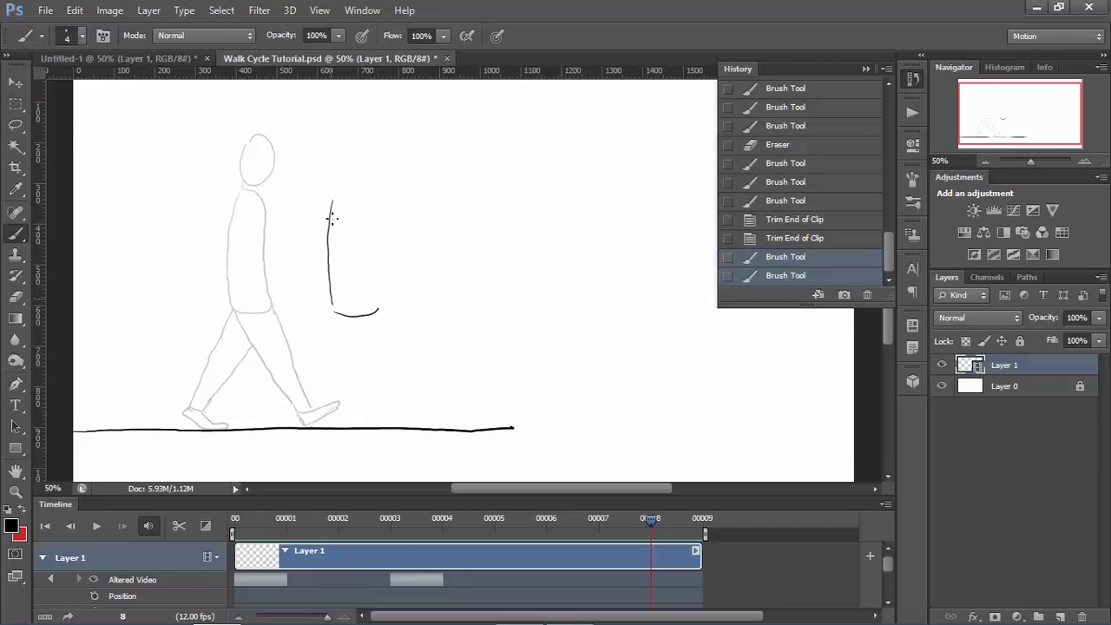
drag(350, 199, 380, 306)
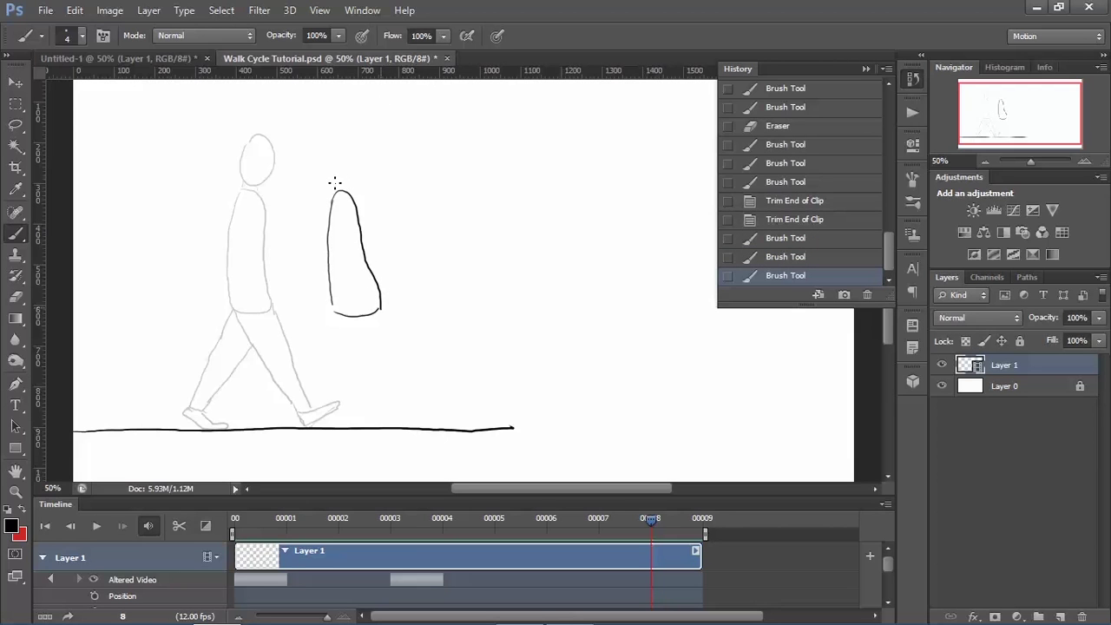
drag(335, 184, 348, 191)
mouse_move(334, 137)
mouse_down()
mouse_move(336, 184)
mouse_move(354, 174)
mouse_move(359, 183)
mouse_up()
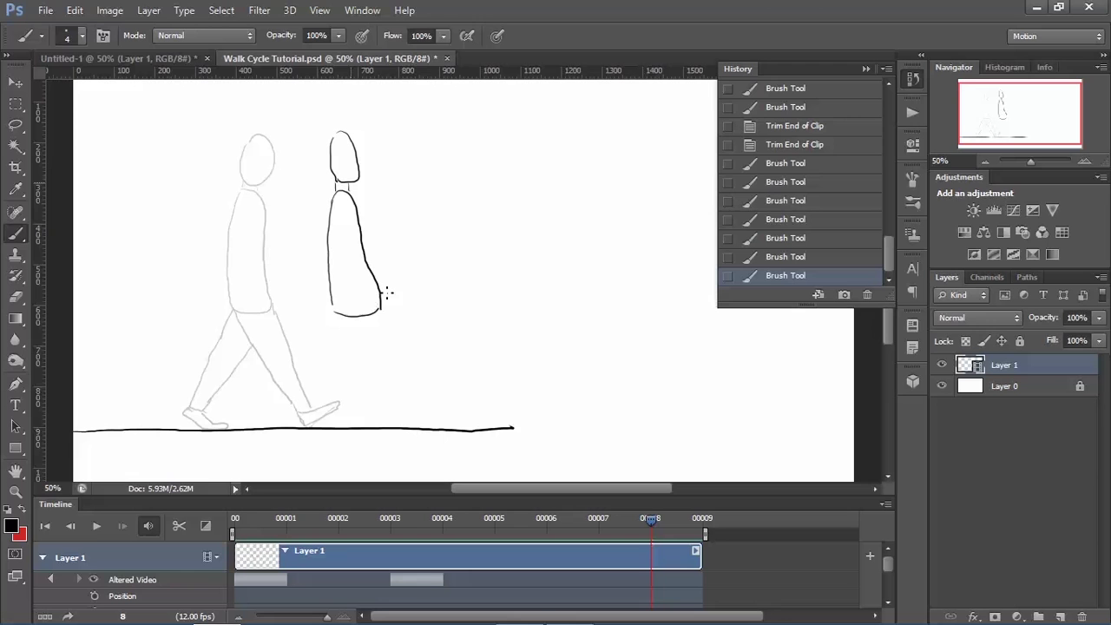
key(e)
mouse_move(373, 315)
mouse_down()
mouse_move(383, 293)
mouse_move(371, 265)
mouse_up()
Step: Close the bottom of the body and draw the first leg down to the ground
key(v)
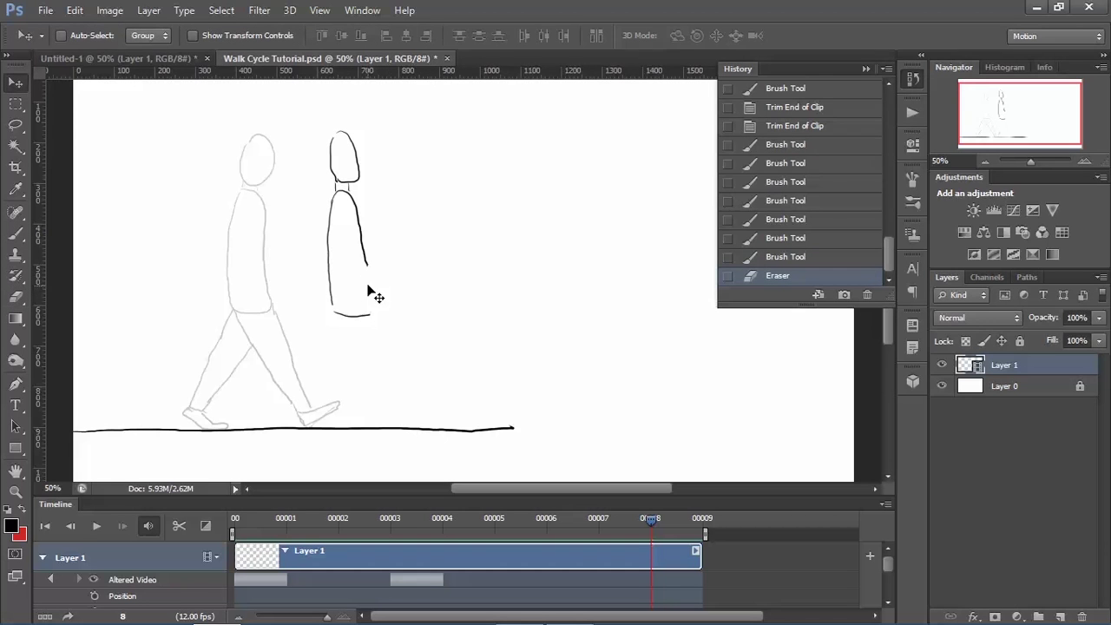
key(b)
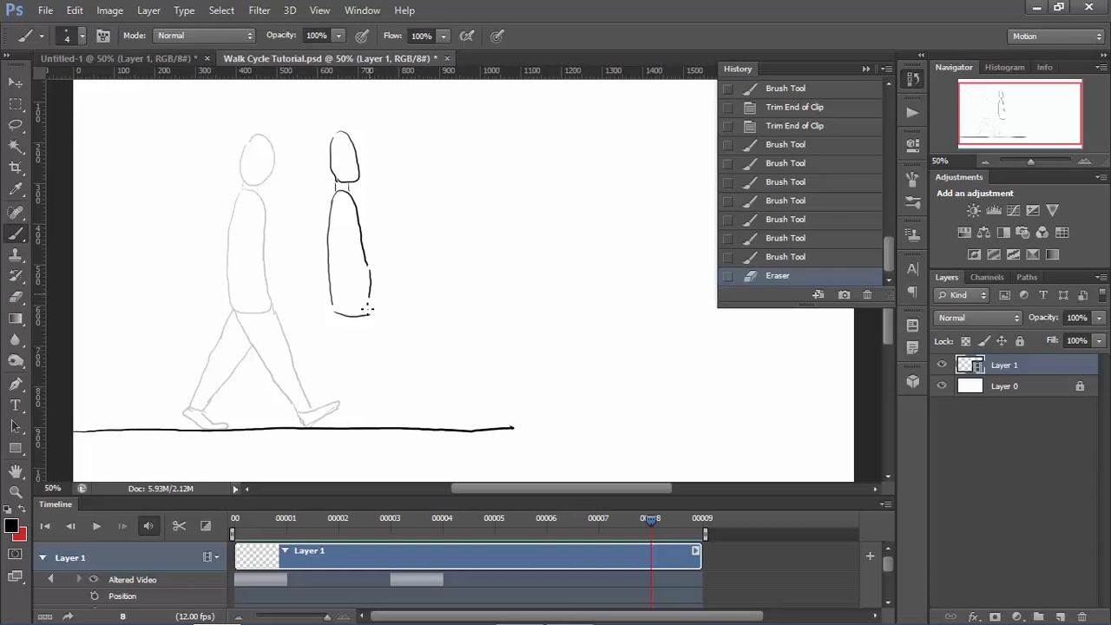
mouse_move(368, 297)
mouse_down()
mouse_move(370, 313)
mouse_move(331, 315)
mouse_up()
drag(322, 355, 308, 409)
mouse_move(368, 316)
mouse_down()
mouse_move(339, 405)
mouse_move(306, 415)
mouse_move(313, 426)
mouse_up()
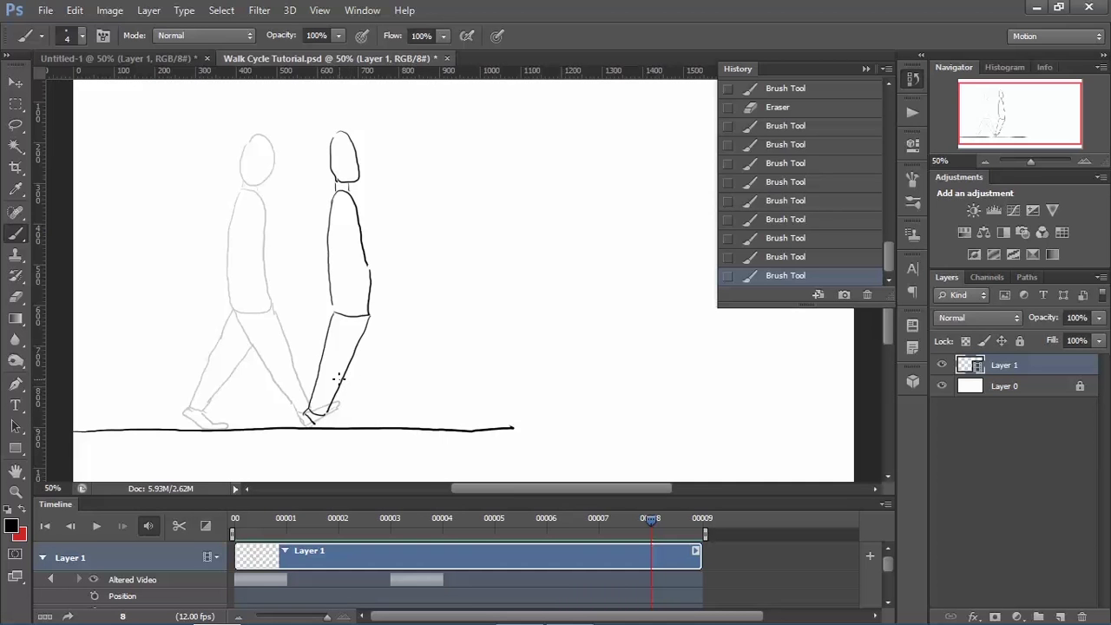
key(e)
drag(343, 375, 311, 418)
mouse_move(327, 369)
mouse_down()
mouse_move(308, 394)
mouse_move(309, 423)
mouse_up()
Step: Shape the foot on the ground line, trimming stray marks and the shoe outline
key(b)
click(316, 402)
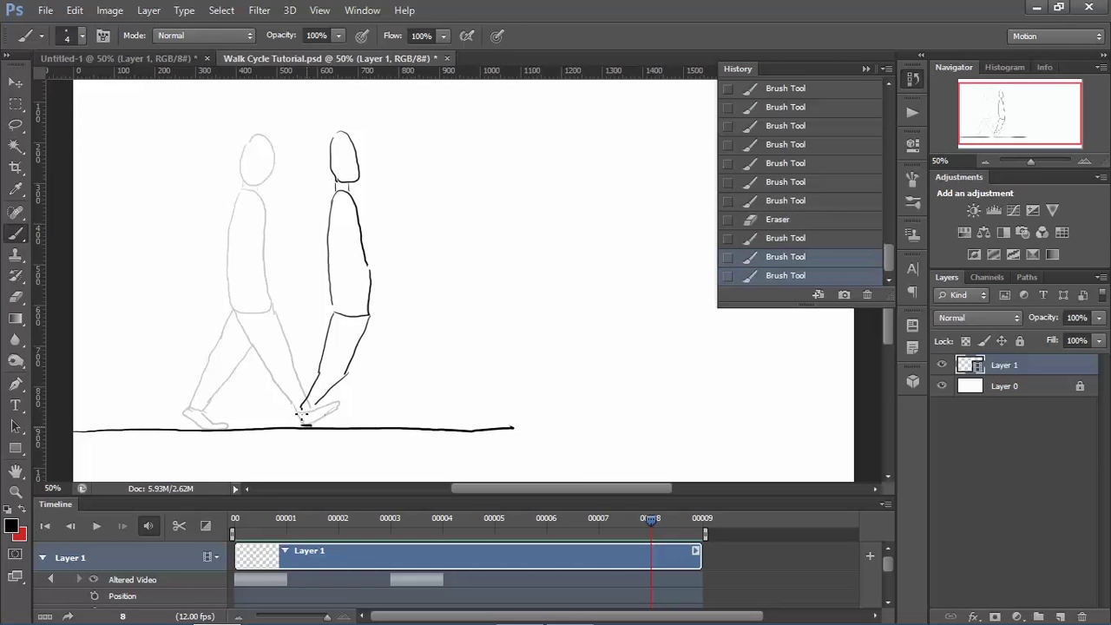
click(283, 397)
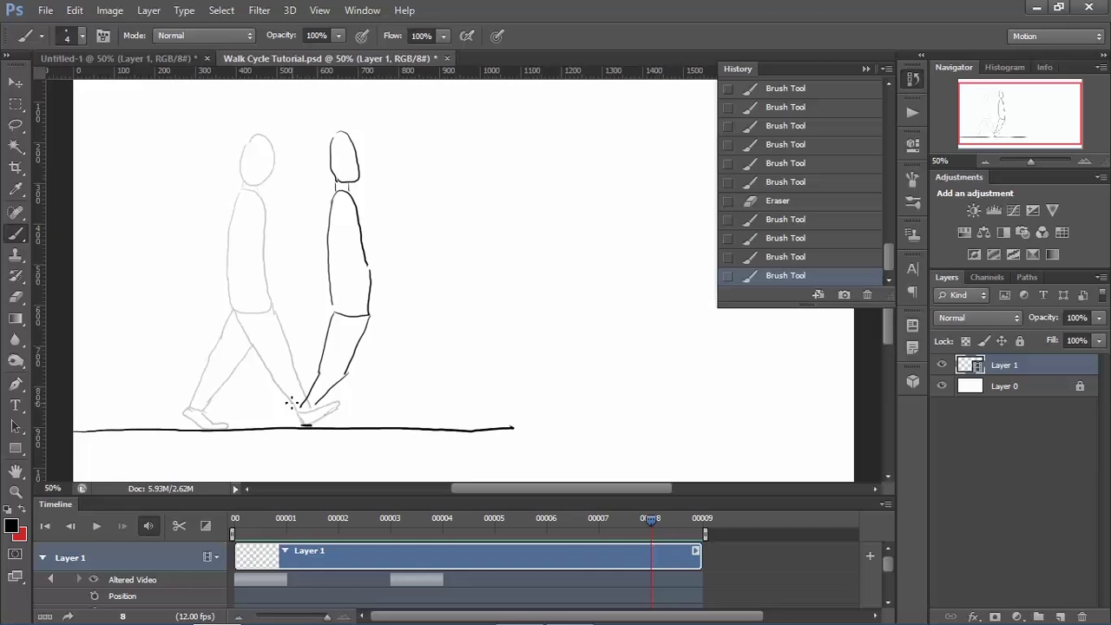
mouse_move(298, 402)
mouse_down()
mouse_move(294, 412)
mouse_move(320, 424)
mouse_up()
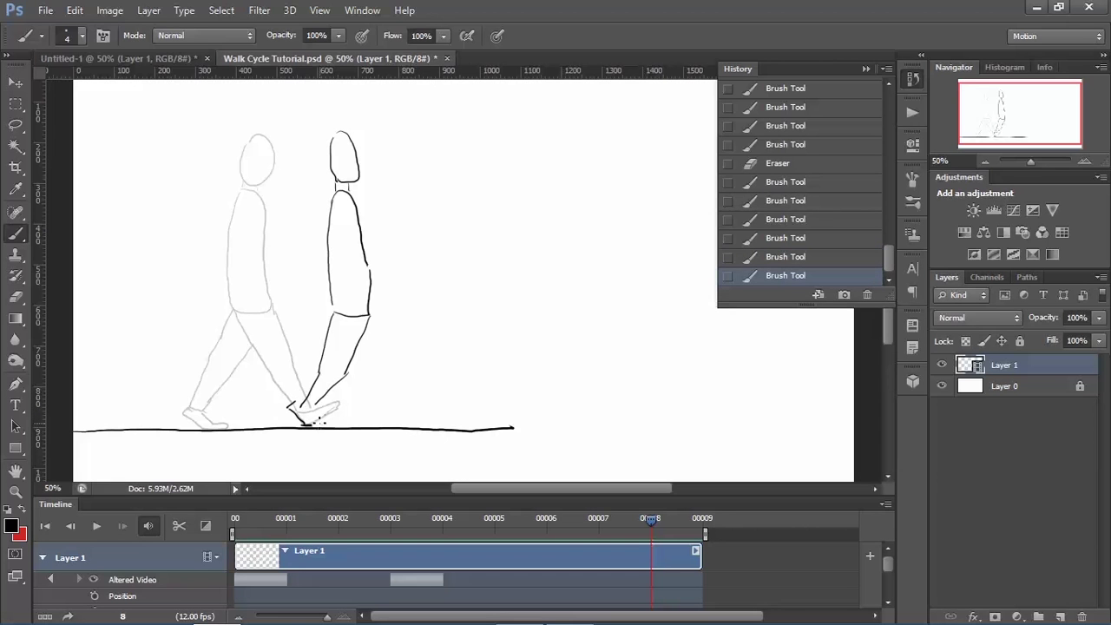
key(g)
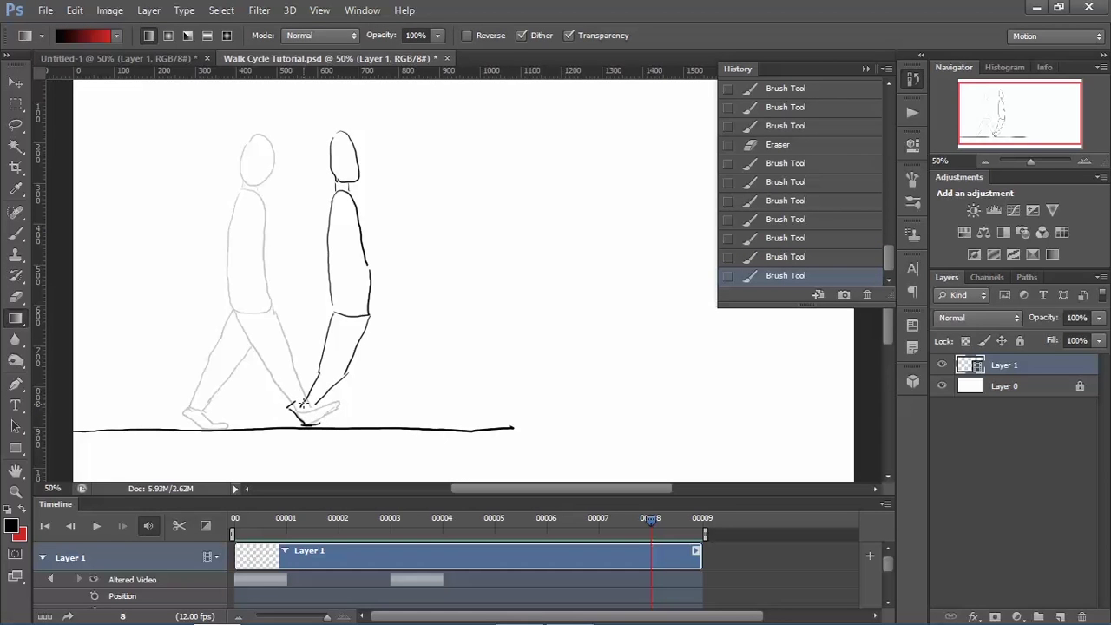
key(e)
drag(302, 401, 311, 415)
key(b)
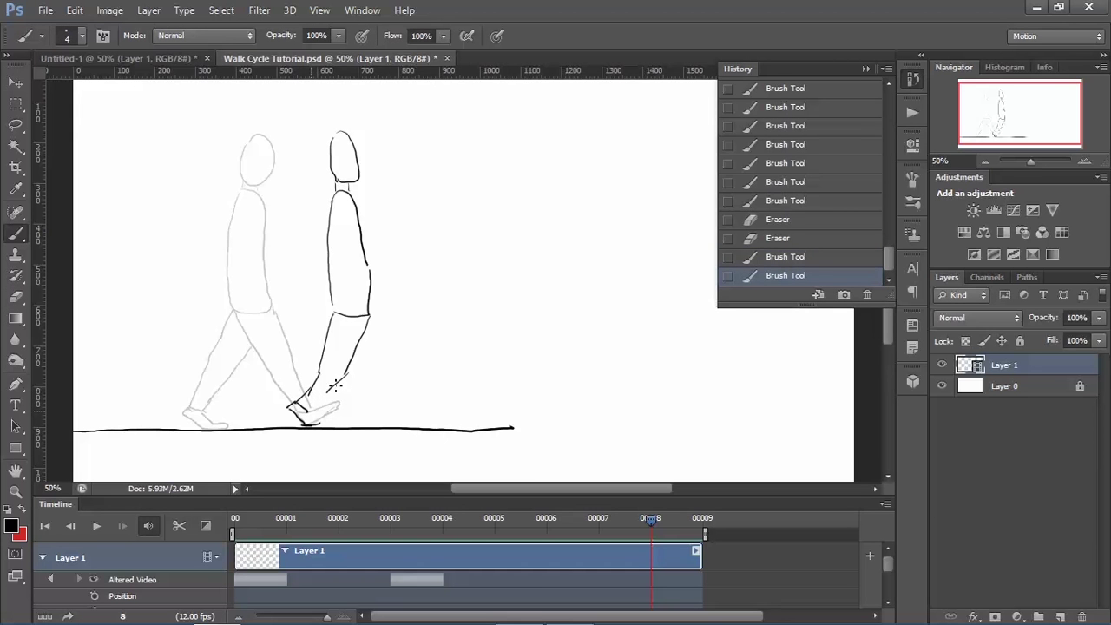
drag(344, 376, 324, 422)
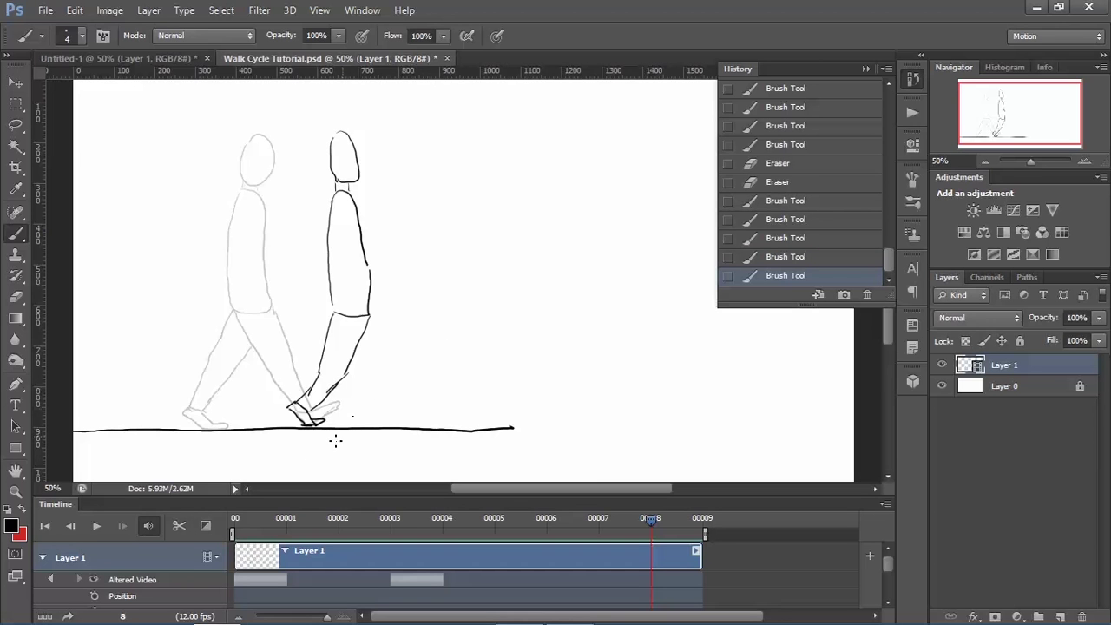
key(e)
drag(313, 420, 323, 424)
key(b)
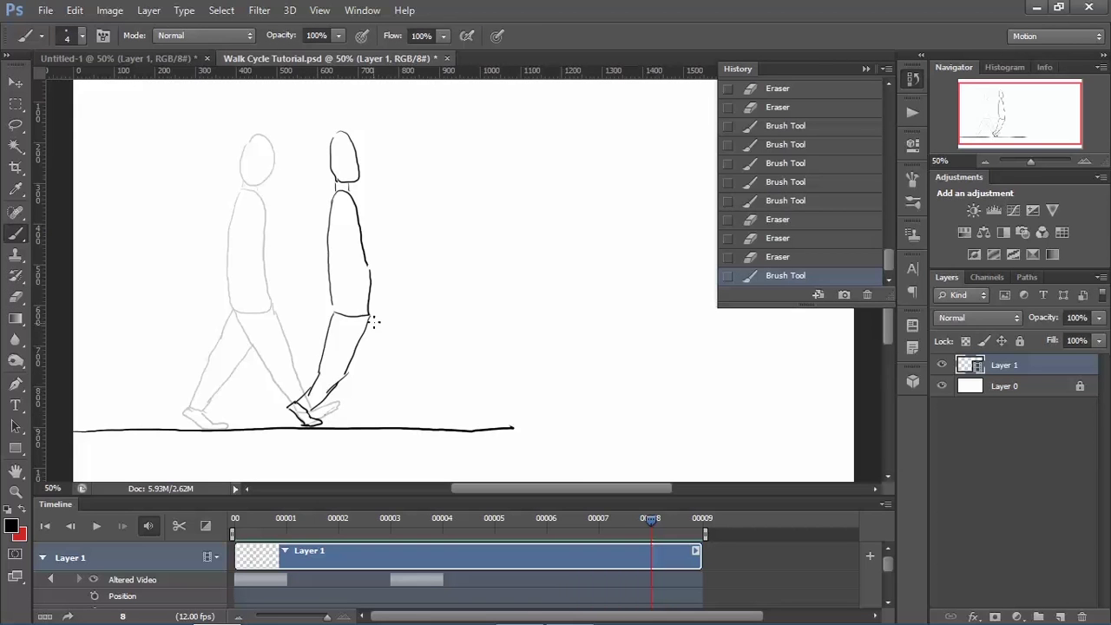
Step: Draw the forward-striding leg from the hip, then go to frame 4
drag(374, 321, 425, 397)
key(e)
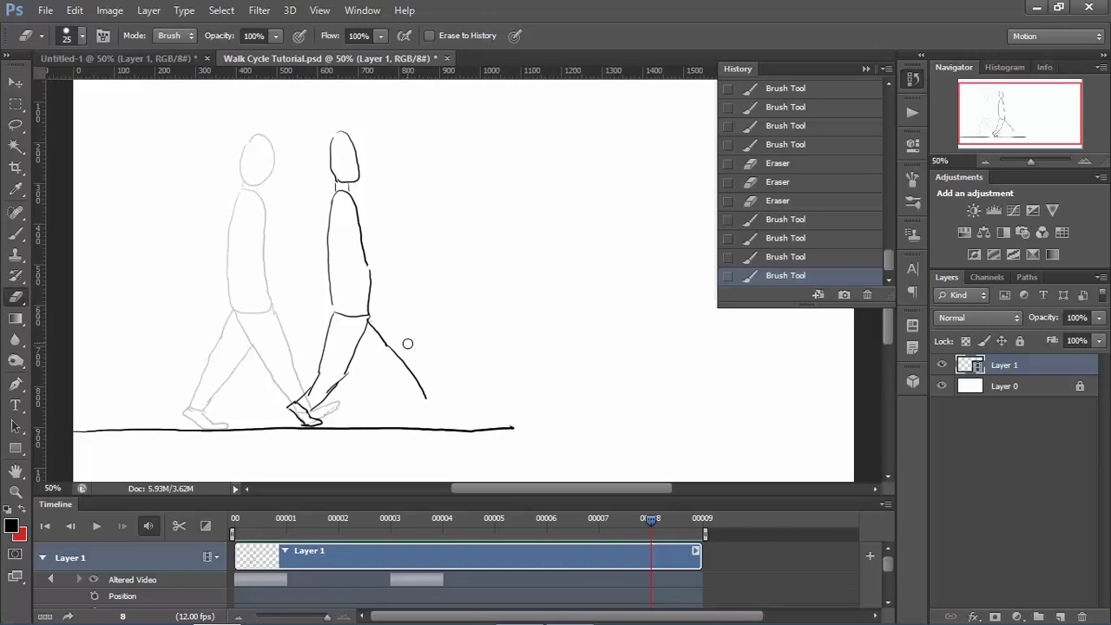
mouse_move(408, 344)
mouse_down()
mouse_move(402, 359)
mouse_move(380, 339)
mouse_move(423, 395)
mouse_up()
key(ctrl+z)
key(b)
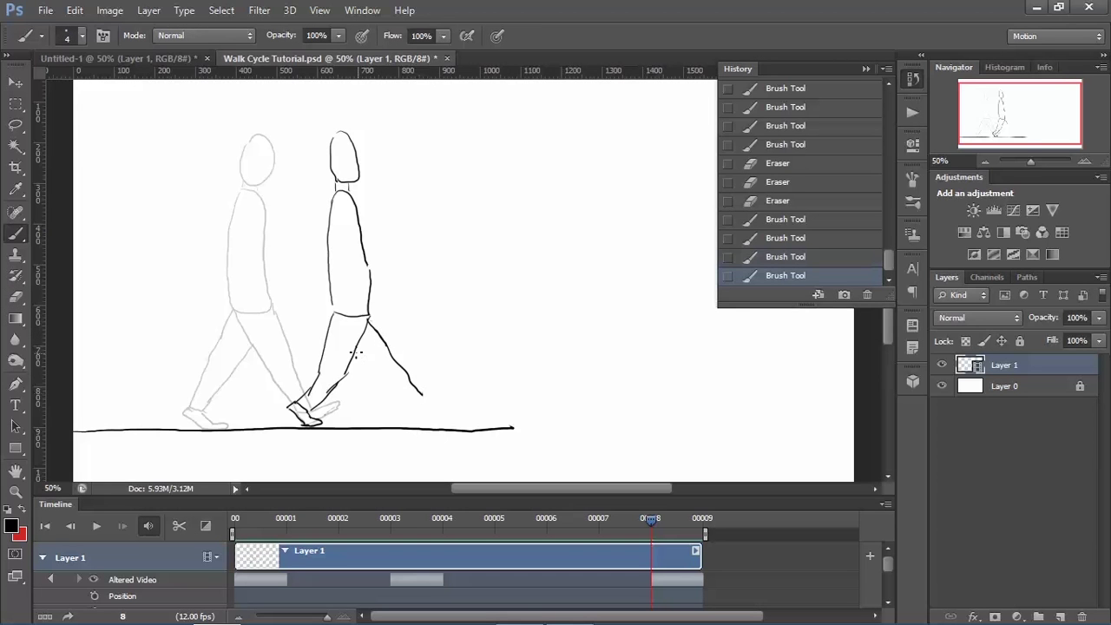
mouse_move(360, 355)
mouse_down()
mouse_move(405, 405)
mouse_move(413, 379)
mouse_move(409, 410)
mouse_move(403, 402)
mouse_move(405, 384)
mouse_move(426, 408)
mouse_move(420, 423)
mouse_move(439, 428)
mouse_move(451, 405)
mouse_move(423, 430)
mouse_up()
key(e)
key(b)
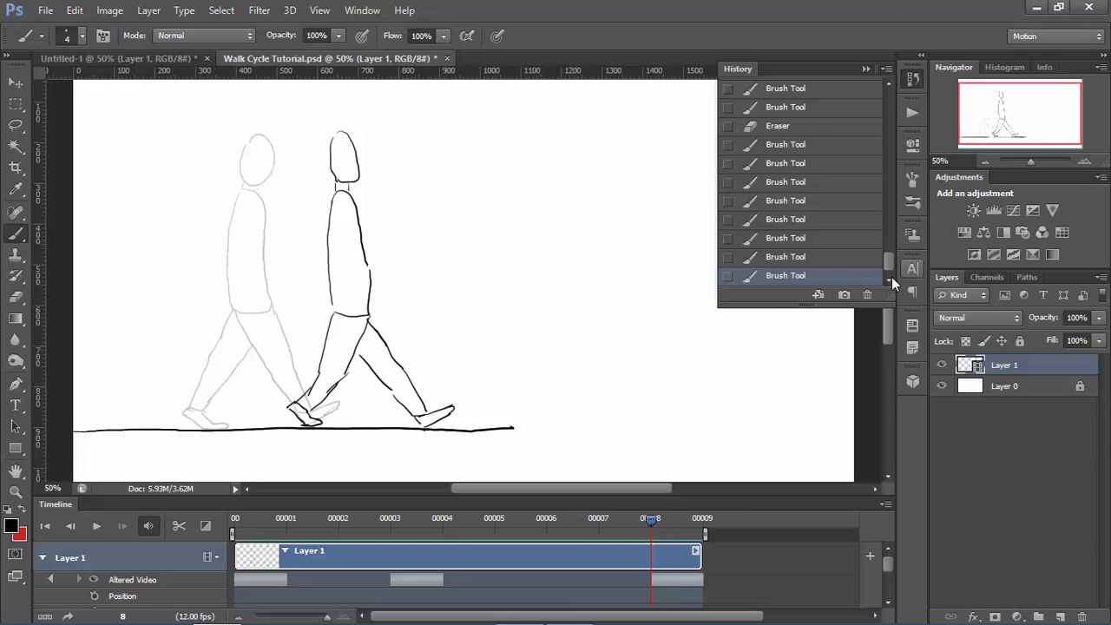
click(443, 521)
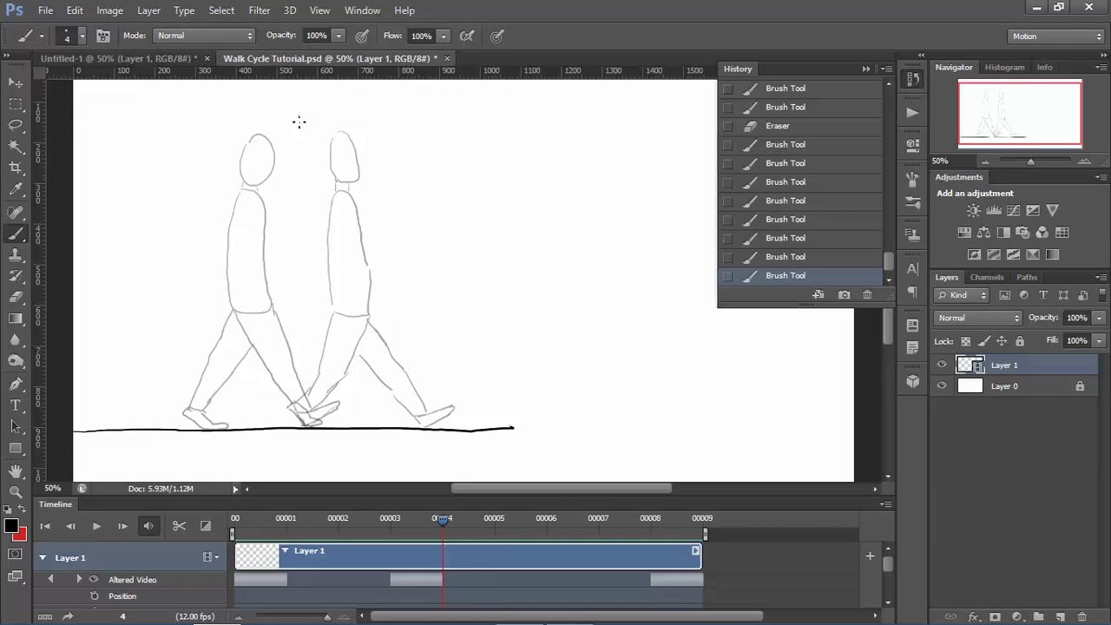
key(alt+Tab)
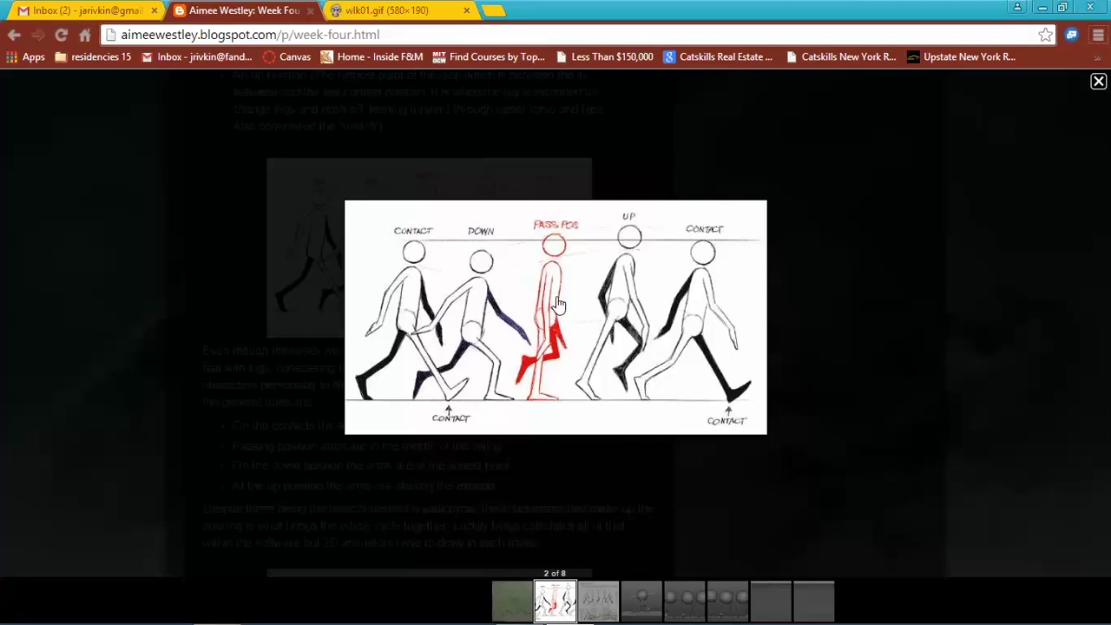
key(alt+Tab)
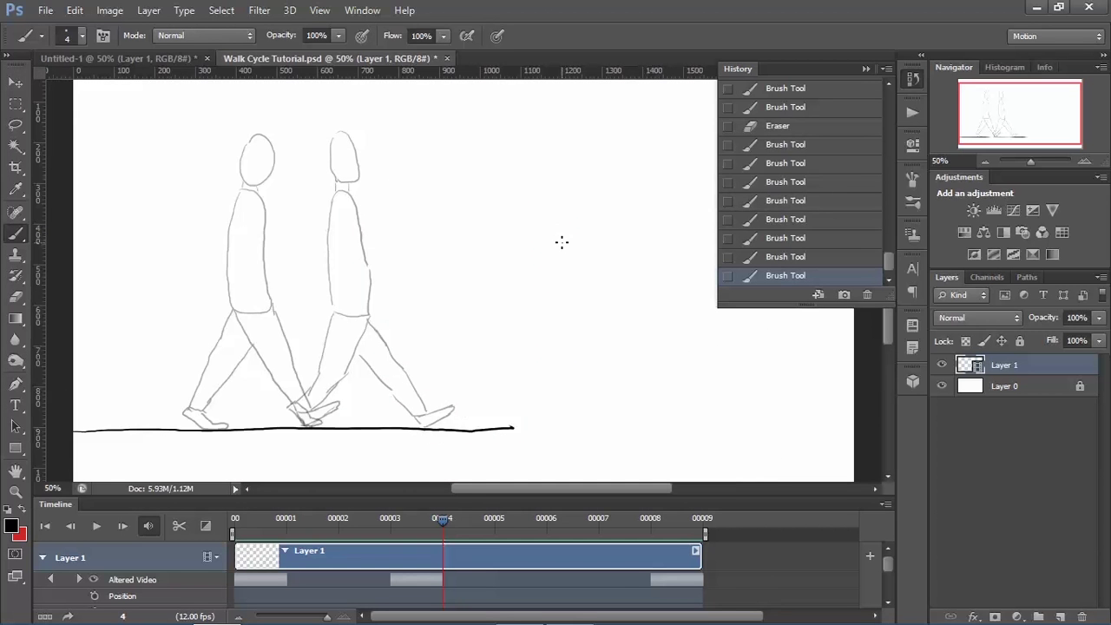
mouse_move(294, 118)
mouse_down()
mouse_move(298, 155)
mouse_move(314, 142)
mouse_up()
drag(308, 110, 292, 116)
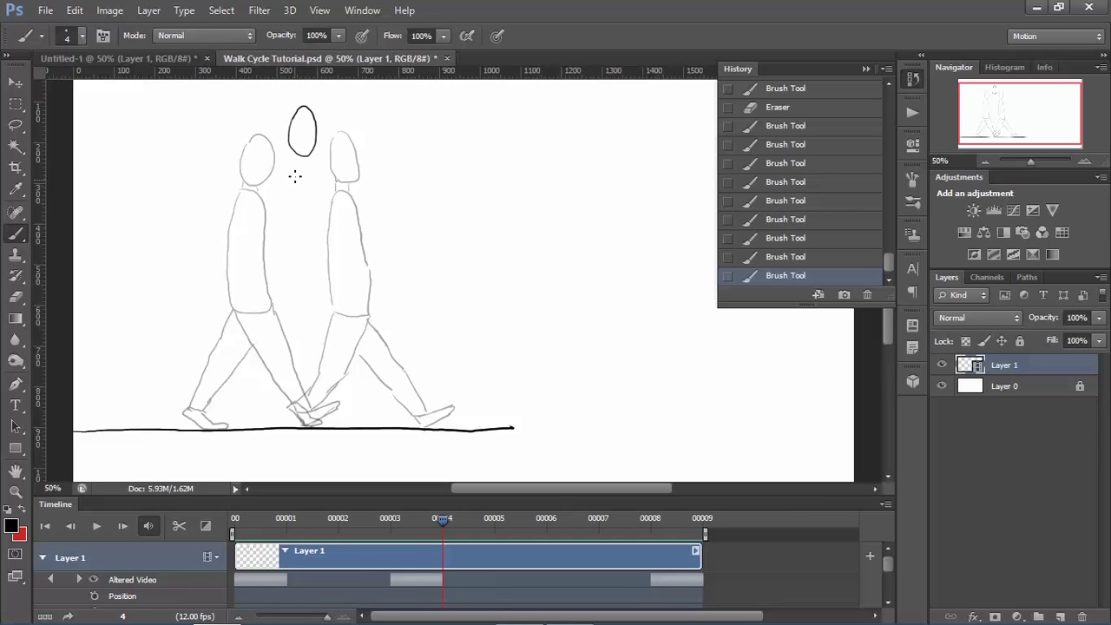
key(e)
mouse_move(304, 106)
mouse_down()
mouse_move(293, 117)
mouse_move(302, 157)
mouse_move(318, 141)
mouse_move(307, 125)
mouse_up()
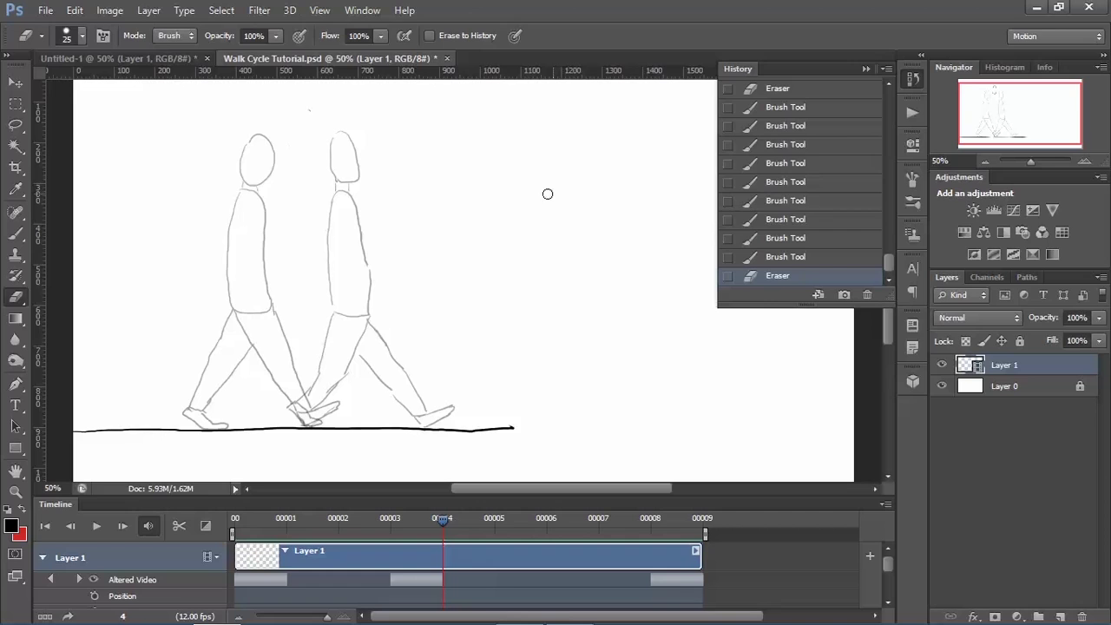
key(alt+Tab)
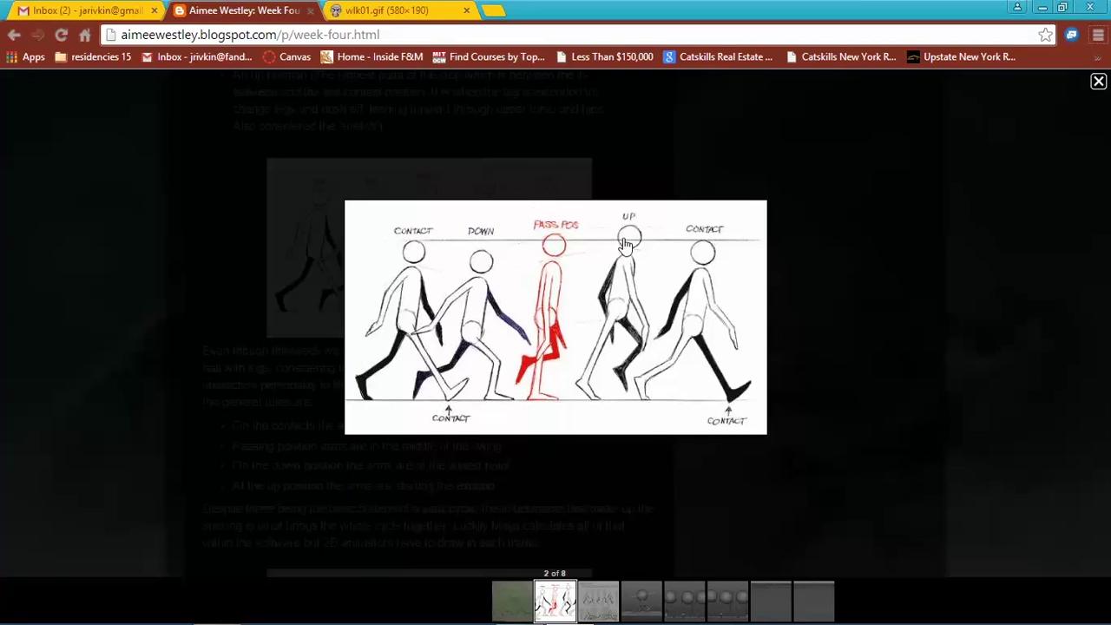
key(alt+Tab)
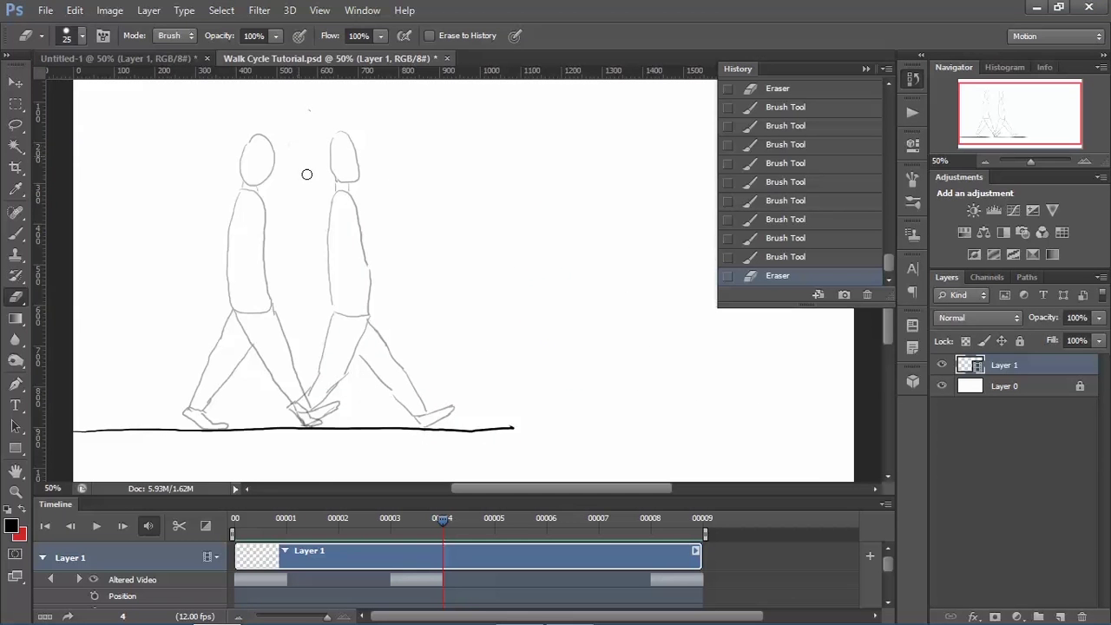
key(b)
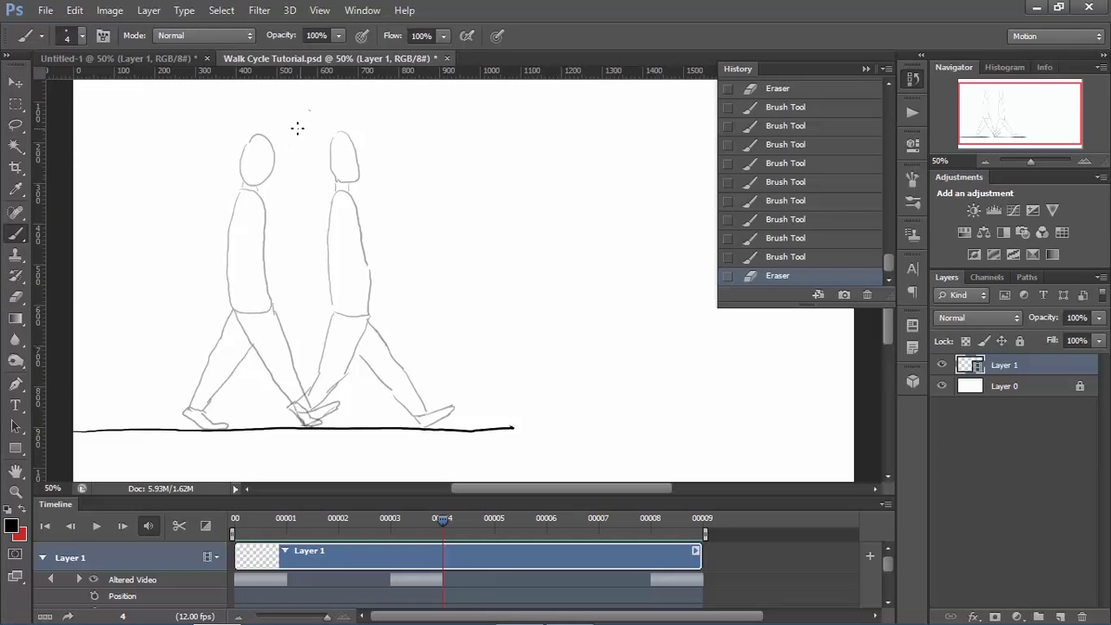
Step: Draw the frame-4 passing figure's head and the left side of its torso
mouse_move(295, 118)
mouse_down()
mouse_move(291, 151)
mouse_move(302, 168)
mouse_move(322, 146)
mouse_move(302, 117)
mouse_move(321, 154)
mouse_move(324, 141)
mouse_move(319, 133)
mouse_move(319, 287)
mouse_move(282, 296)
mouse_up()
key(e)
key(b)
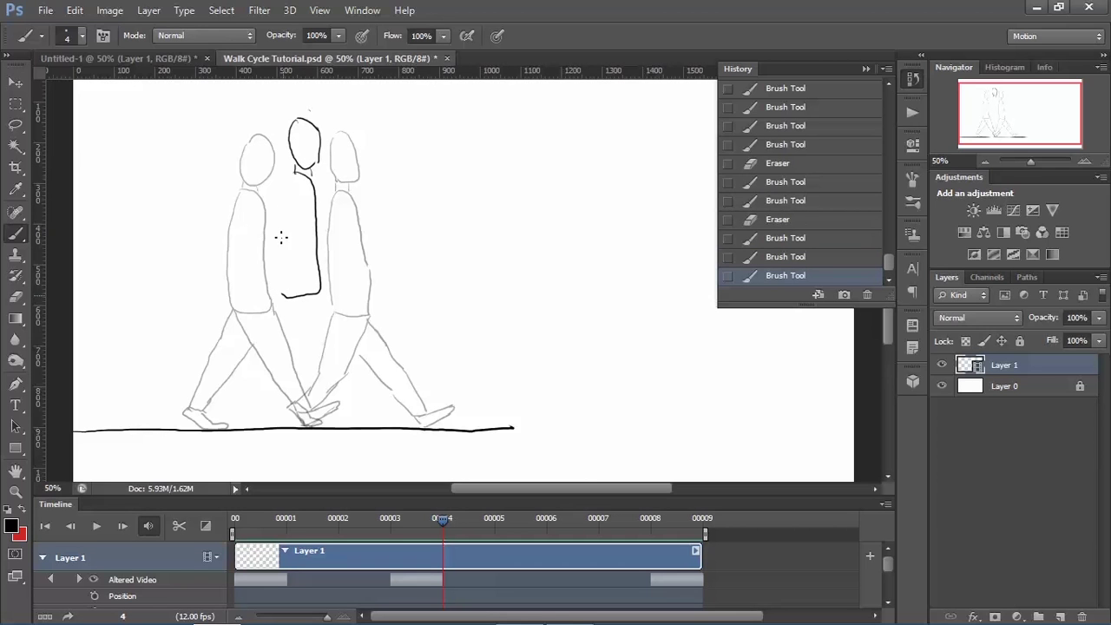
drag(292, 176, 282, 296)
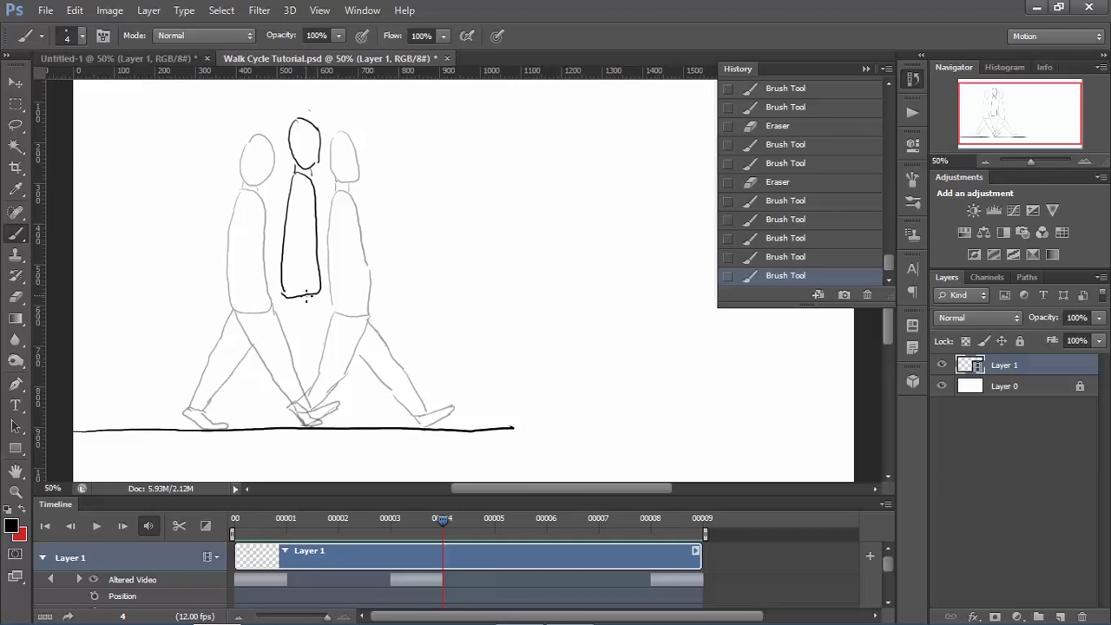
Step: Draw the planted foot along the ground line and the supporting leg above it
click(286, 417)
click(287, 420)
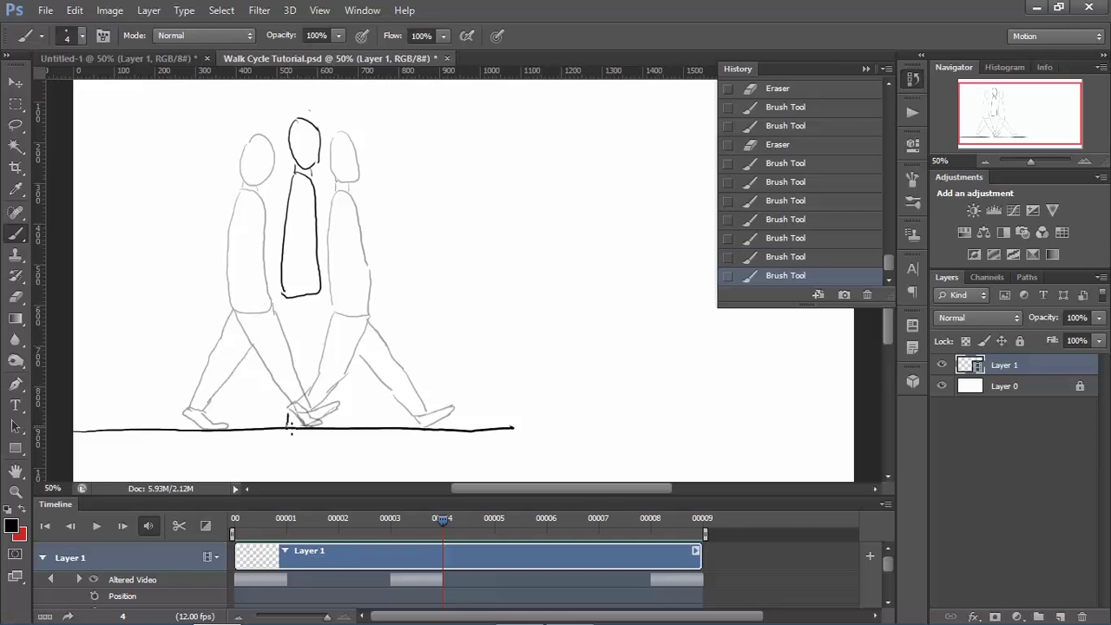
click(291, 427)
drag(295, 426, 337, 426)
drag(315, 338, 311, 393)
mouse_move(282, 298)
mouse_down()
mouse_move(286, 389)
mouse_move(297, 416)
mouse_move(316, 422)
mouse_up()
mouse_move(311, 384)
mouse_down()
mouse_move(290, 419)
mouse_move(315, 422)
mouse_up()
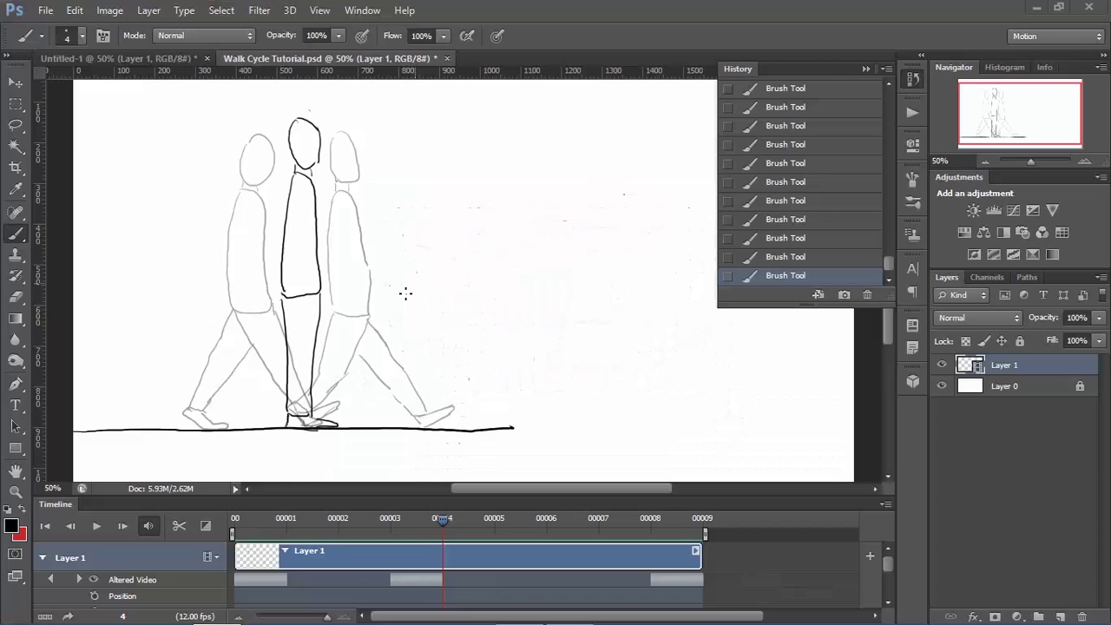
Step: Add the leg lifted back from the hip, then return the playhead to frame 0
drag(331, 308, 339, 335)
click(324, 356)
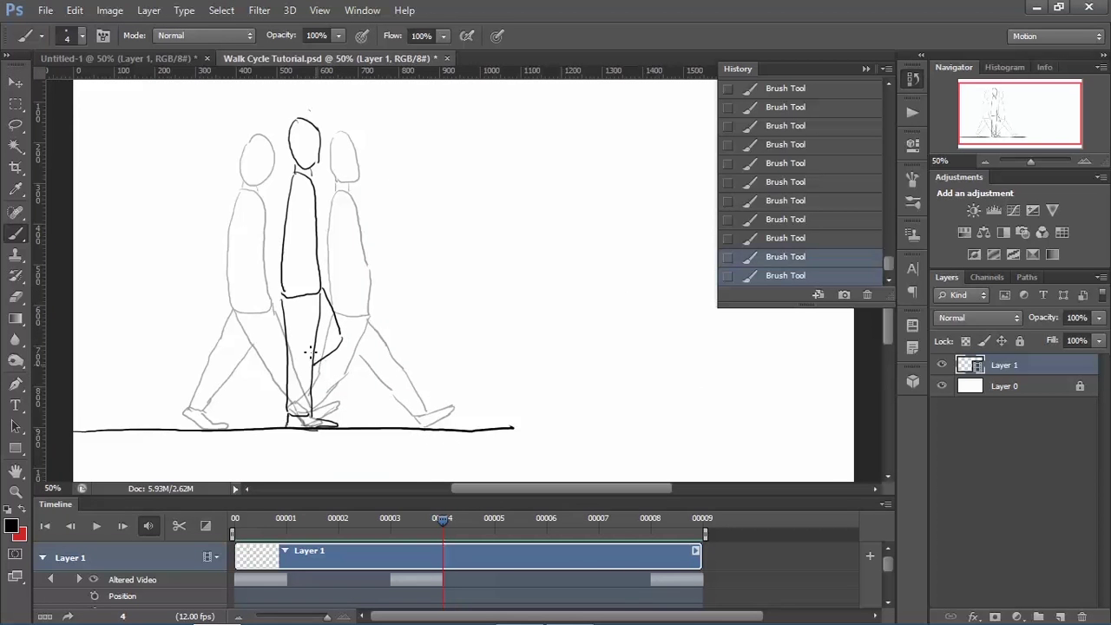
mouse_move(314, 361)
mouse_down()
mouse_move(340, 343)
mouse_move(263, 374)
mouse_move(259, 395)
mouse_up()
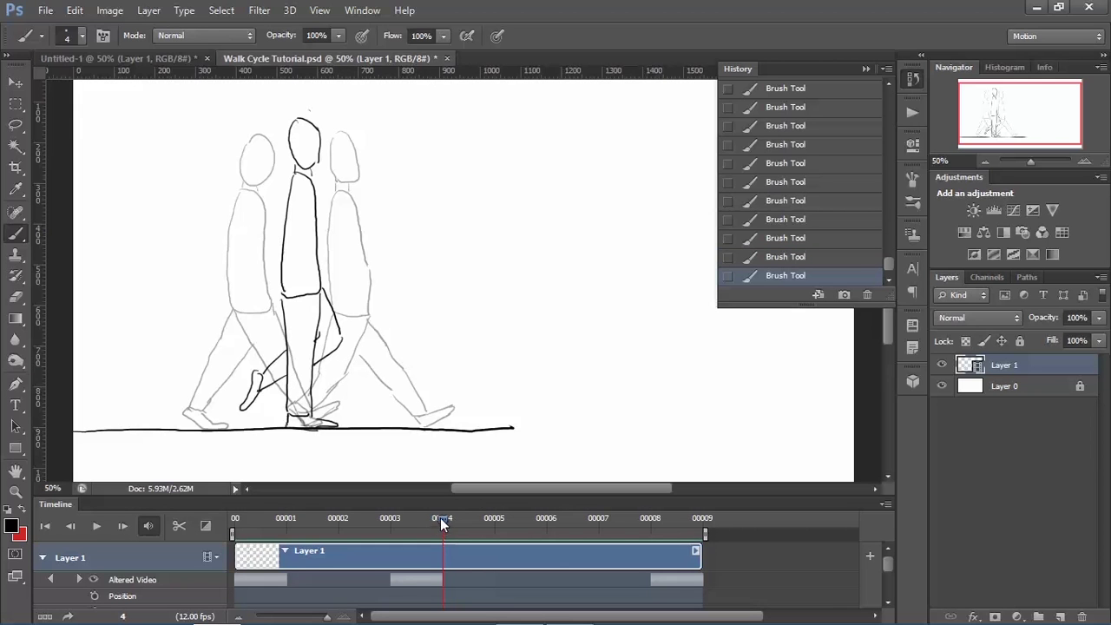
drag(440, 517, 223, 535)
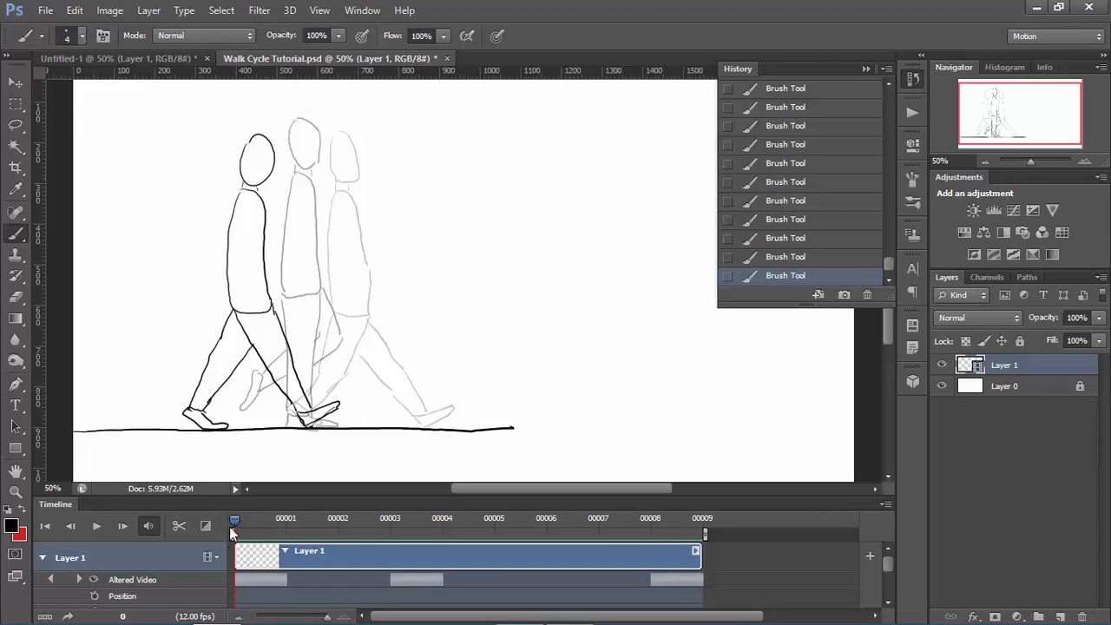
Step: Preview the walk cycle, reduce onion skins to 2 frames before and after, and go to frame 2
click(98, 526)
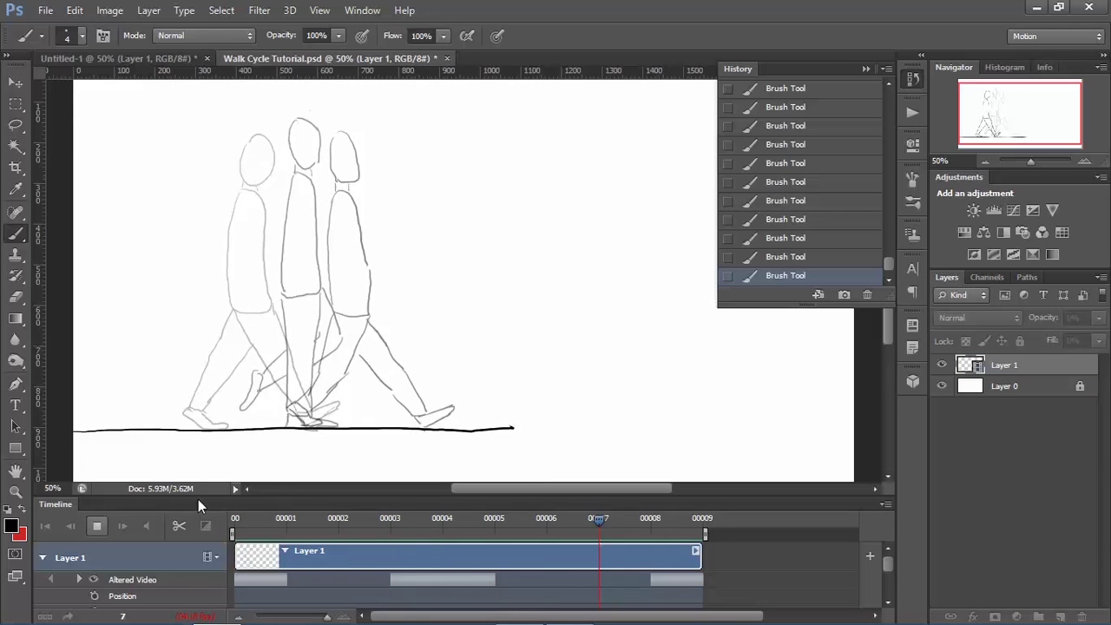
click(439, 531)
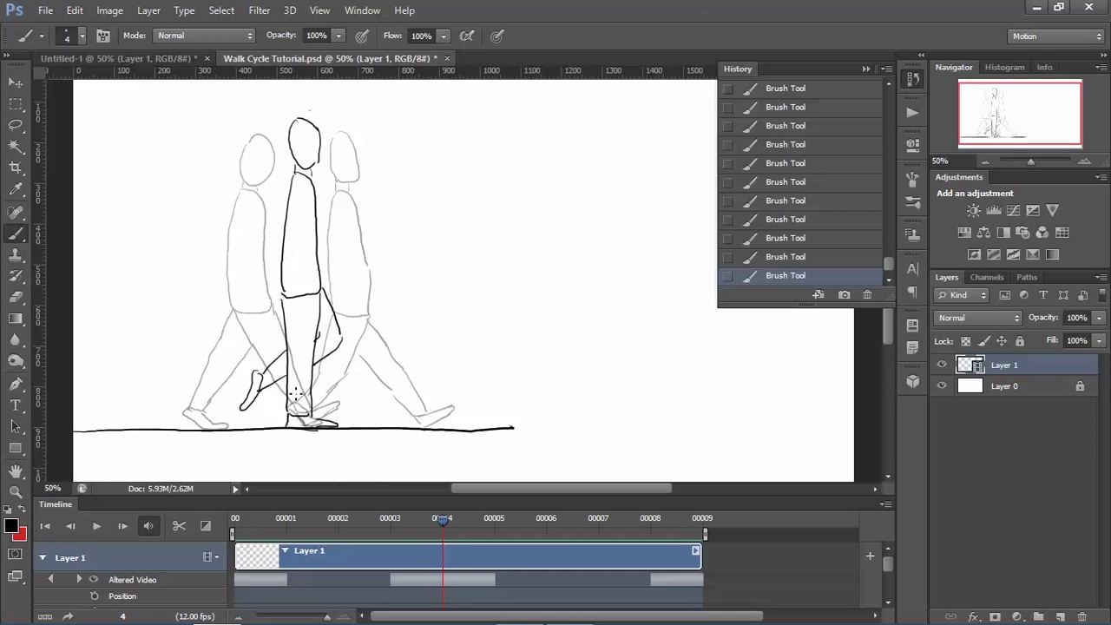
click(886, 504)
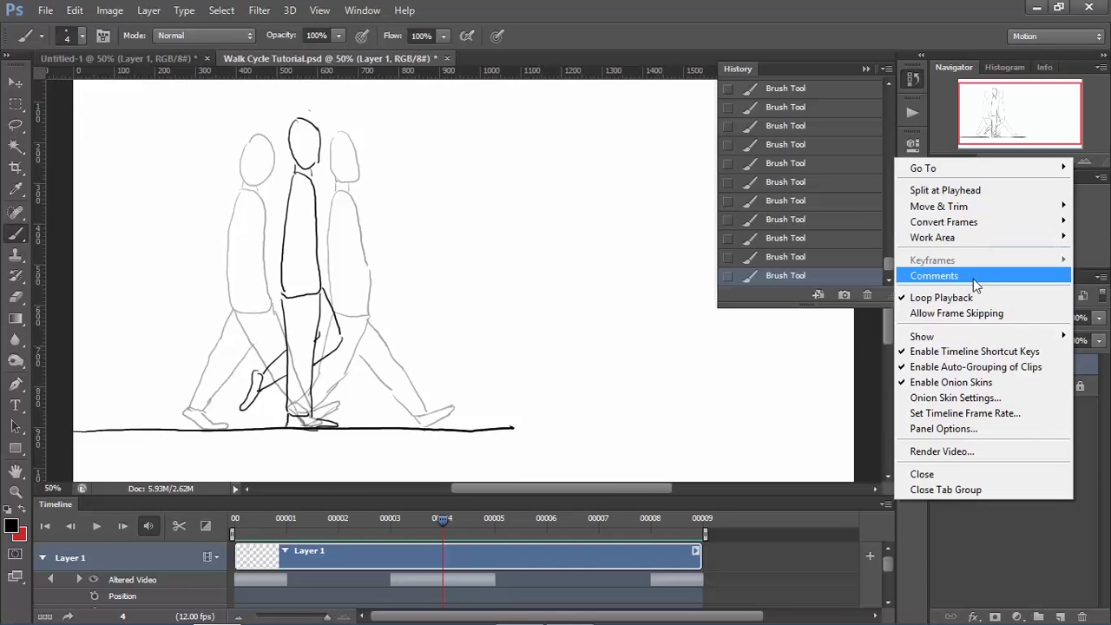
click(942, 401)
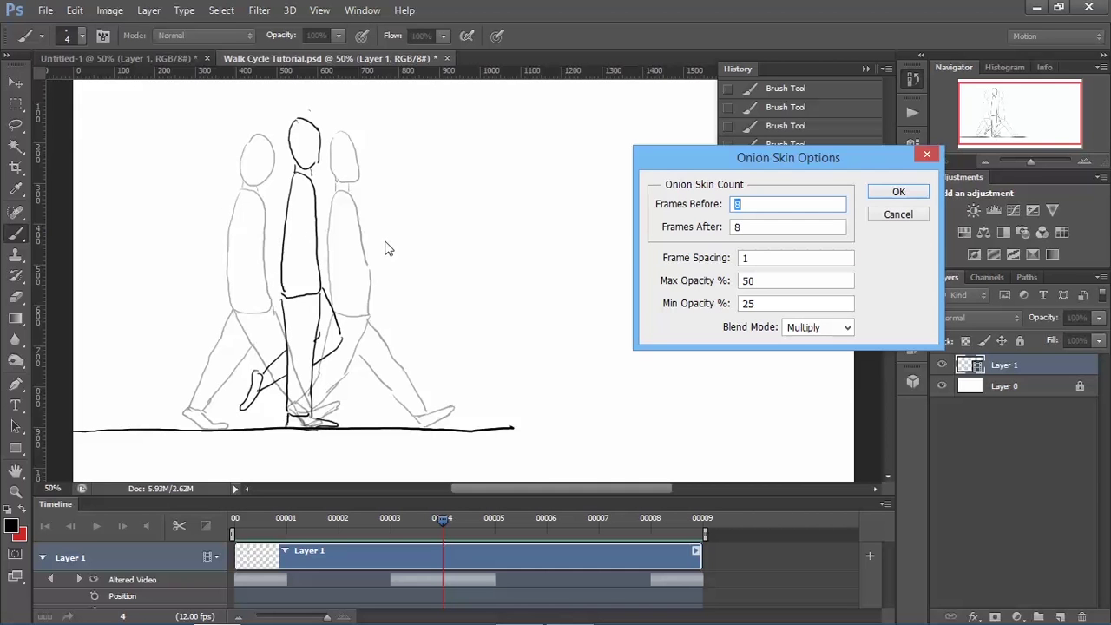
text(2)
click(753, 226)
text(2)
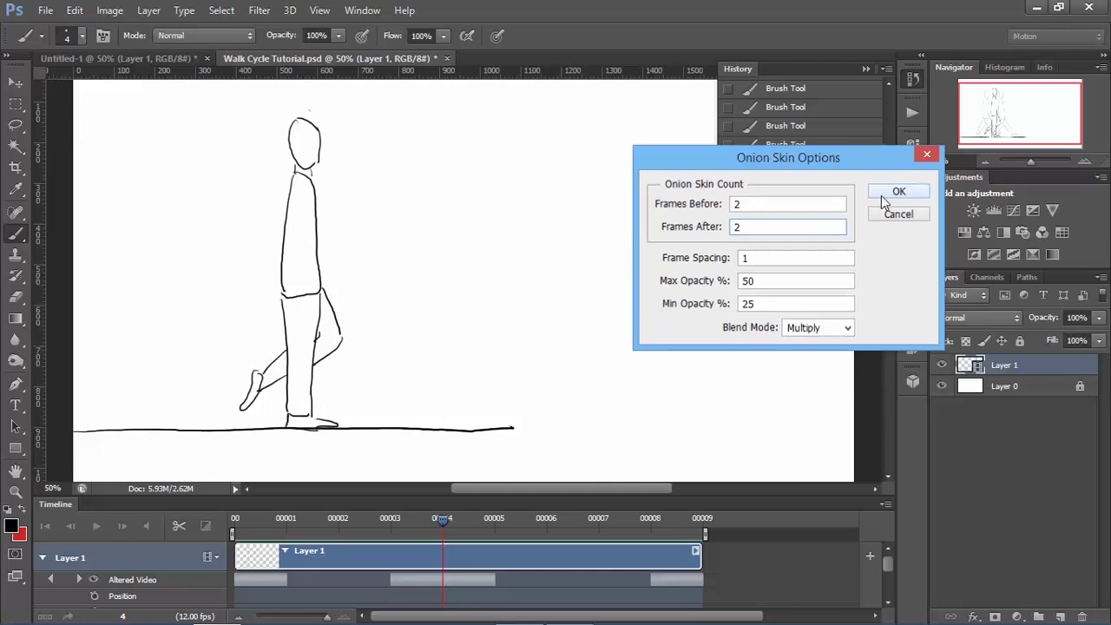
click(879, 199)
click(338, 518)
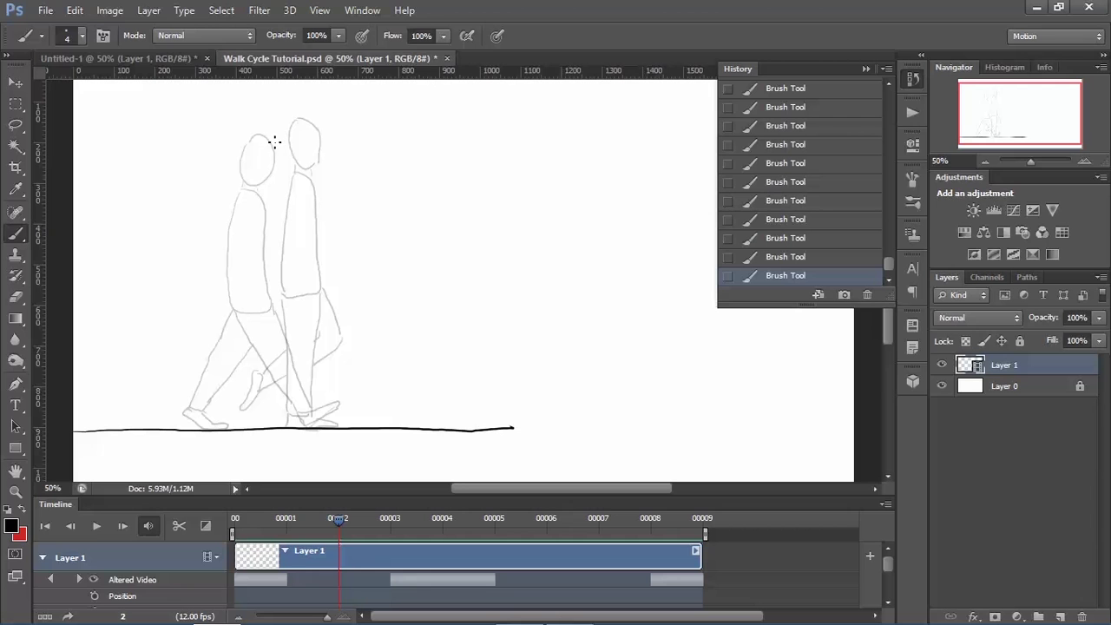
Step: Draw the frame-2 head outline and the closed torso over the ghost poses
mouse_move(285, 142)
mouse_down()
mouse_move(273, 144)
mouse_move(295, 156)
mouse_move(270, 187)
mouse_move(272, 144)
mouse_up()
drag(268, 191, 290, 205)
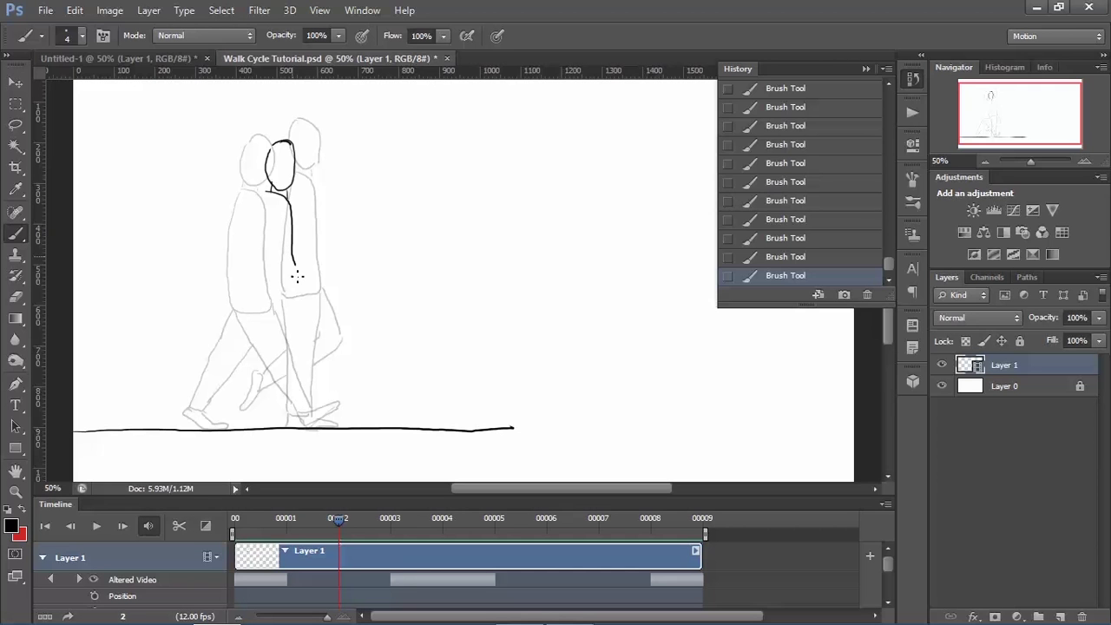
drag(297, 277, 301, 292)
drag(264, 189, 267, 302)
mouse_move(288, 311)
mouse_down()
mouse_move(304, 304)
mouse_move(301, 292)
mouse_up()
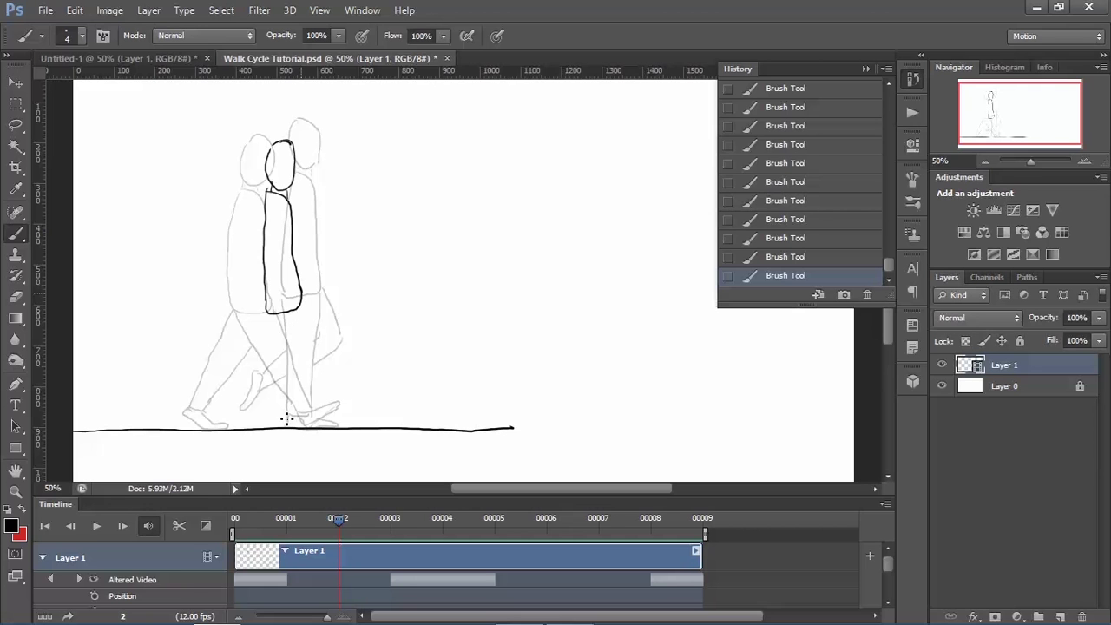
Step: Draw the front foot and back leg, then erase the lower front leg line
mouse_move(290, 420)
mouse_down()
mouse_move(336, 425)
mouse_move(321, 419)
mouse_up()
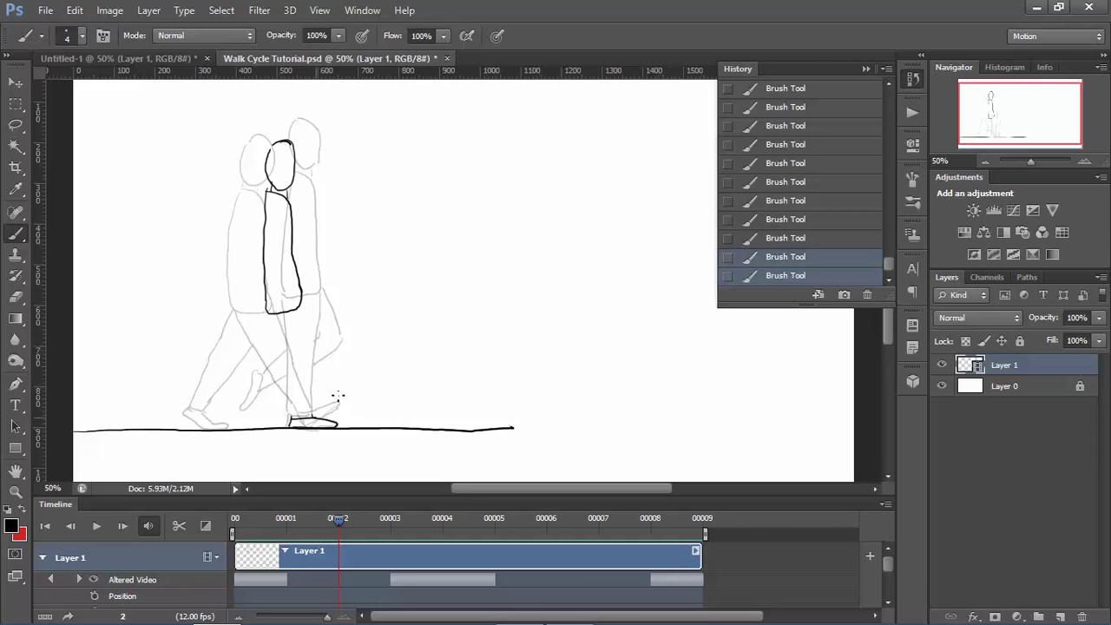
drag(271, 319, 298, 358)
mouse_move(309, 294)
mouse_down()
mouse_move(326, 349)
mouse_move(317, 411)
mouse_move(289, 420)
mouse_up()
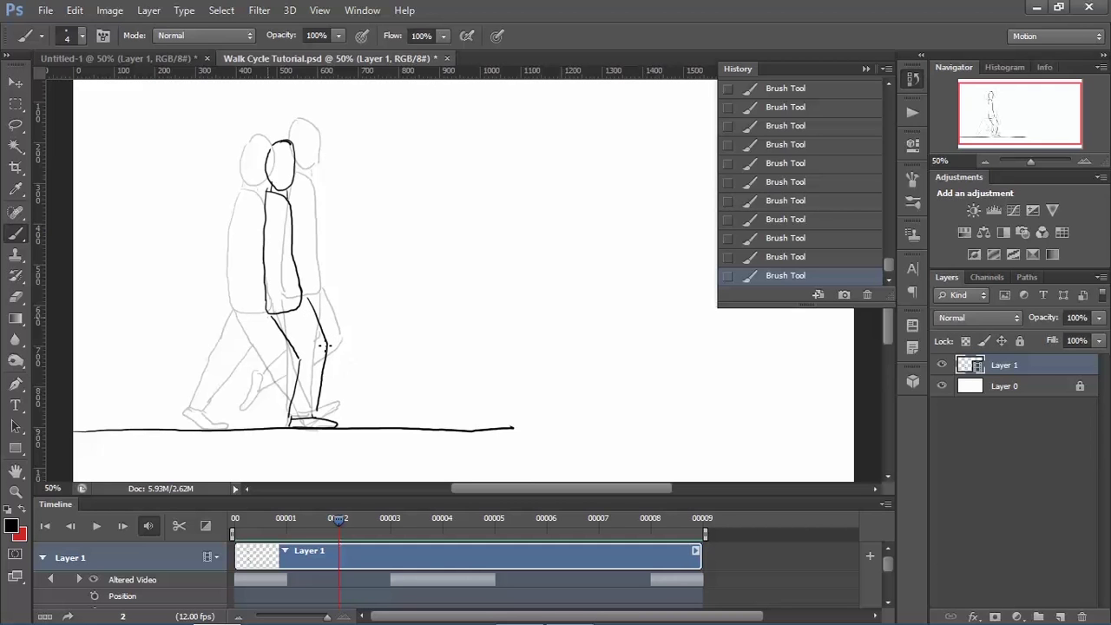
key(e)
mouse_move(313, 305)
mouse_down()
mouse_move(324, 347)
mouse_move(317, 408)
mouse_up()
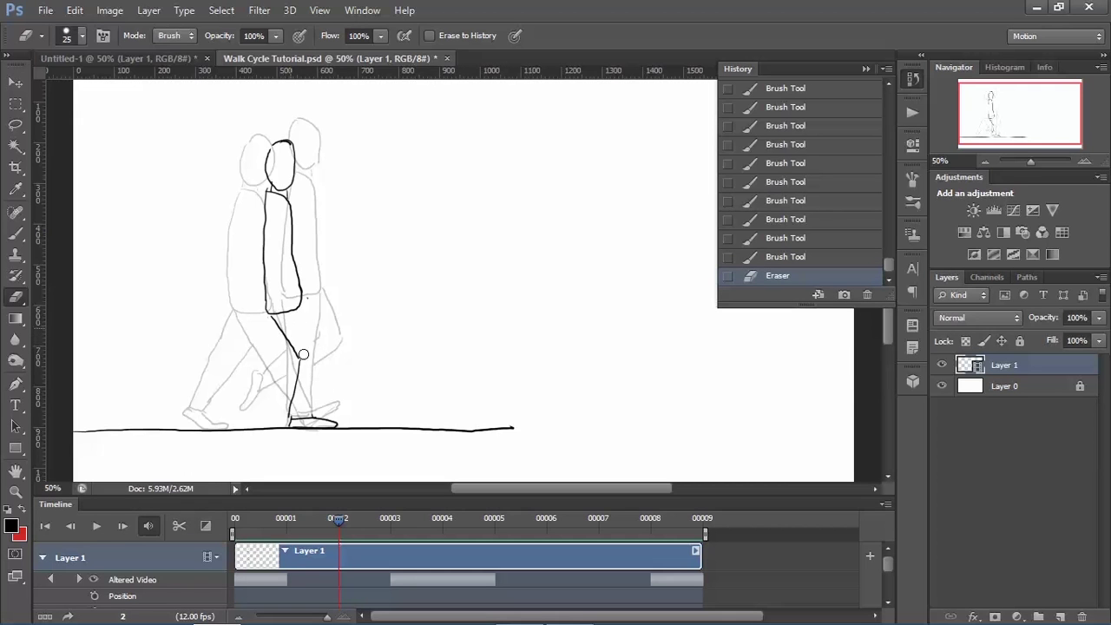
Step: Erase more of the front leg, then revert both erasures from History
mouse_move(304, 355)
mouse_down()
mouse_move(274, 325)
mouse_move(286, 331)
mouse_move(292, 380)
mouse_move(300, 373)
mouse_move(291, 407)
mouse_up()
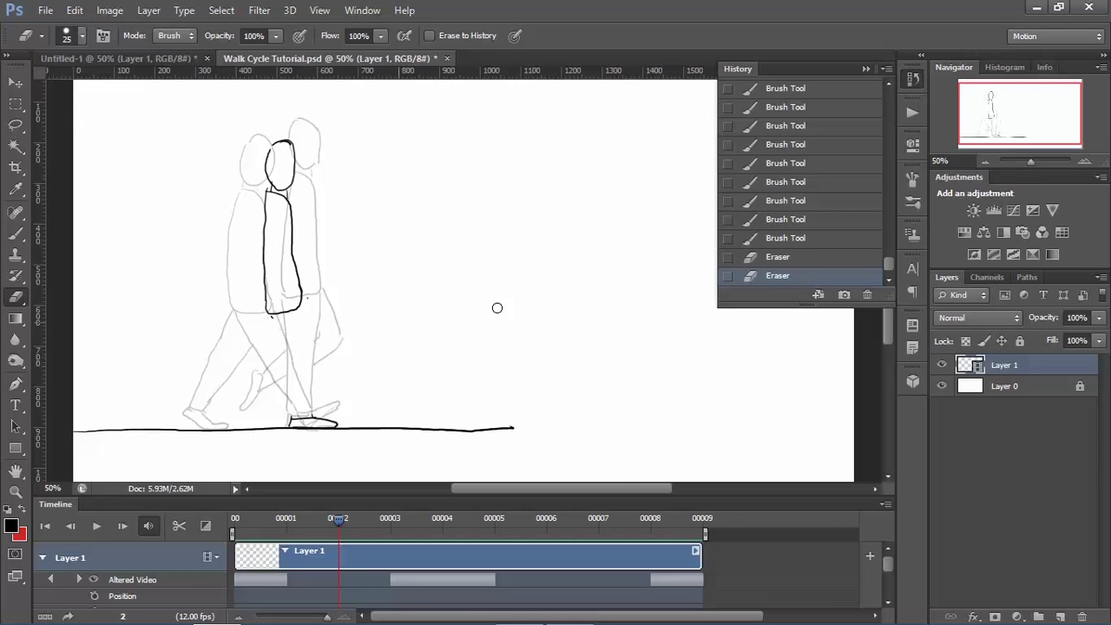
click(771, 244)
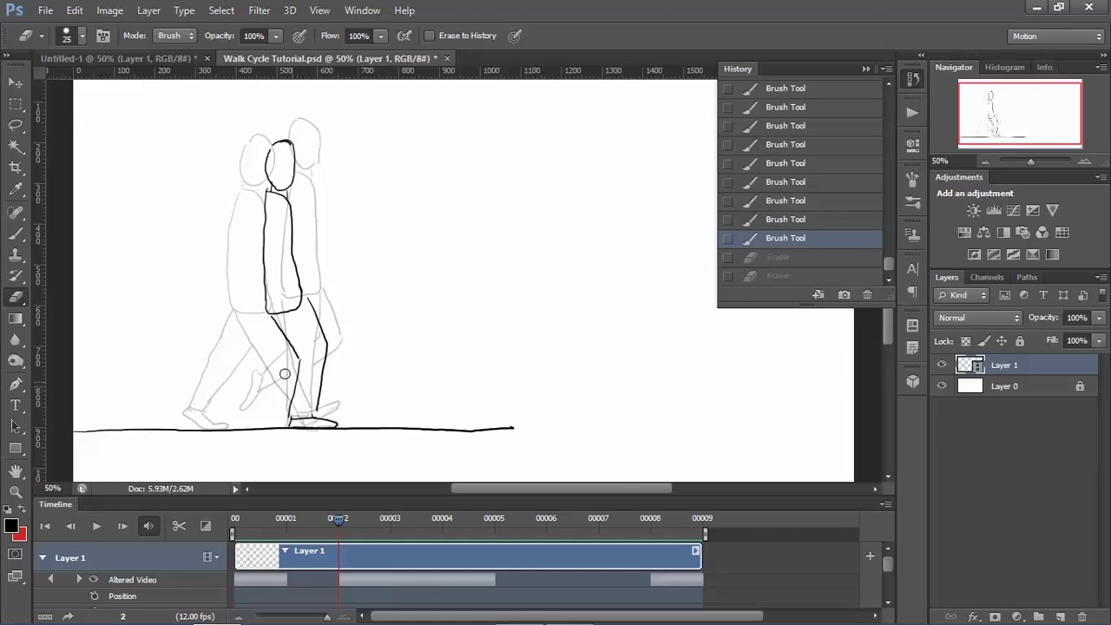
key(b)
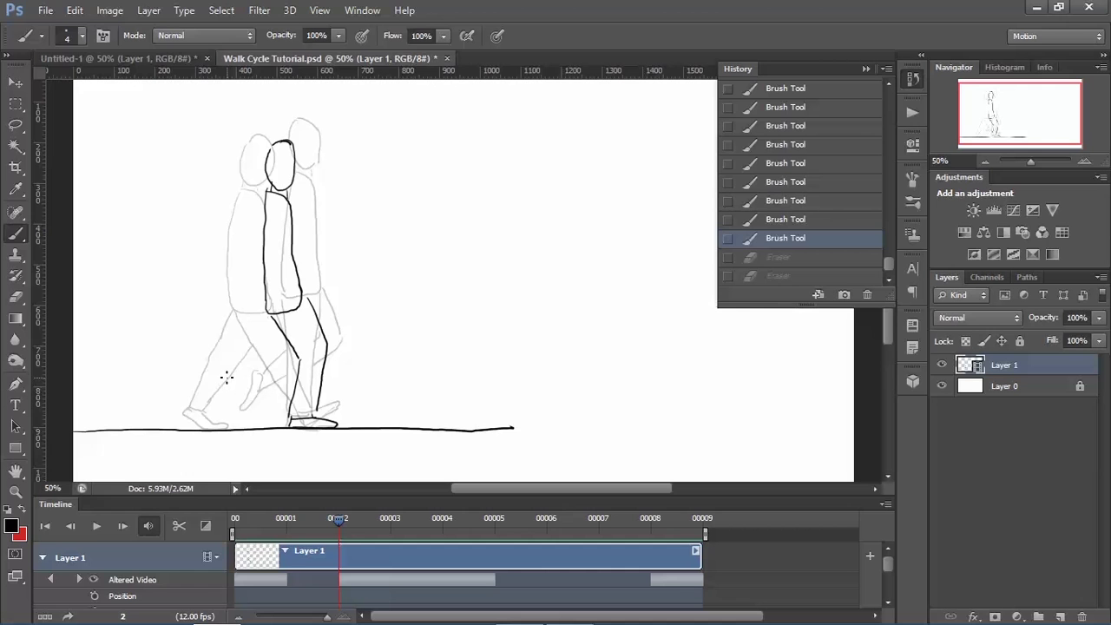
Step: Draw the back foot and leg, erase stray head marks, and go to frame 1
drag(236, 371, 216, 408)
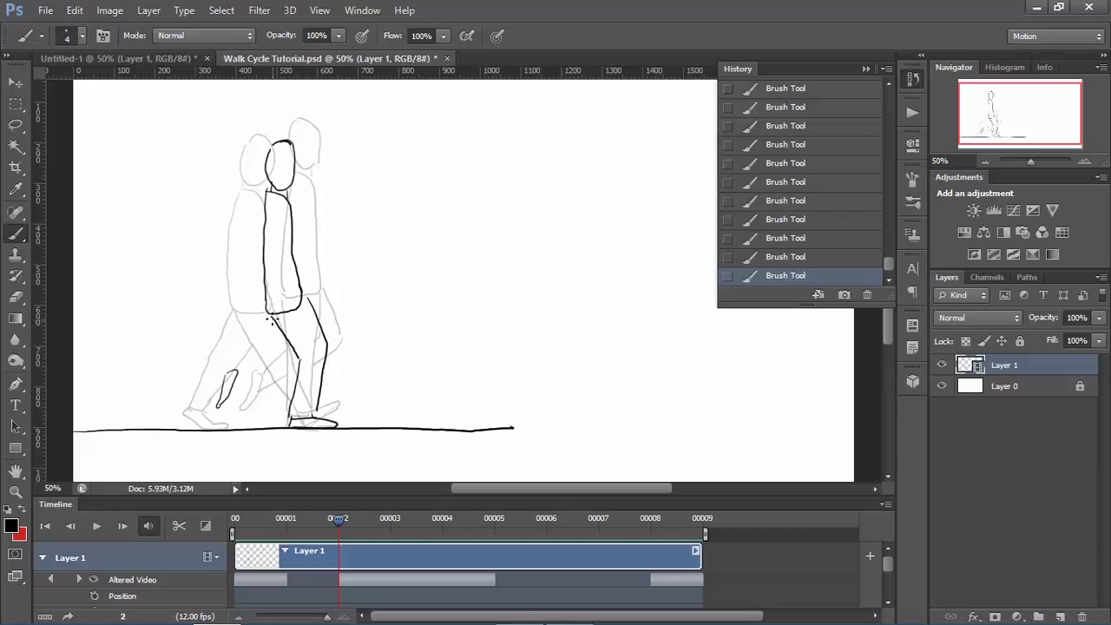
mouse_move(231, 373)
mouse_down()
mouse_move(277, 356)
mouse_move(266, 380)
mouse_move(299, 371)
mouse_up()
key(e)
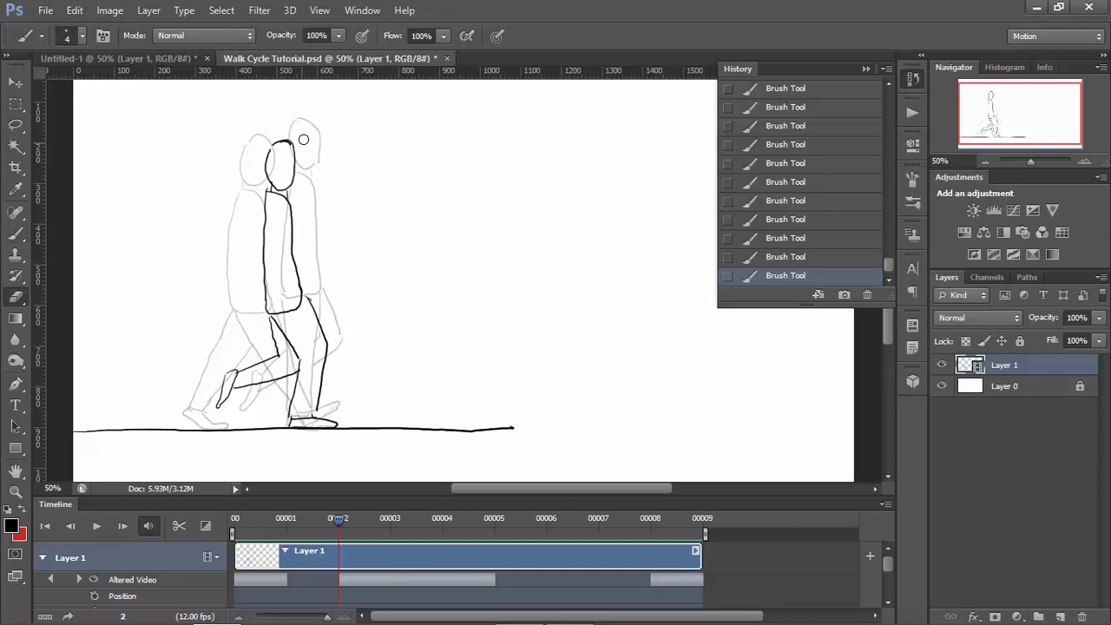
mouse_move(276, 147)
mouse_down()
mouse_move(292, 139)
mouse_move(276, 141)
mouse_move(307, 160)
mouse_move(277, 139)
mouse_move(297, 167)
mouse_up()
key(b)
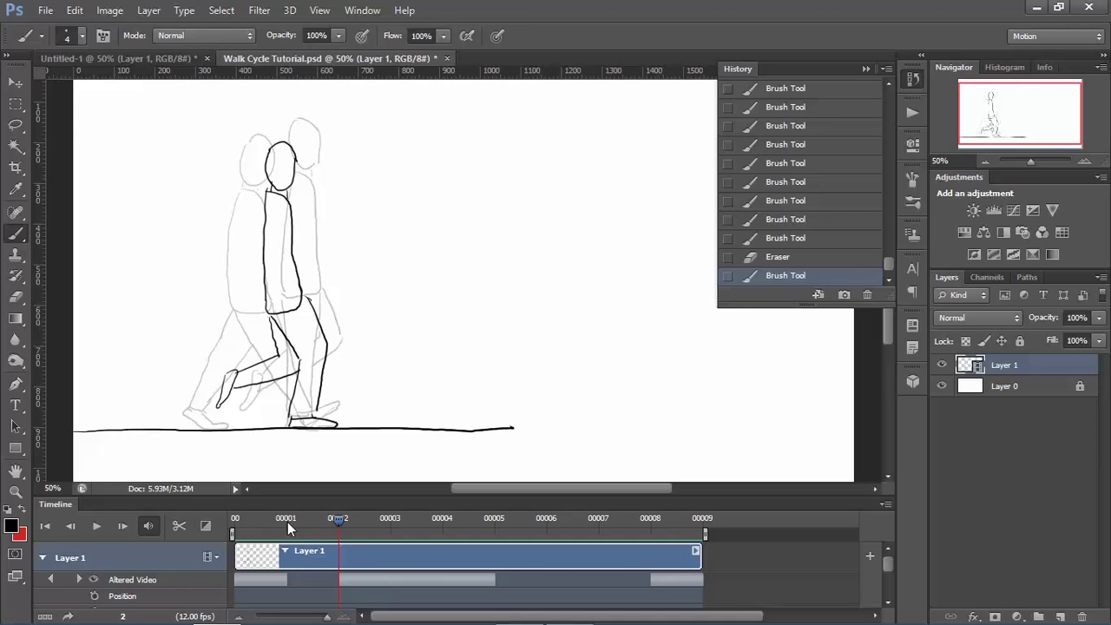
click(288, 521)
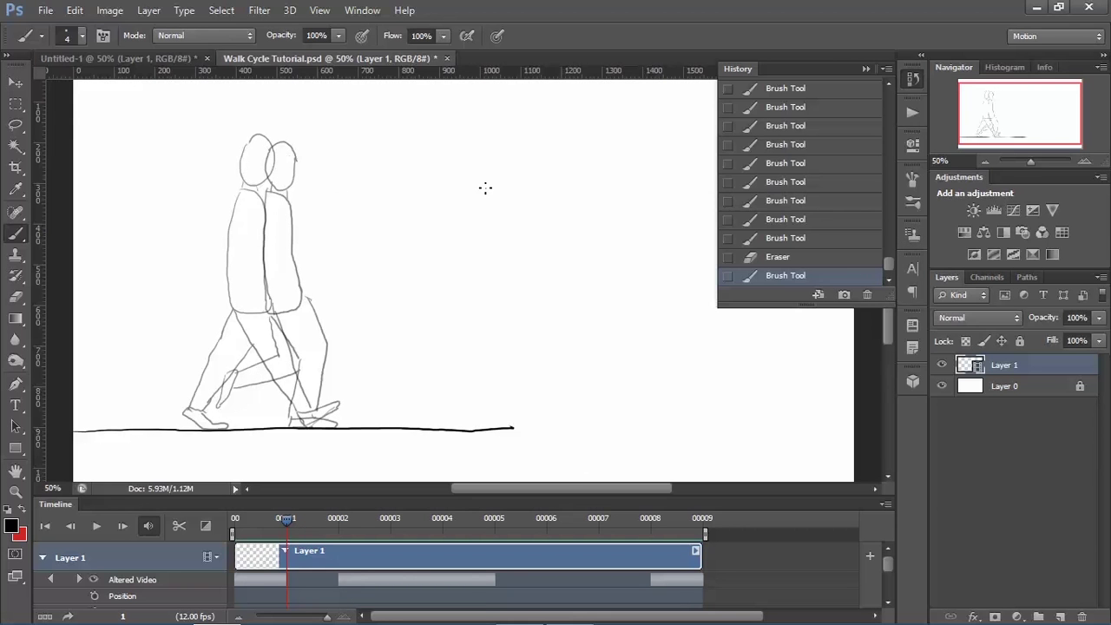
Step: Set onion skins to 1 frame before and 1 frame after
click(884, 503)
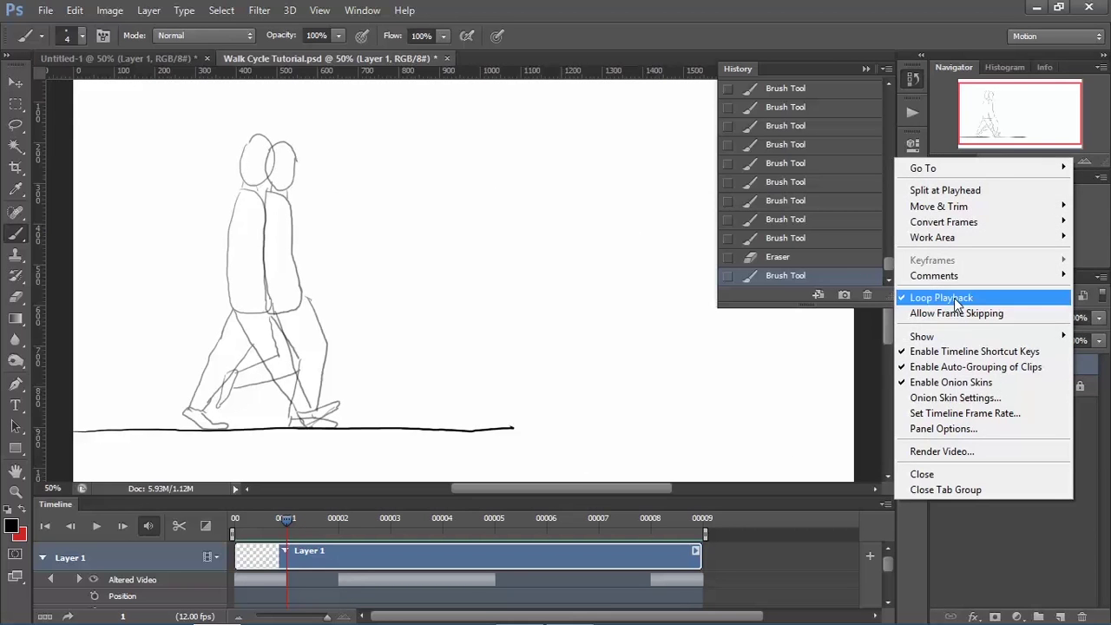
click(946, 397)
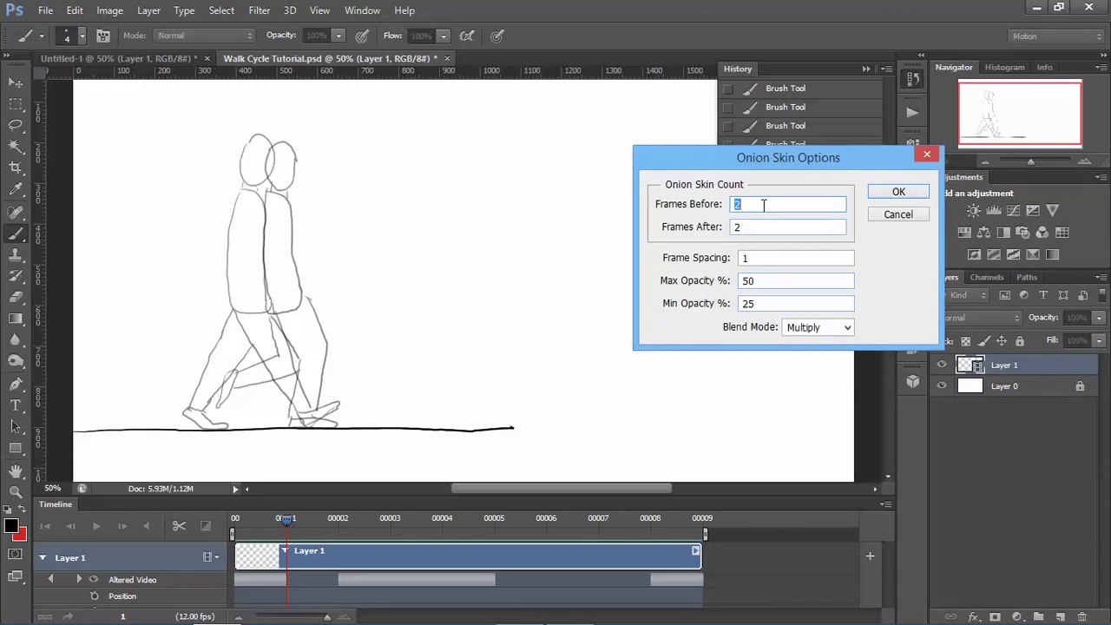
text(1)
double_click(738, 227)
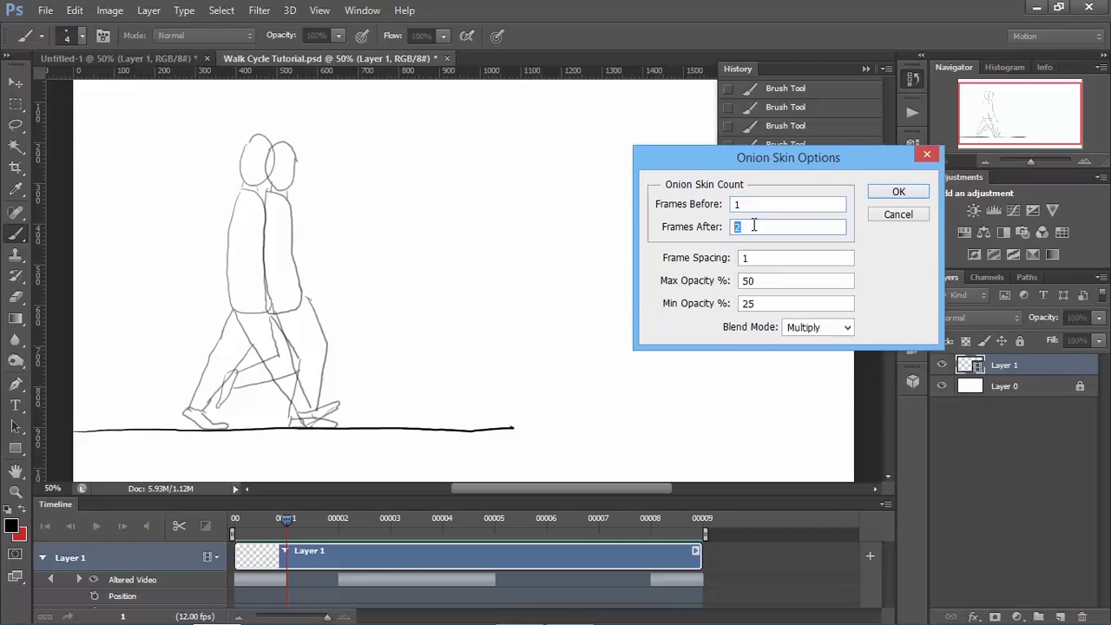
click(897, 194)
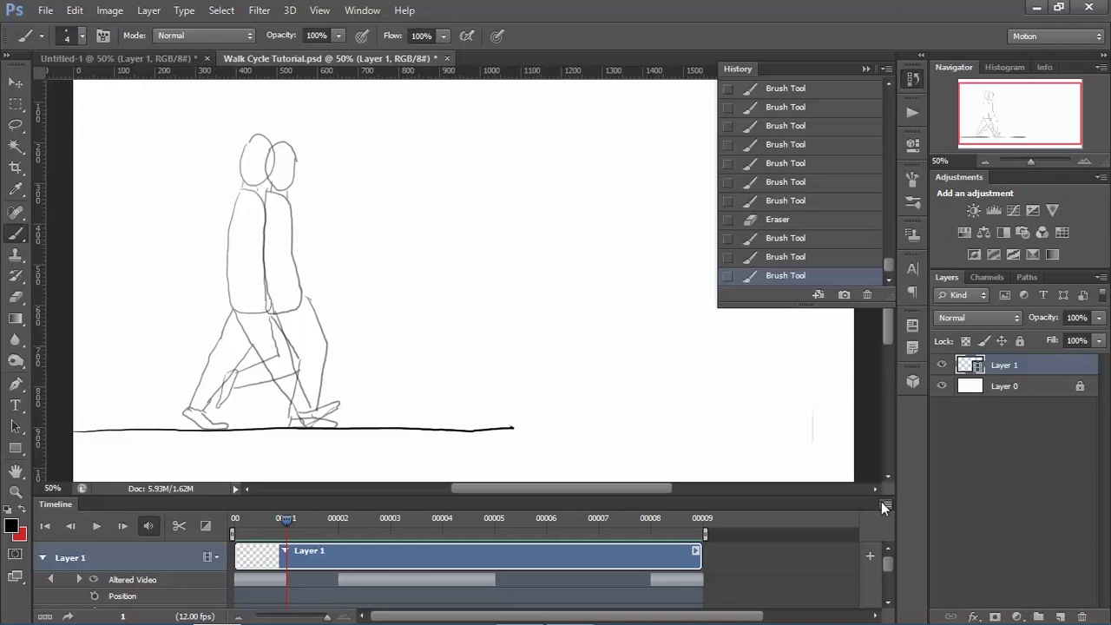
Step: Lower the onion skin maximum opacity to 25%
click(883, 502)
click(941, 396)
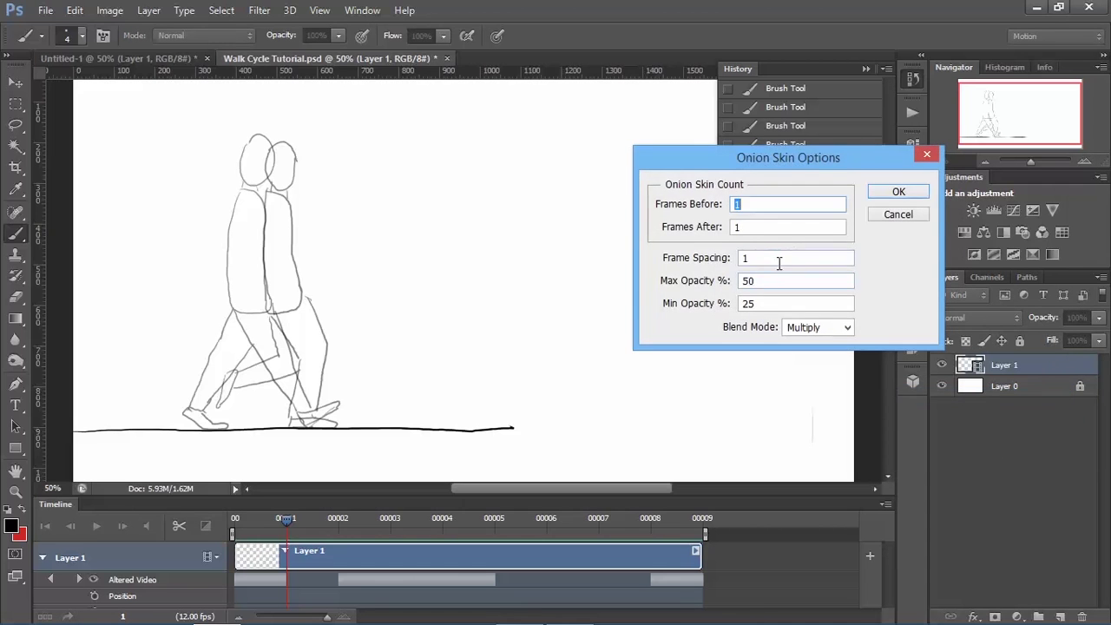
click(760, 282)
drag(761, 282, 729, 294)
text(25)
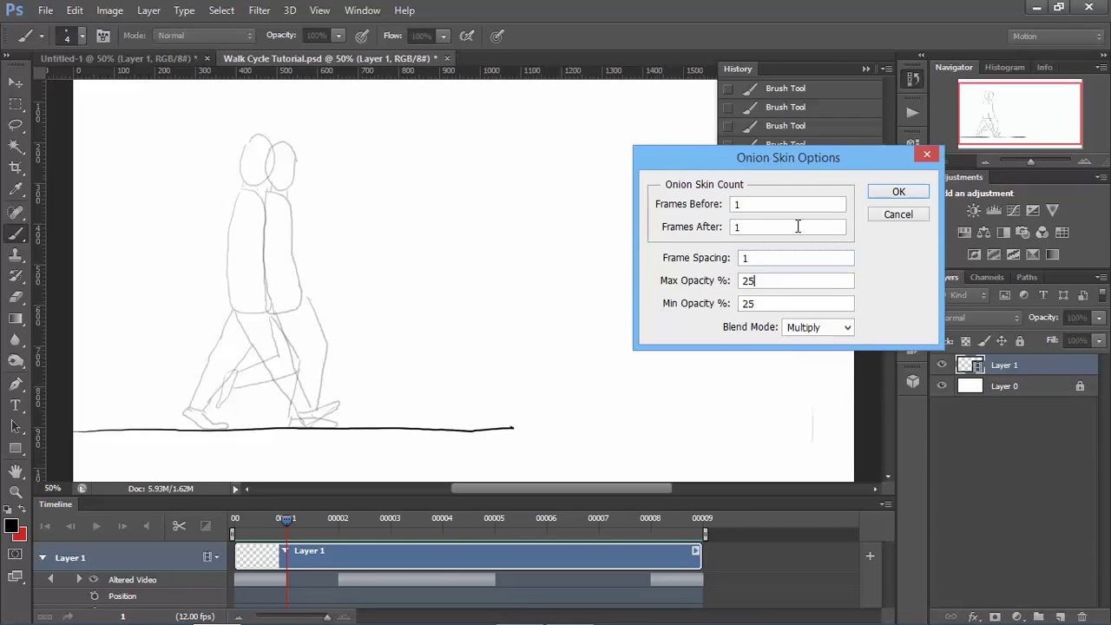
click(897, 193)
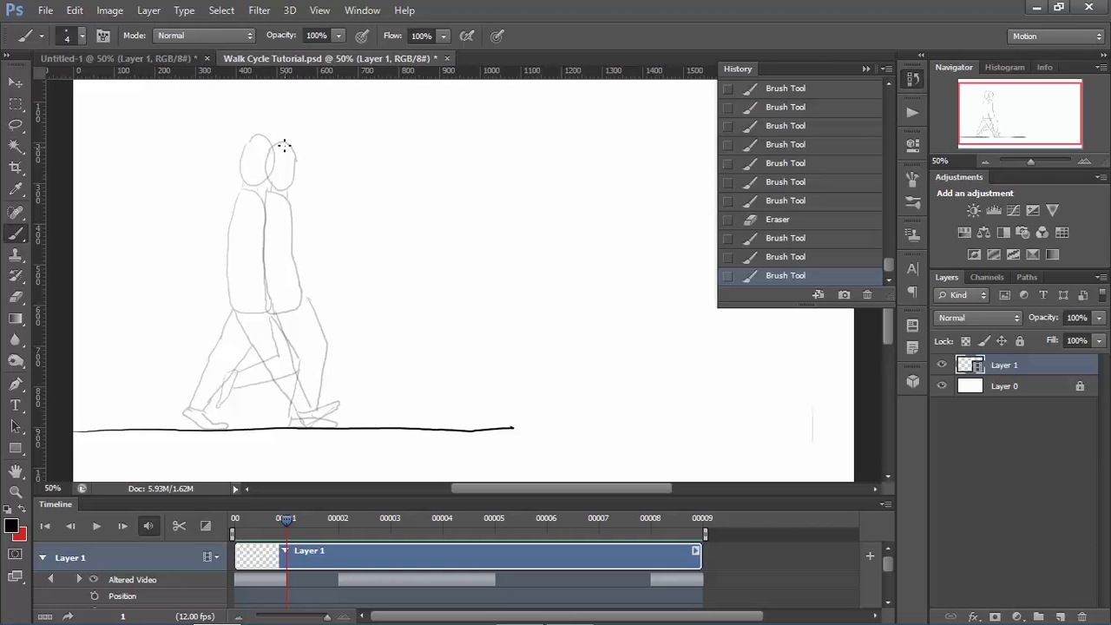
Step: Draw the frame-1 head oval and the front and back of the torso
mouse_move(266, 139)
mouse_down()
mouse_move(282, 154)
mouse_move(269, 186)
mouse_move(256, 167)
mouse_move(269, 137)
mouse_up()
drag(253, 182, 280, 179)
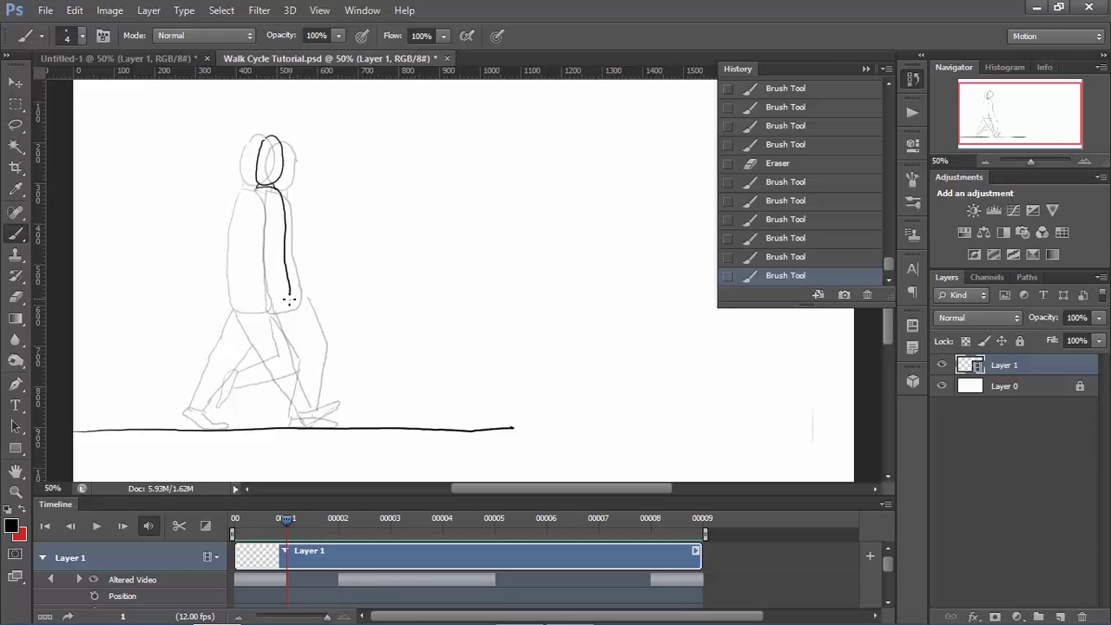
mouse_move(289, 300)
mouse_down()
mouse_move(288, 310)
mouse_move(247, 309)
mouse_up()
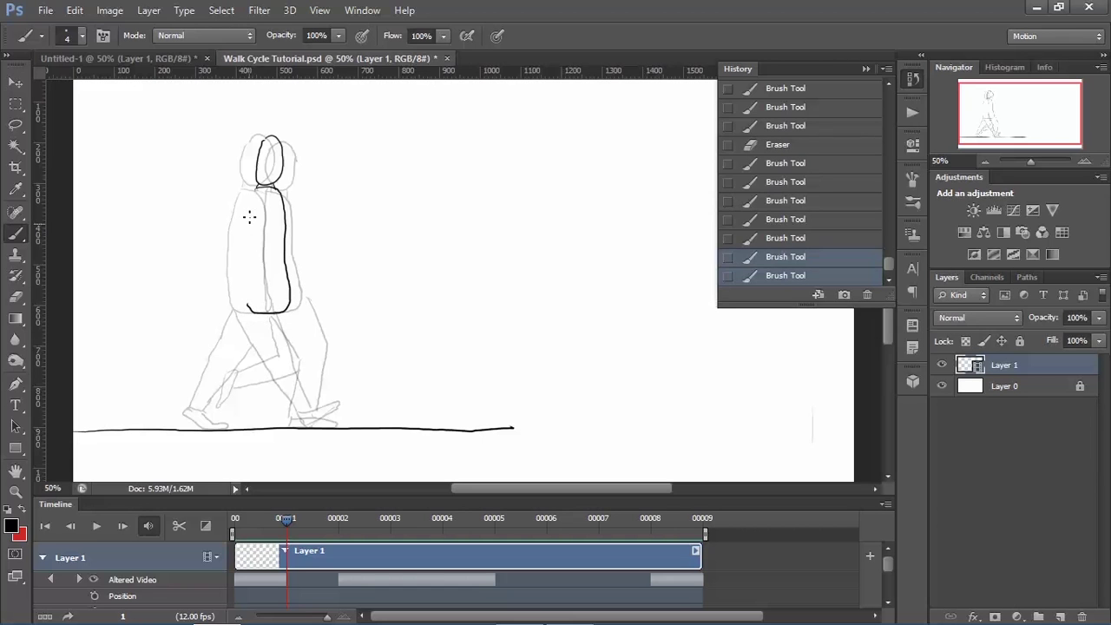
drag(254, 186, 249, 309)
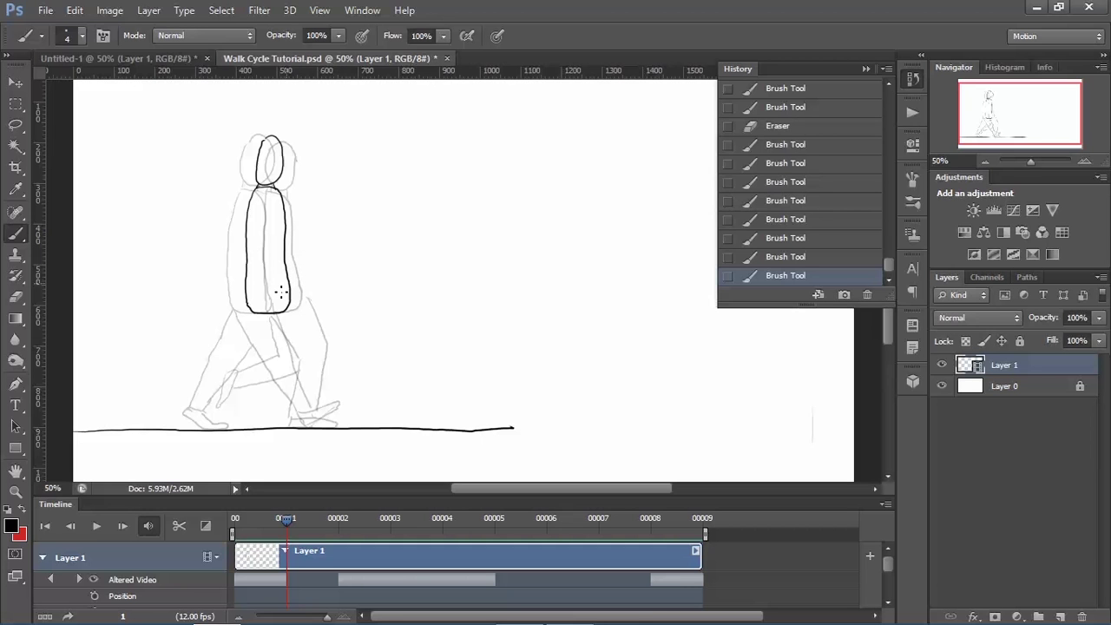
Step: Erase the stray marks at the neck and redraw the neck and shoulder lines
key(r)
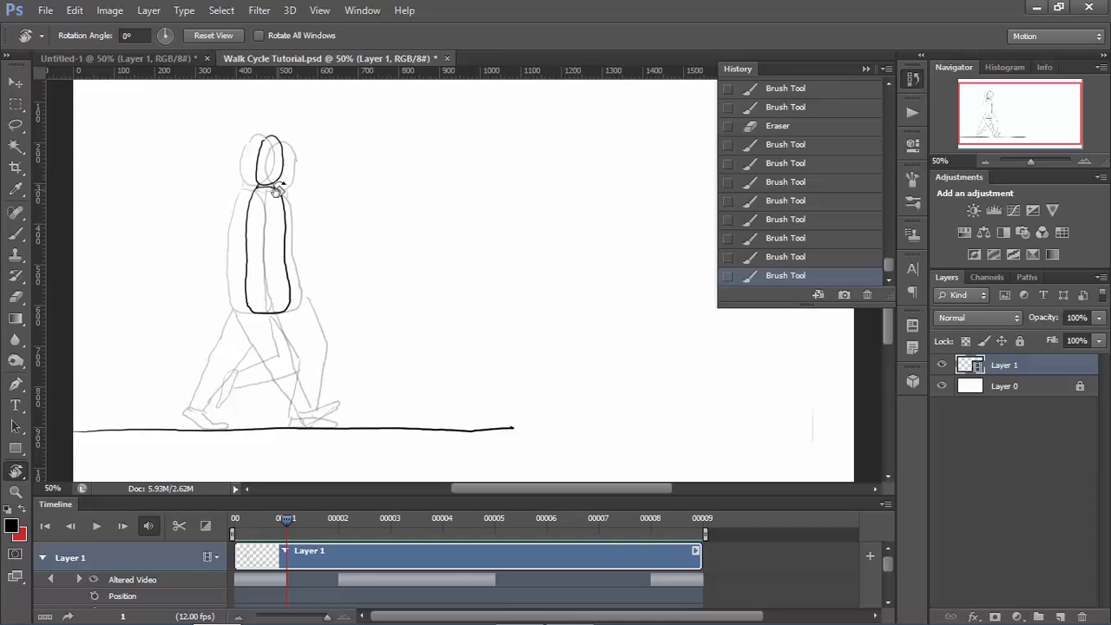
key(c)
key(b)
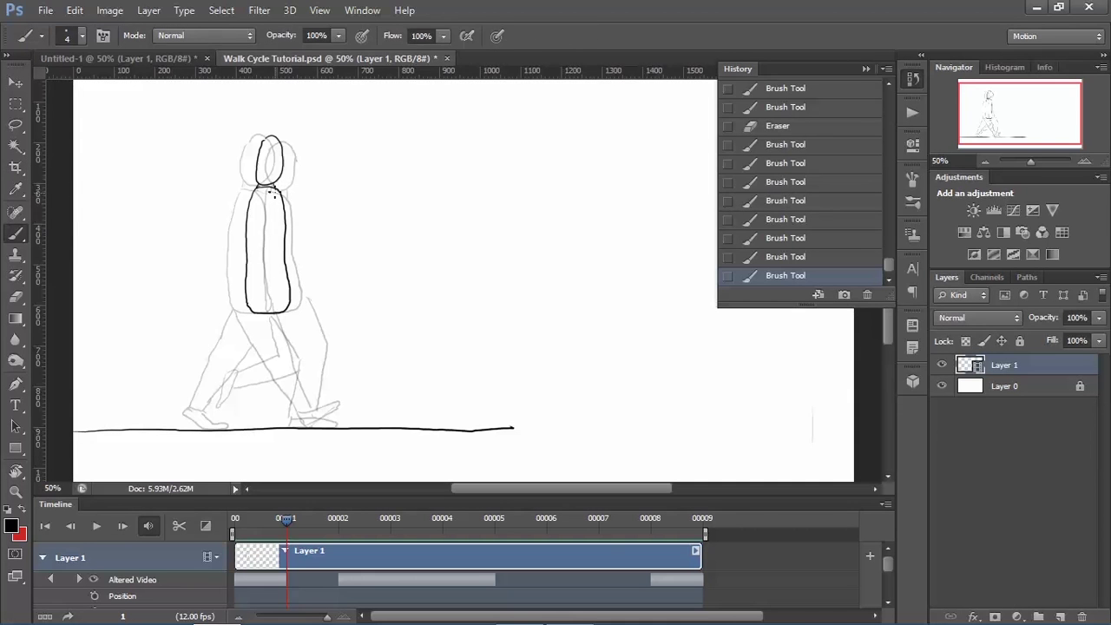
key(e)
drag(256, 185, 265, 194)
click(287, 203)
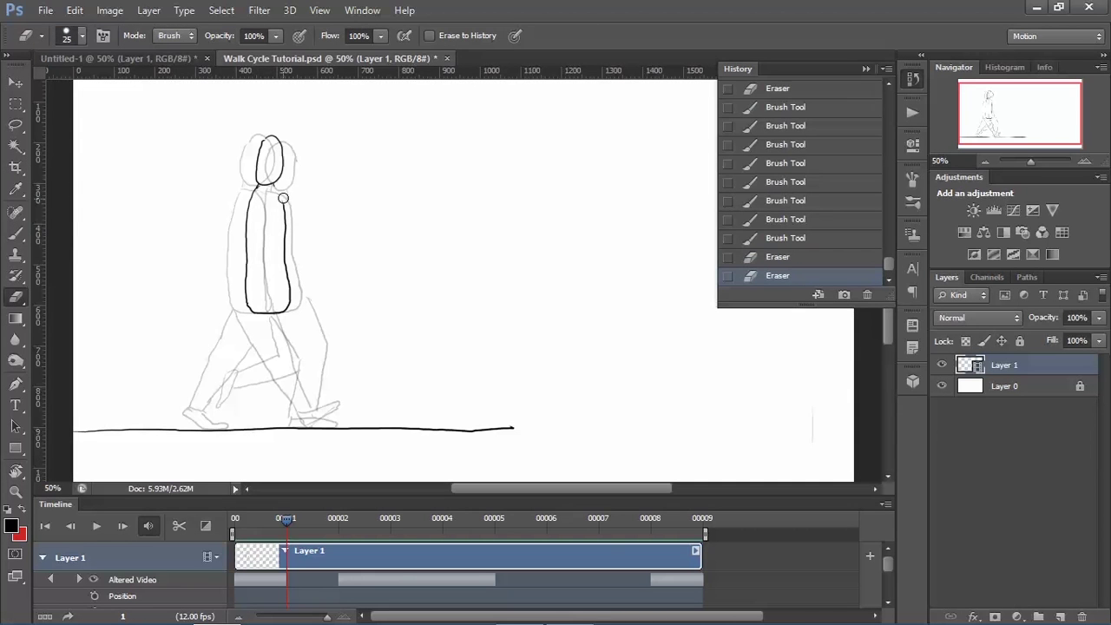
key(b)
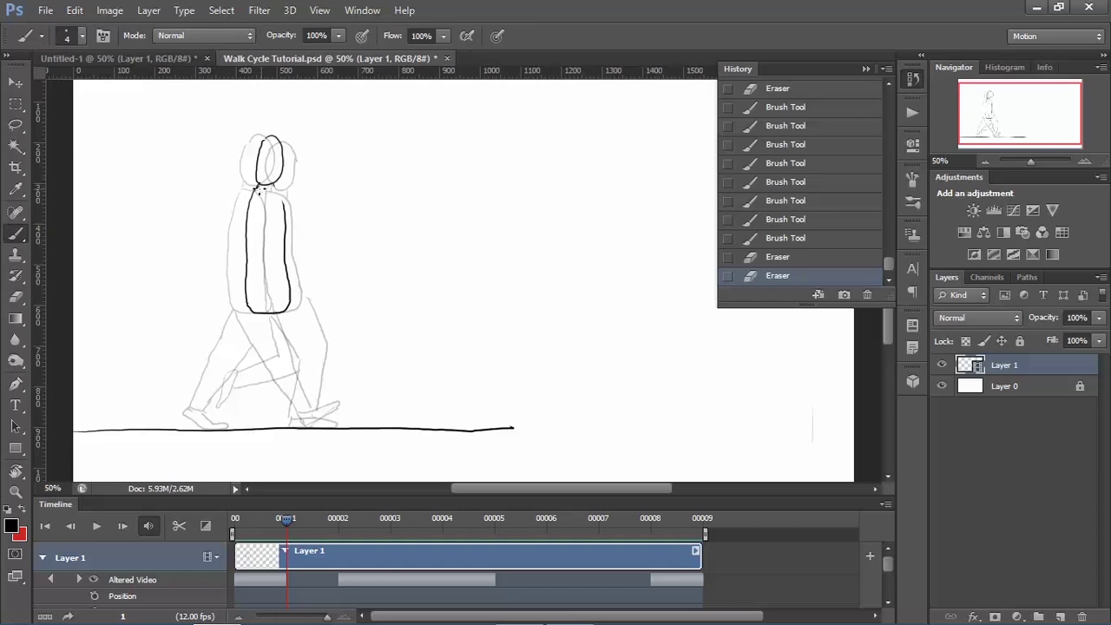
drag(274, 192, 285, 204)
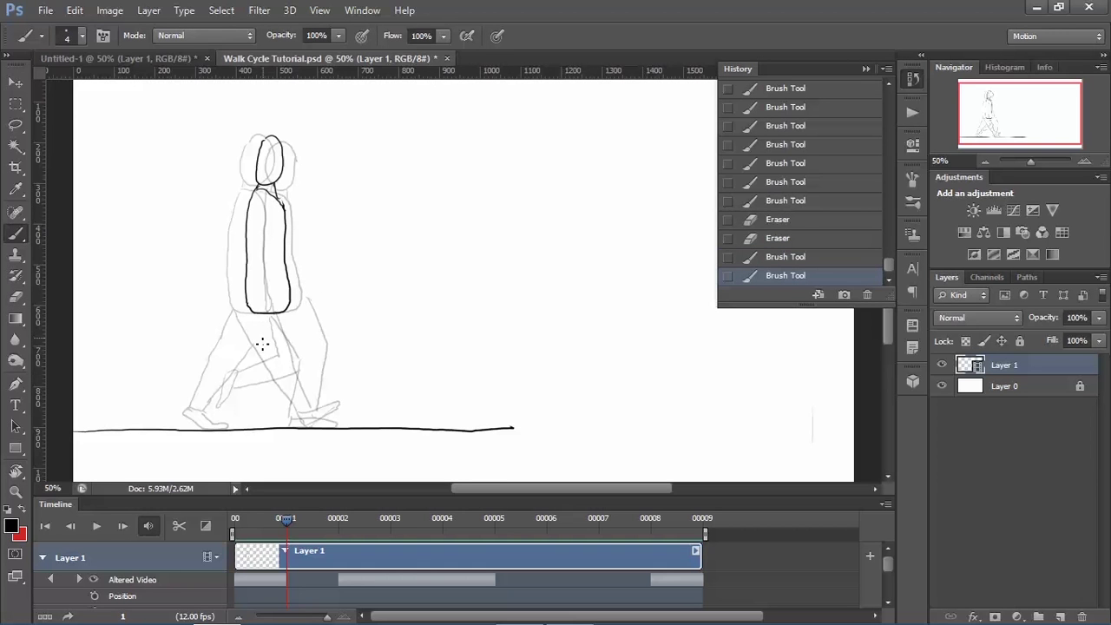
Step: Add front-foot strokes and draw the front leg down to the shoe
drag(302, 418, 294, 420)
drag(293, 415, 340, 429)
mouse_move(280, 311)
mouse_down()
mouse_move(267, 323)
mouse_move(292, 348)
mouse_up()
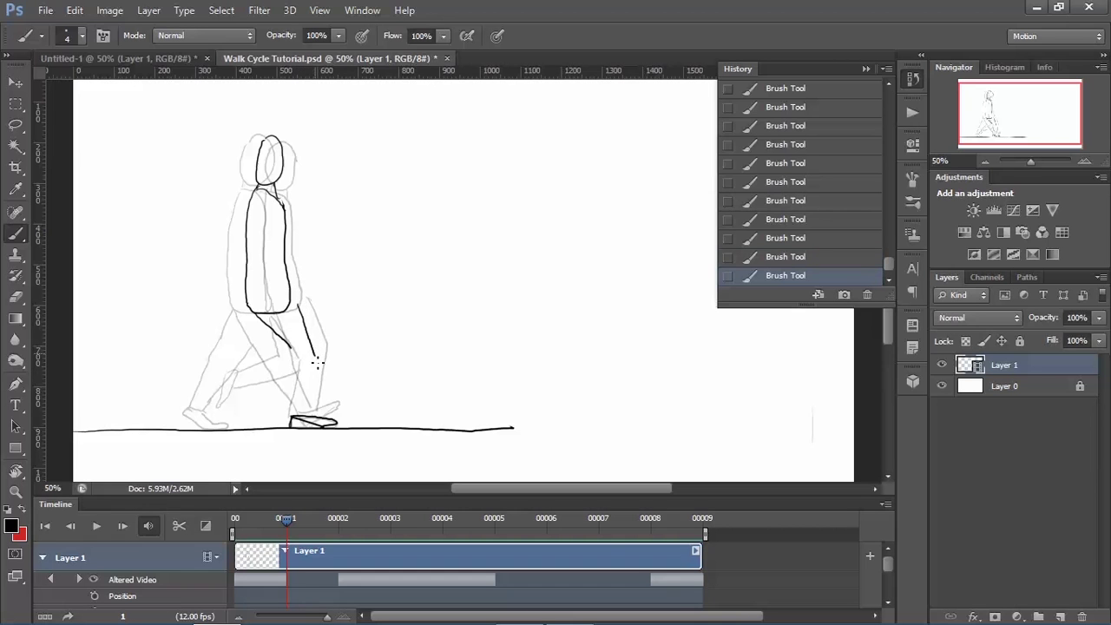
drag(318, 365, 316, 417)
Step: Draw and trim the bent back leg, add the lifted back foot, and compare neighbouring frames
drag(292, 349, 289, 382)
key(e)
drag(288, 337, 290, 375)
key(b)
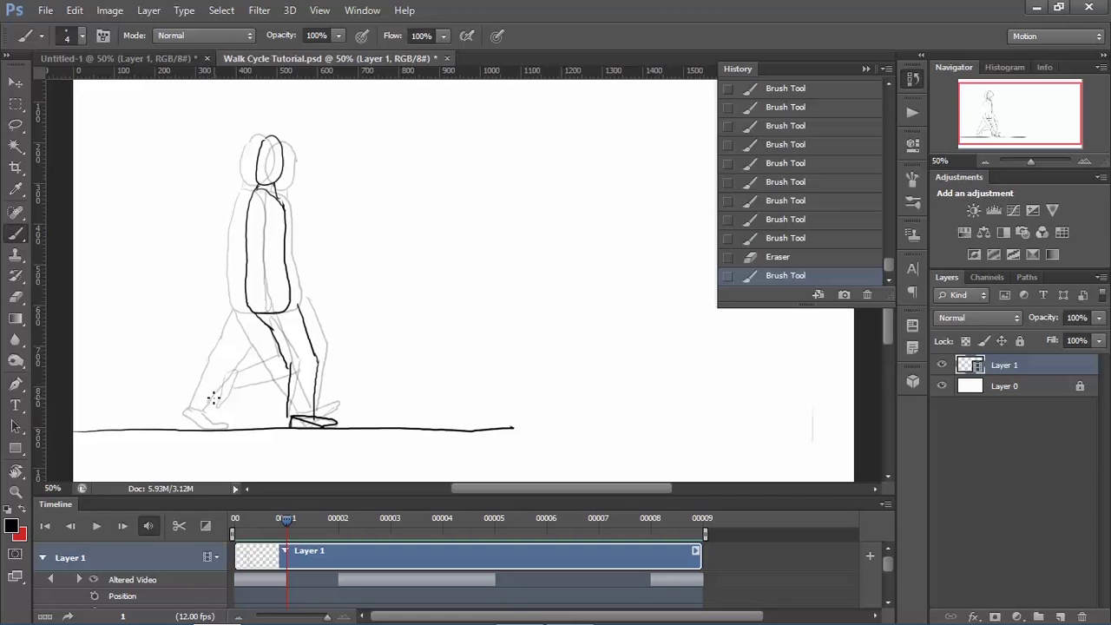
mouse_move(210, 399)
mouse_down()
mouse_move(215, 389)
mouse_move(235, 424)
mouse_up()
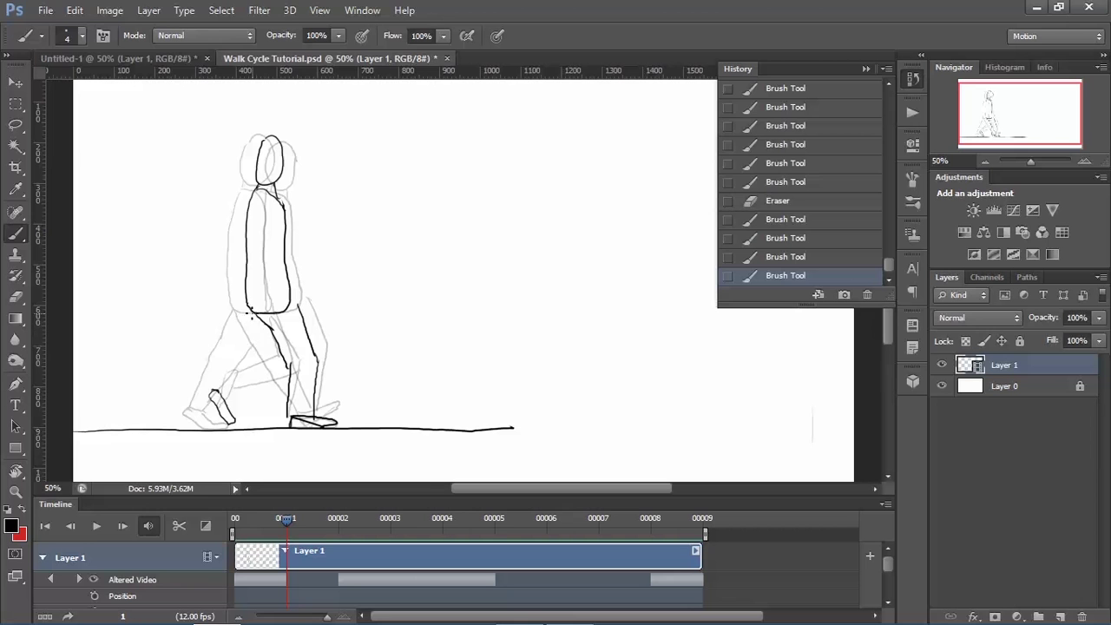
mouse_move(253, 314)
mouse_down()
mouse_move(258, 341)
mouse_move(221, 389)
mouse_move(271, 386)
mouse_move(281, 345)
mouse_move(264, 392)
mouse_up()
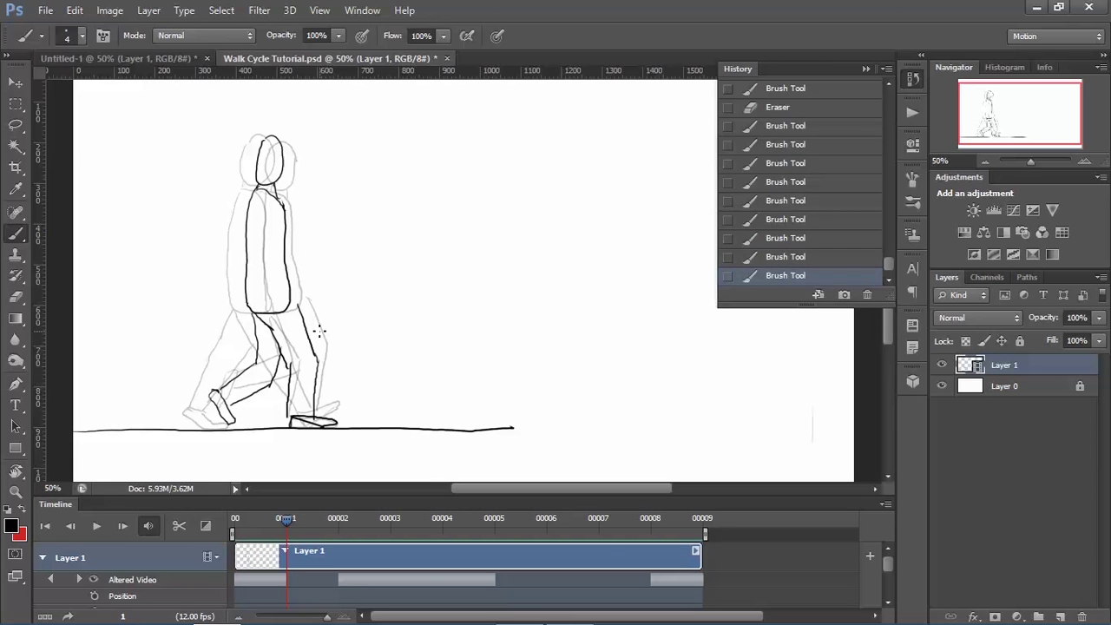
key(Left)
key(Right)
key(Right)
key(Right)
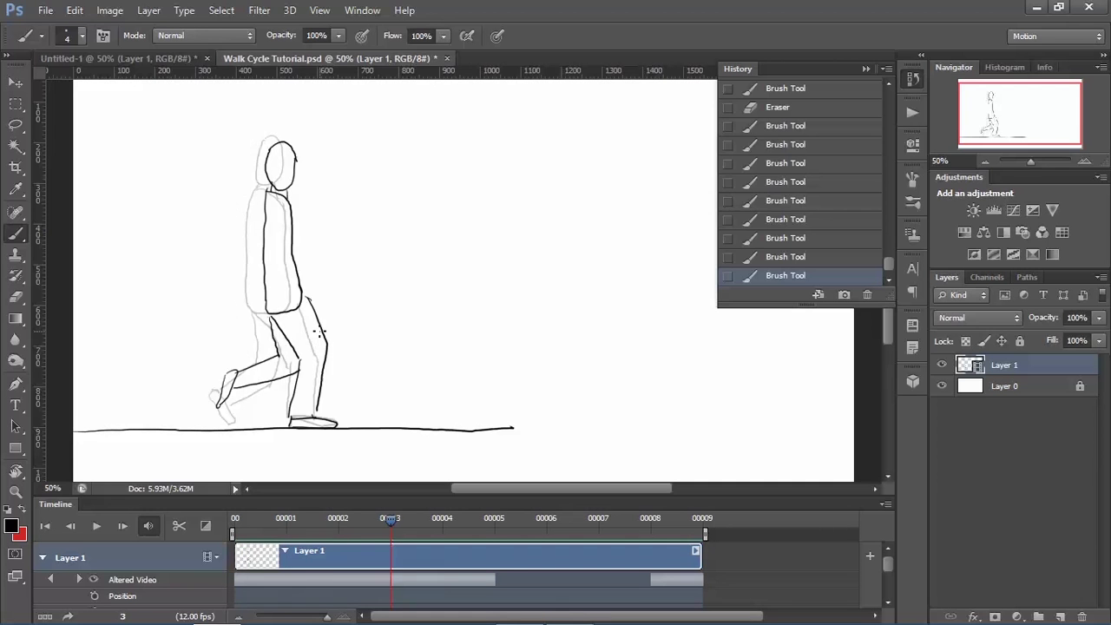
key(Left)
key(Left)
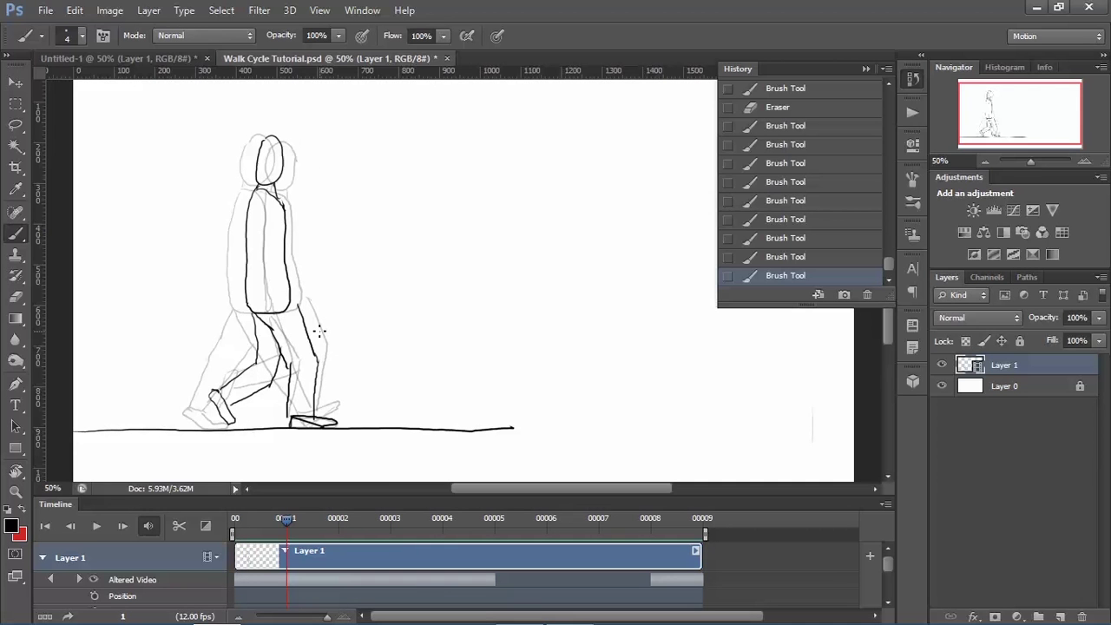
Step: Turn off onion skins, erase the top of the back-leg line, and close the head outline
click(886, 503)
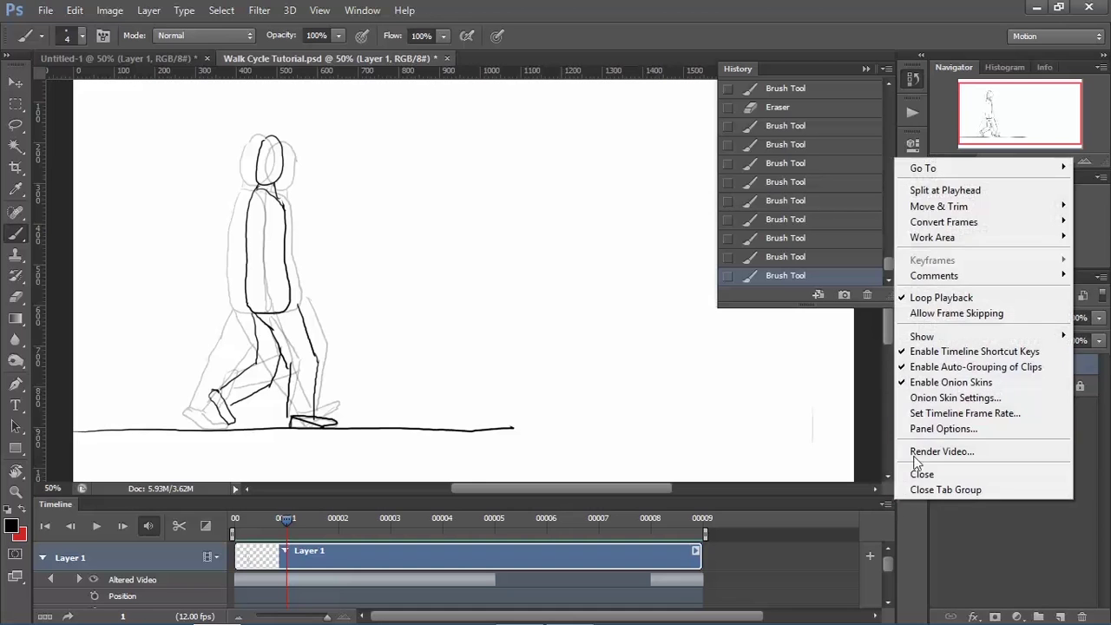
click(956, 388)
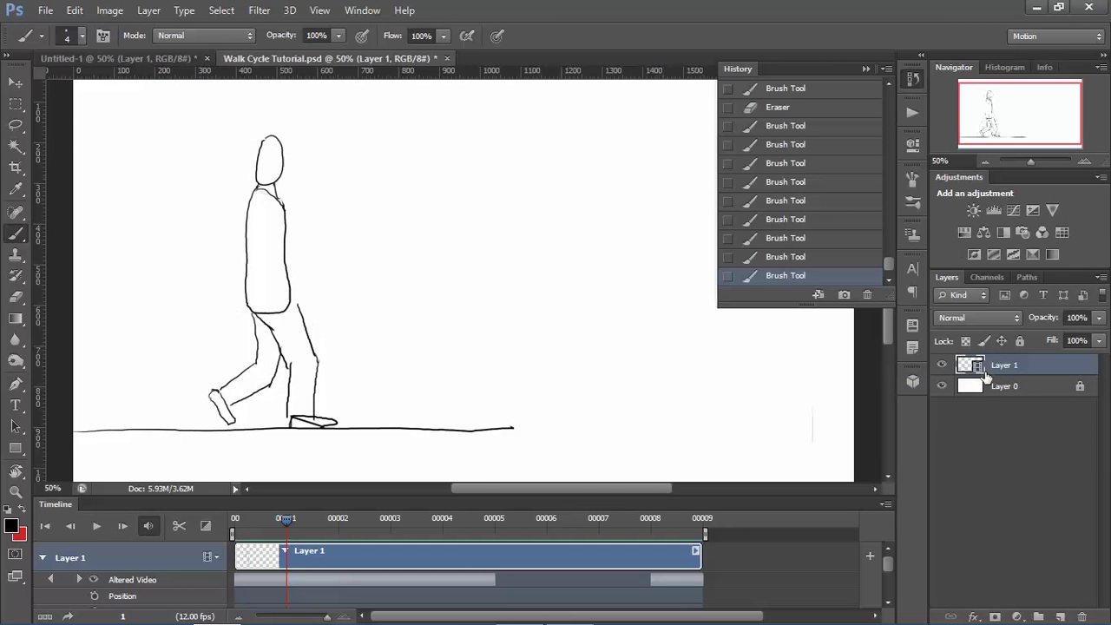
key(e)
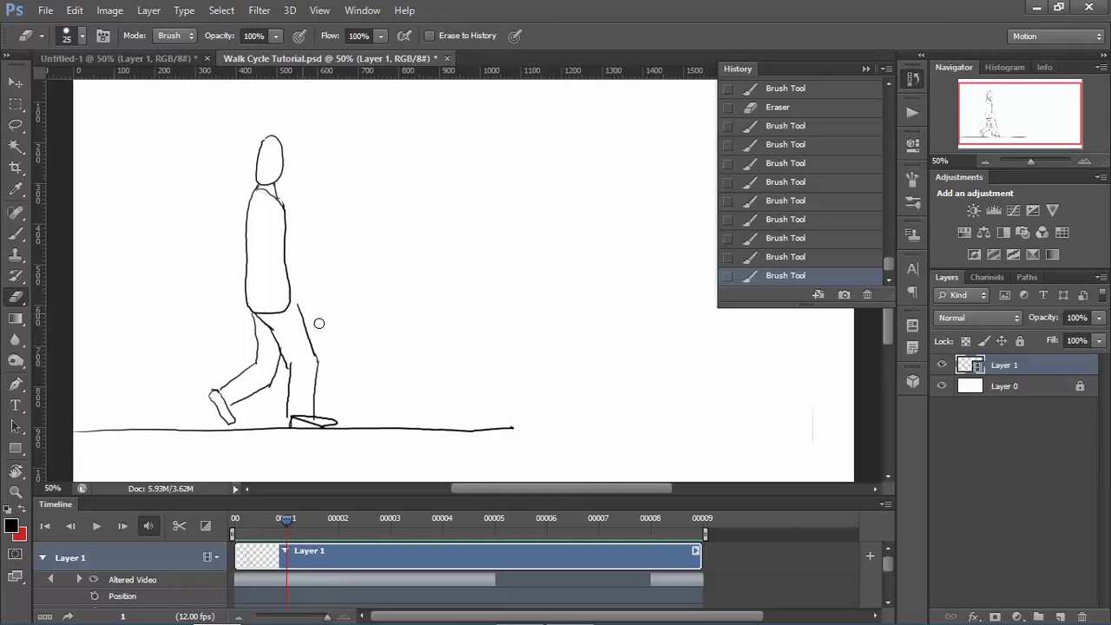
drag(302, 305, 305, 322)
key(b)
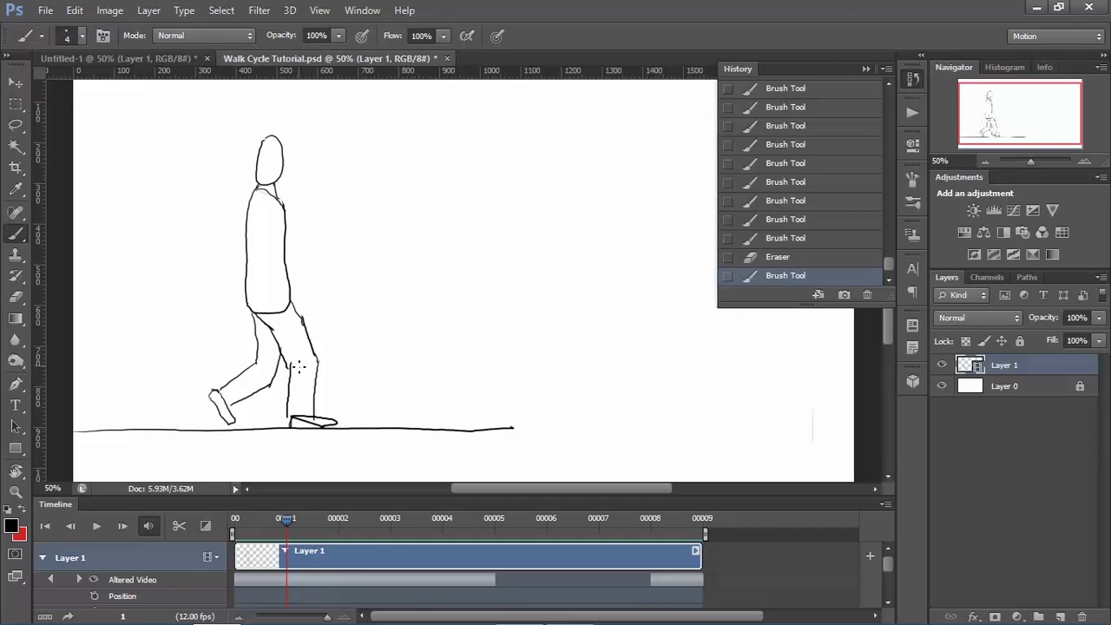
drag(262, 138, 270, 137)
Step: Erase stray leg bits, the front foot's diagonal and part of the knee, then play the animation
key(e)
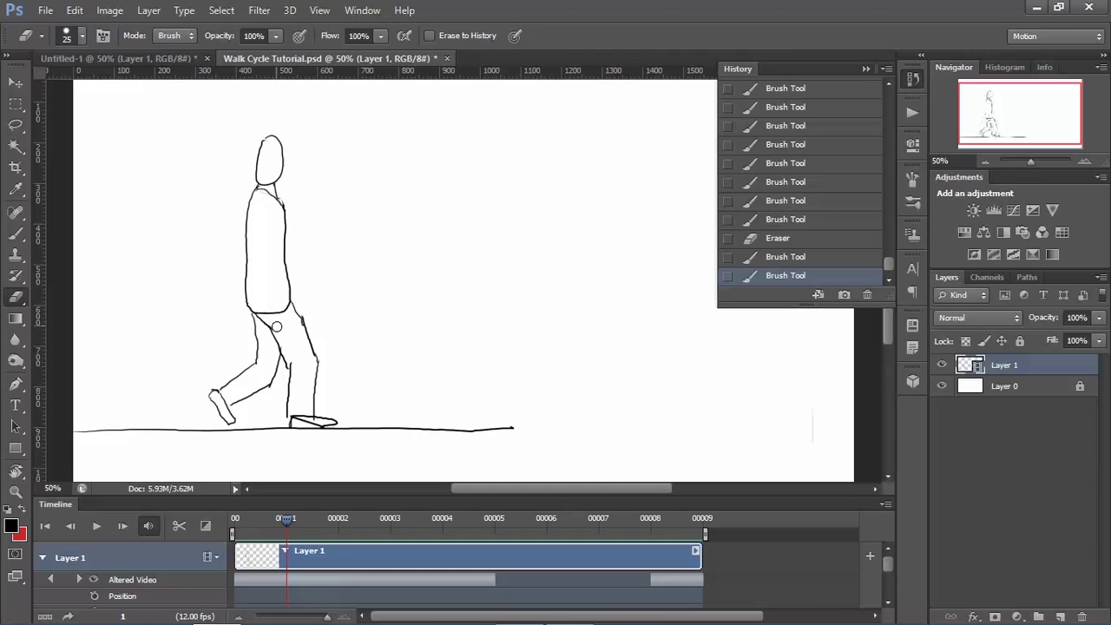
click(291, 333)
drag(295, 373, 290, 363)
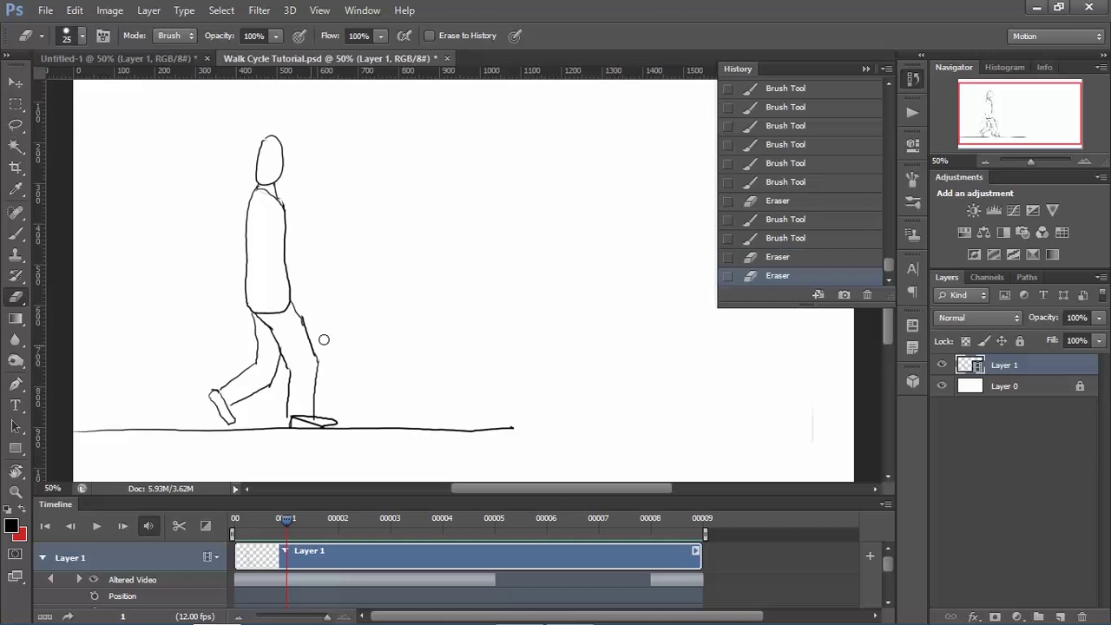
drag(305, 426, 322, 424)
mouse_move(305, 323)
mouse_down()
mouse_move(333, 320)
mouse_move(303, 318)
mouse_move(318, 365)
mouse_up()
key(b)
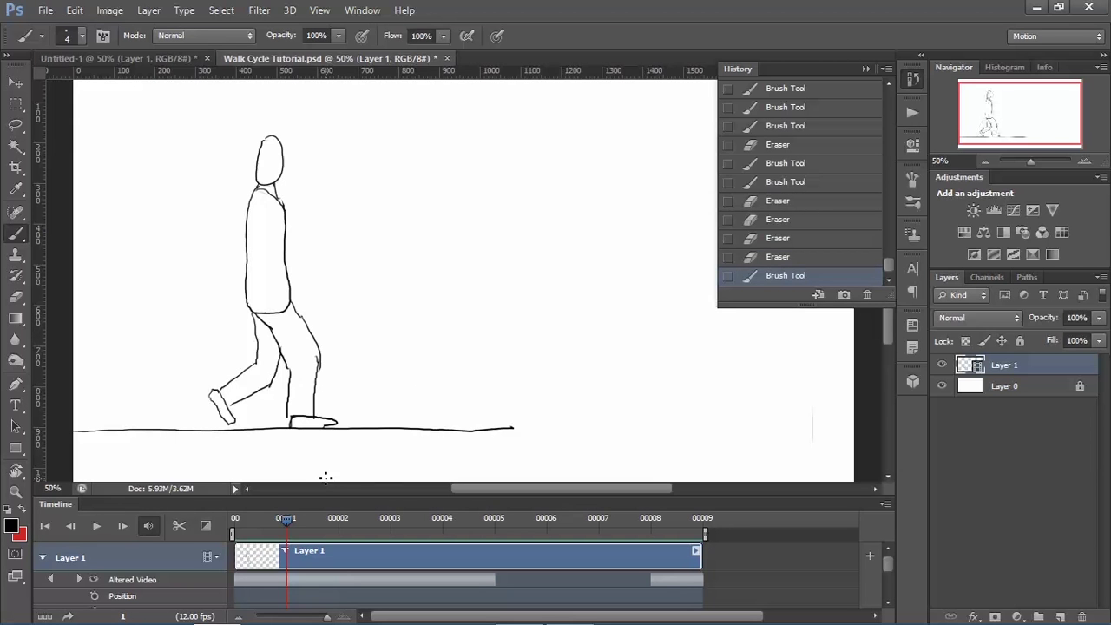
key(space)
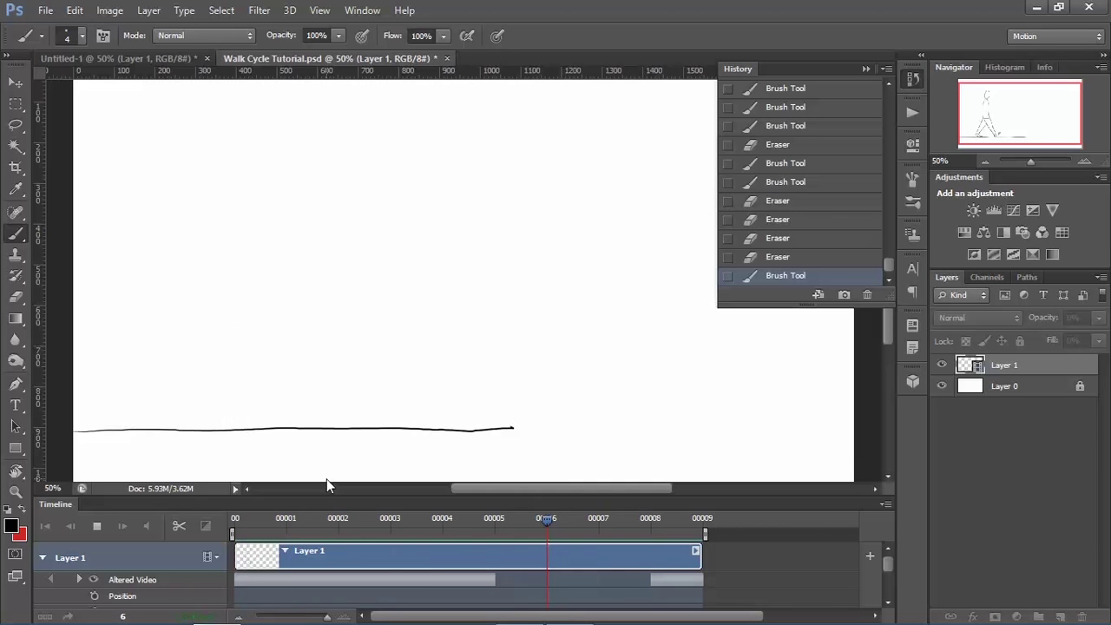
key(space)
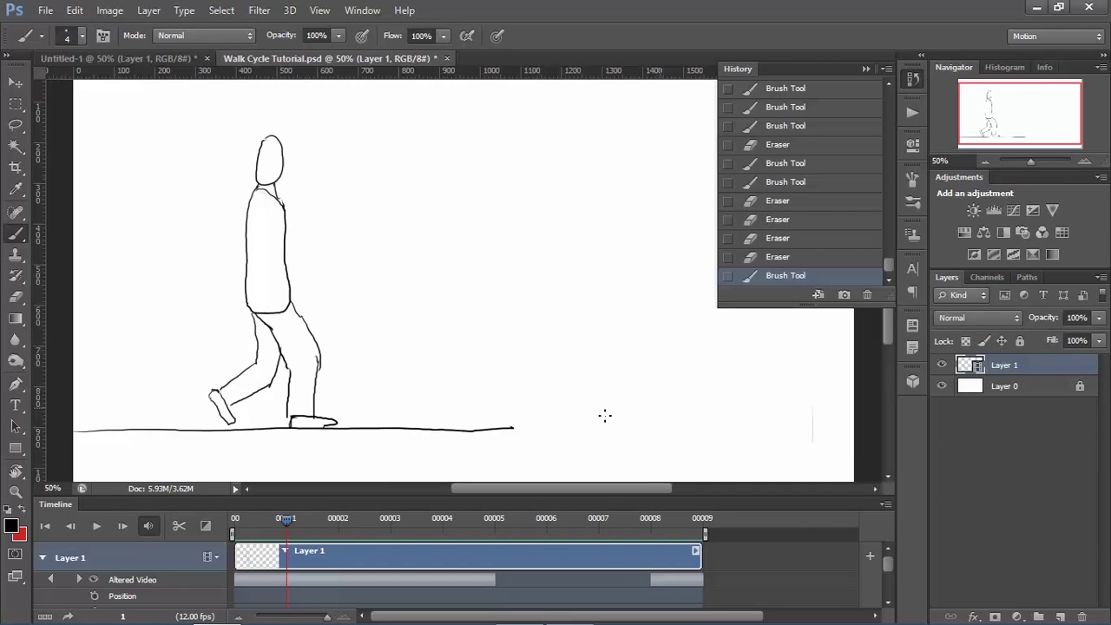
click(884, 507)
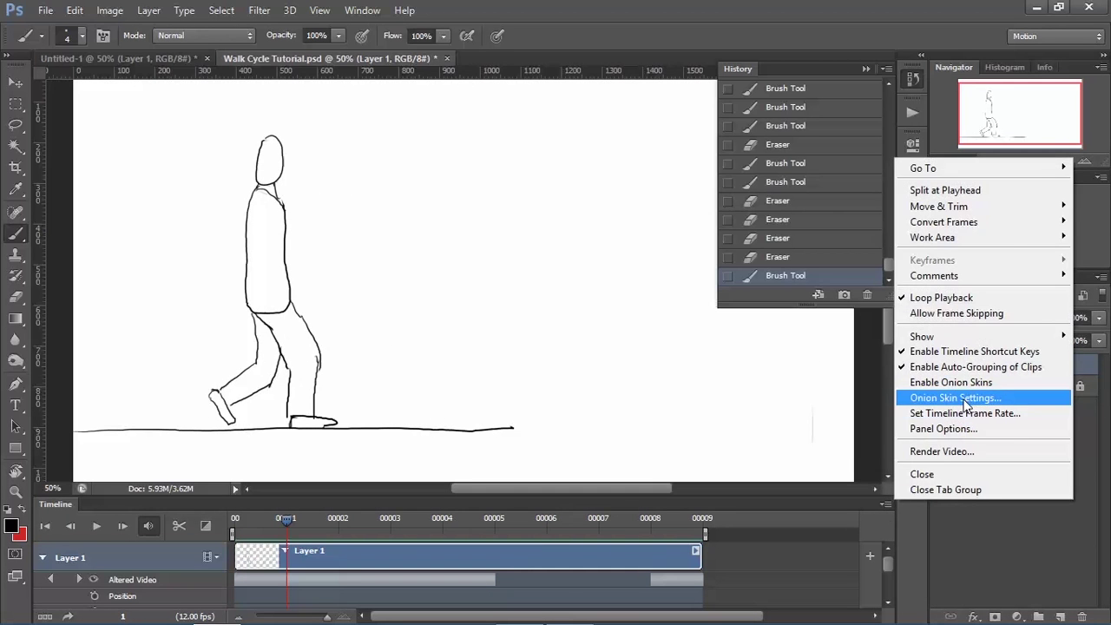
Step: Turn onion skins back on and move to frame 3
click(966, 390)
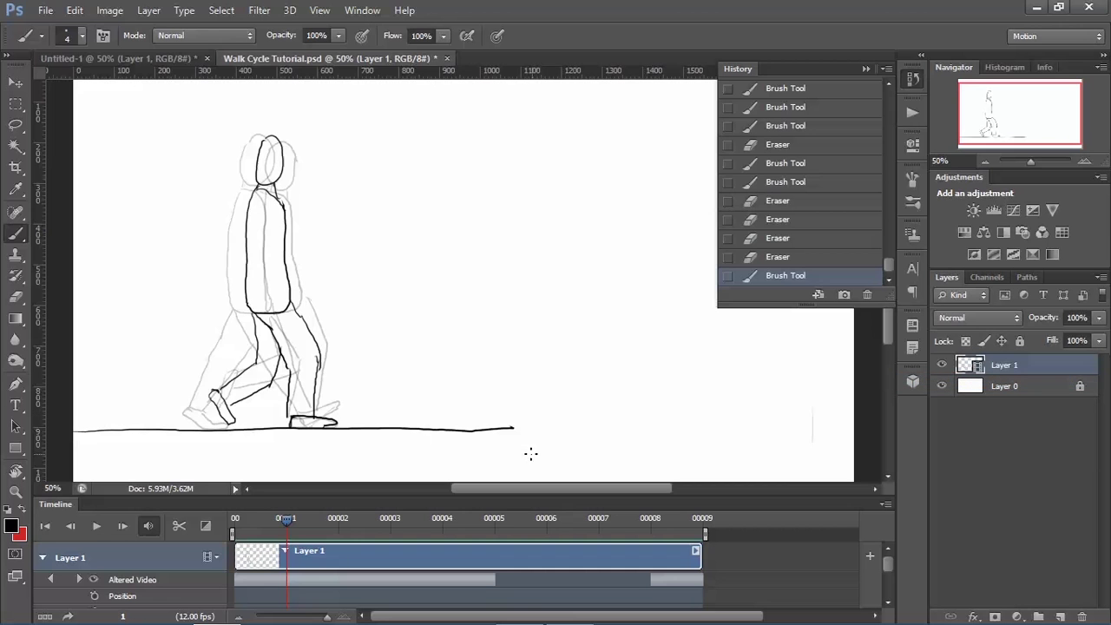
key(Right)
key(Right)
key(Right)
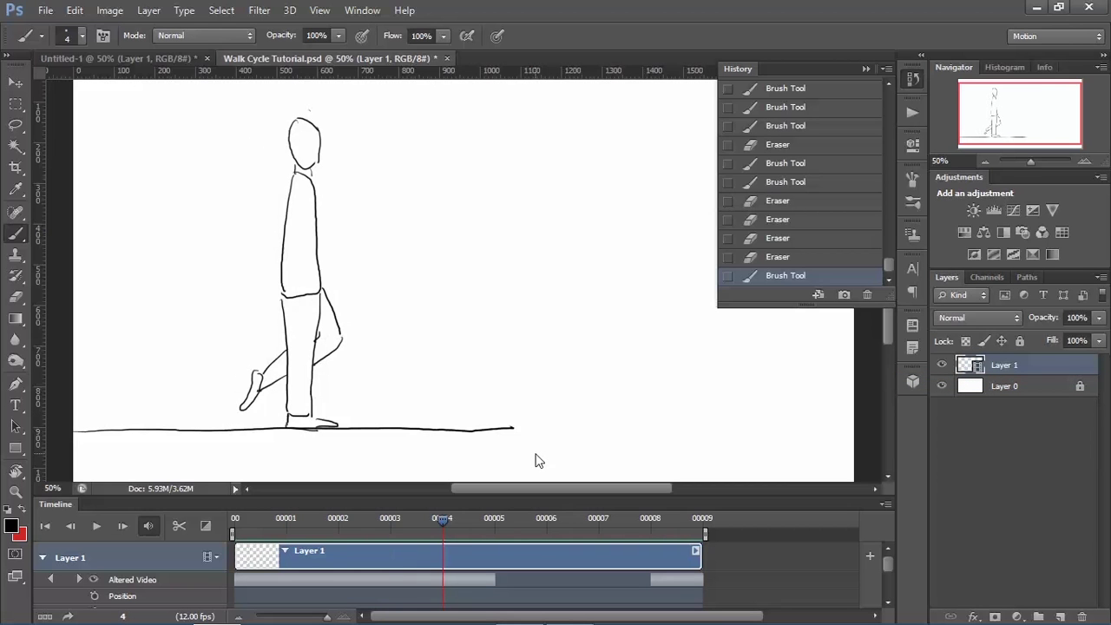
key(Left)
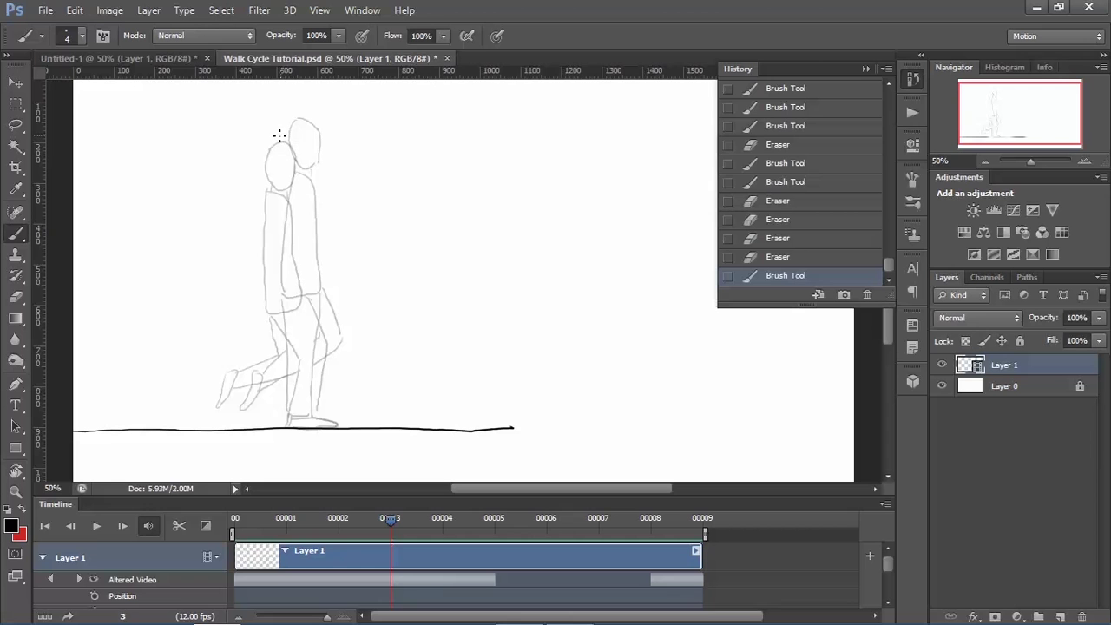
Step: Draw the frame-3 head, jacket outline and hanging arm, then compare with frame 4
mouse_move(301, 175)
mouse_down()
mouse_move(275, 158)
mouse_move(313, 239)
mouse_up()
drag(314, 298, 276, 306)
drag(279, 191, 274, 237)
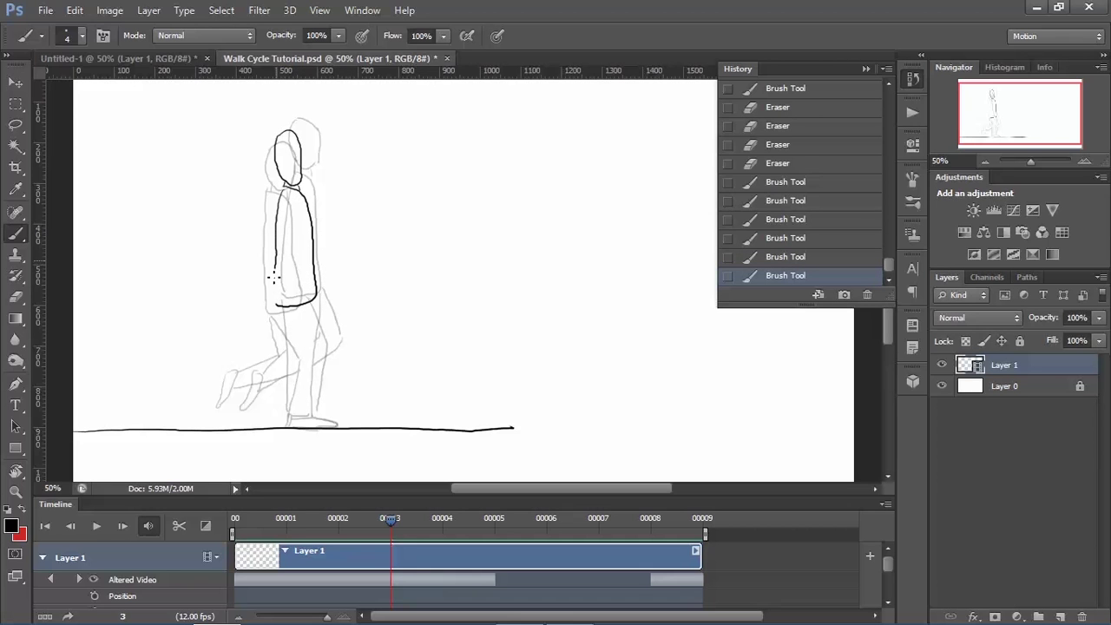
drag(275, 303, 274, 293)
drag(326, 326, 327, 336)
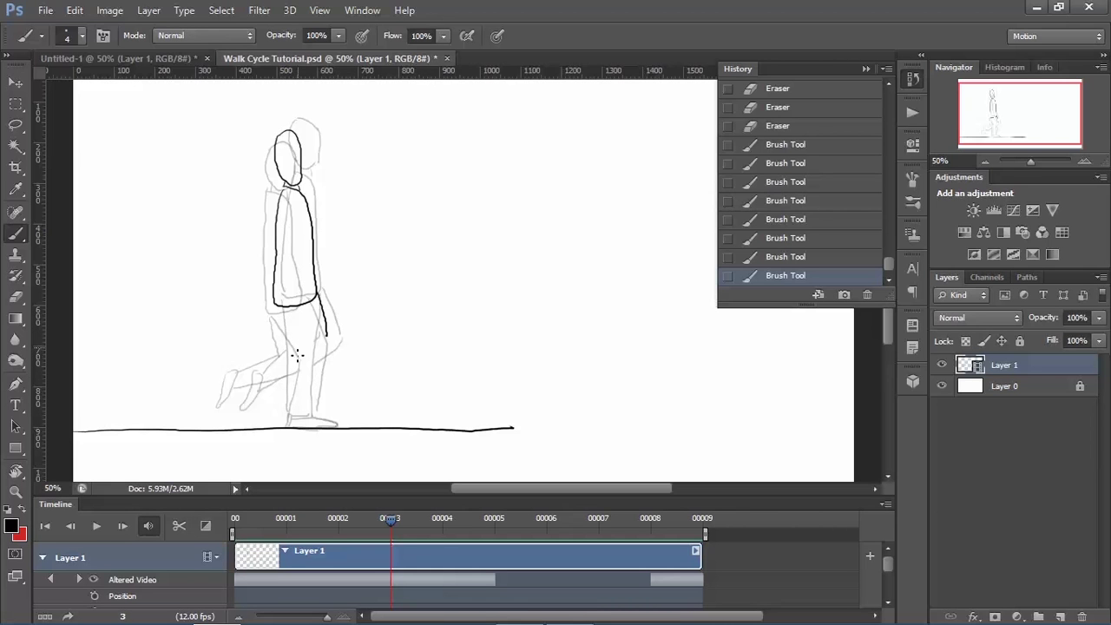
key(Right)
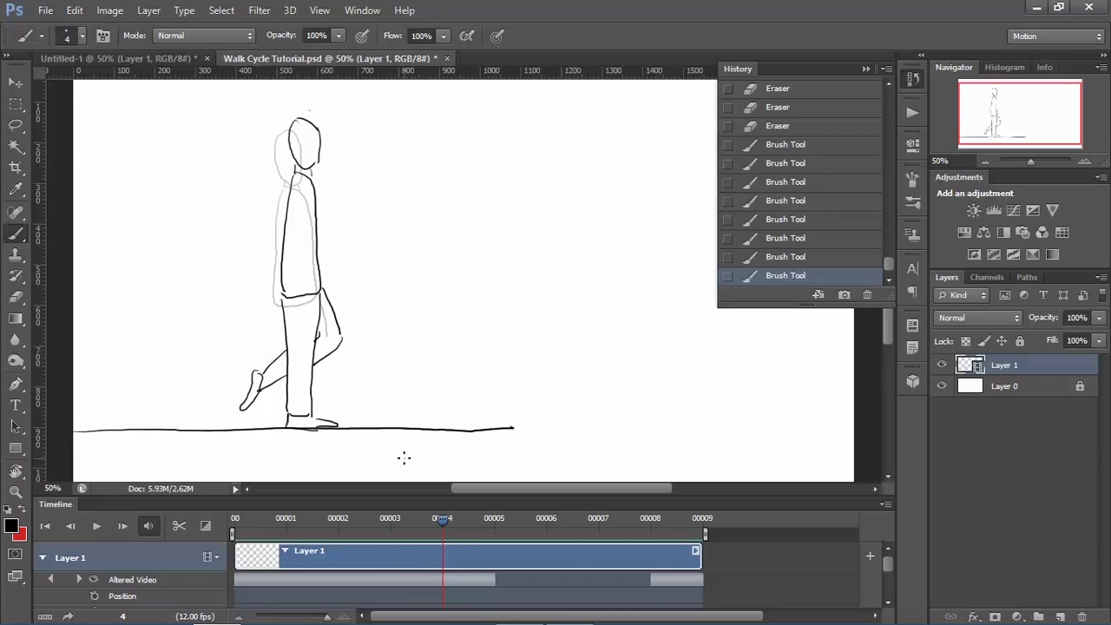
key(Left)
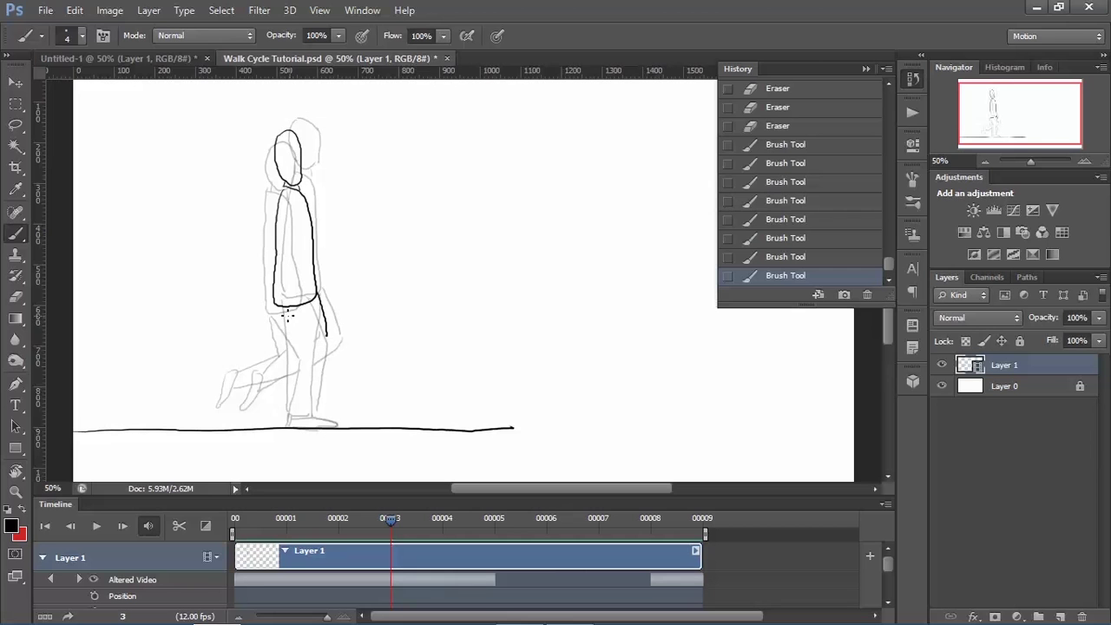
Step: Draw the frame-3 front and back legs and the curve of the lifted back foot
mouse_move(289, 357)
mouse_down()
mouse_move(323, 345)
mouse_move(324, 328)
mouse_move(311, 393)
mouse_up()
mouse_move(290, 351)
mouse_down()
mouse_move(288, 404)
mouse_move(319, 385)
mouse_move(298, 419)
mouse_move(330, 385)
mouse_move(330, 398)
mouse_move(313, 387)
mouse_move(289, 421)
mouse_move(338, 427)
mouse_up()
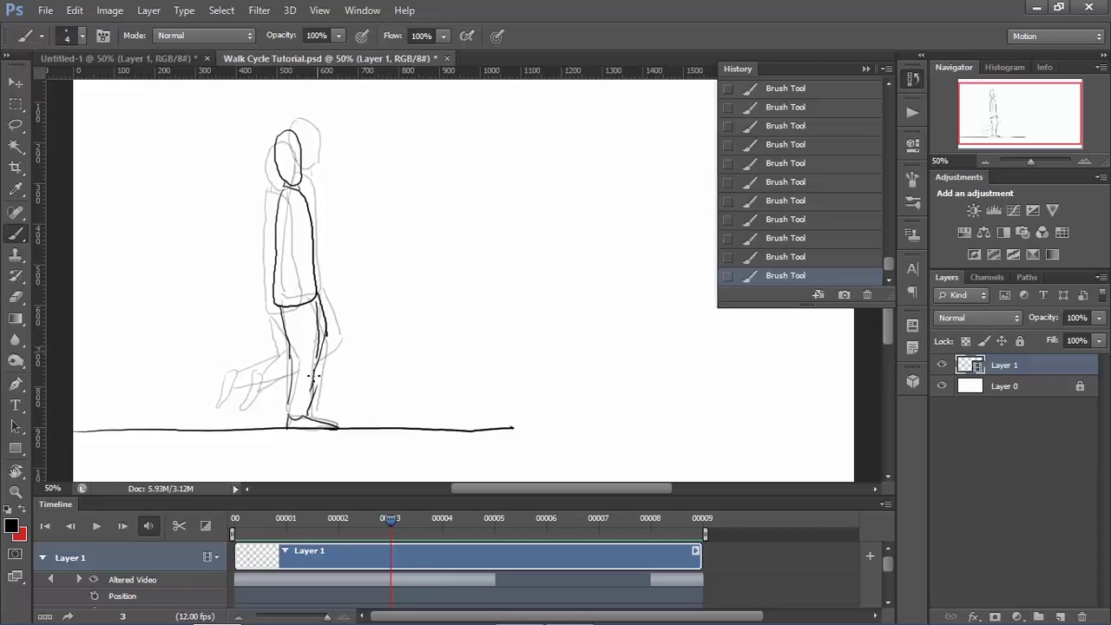
drag(313, 376, 309, 358)
click(315, 297)
mouse_move(248, 377)
mouse_down()
mouse_move(236, 402)
mouse_move(295, 356)
mouse_up()
drag(252, 388, 297, 384)
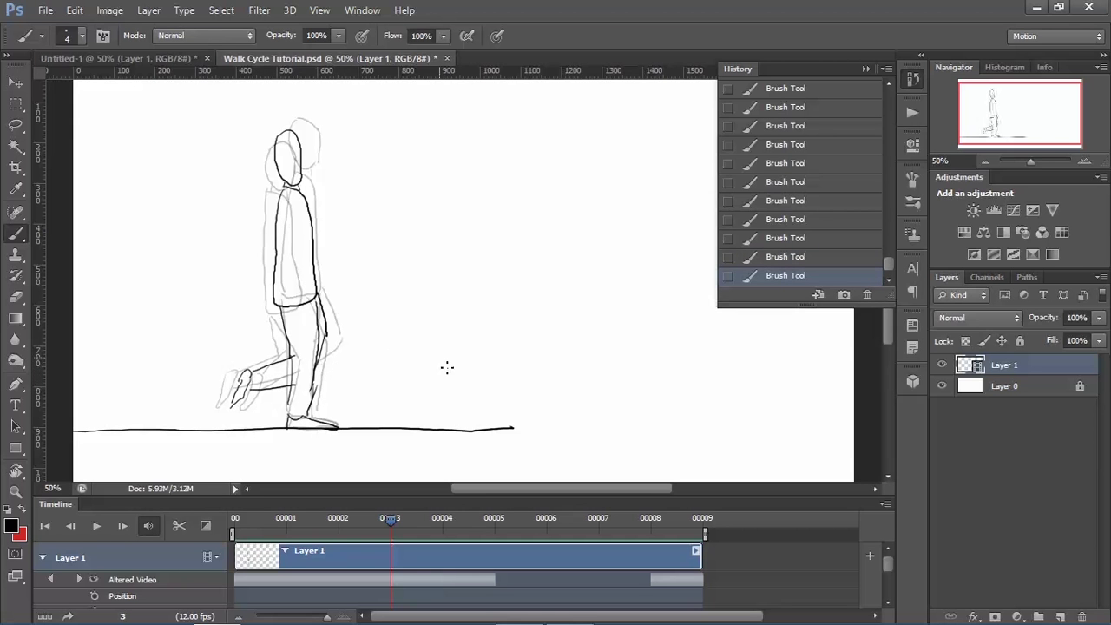
Step: Play the animation, check frames 4, 6 and 8, then switch to Chrome's walk-cycle chart
key(space)
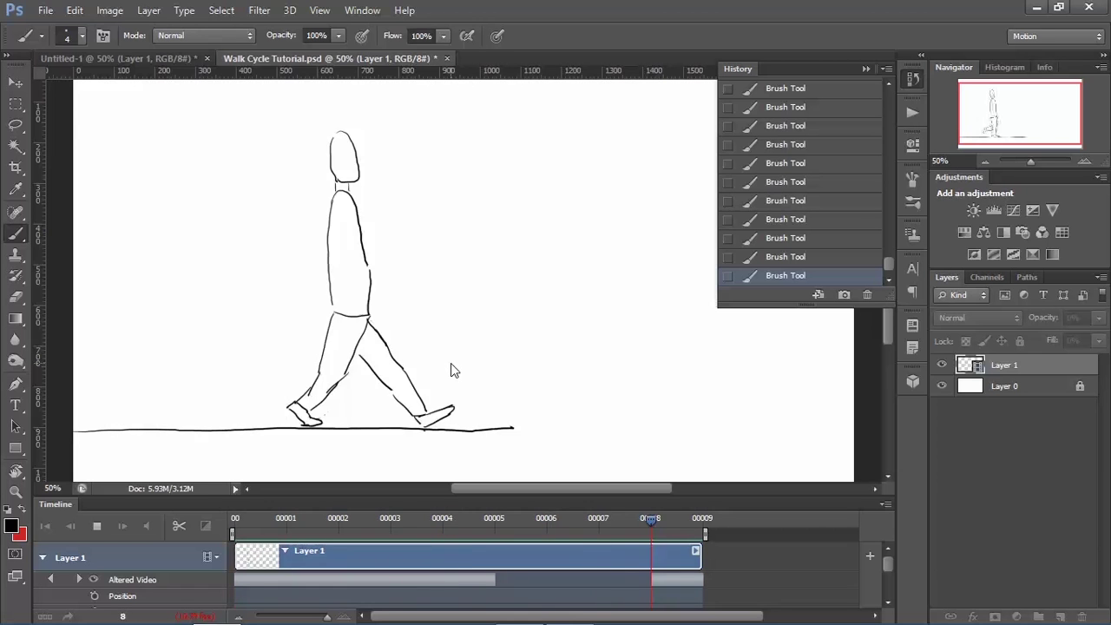
key(space)
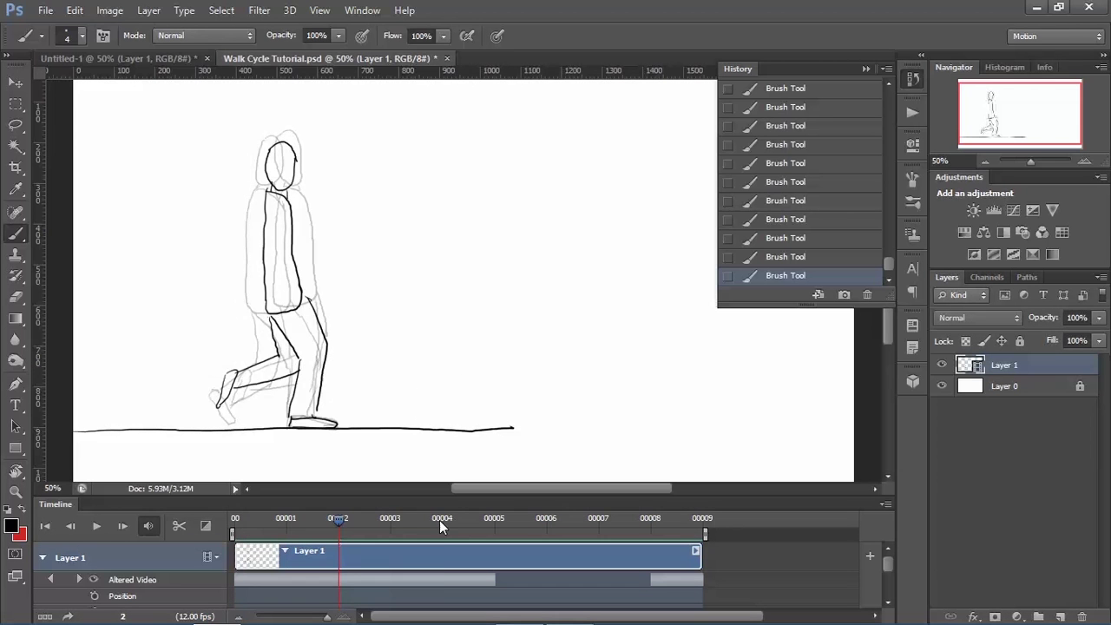
click(440, 520)
click(550, 527)
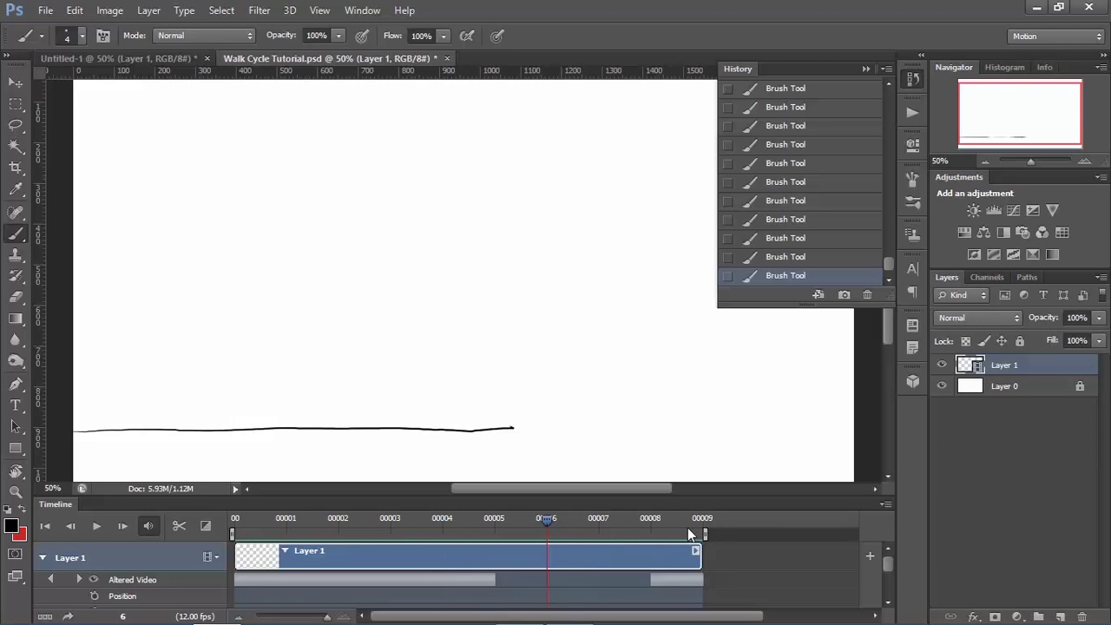
click(658, 524)
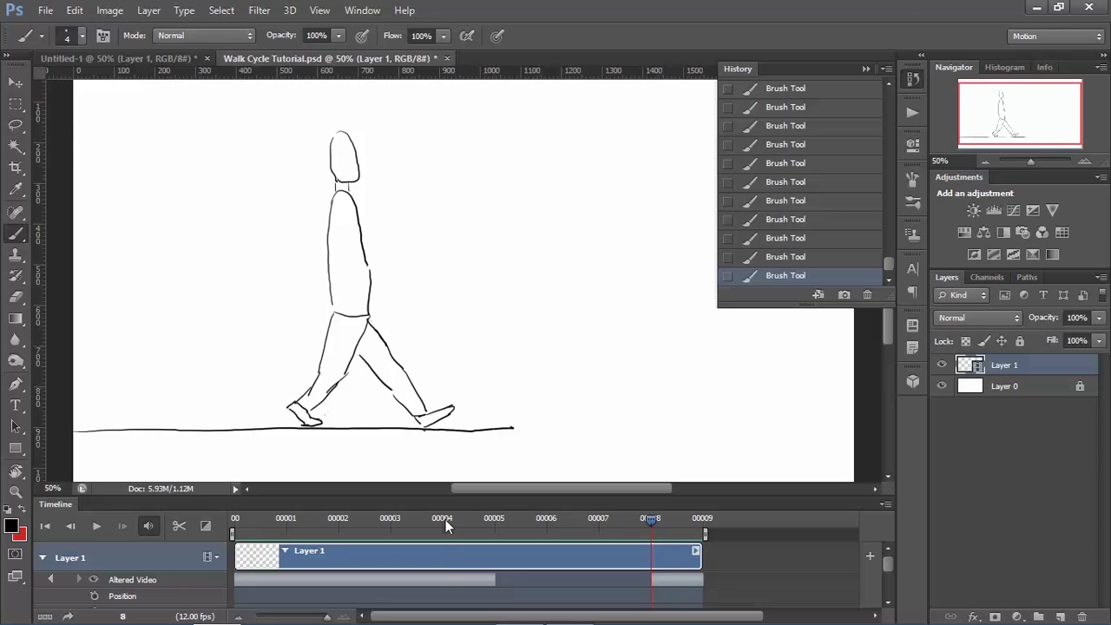
click(444, 518)
click(653, 521)
key(alt+Tab)
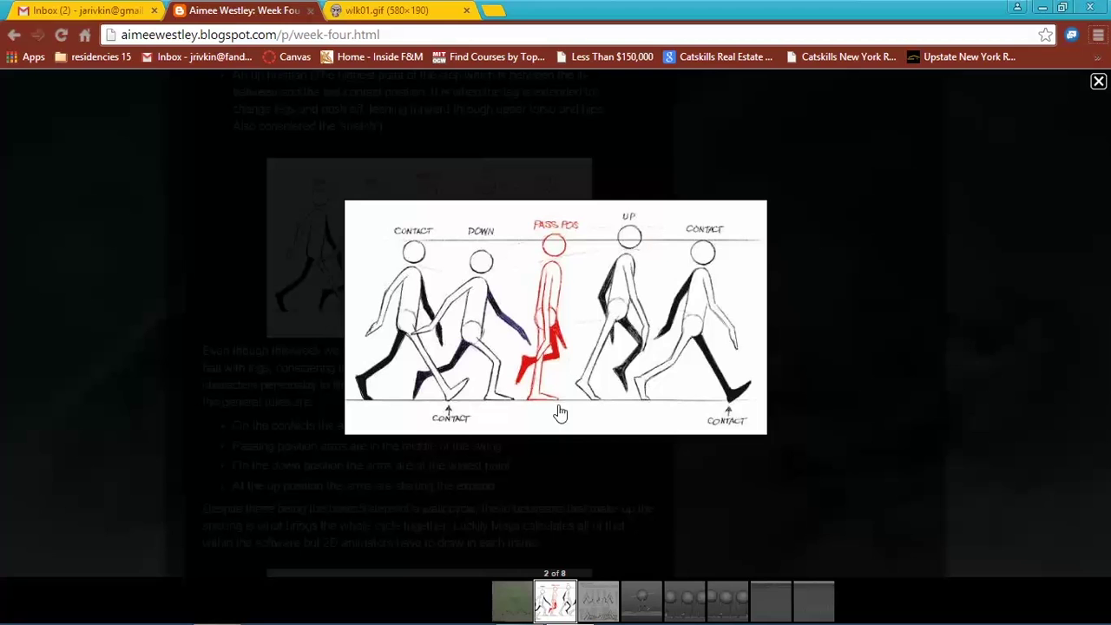
Step: Switch from the Chrome walk-cycle reference back to the Photoshop sketch with Alt+Tab
key(alt+Tab)
key(alt+Tab)
key(alt+Tab)
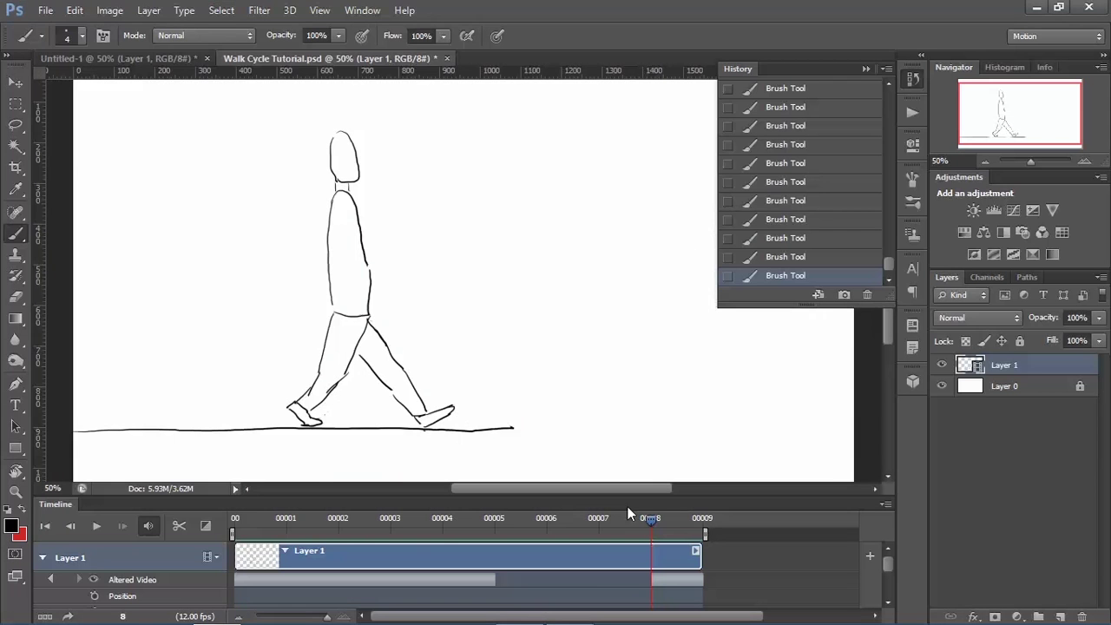
Step: Set onion skins to 2 frames before and 2 after, then go to frame 6
click(885, 504)
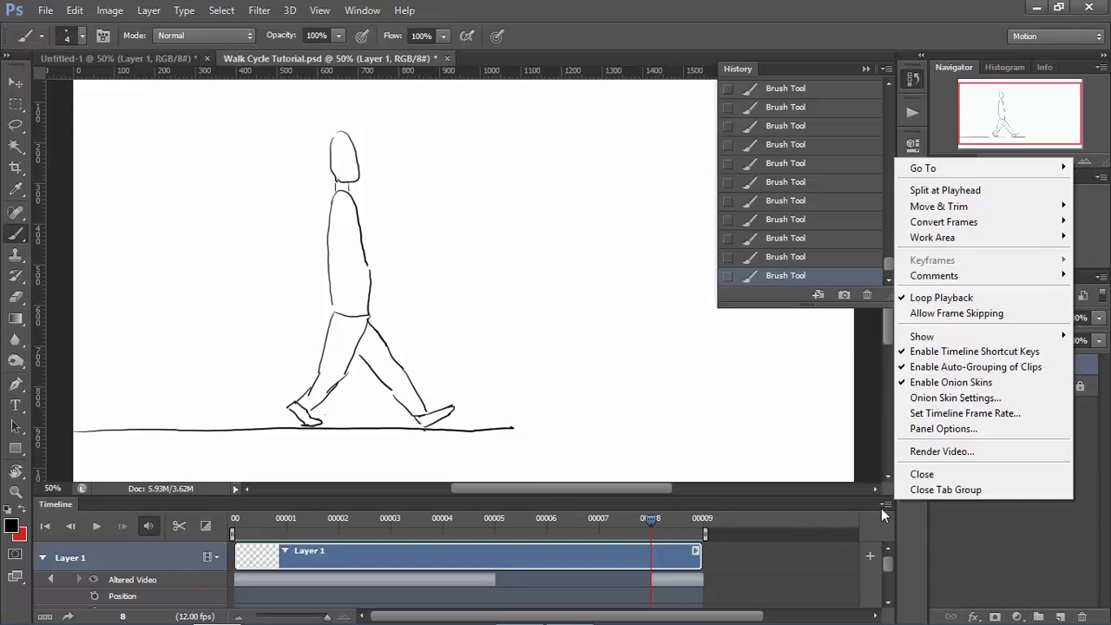
click(985, 400)
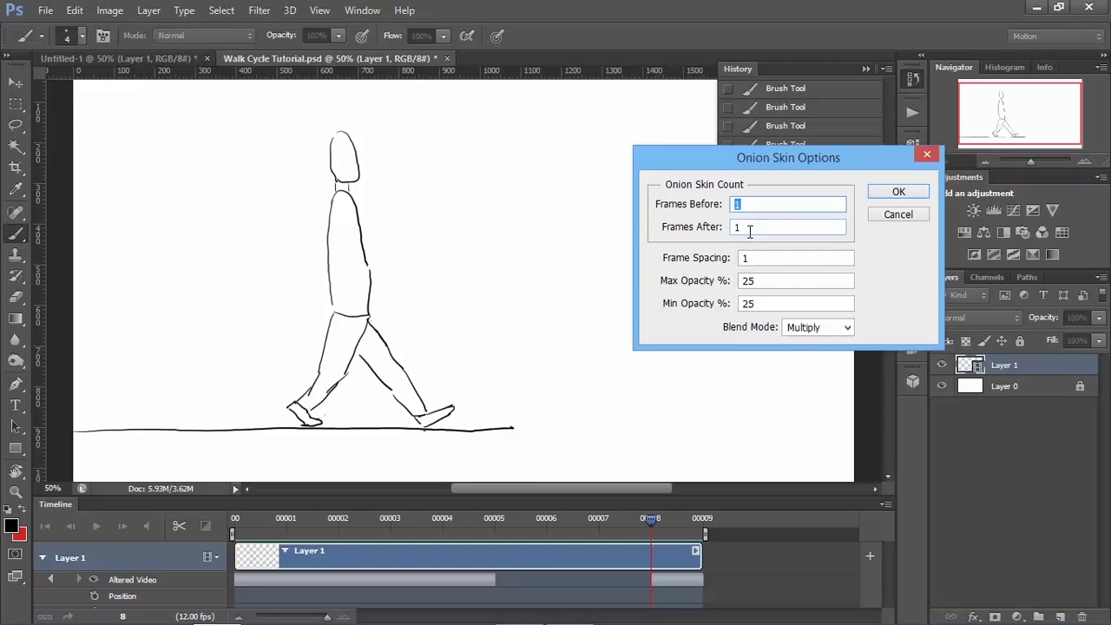
text(2)
key(Tab)
text(2)
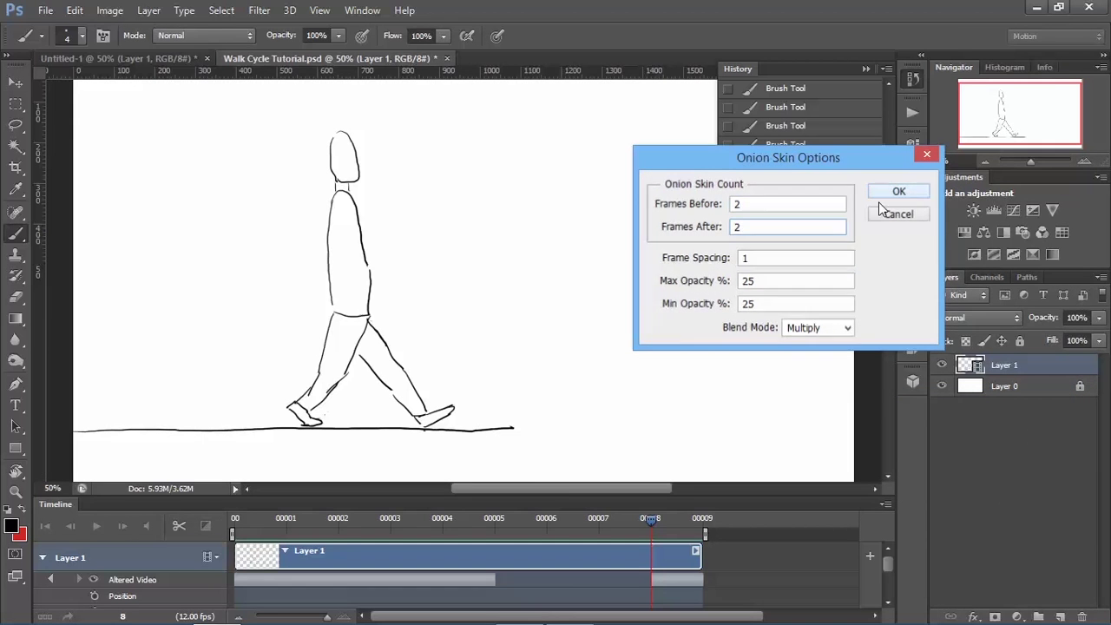
click(894, 193)
click(547, 521)
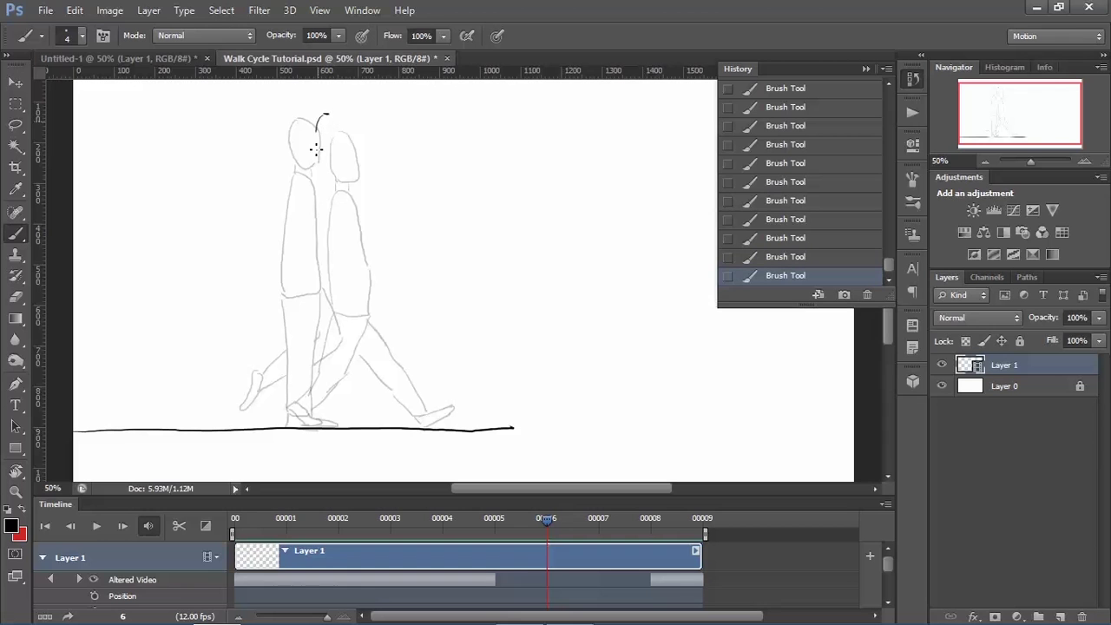
Step: On frame 6, trace the back of the head, neck, back line, left torso and front foot
mouse_move(315, 149)
mouse_down()
mouse_move(329, 112)
mouse_move(318, 165)
mouse_up()
drag(328, 168, 343, 202)
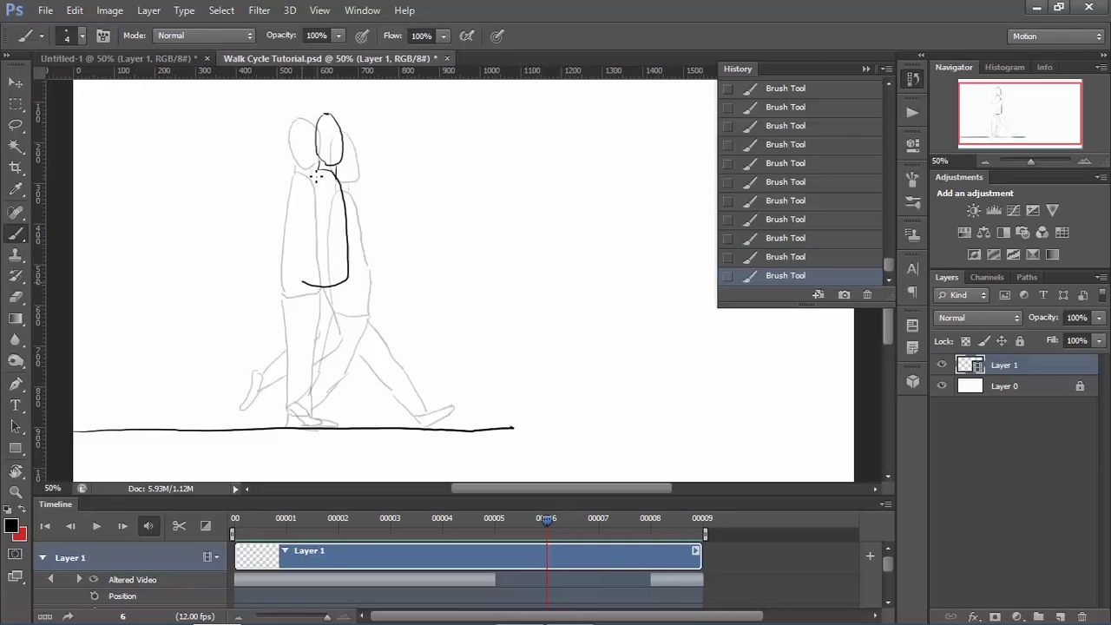
drag(304, 216, 304, 282)
mouse_move(323, 420)
mouse_down()
mouse_move(298, 409)
mouse_move(304, 416)
mouse_move(309, 396)
mouse_move(325, 424)
mouse_up()
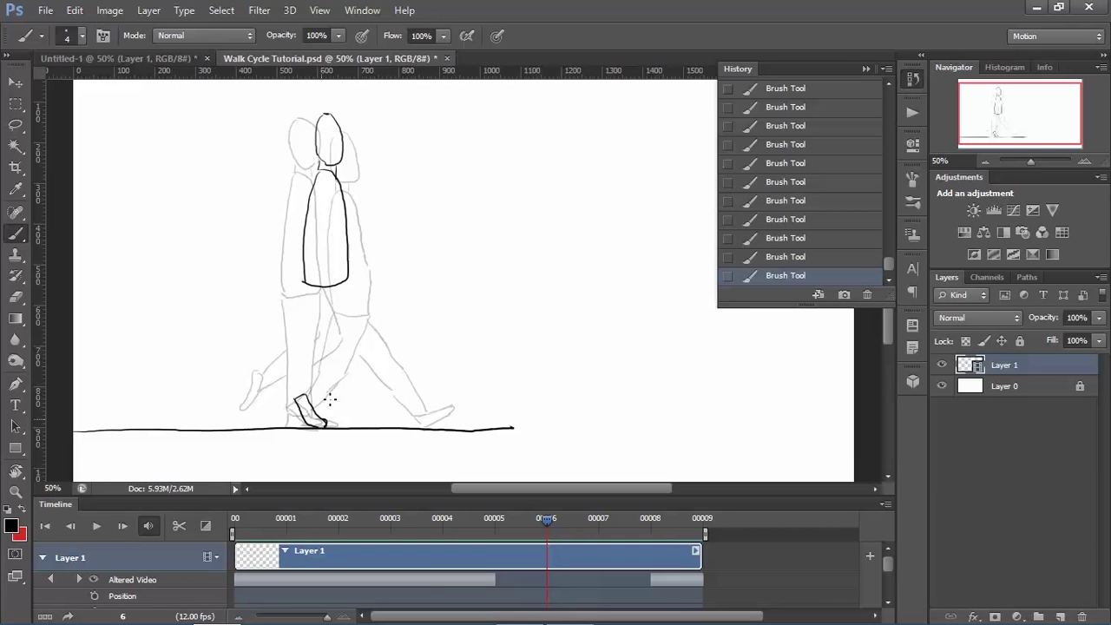
Step: Erase part of the shoe outline, touch up the lower torso and draw the front leg
key(e)
drag(319, 401, 314, 413)
key(b)
drag(305, 284, 316, 287)
drag(306, 284, 316, 358)
click(309, 287)
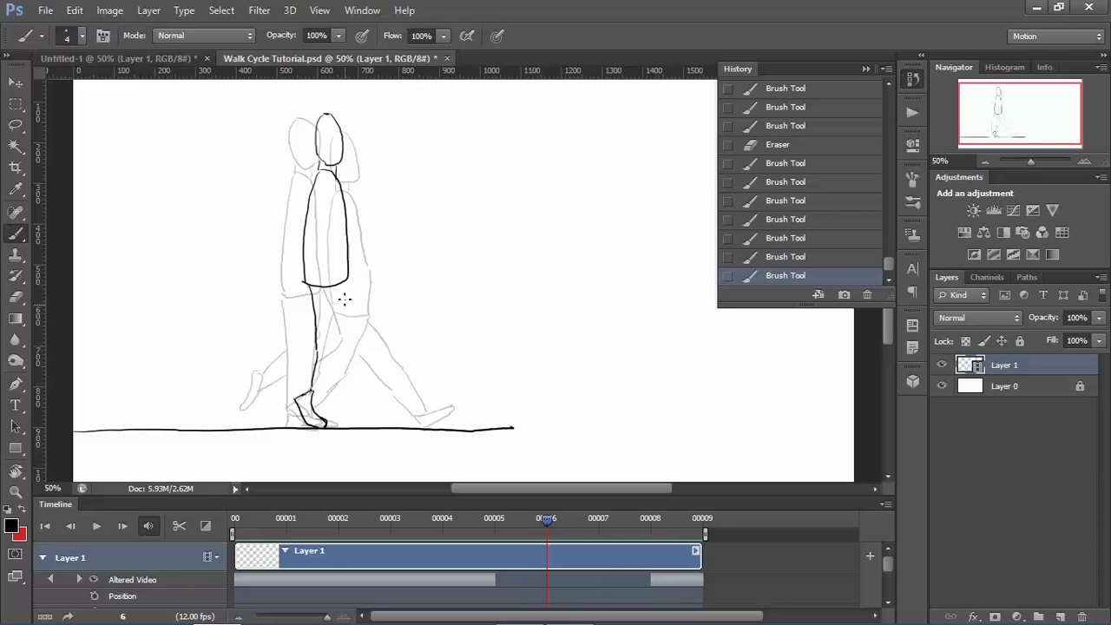
key(alt+Tab)
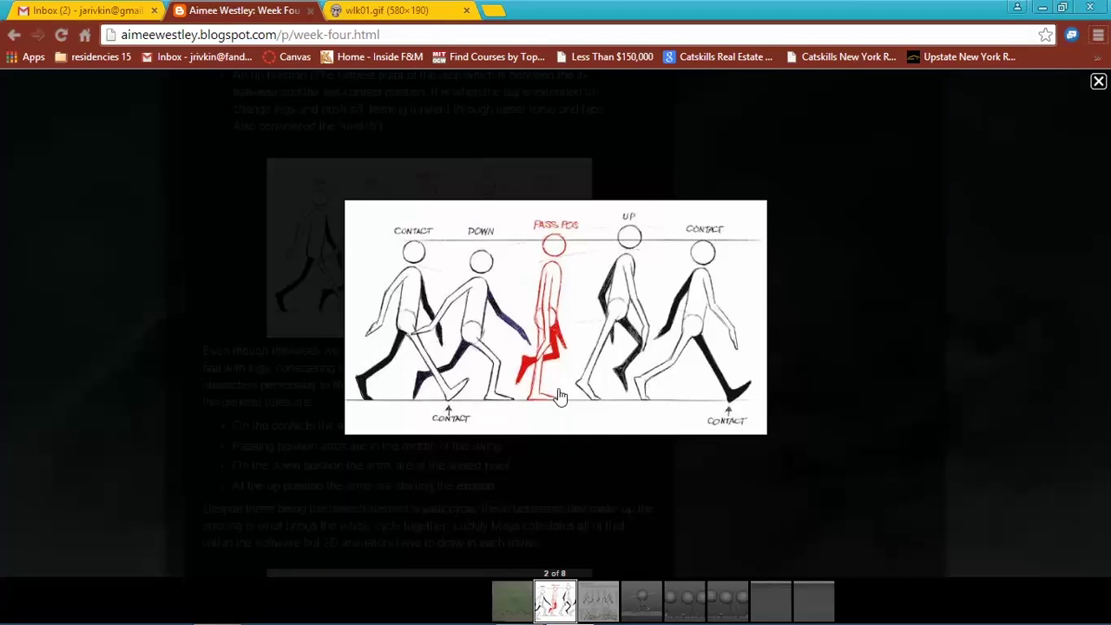
Step: Back in Photoshop, erase the rough foot lines and draw both lines of the second leg
key(alt+Tab)
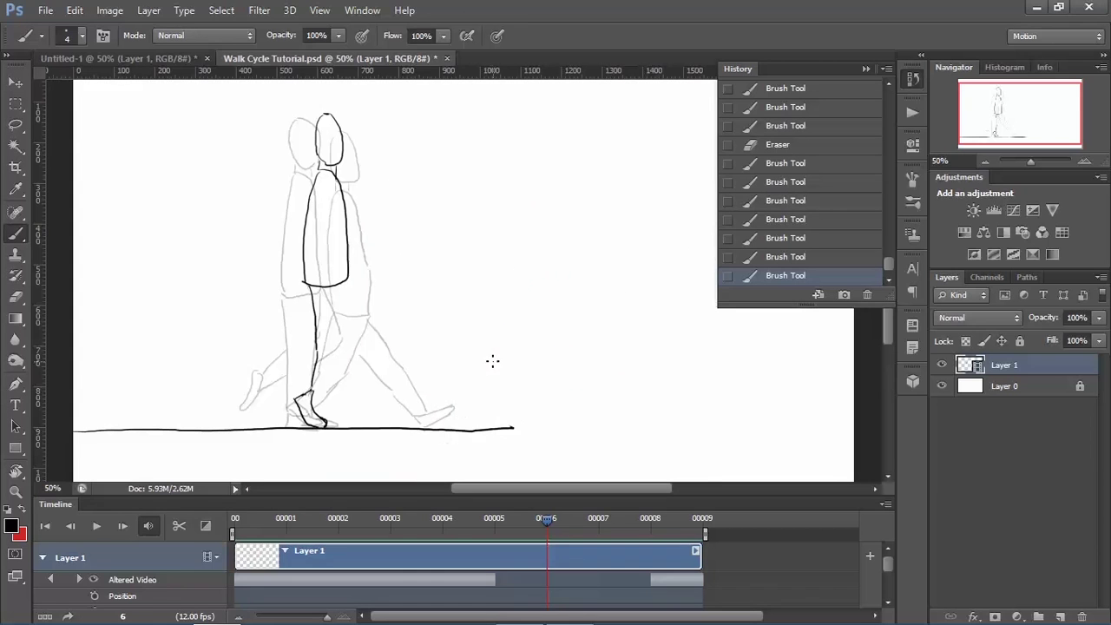
key(e)
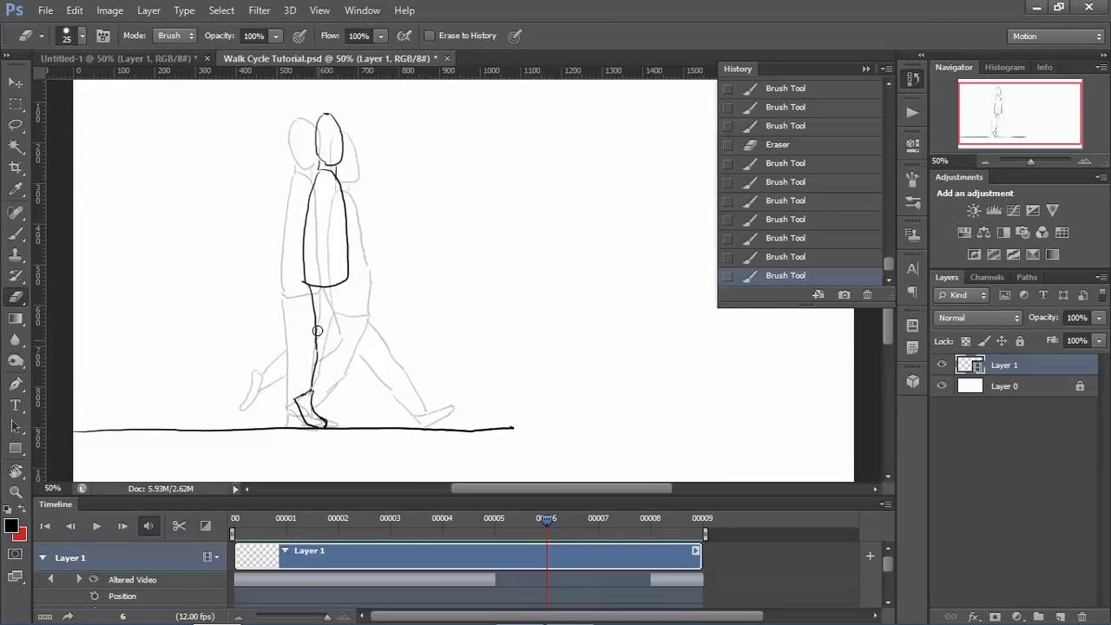
mouse_move(315, 392)
mouse_down()
mouse_move(292, 412)
mouse_move(323, 422)
mouse_up()
key(b)
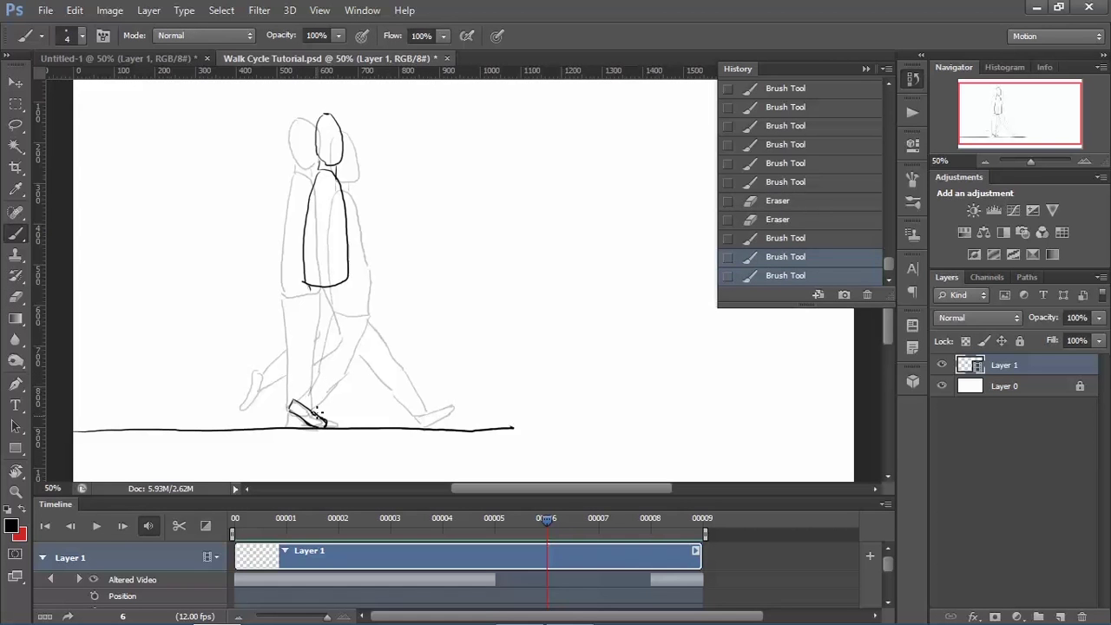
drag(311, 282, 295, 376)
mouse_move(353, 281)
mouse_down()
mouse_move(312, 411)
mouse_move(351, 290)
mouse_up()
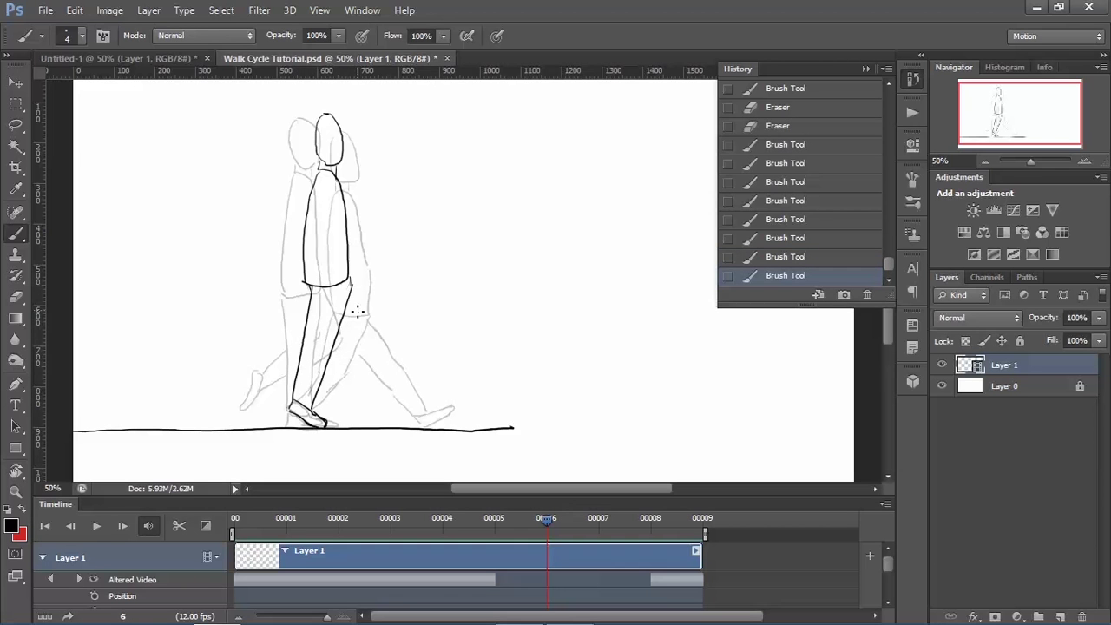
drag(354, 283, 354, 302)
drag(367, 341, 332, 372)
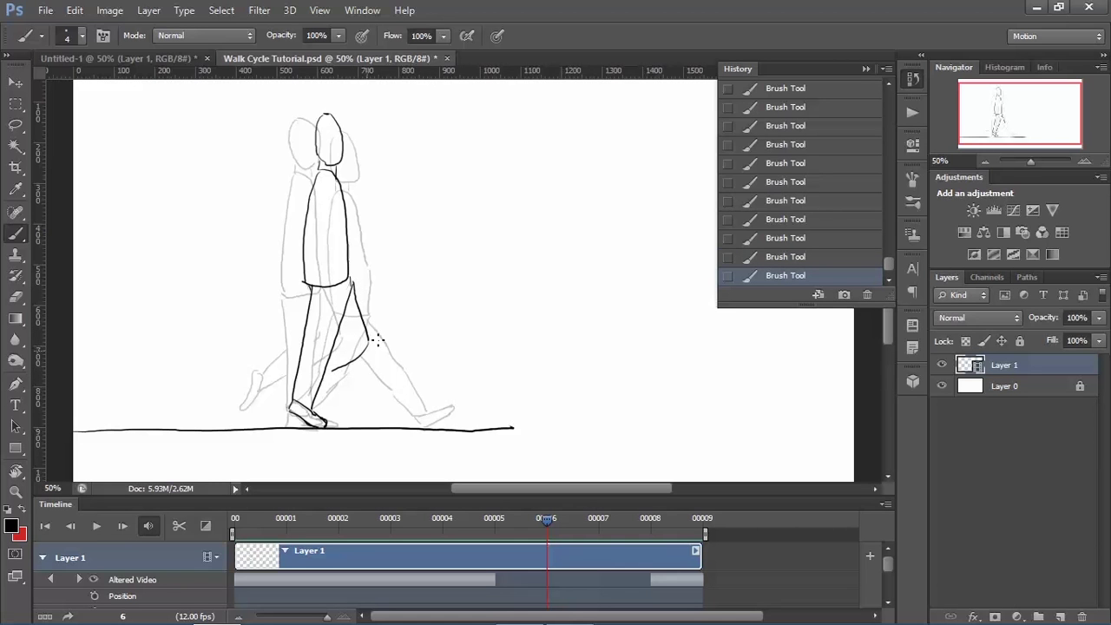
key(ctrl+z)
key(ctrl+z)
Step: Redraw the bent back knee and lower leg, erasing stray back-leg and rear-foot strokes
key(e)
mouse_move(371, 343)
mouse_down()
mouse_move(357, 300)
mouse_move(344, 363)
mouse_move(362, 301)
mouse_move(381, 293)
mouse_move(356, 284)
mouse_move(350, 300)
mouse_move(353, 288)
mouse_move(374, 334)
mouse_move(354, 289)
mouse_move(380, 330)
mouse_move(372, 375)
mouse_up()
key(b)
key(e)
key(b)
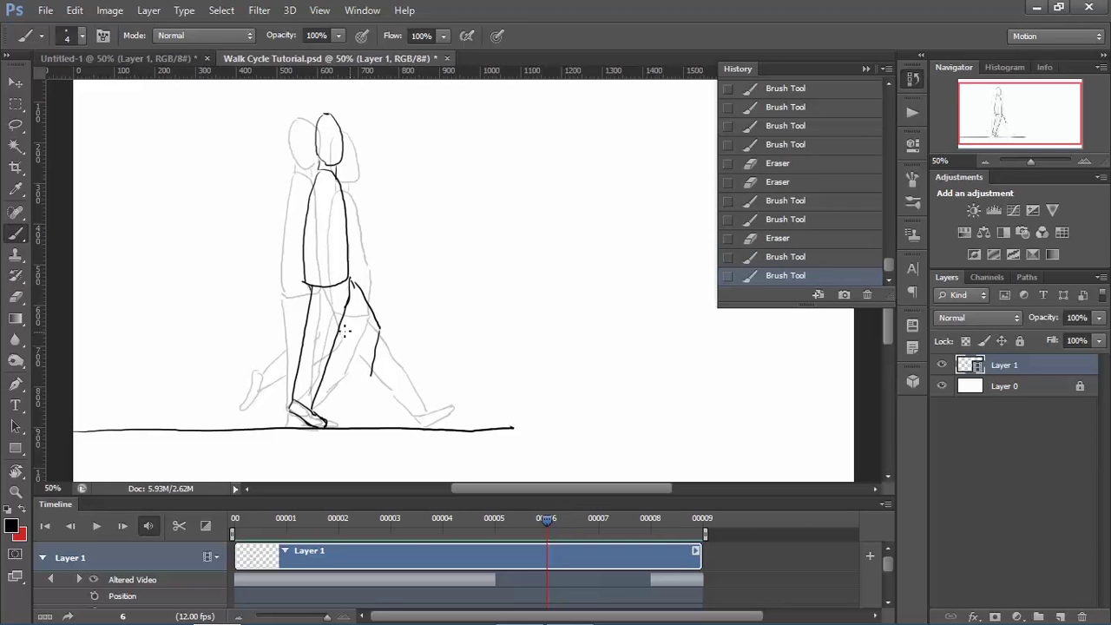
mouse_move(347, 337)
mouse_down()
mouse_move(356, 347)
mouse_move(346, 379)
mouse_move(359, 388)
mouse_move(348, 387)
mouse_move(388, 390)
mouse_up()
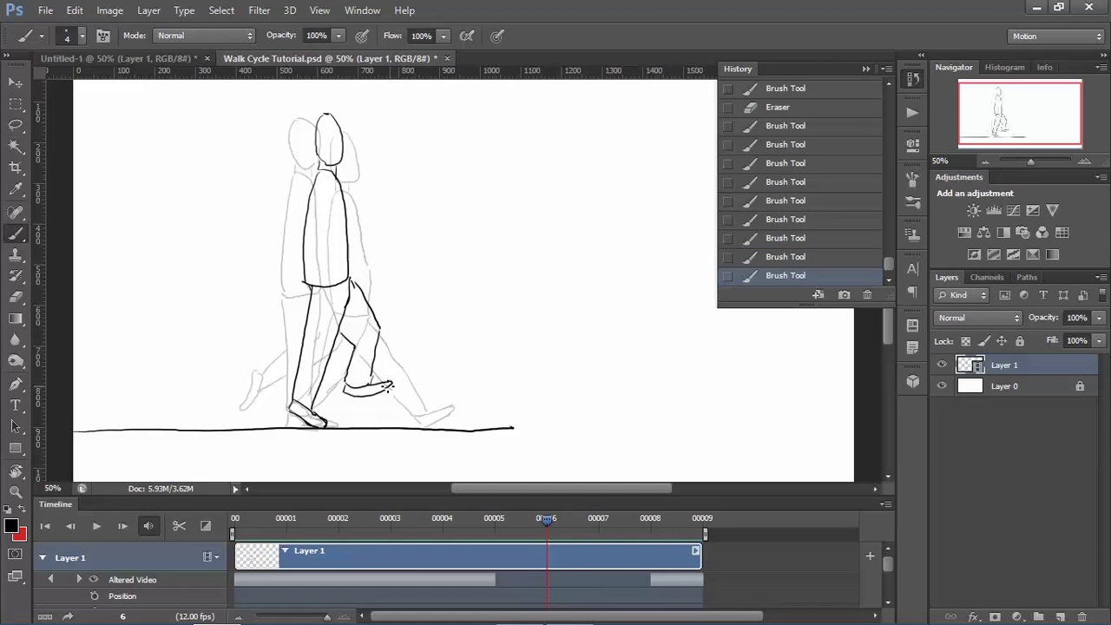
key(e)
mouse_move(391, 382)
mouse_down()
mouse_move(360, 397)
mouse_move(350, 389)
mouse_move(382, 384)
mouse_move(361, 385)
mouse_move(386, 345)
mouse_move(361, 387)
mouse_move(364, 379)
mouse_move(344, 392)
mouse_move(388, 378)
mouse_move(340, 387)
mouse_move(349, 398)
mouse_move(367, 383)
mouse_move(340, 384)
mouse_move(364, 408)
mouse_up()
key(b)
key(e)
key(b)
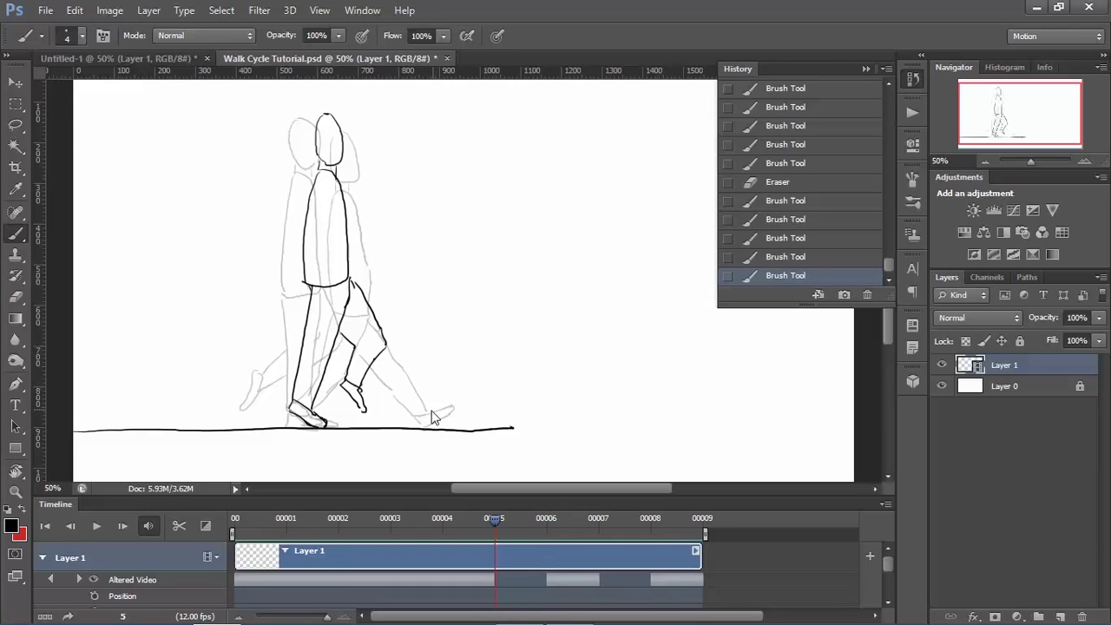
Step: Step back to frame 5 and toggle automatic clip grouping off and back on
key(Left)
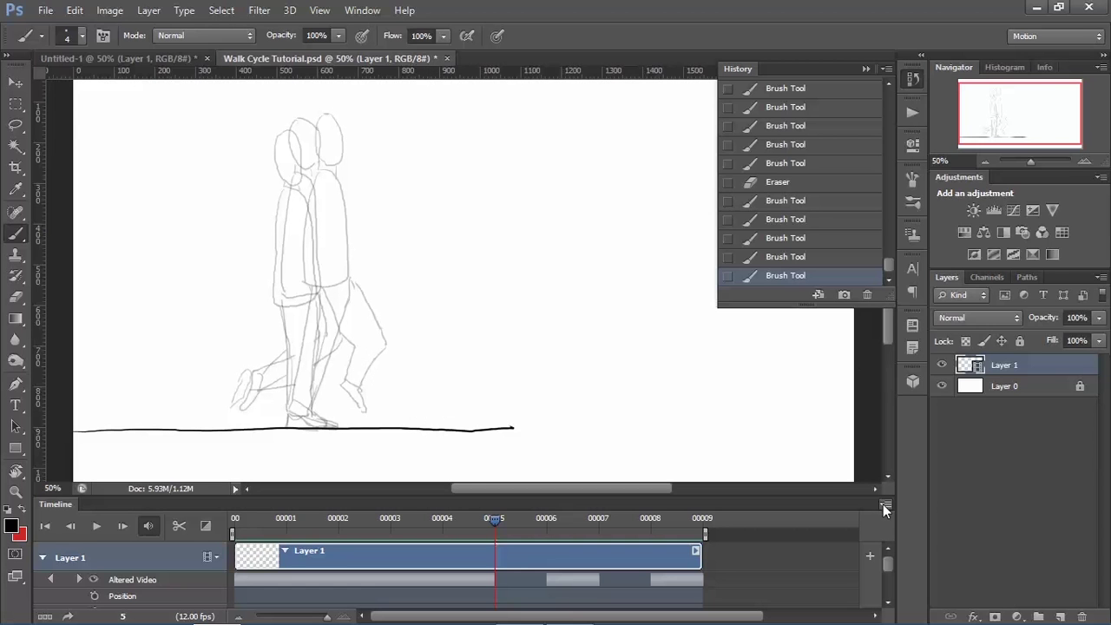
click(884, 505)
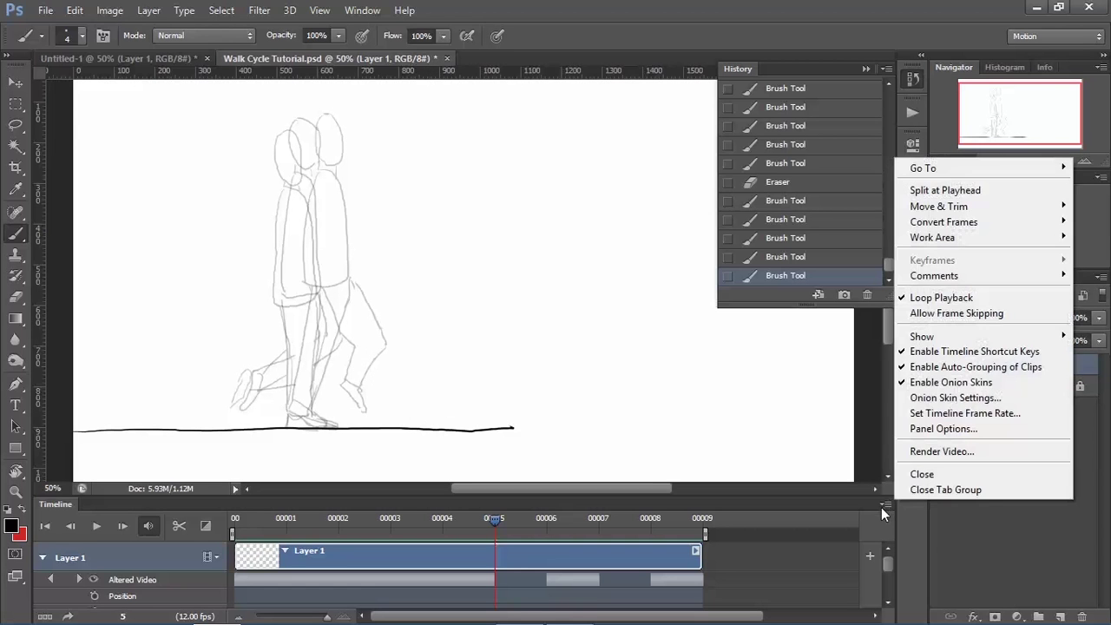
click(970, 369)
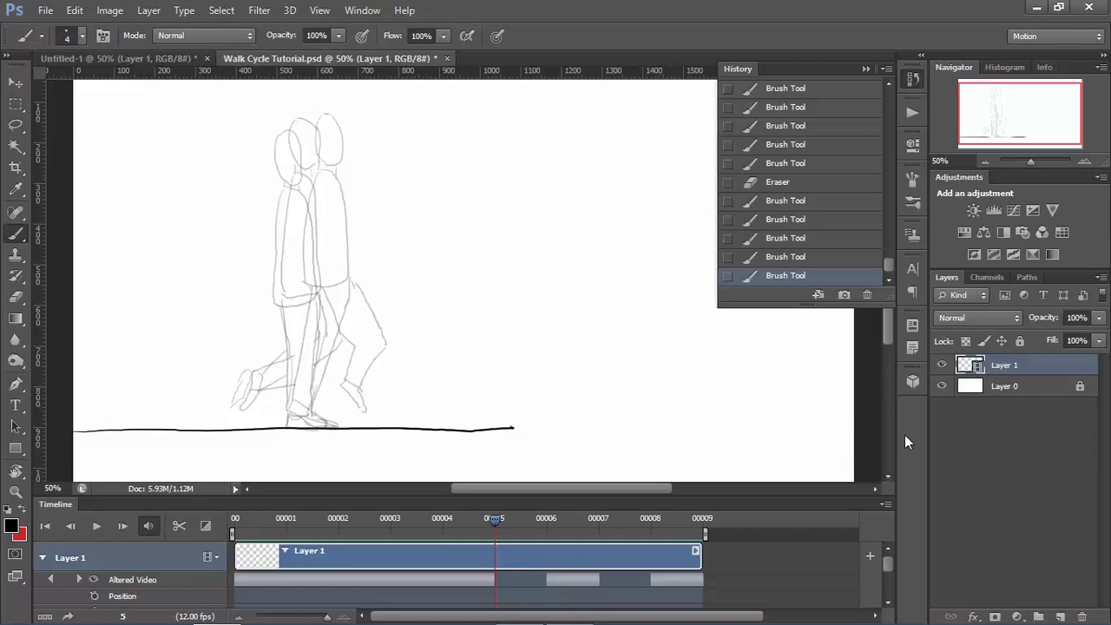
click(885, 505)
click(945, 372)
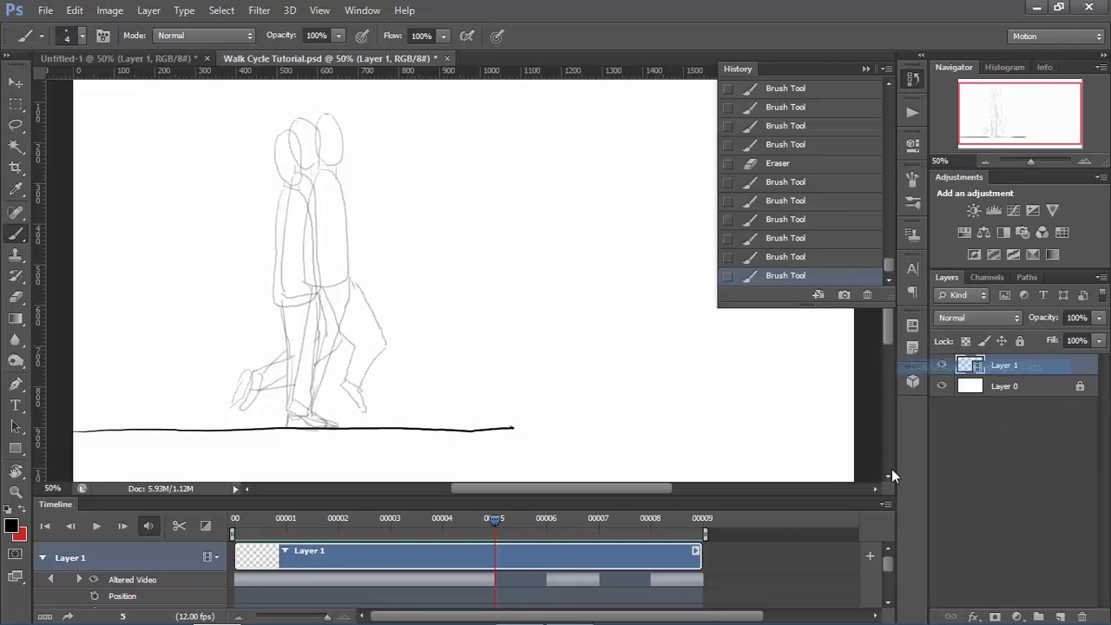
Step: Reduce onion skins to 1 frame before and 1 frame after
click(886, 504)
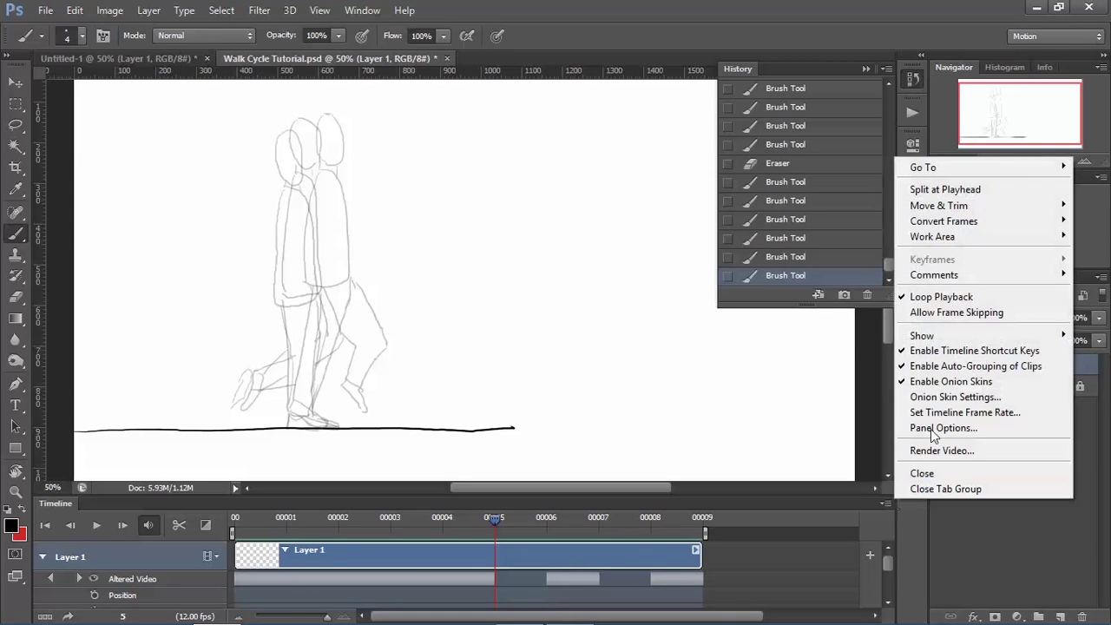
click(948, 398)
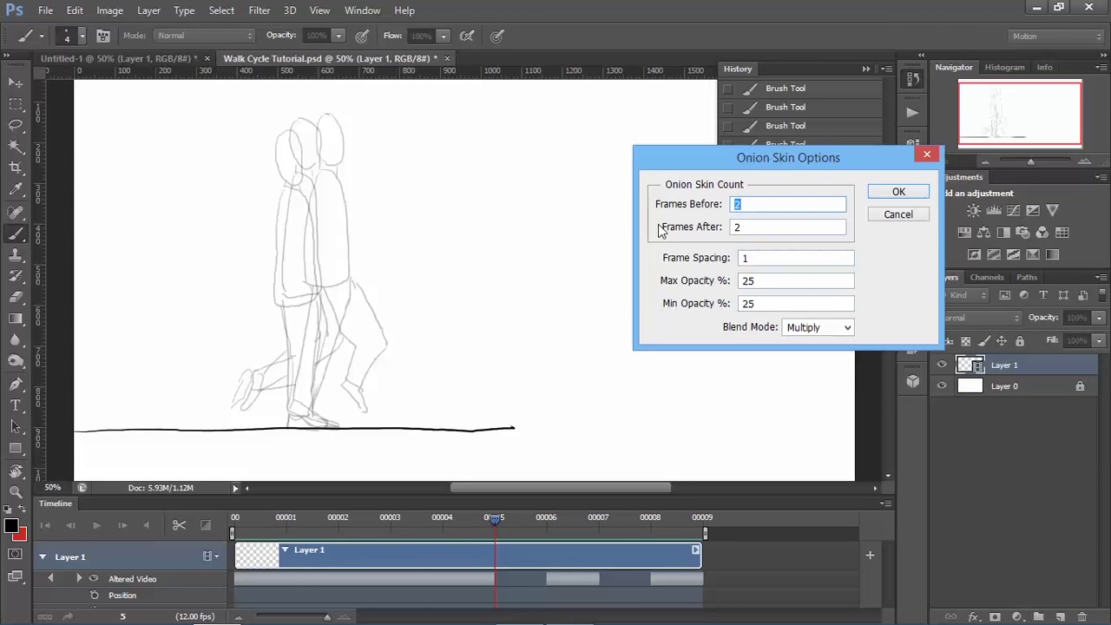
text(1)
double_click(738, 227)
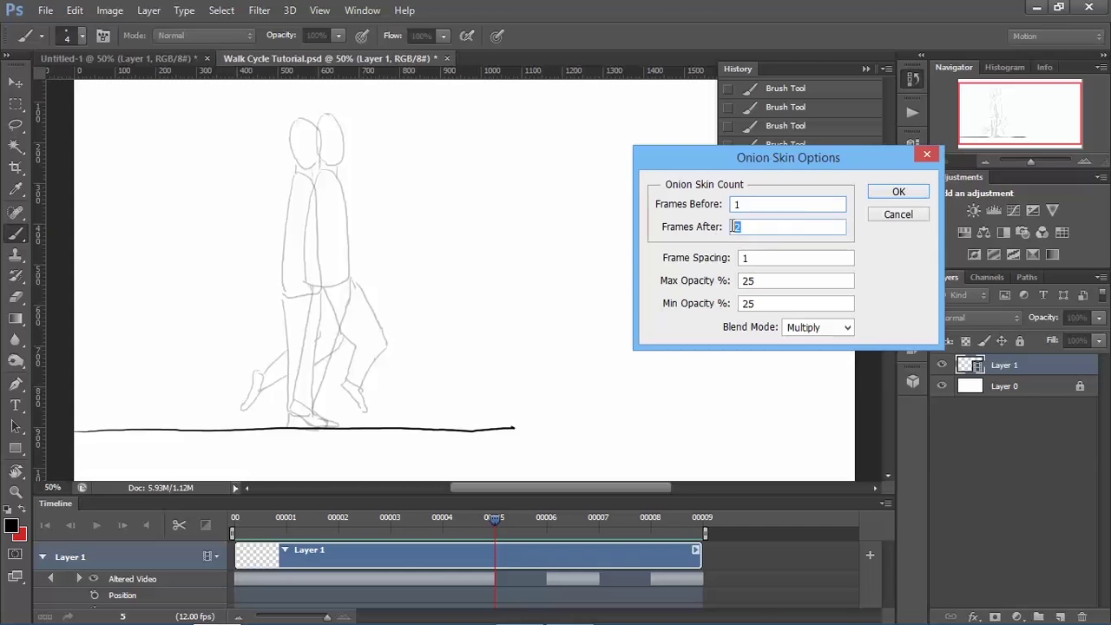
text(1)
click(892, 193)
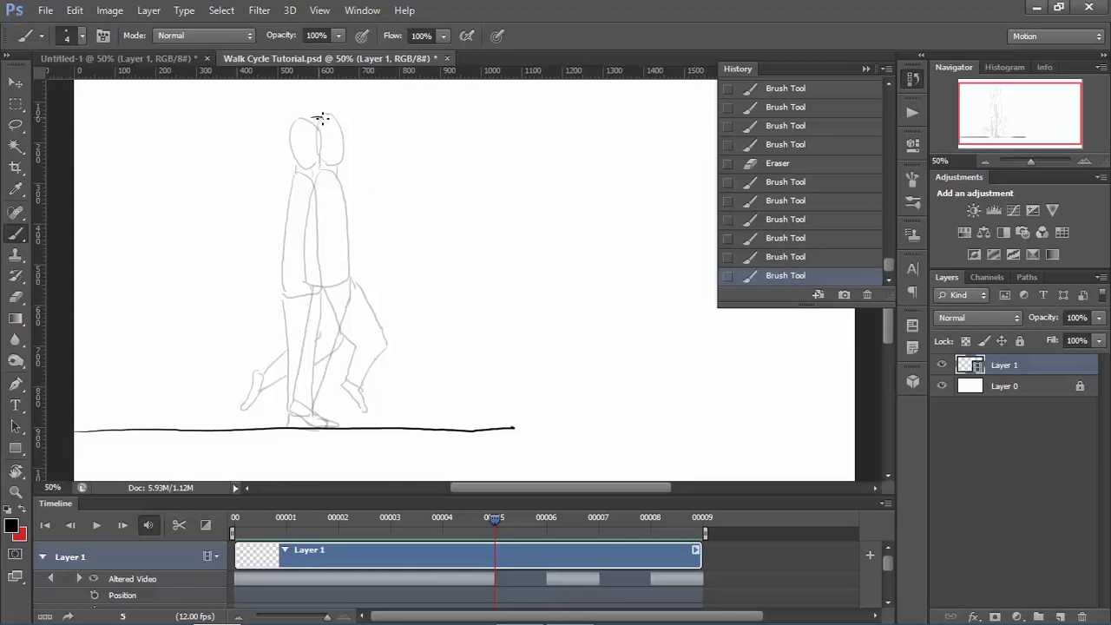
Step: On frame 5, ink the head outline, redrawing its left side, then the back and front of the torso
mouse_move(322, 116)
mouse_down()
mouse_move(311, 118)
mouse_move(323, 123)
mouse_up()
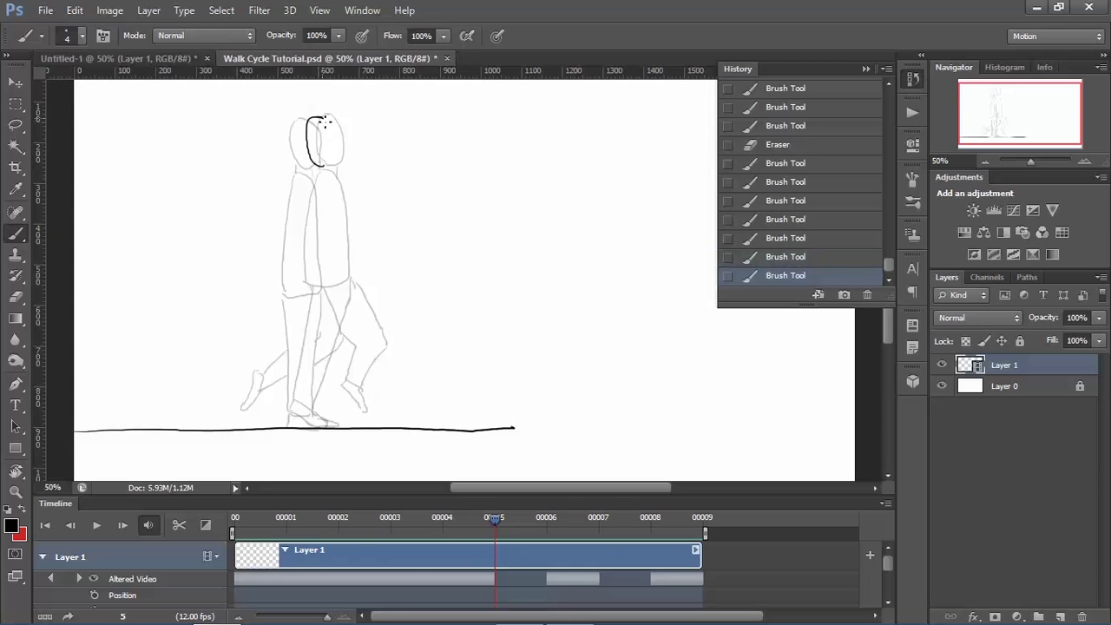
drag(328, 162, 320, 166)
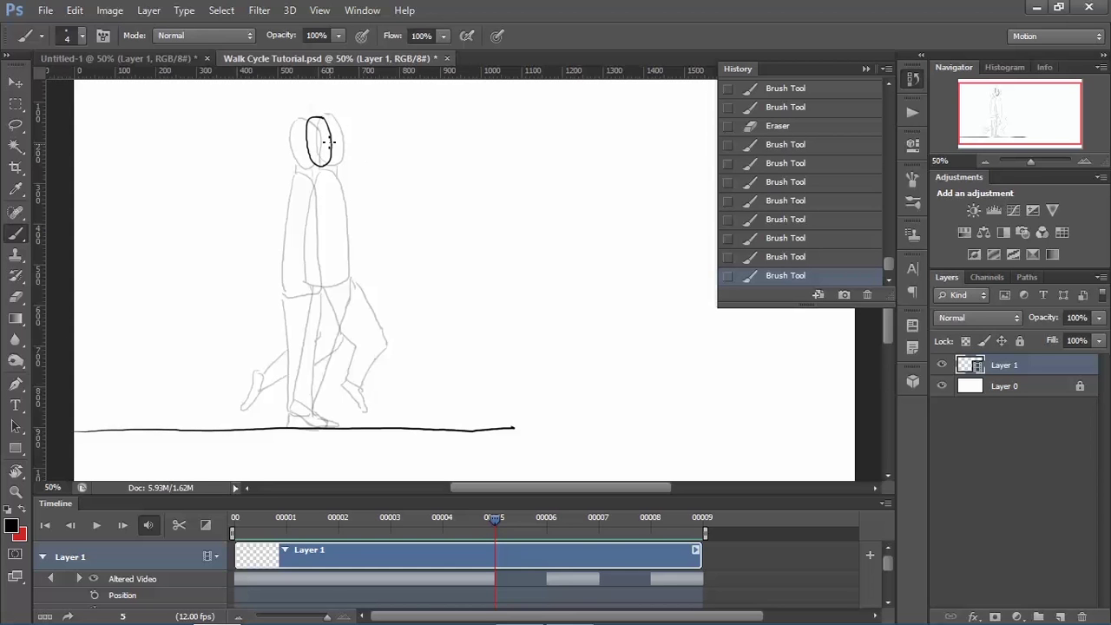
key(e)
mouse_move(313, 127)
mouse_down()
mouse_move(309, 158)
mouse_move(302, 139)
mouse_move(311, 174)
mouse_move(334, 169)
mouse_up()
key(b)
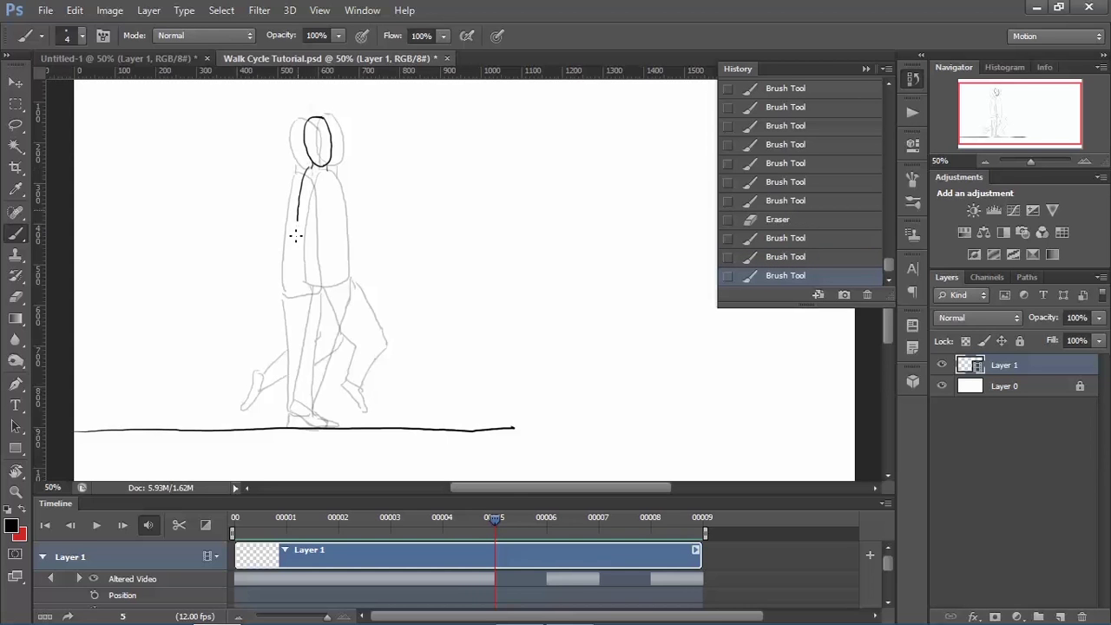
mouse_move(295, 235)
mouse_down()
mouse_move(296, 290)
mouse_move(333, 283)
mouse_up()
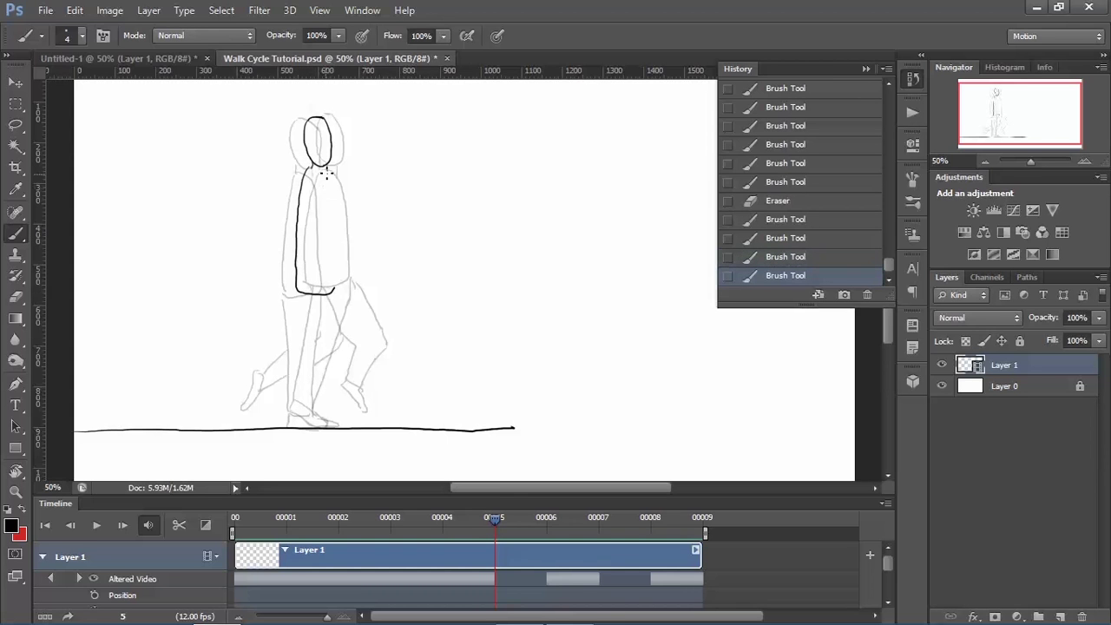
mouse_move(323, 167)
mouse_down()
mouse_move(338, 209)
mouse_move(336, 292)
mouse_up()
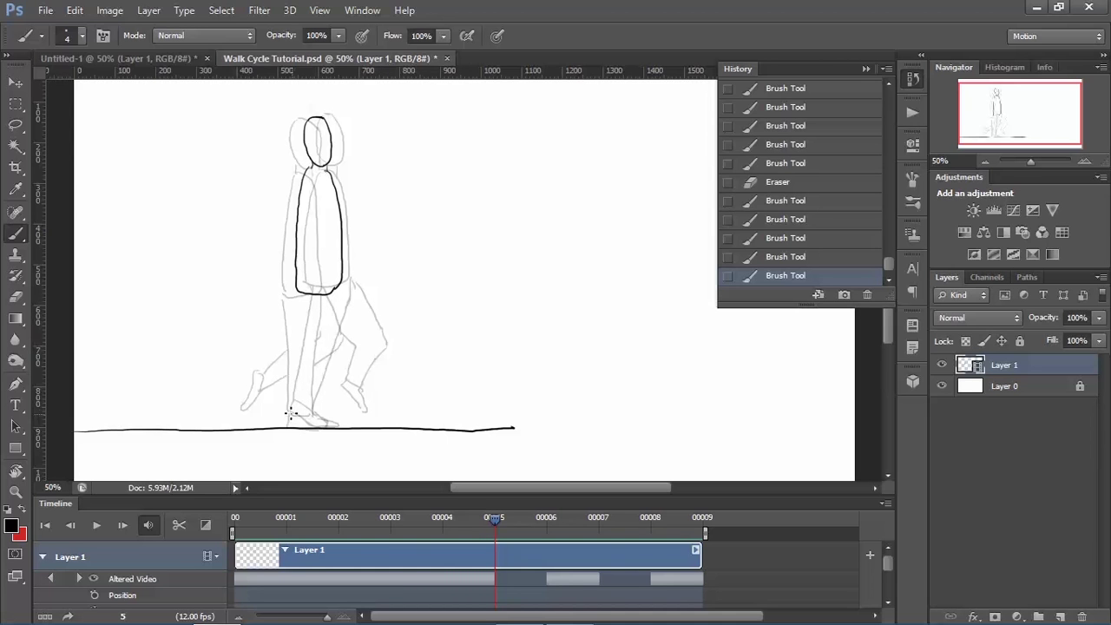
Step: Ink both legs from the torso down to the feet, including the back leg's front edge
mouse_move(288, 408)
mouse_down()
mouse_move(290, 421)
mouse_move(323, 429)
mouse_up()
drag(302, 297, 289, 413)
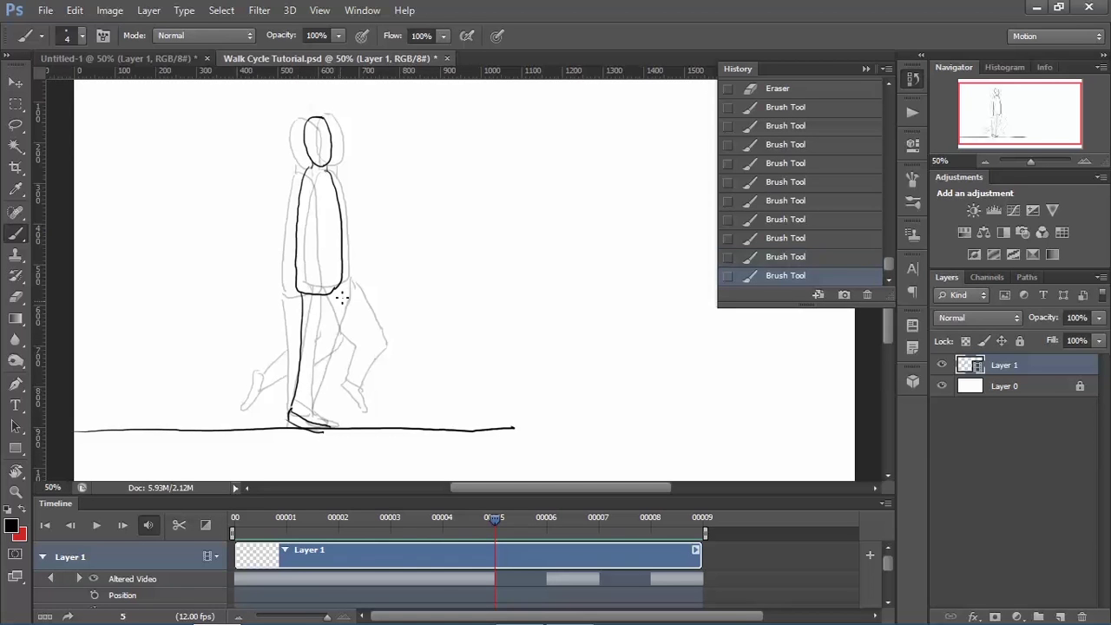
drag(328, 348, 316, 420)
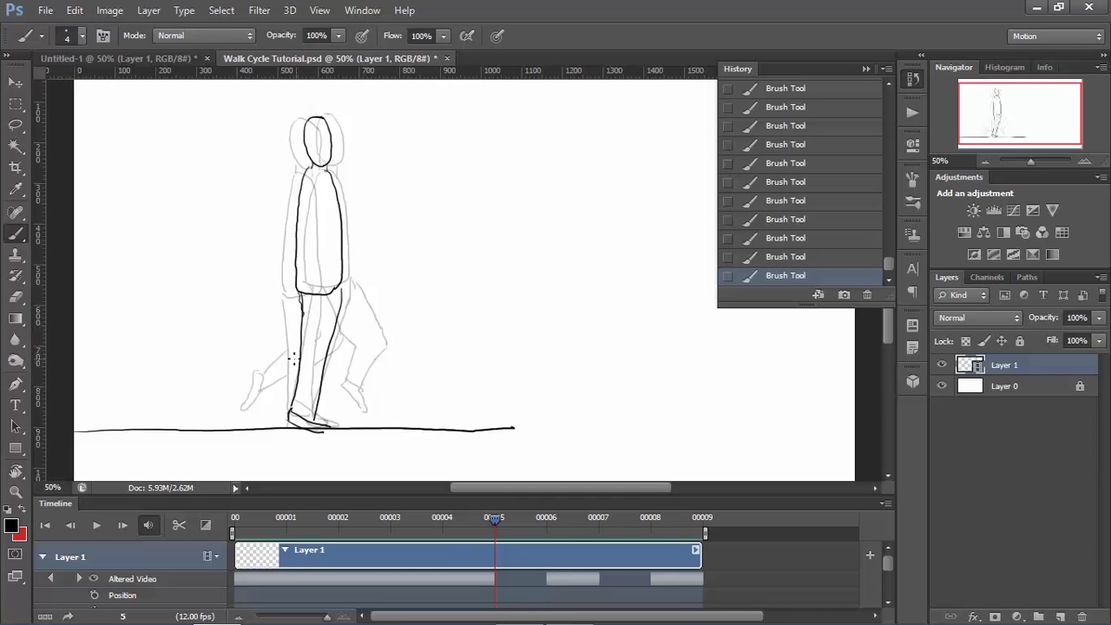
mouse_move(289, 358)
mouse_down()
mouse_move(280, 390)
mouse_move(295, 357)
mouse_move(326, 369)
mouse_move(355, 360)
mouse_up()
drag(346, 286, 370, 326)
mouse_move(369, 326)
mouse_down()
mouse_move(354, 353)
mouse_move(362, 347)
mouse_move(342, 319)
mouse_move(355, 342)
mouse_move(370, 324)
mouse_move(347, 359)
mouse_up()
Step: Clean up and redraw the lower back-leg lines near the knee
key(e)
key(v)
key(b)
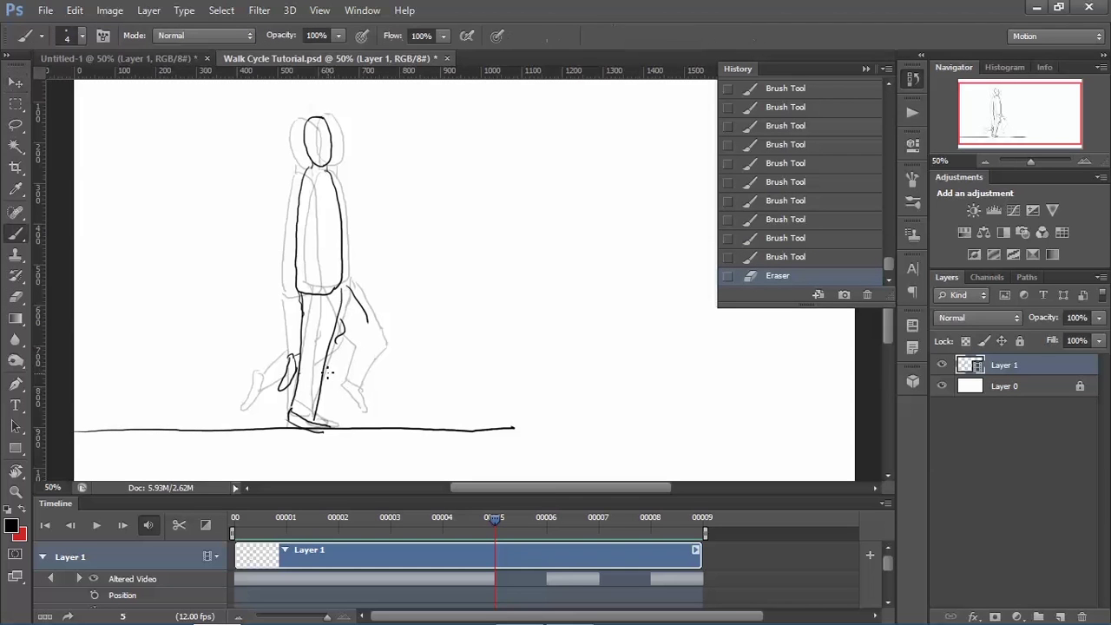
mouse_move(328, 372)
mouse_down()
mouse_move(371, 333)
mouse_move(371, 349)
mouse_up()
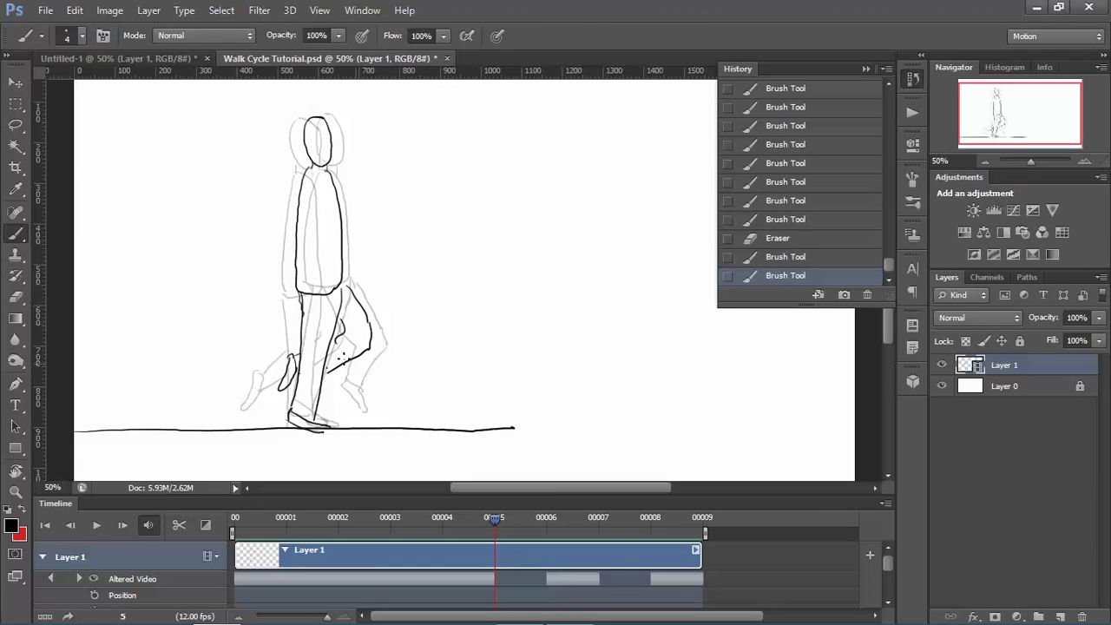
mouse_move(337, 344)
mouse_down()
mouse_move(336, 371)
mouse_move(372, 346)
mouse_up()
key(e)
key(b)
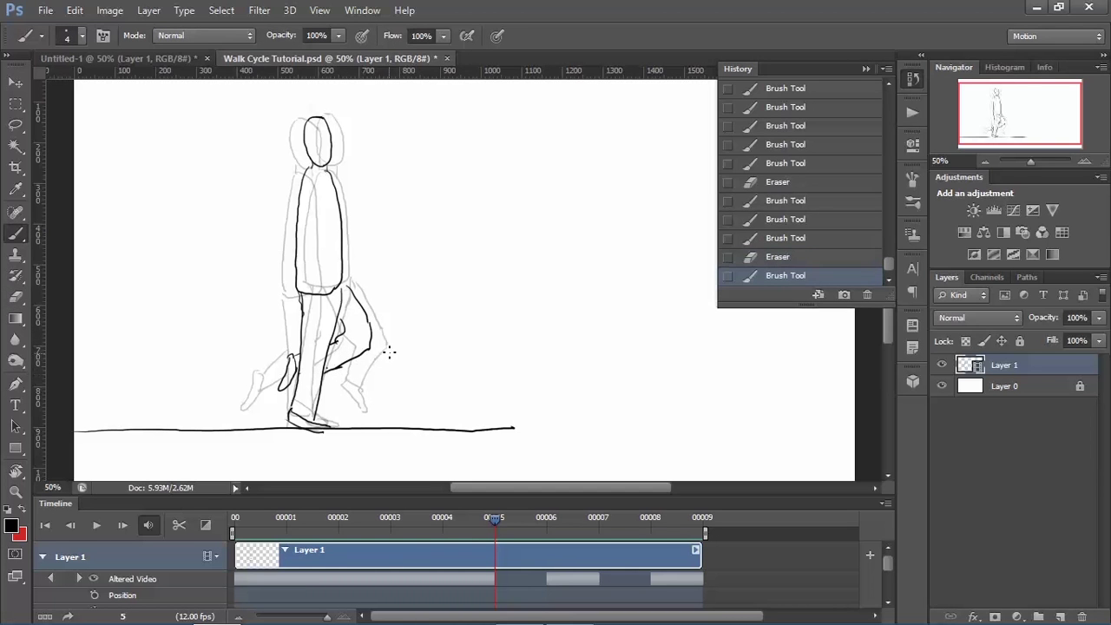
key(Left)
Step: Compare neighbouring frames, then erase leftover sketch and stray knee lines around frame 6's back leg
key(Right)
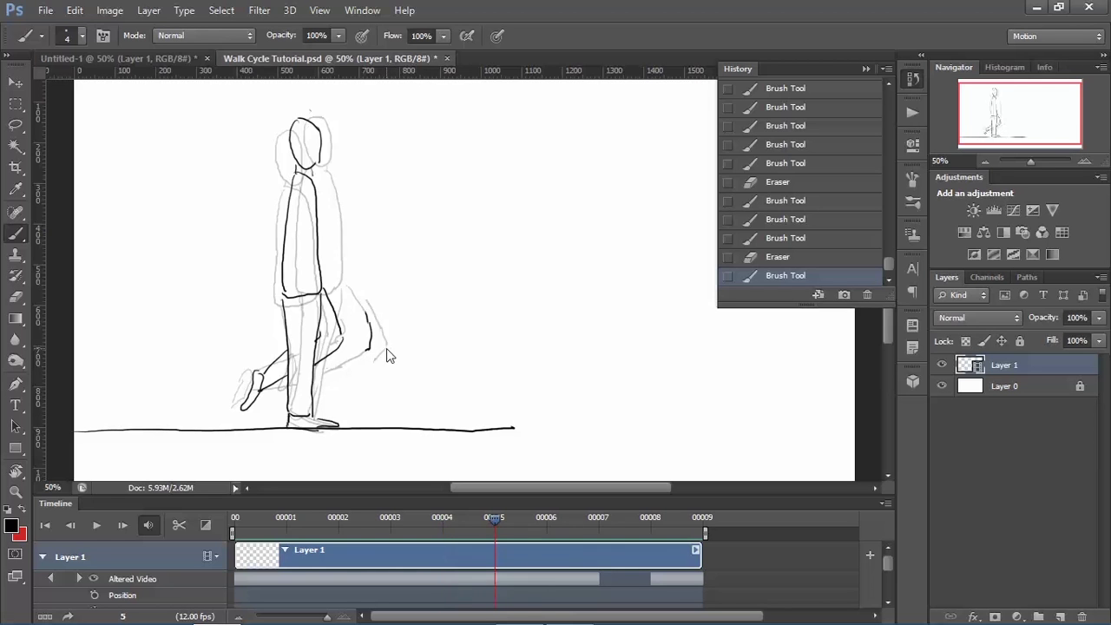
key(Left)
key(Right)
key(Right)
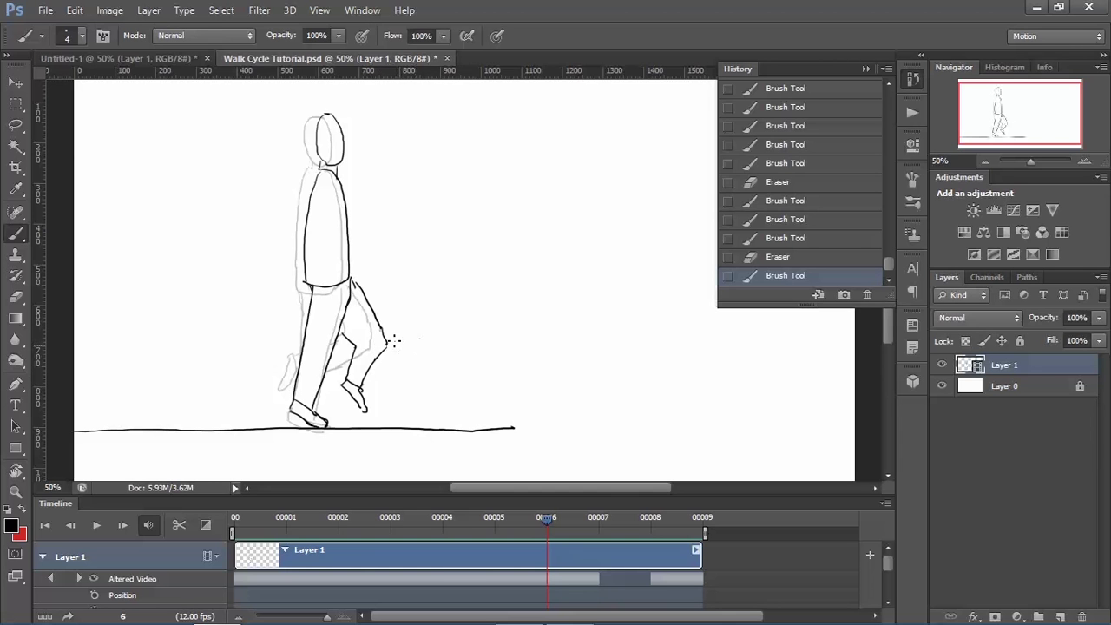
key(e)
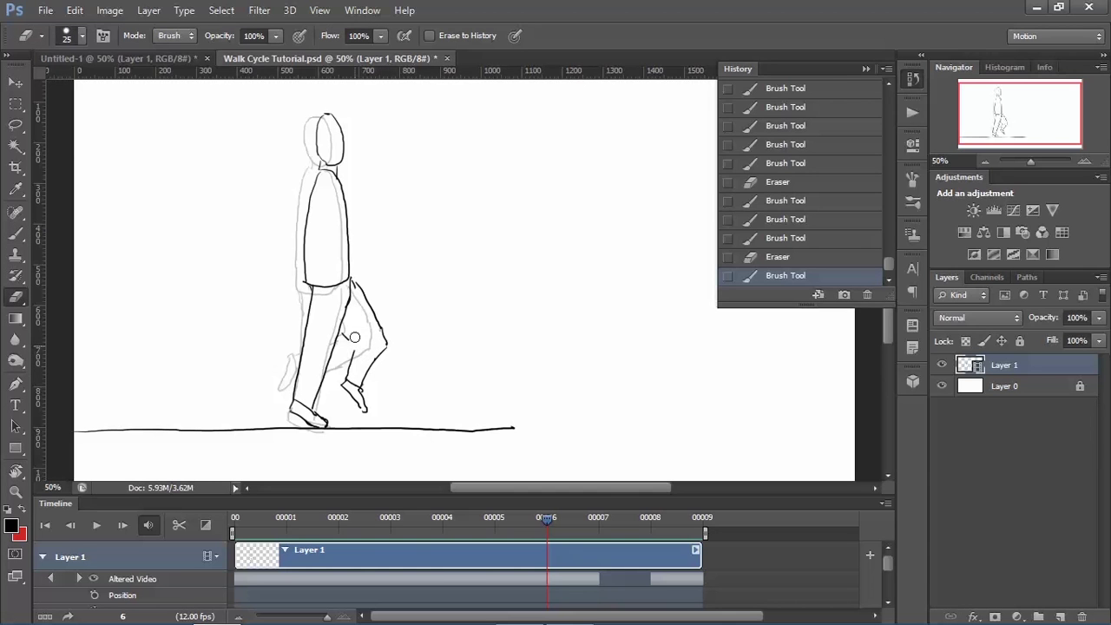
mouse_move(354, 337)
mouse_down()
mouse_move(353, 359)
mouse_move(349, 344)
mouse_move(373, 336)
mouse_move(352, 372)
mouse_up()
key(b)
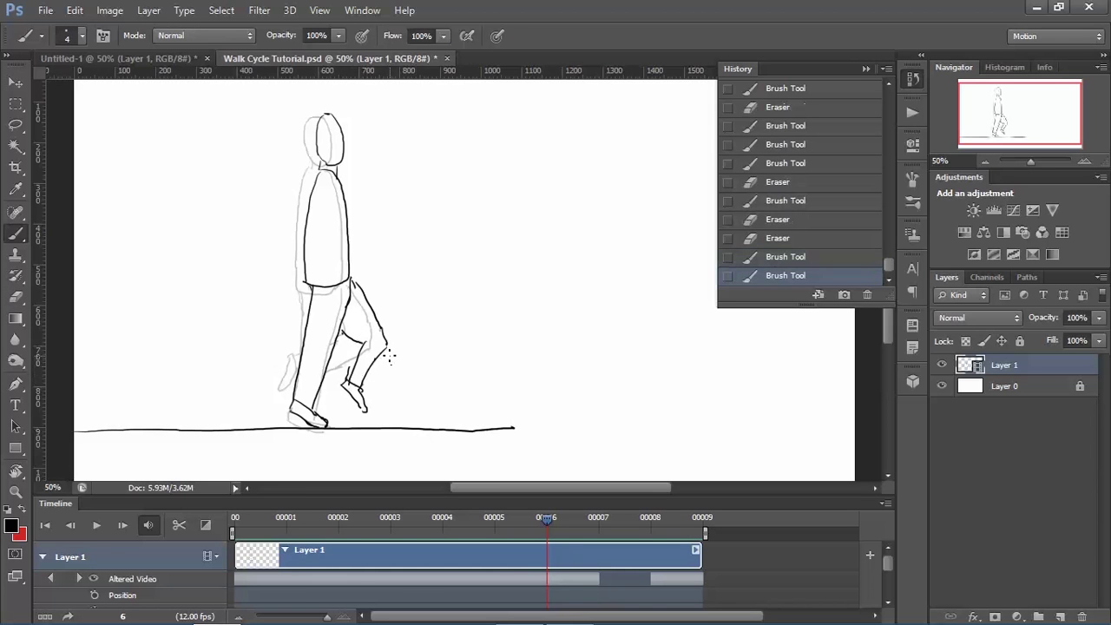
key(e)
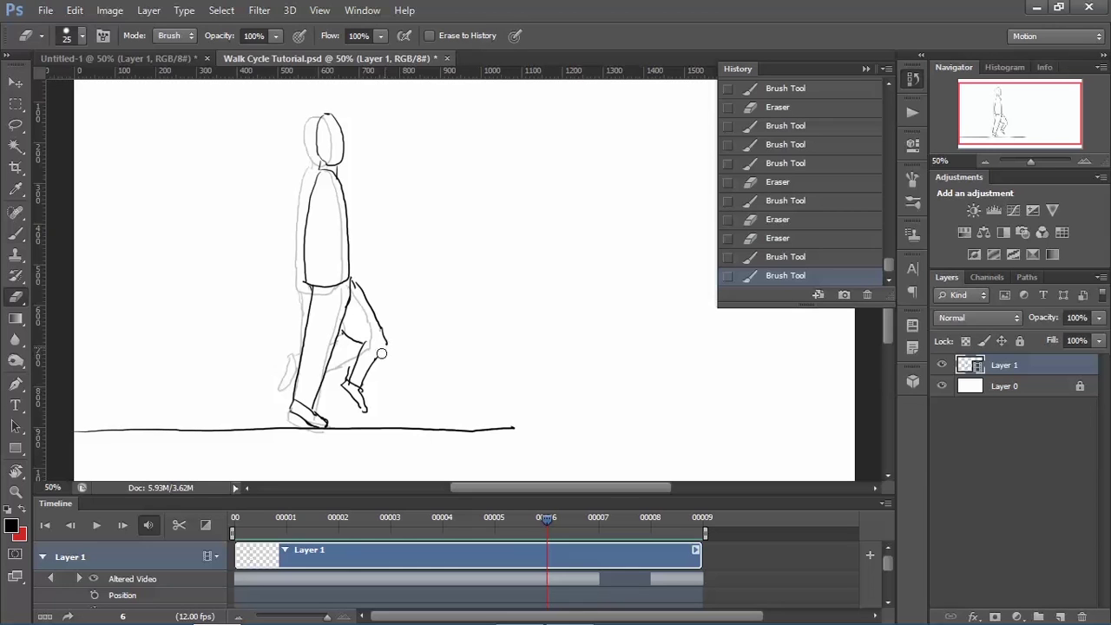
mouse_move(388, 354)
mouse_down()
mouse_move(384, 342)
mouse_move(364, 351)
mouse_move(345, 382)
mouse_move(383, 352)
mouse_up()
key(b)
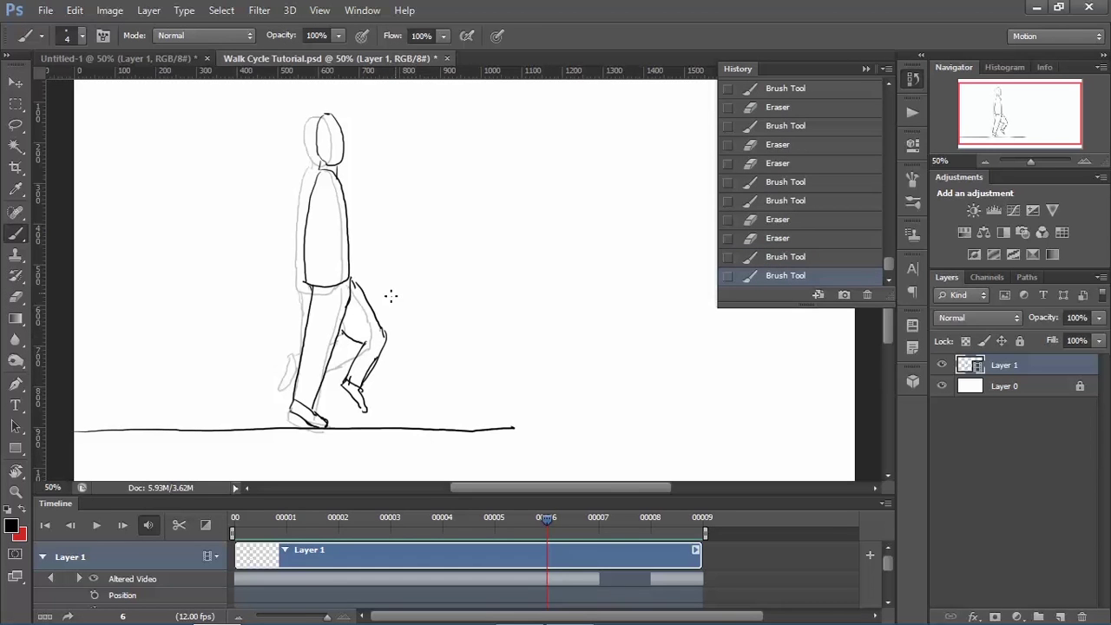
key(e)
mouse_move(368, 304)
mouse_down()
mouse_move(355, 282)
mouse_move(377, 314)
mouse_move(408, 303)
mouse_up()
key(b)
key(e)
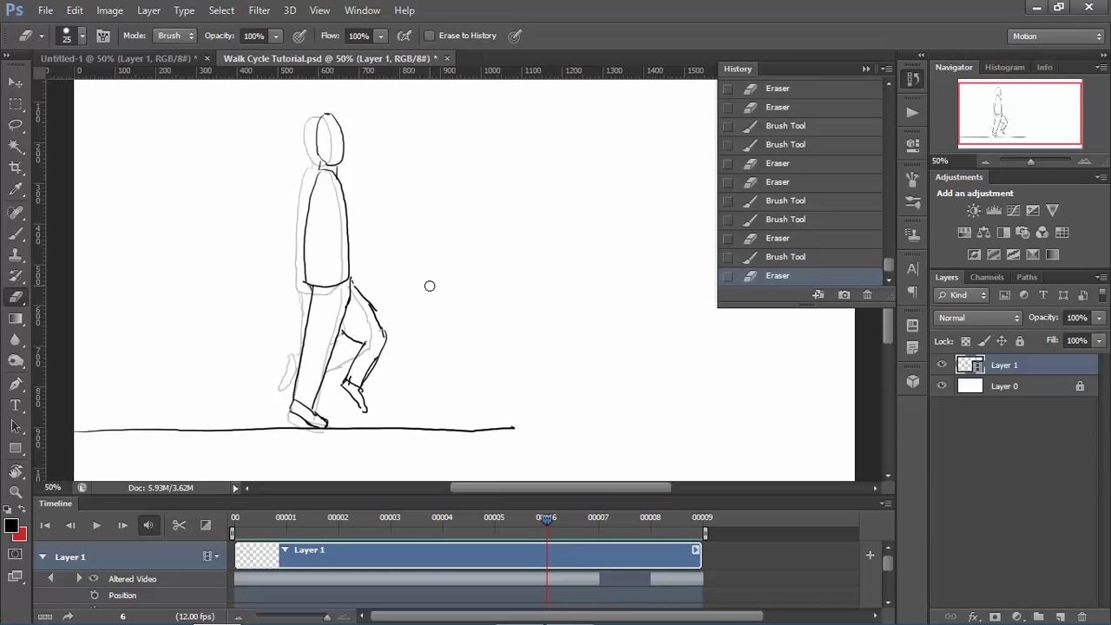
Step: Play the walk cycle from the start, stop it, and move to frame 7 with the Brush
key(Left)
key(Left)
key(Left)
key(Left)
key(Left)
key(Left)
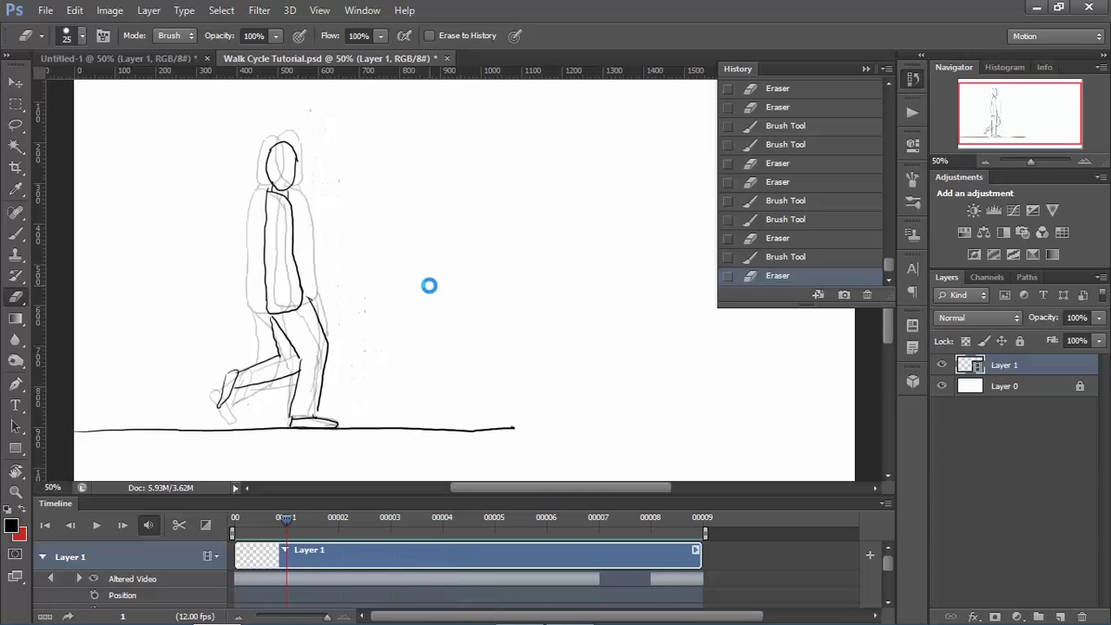
key(space)
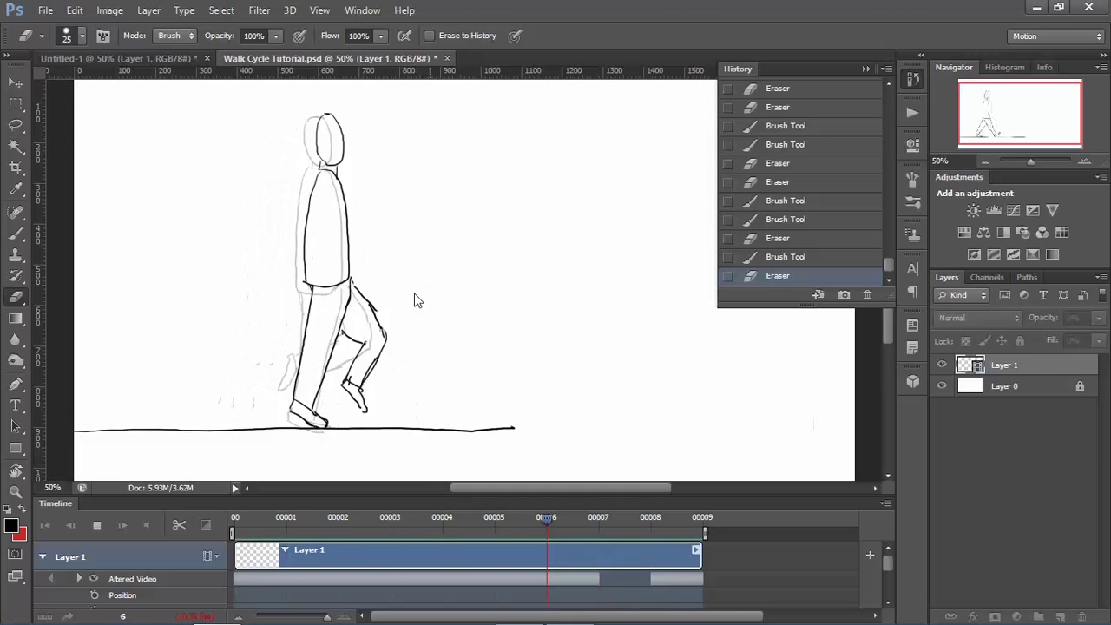
key(space)
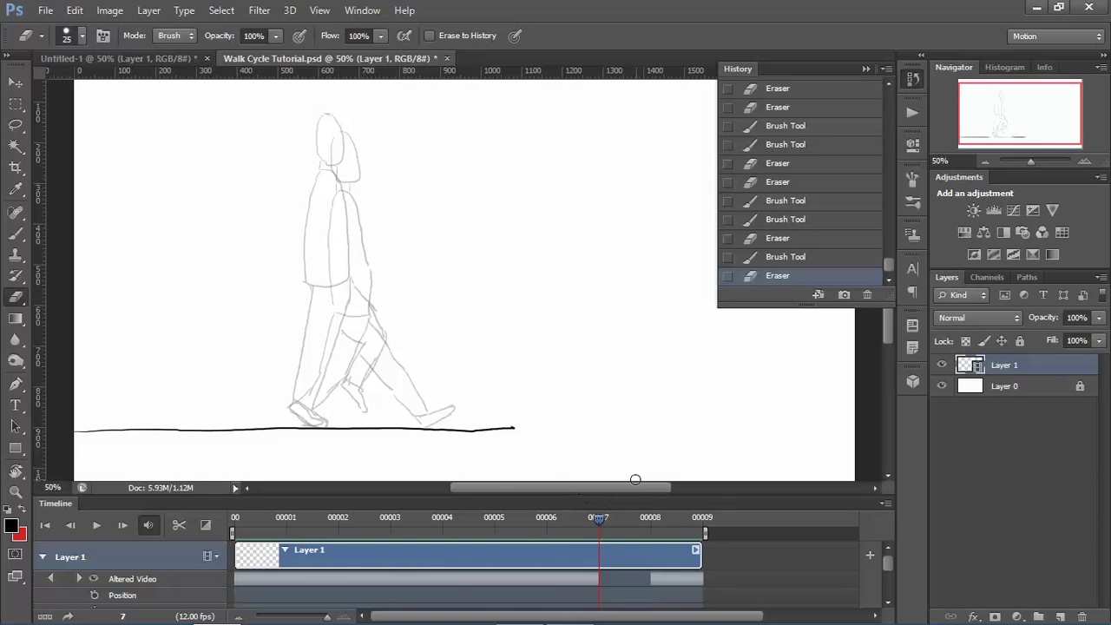
key(Right)
key(Left)
key(Left)
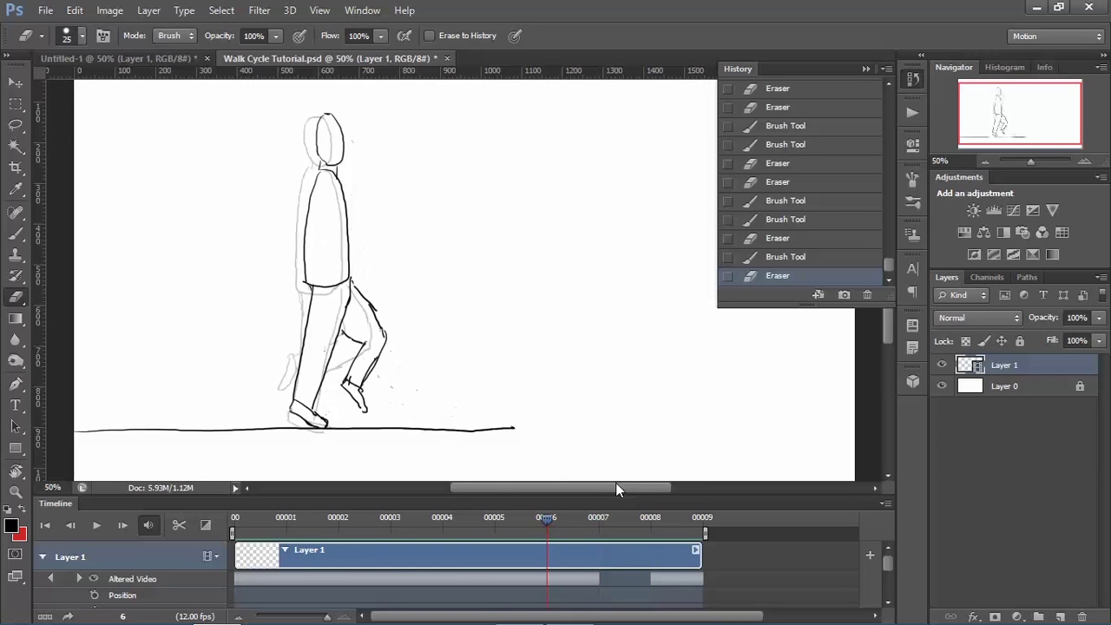
key(Right)
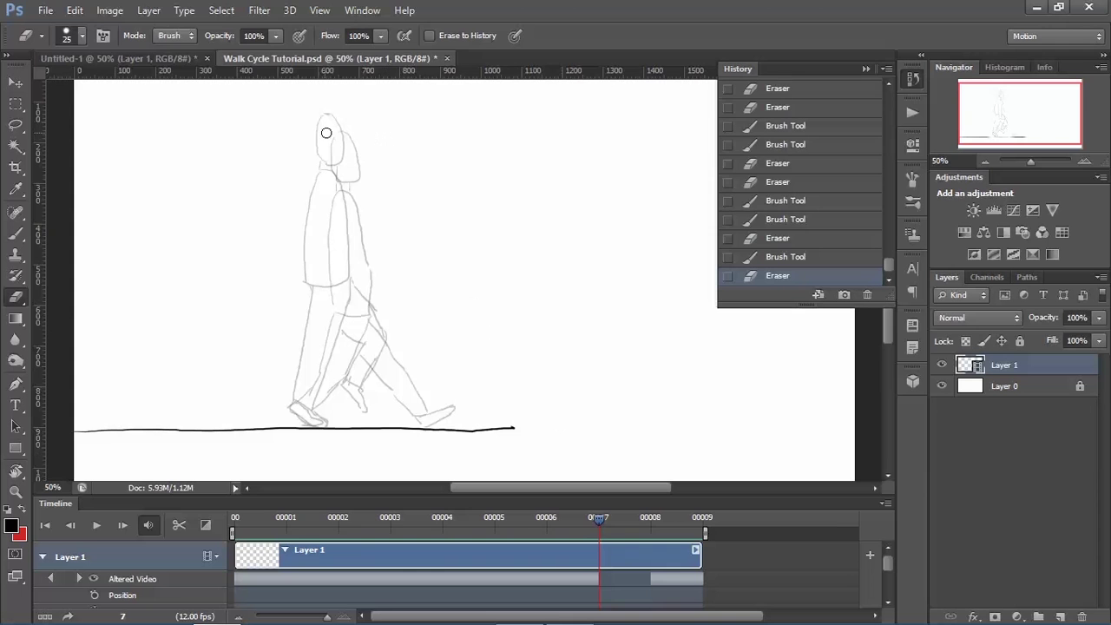
key(b)
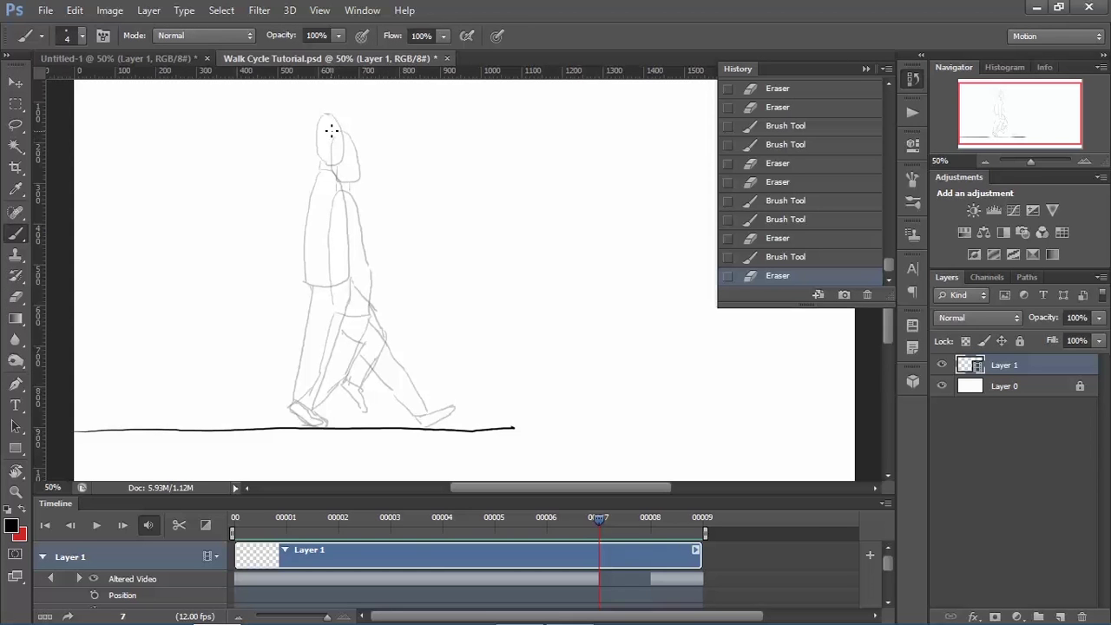
Step: Revert a stray head stroke, return to frame 7, and ink its head, shoulder line and torso
drag(332, 133, 335, 122)
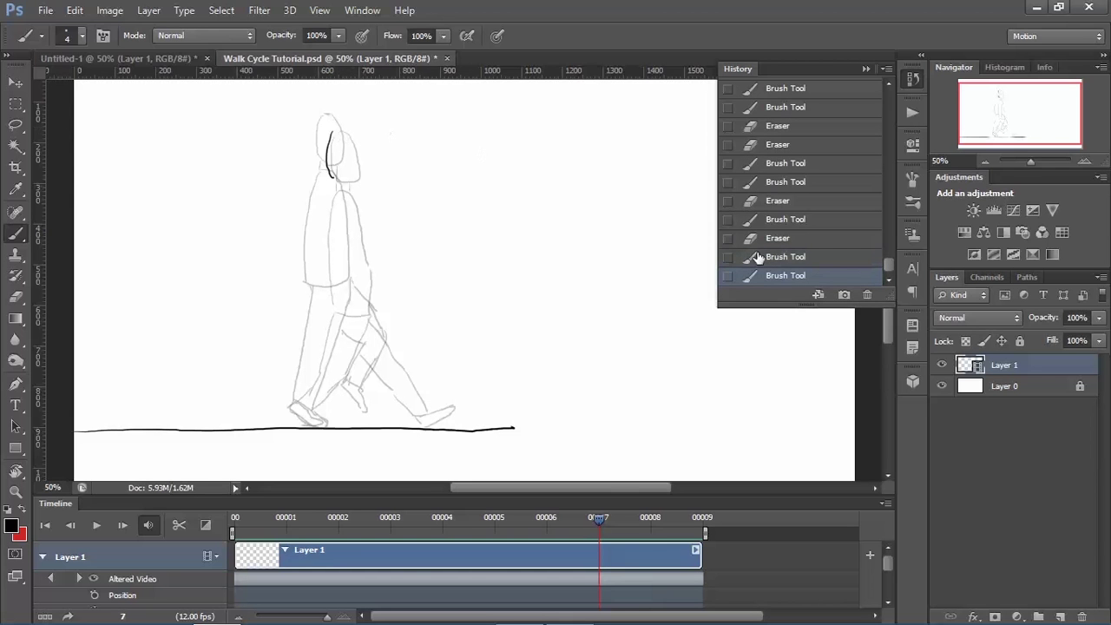
click(786, 259)
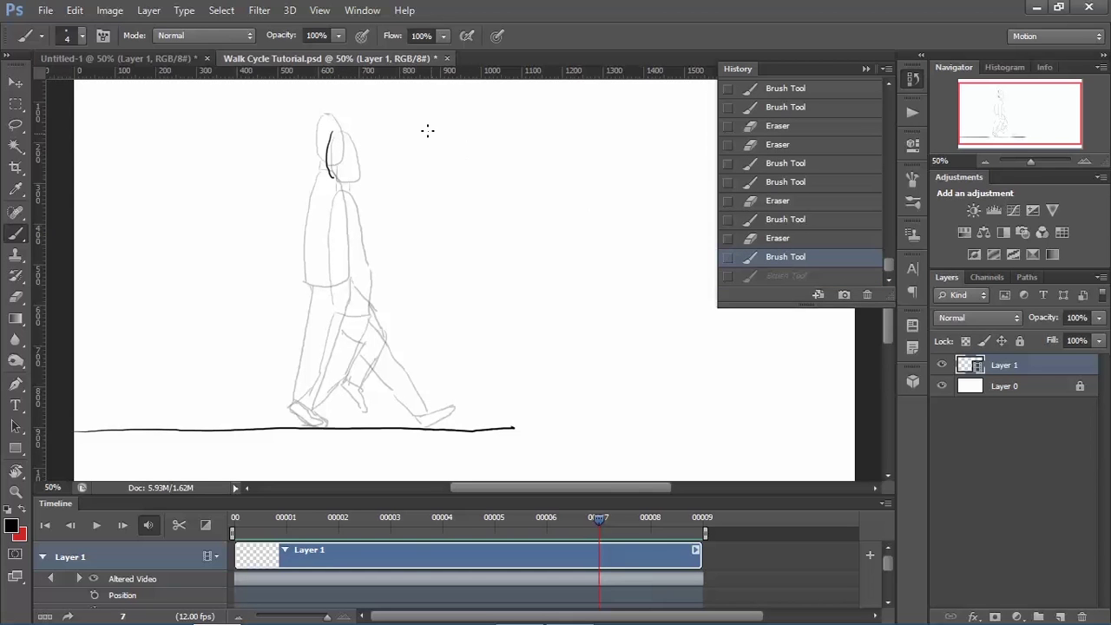
click(778, 238)
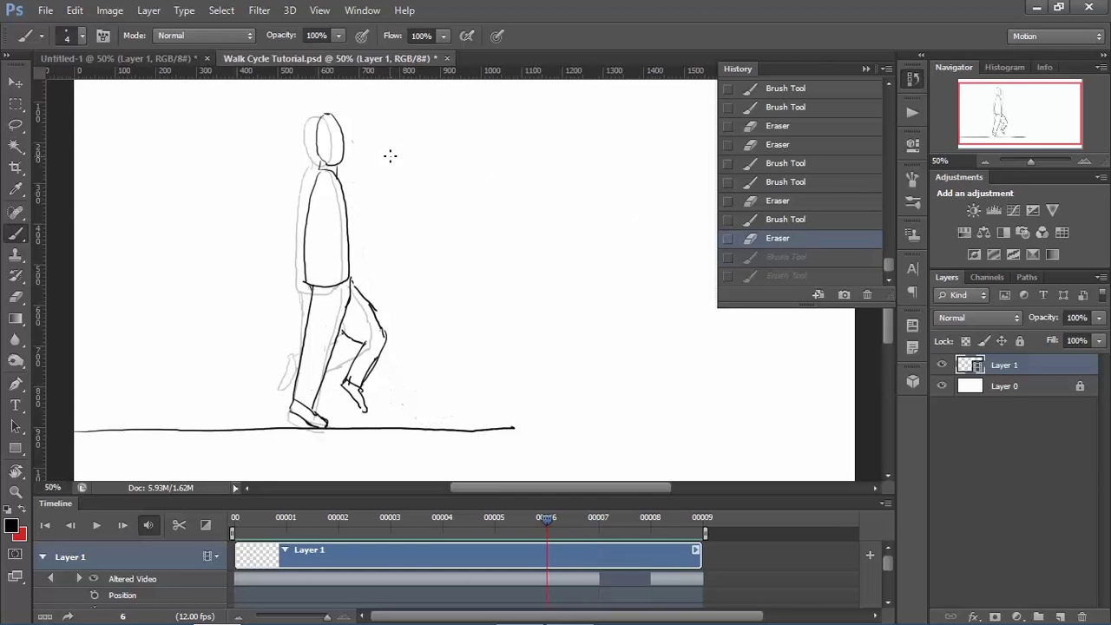
click(598, 517)
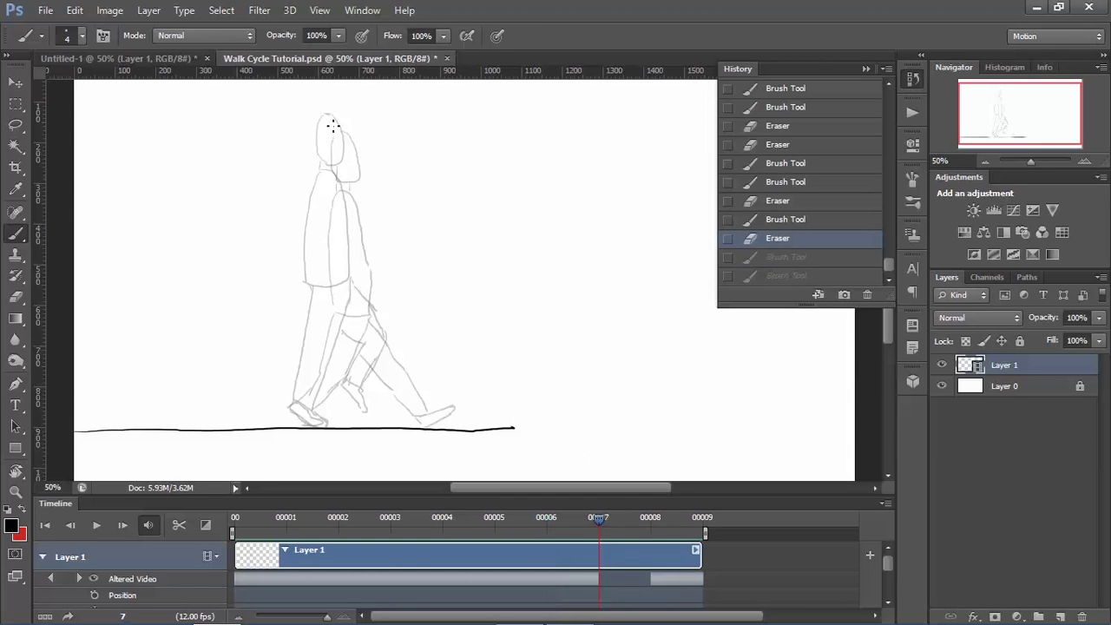
mouse_move(334, 126)
mouse_down()
mouse_move(330, 175)
mouse_move(350, 146)
mouse_move(341, 185)
mouse_up()
drag(346, 224, 357, 272)
key(ctrl+z)
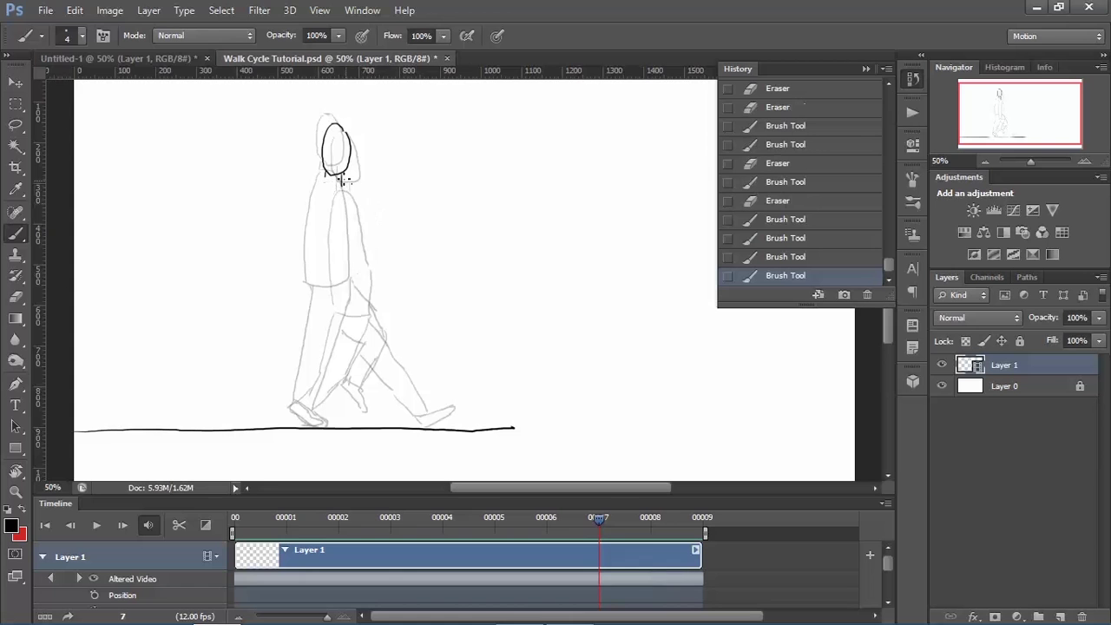
drag(325, 177, 349, 205)
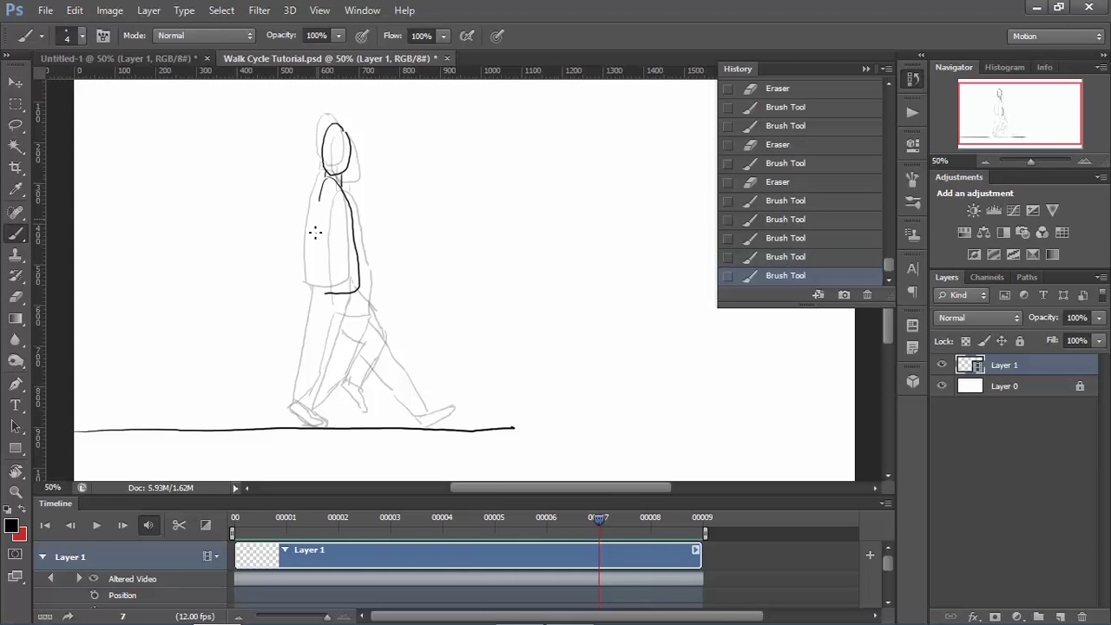
mouse_move(316, 233)
mouse_down()
mouse_move(317, 279)
mouse_move(361, 294)
mouse_up()
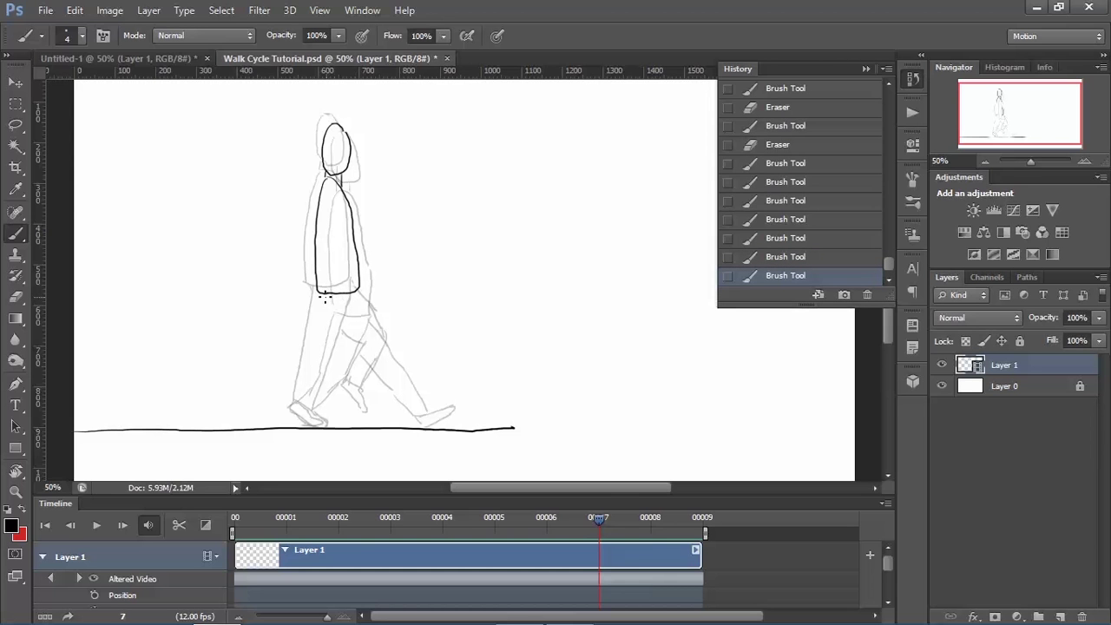
Step: Draw both leg lines from the torso down toward the feet
drag(323, 354, 325, 356)
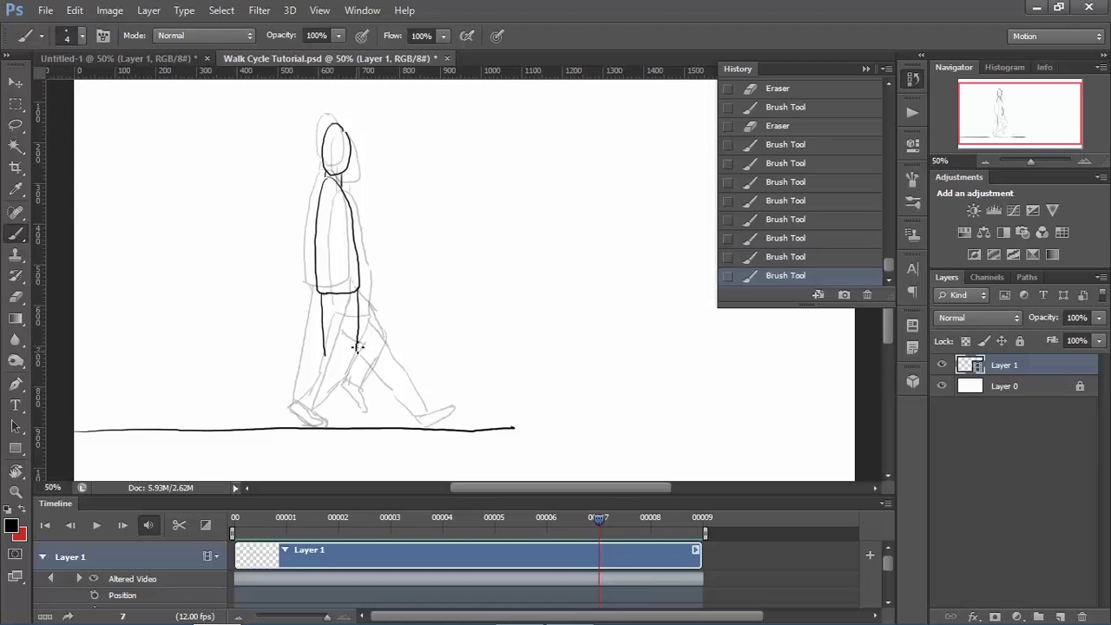
drag(358, 347, 299, 395)
mouse_move(357, 350)
mouse_down()
mouse_move(312, 407)
mouse_move(297, 395)
mouse_move(289, 404)
mouse_move(329, 429)
mouse_move(297, 397)
mouse_move(322, 420)
mouse_up()
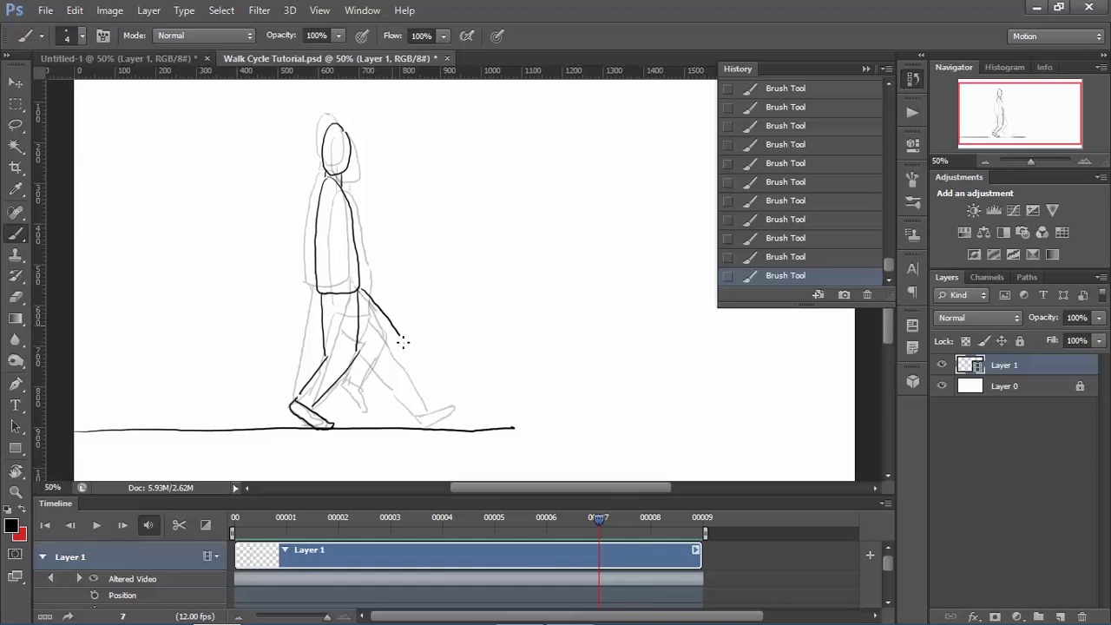
drag(403, 342, 408, 350)
key(ctrl+z)
key(ctrl+z)
key(ctrl+z)
key(ctrl+z)
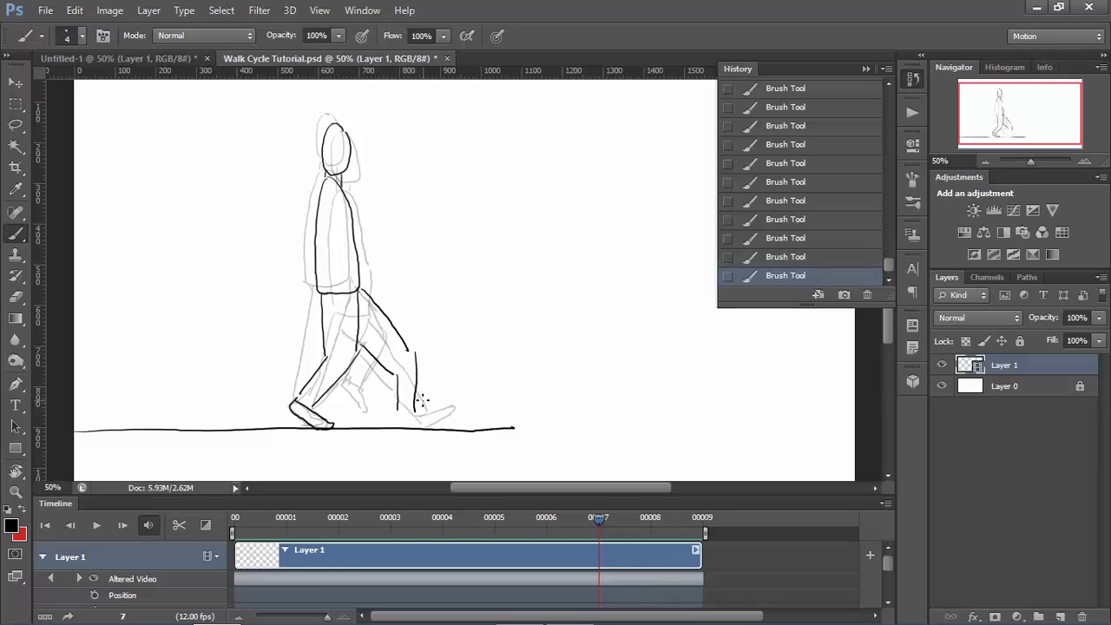
Step: Erase the rear-foot marks, redraw the rear leg and foot, and trim the lower front-leg line
key(e)
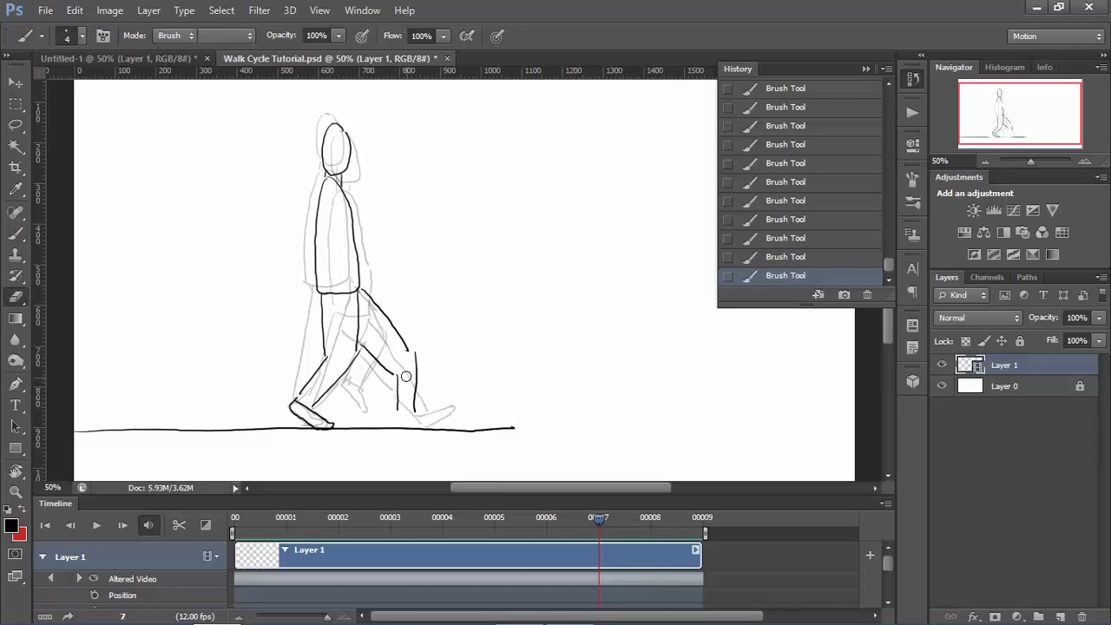
mouse_move(394, 402)
mouse_down()
mouse_move(413, 371)
mouse_move(419, 395)
mouse_move(417, 377)
mouse_move(434, 382)
mouse_move(408, 410)
mouse_up()
key(b)
mouse_move(417, 351)
mouse_down()
mouse_move(425, 418)
mouse_move(448, 407)
mouse_move(422, 415)
mouse_up()
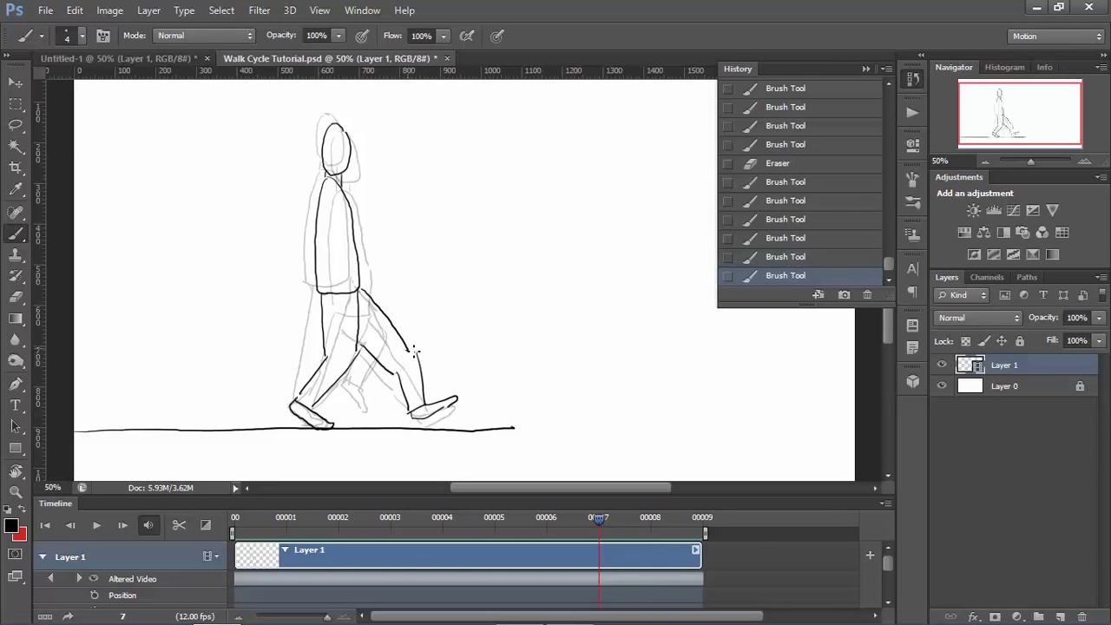
drag(414, 350, 408, 384)
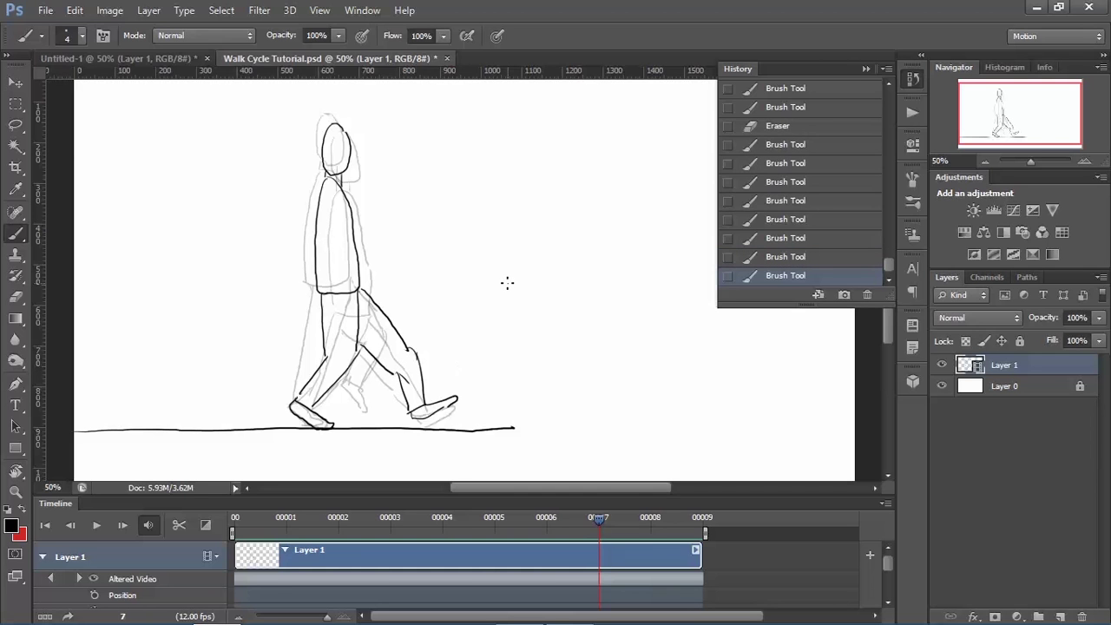
key(e)
mouse_move(408, 399)
mouse_down()
mouse_move(387, 369)
mouse_move(405, 367)
mouse_move(404, 401)
mouse_move(413, 359)
mouse_up()
Step: Touch up the knee, then revert an accidental black-to-red gradient fill through History
key(b)
key(e)
key(b)
key(e)
key(g)
drag(469, 283, 489, 310)
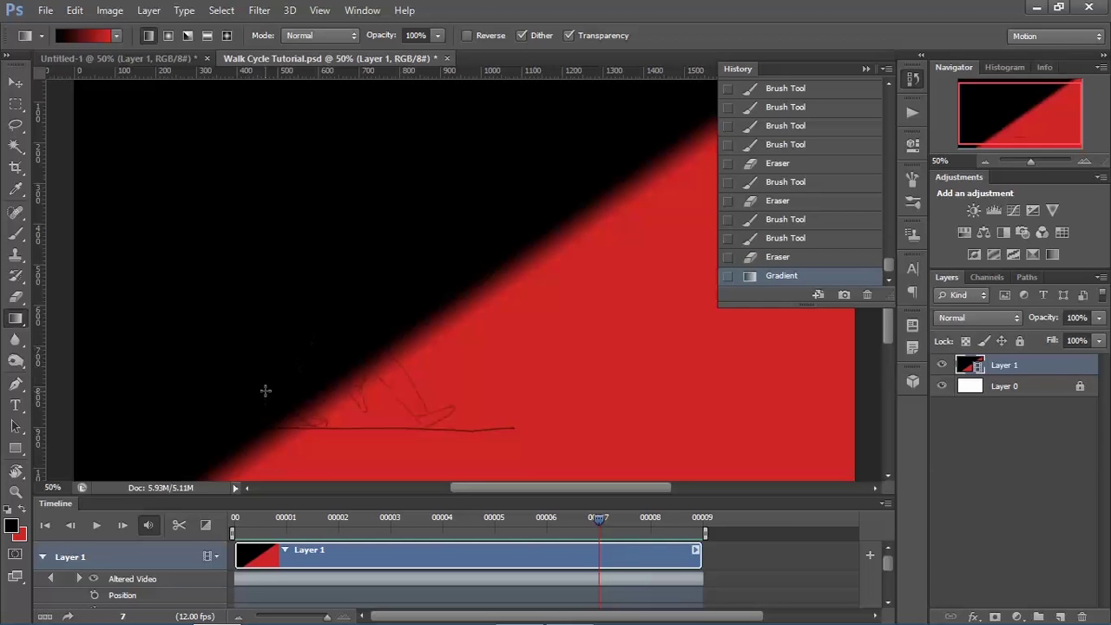
click(770, 258)
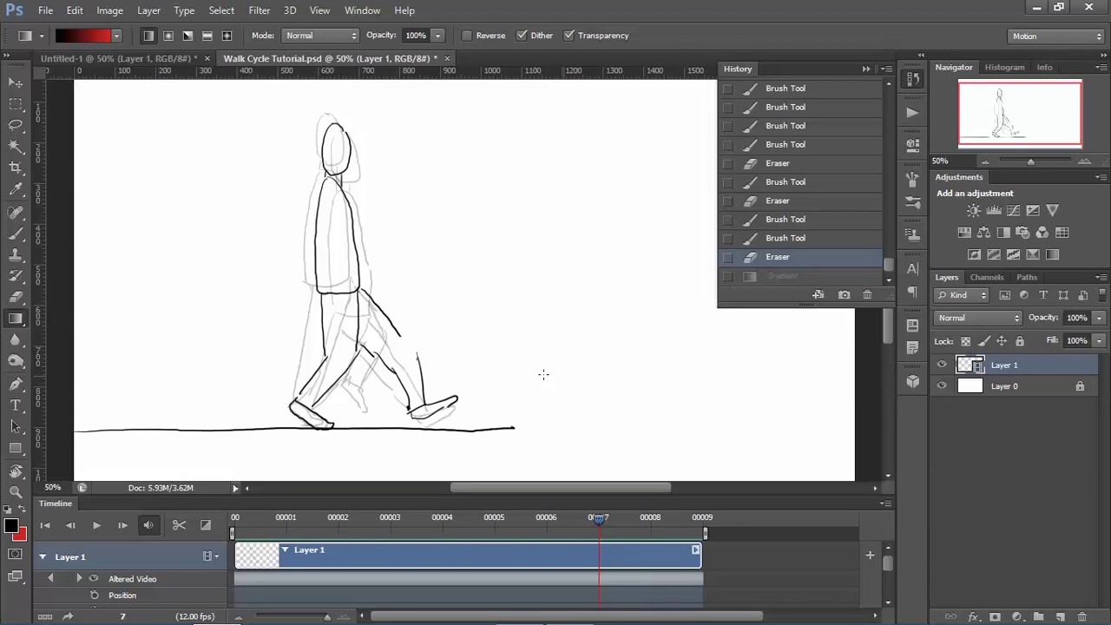
Step: Add a leg mark, erase the knee stroke, undo another gradient, and add a stroke near the foot
key(b)
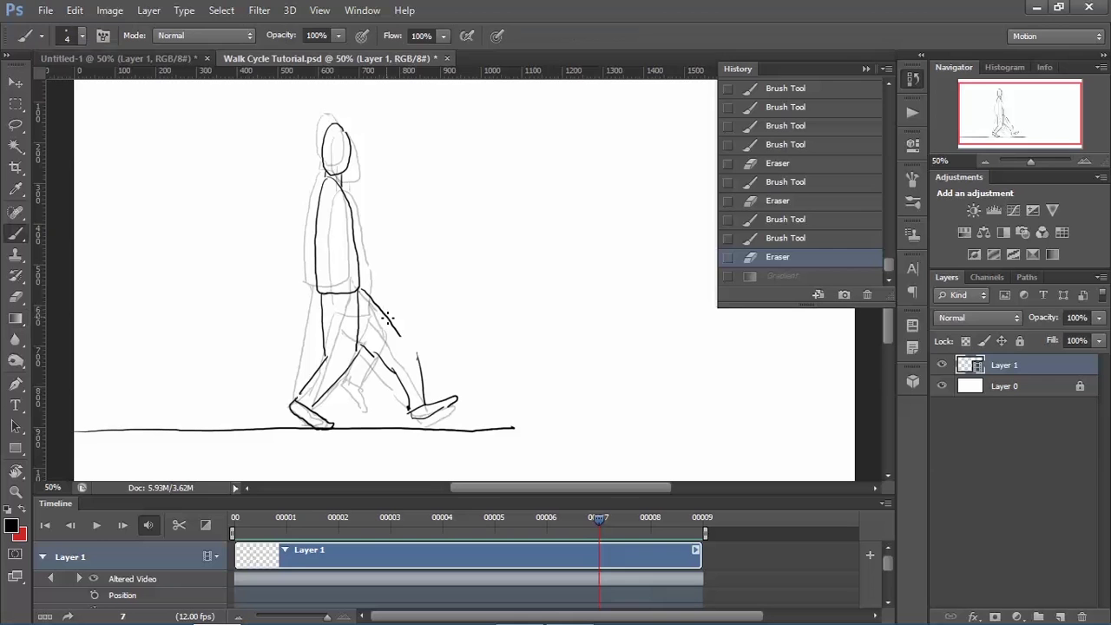
click(421, 353)
key(e)
drag(406, 340, 432, 393)
key(g)
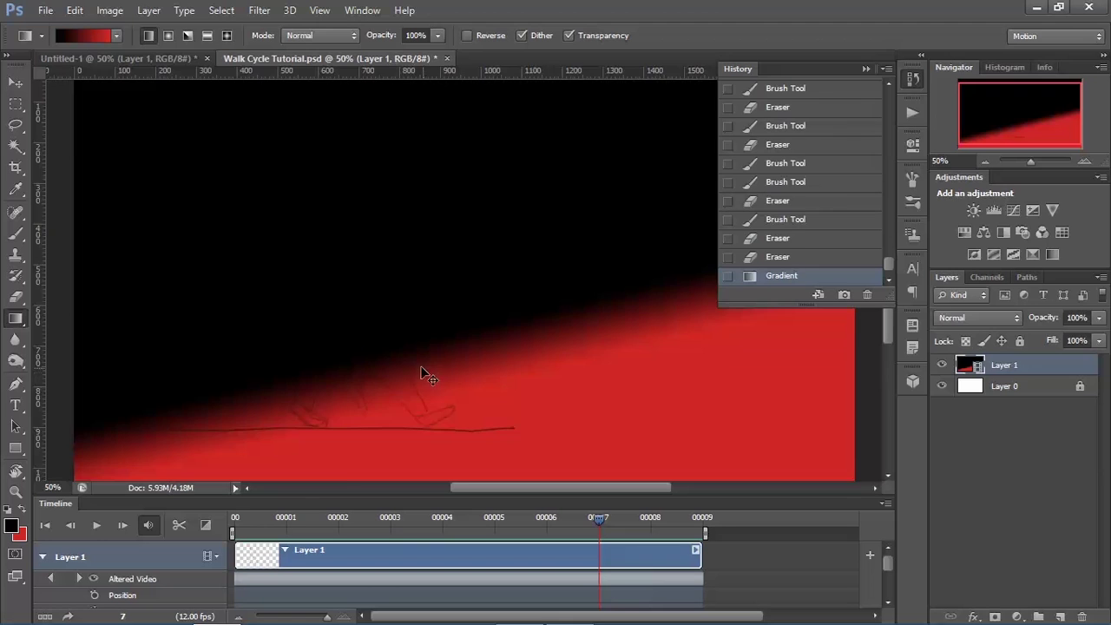
key(ctrl+z)
key(b)
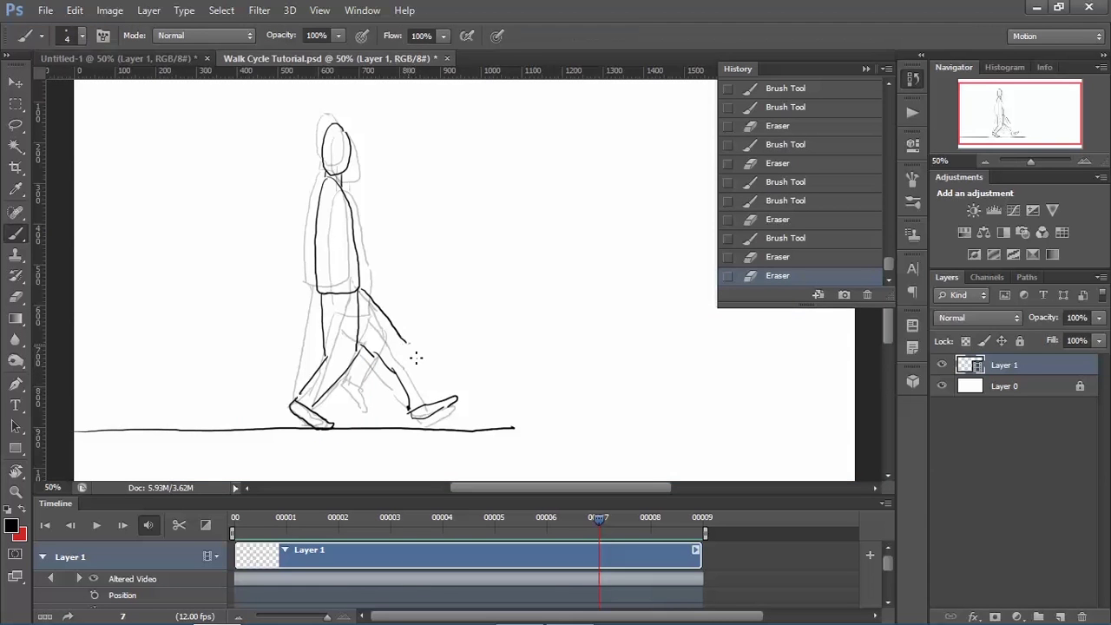
drag(429, 403, 437, 396)
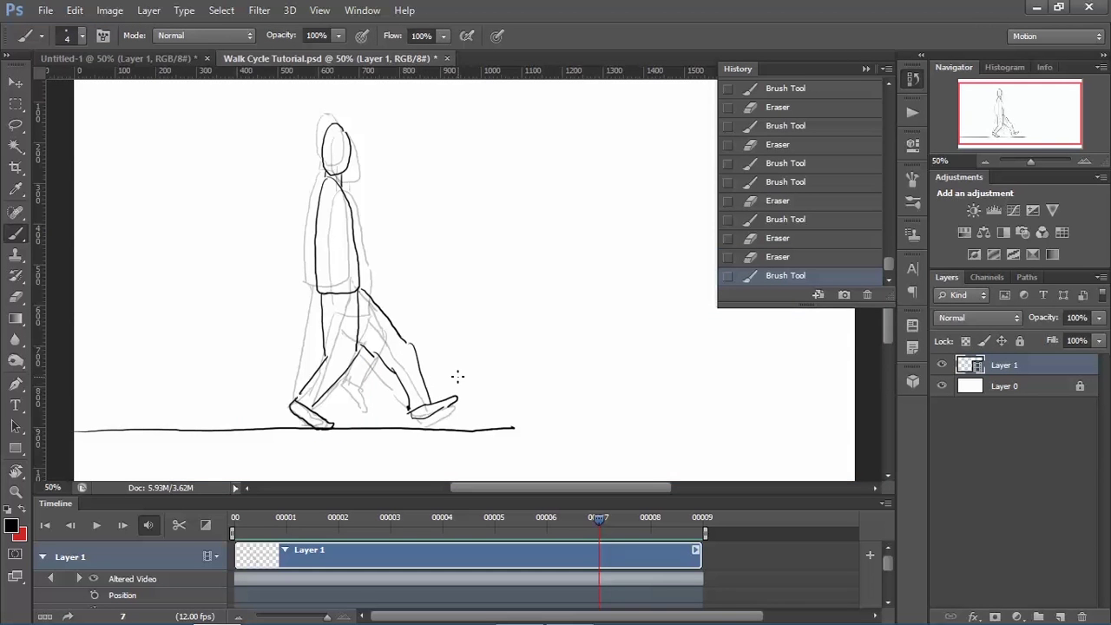
key(space)
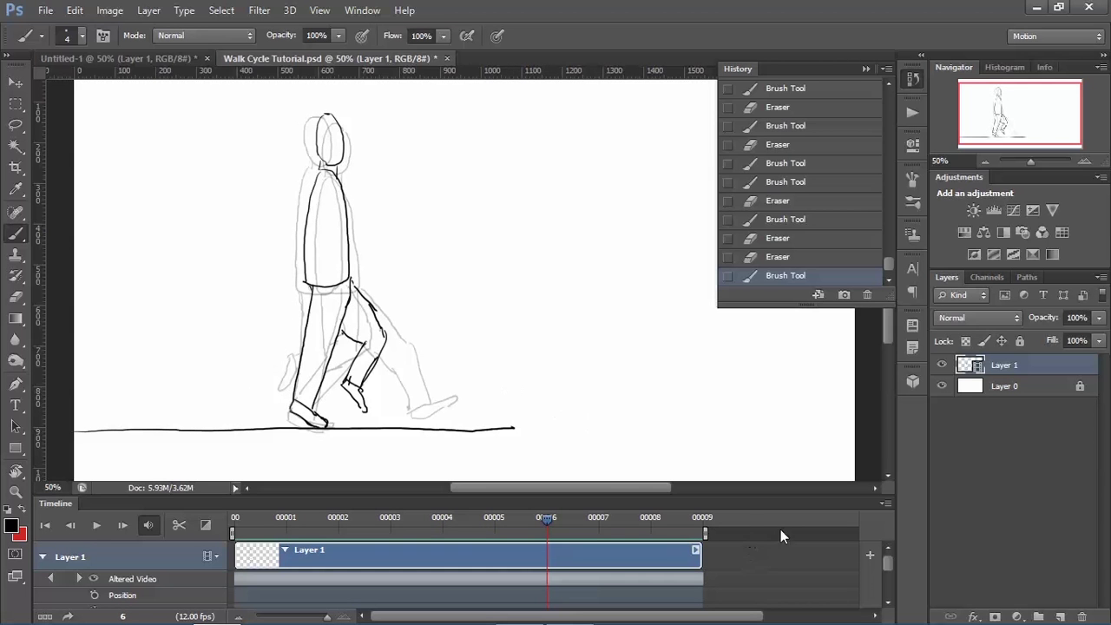
Step: Turn off onion skins and play the walk cycle, then stop it
click(886, 504)
click(955, 379)
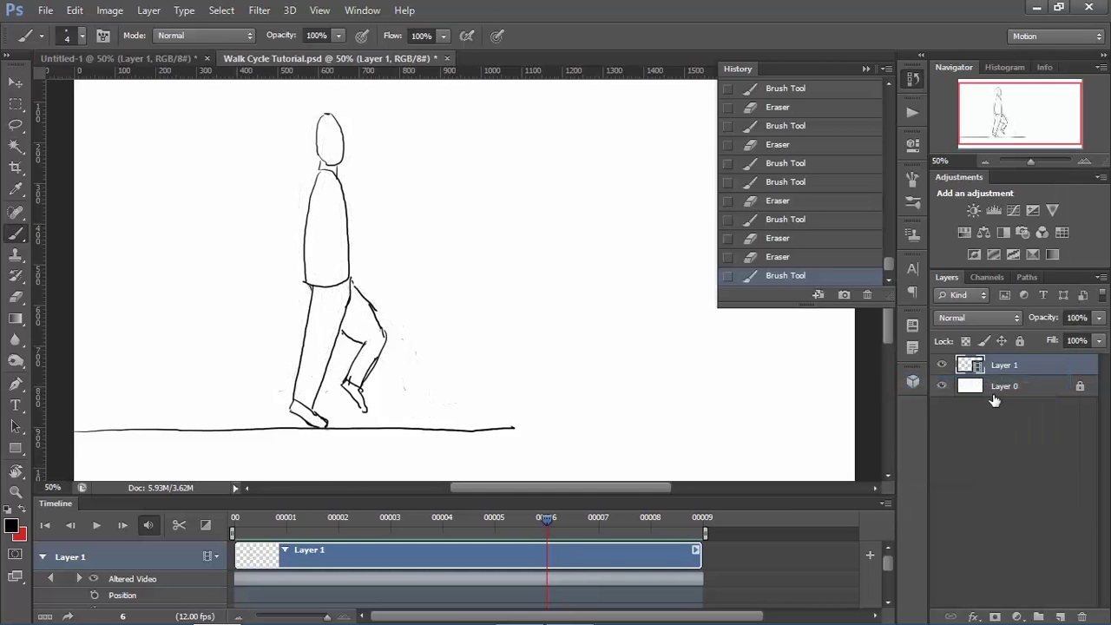
key(space)
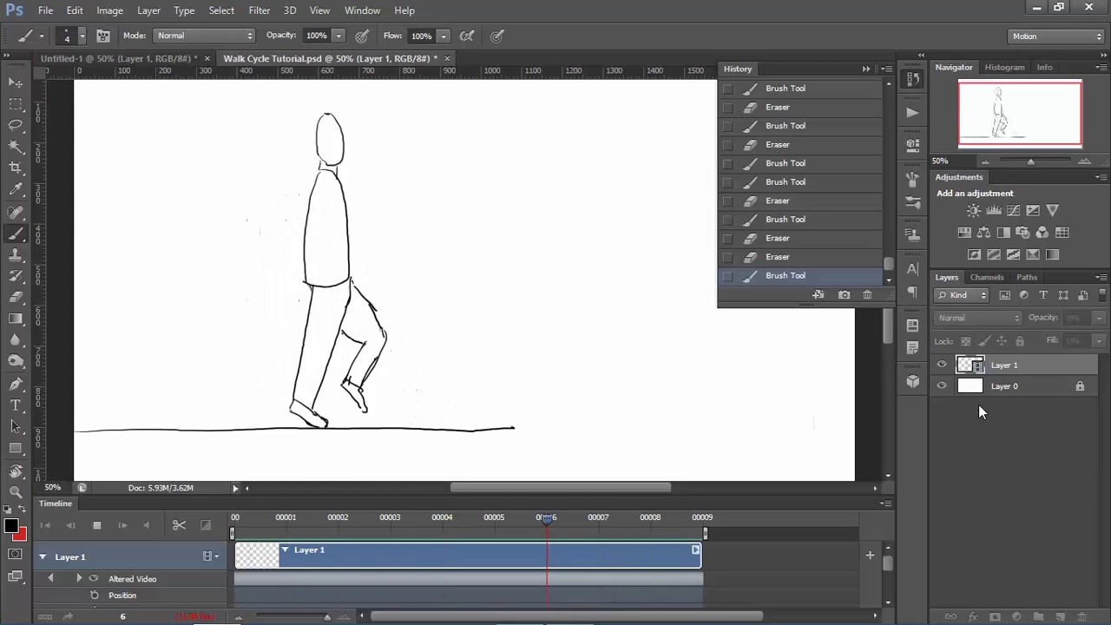
key(space)
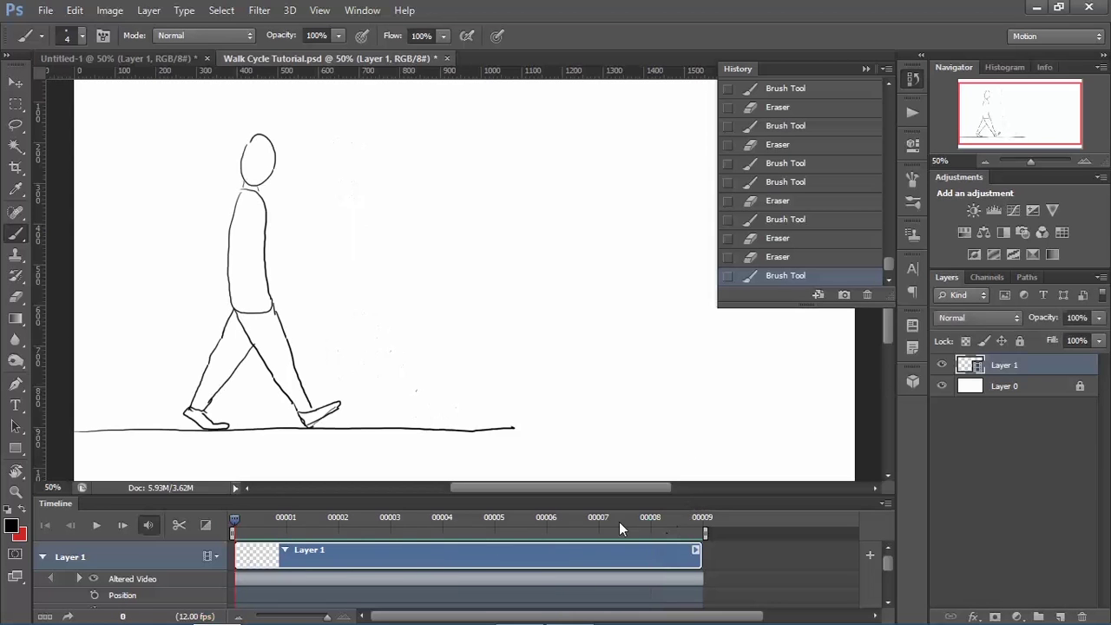
Step: Flip between frames 6, 7 and 8 to compare poses, ending on frame 7
click(610, 522)
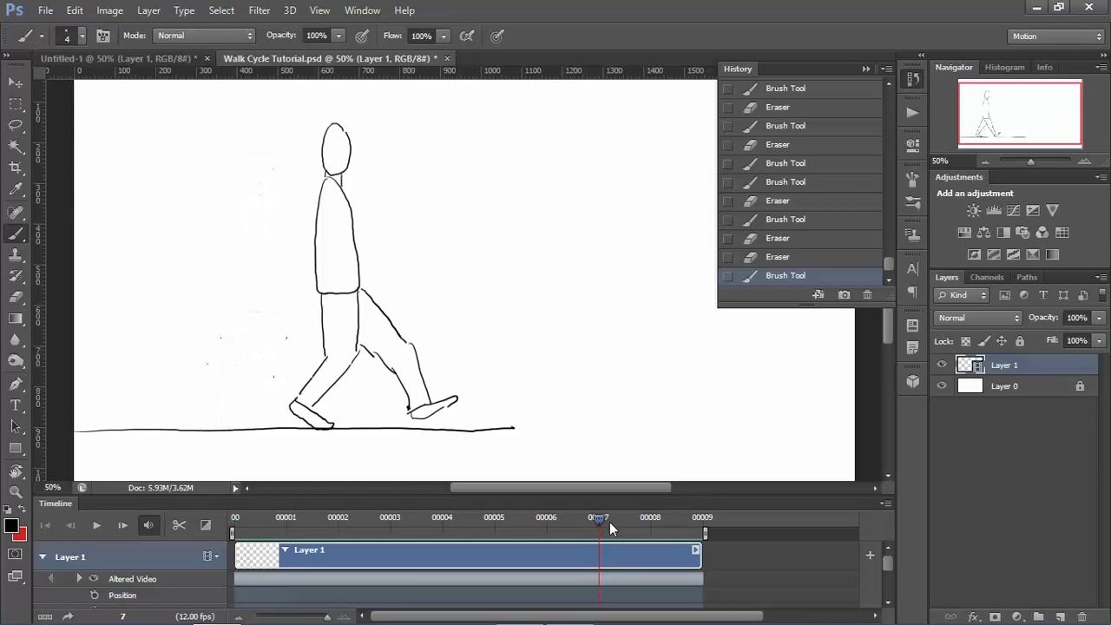
click(656, 514)
key(Left)
key(Left)
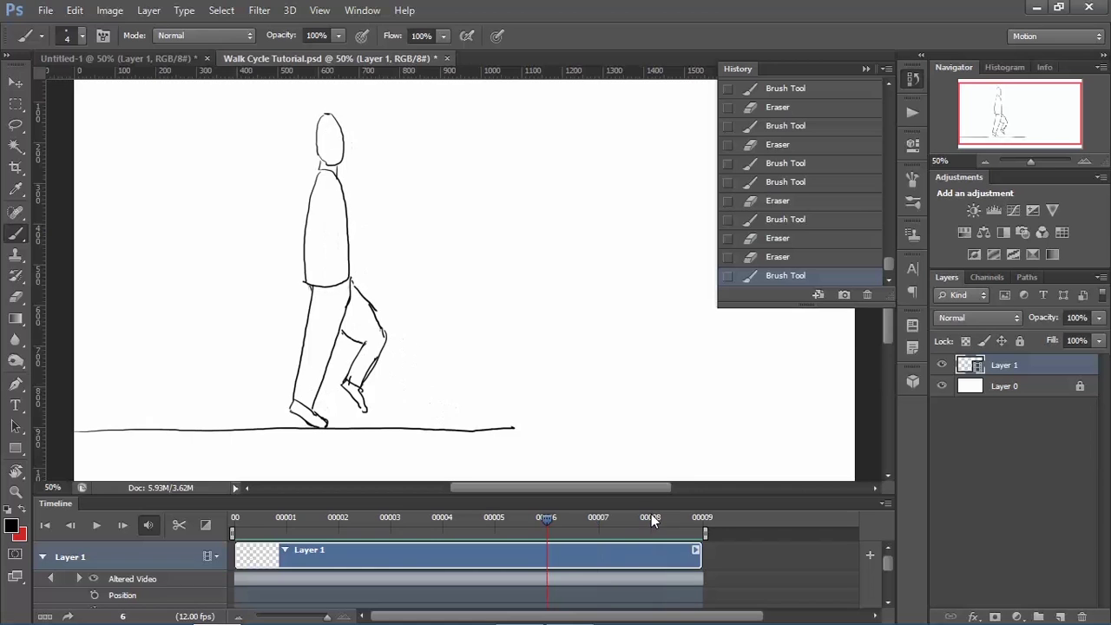
key(Right)
key(Left)
key(Right)
key(Left)
key(Right)
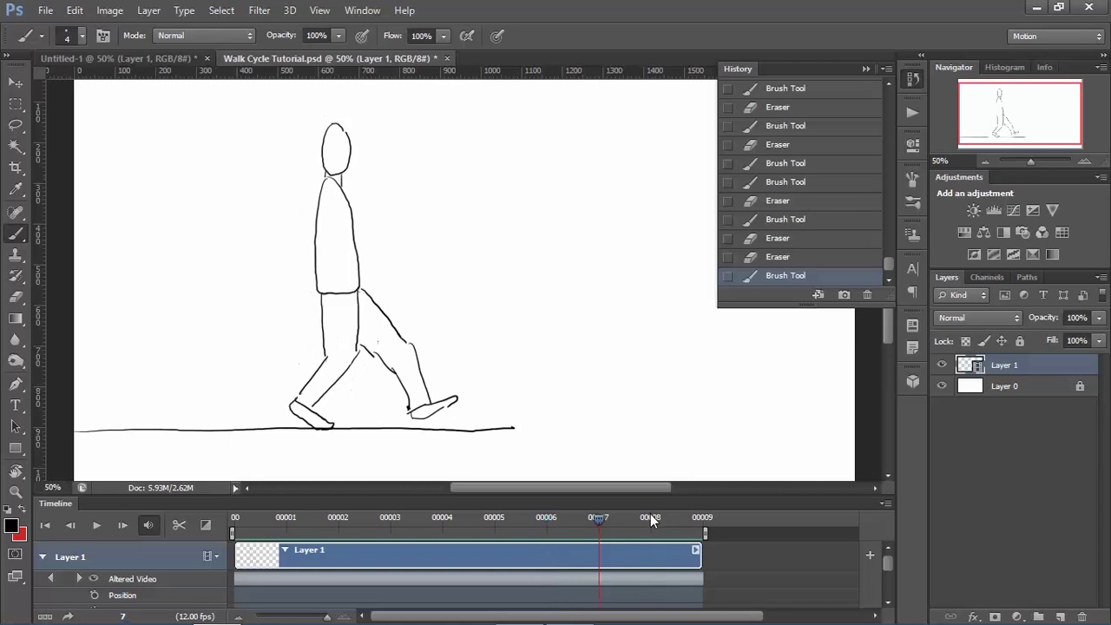
key(Right)
key(Left)
Step: Turn onion skins back on and erase frame 7's forward shin and leg
click(886, 503)
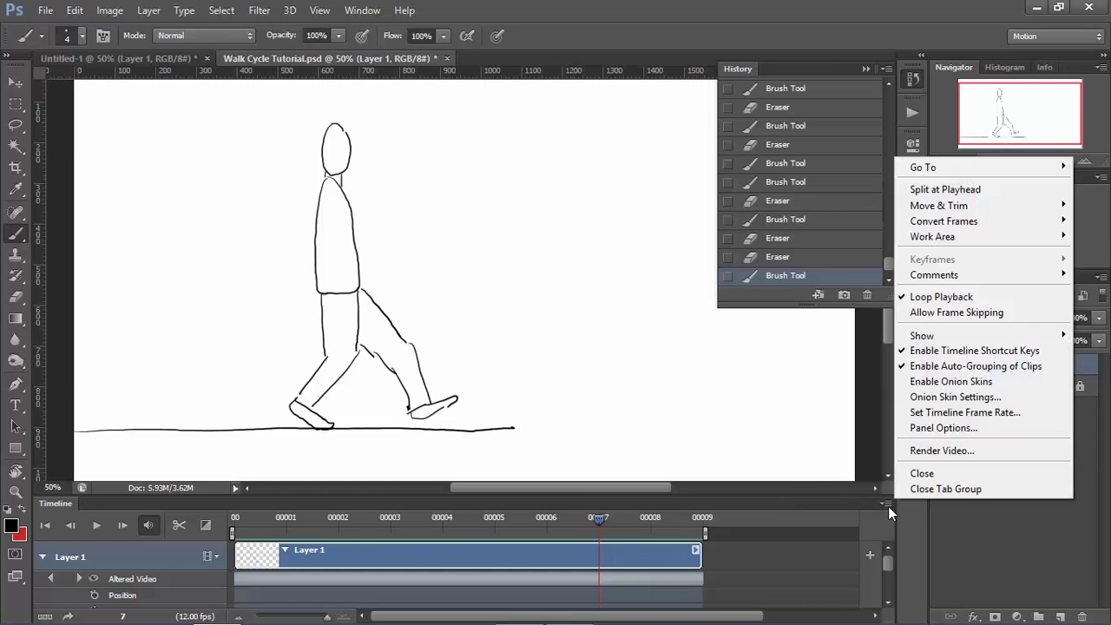
click(998, 382)
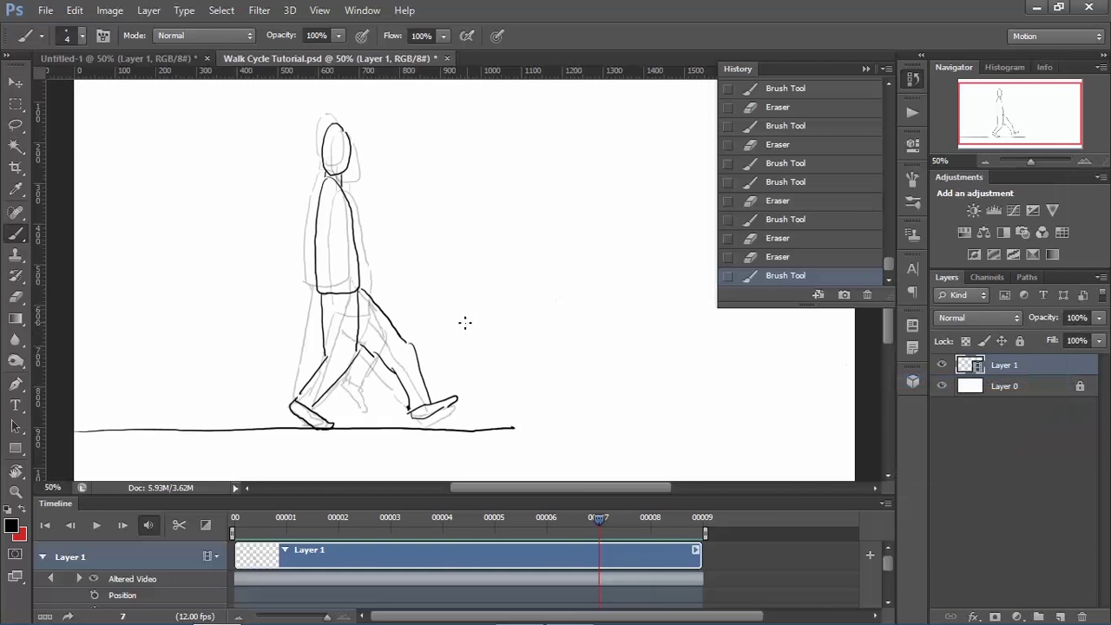
key(e)
mouse_move(415, 344)
mouse_down()
mouse_move(422, 383)
mouse_move(403, 338)
mouse_move(390, 372)
mouse_move(388, 317)
mouse_move(369, 349)
mouse_move(372, 321)
mouse_move(382, 368)
mouse_move(411, 366)
mouse_move(395, 390)
mouse_move(434, 401)
mouse_up()
drag(371, 314, 375, 352)
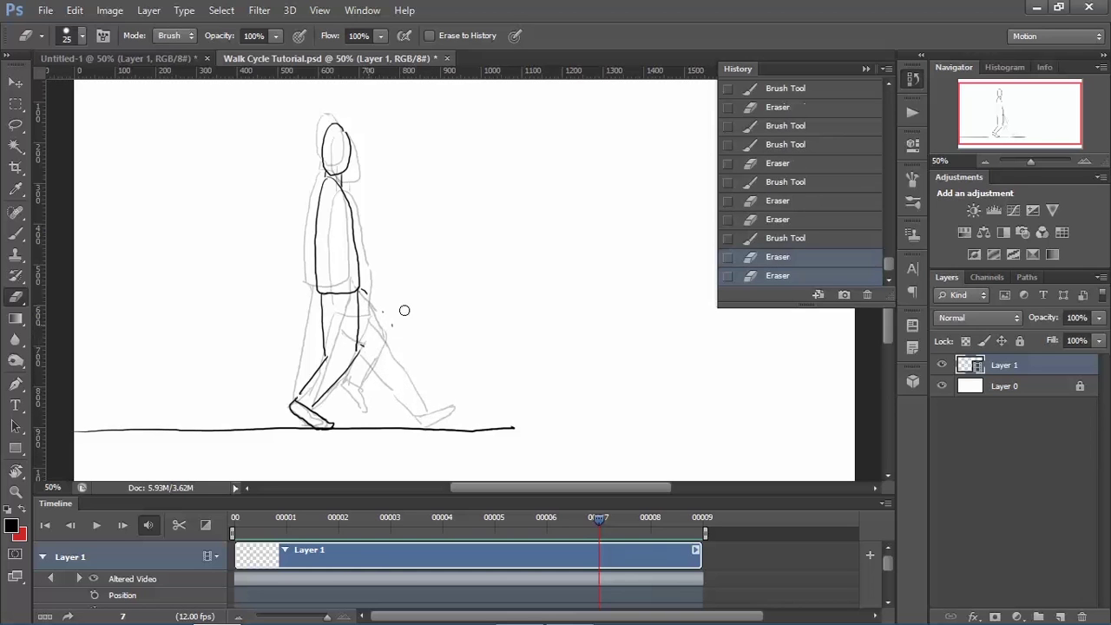
Step: Redraw frame 7's leg line with knee strokes and a foot at its base
key(b)
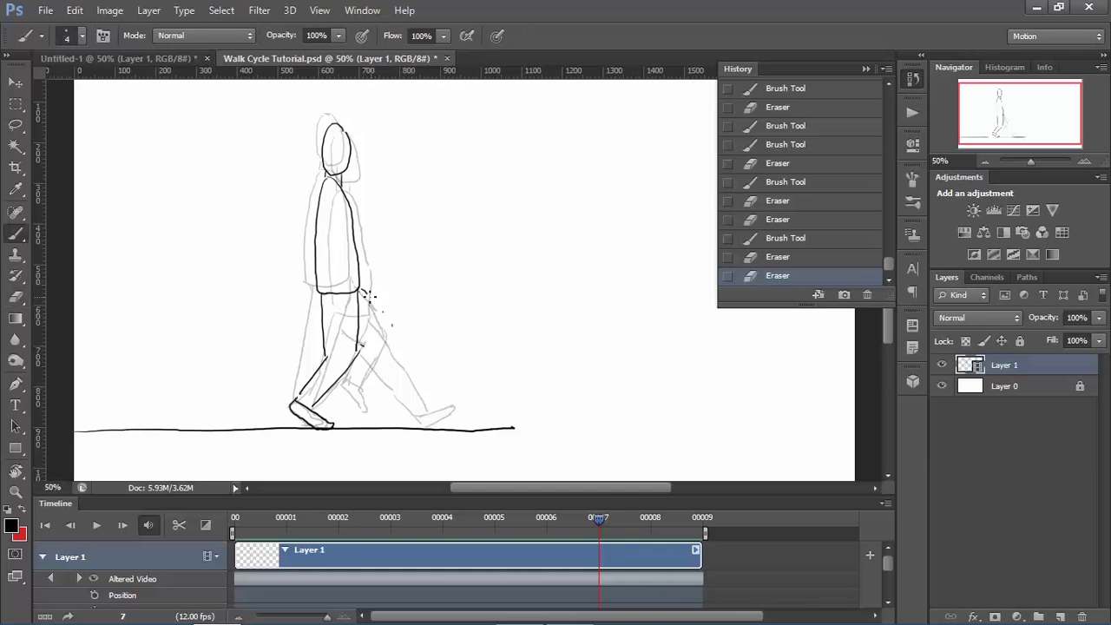
drag(370, 297, 362, 291)
drag(382, 343, 388, 349)
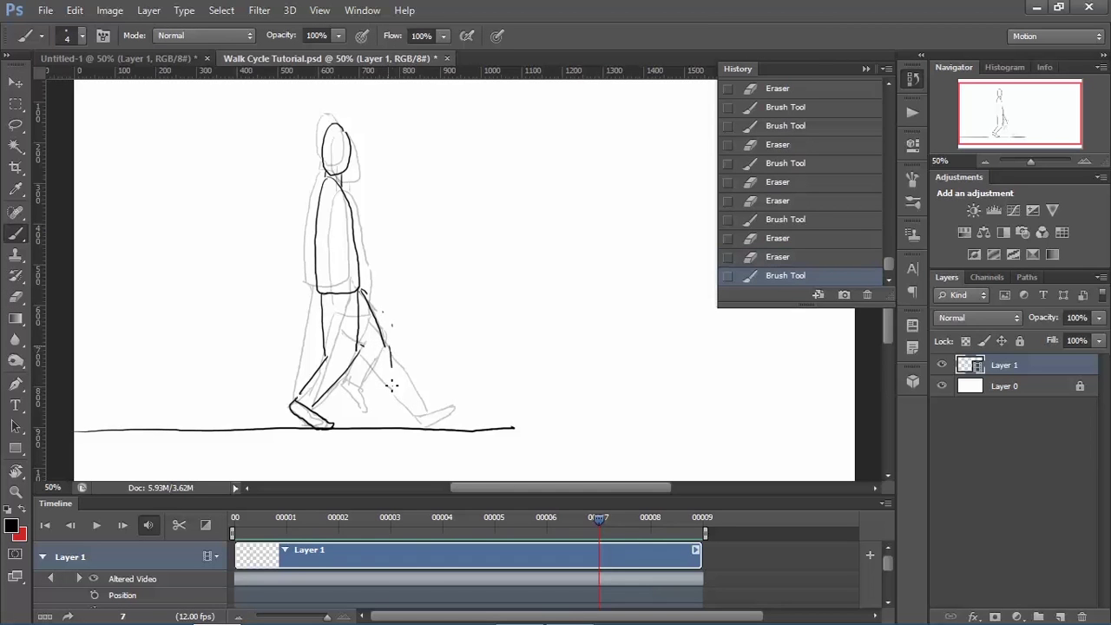
drag(394, 406, 395, 405)
drag(371, 392, 375, 387)
key(e)
key(b)
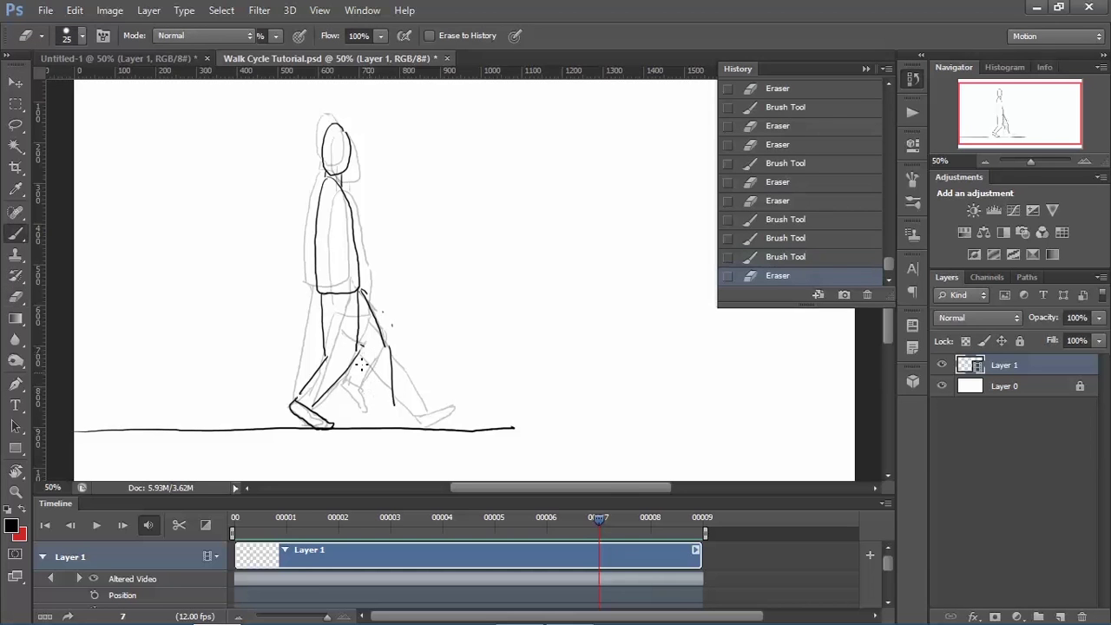
mouse_move(360, 351)
mouse_down()
mouse_move(374, 408)
mouse_move(404, 399)
mouse_move(449, 411)
mouse_move(378, 417)
mouse_up()
drag(373, 417, 427, 413)
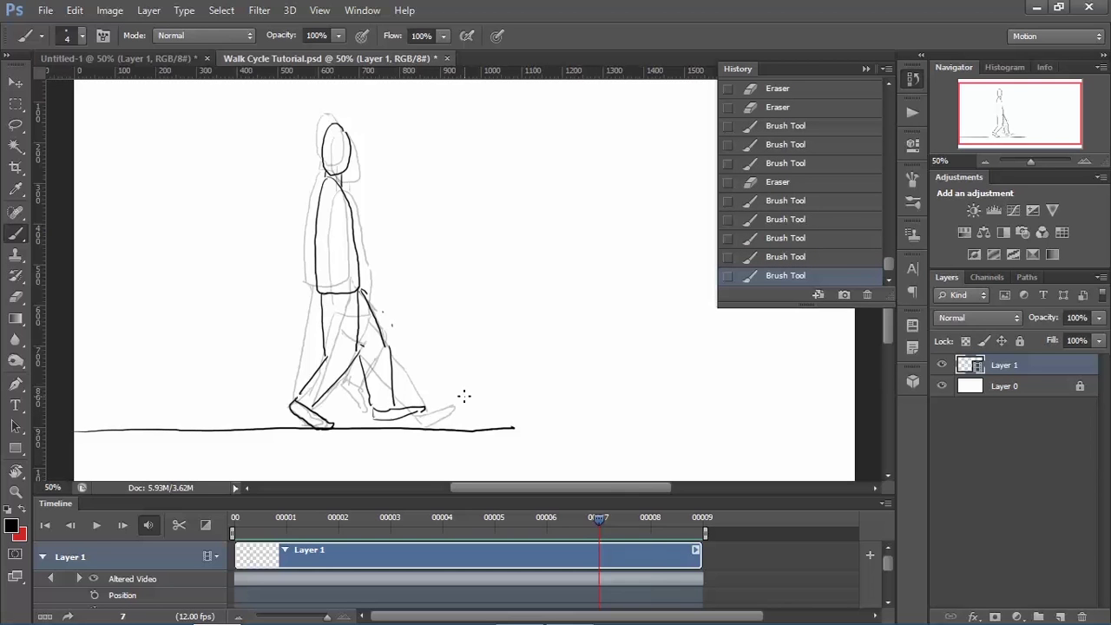
Step: Step back and forth between frames 7 and 8 to compare the redrawn leg
key(Right)
key(Left)
key(Right)
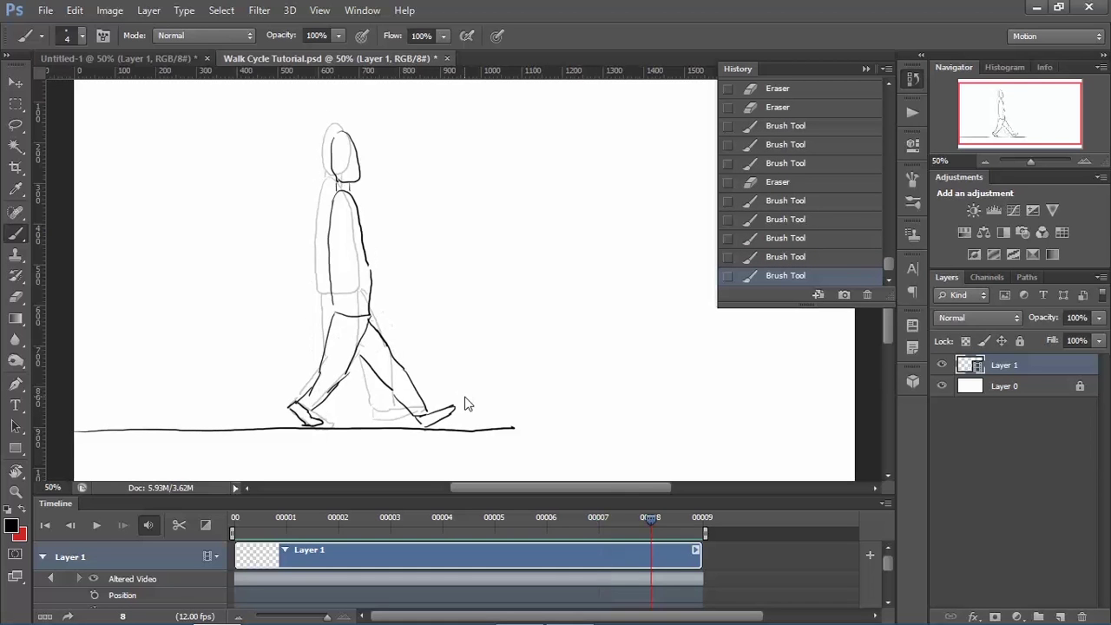
key(Left)
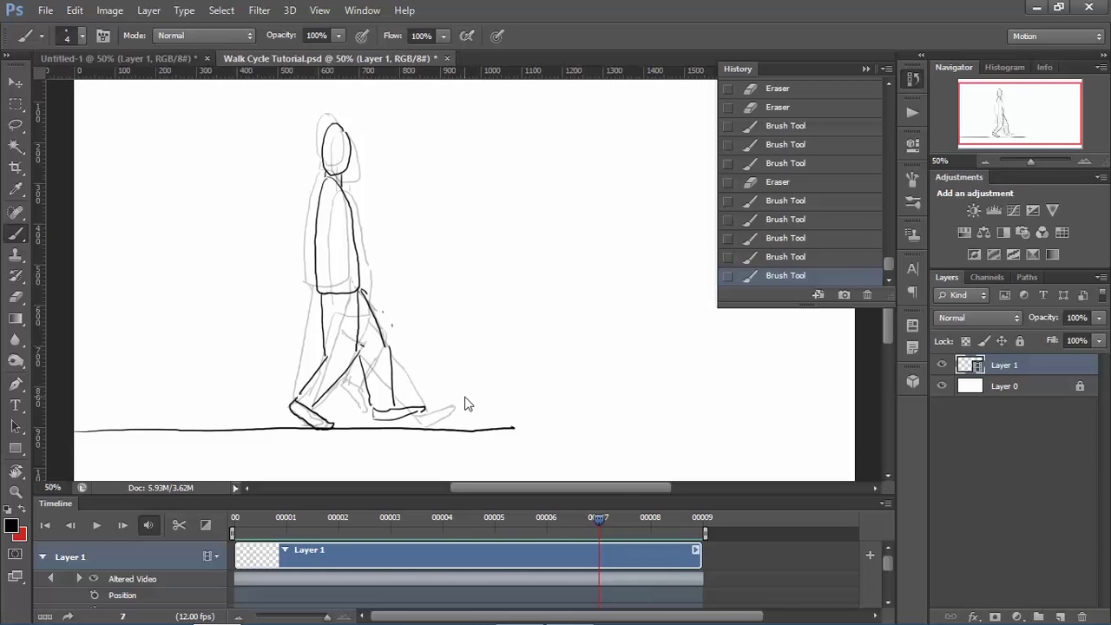
key(Right)
key(Left)
click(884, 504)
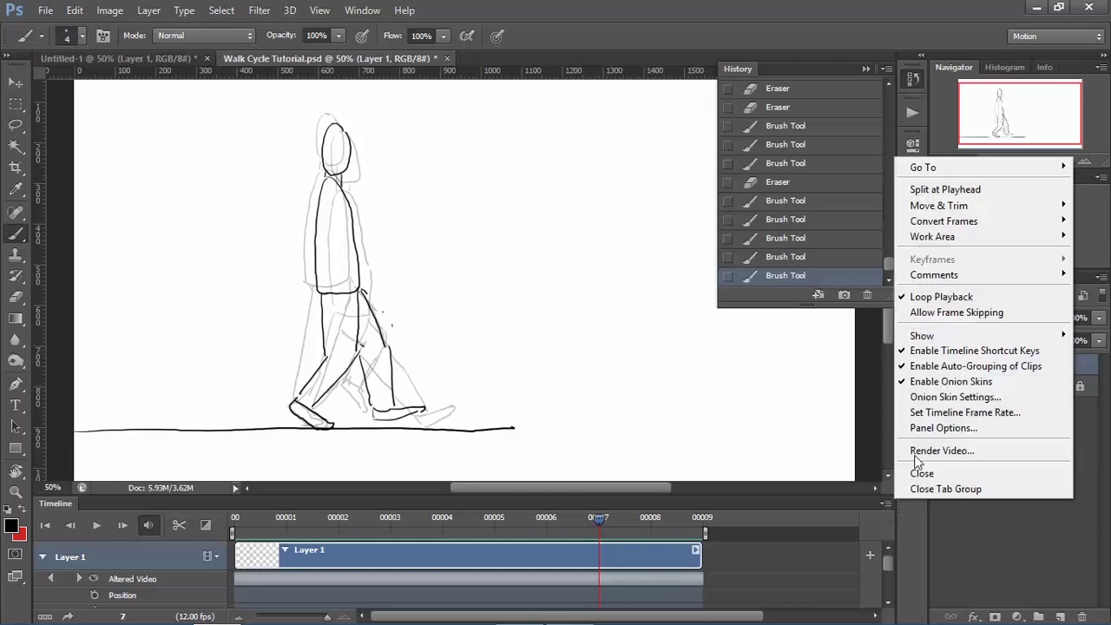
Step: Turn off onion skins, play and stop the walk cycle, and go to frame 8
click(959, 389)
key(space)
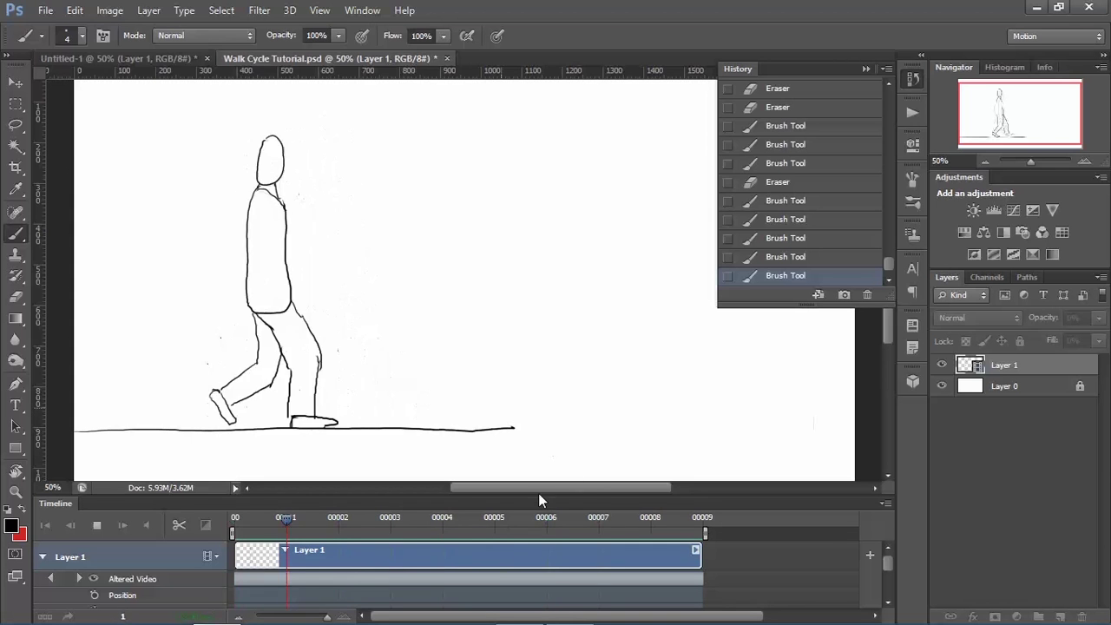
key(space)
click(702, 518)
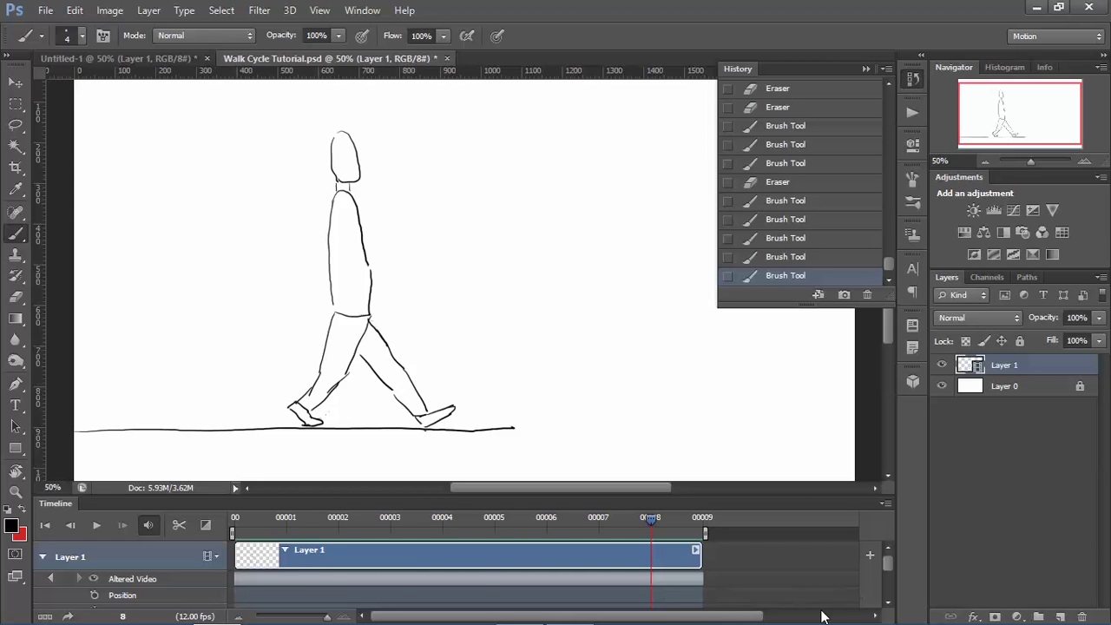
Step: Zoom the timeline out twice and save Walk Cycle Tutorial.psd
click(241, 617)
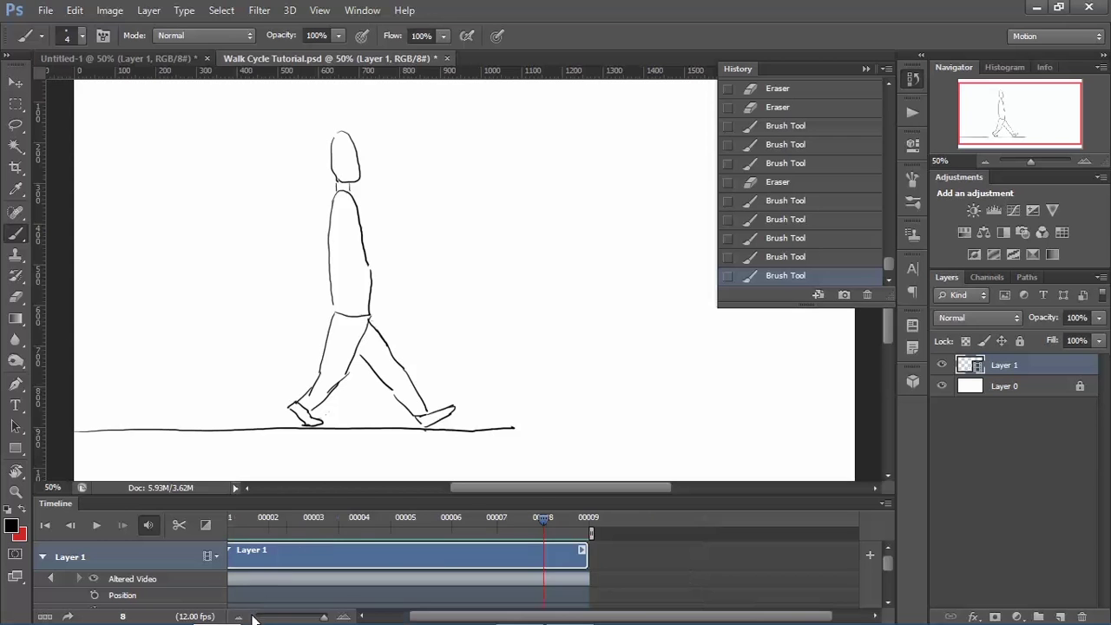
click(241, 616)
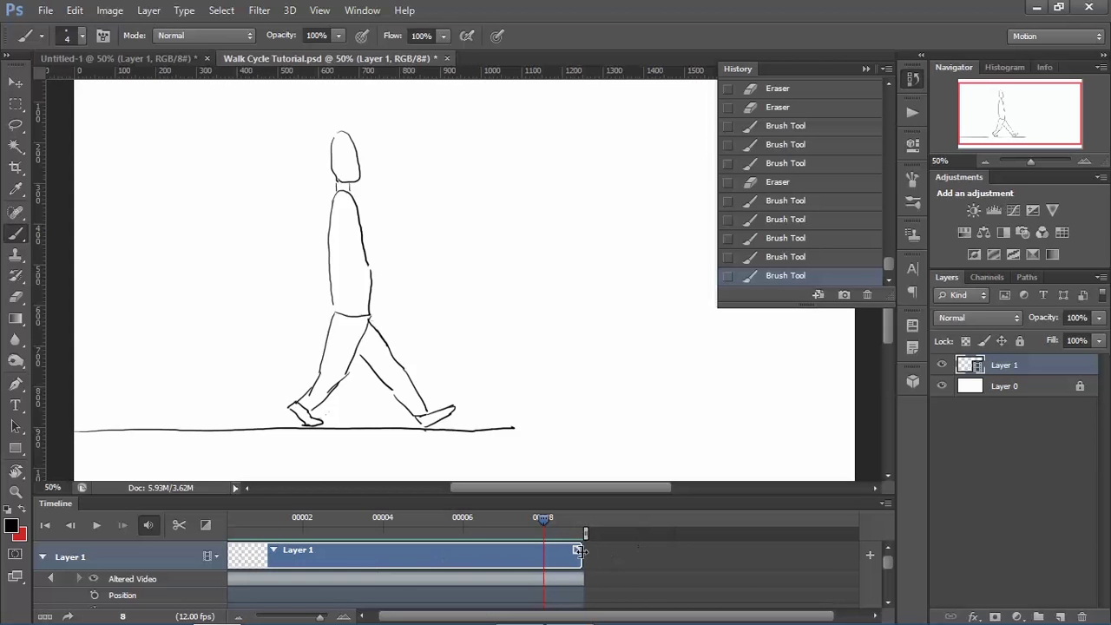
drag(577, 550, 589, 560)
click(45, 10)
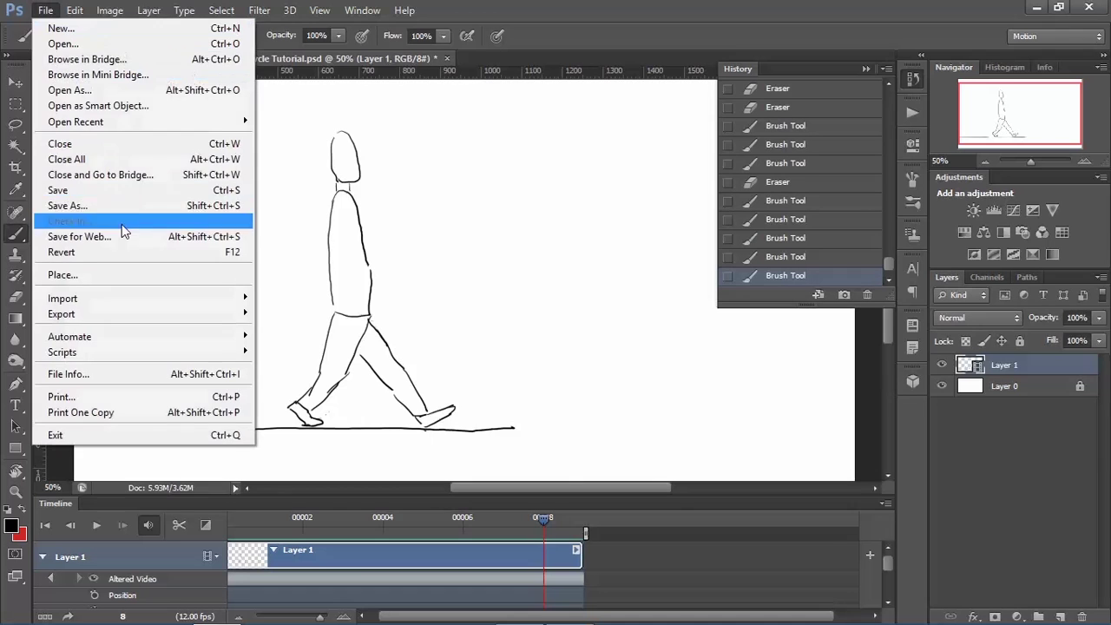
click(39, 185)
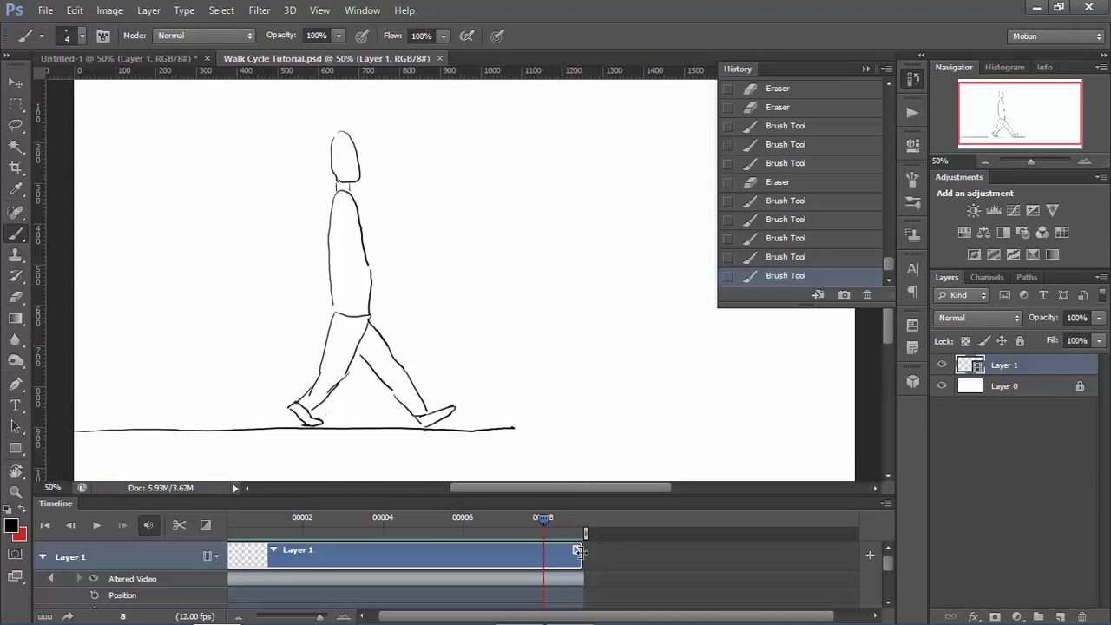
Step: Lengthen the Layer 1 clip, then stretch the Layer 0 clip to match
drag(579, 550, 826, 560)
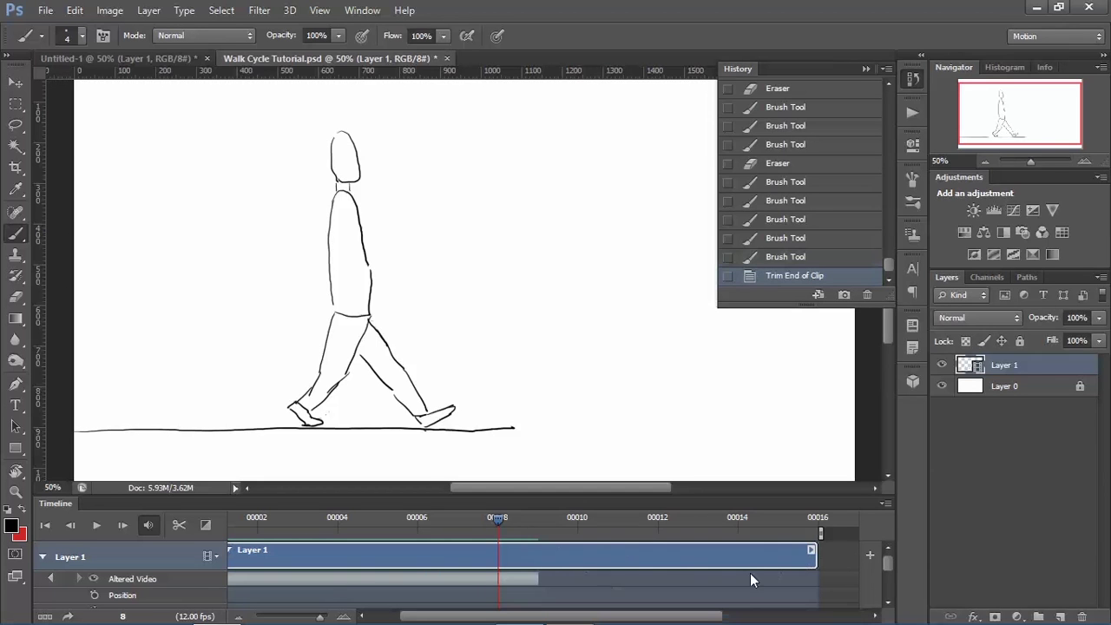
drag(890, 572, 890, 594)
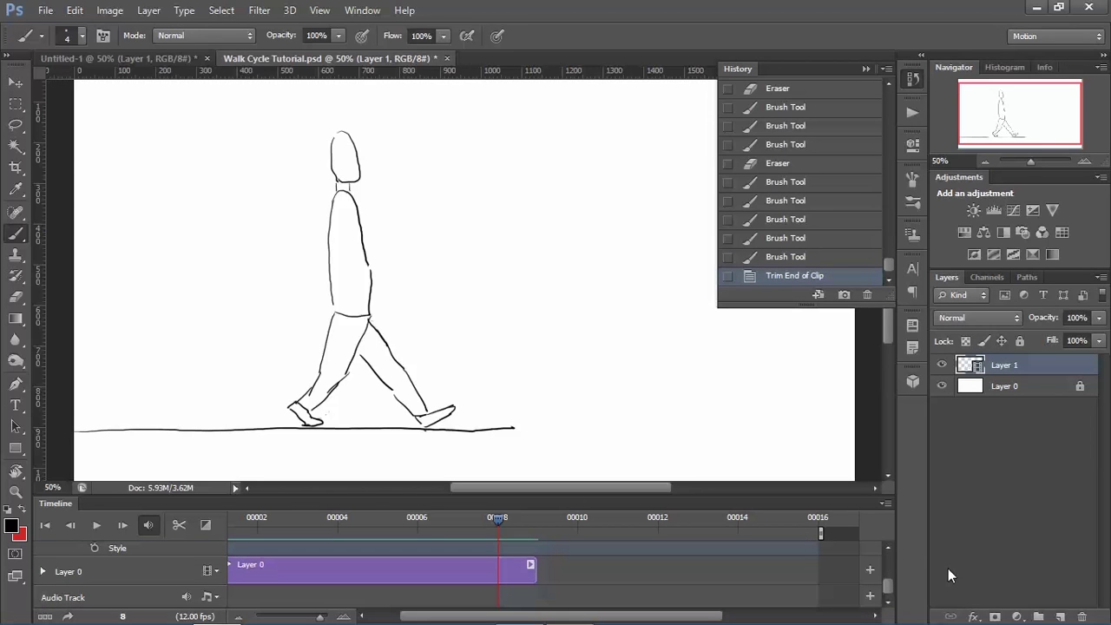
click(1027, 385)
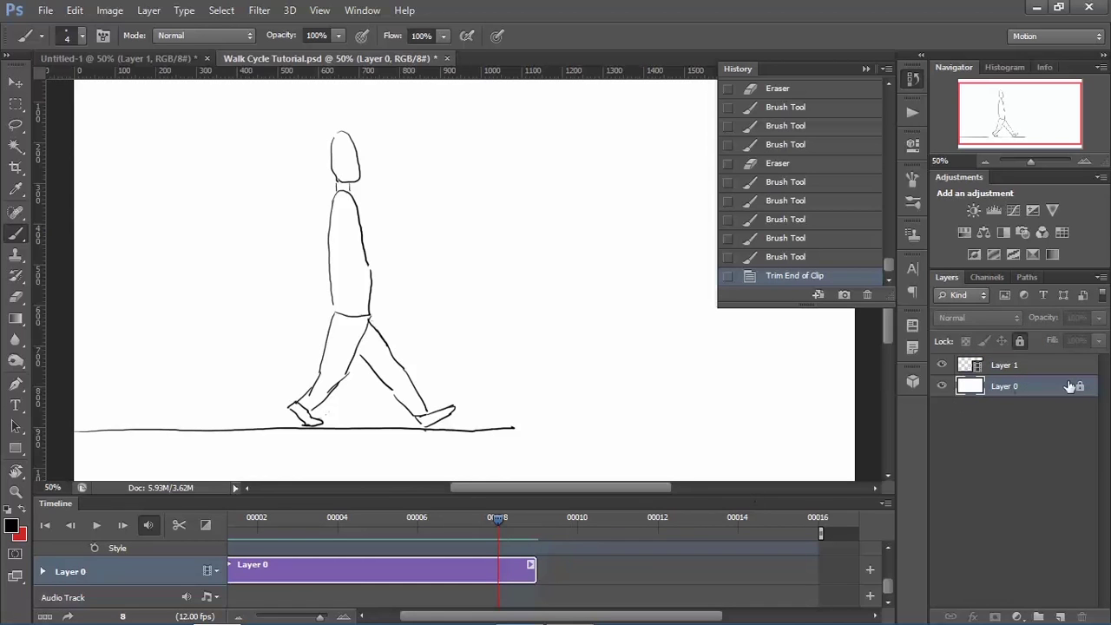
drag(531, 567, 818, 565)
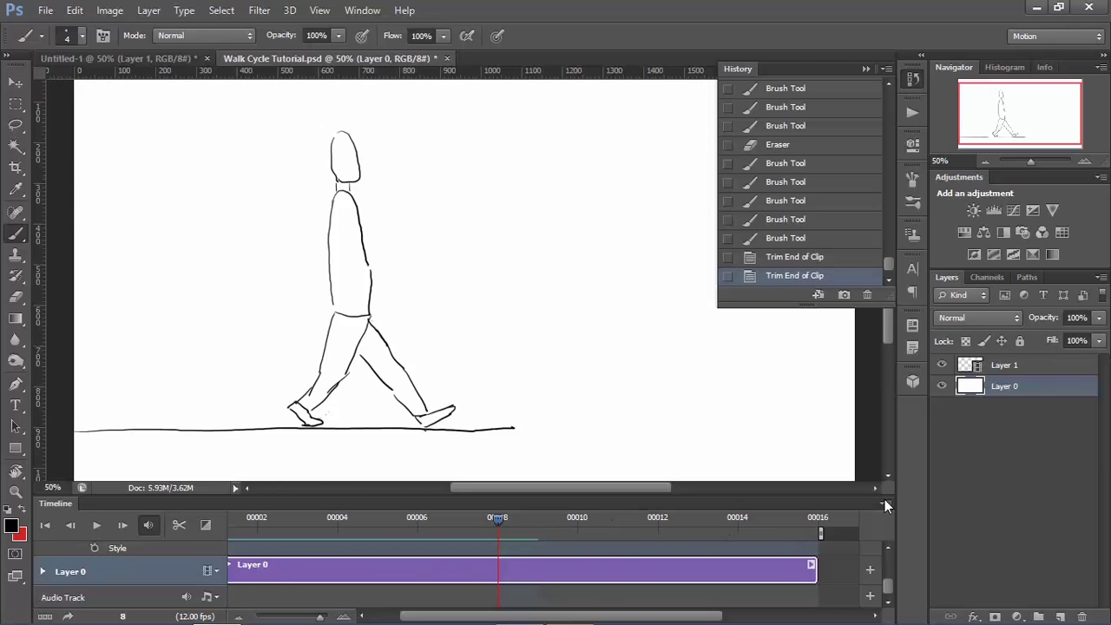
click(817, 518)
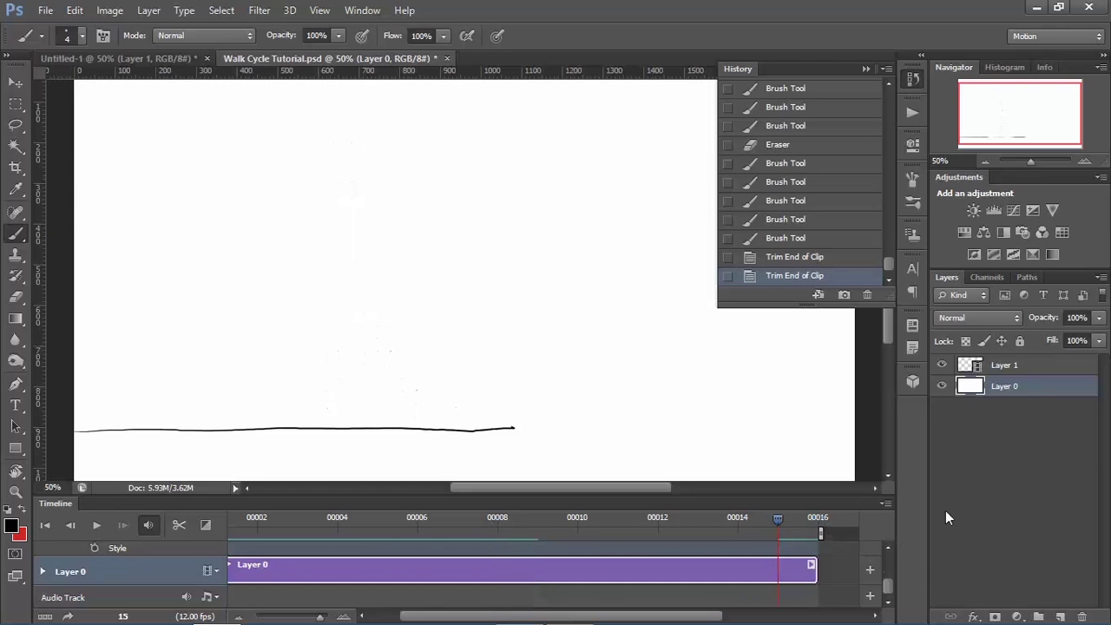
Step: Extend the Layer 1 clip further and trim Layer 0's clip end to match
click(1012, 365)
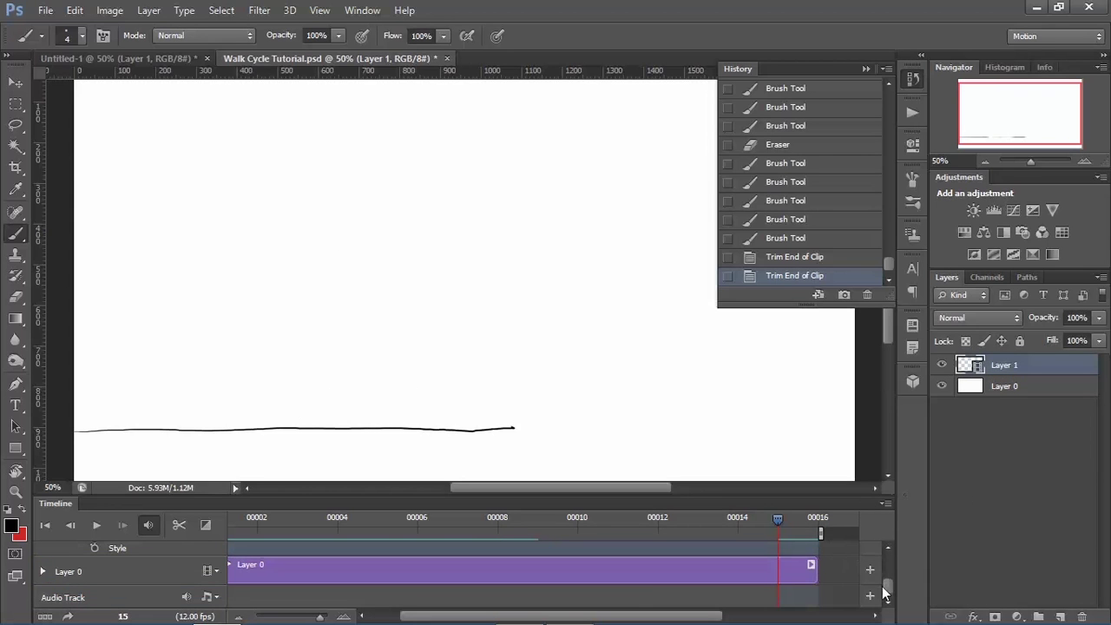
drag(887, 587, 888, 562)
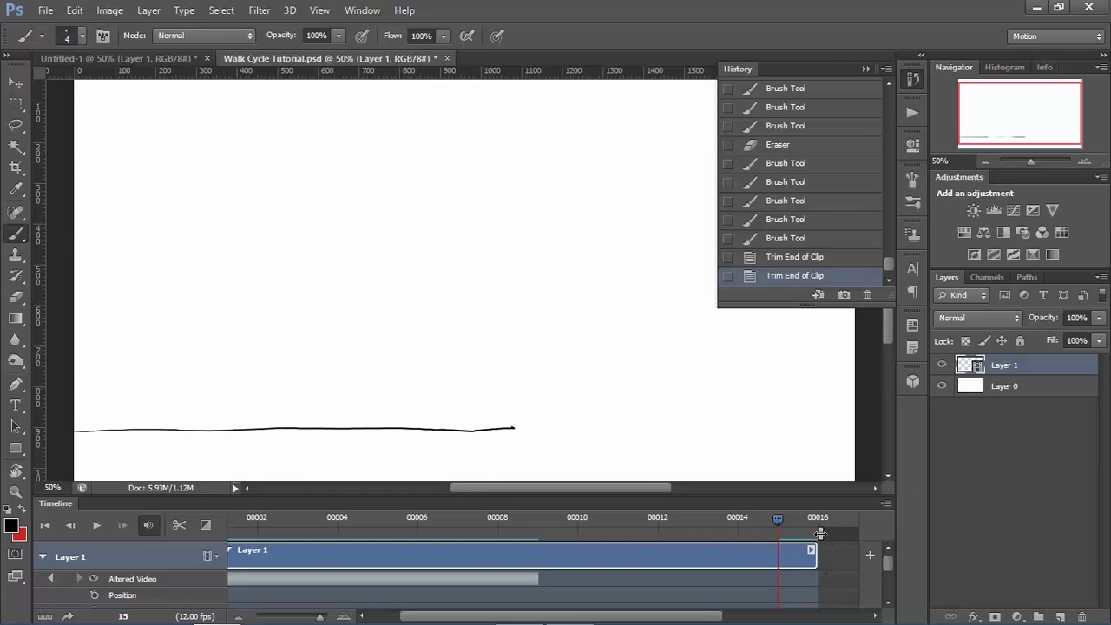
drag(812, 553, 888, 589)
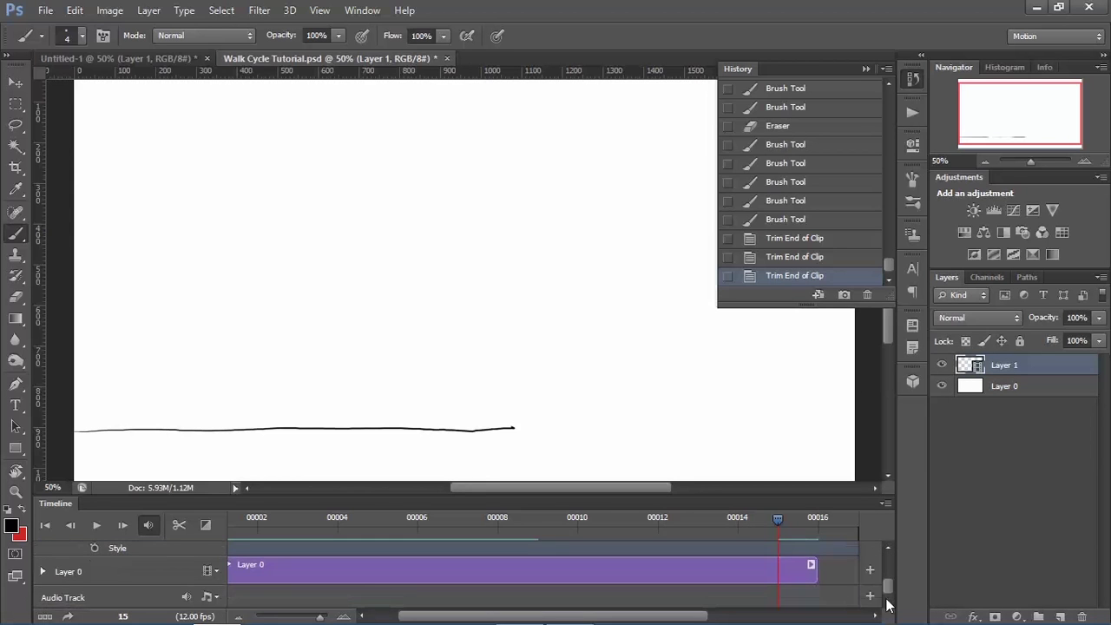
click(817, 568)
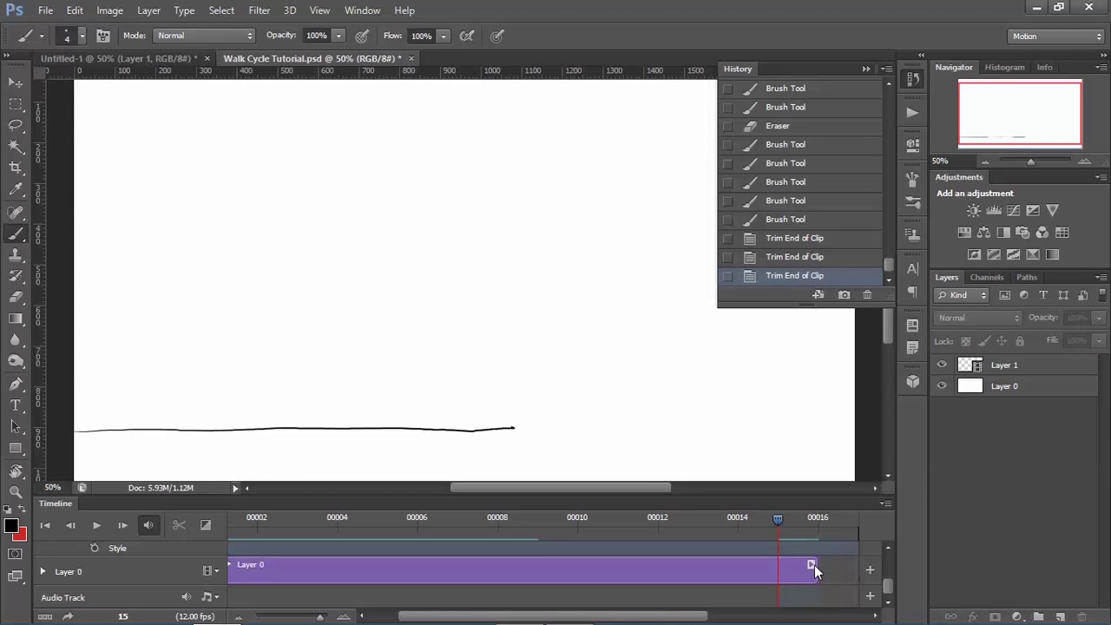
click(813, 565)
click(825, 566)
click(806, 572)
drag(813, 569, 645, 569)
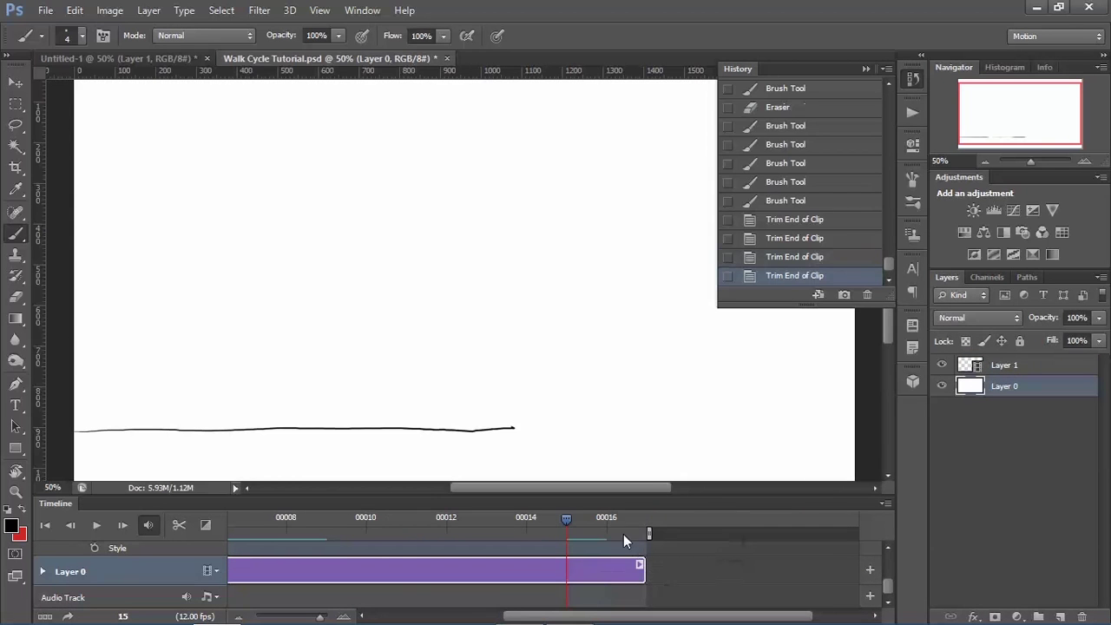
Step: Move to frame 16, lock Layer 0, and reselect Layer 1
click(608, 518)
drag(890, 591, 893, 560)
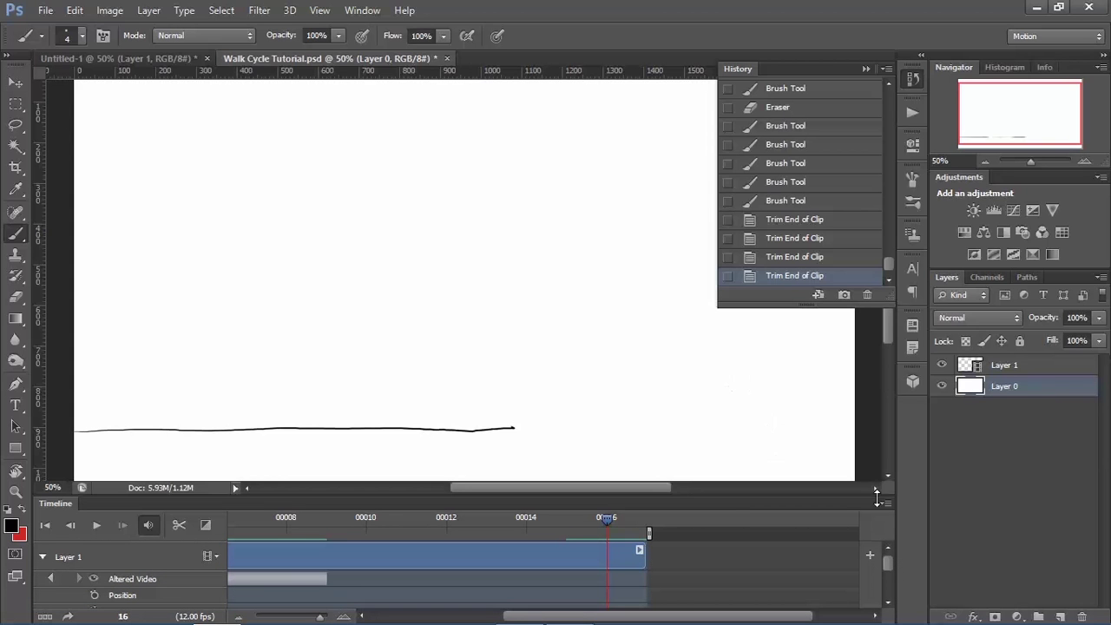
click(1020, 340)
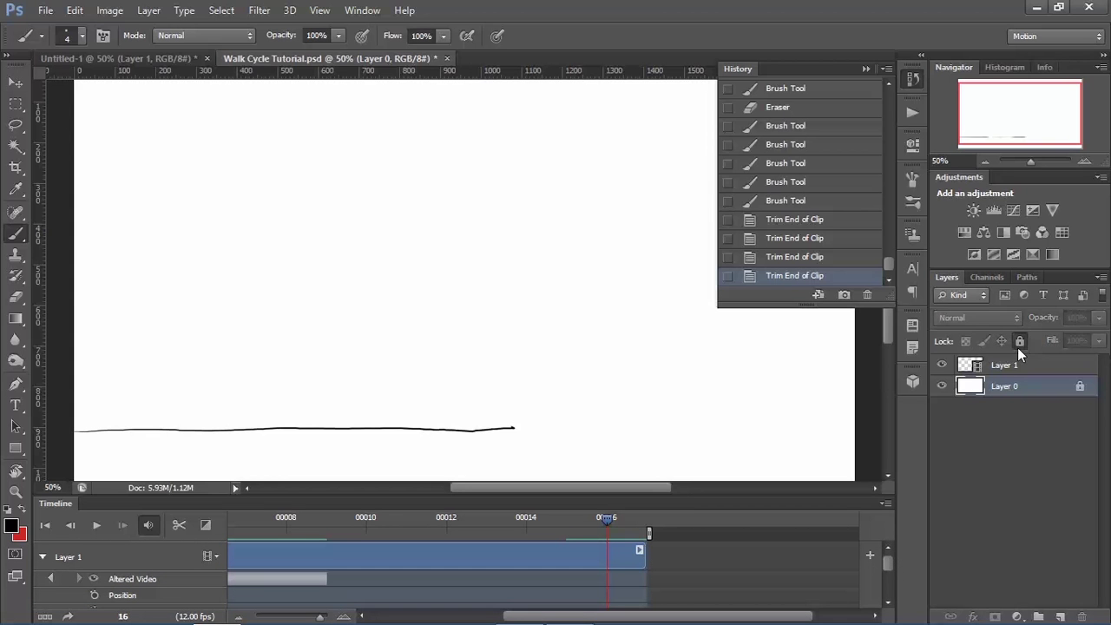
click(642, 551)
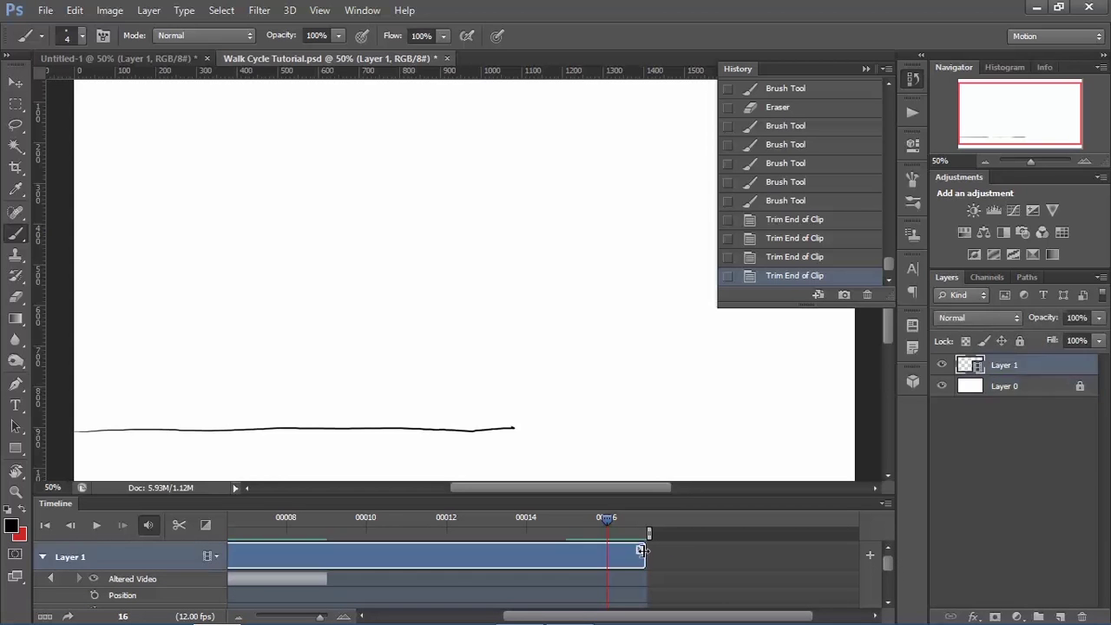
Step: Enable onion skins and set Onion Skin Settings to 8 frames before
click(885, 503)
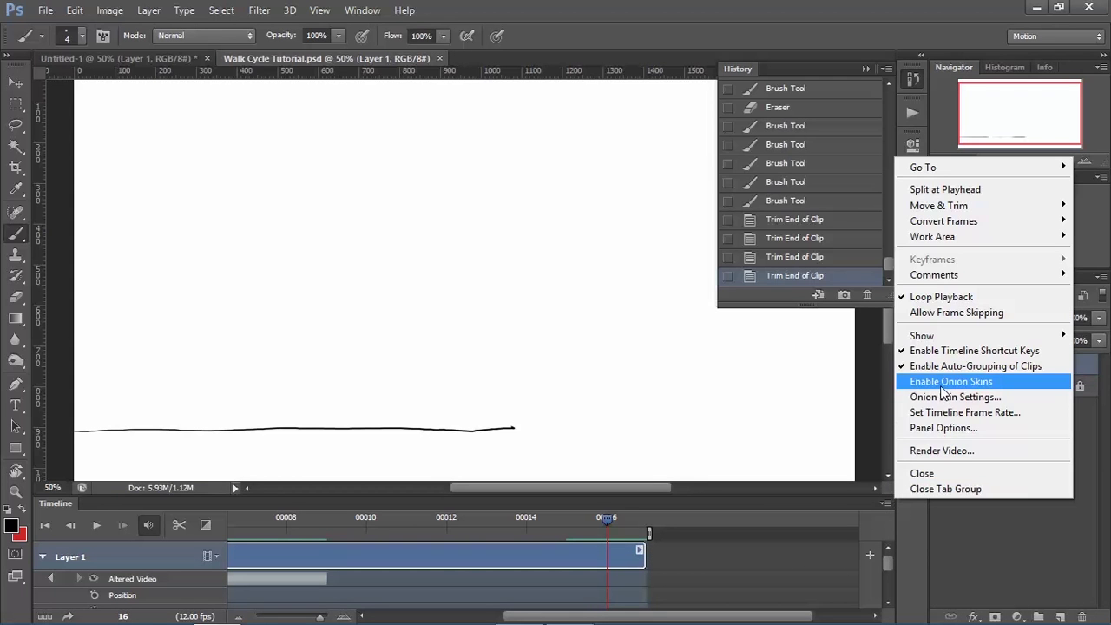
click(945, 382)
click(884, 503)
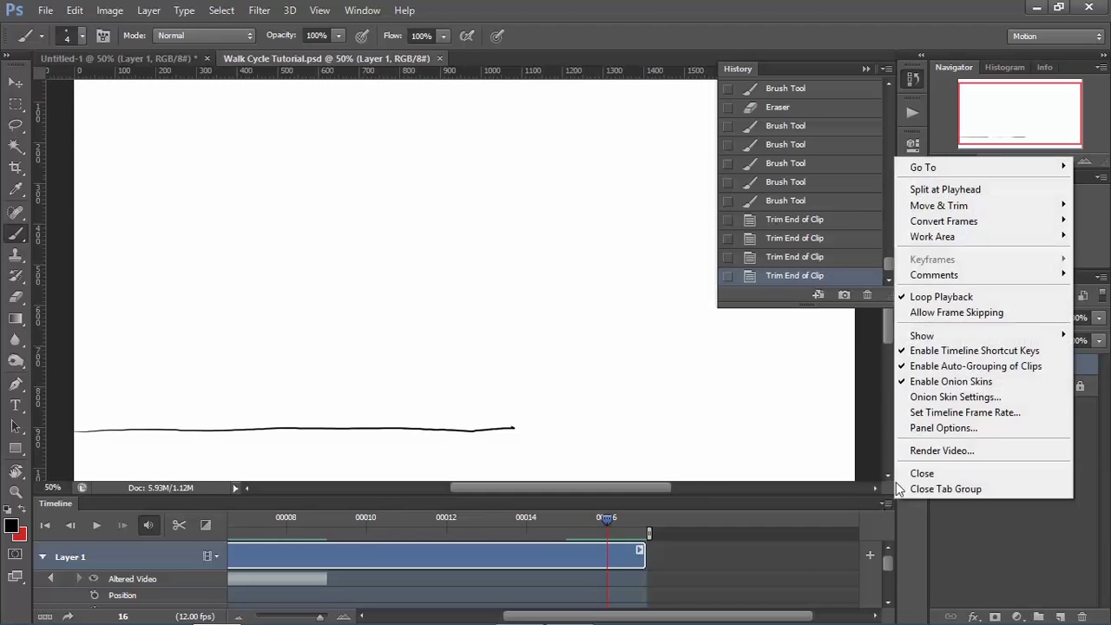
click(964, 399)
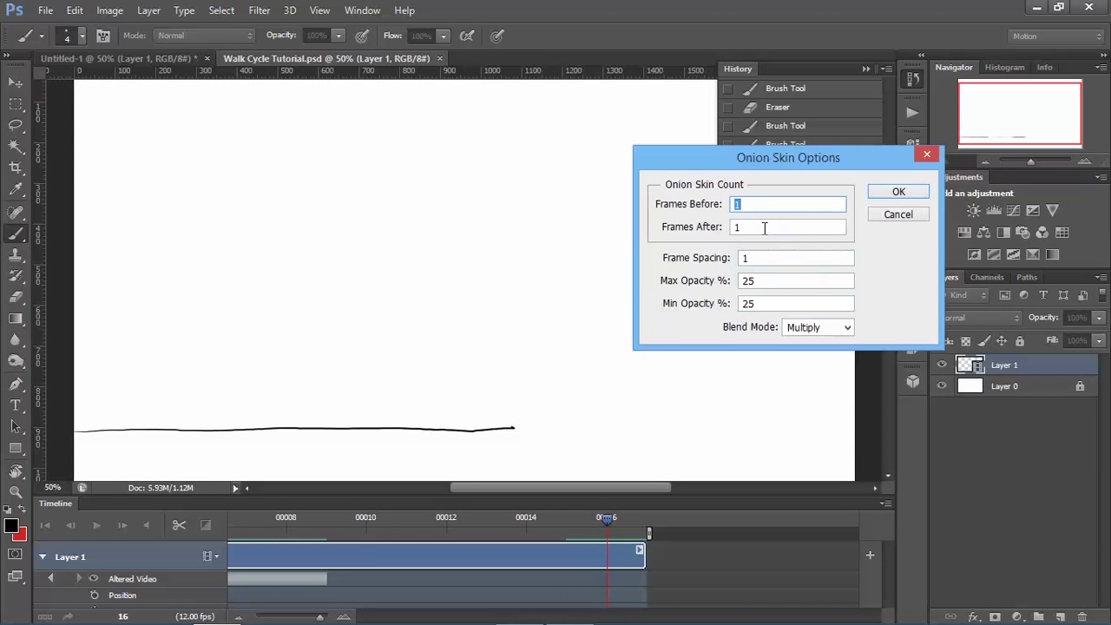
click(764, 228)
click(756, 207)
text(8)
key(Return)
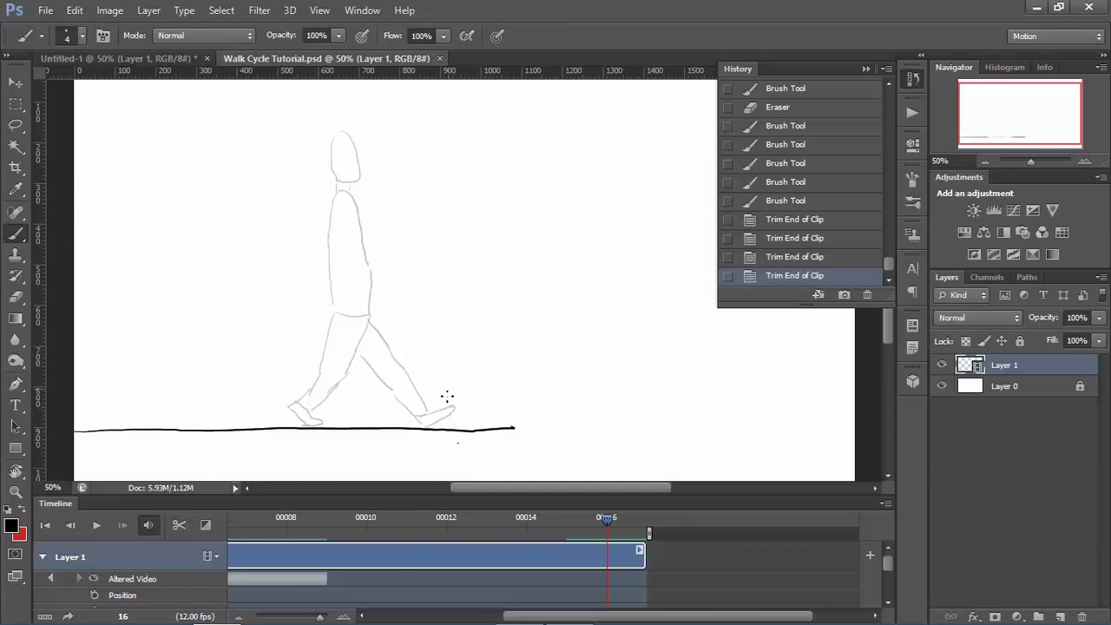
Step: Ink the lifted leg on frame 16: knee line, lower leg and foot outline
click(429, 425)
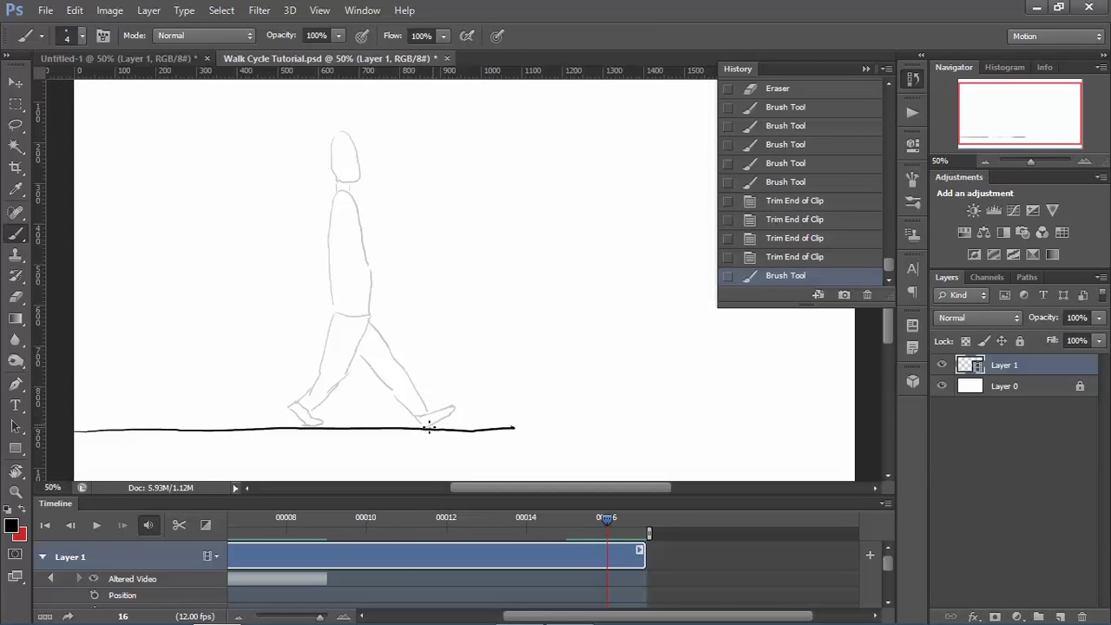
mouse_move(429, 425)
mouse_down()
mouse_move(461, 405)
mouse_move(448, 415)
mouse_up()
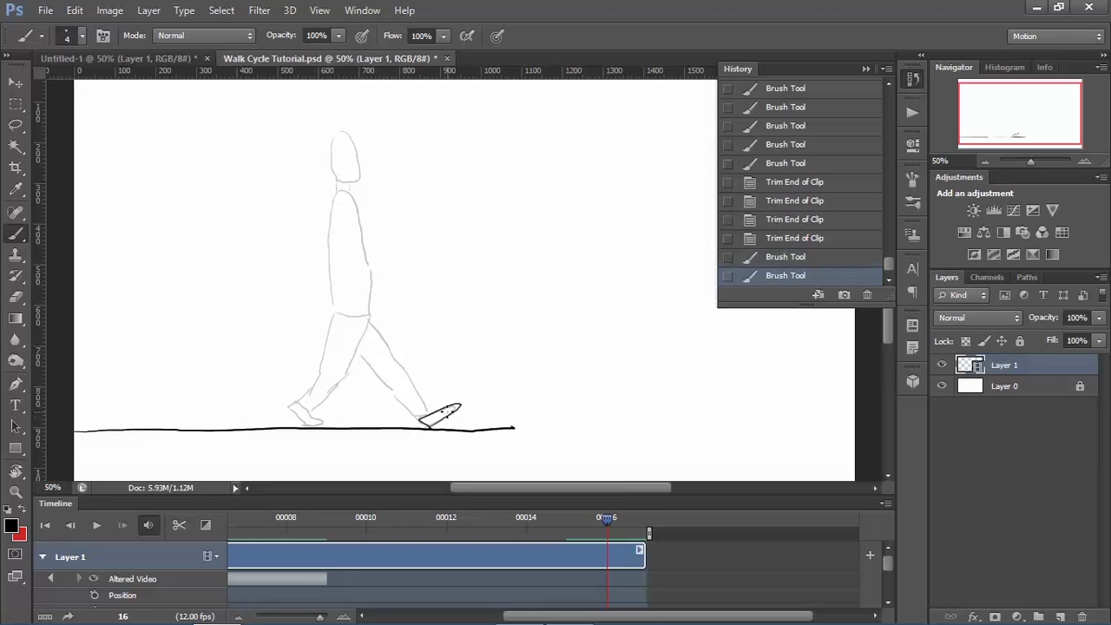
key(ctrl+z)
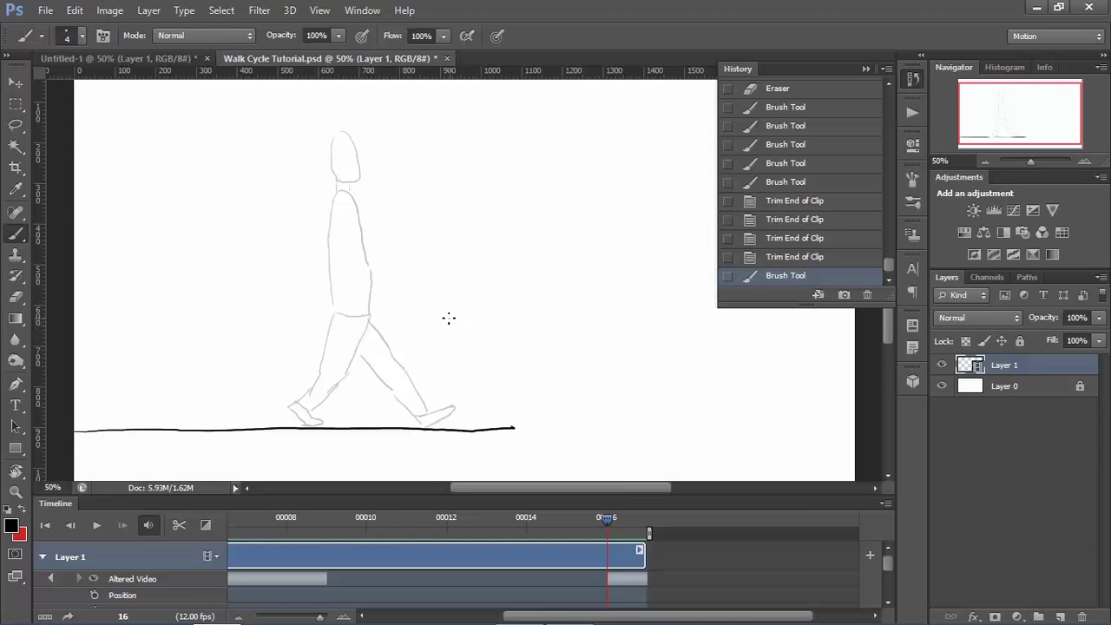
drag(467, 318, 490, 311)
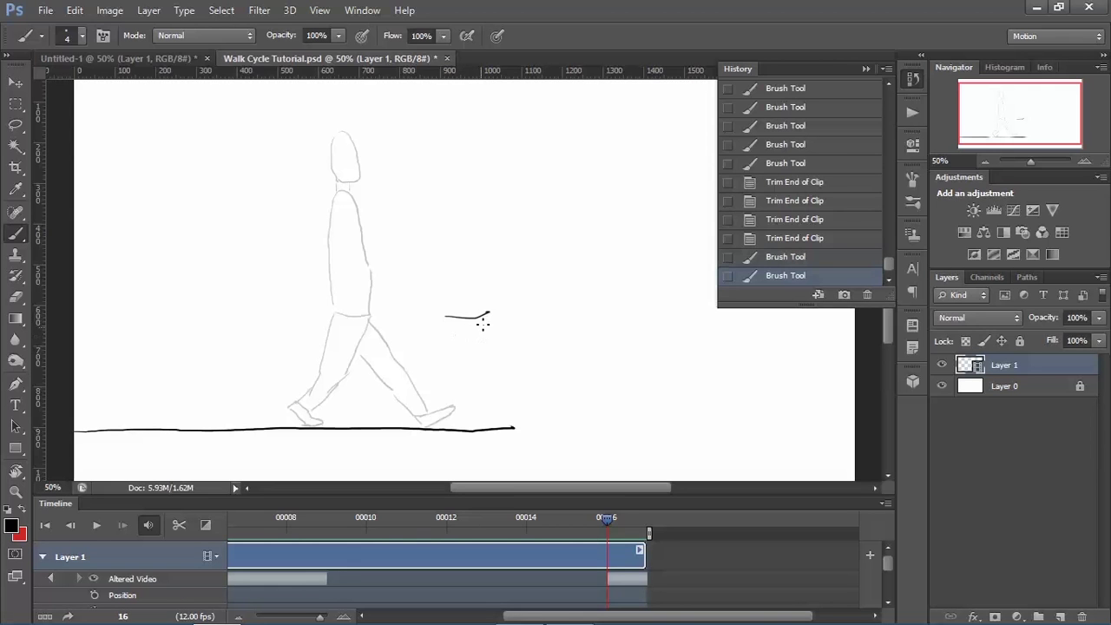
click(489, 317)
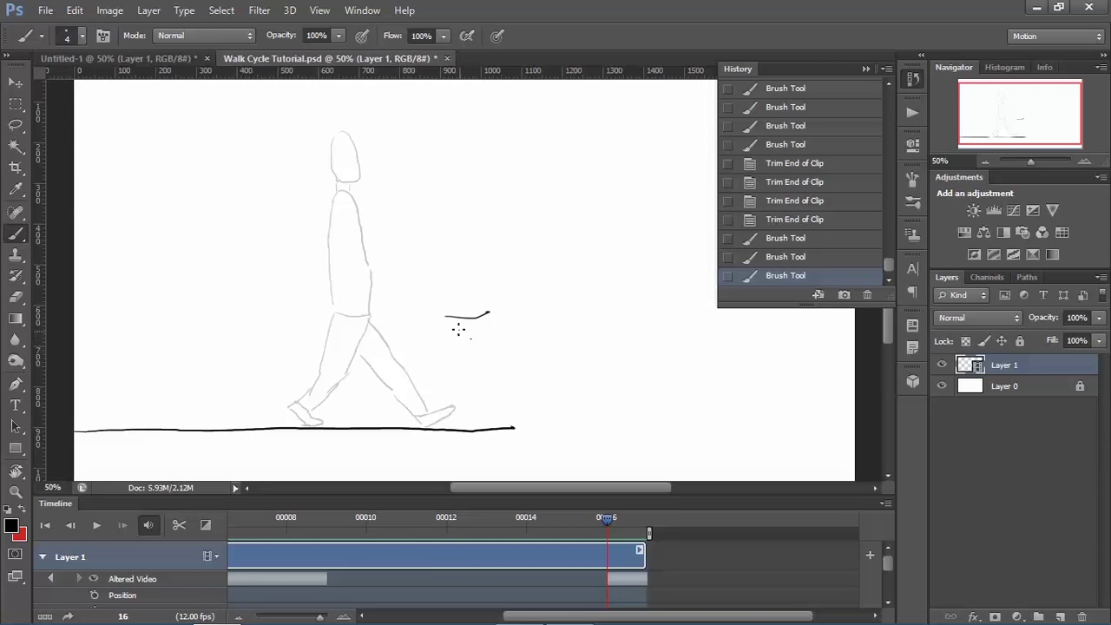
shift+click(417, 395)
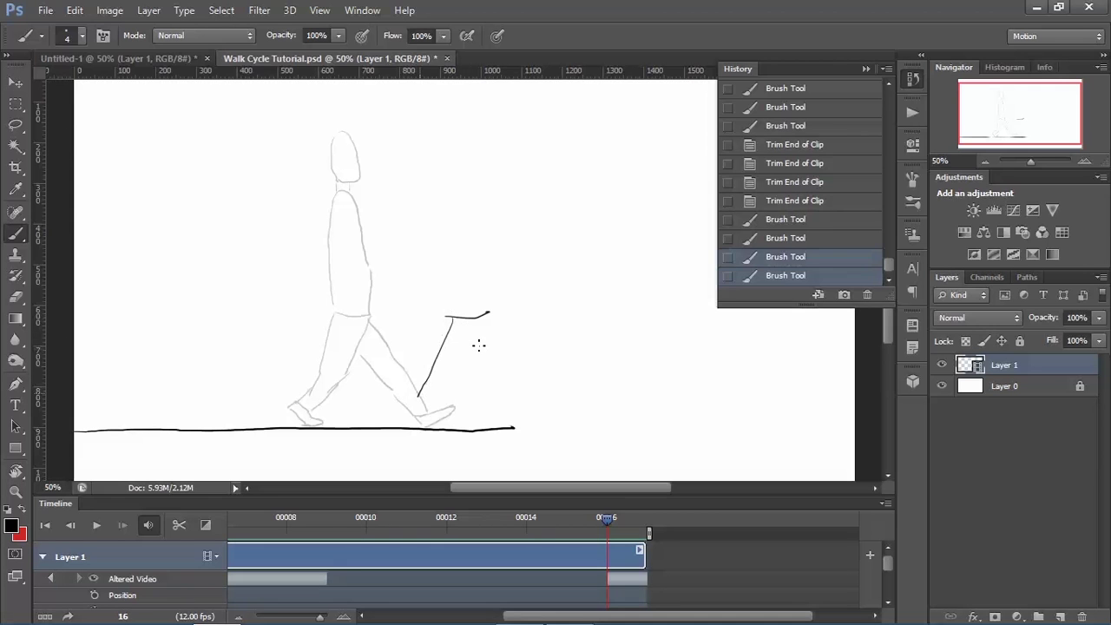
mouse_move(497, 316)
mouse_down()
mouse_move(438, 408)
mouse_move(417, 412)
mouse_up()
click(419, 399)
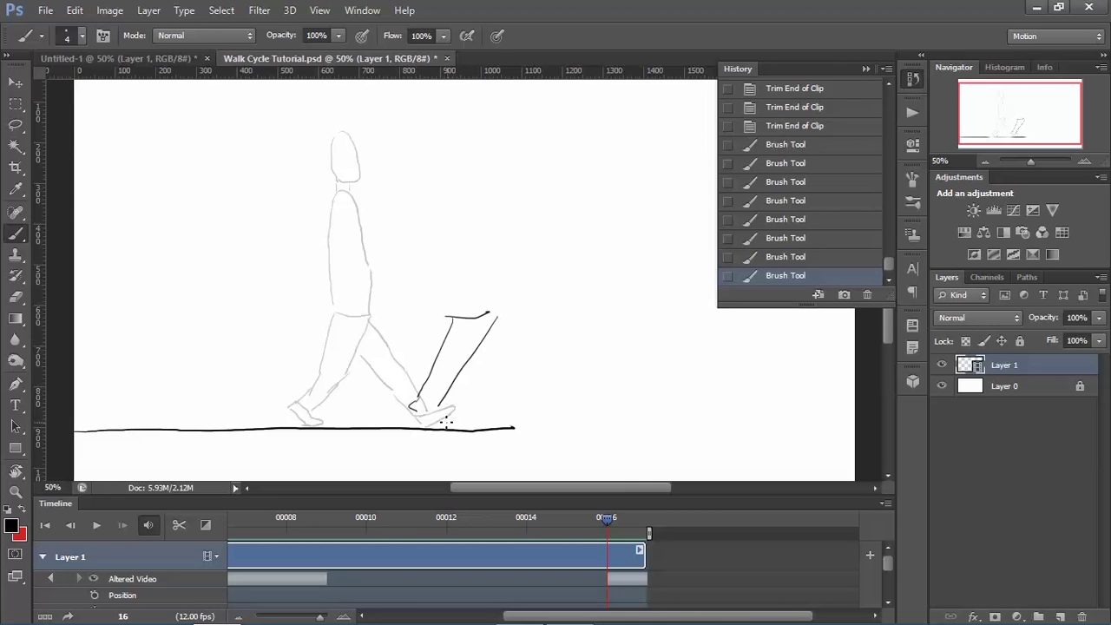
click(446, 423)
click(449, 423)
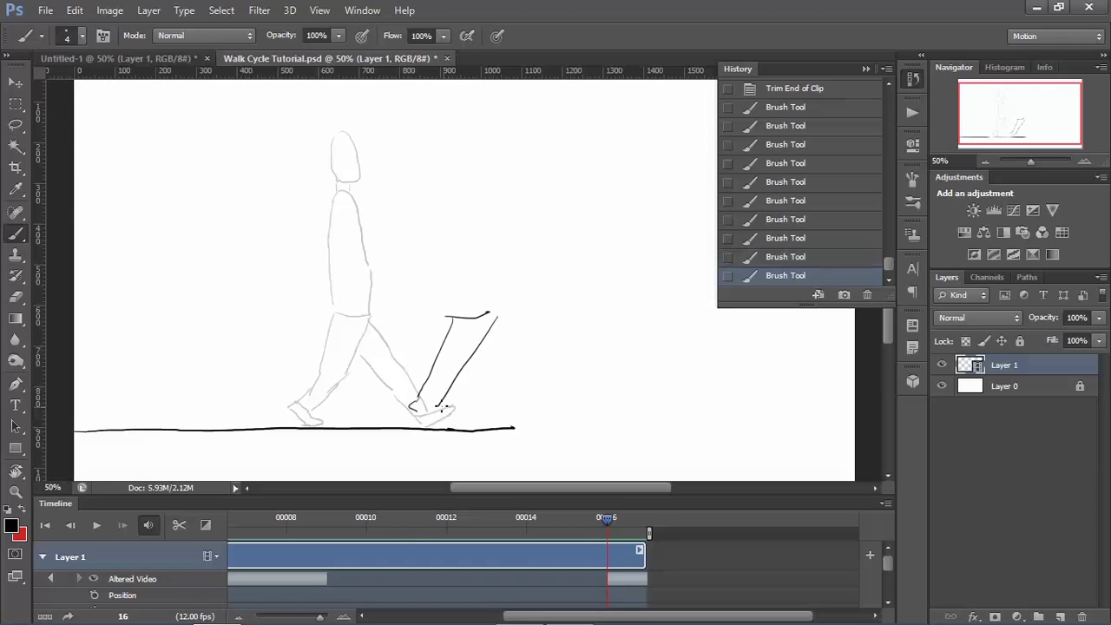
click(441, 408)
drag(438, 408, 457, 430)
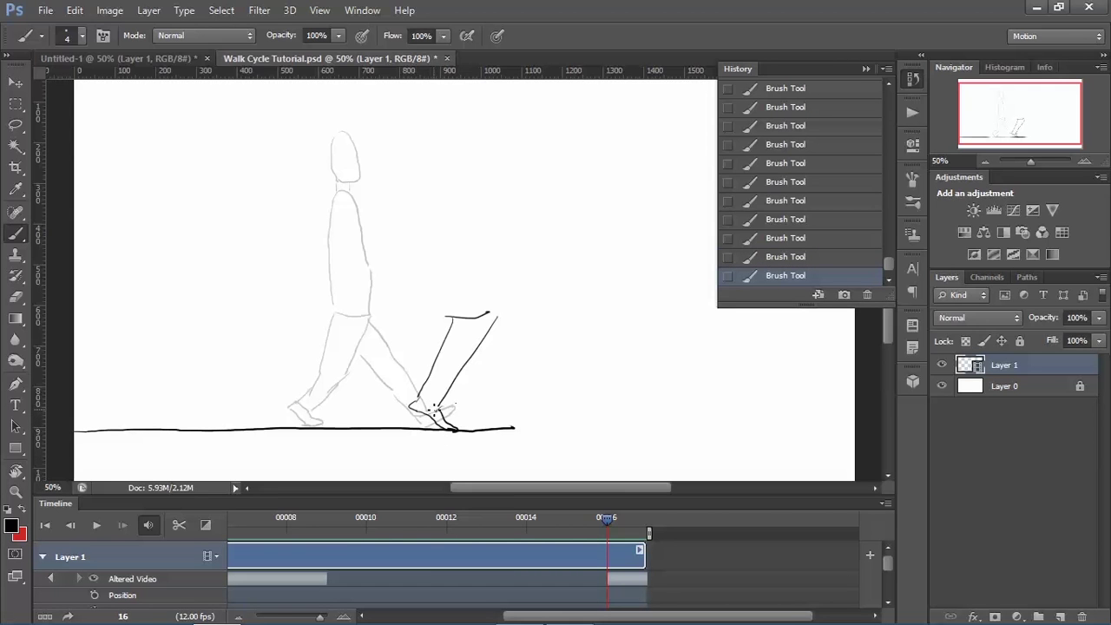
Step: Erase stray foot marks and the shin top, redrawing the shin's back line higher
key(e)
drag(432, 421, 444, 417)
key(b)
key(e)
mouse_move(439, 318)
mouse_down()
mouse_move(482, 309)
mouse_move(427, 361)
mouse_move(459, 335)
mouse_up()
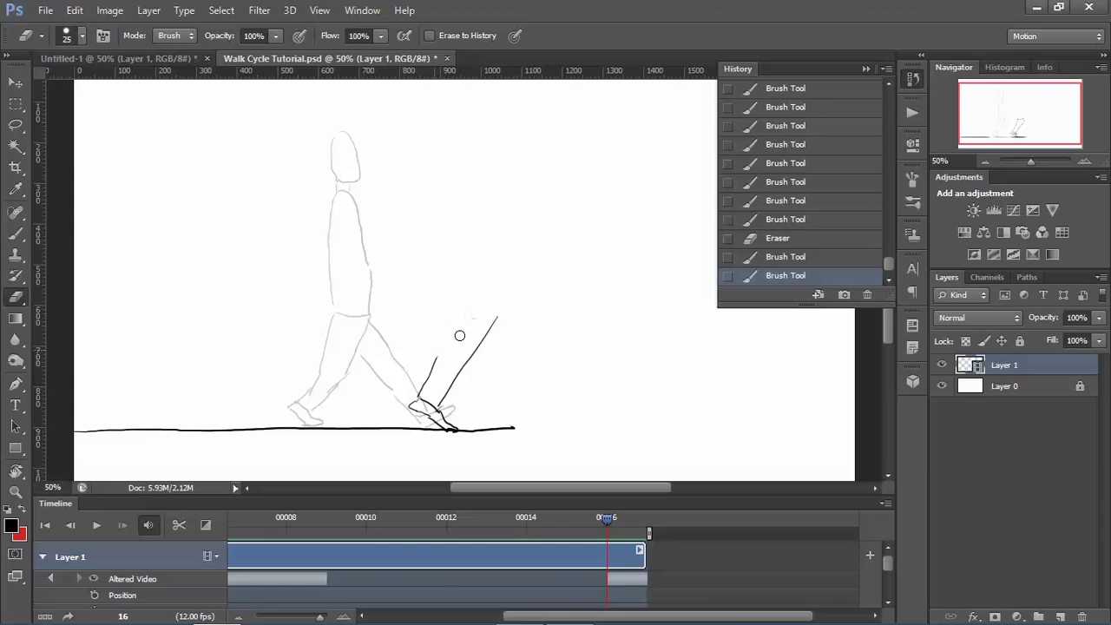
key(b)
mouse_move(427, 382)
mouse_down()
mouse_move(470, 311)
mouse_move(521, 306)
mouse_move(512, 315)
mouse_up()
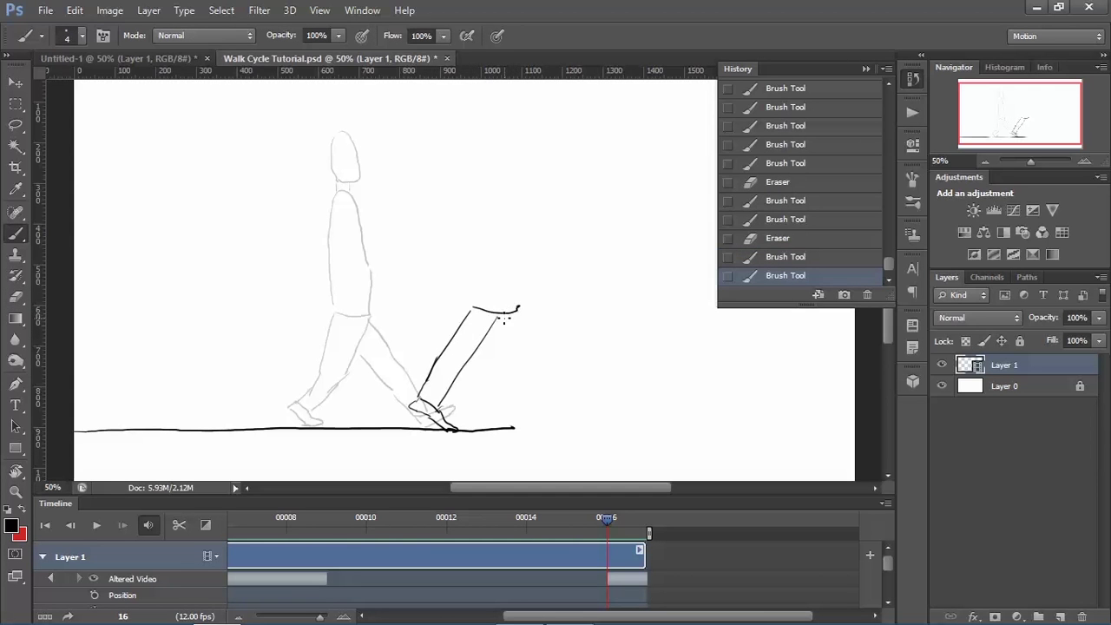
key(e)
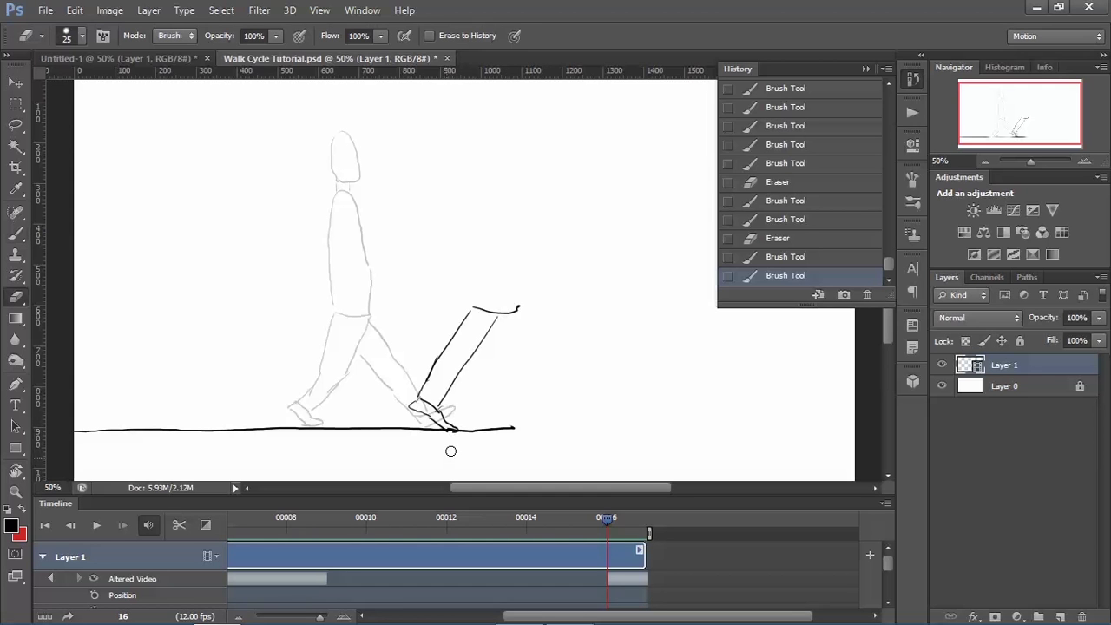
mouse_move(444, 427)
mouse_down()
mouse_move(461, 429)
mouse_move(444, 415)
mouse_move(452, 422)
mouse_up()
key(b)
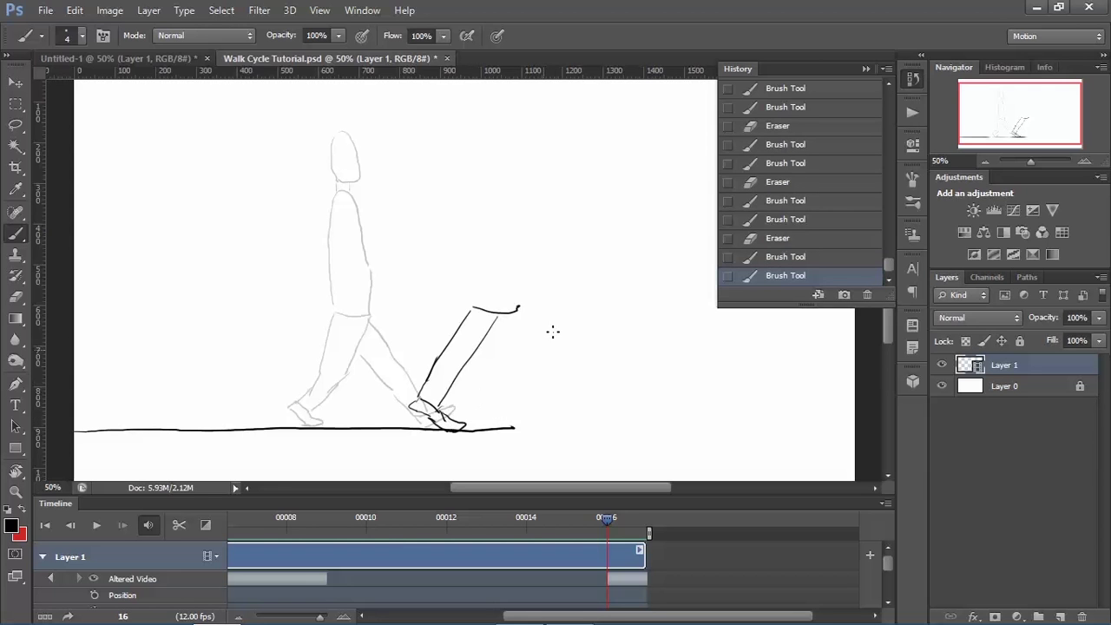
key(e)
drag(427, 417, 450, 431)
key(b)
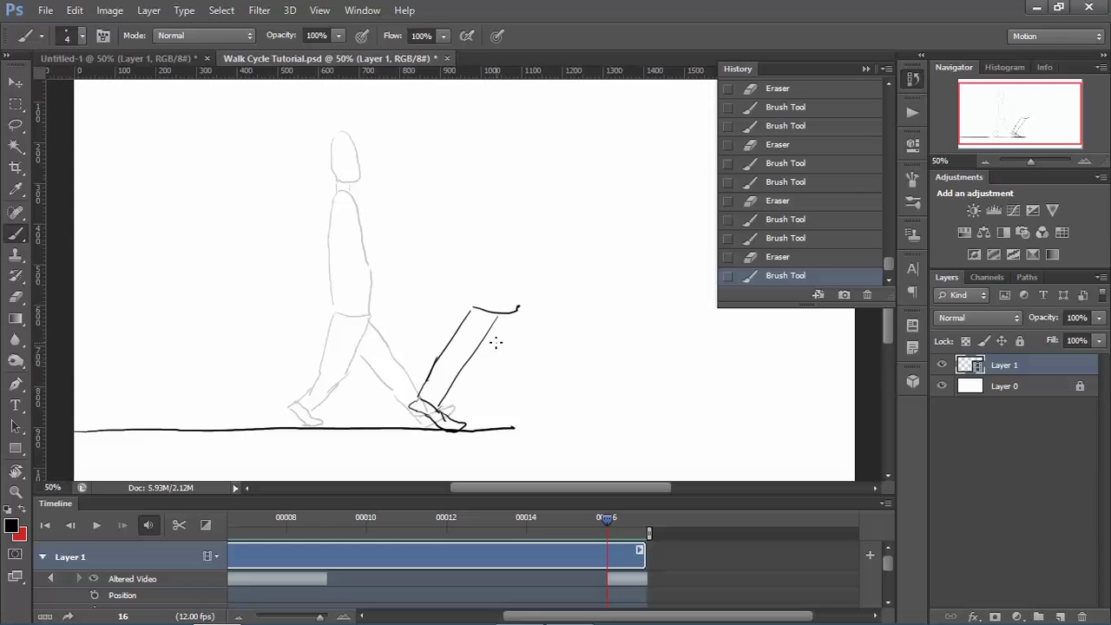
Step: Draw the back leg down to its foot and add a horizontal guide near the top
key(e)
key(b)
drag(520, 308, 561, 405)
mouse_move(493, 325)
mouse_down()
mouse_move(556, 422)
mouse_move(569, 408)
mouse_move(559, 422)
mouse_move(587, 415)
mouse_up()
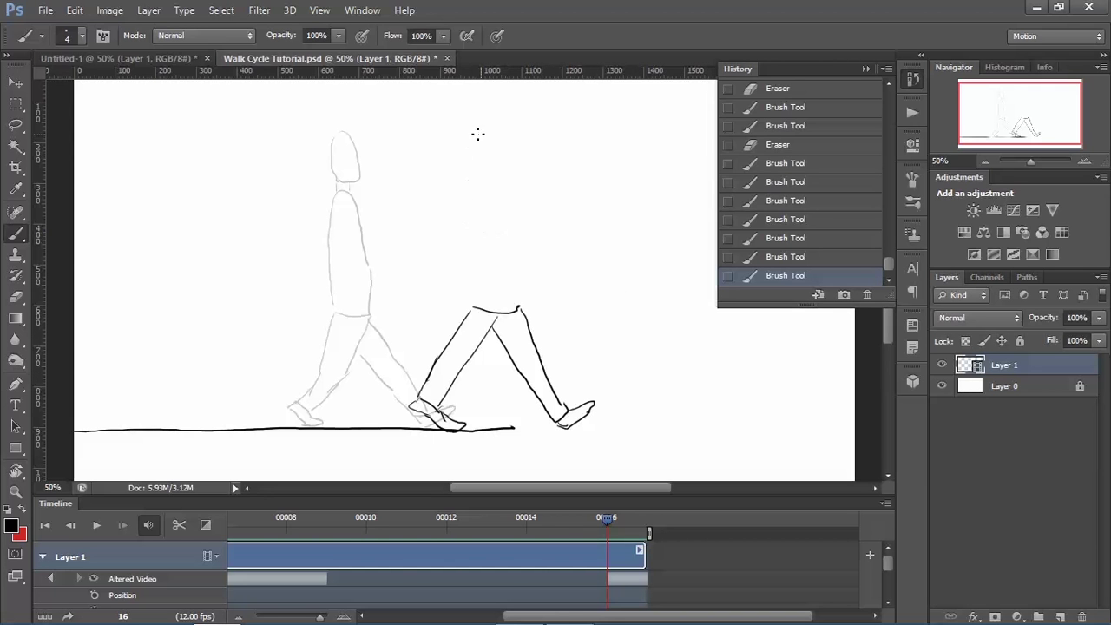
mouse_move(496, 74)
mouse_down()
mouse_move(514, 128)
mouse_move(494, 168)
mouse_move(498, 130)
mouse_up()
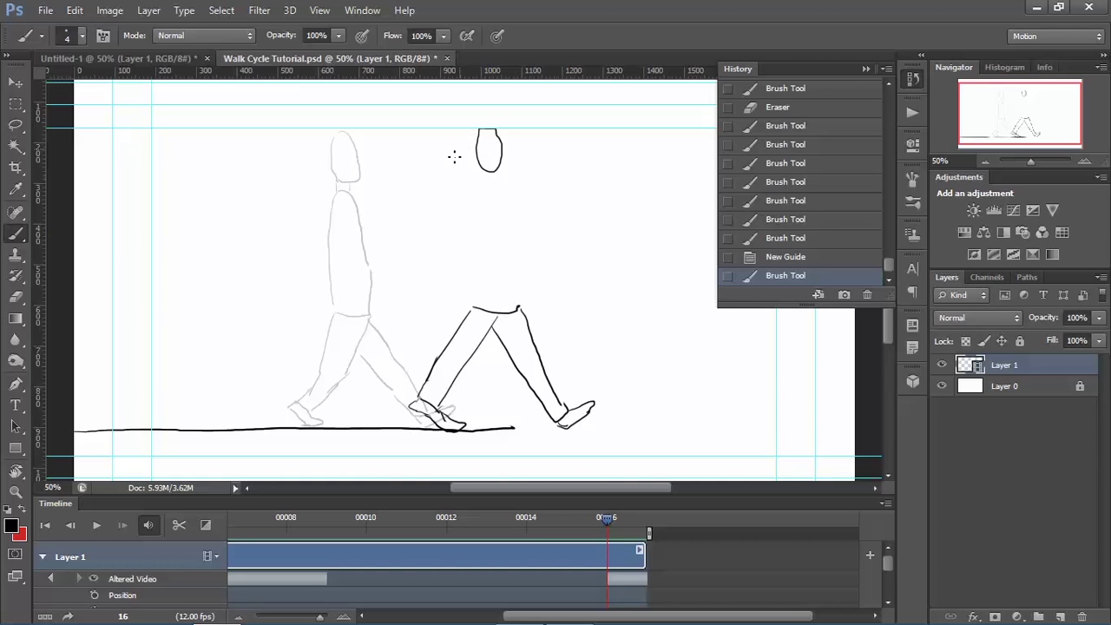
Step: Clear all guides using View > Clear Guides
click(260, 10)
mouse_move(321, 10)
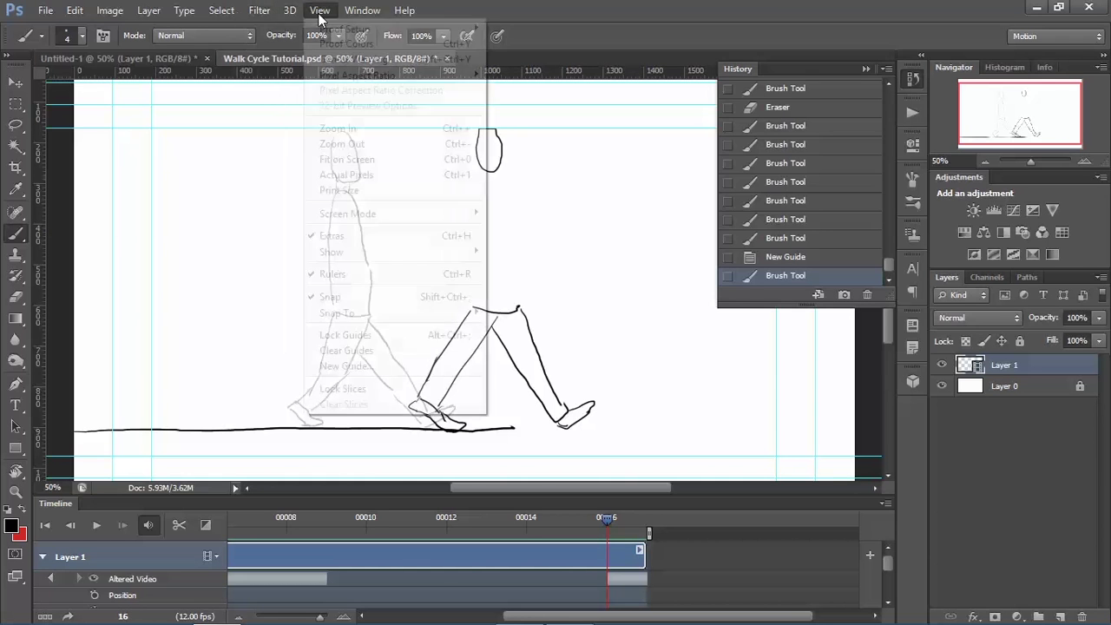
click(385, 351)
Step: Close the head top, then draw the neck and front and back torso lines to the hips
key(e)
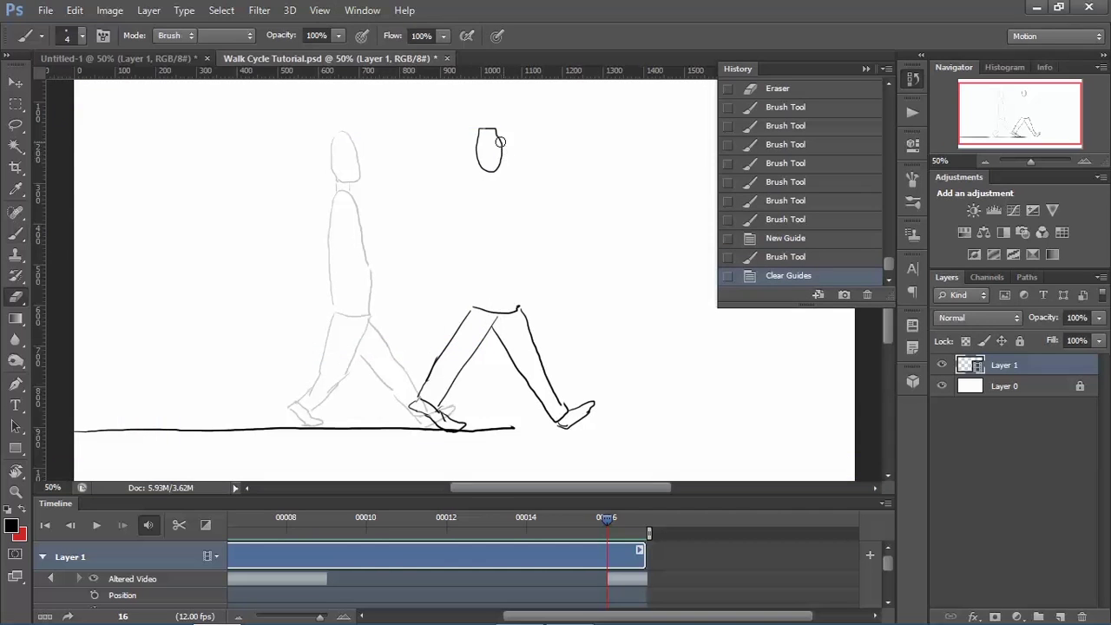
drag(481, 137, 501, 130)
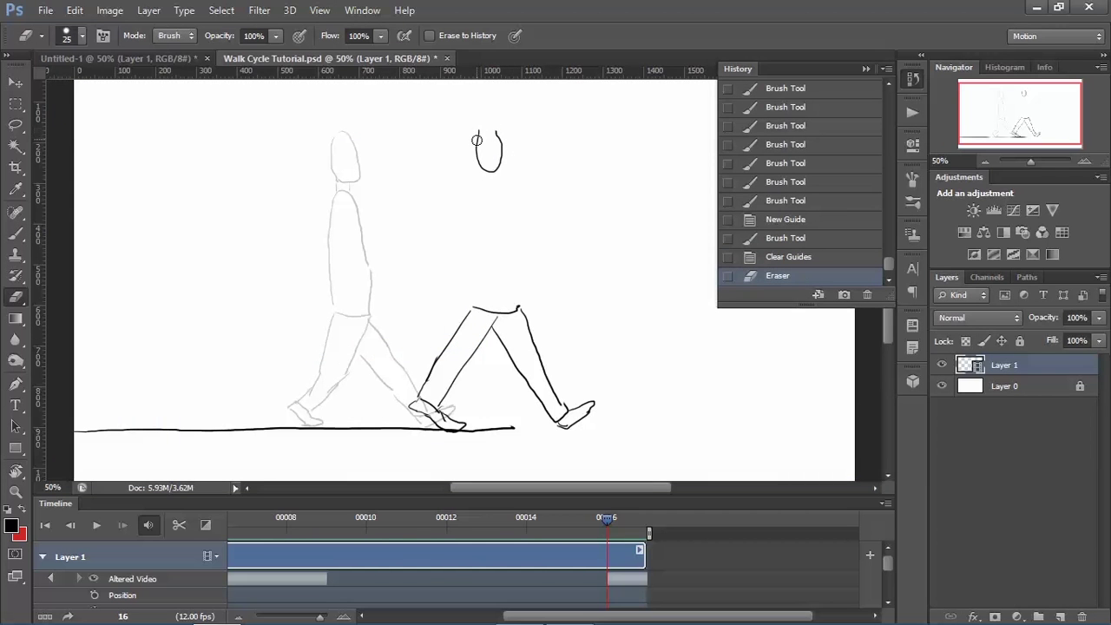
key(b)
drag(491, 131, 501, 127)
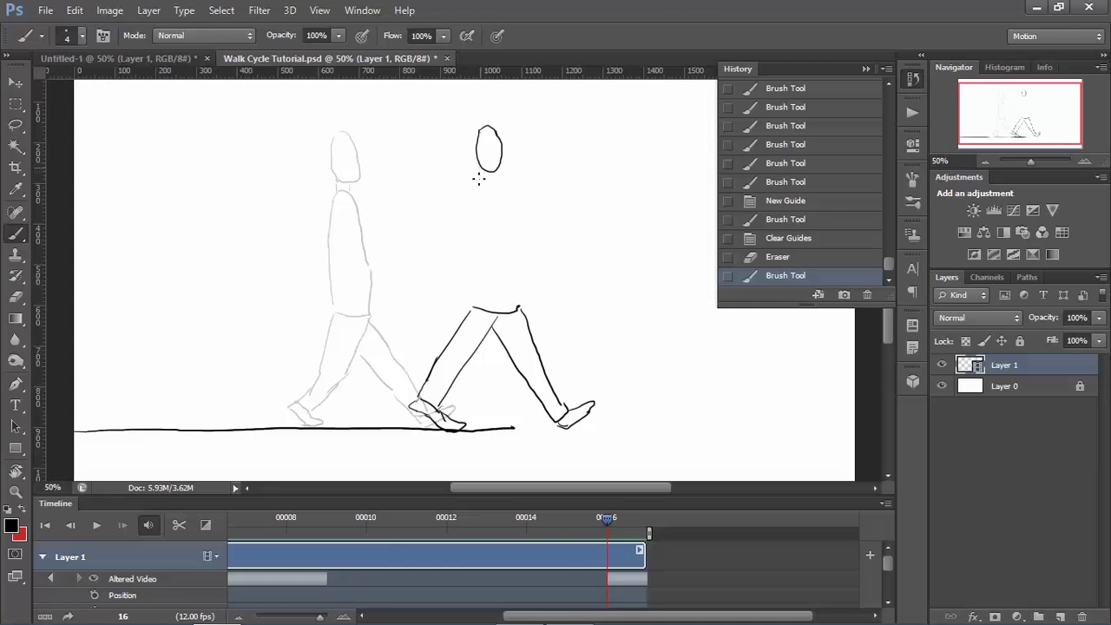
mouse_move(479, 178)
mouse_down()
mouse_move(481, 169)
mouse_move(495, 180)
mouse_move(509, 217)
mouse_up()
drag(519, 286, 519, 296)
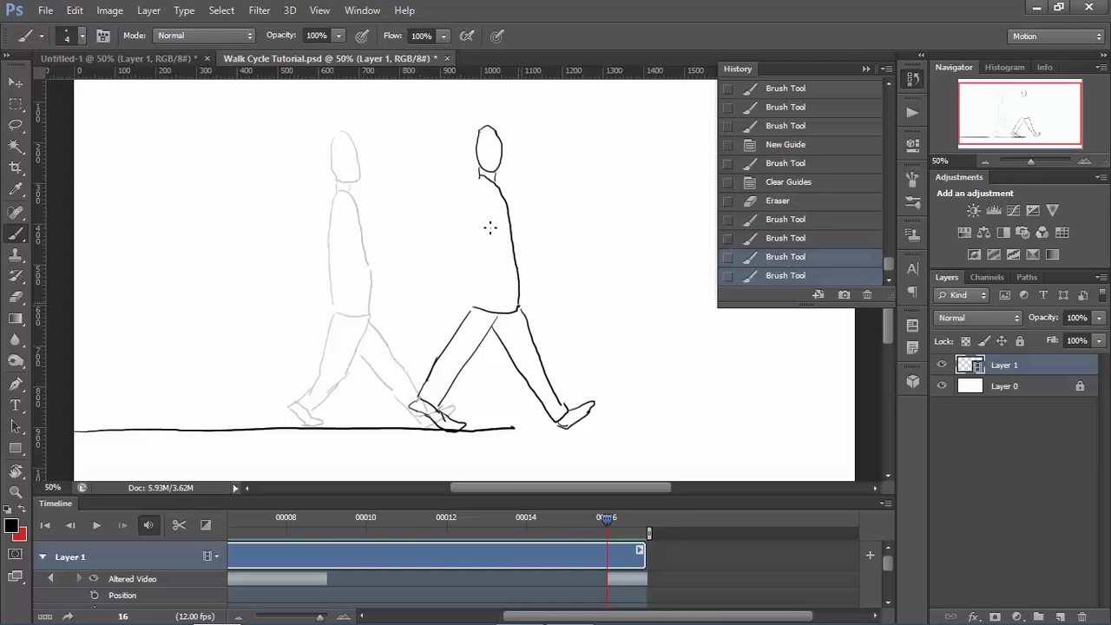
drag(481, 171, 468, 253)
drag(468, 293, 474, 310)
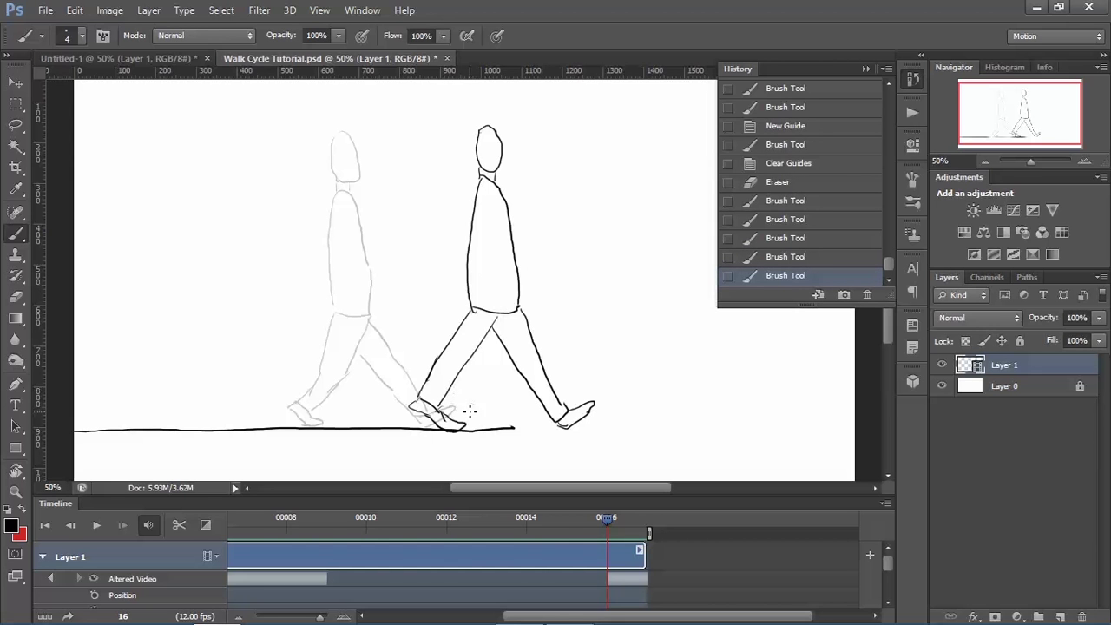
Step: Erase the top of the head and redraw a larger head oval above the neck
key(e)
mouse_move(464, 141)
mouse_down()
mouse_move(491, 185)
mouse_move(475, 176)
mouse_move(499, 176)
mouse_move(488, 174)
mouse_move(500, 178)
mouse_move(492, 192)
mouse_move(508, 198)
mouse_up()
key(b)
click(477, 145)
click(478, 130)
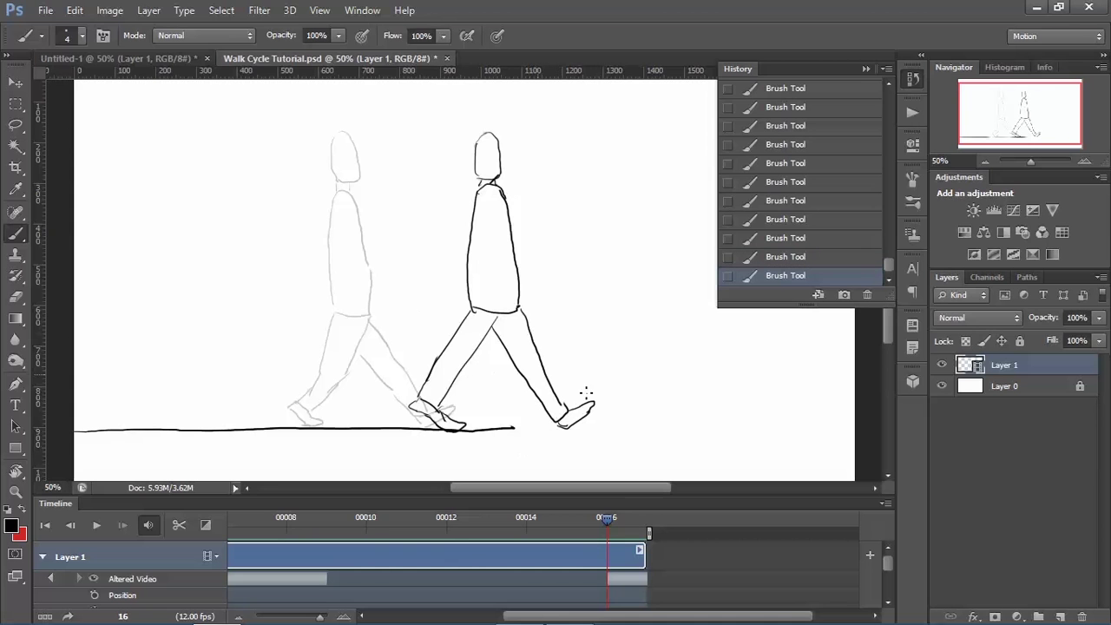
Step: Set onion skins to 4 frames before and 4 after, then go to frame 11
click(885, 503)
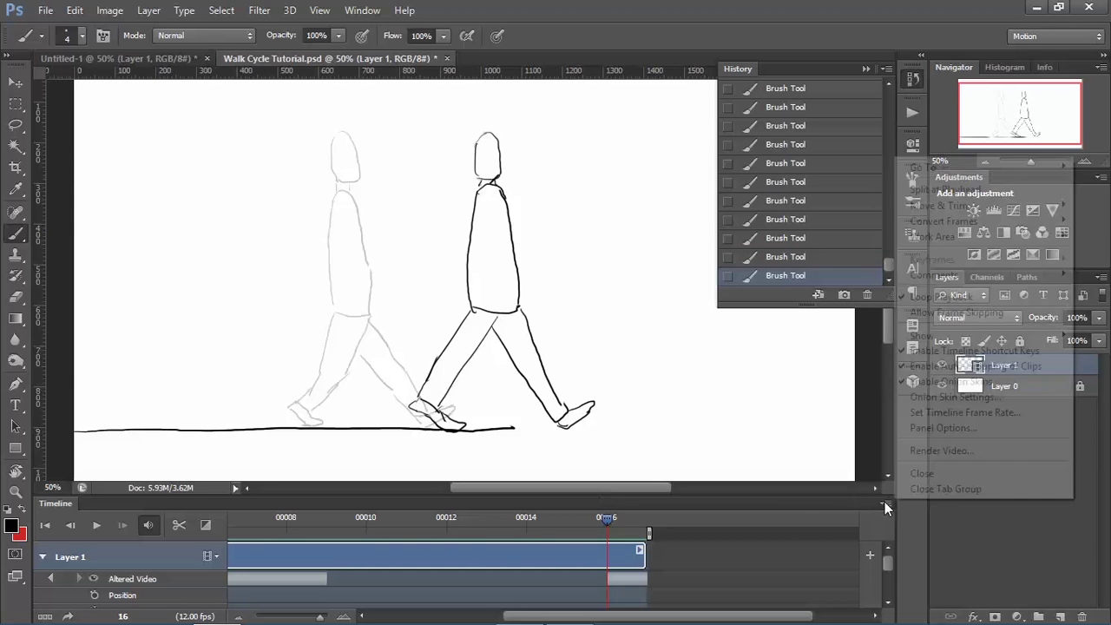
click(954, 397)
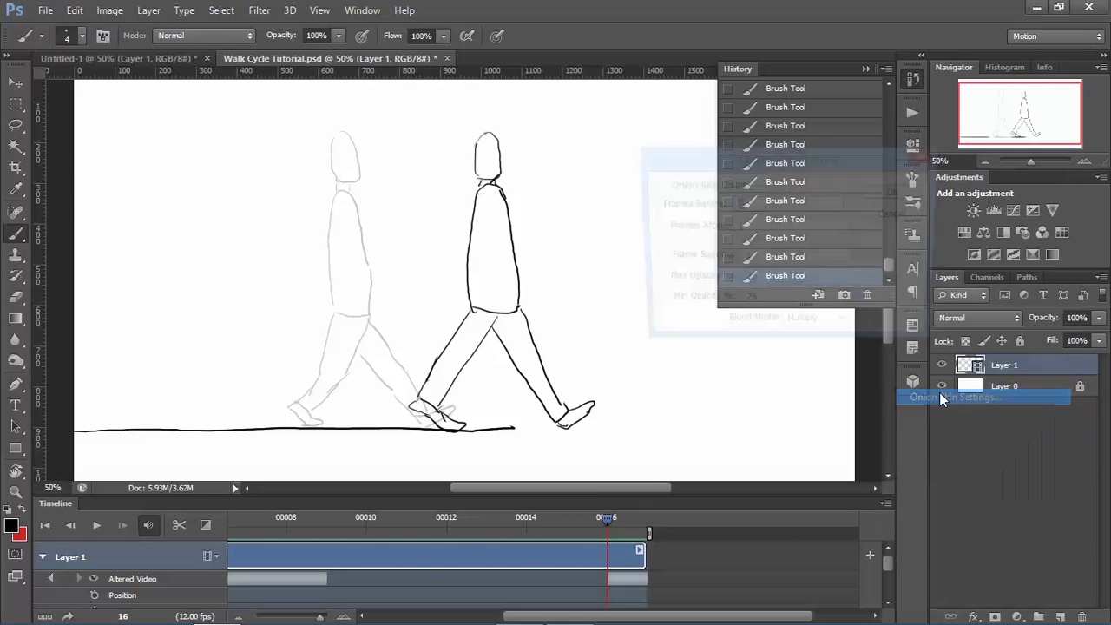
text(4)
double_click(738, 225)
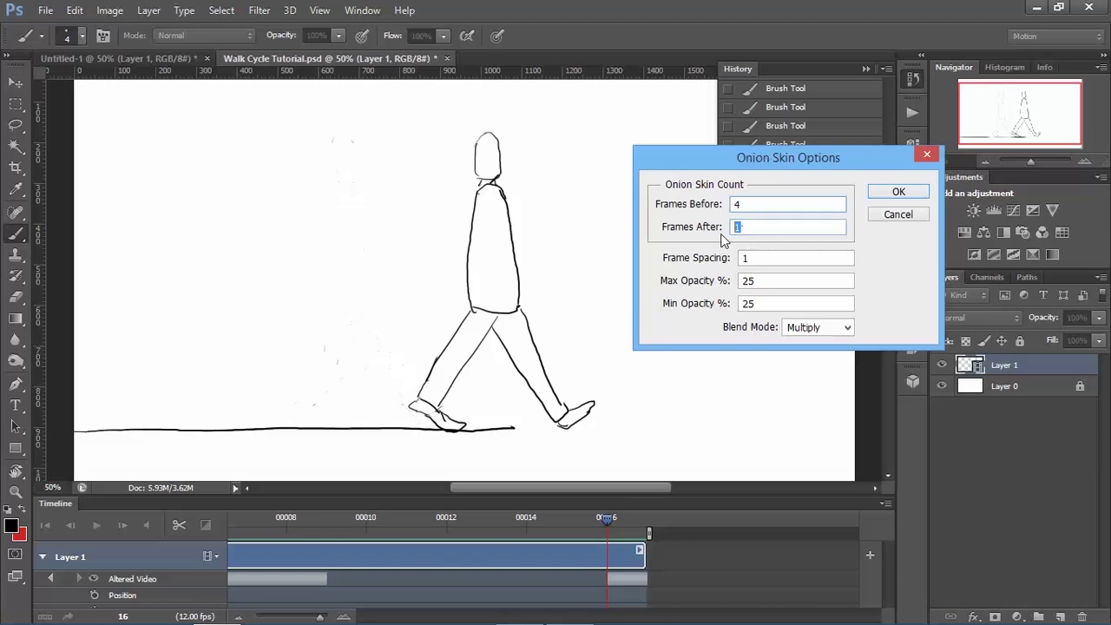
text(4)
click(897, 193)
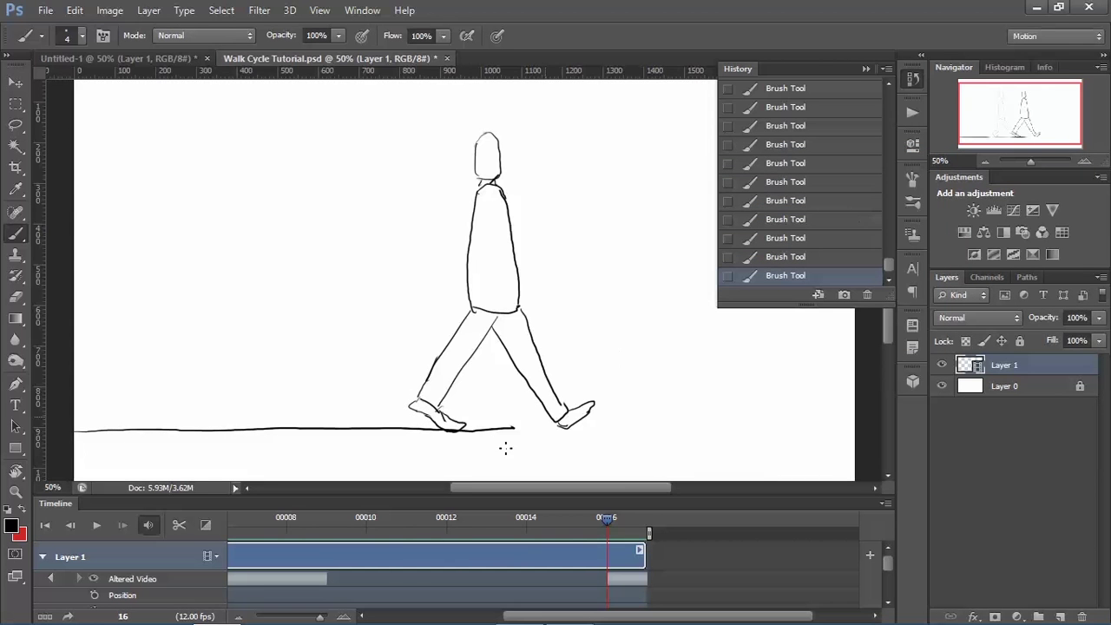
click(405, 519)
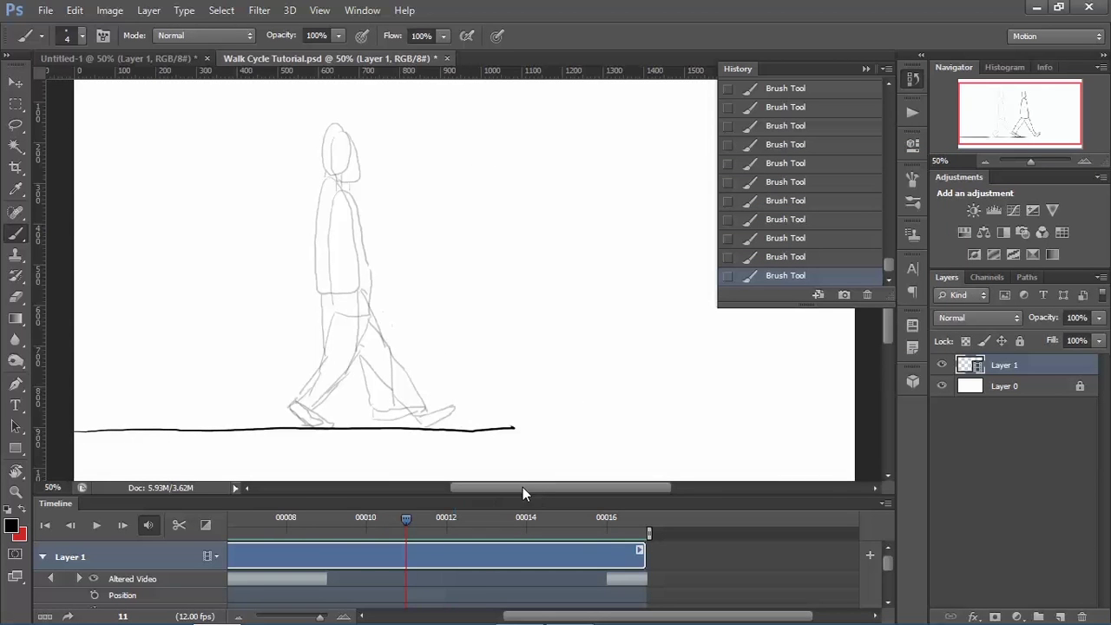
Step: On frame 12, draw a foot on the ground line and the head oval, then level the rotated view
key(Right)
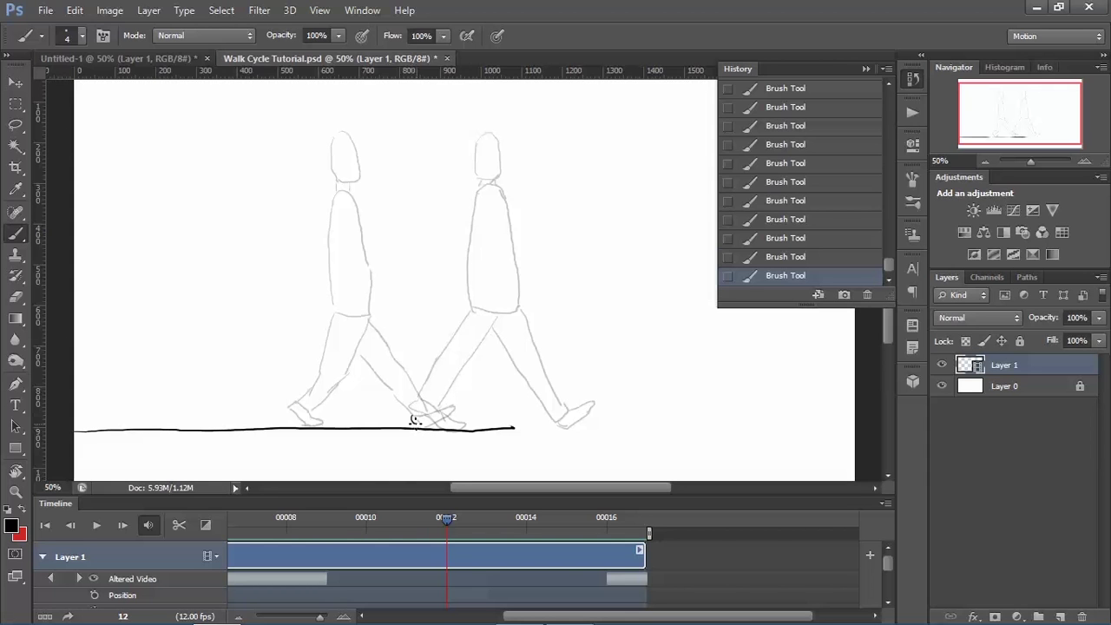
drag(459, 423, 464, 425)
mouse_move(415, 125)
mouse_down()
mouse_move(412, 161)
mouse_move(427, 127)
mouse_move(416, 158)
mouse_up()
key(r)
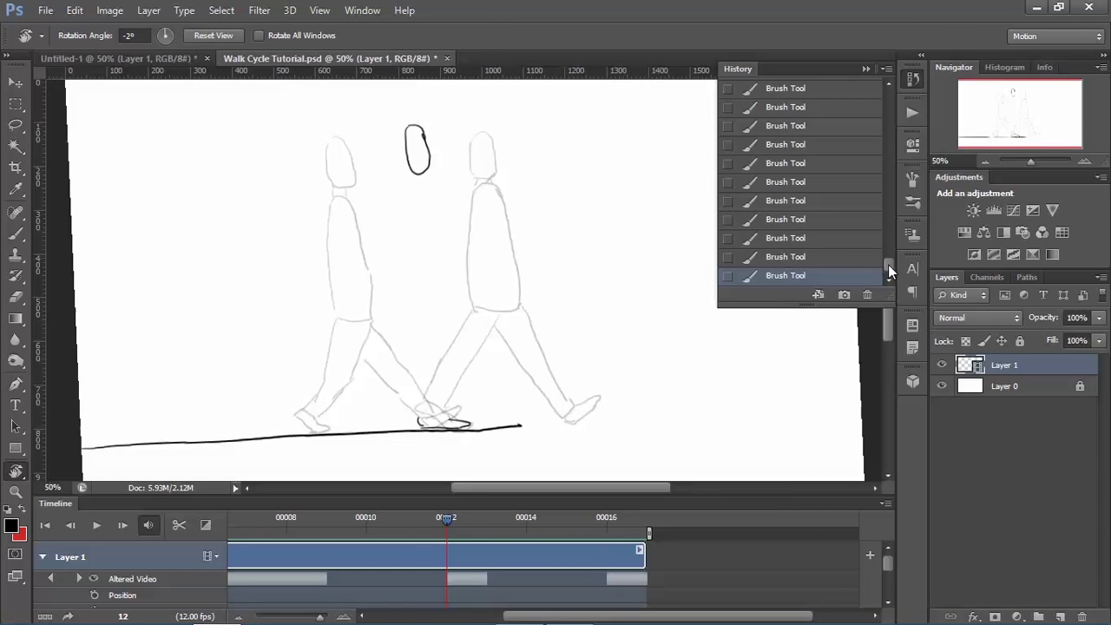
drag(516, 154, 521, 154)
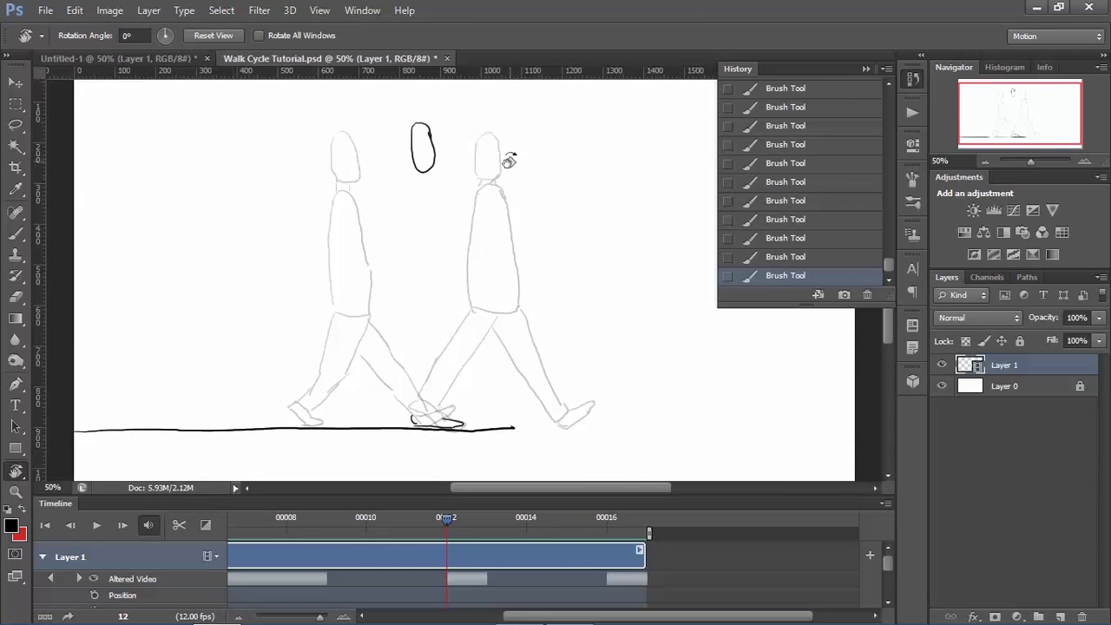
key(b)
Step: Erase the head oval's left side, add neck marks and start the torso's back line
key(e)
mouse_move(415, 163)
mouse_down()
mouse_move(428, 130)
mouse_move(436, 163)
mouse_move(427, 130)
mouse_up()
key(b)
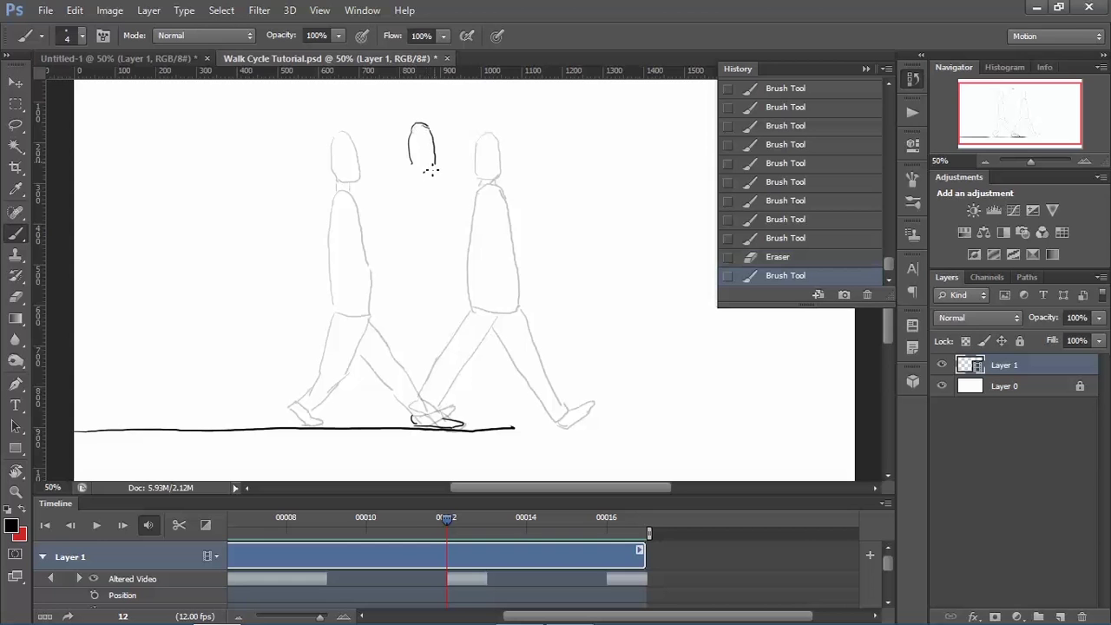
click(417, 178)
click(422, 182)
click(429, 176)
key(e)
click(428, 178)
key(b)
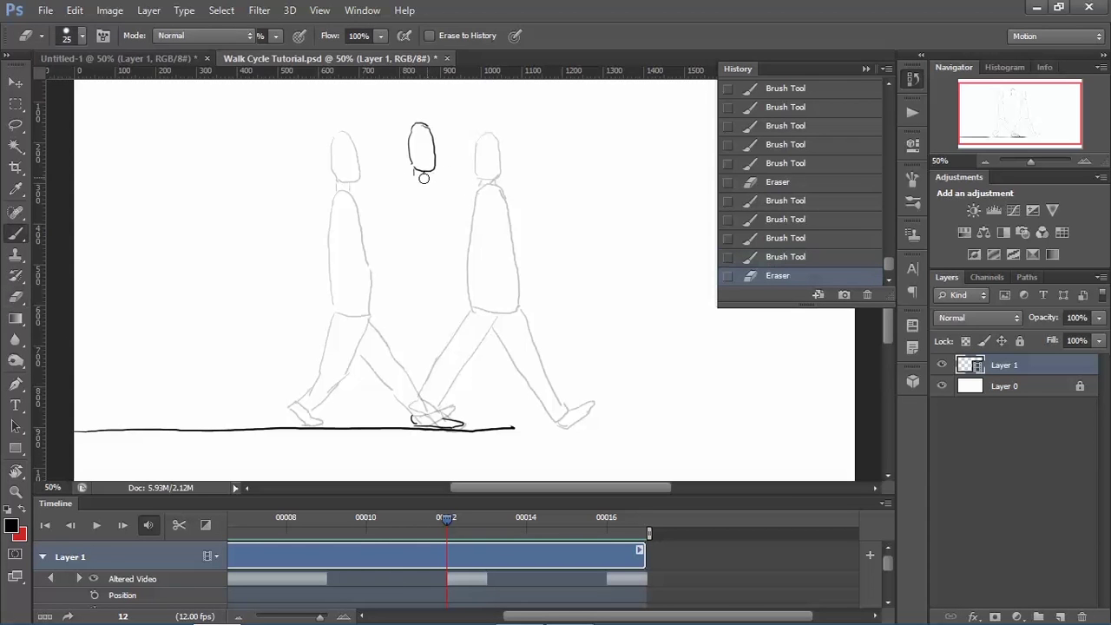
click(429, 178)
Step: Ink frame 12's torso back and left side, erasing the stray line below it
mouse_move(422, 176)
mouse_down()
mouse_move(446, 293)
mouse_move(443, 305)
mouse_move(406, 298)
mouse_up()
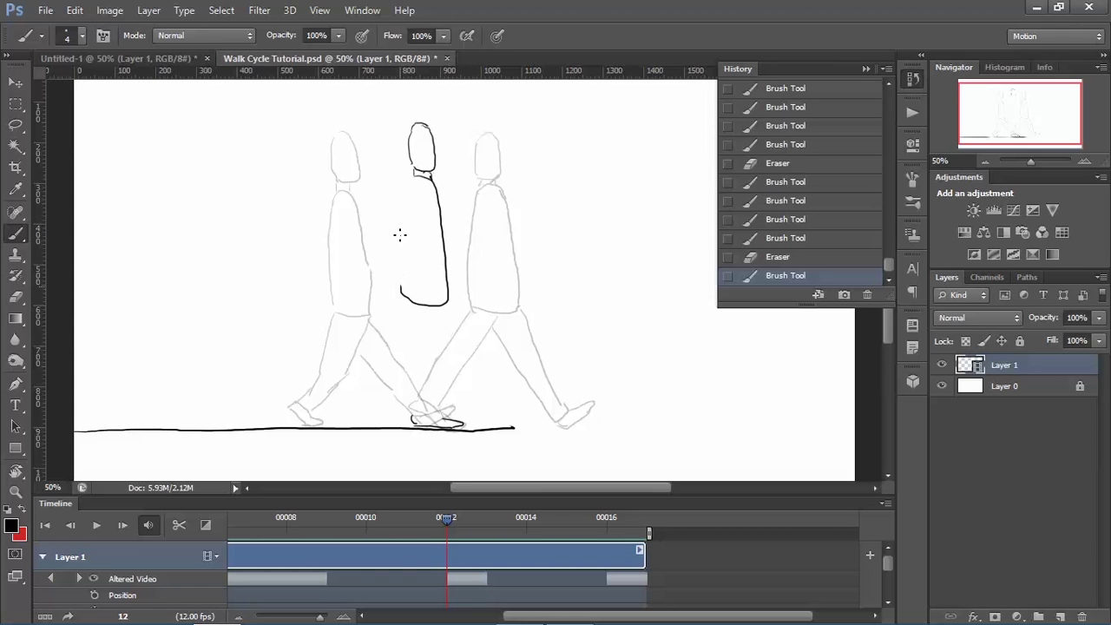
mouse_move(413, 180)
mouse_down()
mouse_move(411, 293)
mouse_move(451, 286)
mouse_move(399, 286)
mouse_move(415, 304)
mouse_move(446, 299)
mouse_move(420, 298)
mouse_move(413, 401)
mouse_up()
key(e)
key(b)
key(e)
drag(415, 296, 412, 423)
Step: Draw the second leg down to the feet and widen the timeline to show more frames
key(b)
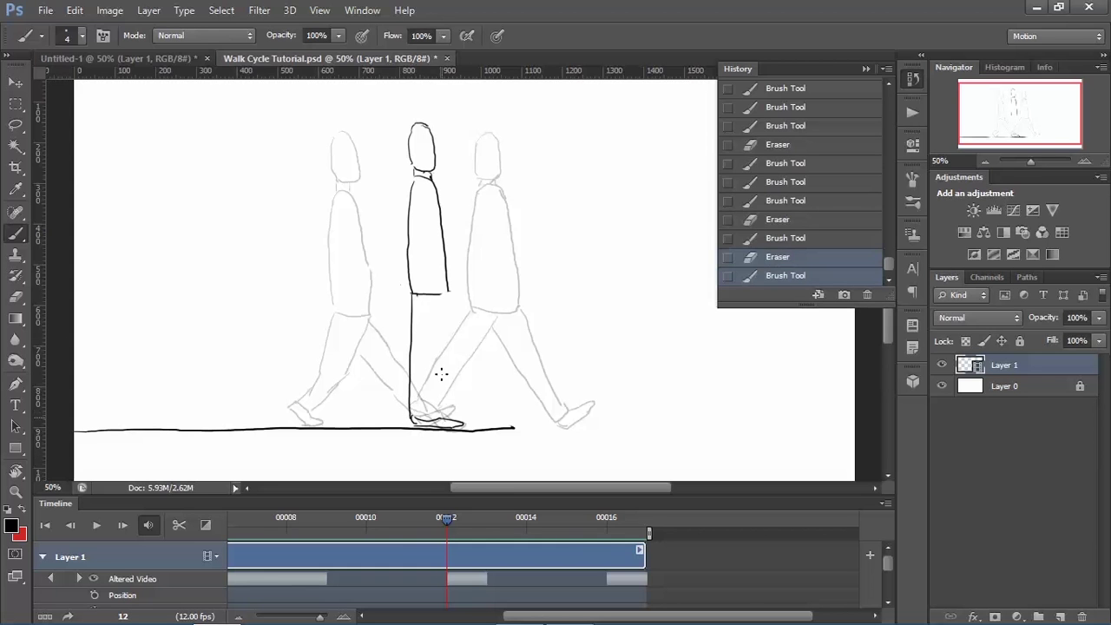
drag(449, 293, 438, 421)
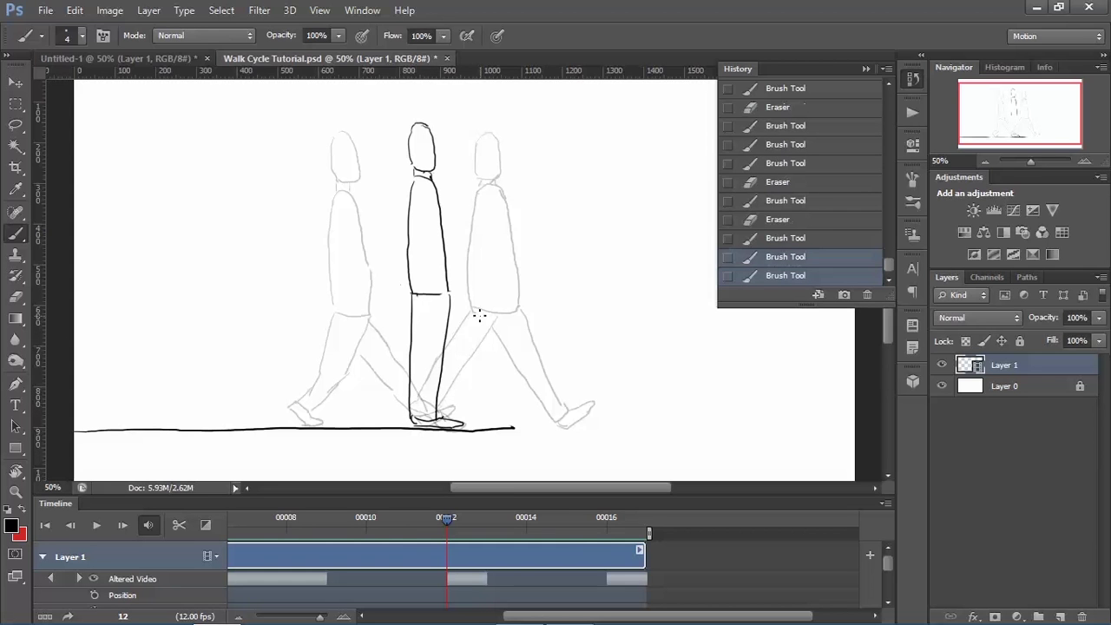
mouse_move(450, 296)
mouse_down()
mouse_move(461, 348)
mouse_move(453, 294)
mouse_up()
key(e)
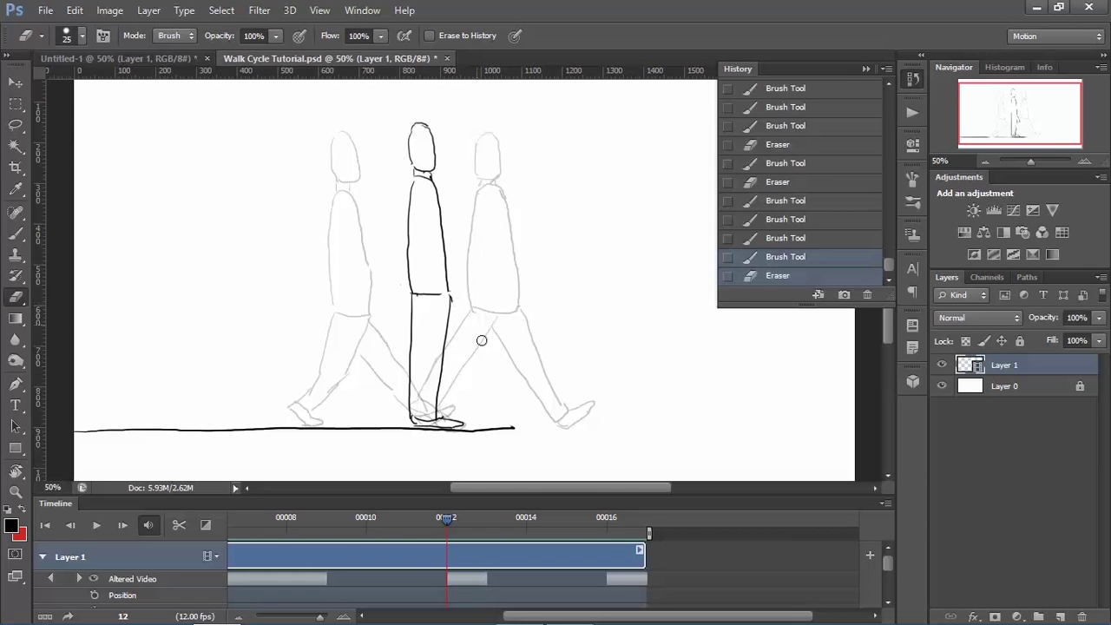
drag(446, 518, 625, 518)
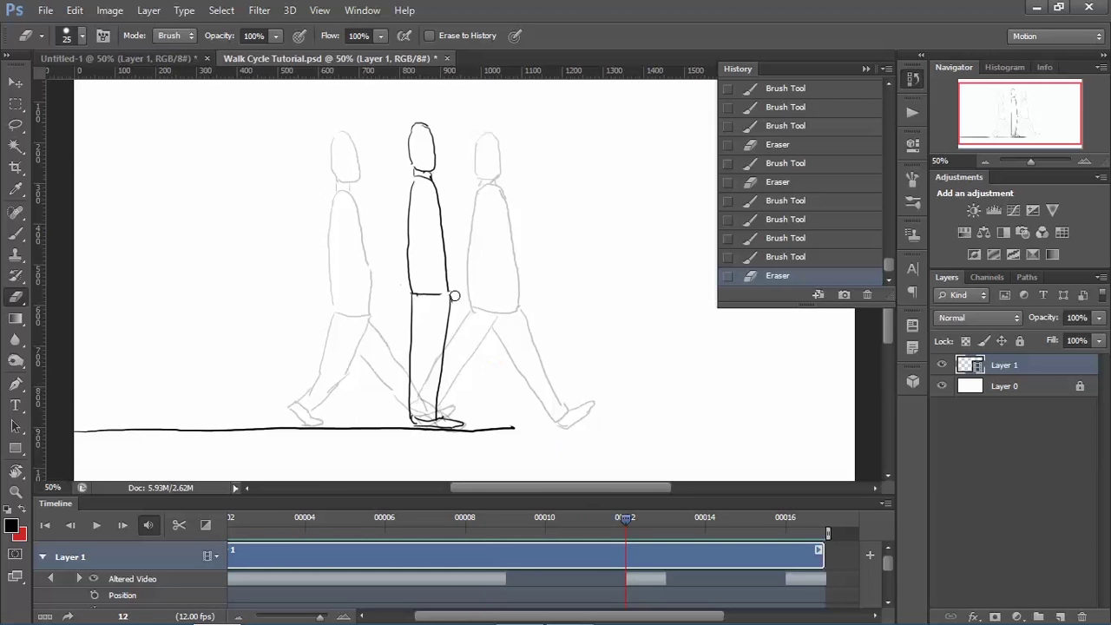
Step: Add the arm, lower arm and hand strokes, then switch to the walk-cycle reference in Chrome
key(b)
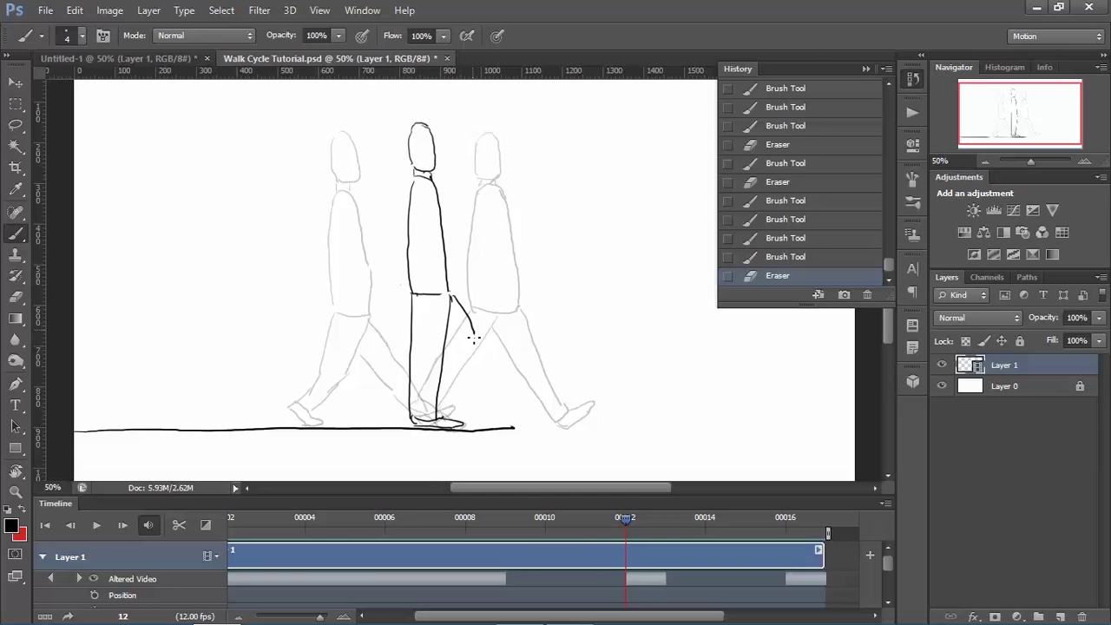
mouse_move(474, 339)
mouse_down()
mouse_move(460, 304)
mouse_move(474, 335)
mouse_move(458, 306)
mouse_move(464, 331)
mouse_move(445, 366)
mouse_move(396, 352)
mouse_move(396, 369)
mouse_move(411, 370)
mouse_move(383, 354)
mouse_move(381, 396)
mouse_up()
key(e)
key(b)
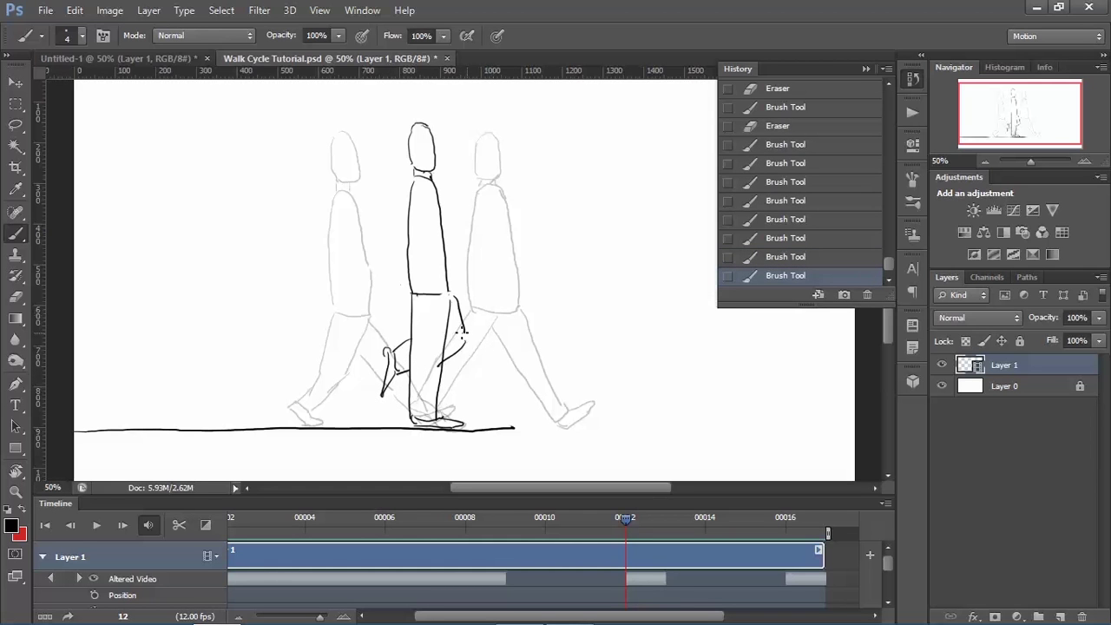
drag(451, 325, 446, 335)
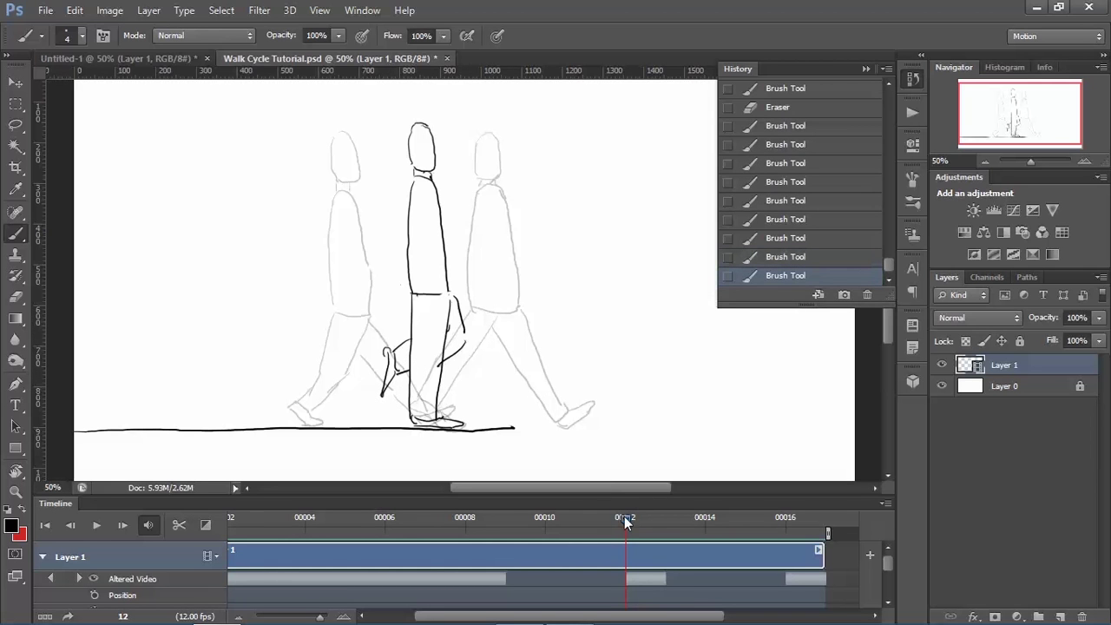
key(alt+Tab)
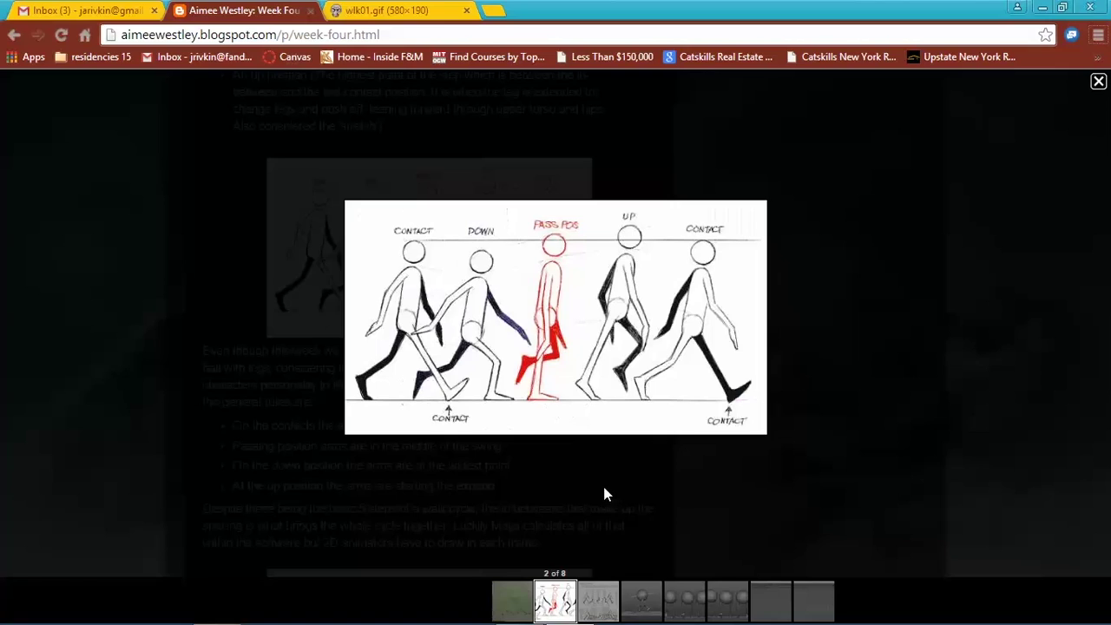
key(alt+Tab)
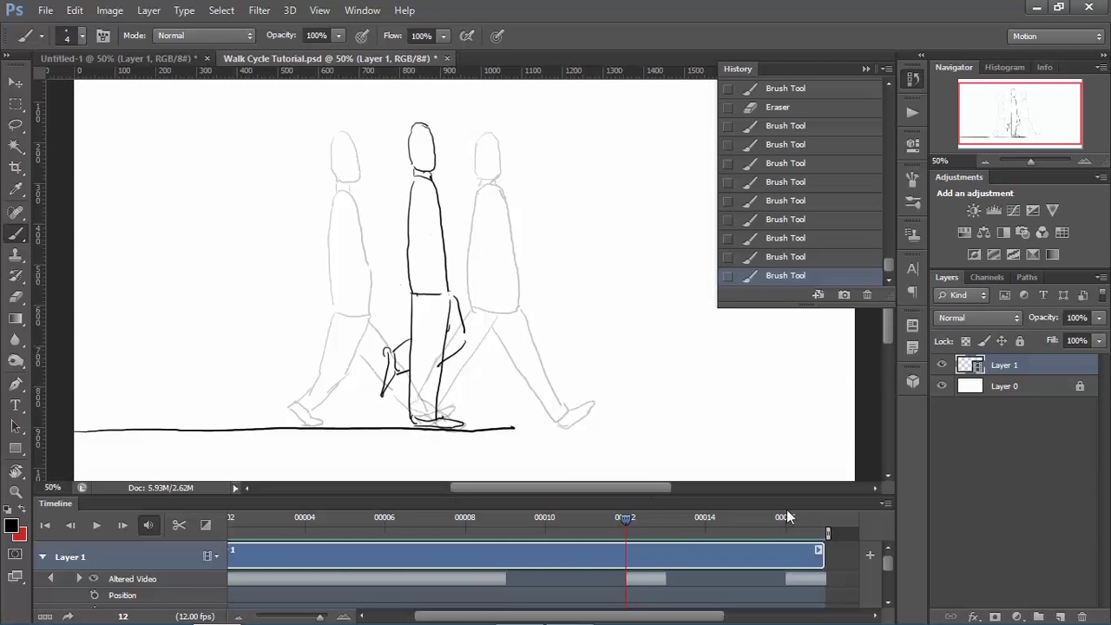
Step: Set onion skins to 2 frames before and 2 after, then display frame 10
click(885, 505)
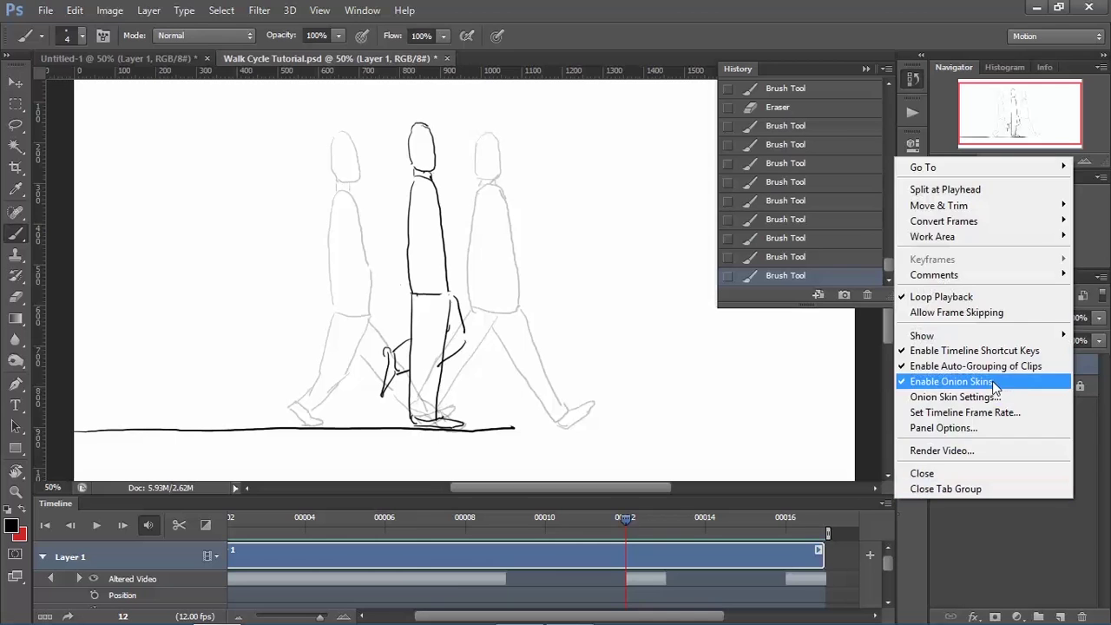
click(942, 393)
text(3)
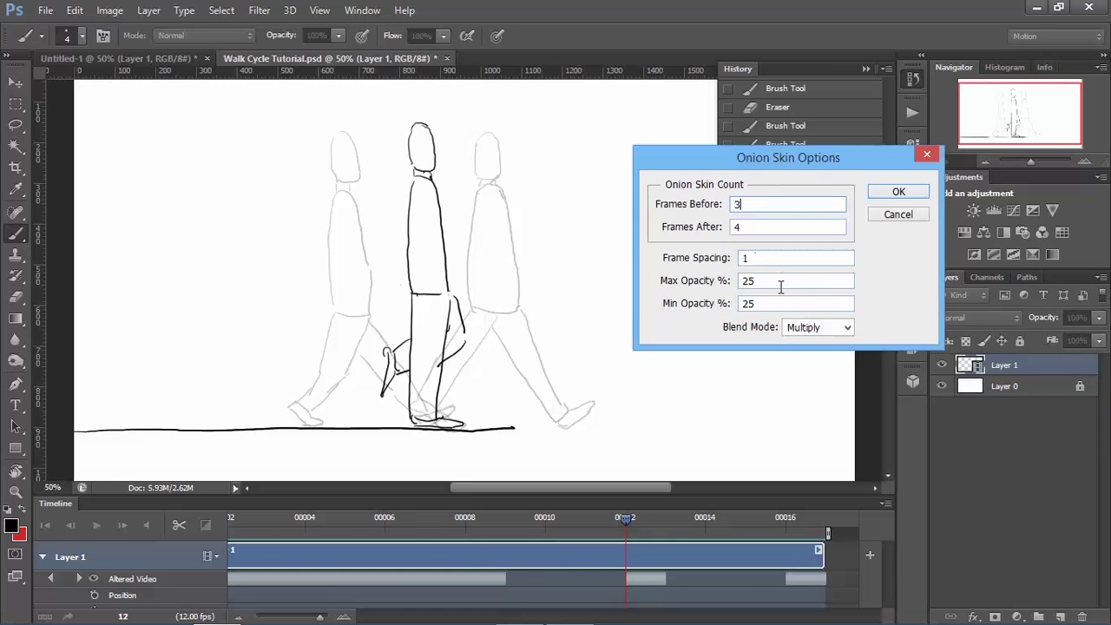
drag(752, 205, 724, 225)
text(22)
click(896, 193)
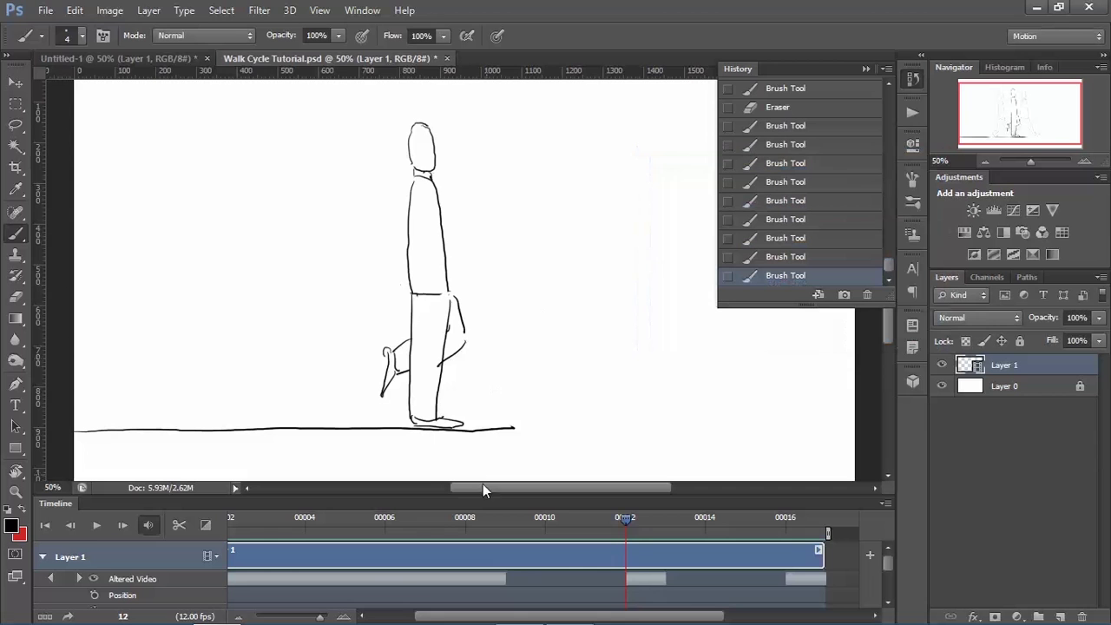
click(466, 517)
click(560, 519)
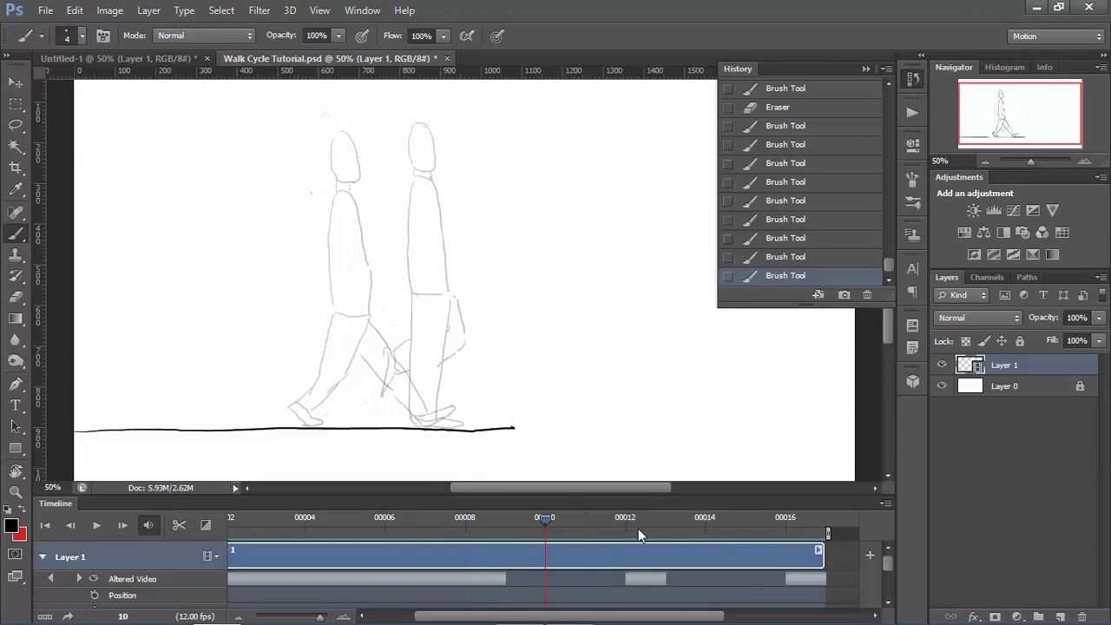
Step: Zoom the timeline in, sketch a first head and body line on frame 10, then erase the rough head
click(343, 617)
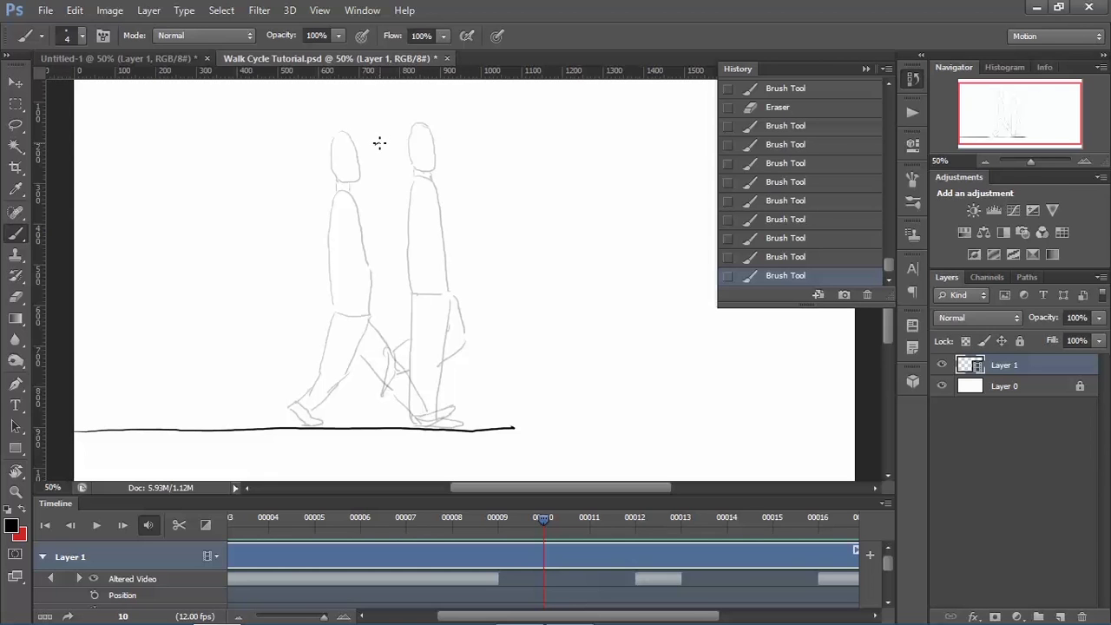
mouse_move(379, 144)
mouse_down()
mouse_move(386, 188)
mouse_move(373, 187)
mouse_move(391, 186)
mouse_up()
key(e)
key(b)
key(e)
key(b)
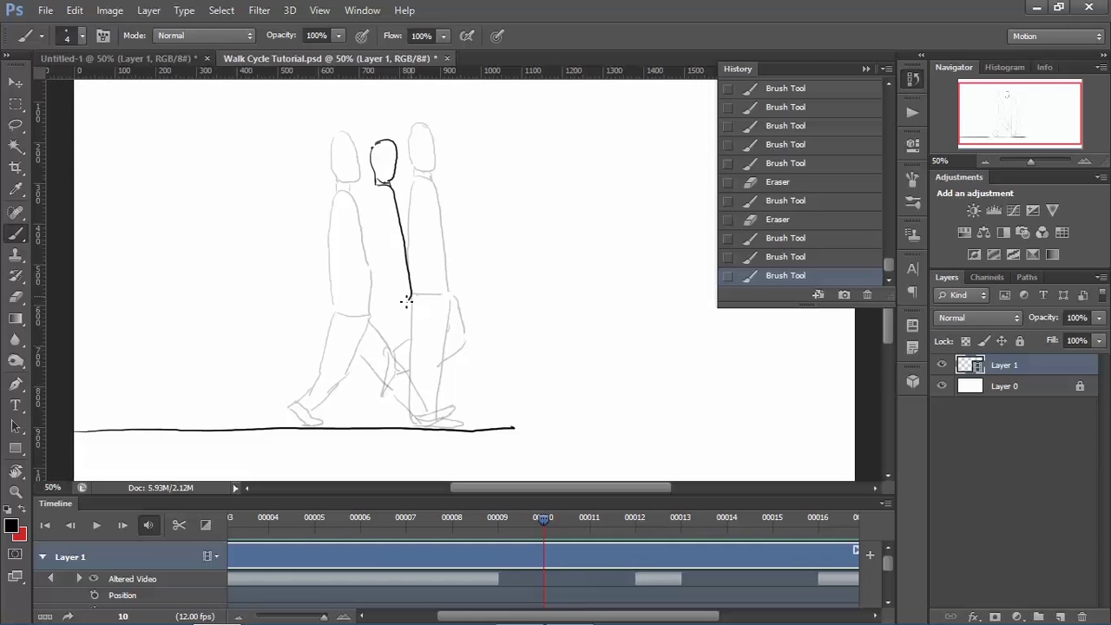
drag(406, 300, 407, 301)
key(e)
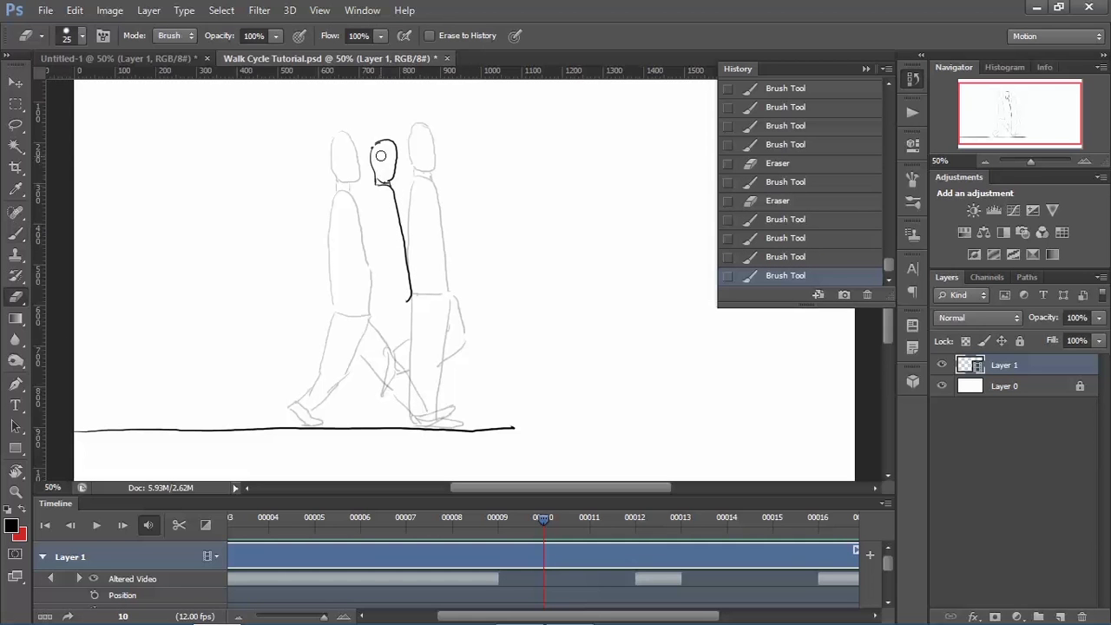
mouse_move(383, 156)
mouse_down()
mouse_move(369, 188)
mouse_move(372, 138)
mouse_move(373, 170)
mouse_move(392, 152)
mouse_move(393, 171)
mouse_move(398, 153)
mouse_move(410, 305)
mouse_move(418, 240)
mouse_up()
key(b)
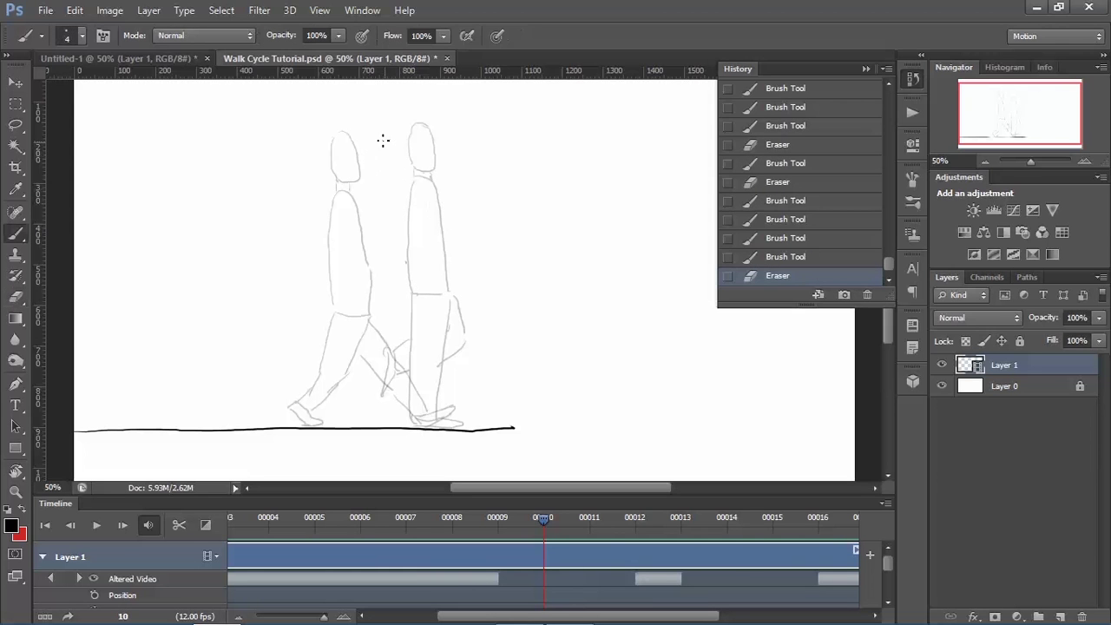
Step: Draw a new closed head oval with lines running down the back toward the waist
mouse_move(376, 144)
mouse_down()
mouse_move(392, 182)
mouse_move(375, 178)
mouse_move(371, 160)
mouse_move(373, 147)
mouse_move(400, 224)
mouse_up()
click(387, 191)
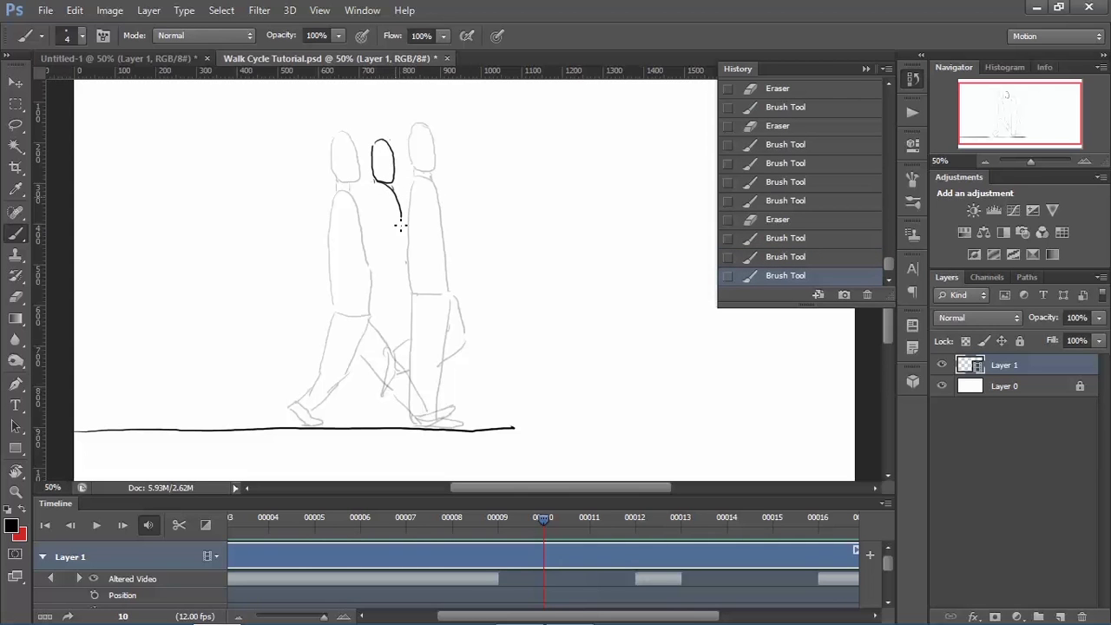
mouse_move(401, 269)
mouse_down()
mouse_move(400, 302)
mouse_move(375, 304)
mouse_up()
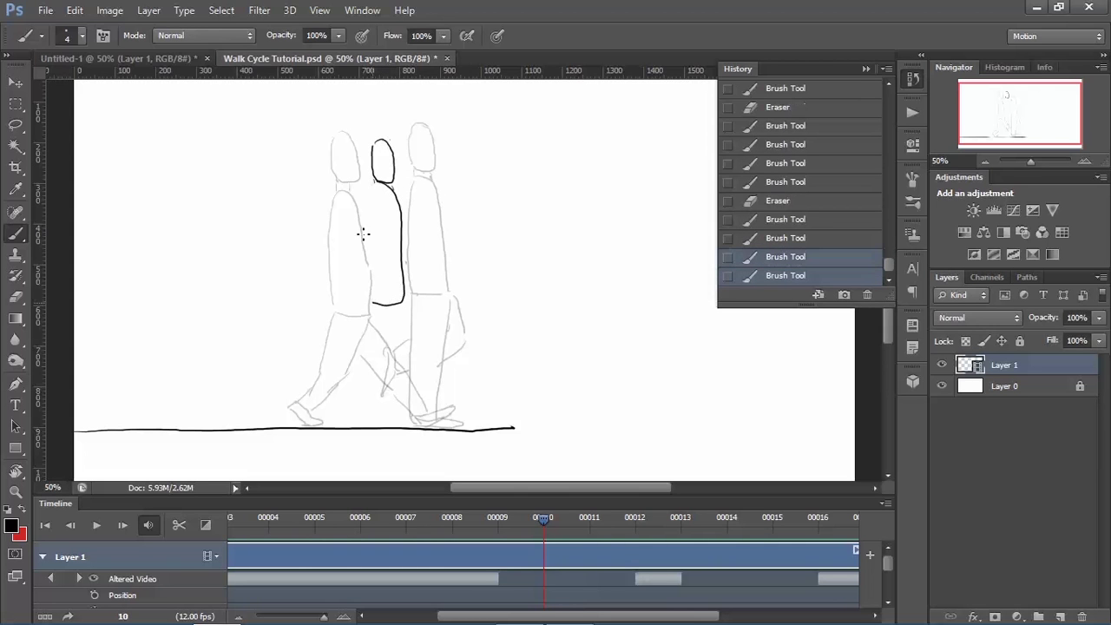
drag(366, 219, 363, 281)
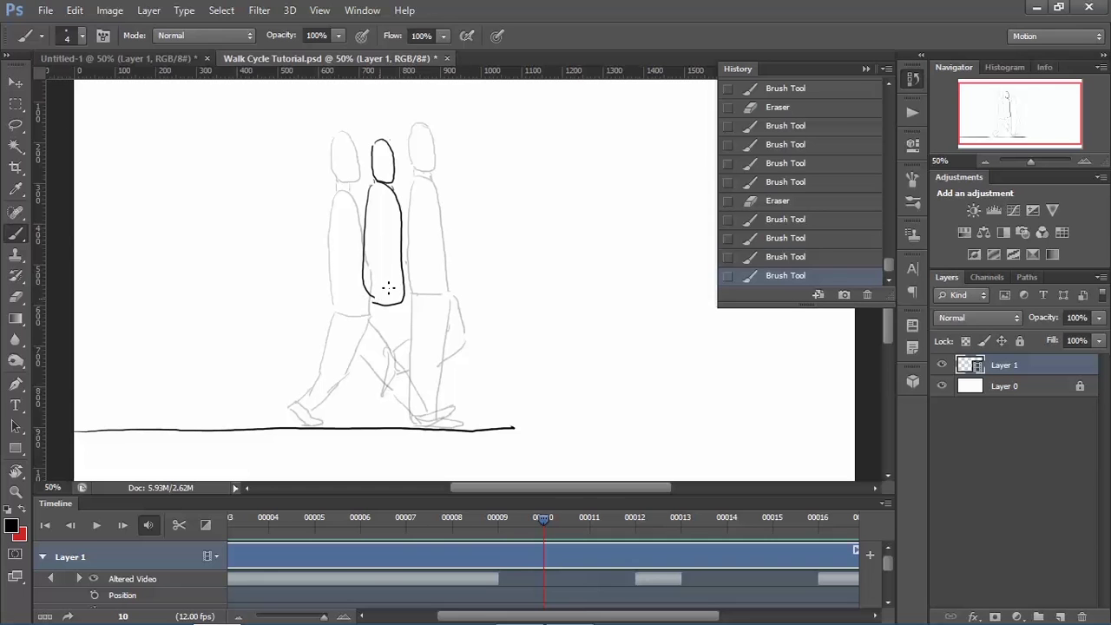
key(e)
drag(391, 183, 395, 194)
key(b)
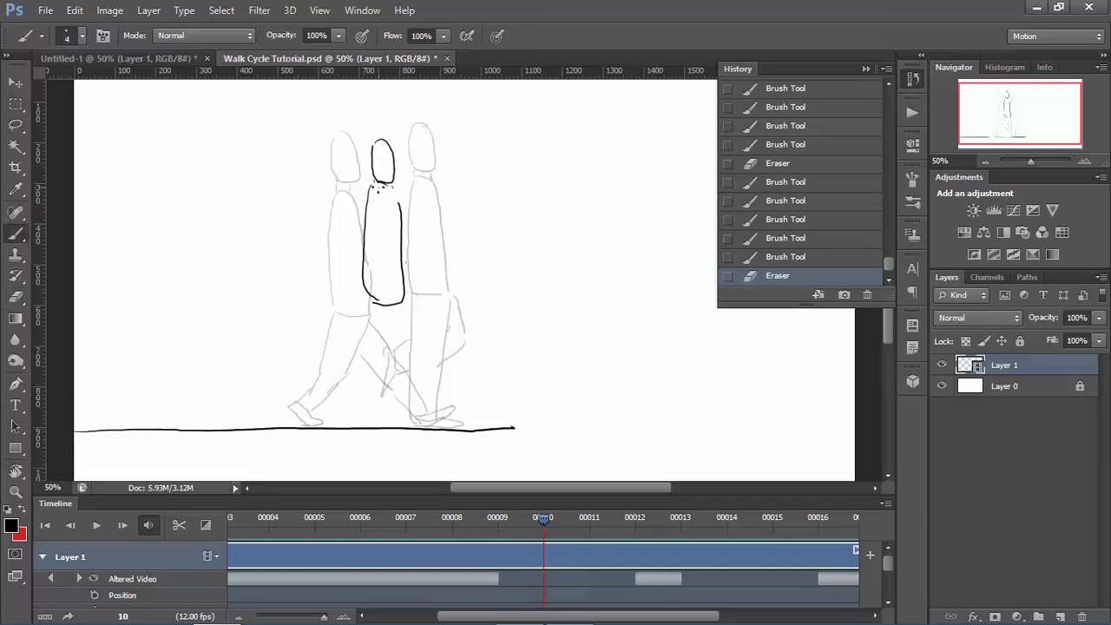
Step: Erase and redraw the head's left side and bottom, then view frame 8
key(e)
mouse_move(385, 146)
mouse_down()
mouse_move(369, 206)
mouse_move(378, 295)
mouse_move(362, 285)
mouse_move(374, 305)
mouse_move(394, 306)
mouse_move(401, 233)
mouse_move(380, 152)
mouse_move(377, 170)
mouse_move(401, 194)
mouse_move(394, 179)
mouse_move(400, 213)
mouse_move(383, 197)
mouse_move(378, 158)
mouse_move(412, 143)
mouse_up()
key(b)
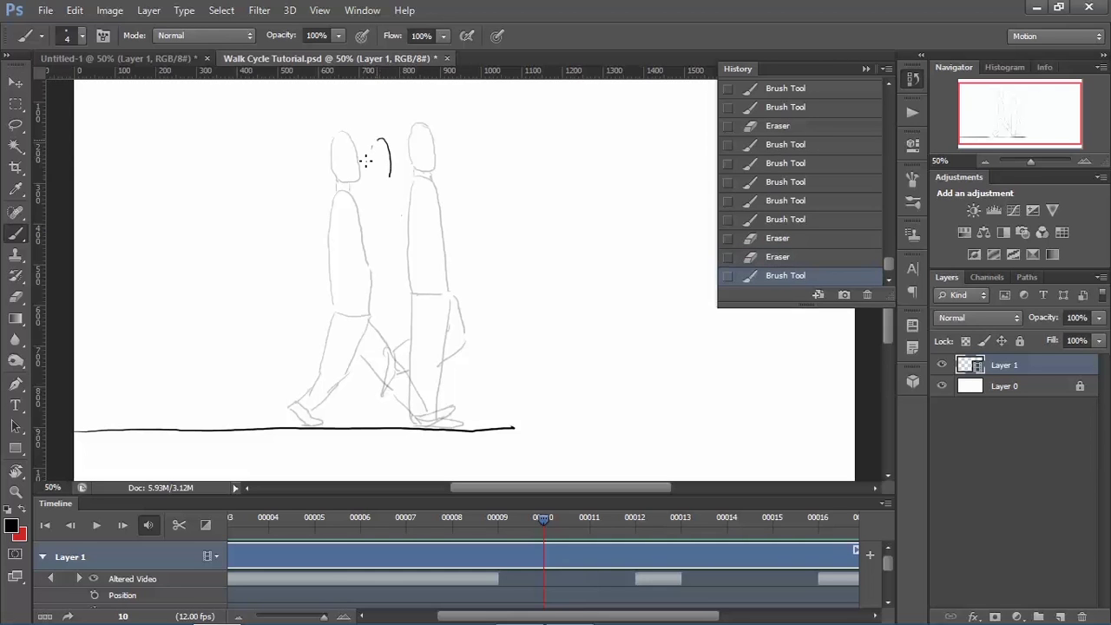
drag(375, 139, 391, 182)
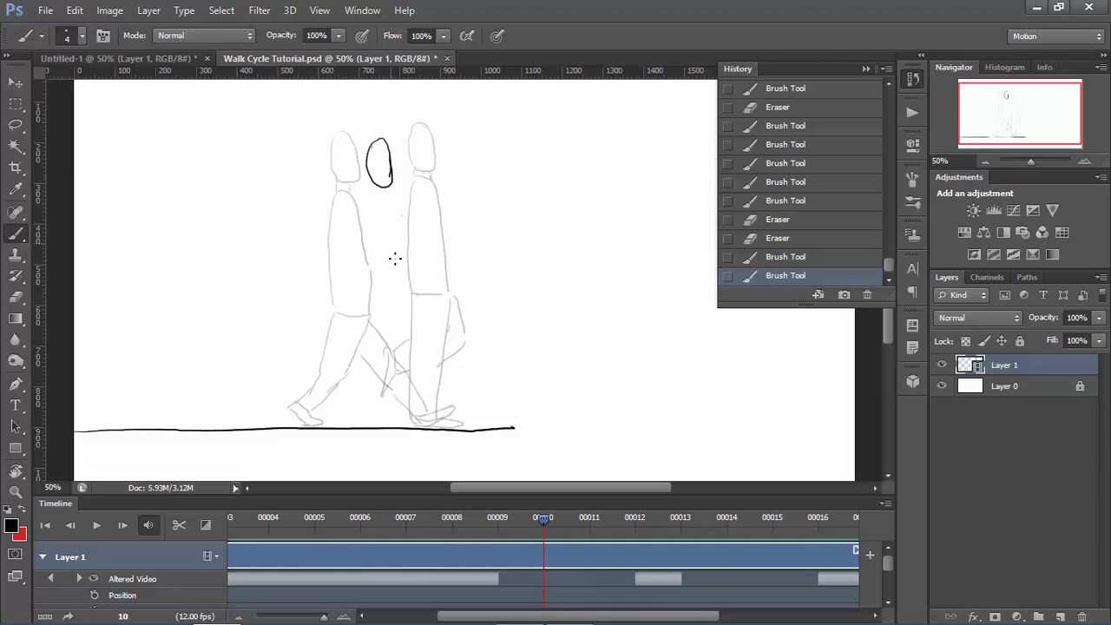
click(386, 317)
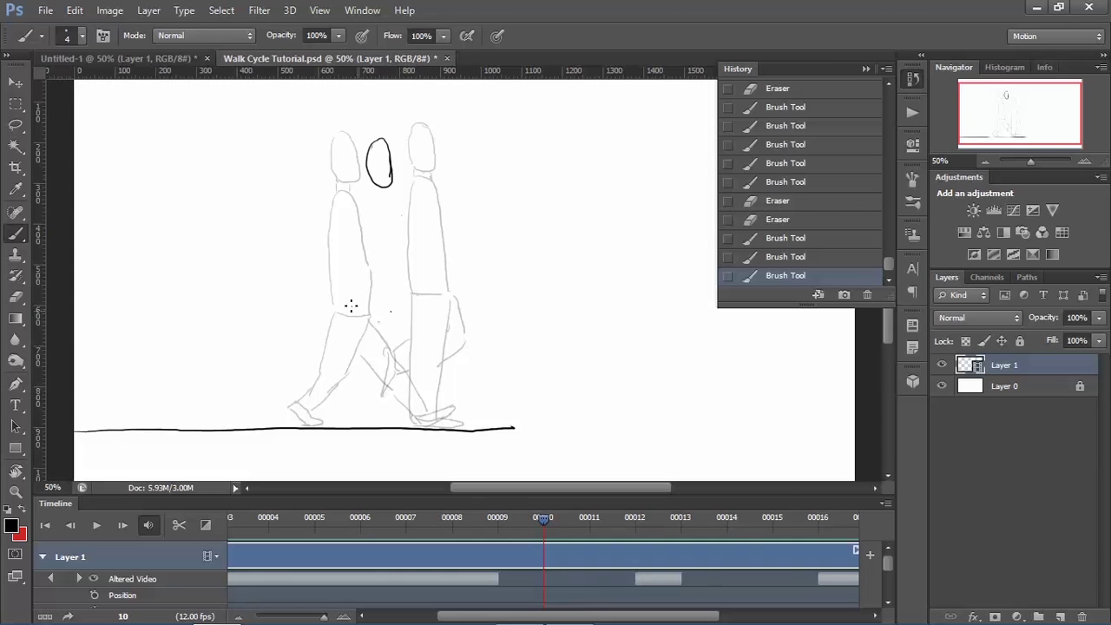
click(449, 524)
Step: Erase a small spot on frame 8 and undo the accidental black-to-red gradient fill
key(g)
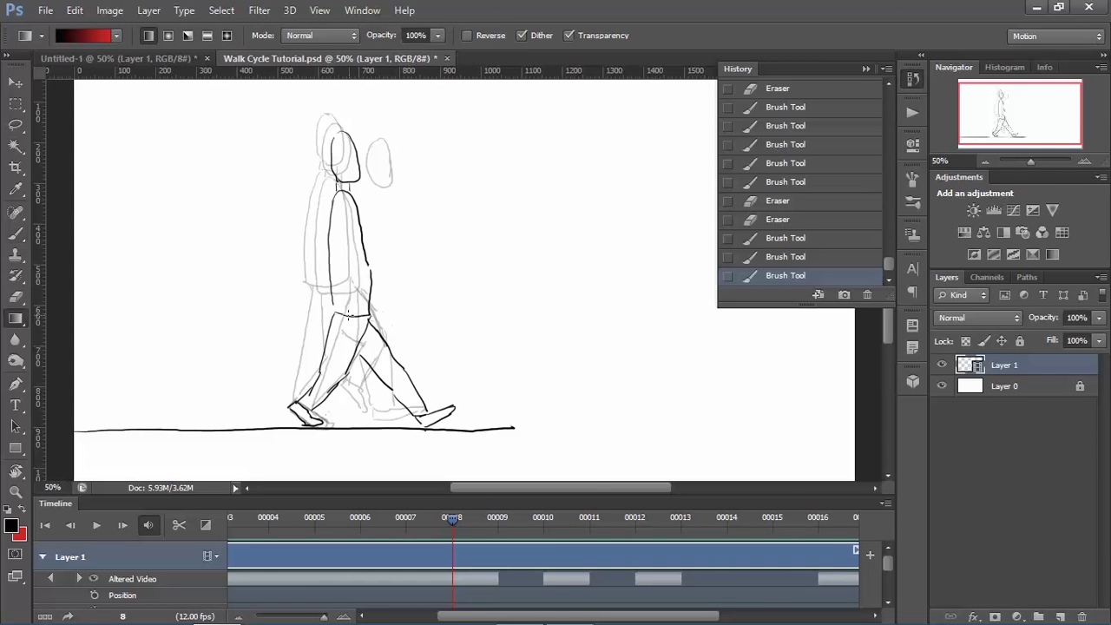
key(e)
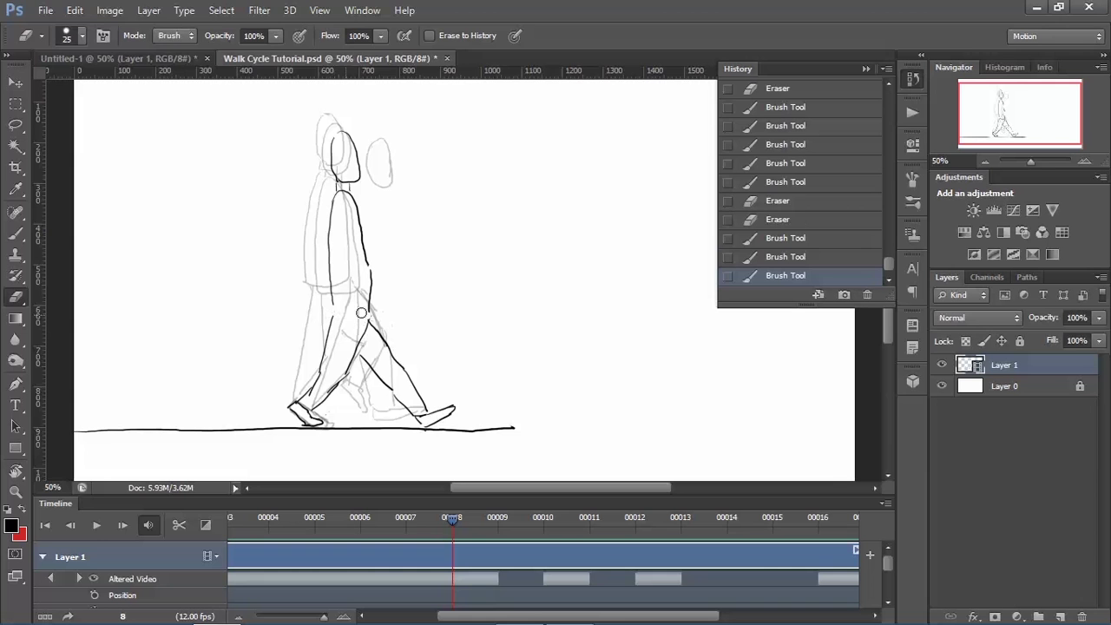
click(362, 313)
key(g)
drag(337, 301, 363, 303)
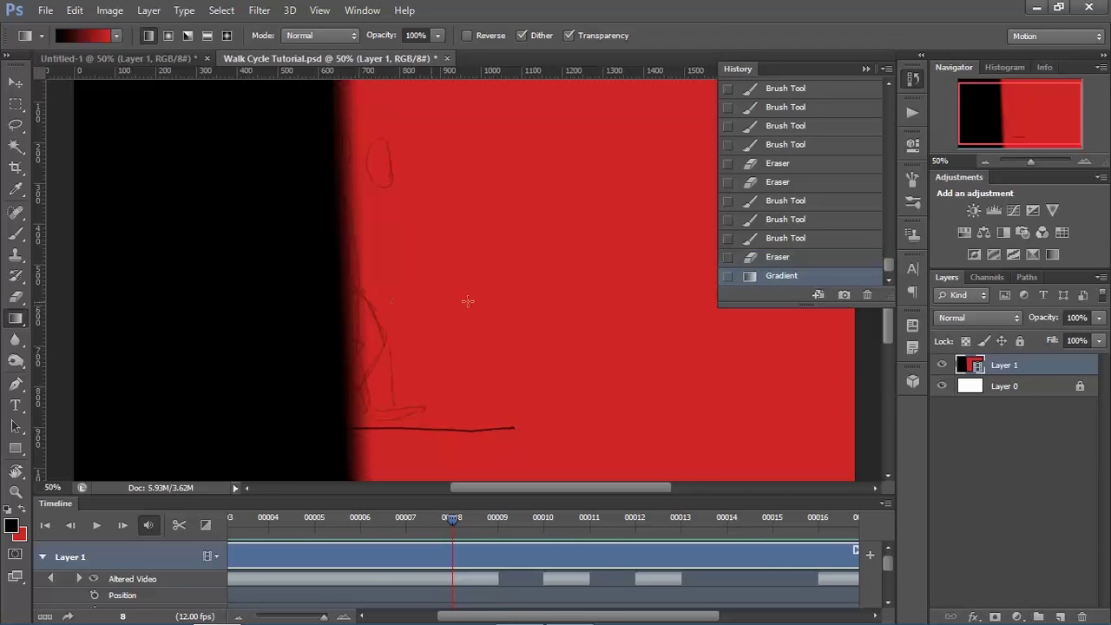
click(795, 258)
Step: Draw a hip line across frame 8's torso, then step through the neighbouring frames
key(b)
mouse_move(332, 298)
mouse_down()
mouse_move(373, 297)
mouse_move(342, 309)
mouse_move(372, 311)
mouse_up()
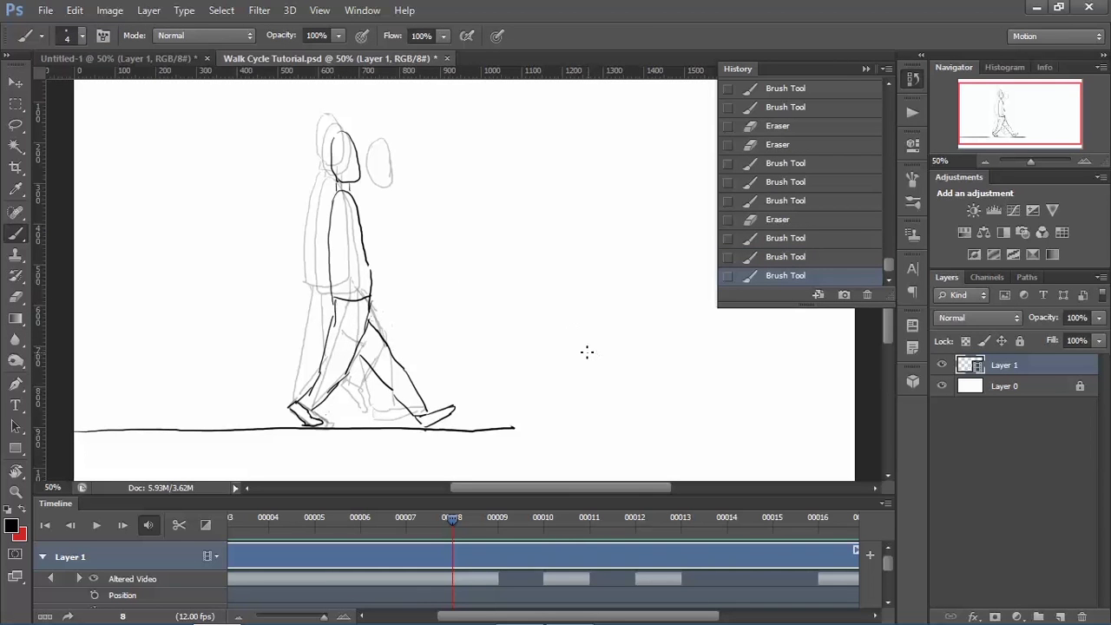
key(Left)
key(Right)
key(Right)
key(Right)
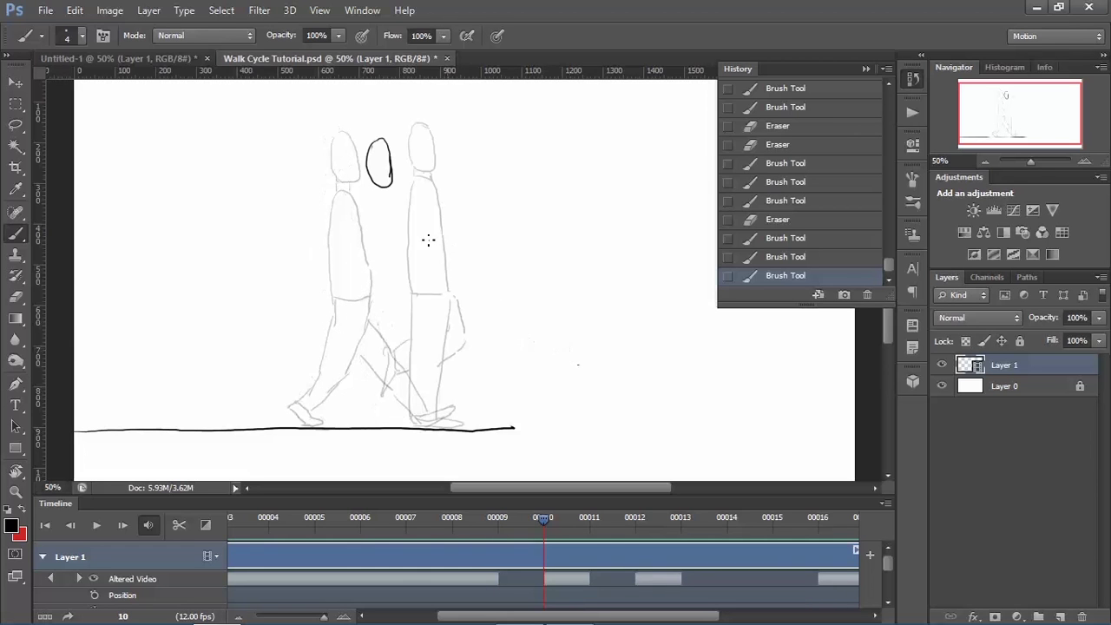
Step: Draw frame 10's waist line, back from head to waist, and front shoe
drag(372, 305, 405, 301)
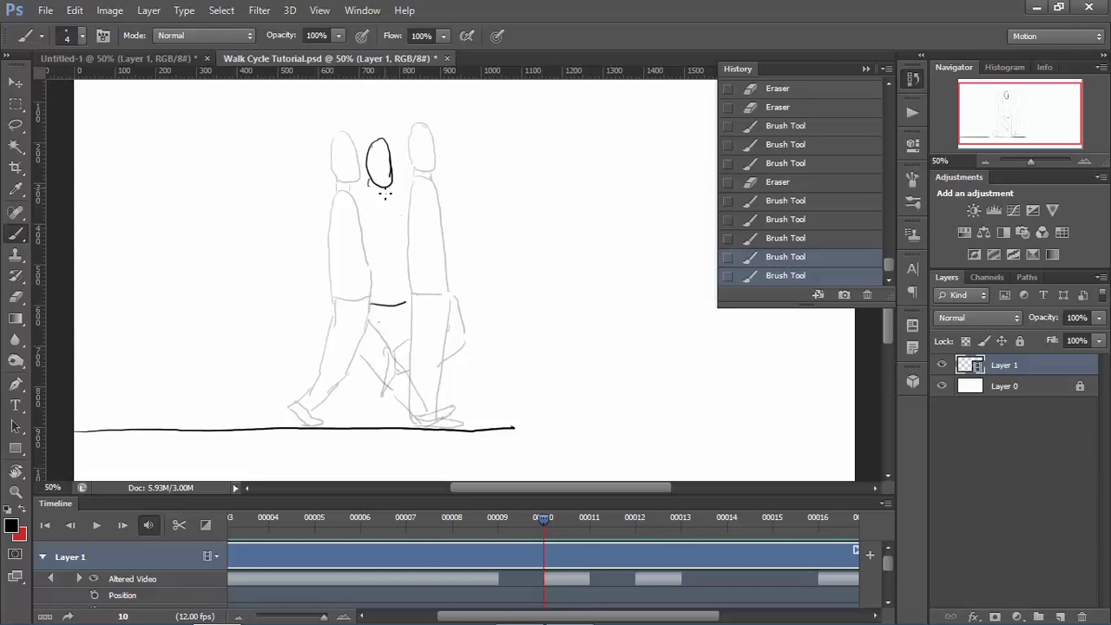
mouse_move(375, 186)
mouse_down()
mouse_move(397, 234)
mouse_move(404, 304)
mouse_move(362, 233)
mouse_up()
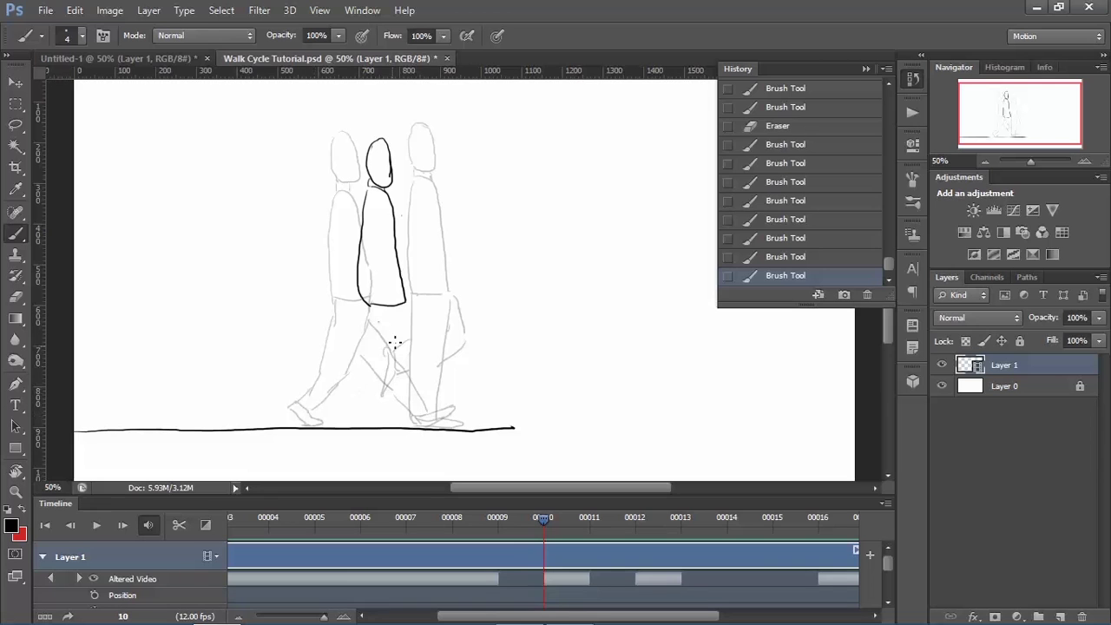
mouse_move(420, 419)
mouse_down()
mouse_move(420, 429)
mouse_move(443, 424)
mouse_move(431, 431)
mouse_up()
mouse_move(382, 342)
mouse_down()
mouse_move(401, 379)
mouse_move(385, 359)
mouse_move(396, 369)
mouse_up()
key(e)
key(v)
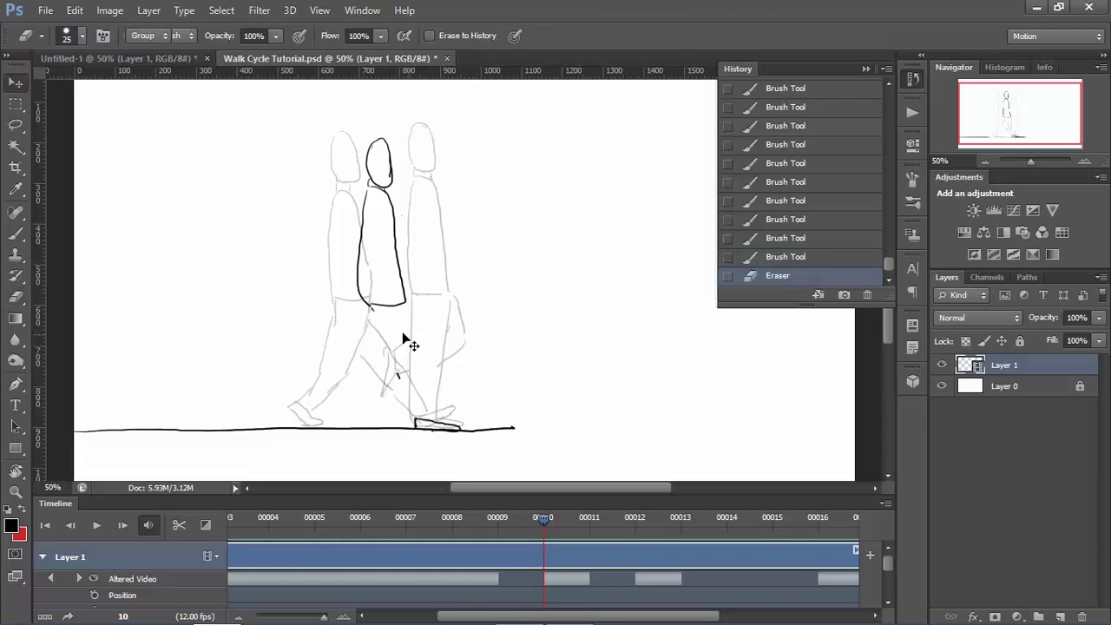
key(e)
key(b)
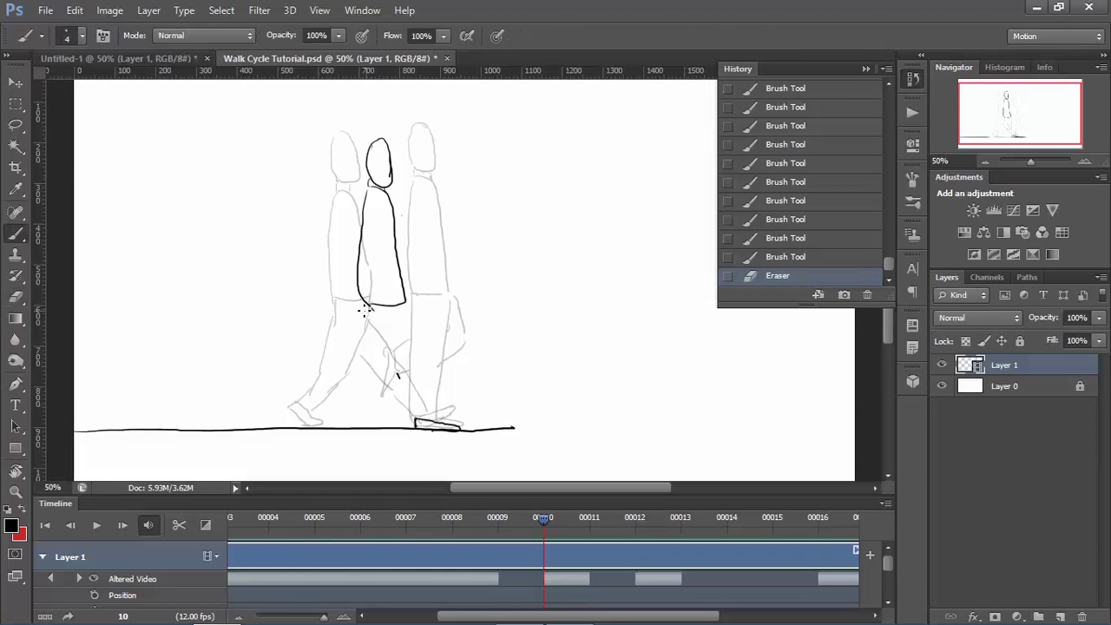
Step: Ink the front and back legs from hip to feet, then go to frame 9
drag(369, 306, 415, 415)
mouse_move(408, 305)
mouse_down()
mouse_move(429, 369)
mouse_move(424, 422)
mouse_up()
key(e)
drag(431, 368, 436, 420)
key(b)
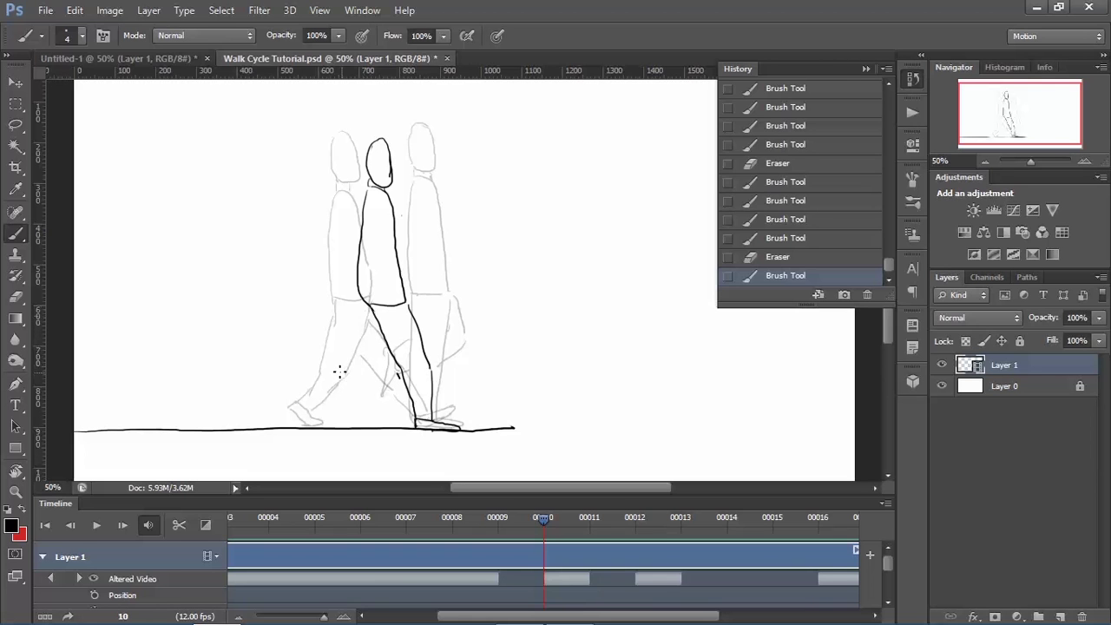
mouse_move(344, 386)
mouse_down()
mouse_move(352, 383)
mouse_move(346, 402)
mouse_up()
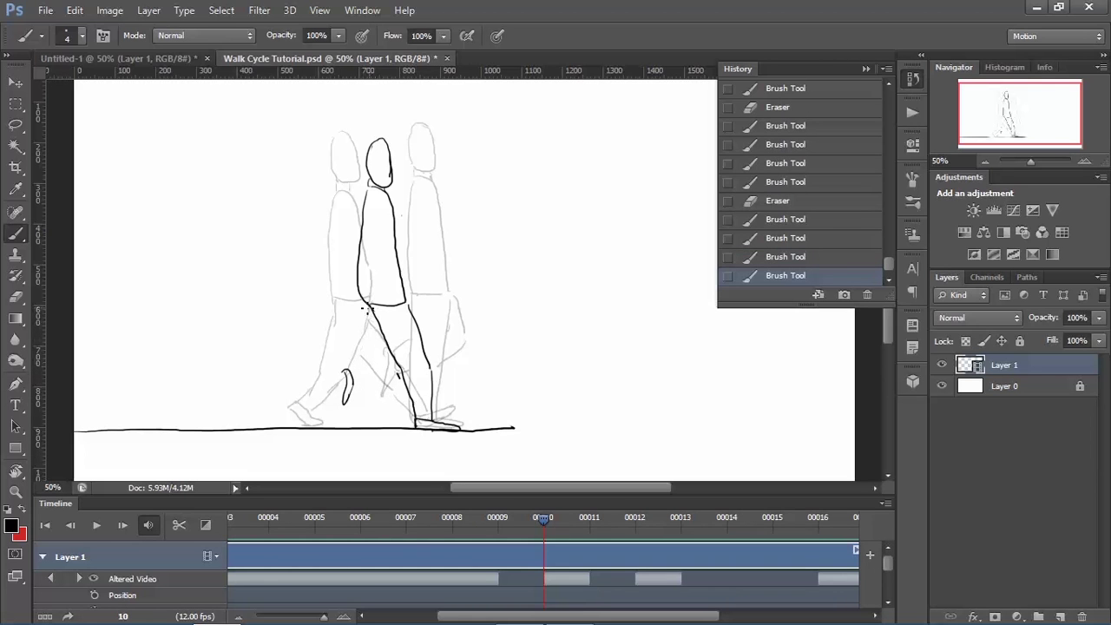
drag(365, 308, 379, 346)
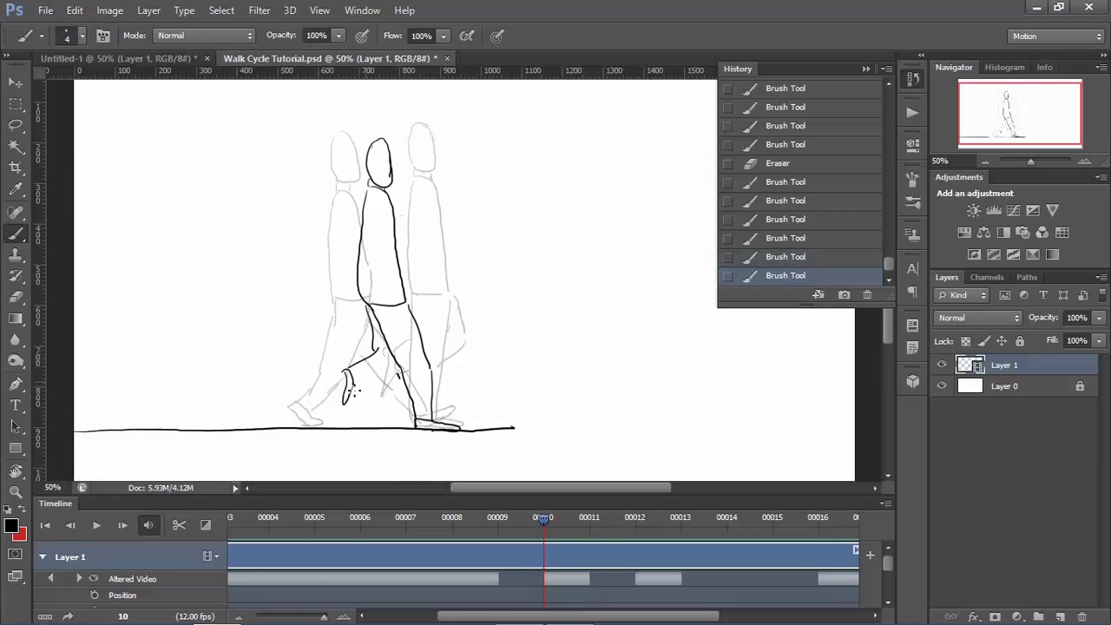
drag(351, 391, 400, 374)
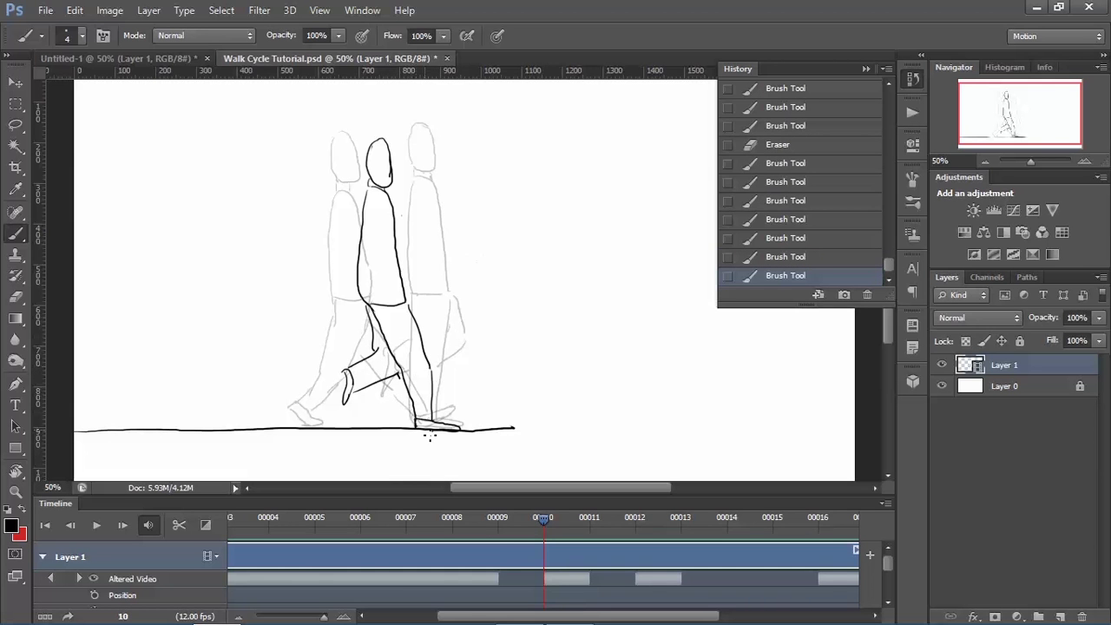
click(500, 520)
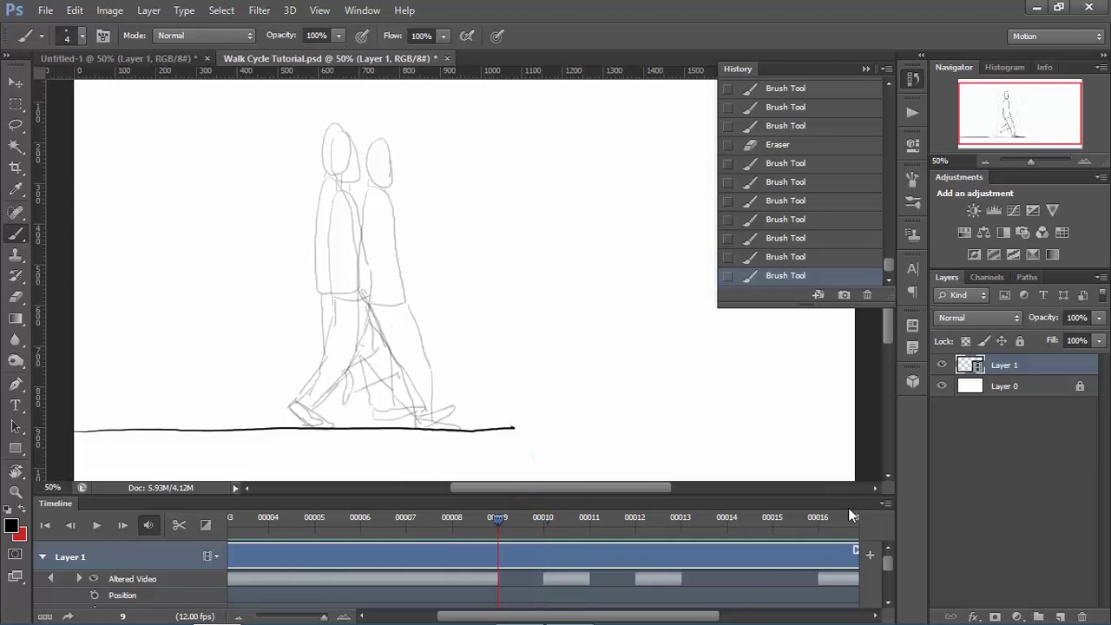
click(886, 502)
Step: Set the onion skin Frames After count to 1
click(945, 398)
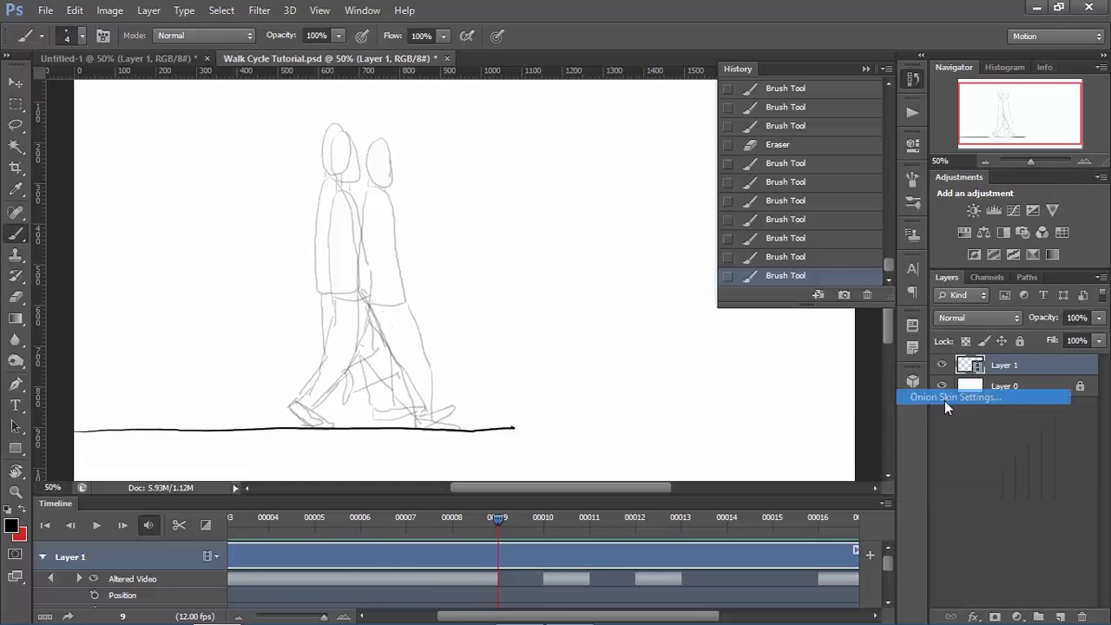
key(Tab)
text(1)
key(shift+Tab)
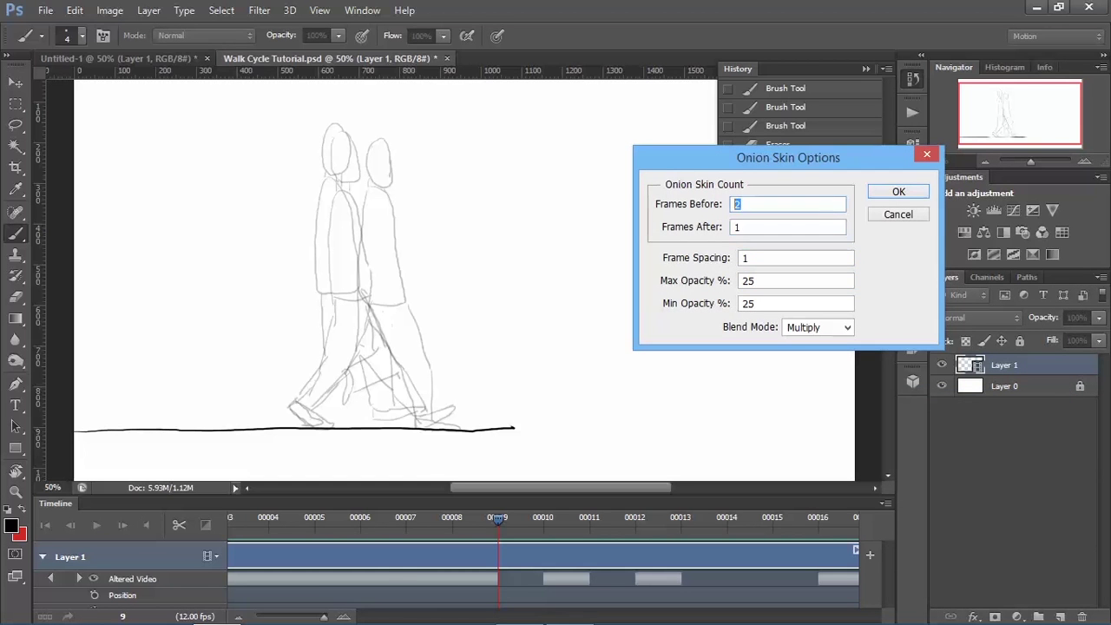
click(882, 196)
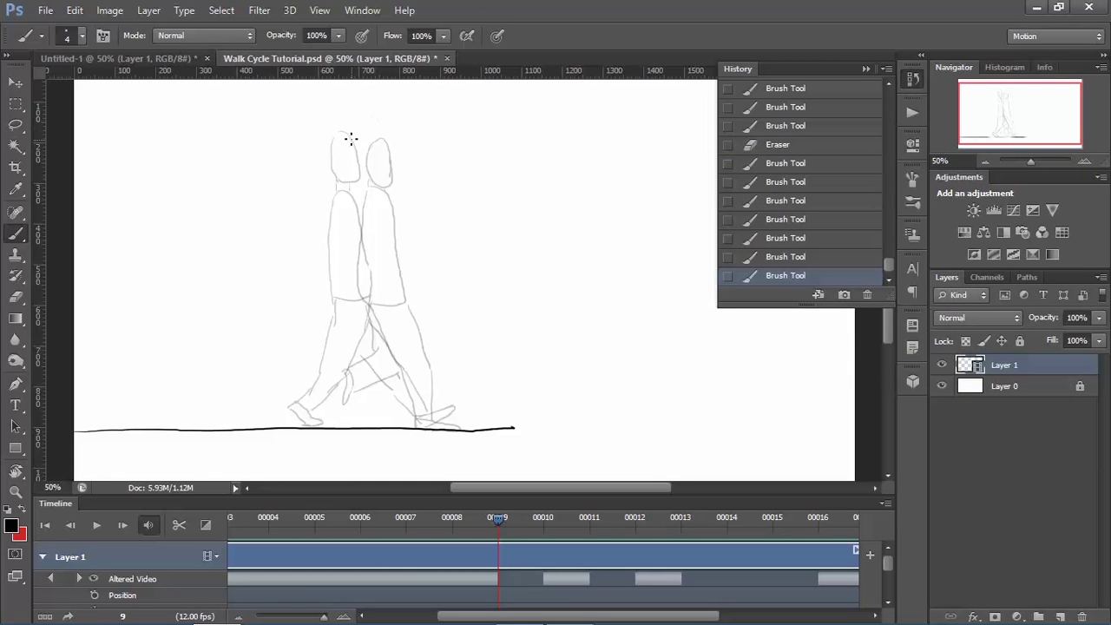
Step: Trace frame 9's head outline, back of the body, front foot and leg strokes
mouse_move(351, 138)
mouse_down()
mouse_move(371, 149)
mouse_move(373, 184)
mouse_up()
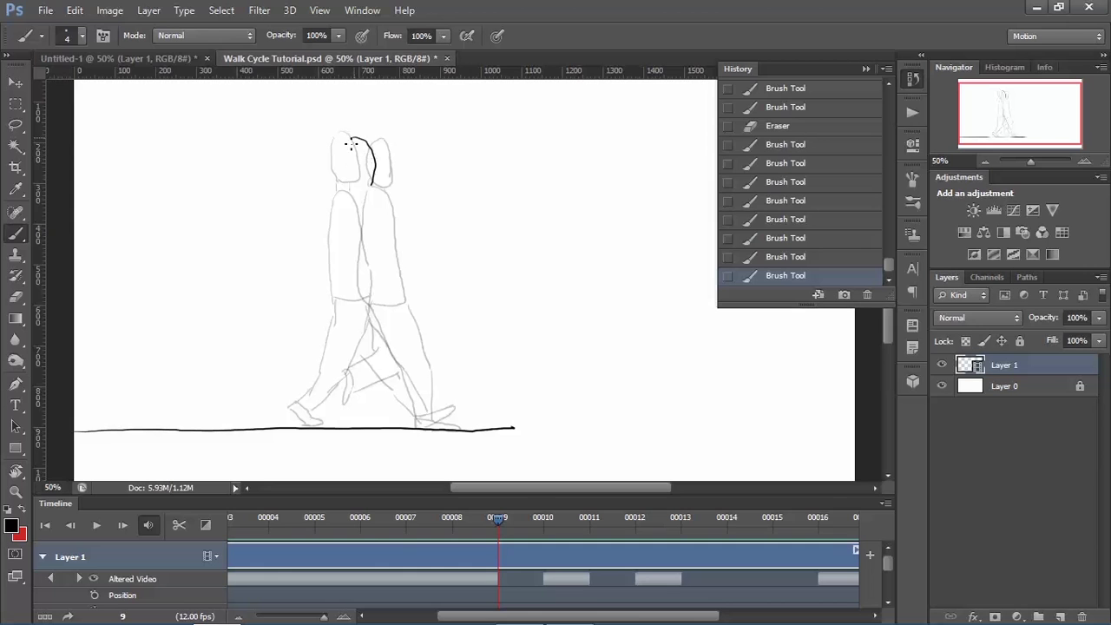
mouse_move(353, 144)
mouse_down()
mouse_move(368, 185)
mouse_move(354, 184)
mouse_move(375, 185)
mouse_move(361, 195)
mouse_move(385, 243)
mouse_up()
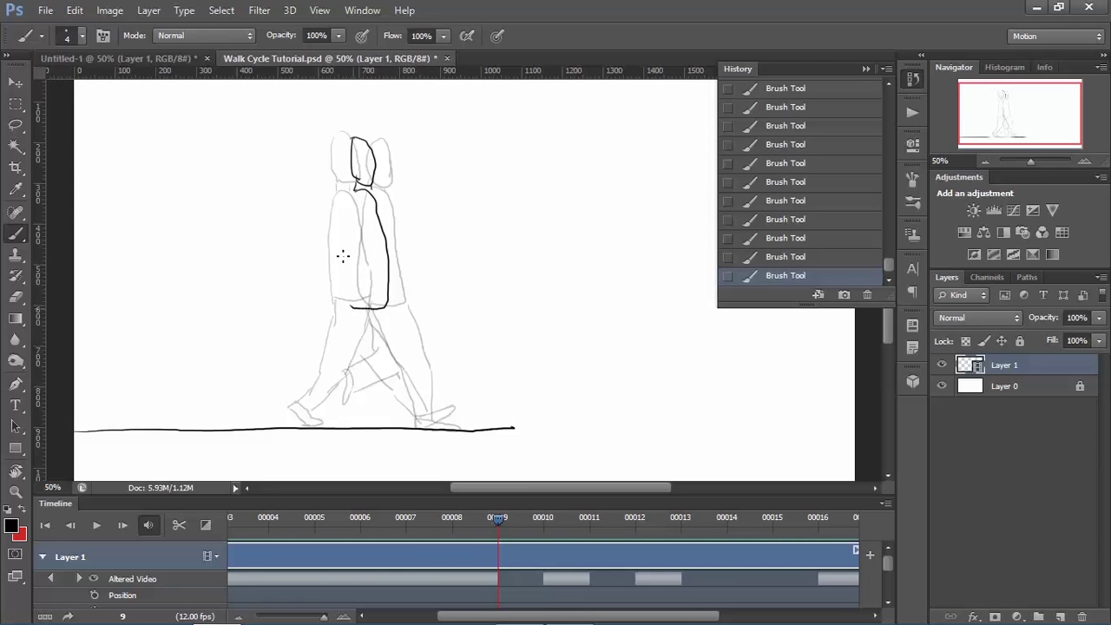
drag(356, 191, 351, 312)
mouse_move(453, 420)
mouse_down()
mouse_move(419, 424)
mouse_move(455, 425)
mouse_up()
drag(382, 338, 379, 347)
drag(395, 308, 419, 369)
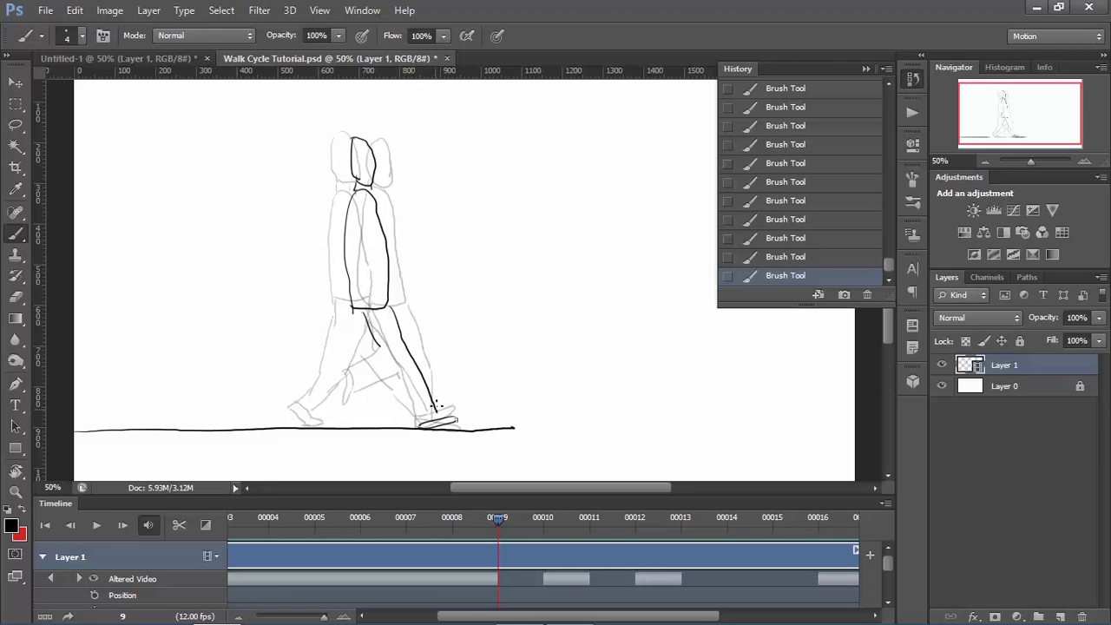
Step: Erase stray back-leg, foot and torso strokes, undoing an accidental gradient fill
key(e)
drag(395, 311, 430, 404)
drag(379, 343, 385, 324)
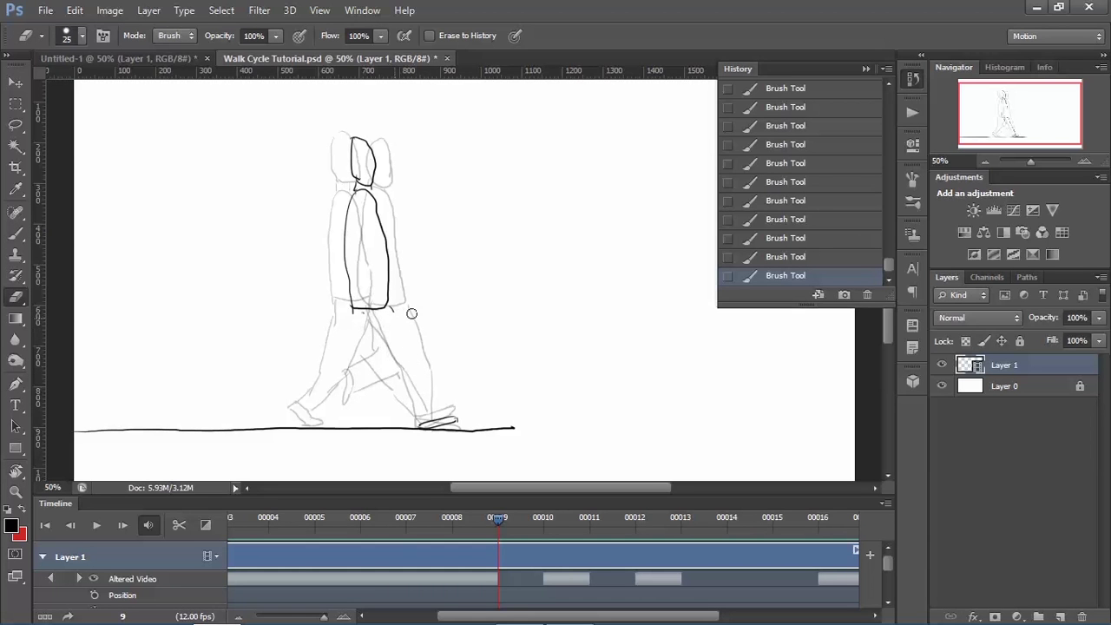
key(g)
key(e)
mouse_move(369, 309)
mouse_down()
mouse_move(382, 309)
mouse_move(352, 298)
mouse_move(386, 289)
mouse_up()
key(g)
key(g)
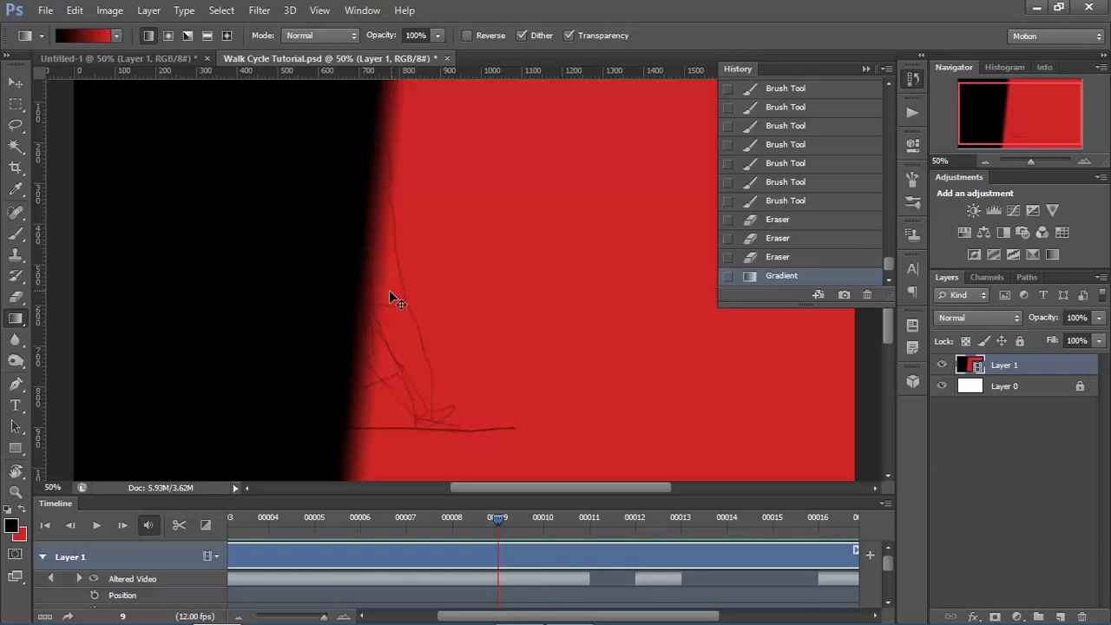
key(ctrl+z)
key(b)
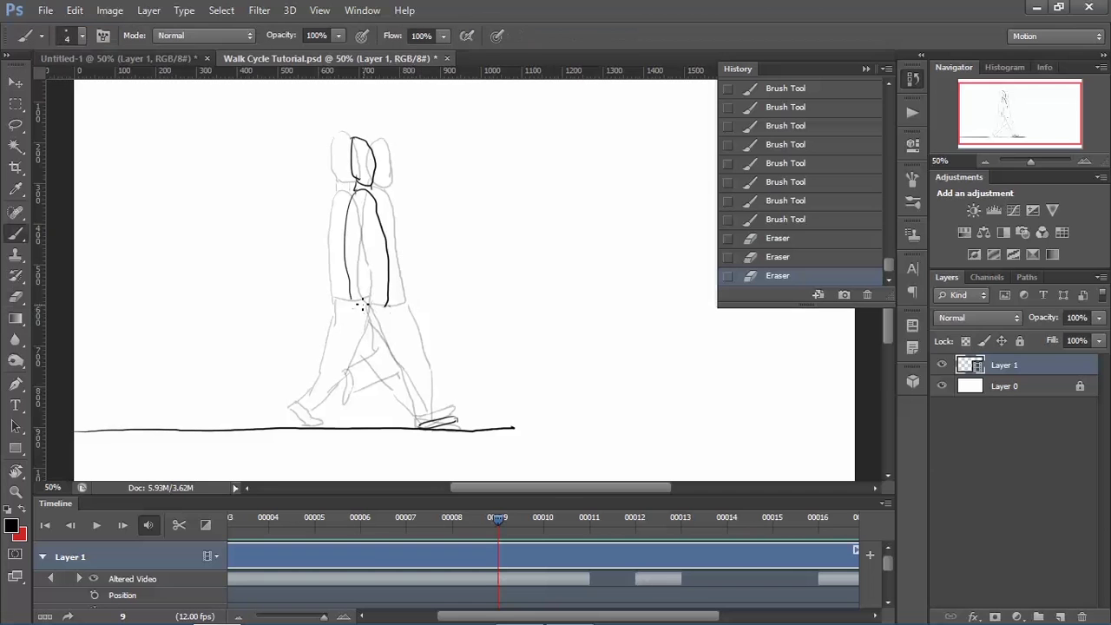
Step: Draw the front leg from hip down to the foot, undoing another accidental gradient
drag(381, 305, 393, 363)
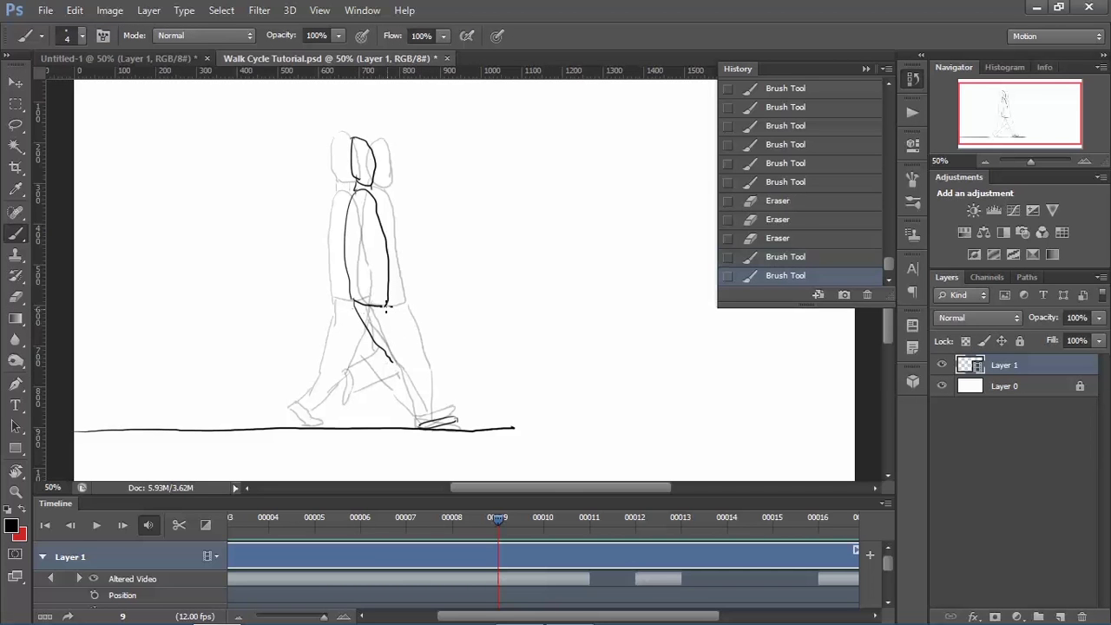
mouse_move(388, 306)
mouse_down()
mouse_move(431, 368)
mouse_move(434, 422)
mouse_up()
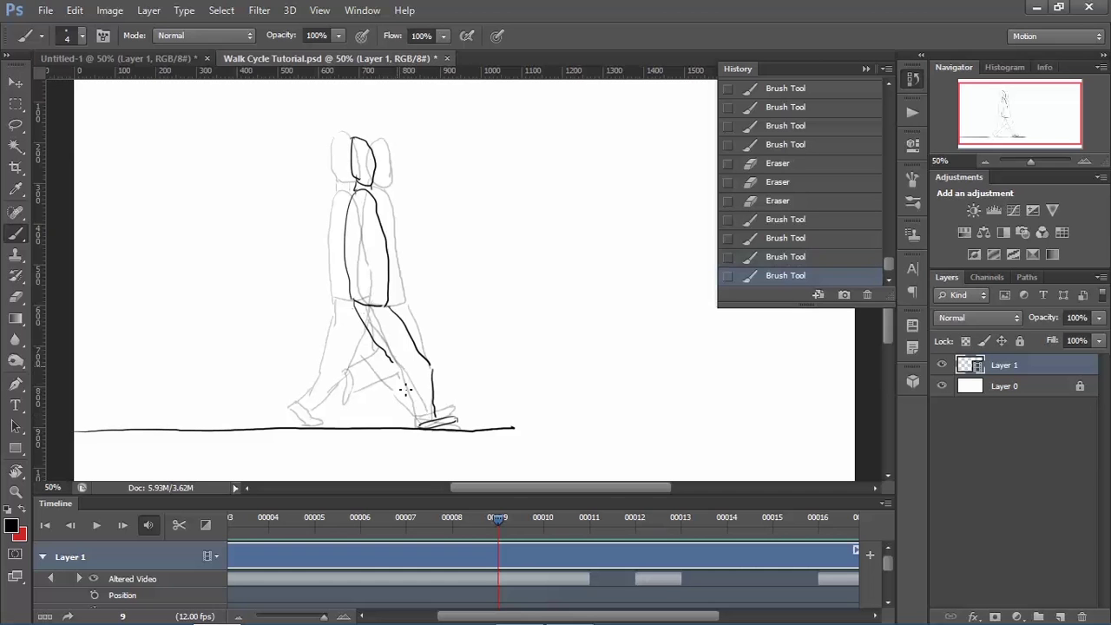
drag(396, 359, 420, 419)
key(e)
mouse_move(421, 351)
mouse_down()
mouse_move(431, 390)
mouse_move(393, 363)
mouse_up()
key(g)
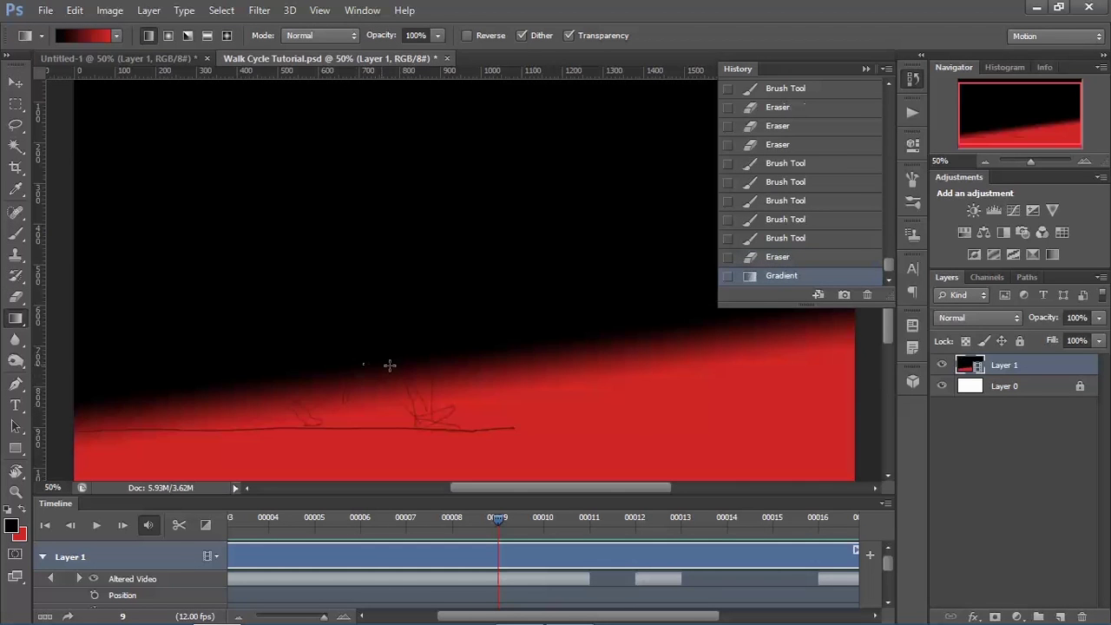
key(ctrl+z)
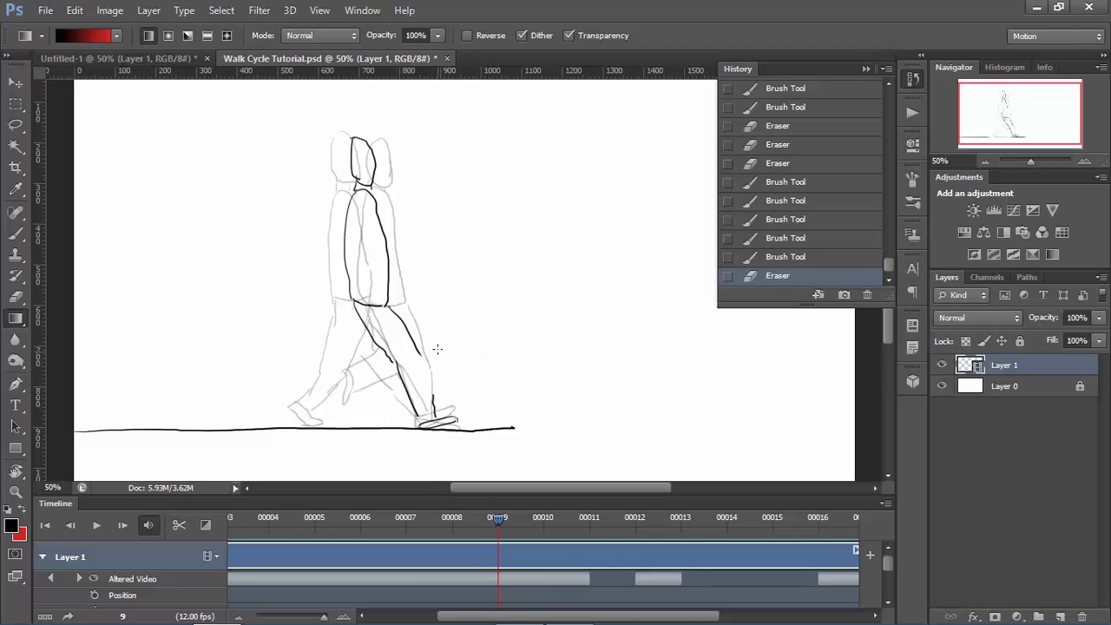
key(b)
drag(421, 351, 433, 415)
key(e)
key(b)
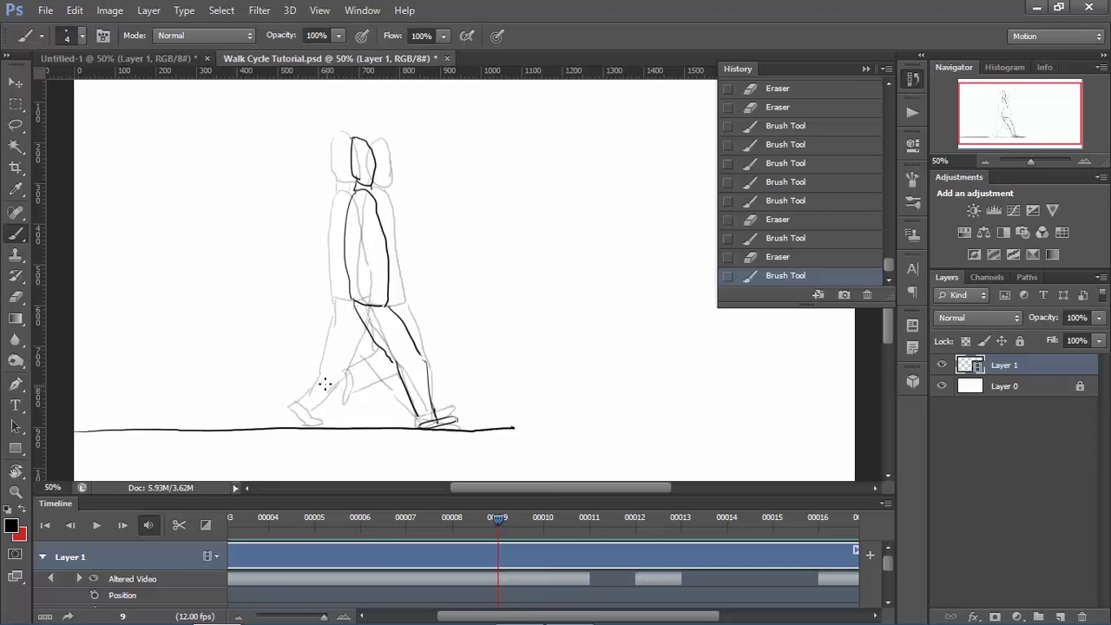
Step: Draw the raised back foot and bent back leg, then touch up the neck
drag(324, 382, 326, 419)
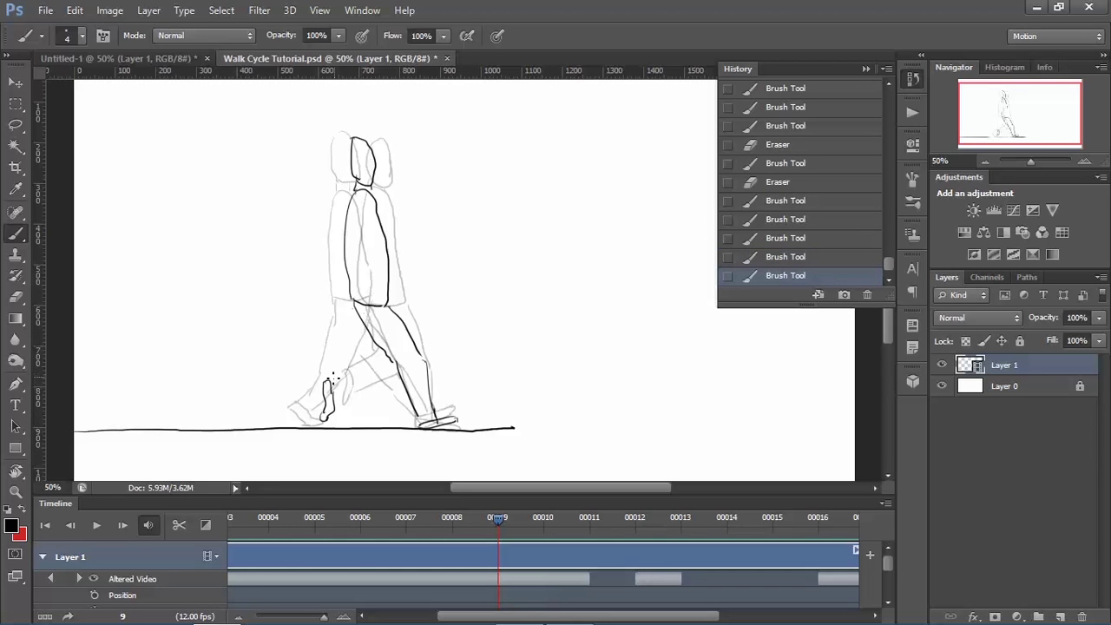
drag(335, 377, 362, 370)
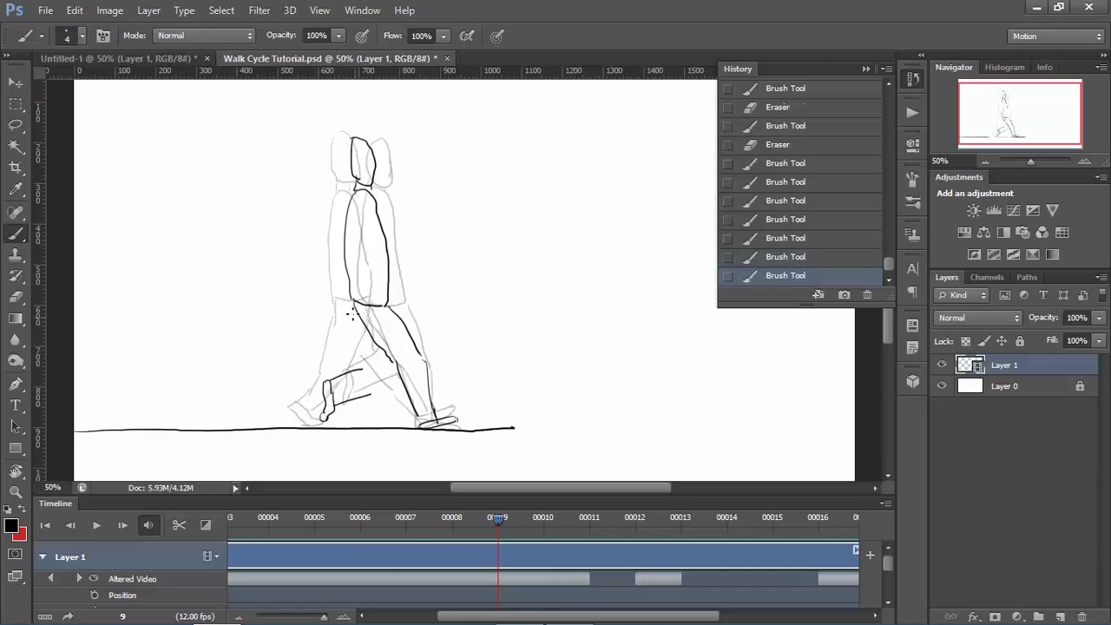
mouse_move(356, 309)
mouse_down()
mouse_move(375, 394)
mouse_move(390, 358)
mouse_up()
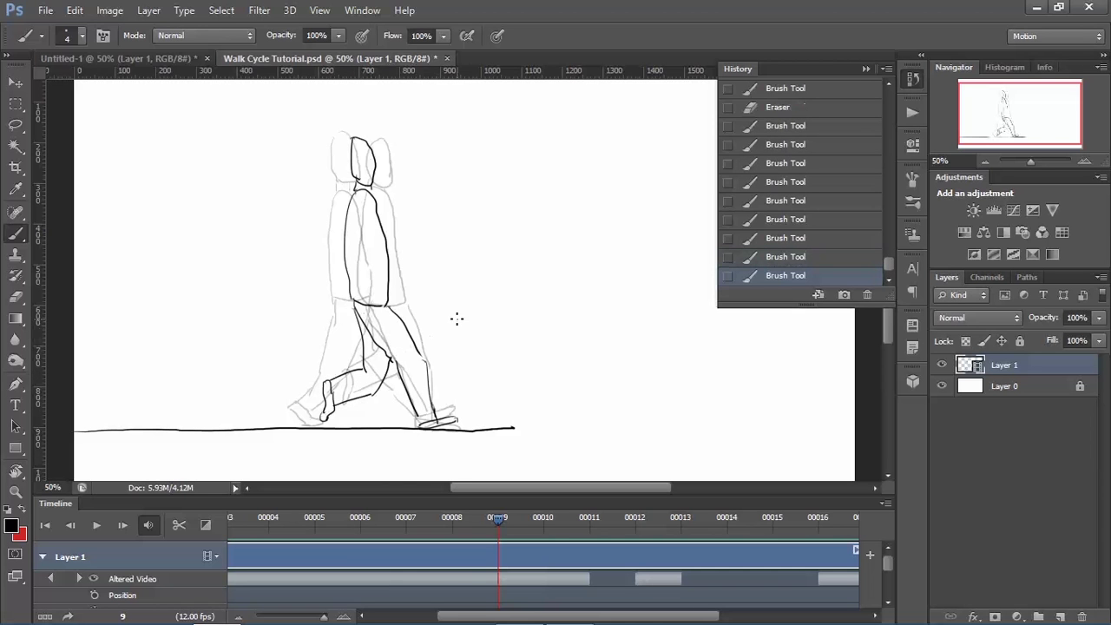
key(e)
drag(378, 202, 387, 233)
key(g)
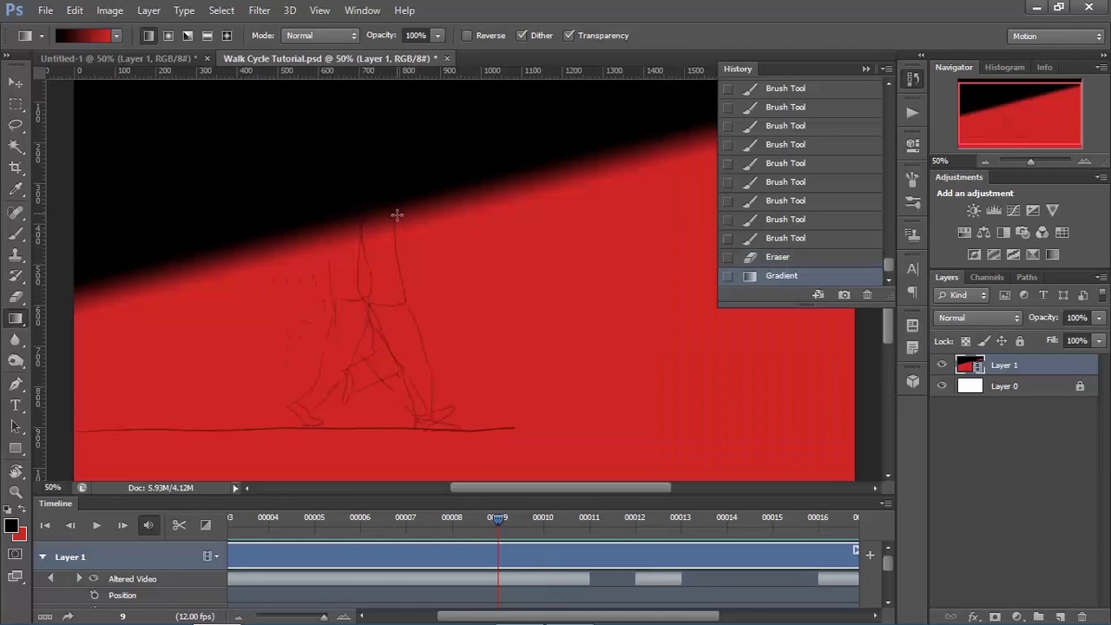
key(ctrl+z)
key(b)
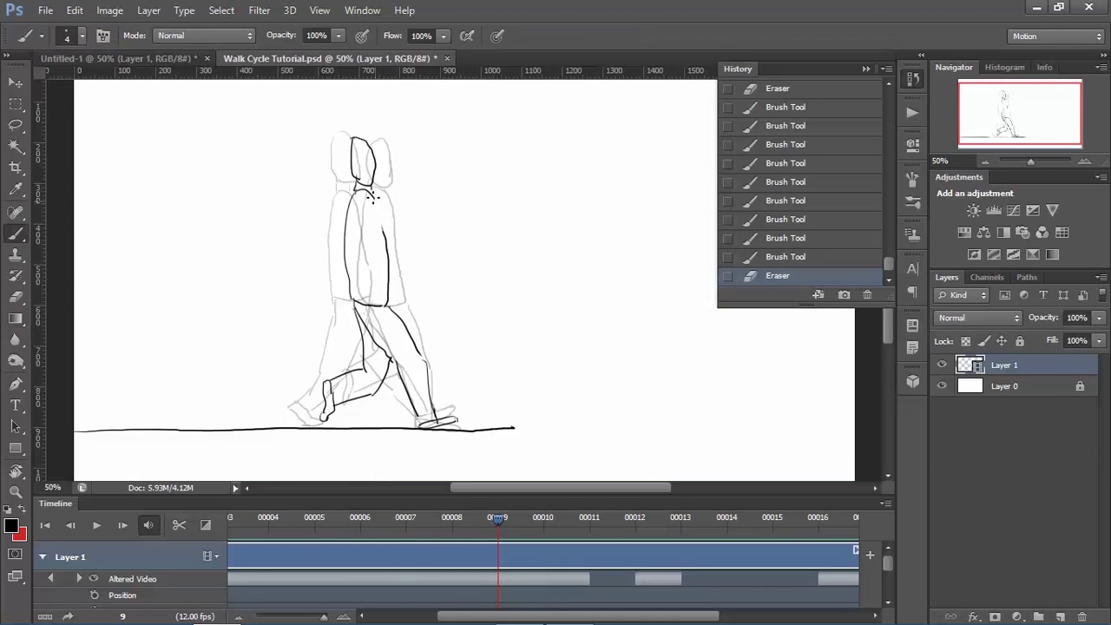
drag(380, 232, 395, 233)
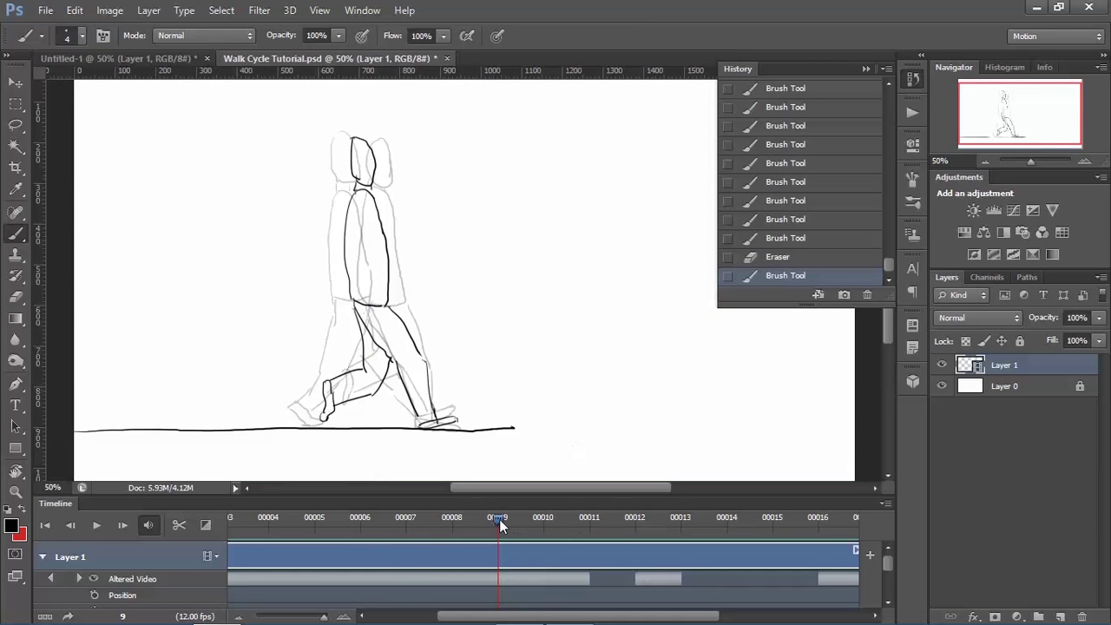
Step: On frame 11, draw the head oval and trim the head and chin outline with the Eraser
drag(499, 519, 579, 524)
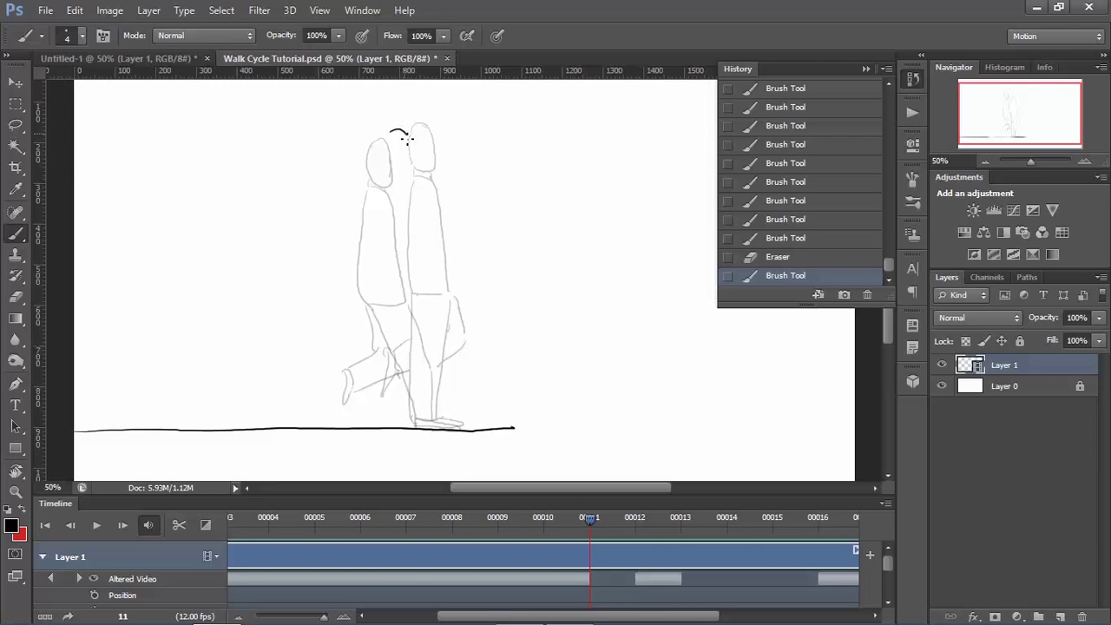
mouse_move(408, 139)
mouse_down()
mouse_move(387, 156)
mouse_move(407, 178)
mouse_move(407, 153)
mouse_move(394, 185)
mouse_move(414, 182)
mouse_up()
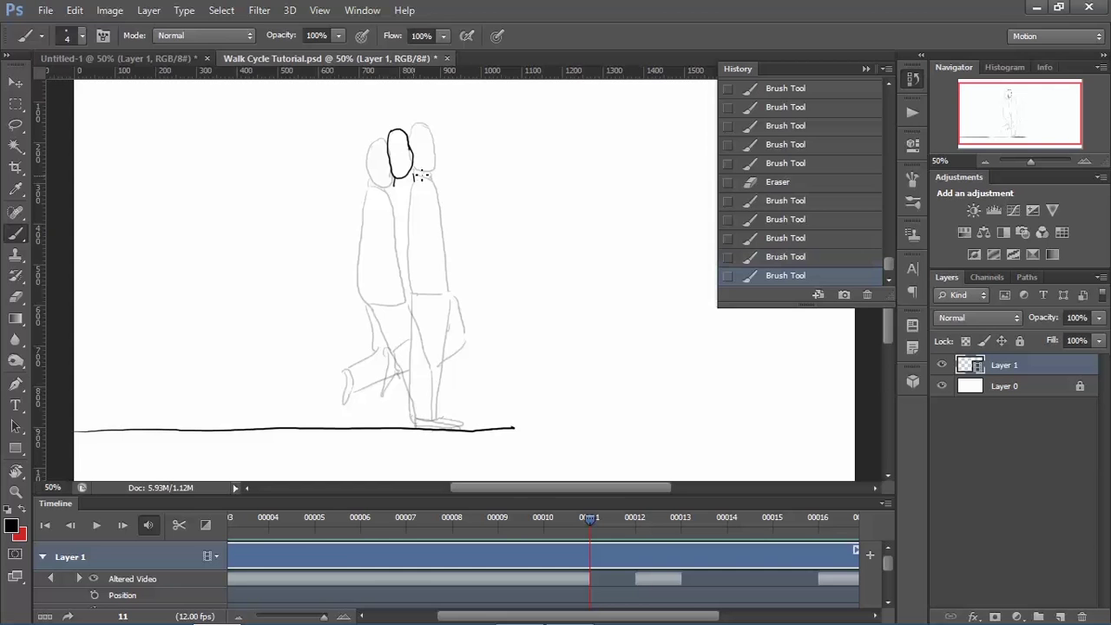
key(r)
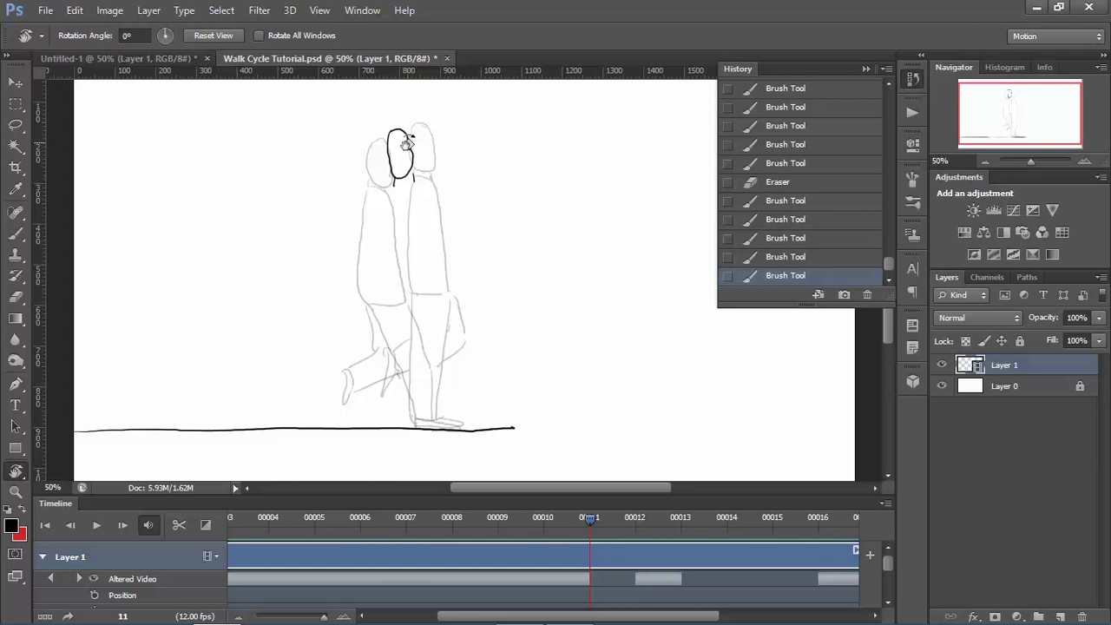
key(e)
mouse_move(408, 141)
mouse_down()
mouse_move(404, 132)
mouse_move(413, 172)
mouse_move(396, 177)
mouse_move(420, 173)
mouse_move(421, 295)
mouse_move(391, 301)
mouse_up()
key(b)
key(e)
key(b)
key(e)
key(b)
key(e)
key(b)
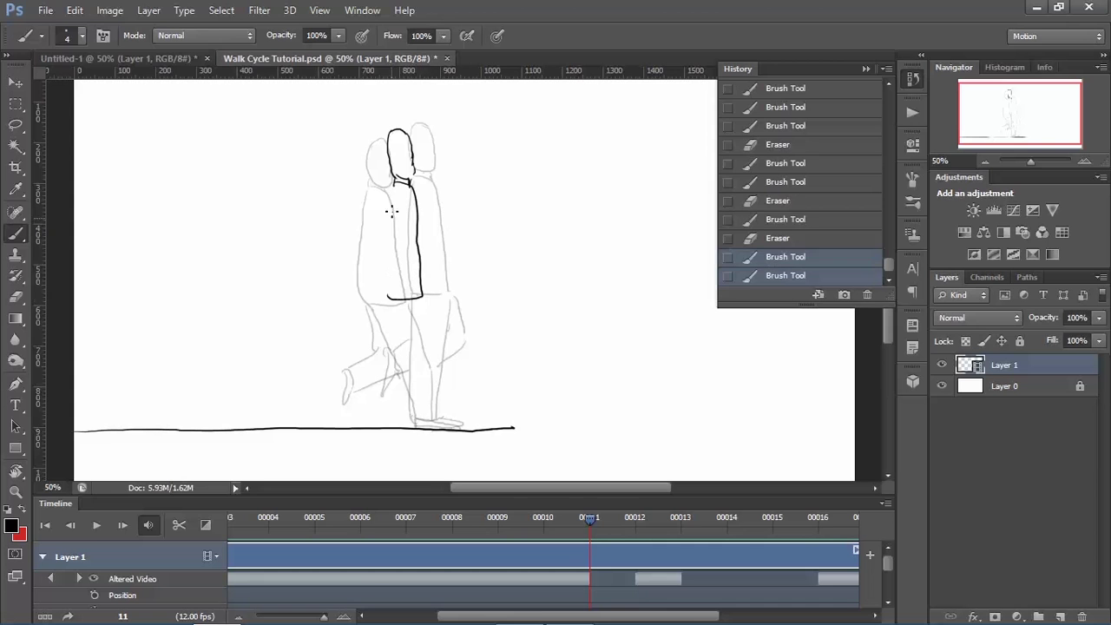
Step: Draw the torso and front leg, undoing an accidental gradient and erasing the leg's lower line
drag(394, 184, 386, 298)
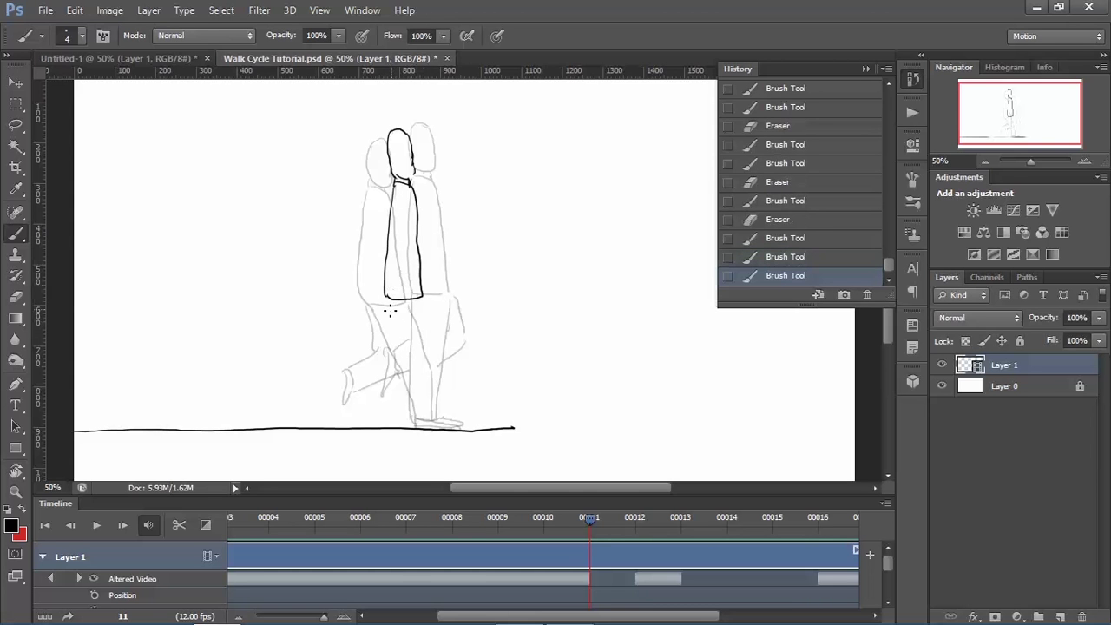
mouse_move(402, 354)
mouse_down()
mouse_move(428, 401)
mouse_move(412, 410)
mouse_move(421, 415)
mouse_move(427, 369)
mouse_up()
key(g)
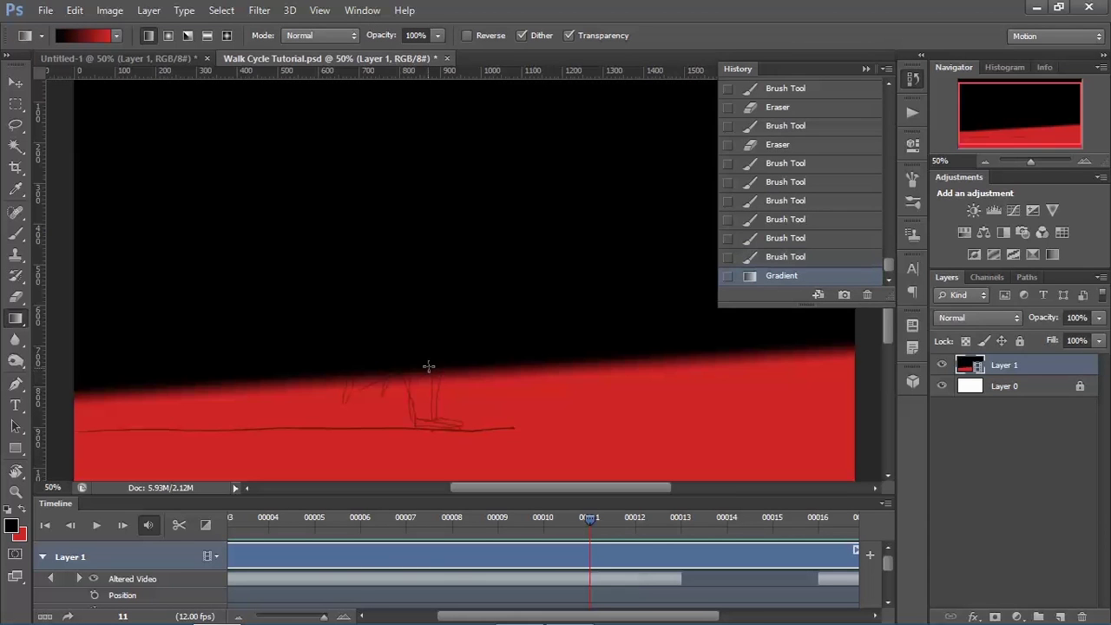
key(ctrl+z)
key(b)
key(e)
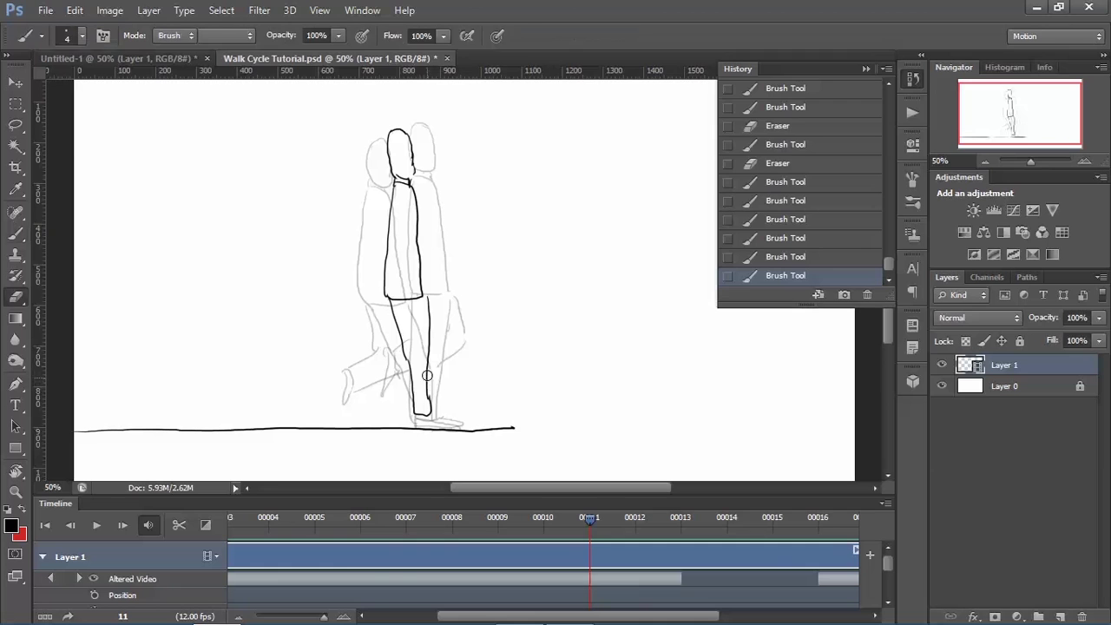
mouse_move(425, 369)
mouse_down()
mouse_move(431, 398)
mouse_move(432, 362)
mouse_move(433, 421)
mouse_move(445, 432)
mouse_move(421, 433)
mouse_move(412, 418)
mouse_move(462, 429)
mouse_up()
key(b)
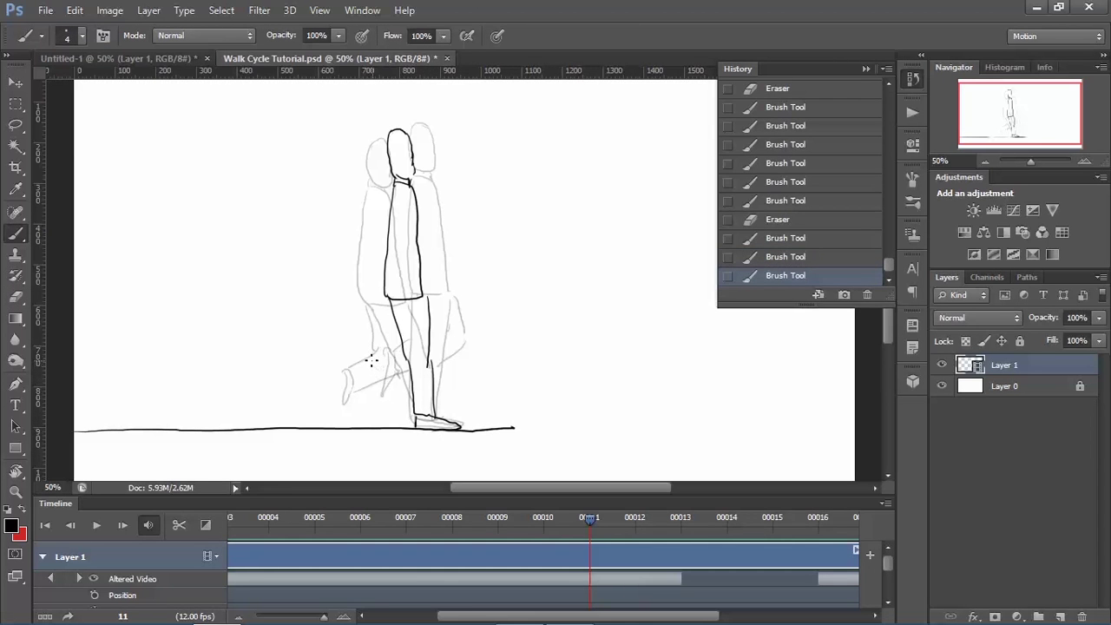
Step: Draw the back lower leg, the bottom of the back foot and the back arm
mouse_move(371, 359)
mouse_down()
mouse_move(369, 396)
mouse_move(382, 353)
mouse_move(411, 349)
mouse_move(377, 379)
mouse_up()
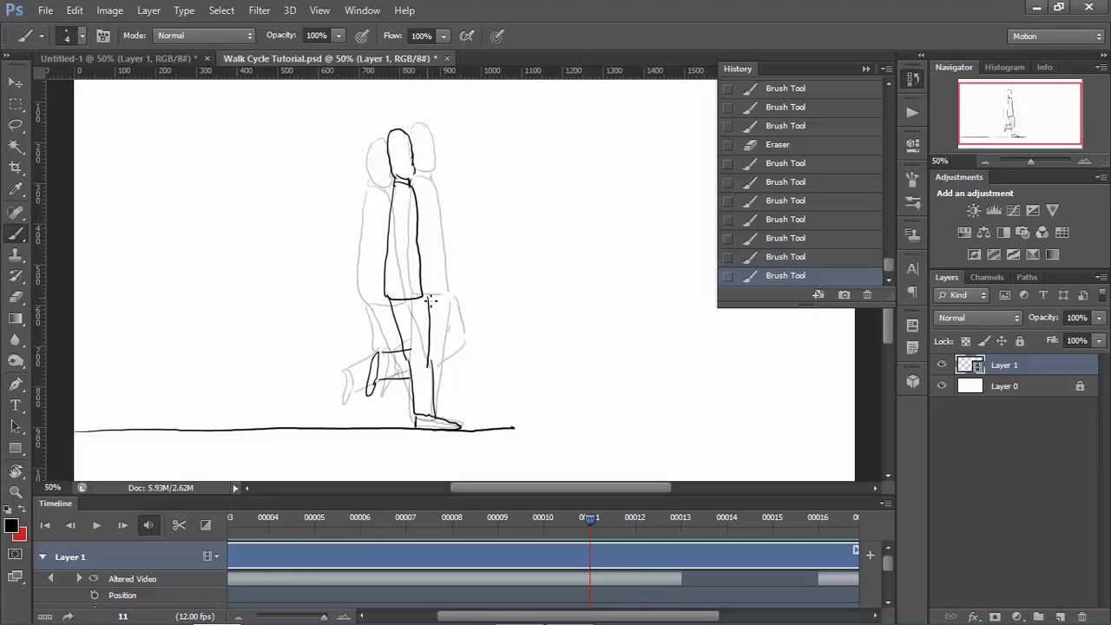
drag(427, 297, 442, 322)
mouse_move(442, 322)
mouse_down()
mouse_move(453, 352)
mouse_move(432, 375)
mouse_move(434, 354)
mouse_up()
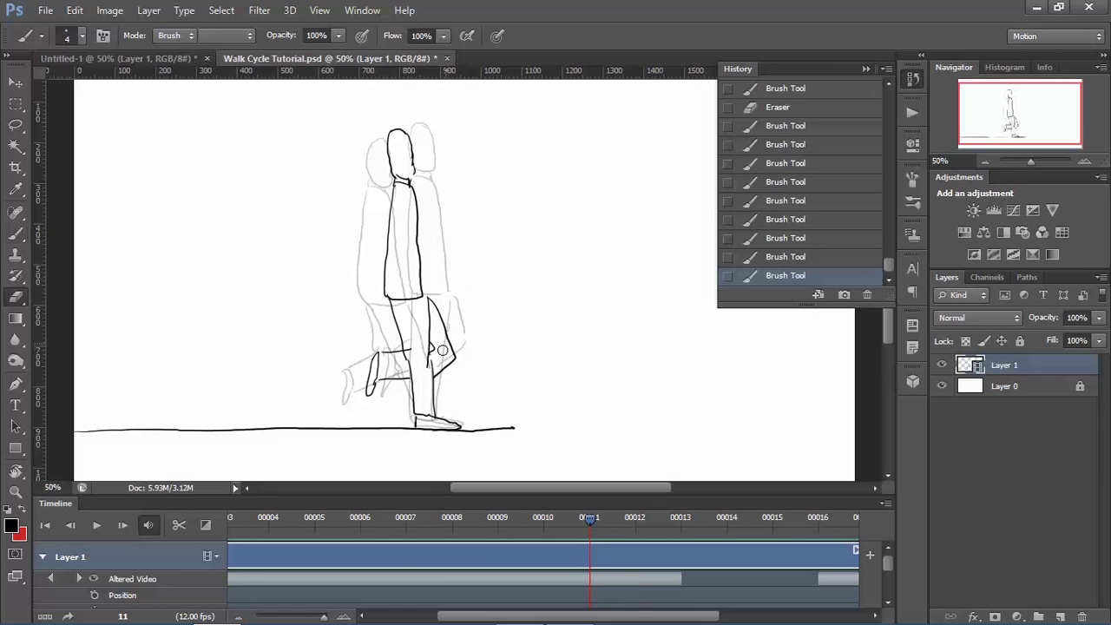
Step: Erase the stray mark near the hand, then step back to frame 10 and play the walk cycle
key(e)
drag(435, 351, 459, 341)
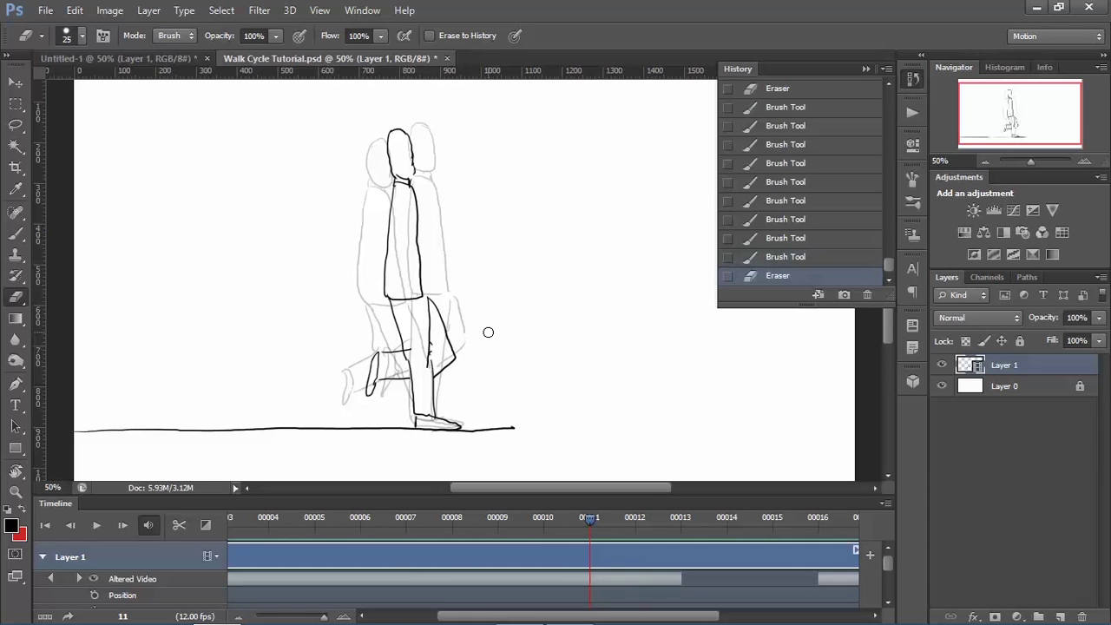
key(Left)
key(Left)
key(space)
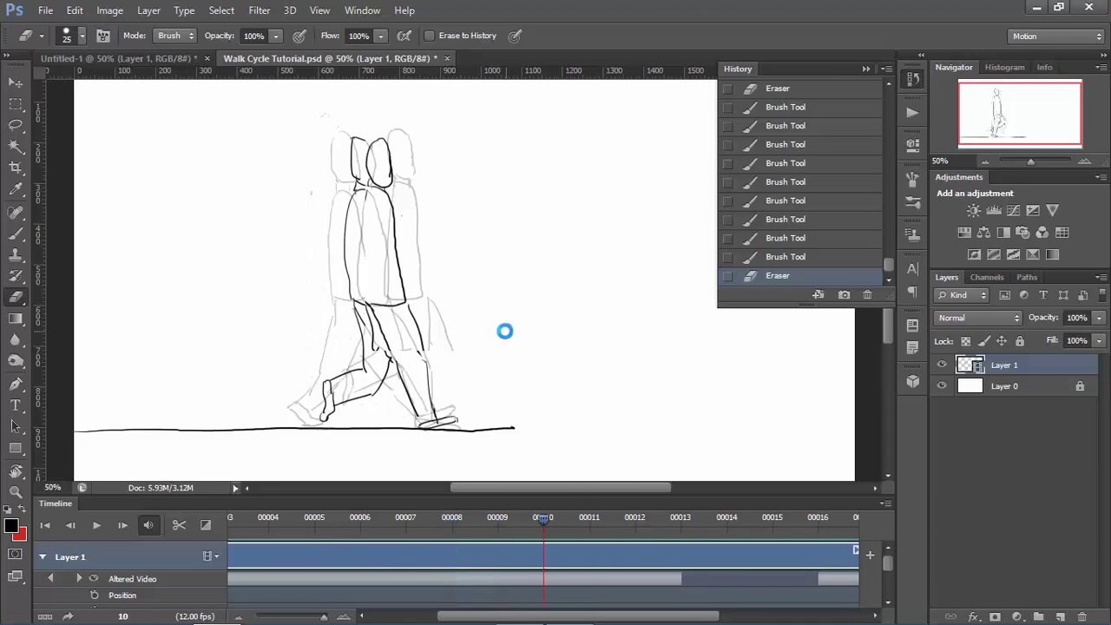
Step: Stop playback and set onion skins to 2 frames before and 2 frames after
key(space)
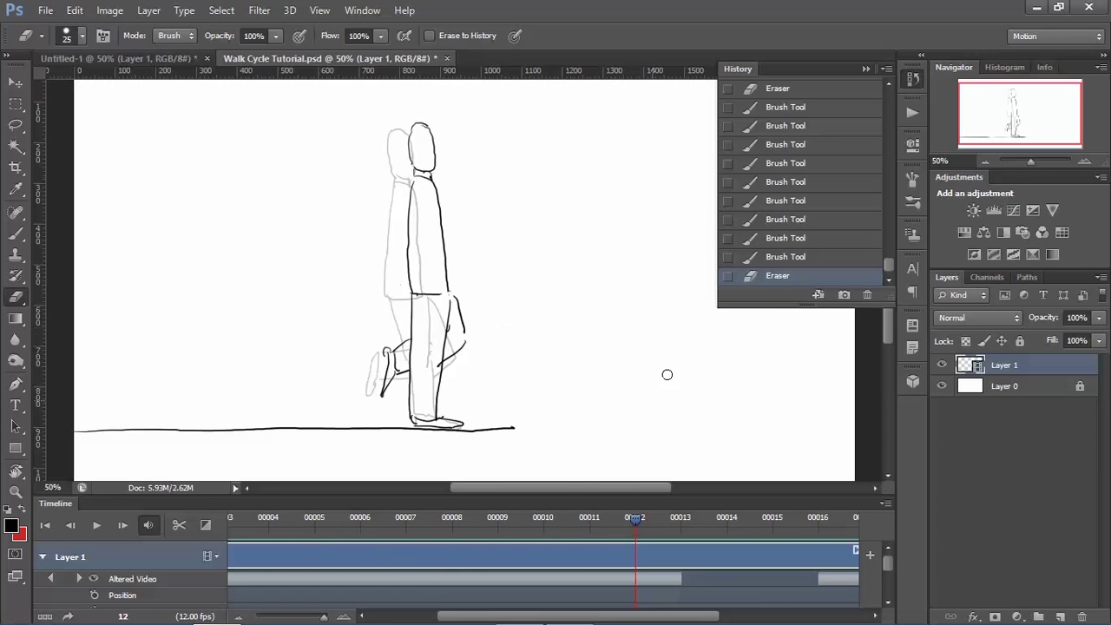
click(887, 503)
click(975, 396)
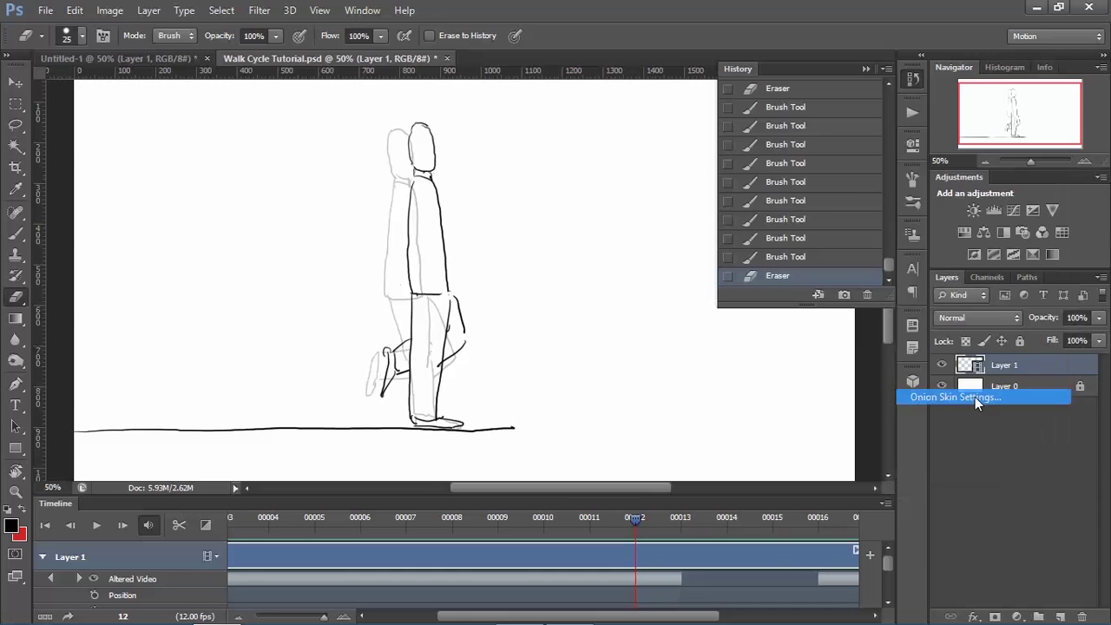
text(2)
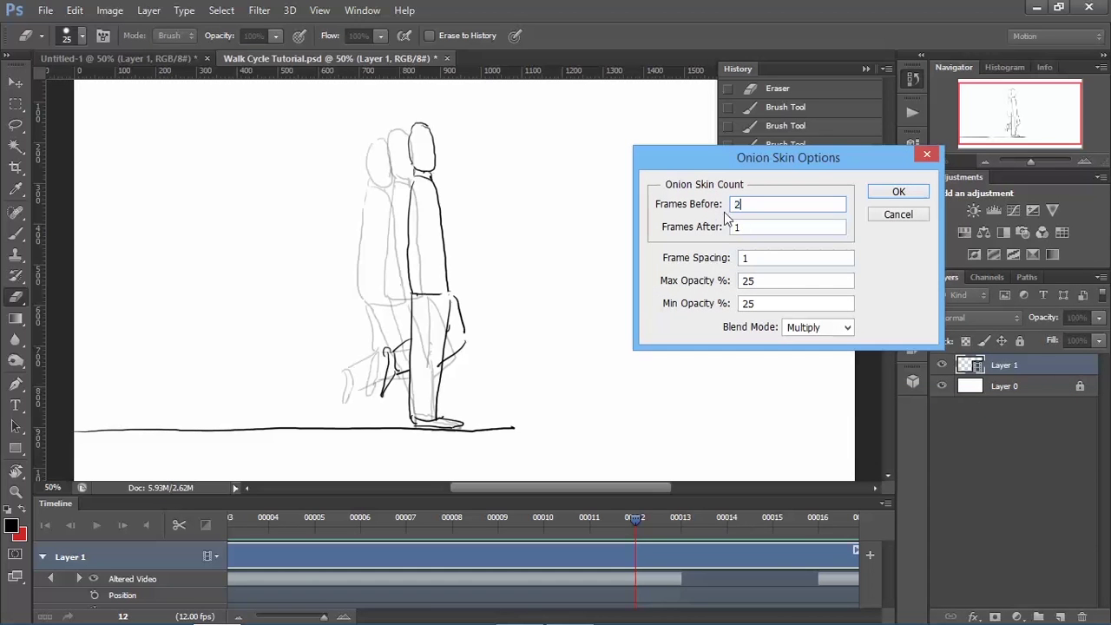
key(Tab)
text(2)
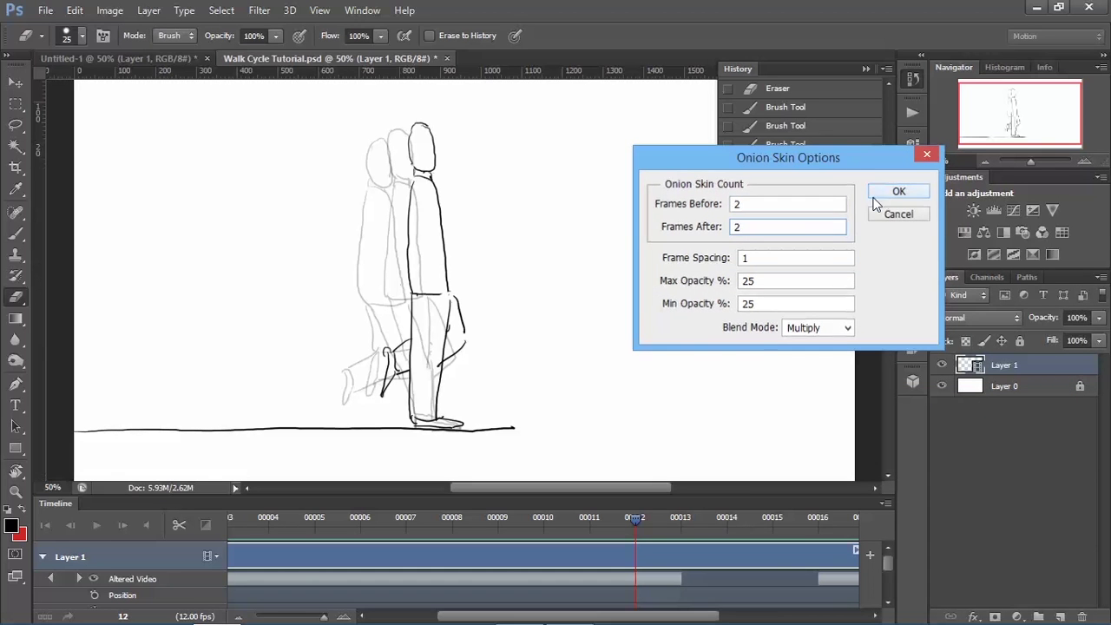
click(883, 195)
Step: On frame 14, brush the head outline, neck line and both torso edges
drag(653, 616, 735, 616)
click(545, 519)
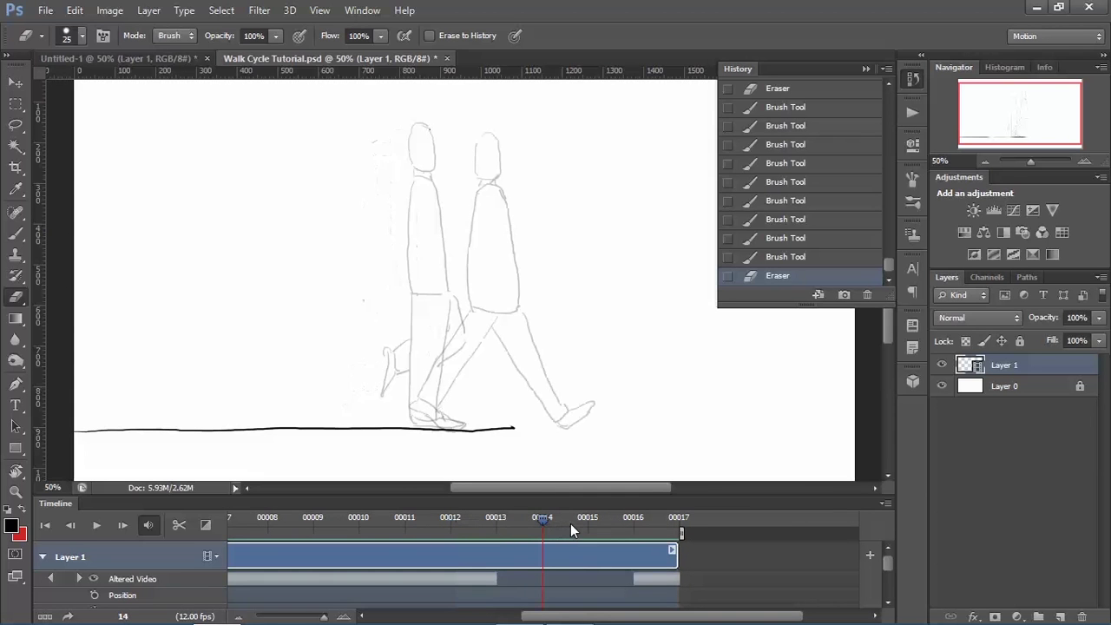
key(b)
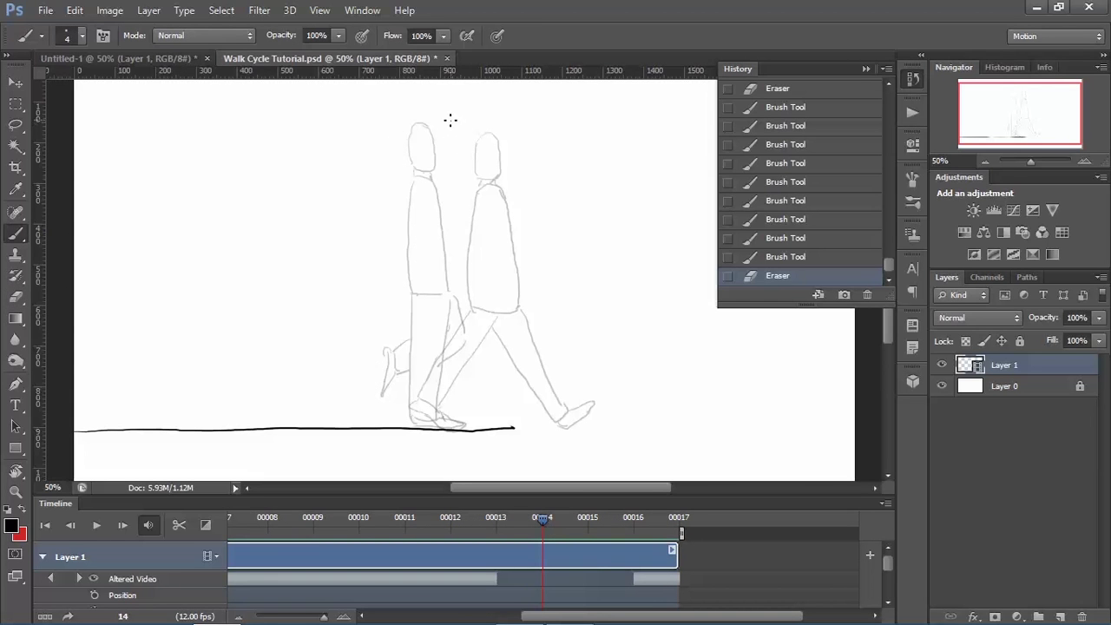
mouse_move(455, 133)
mouse_down()
mouse_move(440, 146)
mouse_move(464, 166)
mouse_move(458, 174)
mouse_up()
drag(461, 173, 460, 181)
drag(466, 234, 469, 280)
mouse_move(444, 167)
mouse_down()
mouse_move(433, 283)
mouse_move(470, 283)
mouse_up()
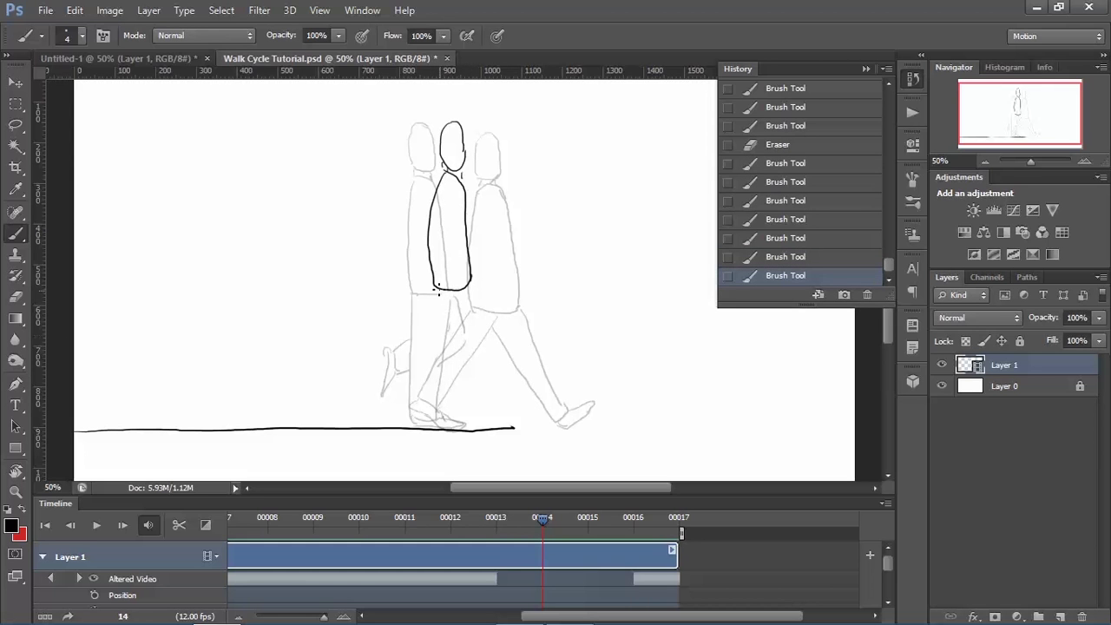
Step: Draw the leg lines, undo them, and redraw the back leg down to the foot
drag(439, 292, 446, 339)
mouse_move(471, 286)
mouse_down()
mouse_move(475, 347)
mouse_move(450, 393)
mouse_up()
drag(445, 335, 431, 398)
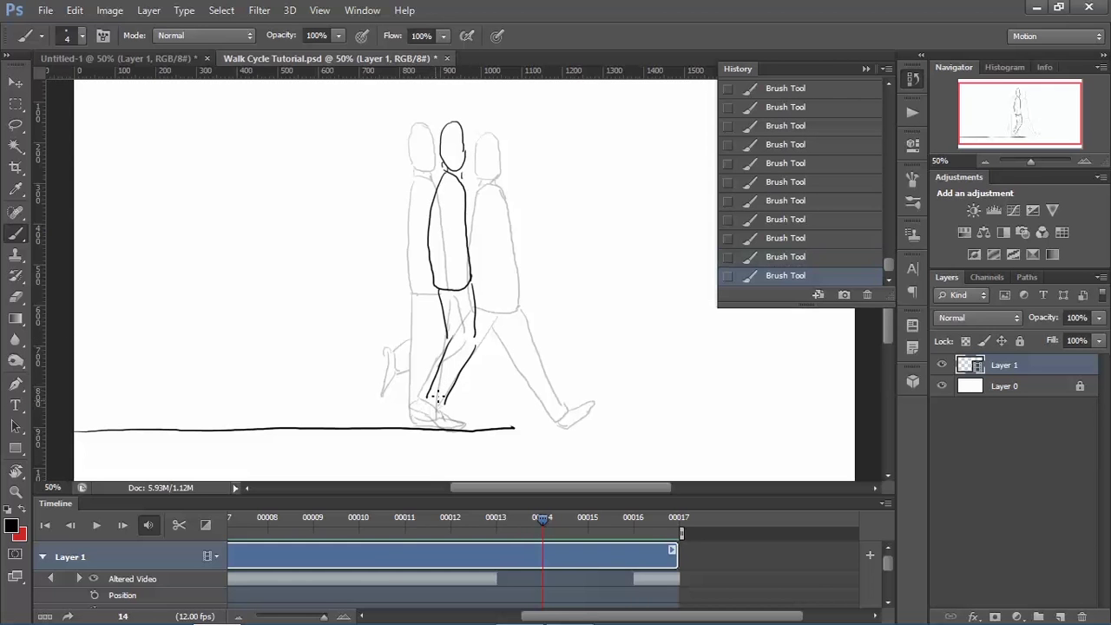
click(792, 219)
click(786, 202)
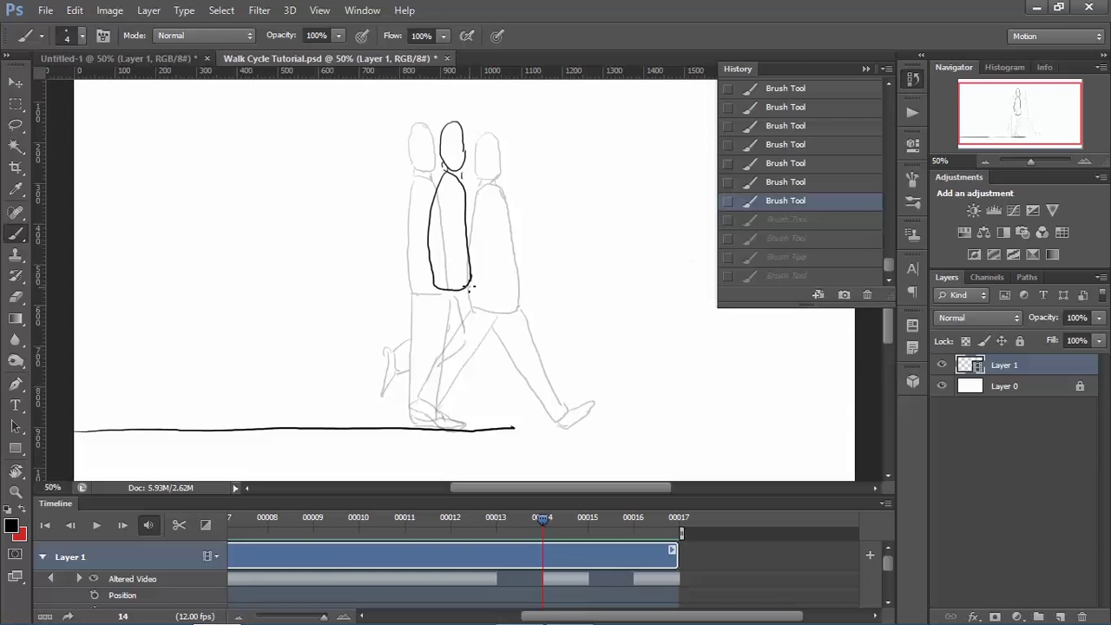
drag(469, 286, 434, 384)
mouse_move(437, 297)
mouse_down()
mouse_move(408, 405)
mouse_move(448, 427)
mouse_up()
Step: Clean up the foot with the Eraser, undoing an accidental red-black gradient fill
key(e)
key(b)
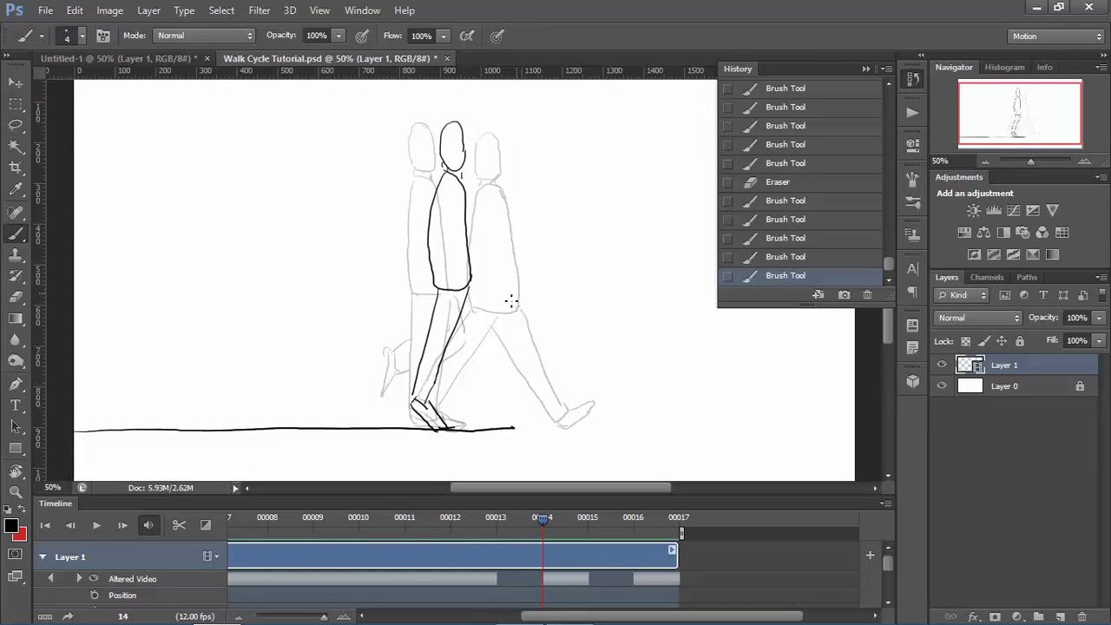
key(e)
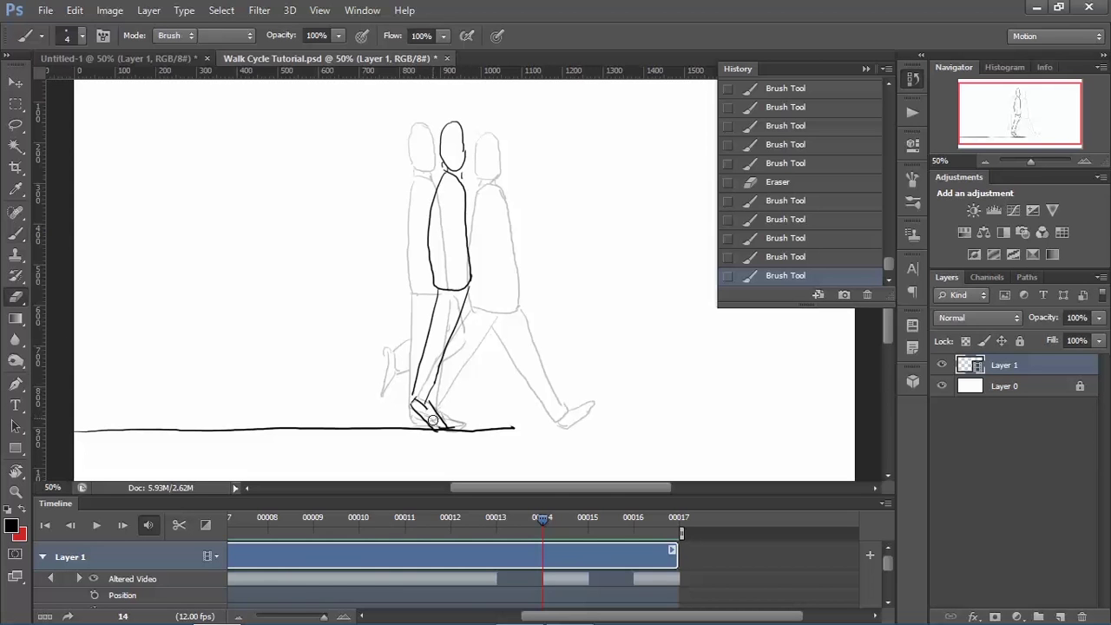
drag(425, 420, 439, 429)
key(b)
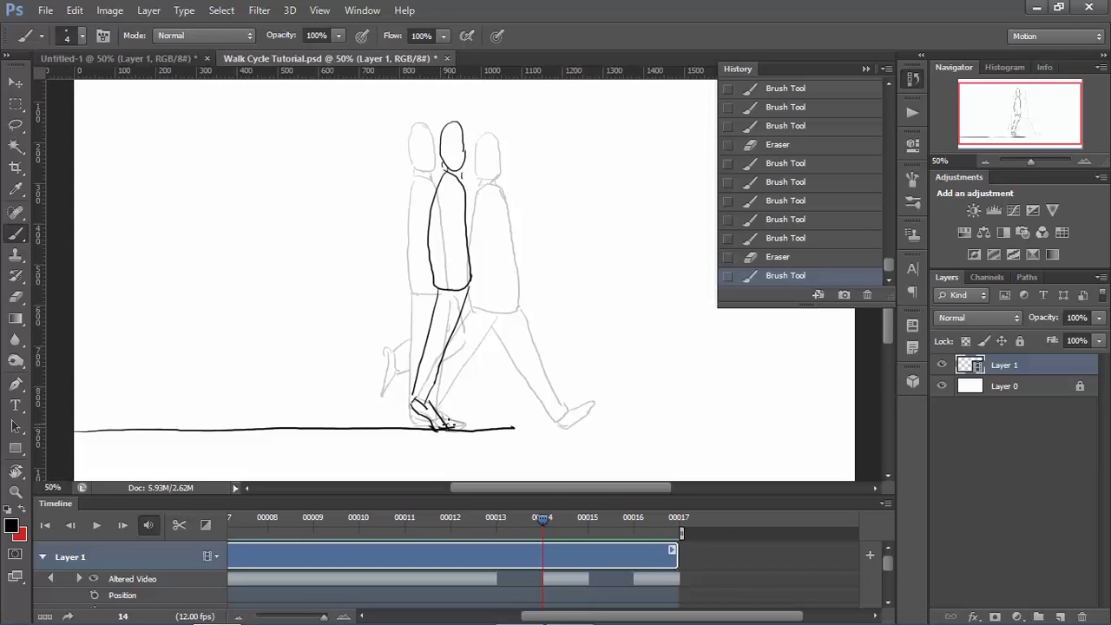
key(g)
drag(449, 425, 444, 416)
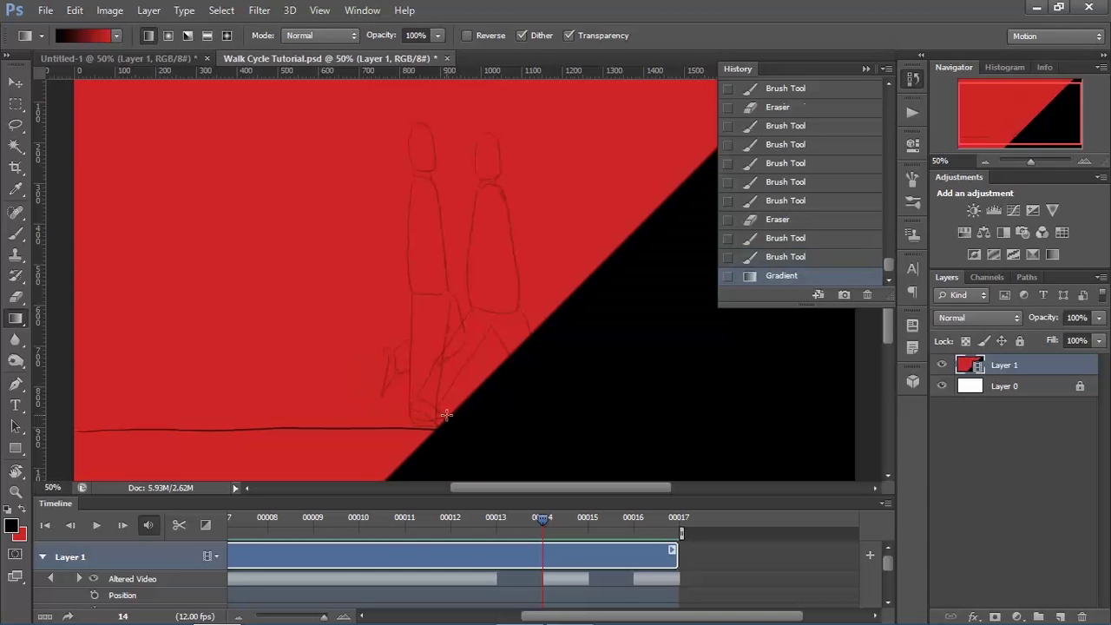
click(783, 257)
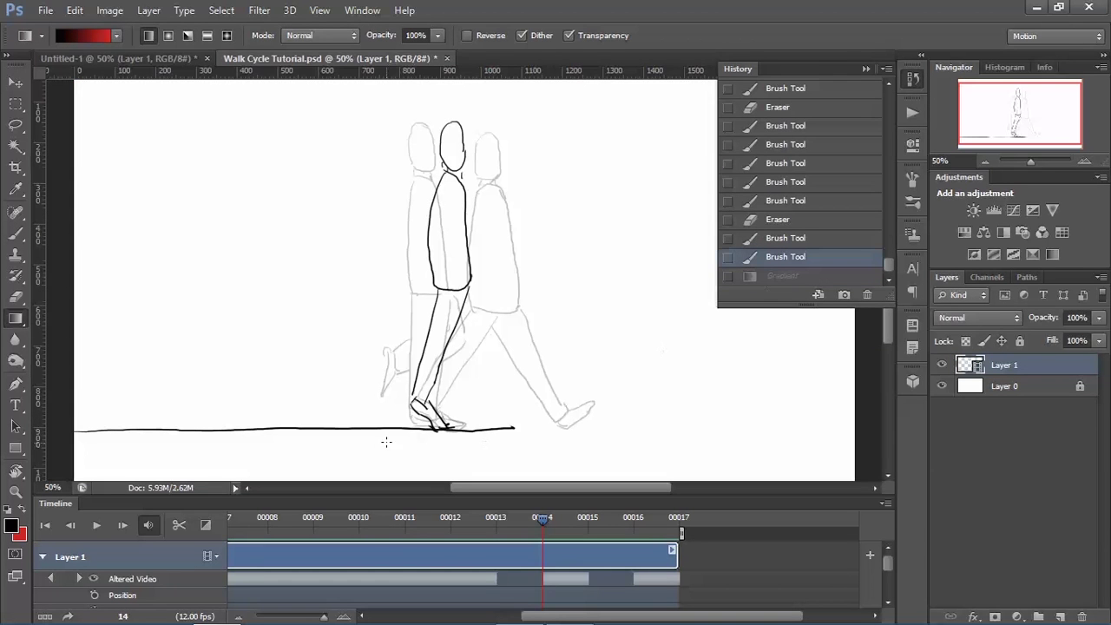
key(e)
drag(440, 421, 446, 426)
key(b)
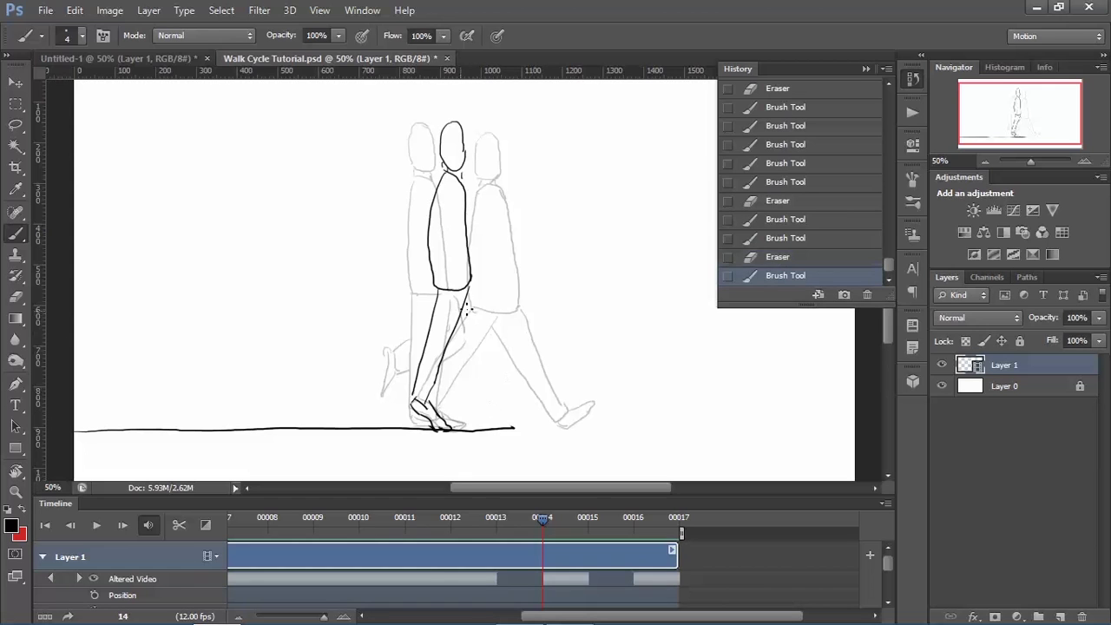
Step: Draw the bent front thigh and lower leg, then erase a stray mark near the knee
drag(473, 286, 513, 328)
key(ctrl+z)
mouse_move(469, 285)
mouse_down()
mouse_move(500, 306)
mouse_move(485, 332)
mouse_move(502, 319)
mouse_move(493, 365)
mouse_move(473, 371)
mouse_move(510, 390)
mouse_up()
key(ctrl+z)
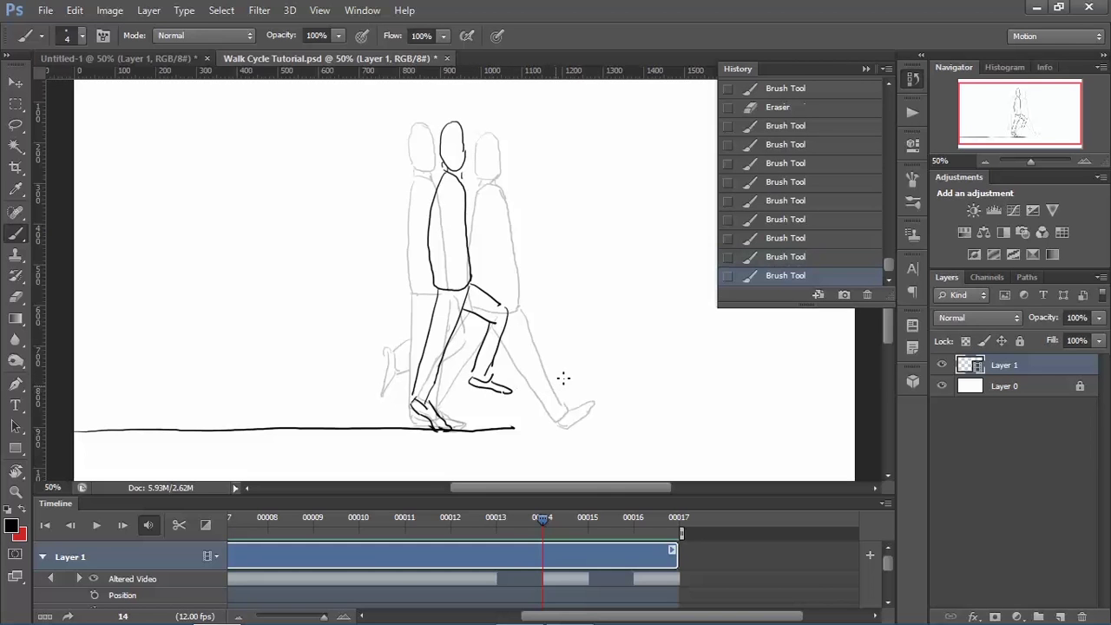
key(e)
drag(495, 323, 499, 329)
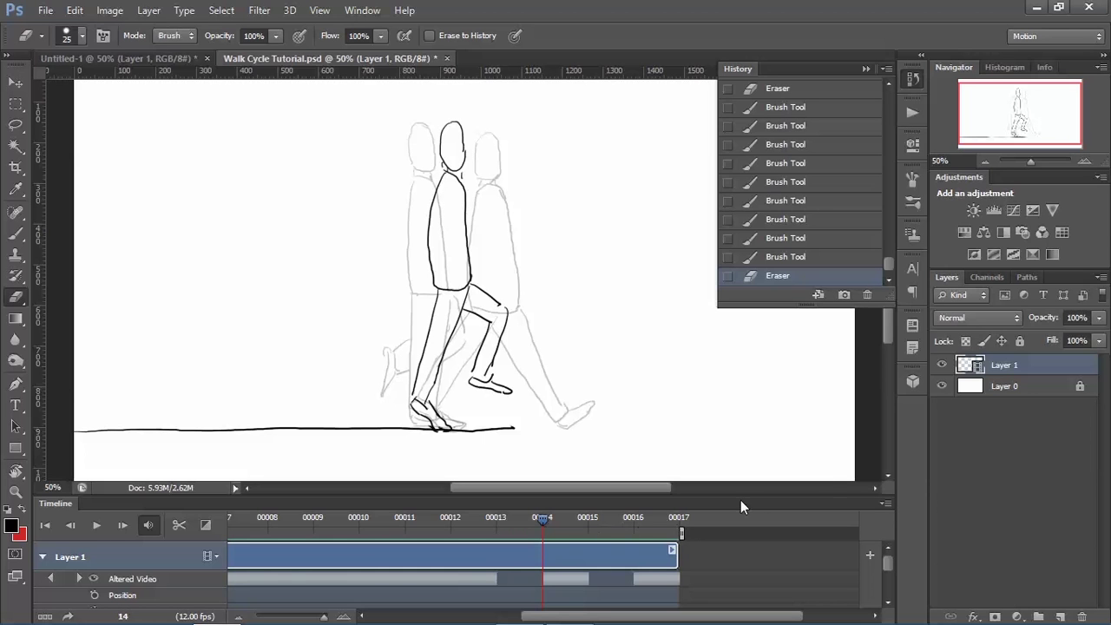
Step: Reduce onion skins to 1 frame before and 1 frame after
click(887, 503)
click(955, 397)
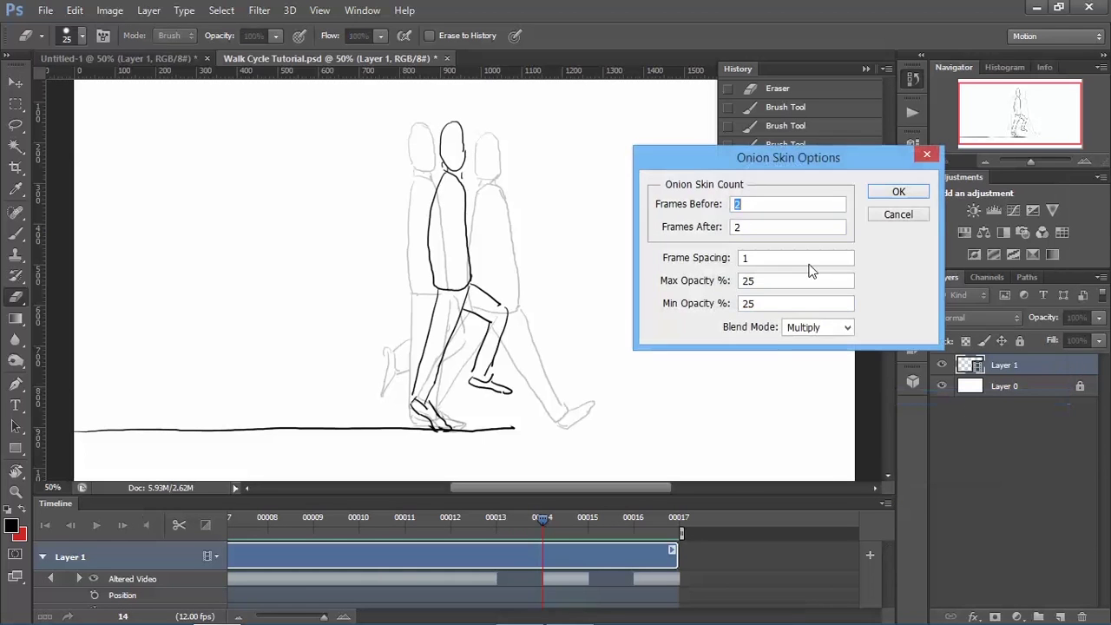
double_click(745, 226)
text(1)
double_click(755, 204)
text(1)
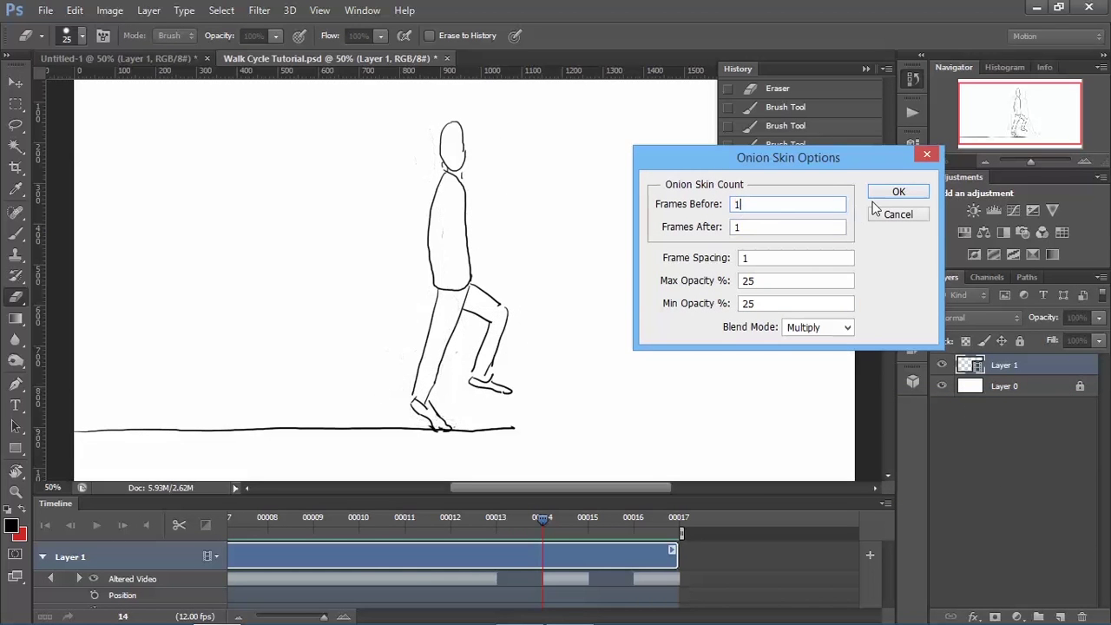
click(898, 191)
Step: On frame 13, draw the head outline and erase a mark near the chin
click(501, 516)
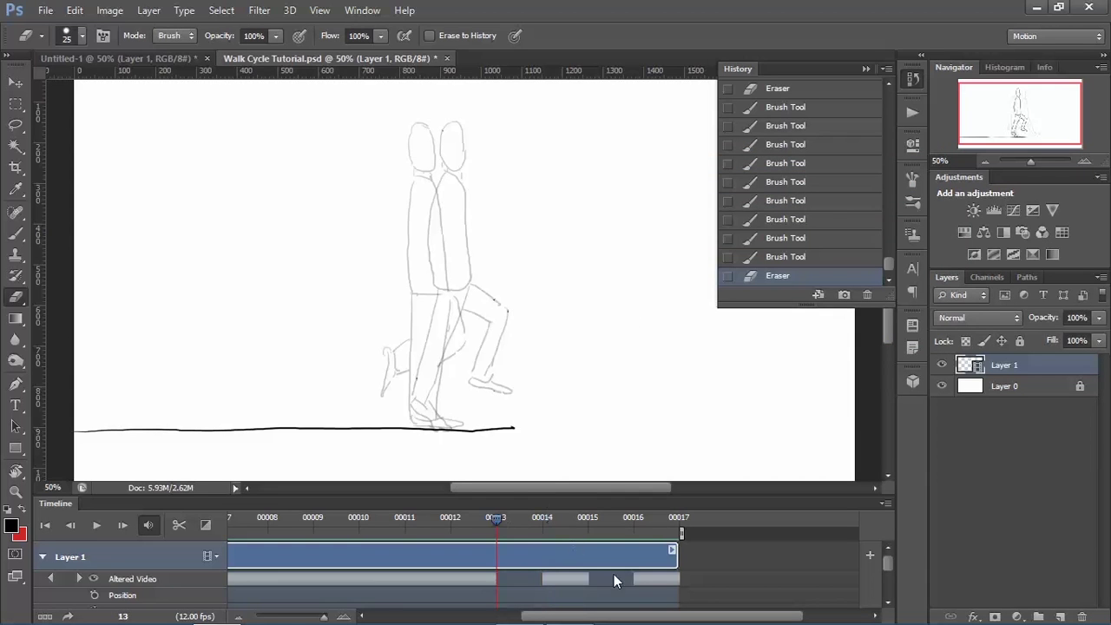
key(b)
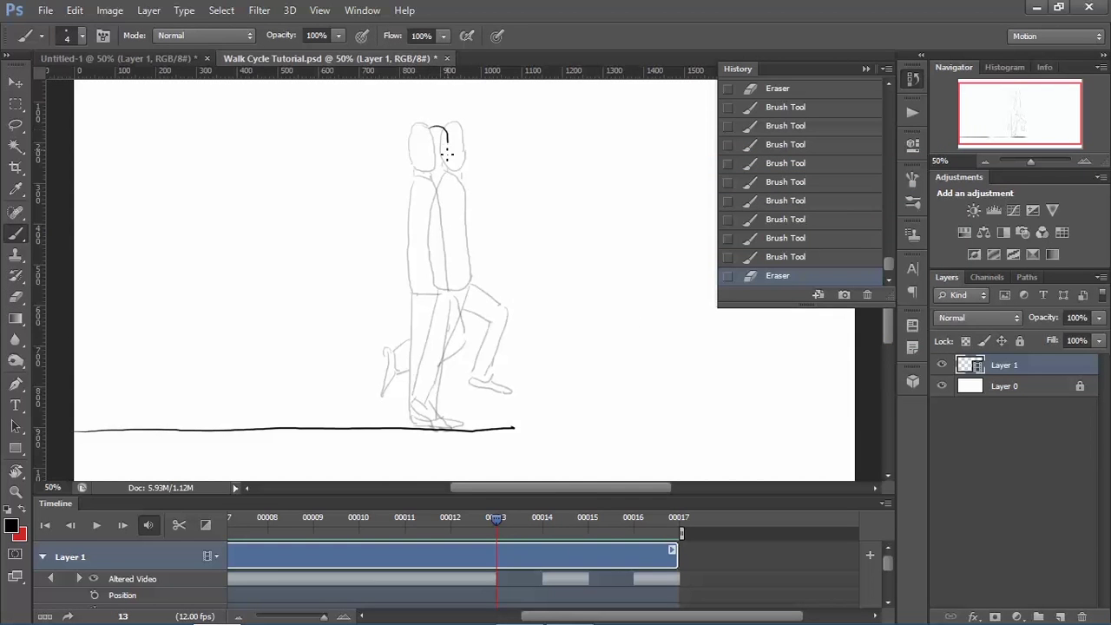
mouse_move(422, 142)
mouse_down()
mouse_move(423, 165)
mouse_move(444, 184)
mouse_move(422, 174)
mouse_up()
key(e)
key(r)
click(421, 171)
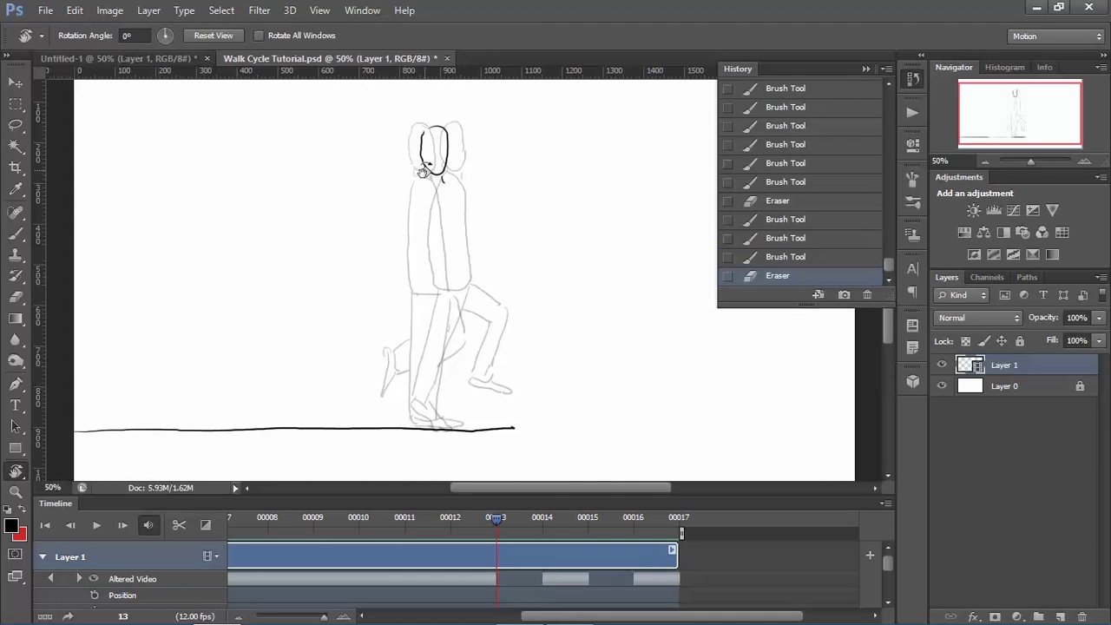
key(b)
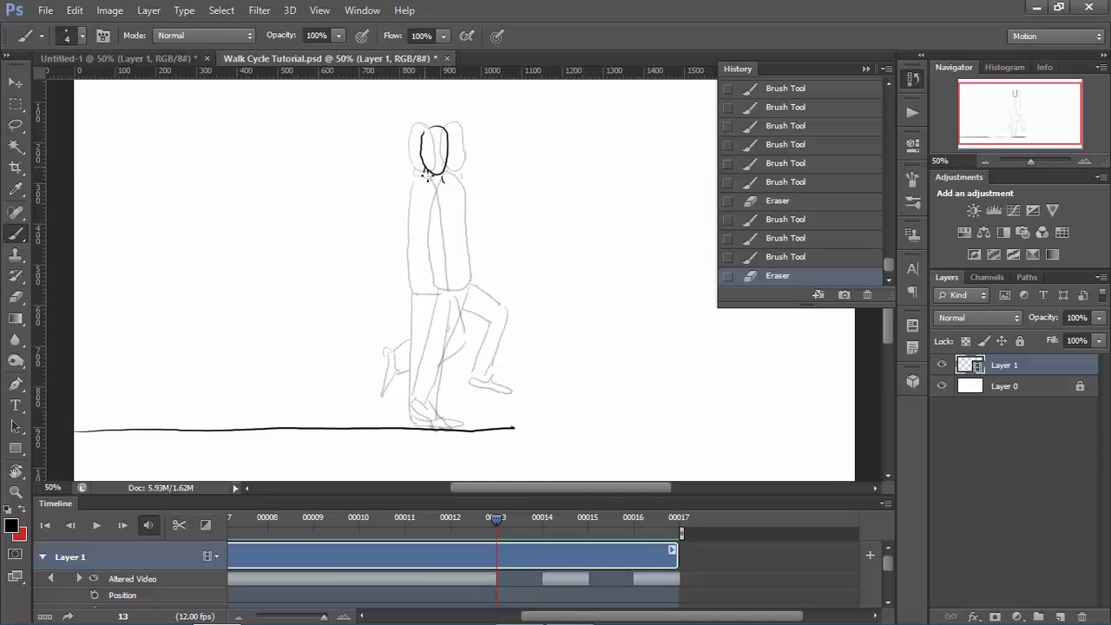
Step: Draw the front and back torso lines, the standing leg and the front thigh
mouse_move(424, 170)
mouse_down()
mouse_move(447, 190)
mouse_move(450, 226)
mouse_up()
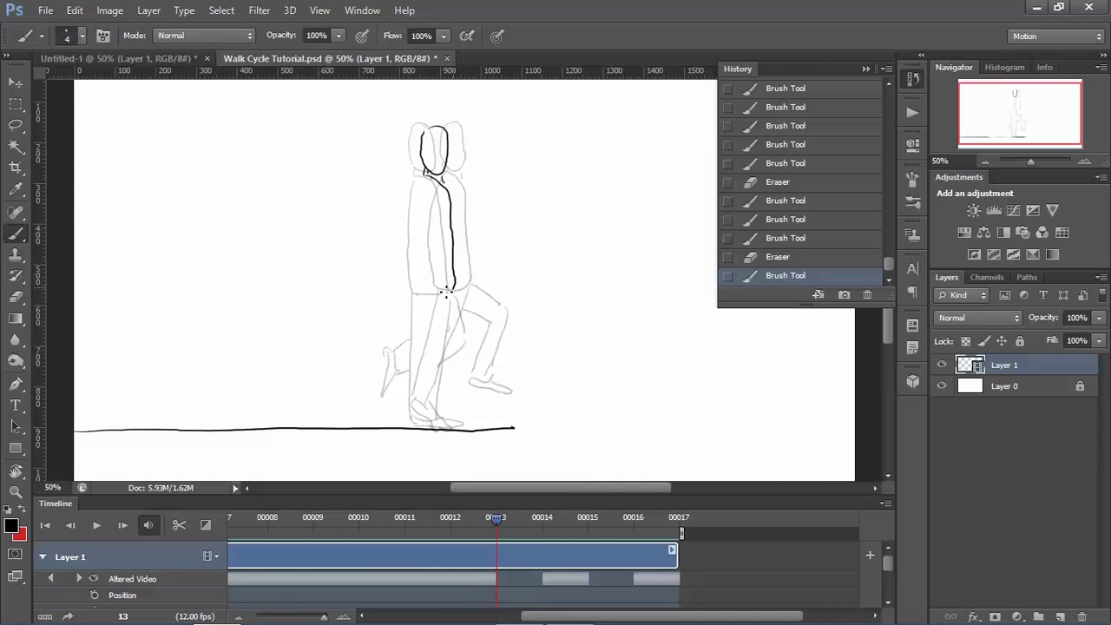
drag(426, 174, 418, 251)
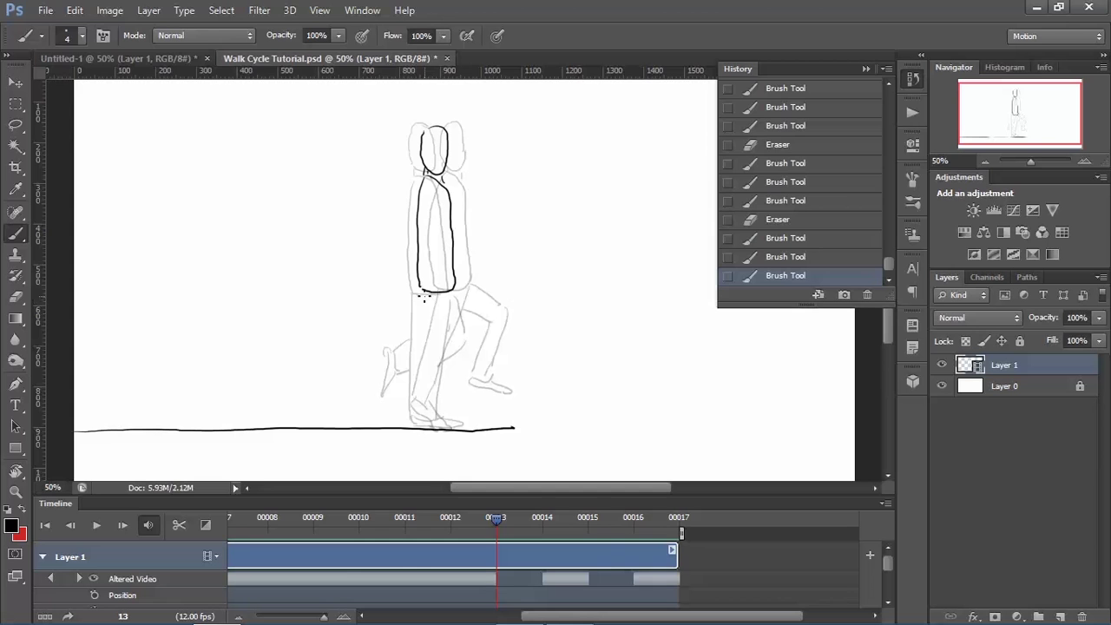
drag(418, 357, 414, 401)
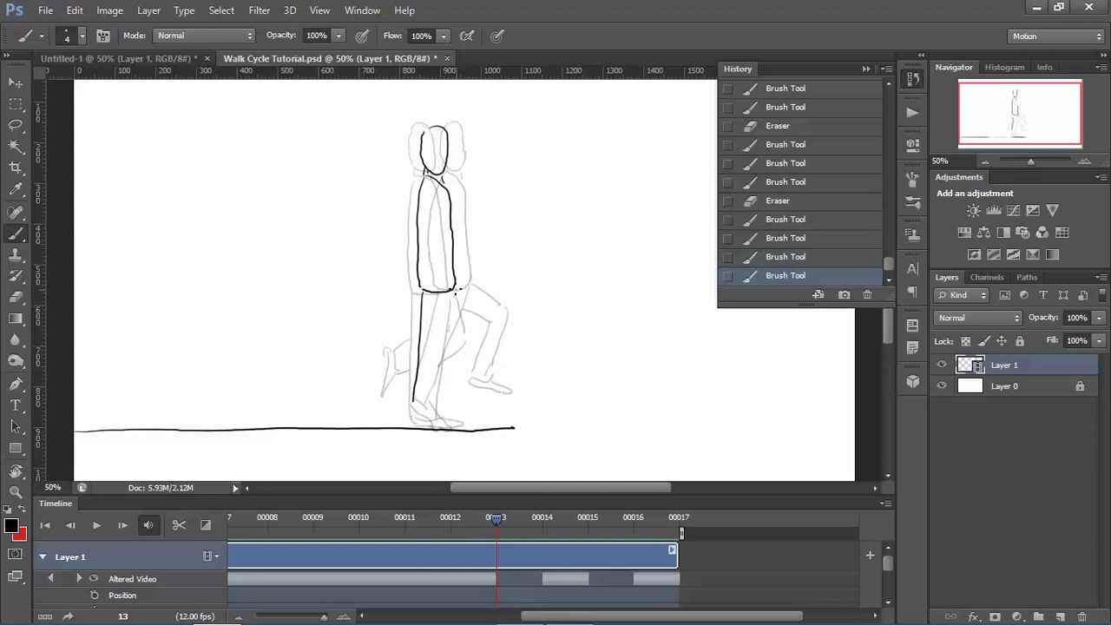
mouse_move(451, 292)
mouse_down()
mouse_move(423, 414)
mouse_move(415, 404)
mouse_move(431, 403)
mouse_move(431, 415)
mouse_move(411, 405)
mouse_move(409, 414)
mouse_move(455, 432)
mouse_move(426, 413)
mouse_move(455, 428)
mouse_up()
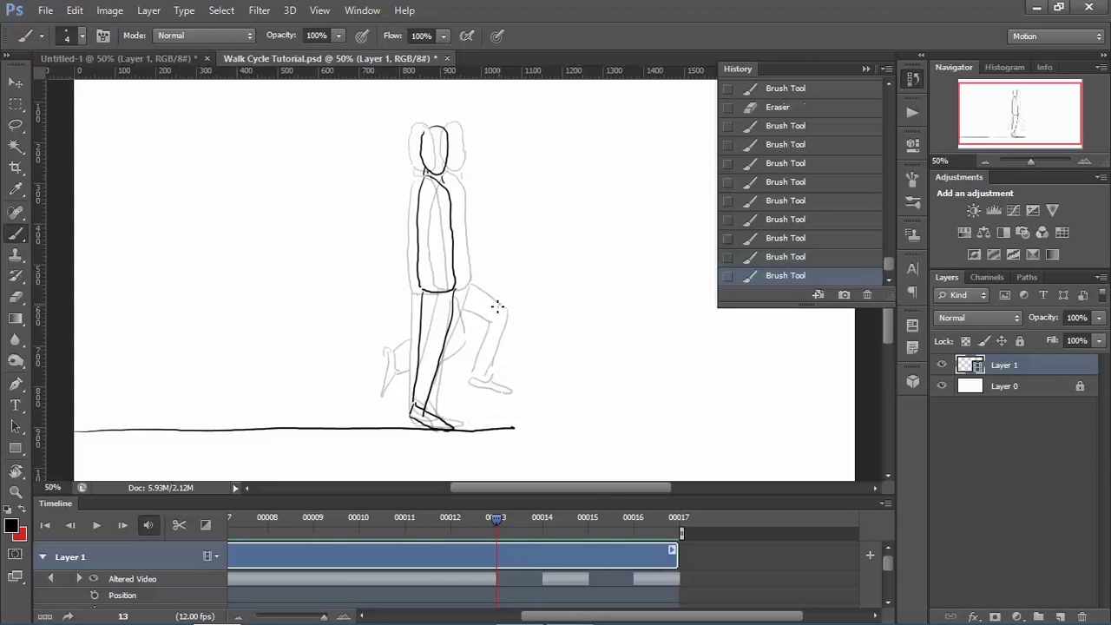
mouse_move(479, 317)
mouse_down()
mouse_move(486, 335)
mouse_move(446, 380)
mouse_up()
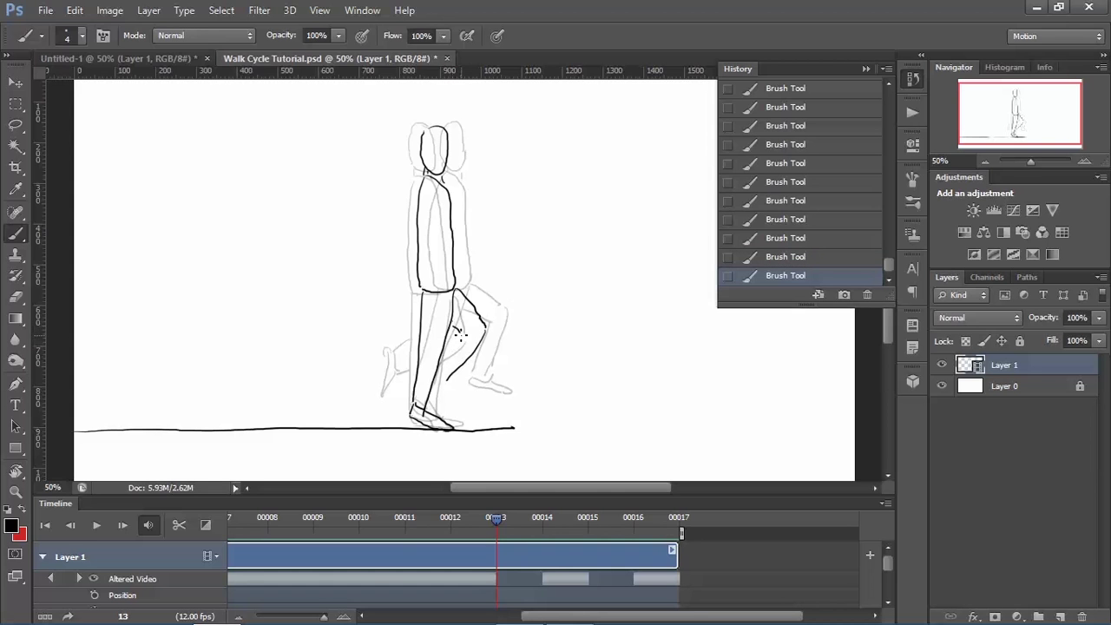
Step: Erase the lower shin strokes twice and redraw the back shin near the knee
key(e)
mouse_move(463, 366)
mouse_down()
mouse_move(438, 375)
mouse_move(465, 362)
mouse_move(450, 353)
mouse_move(417, 357)
mouse_move(405, 389)
mouse_up()
key(v)
key(b)
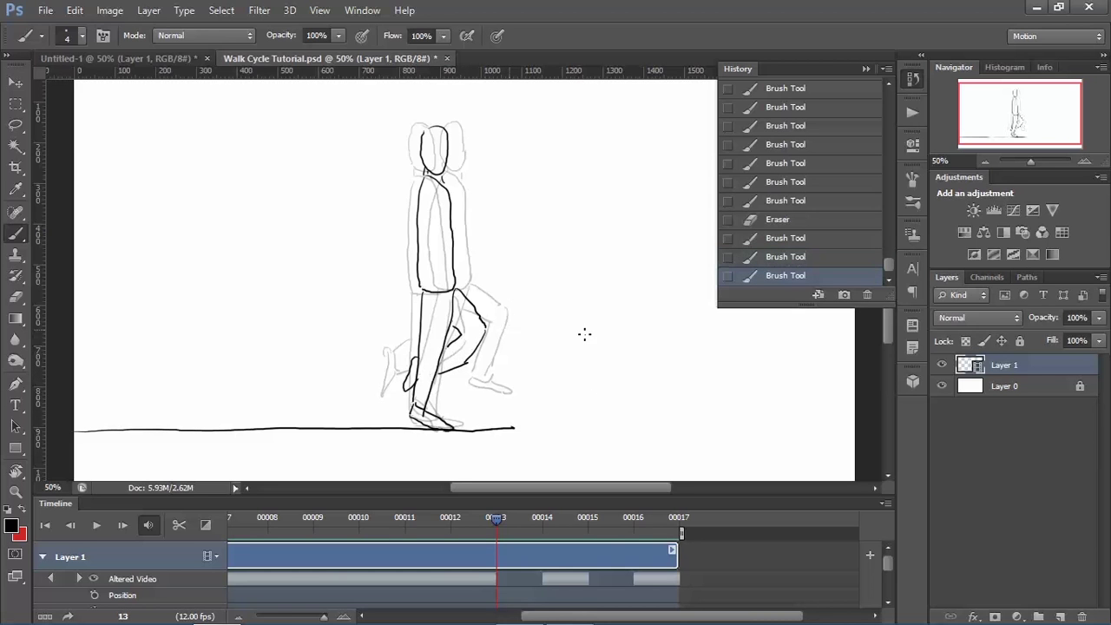
key(e)
drag(486, 337, 458, 369)
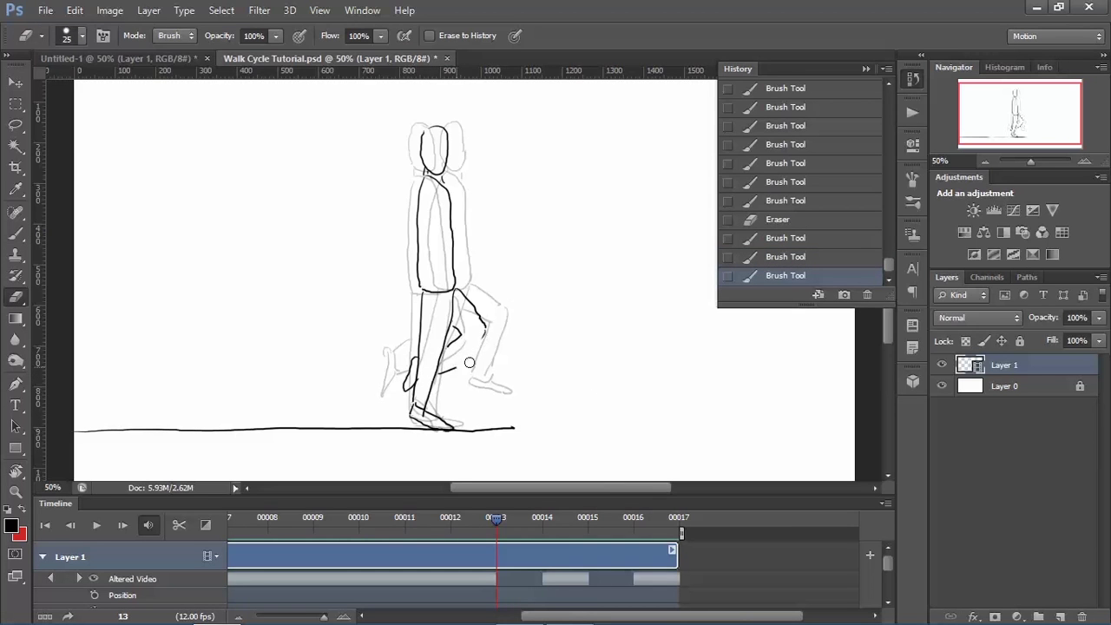
key(v)
key(b)
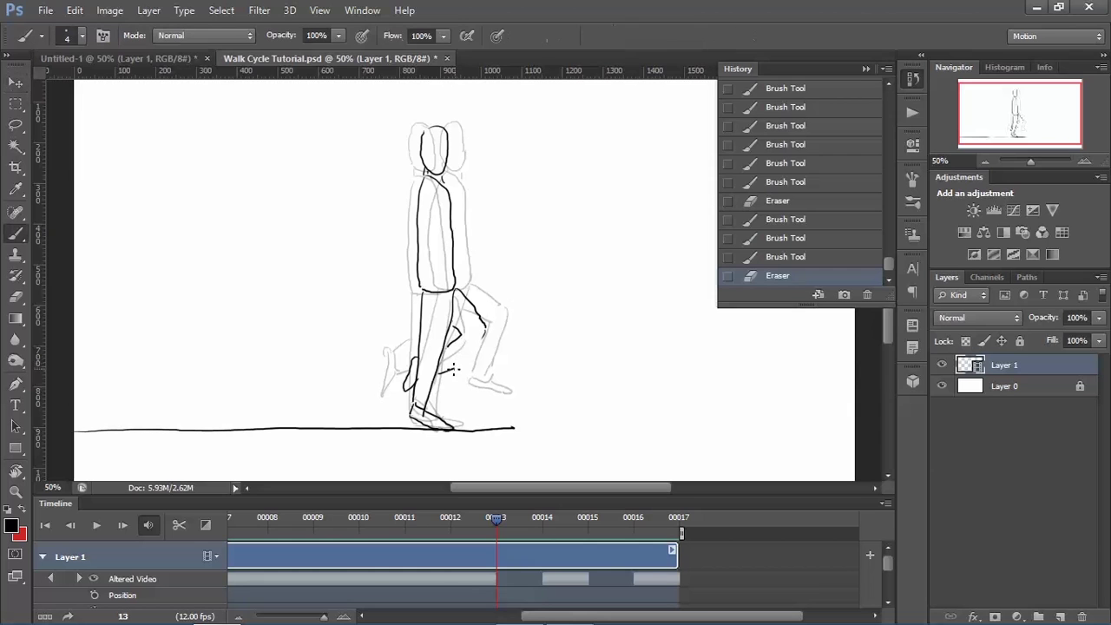
drag(476, 352, 491, 333)
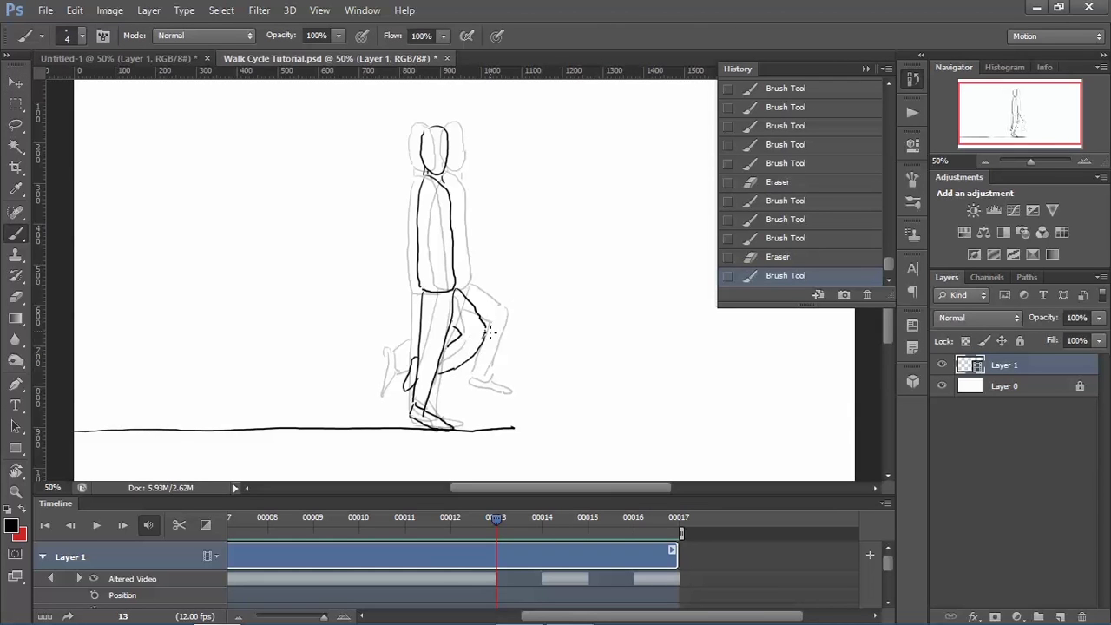
Step: On frame 15, draw the head and body lines, fixing the front body line at the neck
click(589, 525)
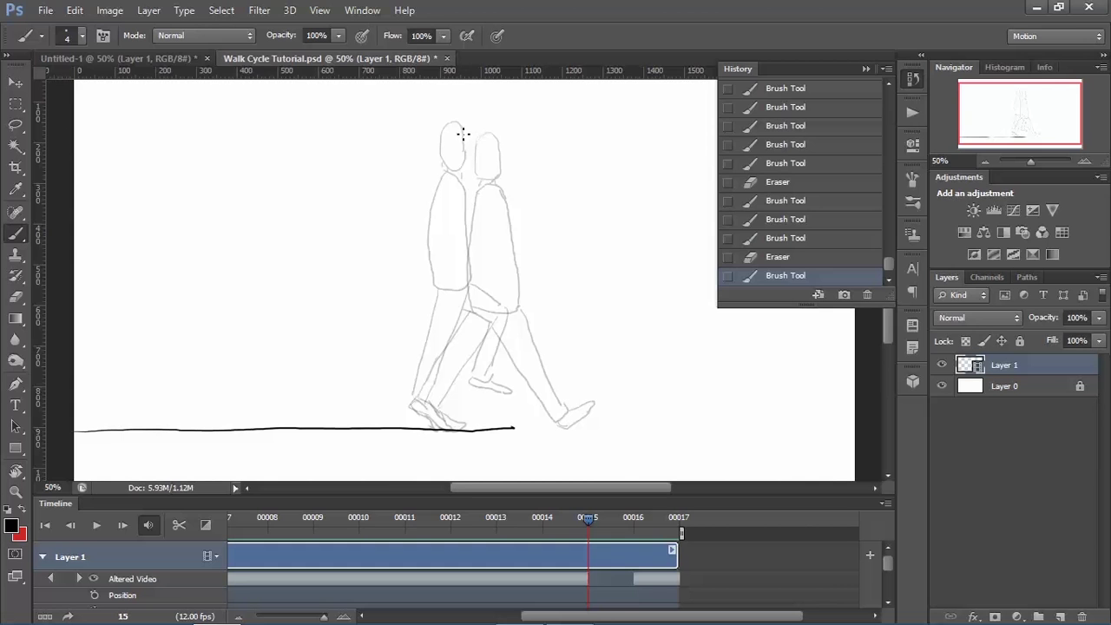
drag(478, 174, 480, 175)
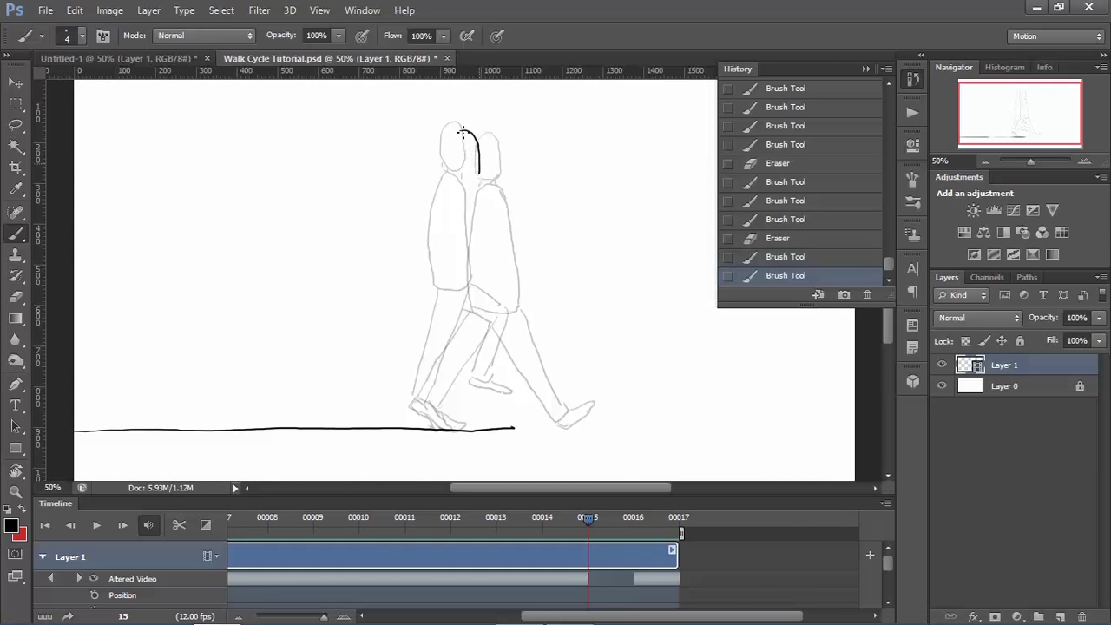
mouse_move(461, 131)
mouse_down()
mouse_move(462, 178)
mouse_move(478, 176)
mouse_move(468, 182)
mouse_move(486, 300)
mouse_up()
mouse_move(461, 184)
mouse_down()
mouse_move(446, 277)
mouse_move(448, 292)
mouse_move(488, 296)
mouse_up()
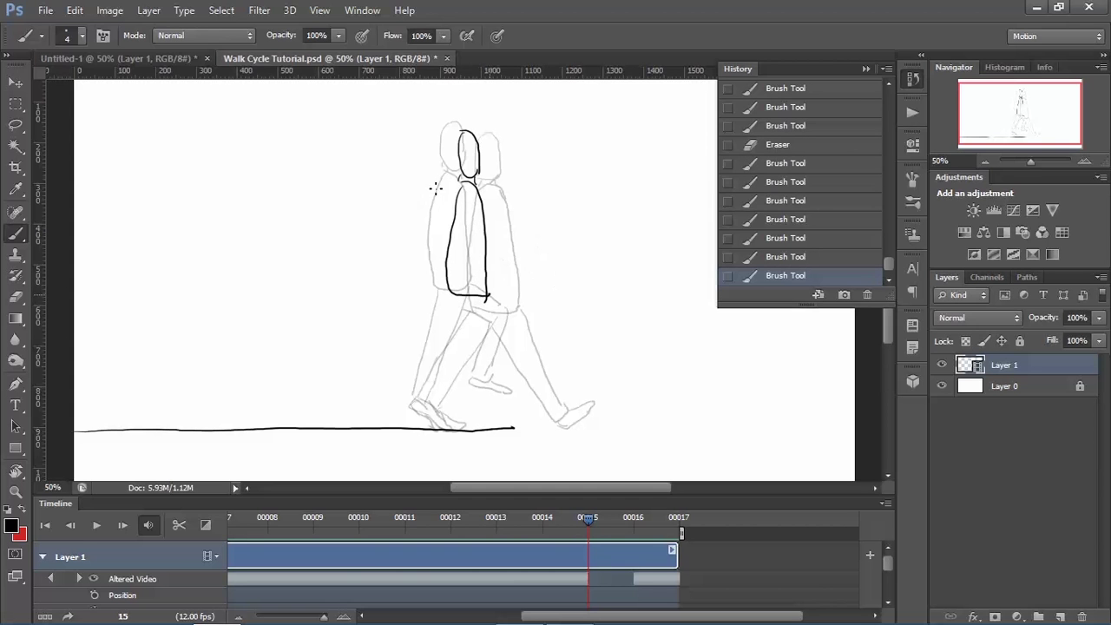
key(e)
drag(460, 187, 447, 227)
key(b)
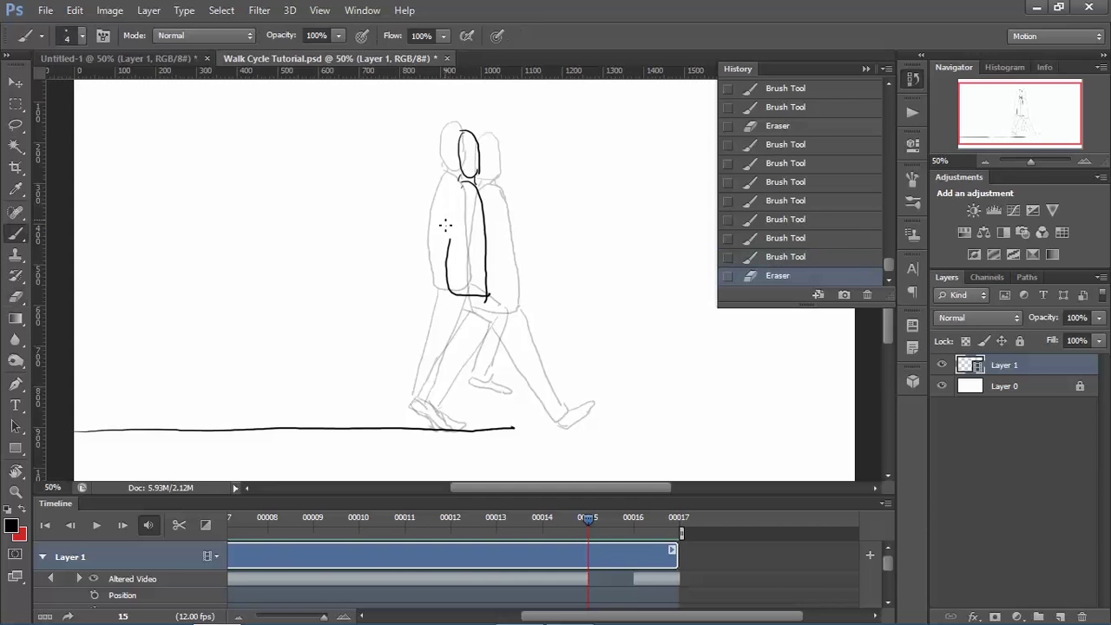
drag(458, 184, 451, 200)
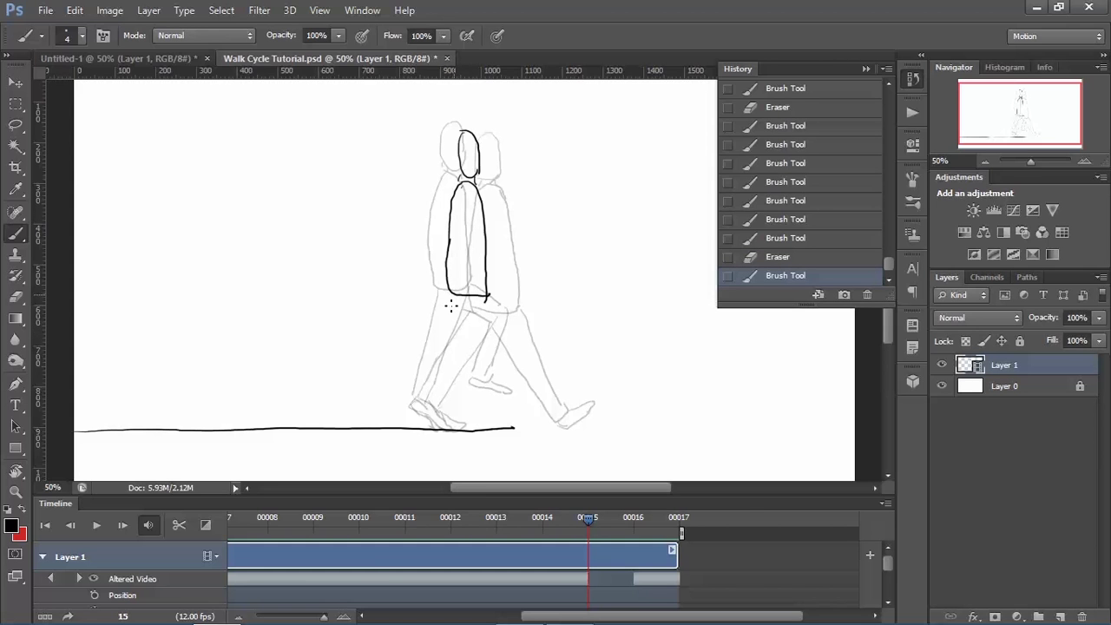
Step: Draw both leg lines and a foot, erase the upper leg lines, and redraw from the hip
drag(452, 297, 438, 361)
drag(488, 297, 437, 395)
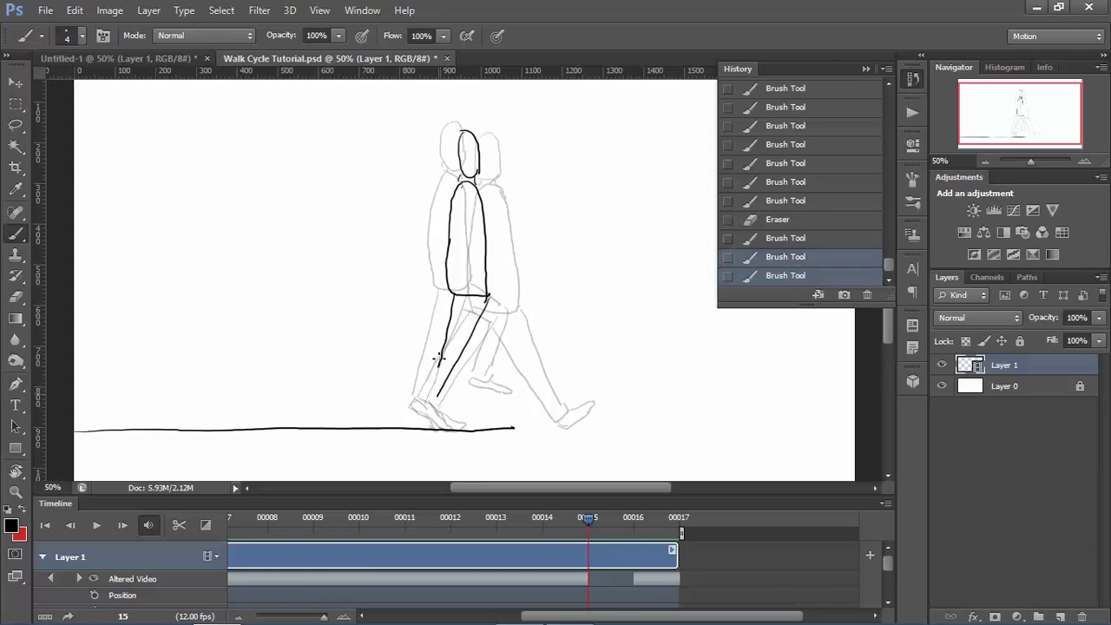
mouse_move(441, 356)
mouse_down()
mouse_move(421, 401)
mouse_move(433, 407)
mouse_move(441, 396)
mouse_move(419, 409)
mouse_move(427, 421)
mouse_move(437, 403)
mouse_move(426, 418)
mouse_move(465, 431)
mouse_up()
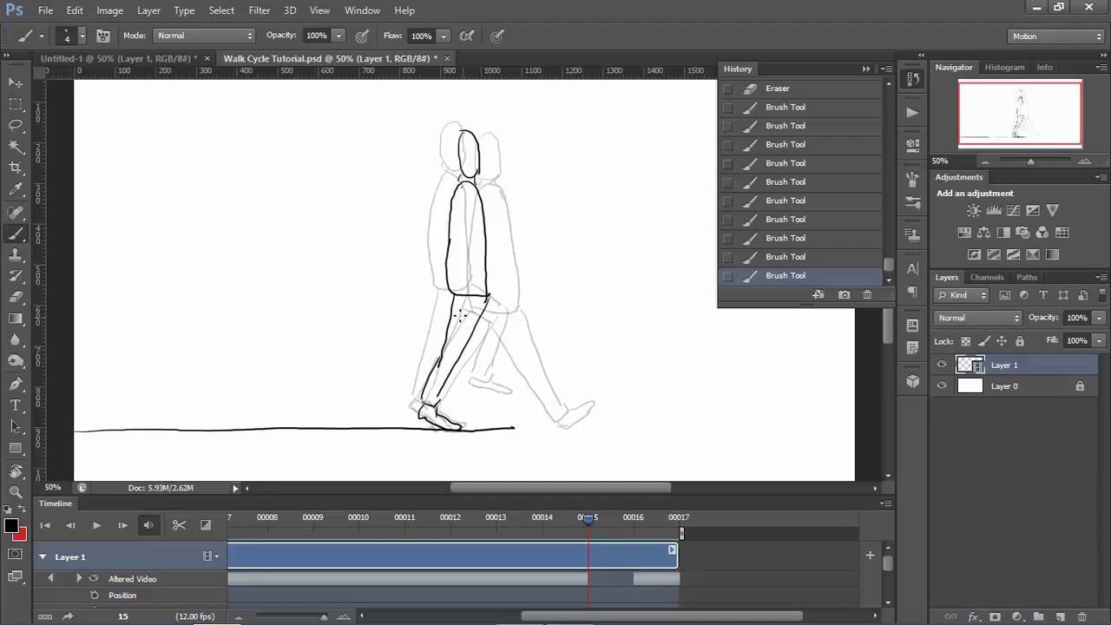
key(e)
mouse_move(453, 302)
mouse_down()
mouse_move(439, 365)
mouse_move(474, 326)
mouse_up()
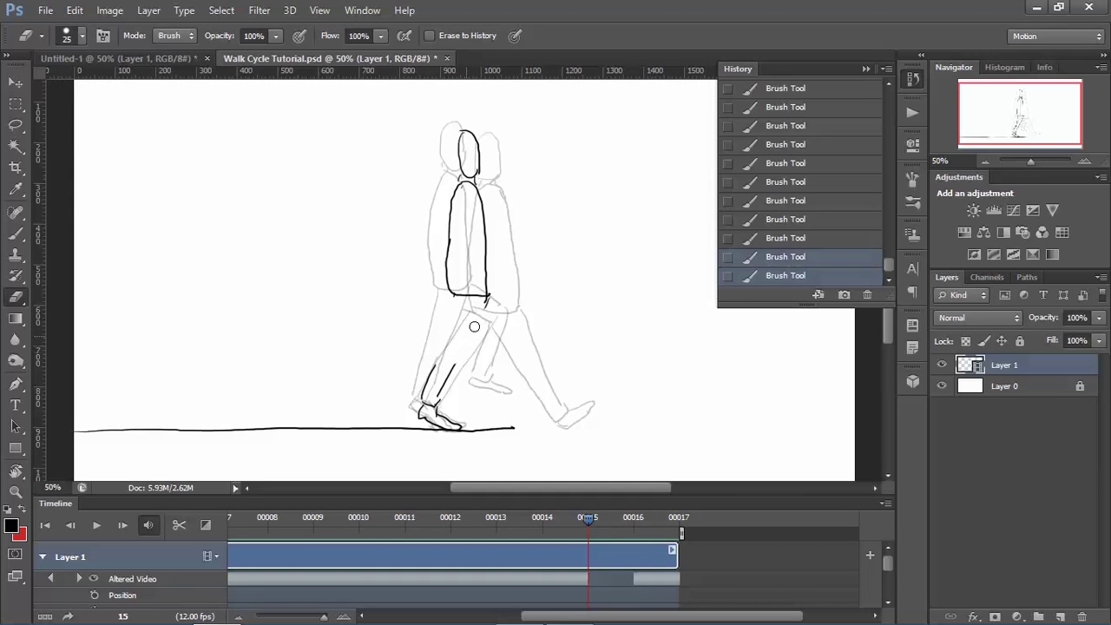
key(b)
click(448, 296)
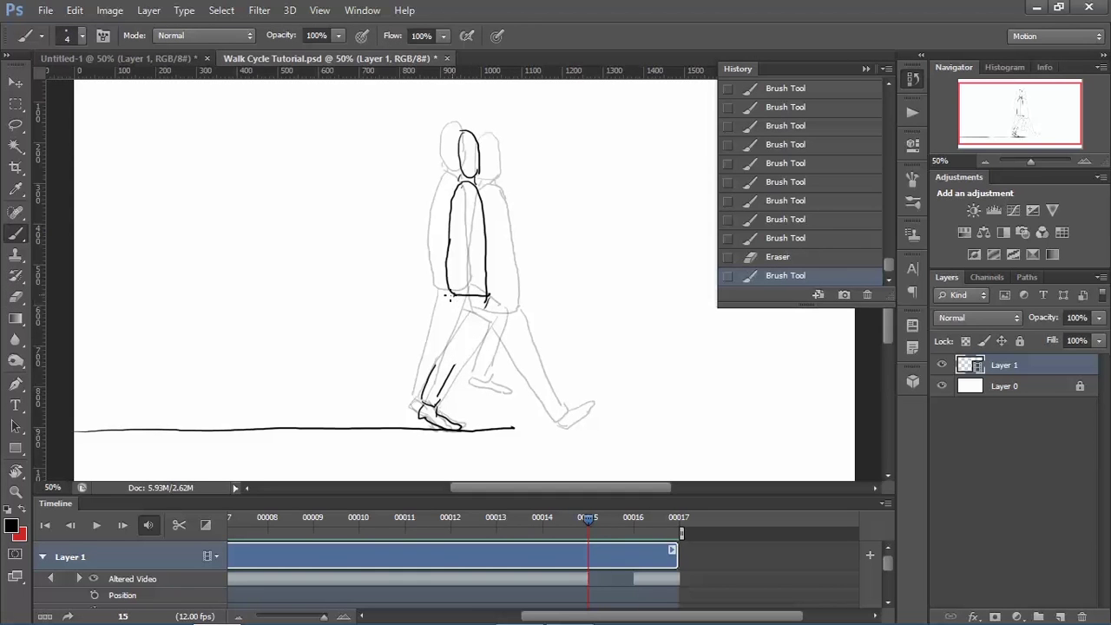
mouse_move(453, 309)
mouse_down()
mouse_move(427, 369)
mouse_move(459, 331)
mouse_move(448, 326)
mouse_move(429, 375)
mouse_up()
Step: Rework the front leg with Brush and Eraser, carrying both edges down to the foot
key(e)
key(b)
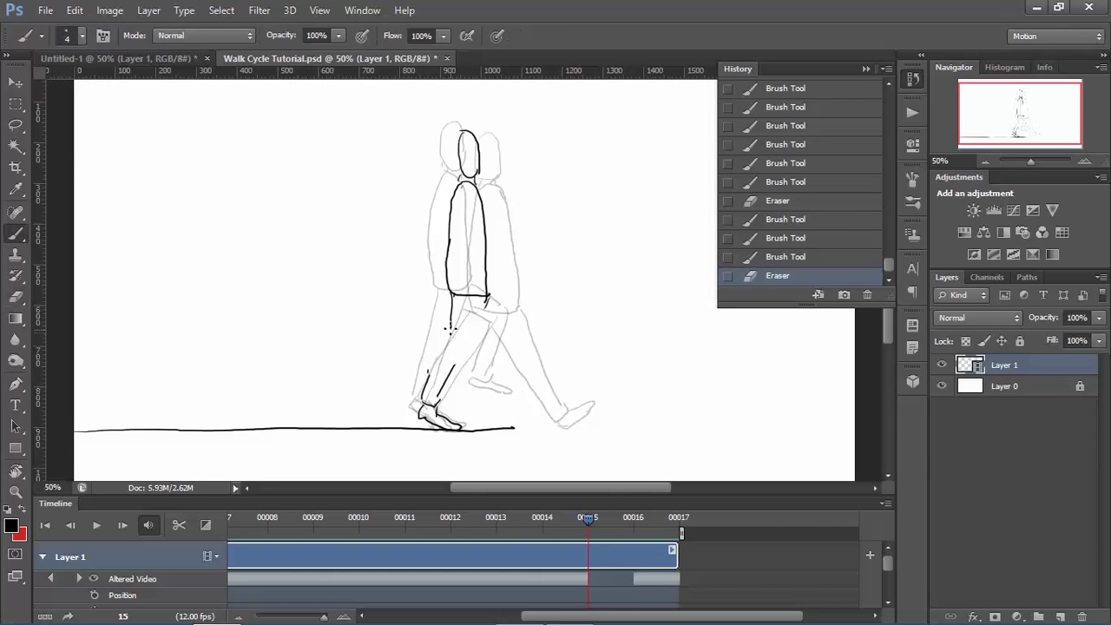
key(e)
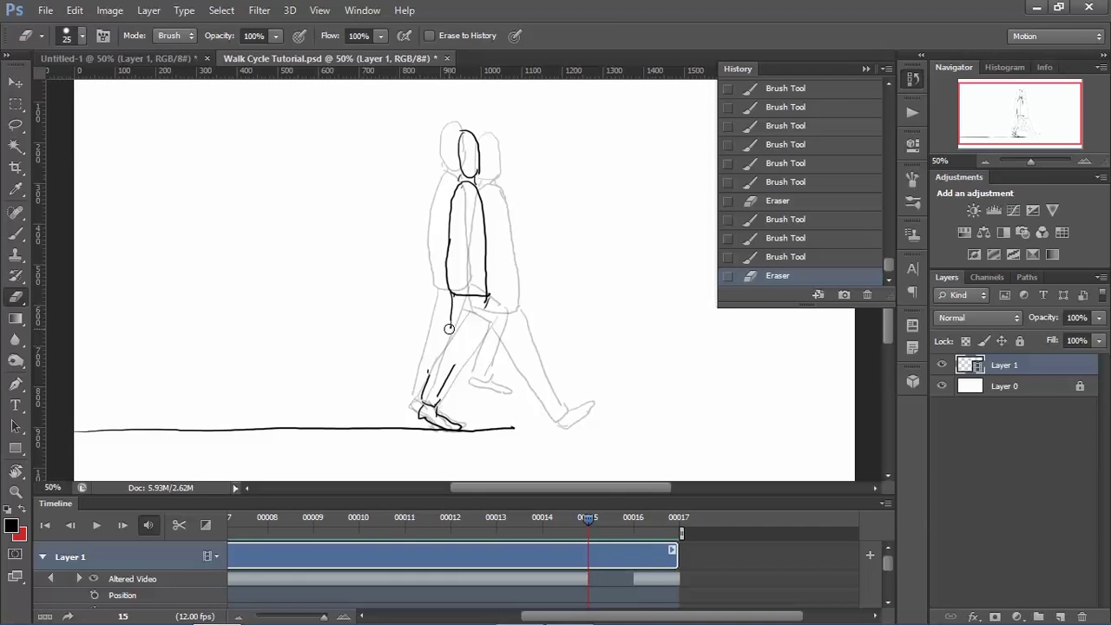
key(b)
mouse_move(448, 332)
mouse_down()
mouse_move(431, 387)
mouse_move(462, 331)
mouse_move(426, 386)
mouse_move(452, 367)
mouse_move(433, 402)
mouse_up()
key(e)
key(b)
key(e)
key(b)
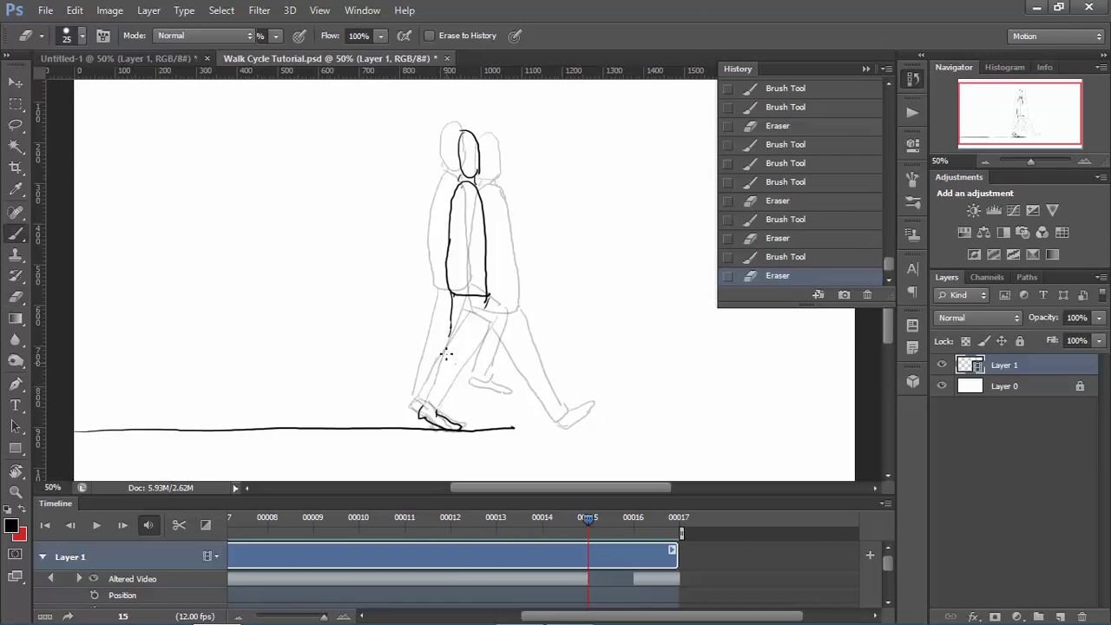
drag(450, 335, 421, 410)
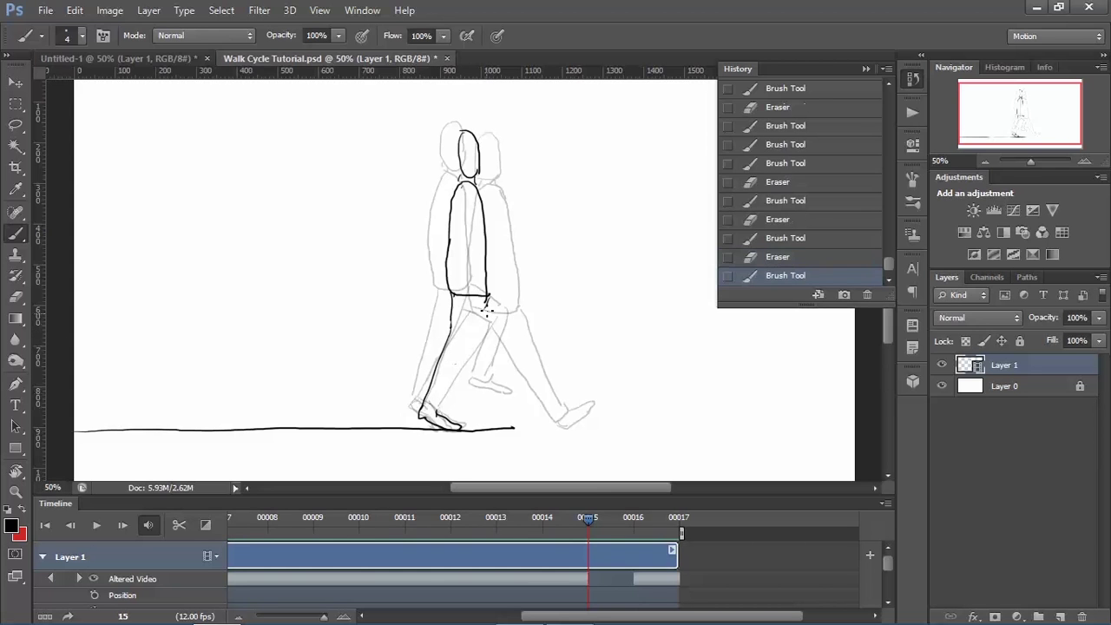
mouse_move(476, 343)
mouse_down()
mouse_move(488, 300)
mouse_move(439, 409)
mouse_up()
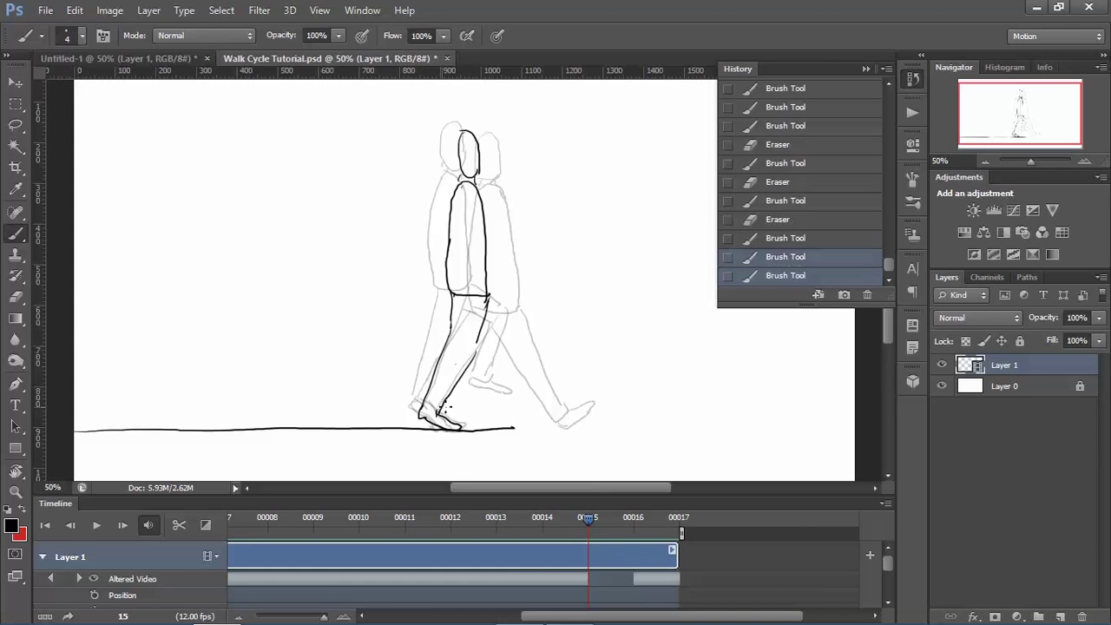
Step: Draw the back leg from the hip down, with the lower leg reaching from the knee
click(489, 300)
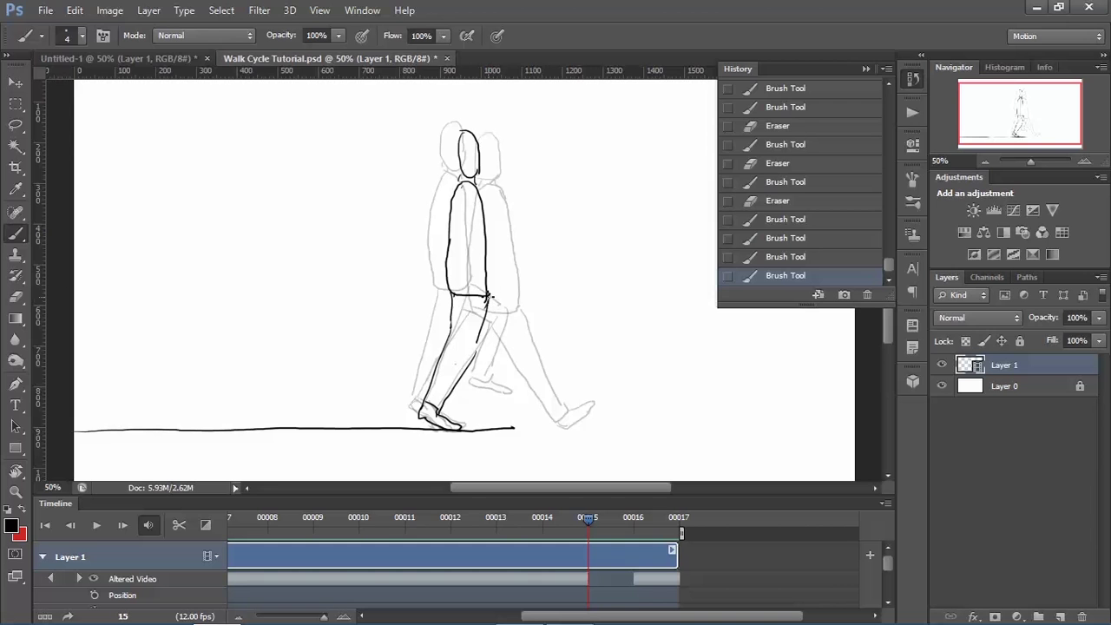
click(489, 297)
drag(488, 295, 527, 347)
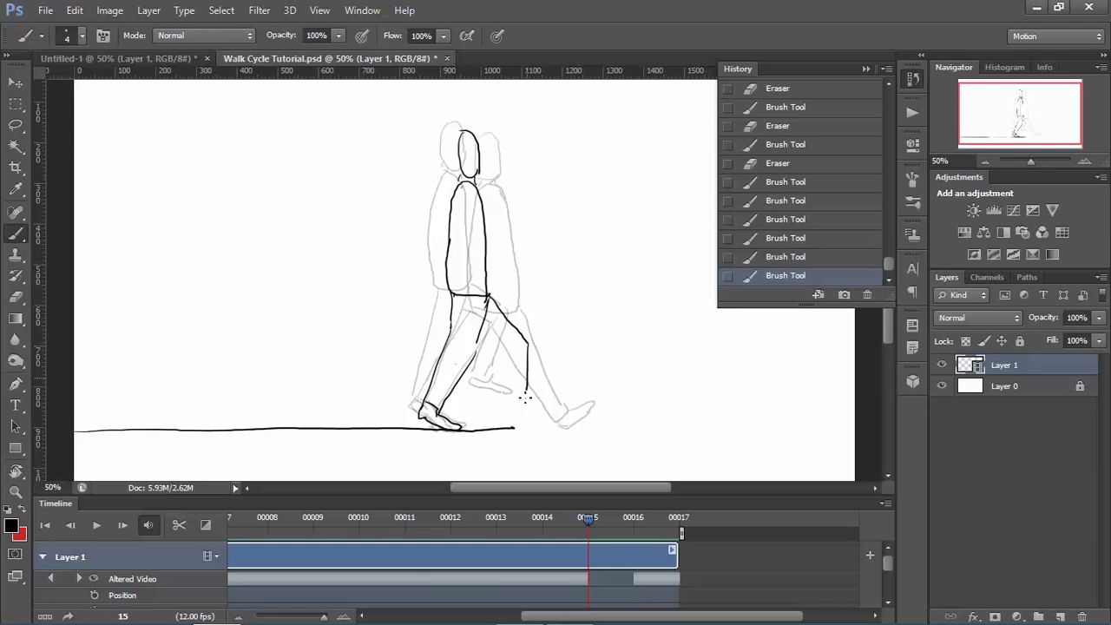
drag(524, 397, 526, 399)
mouse_move(480, 330)
mouse_down()
mouse_move(512, 370)
mouse_move(509, 406)
mouse_move(545, 403)
mouse_up()
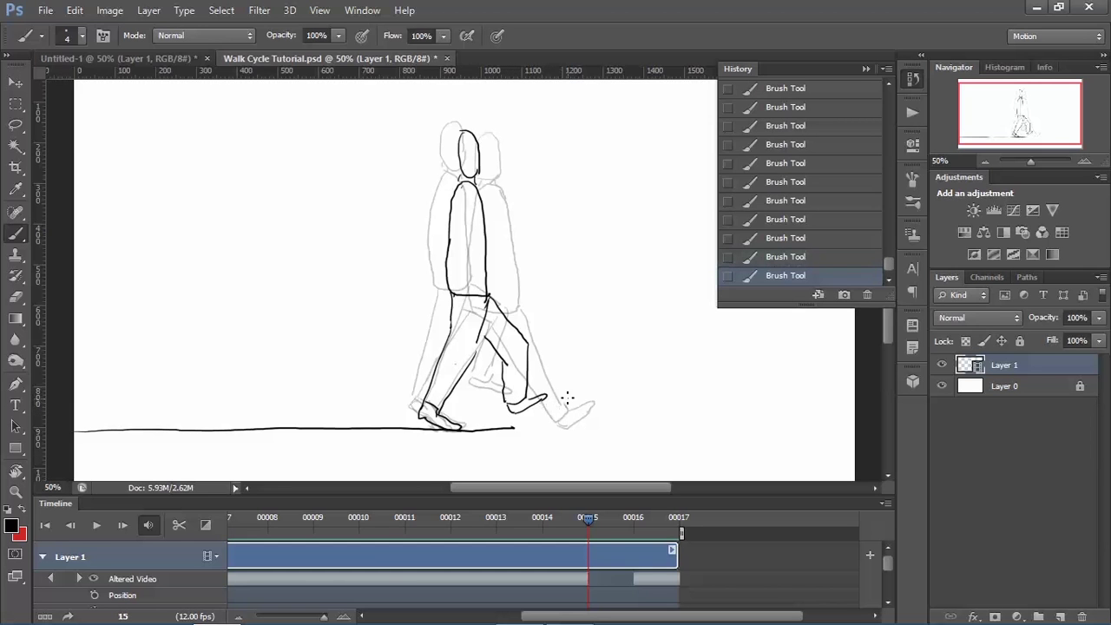
Step: Step through the frames, check onion skin settings without changes, and collapse and re-expand the timeline
key(Right)
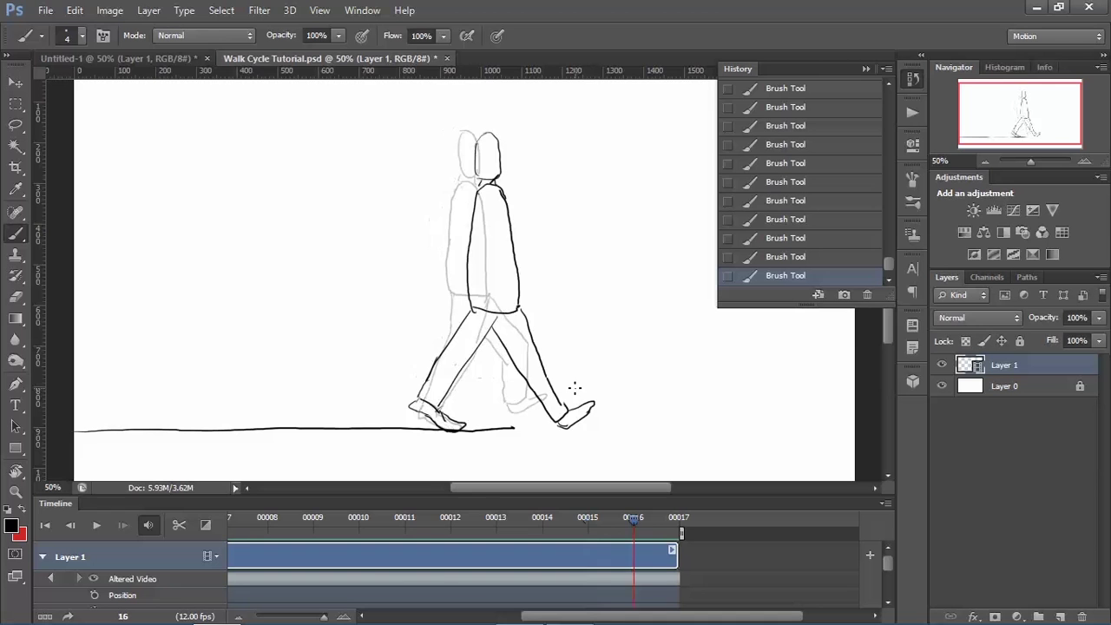
key(Left)
key(Left)
key(Left)
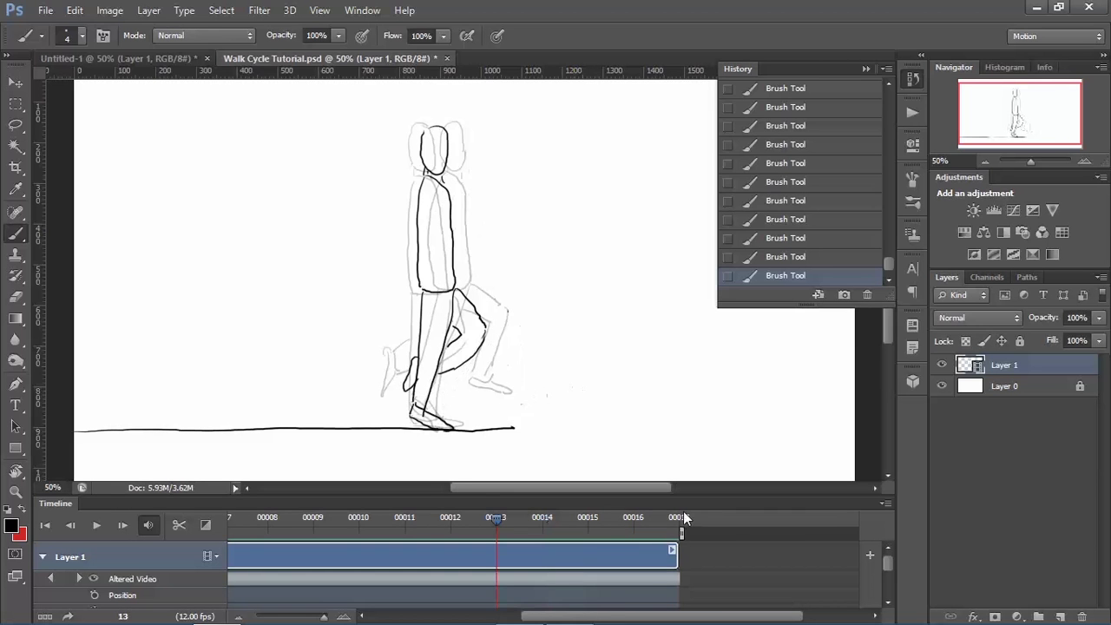
click(885, 504)
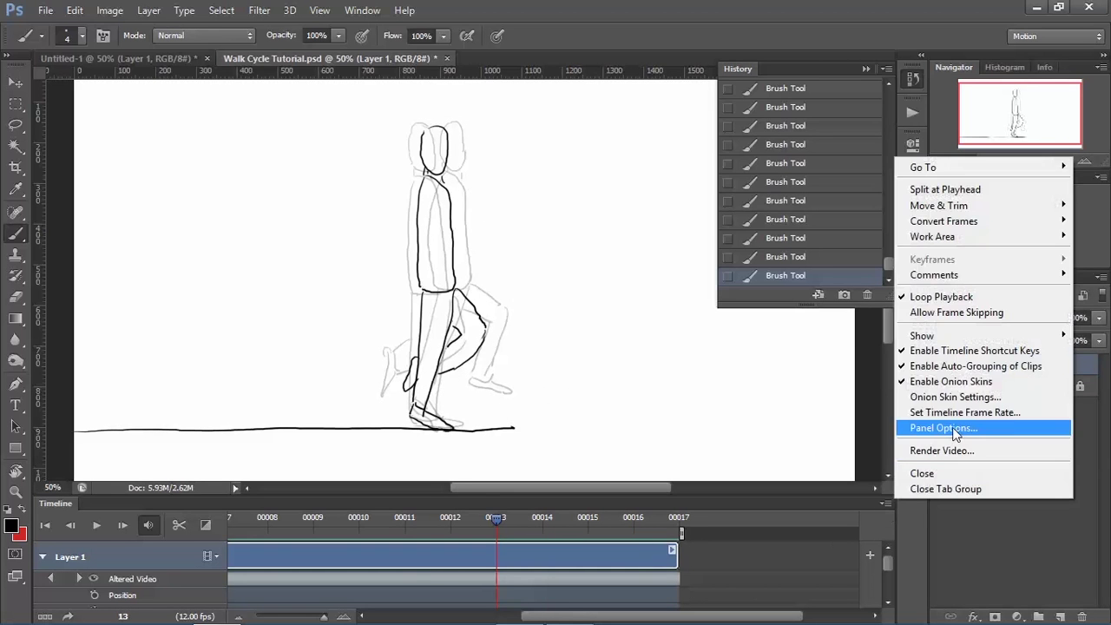
click(946, 397)
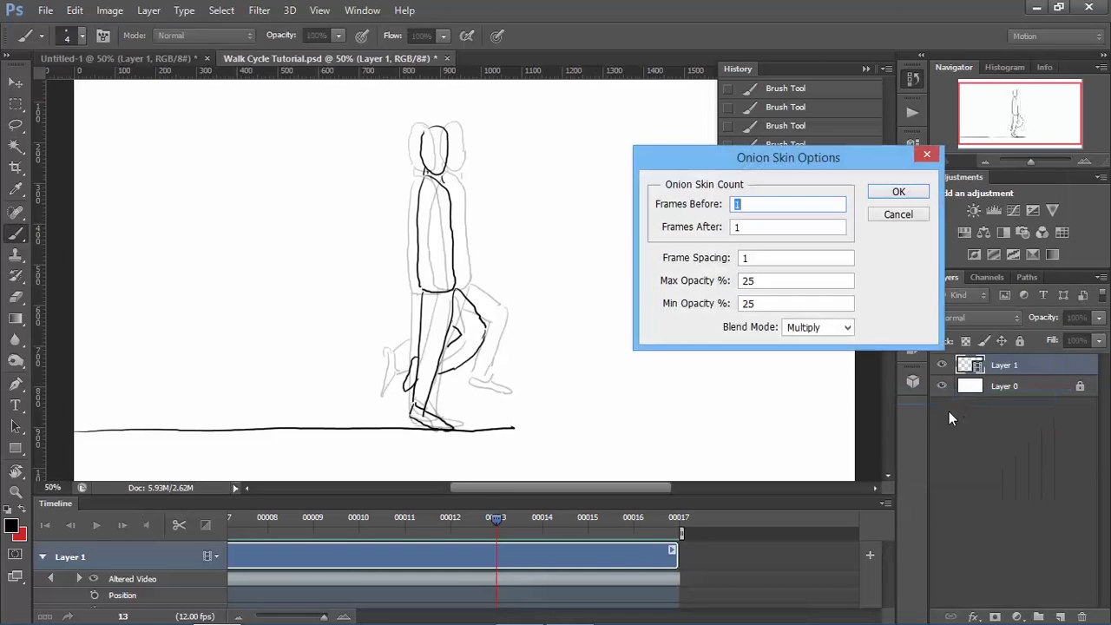
click(914, 217)
double_click(863, 502)
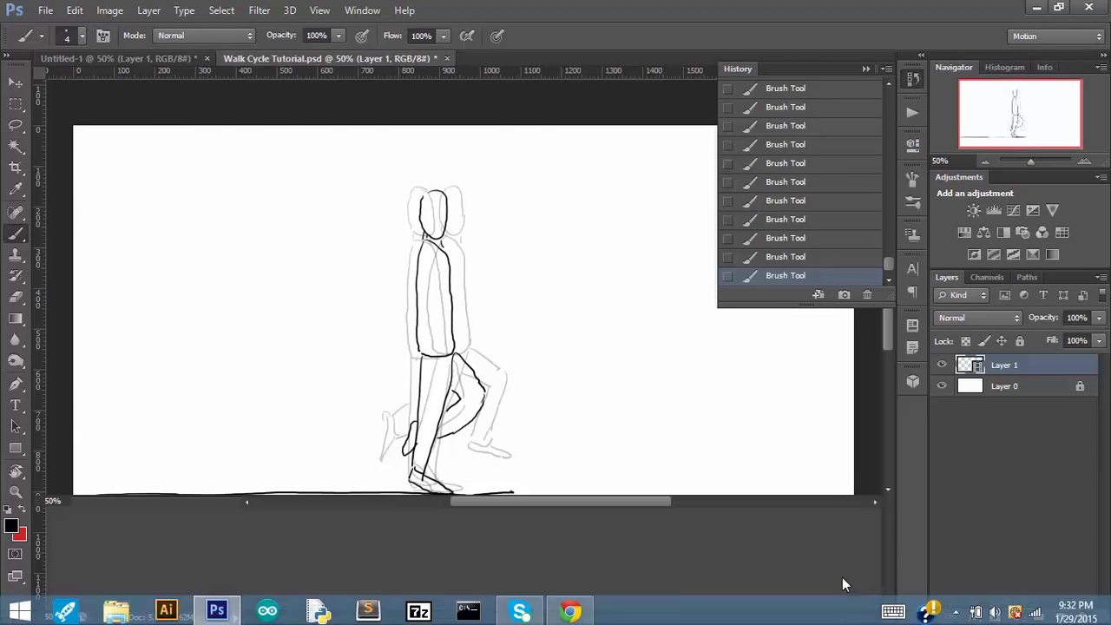
double_click(842, 577)
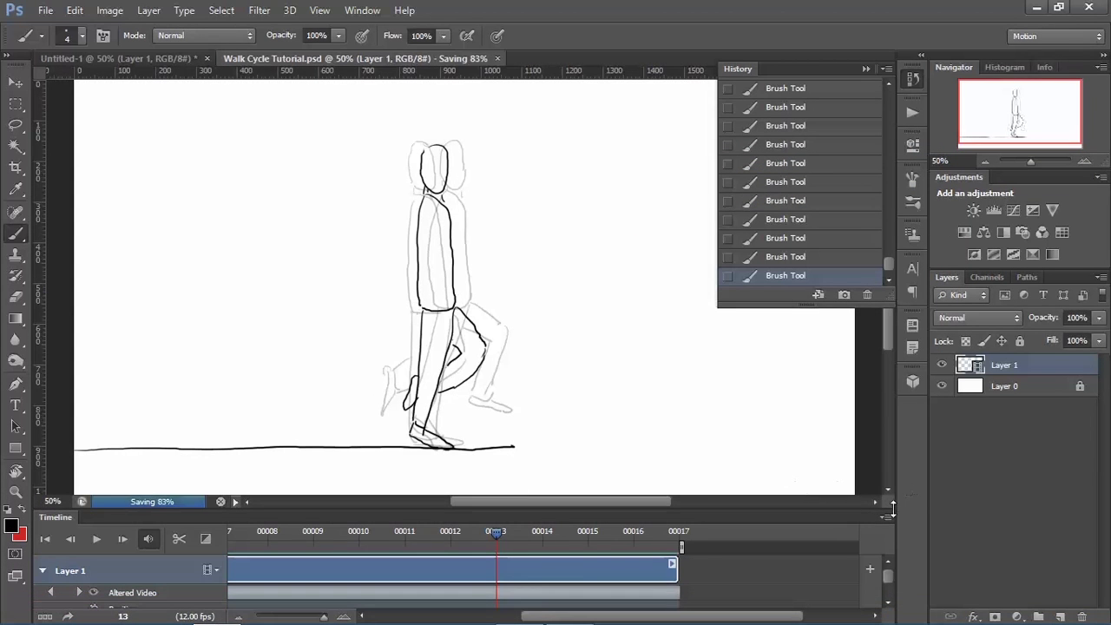
Step: Disable onion skins, play the walk cycle, and zoom out to see the whole canvas
click(886, 517)
click(964, 395)
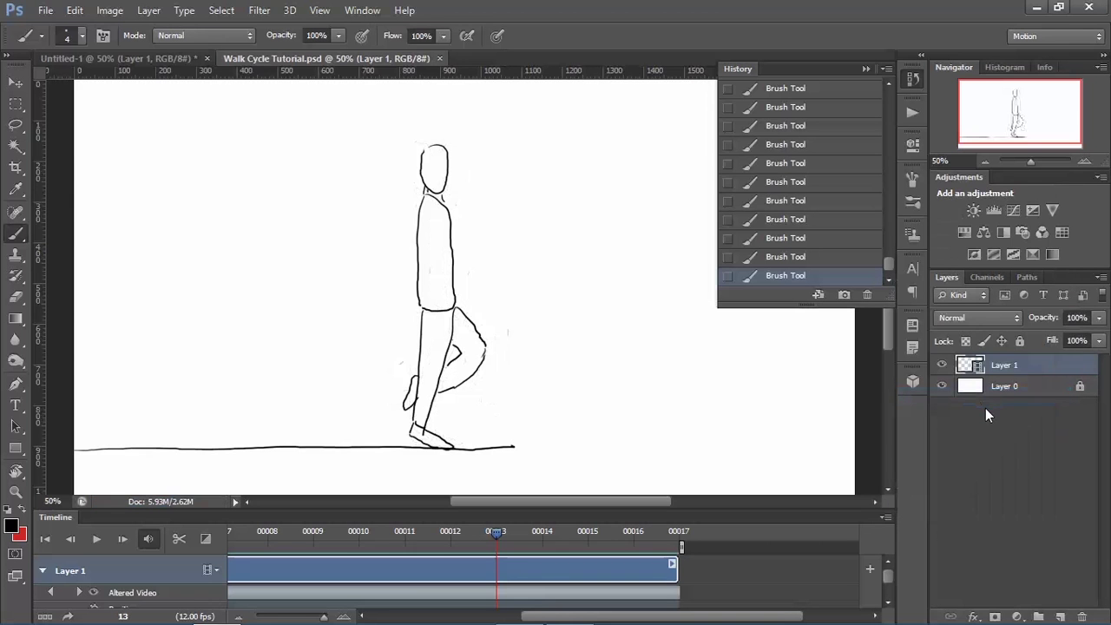
key(space)
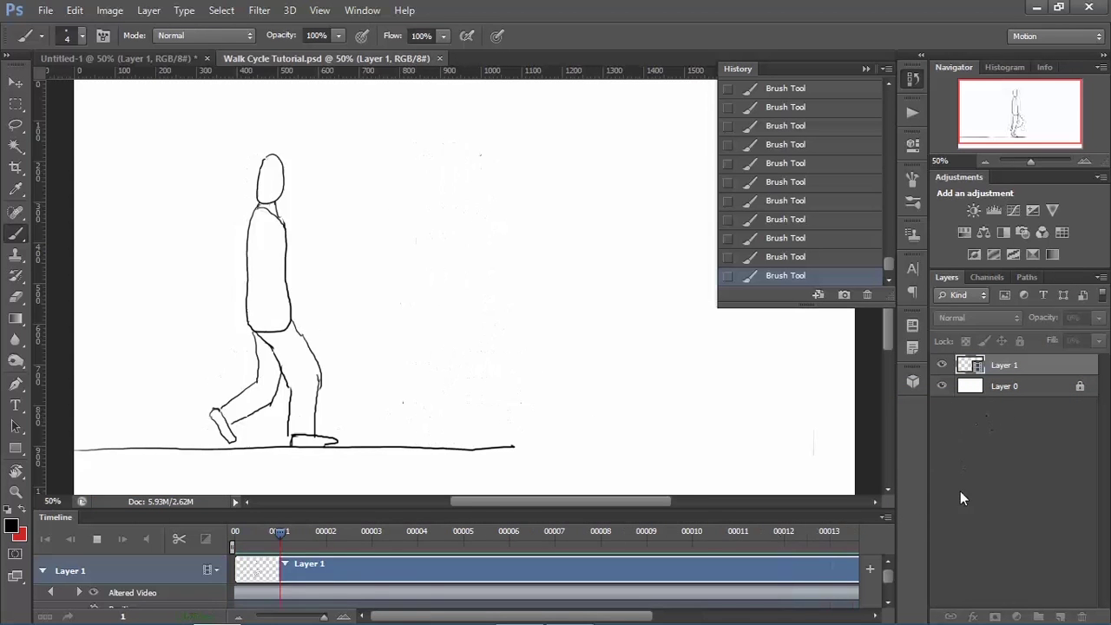
click(986, 161)
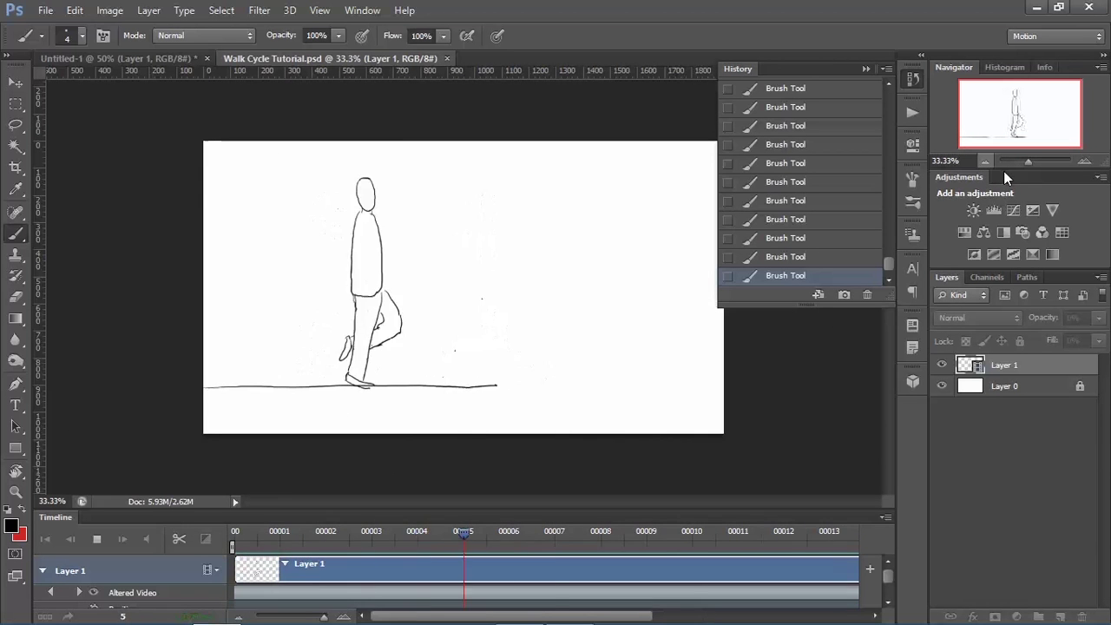
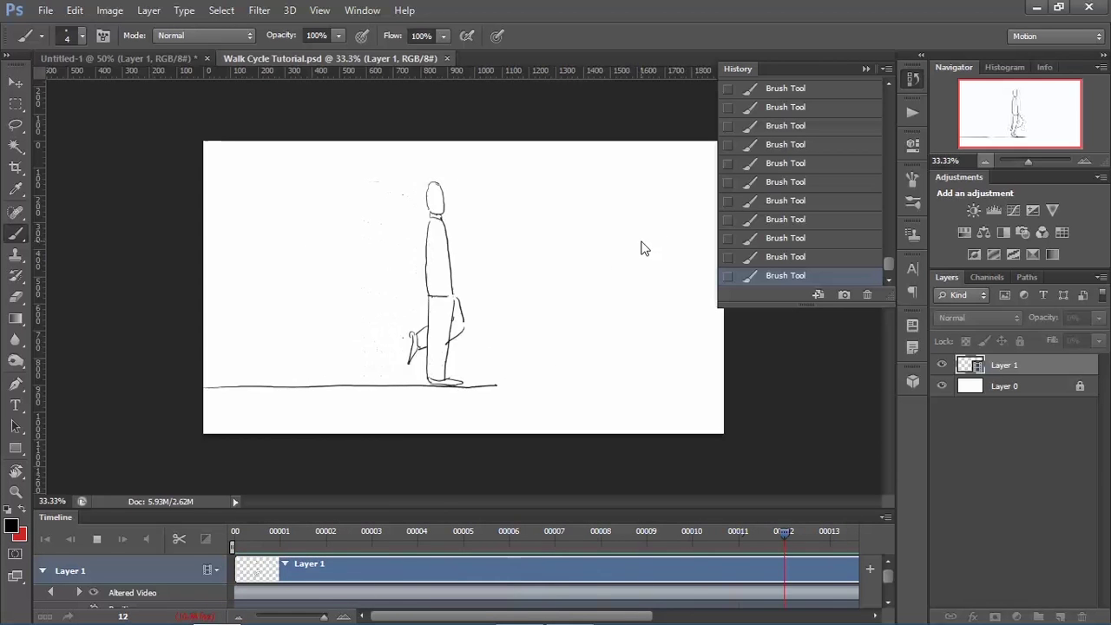
Step: Stop the walk preview on frame 15 and scroll the timeline back to frame 00
key(space)
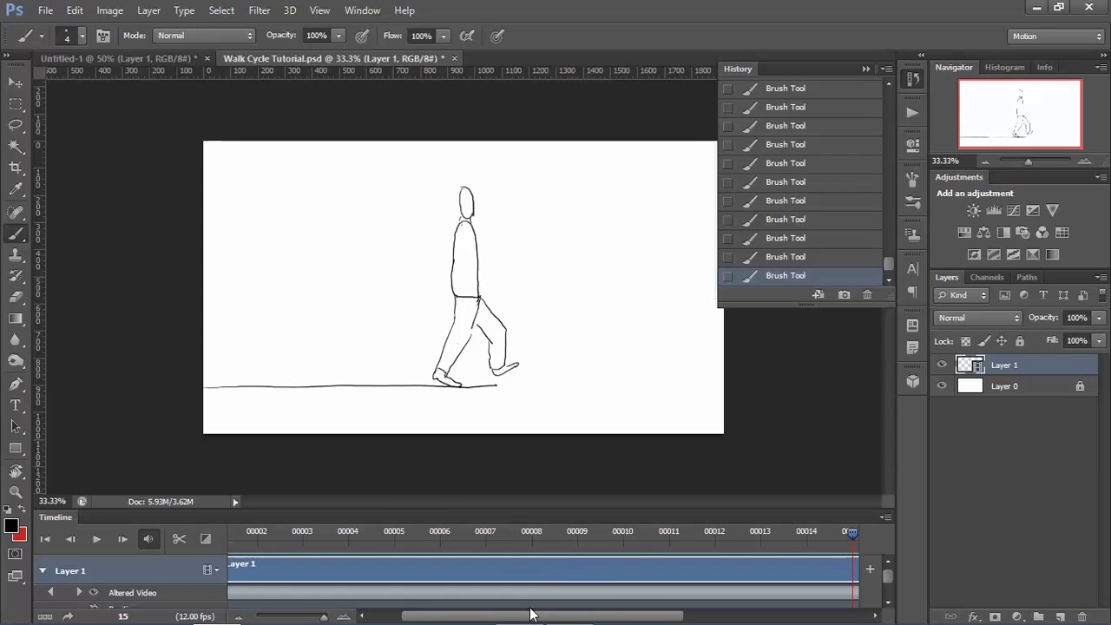
drag(532, 615, 477, 617)
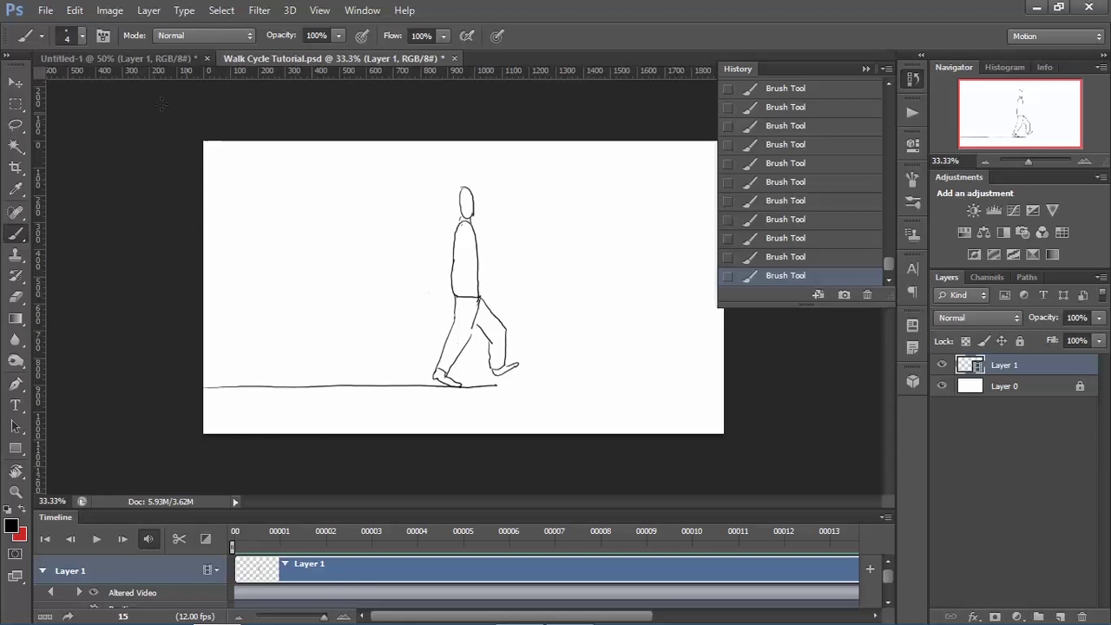
click(46, 11)
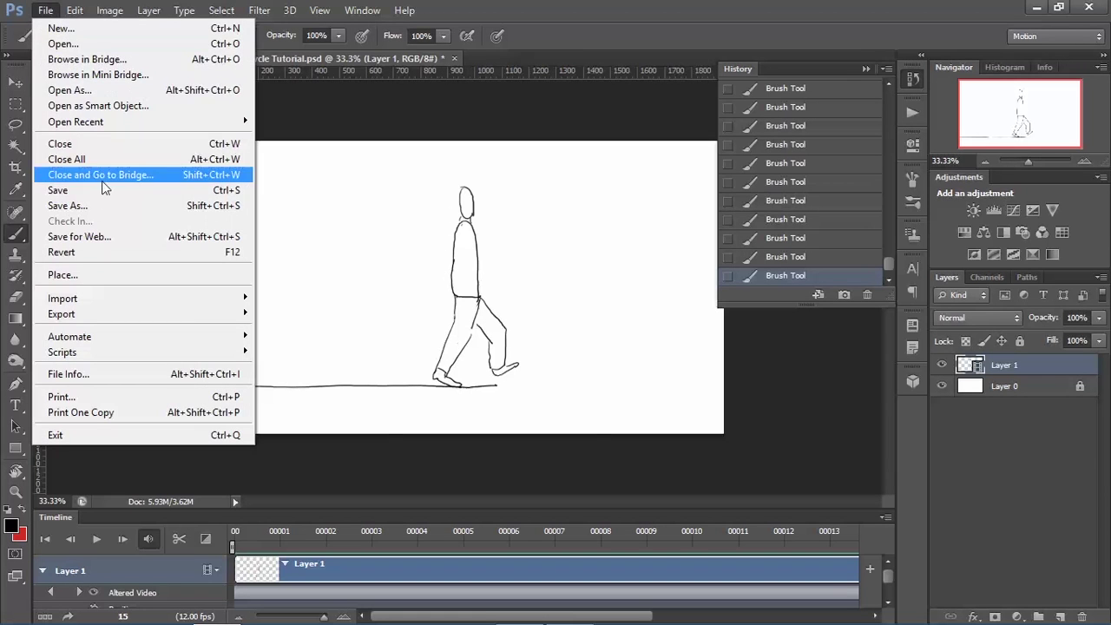
Step: Save the document as 'Walk Cycle in Place Tutorial'
click(97, 207)
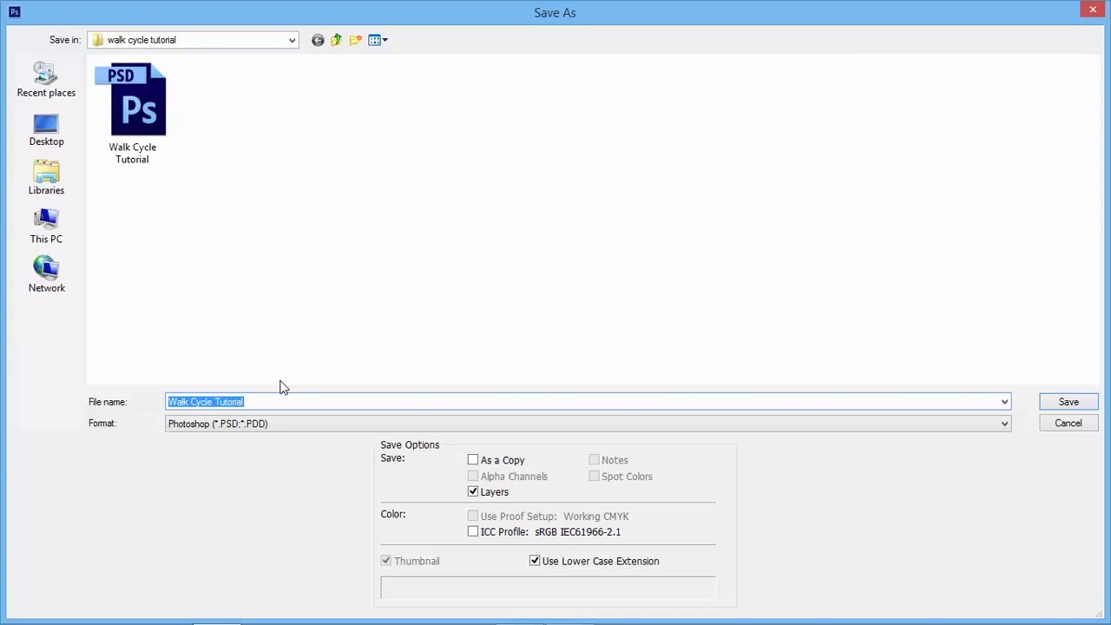
key(End)
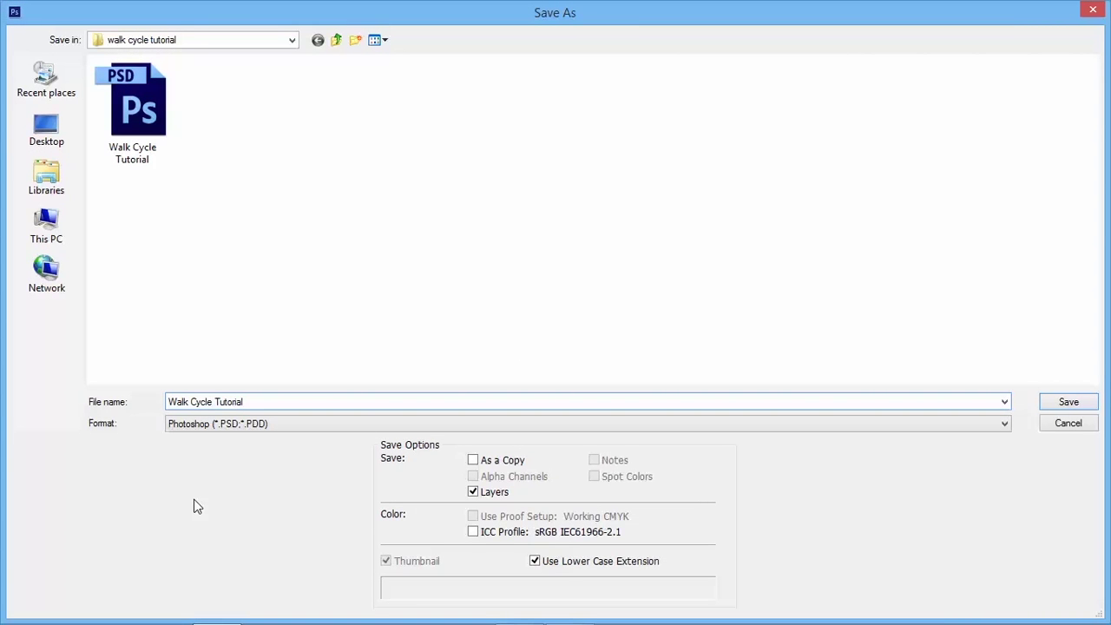
key(Return)
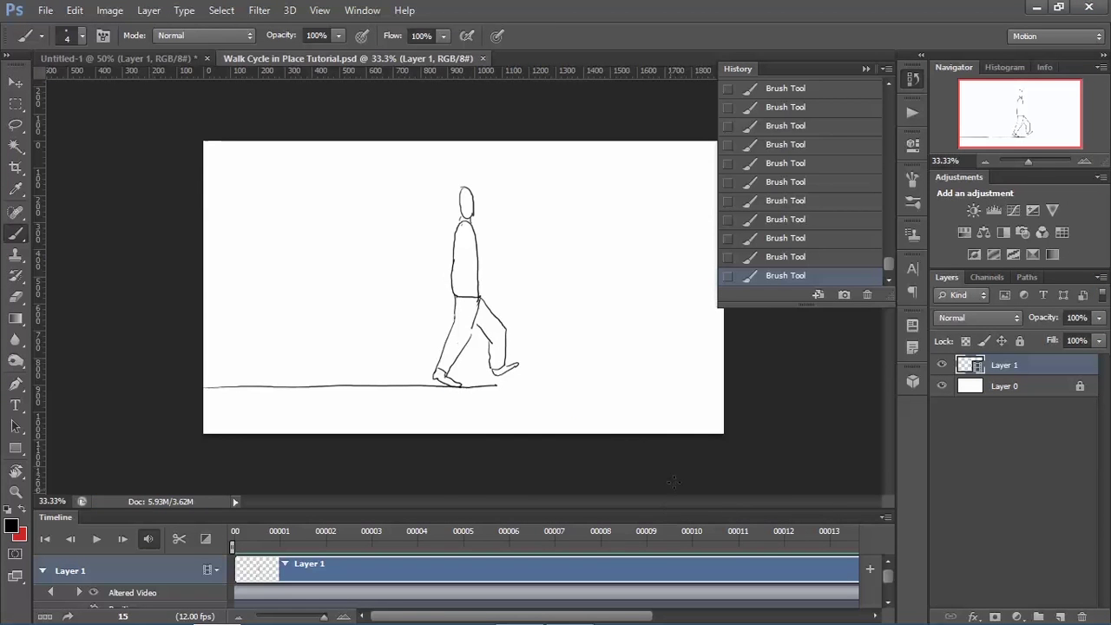
Step: Enlarge the Timeline panel, return to frame 0, and turn on onion skins
drag(666, 508, 662, 434)
click(245, 460)
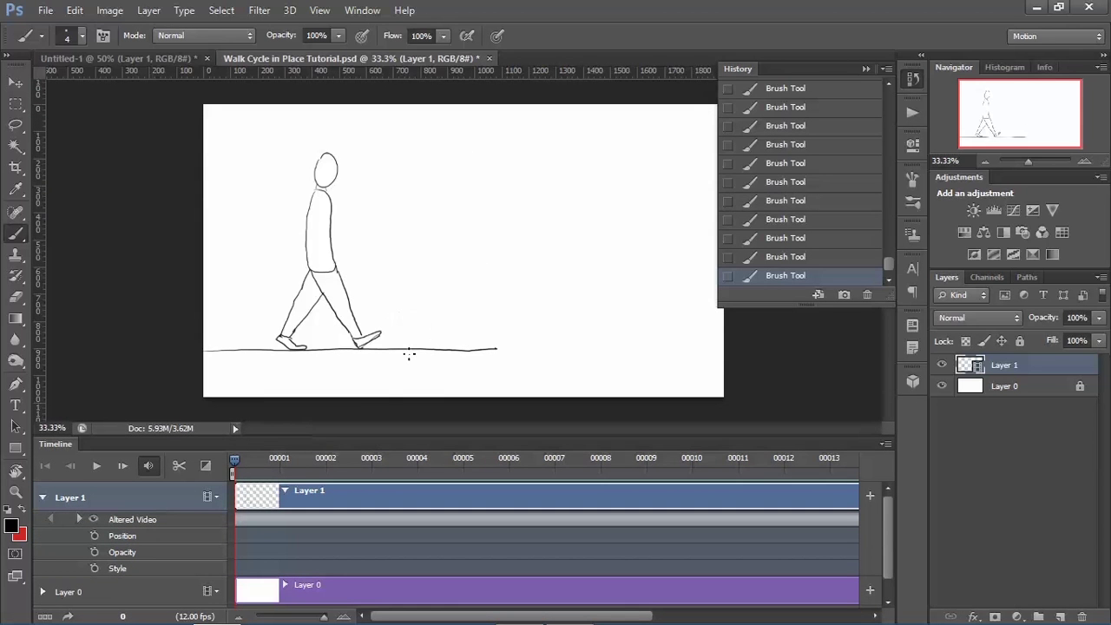
click(885, 445)
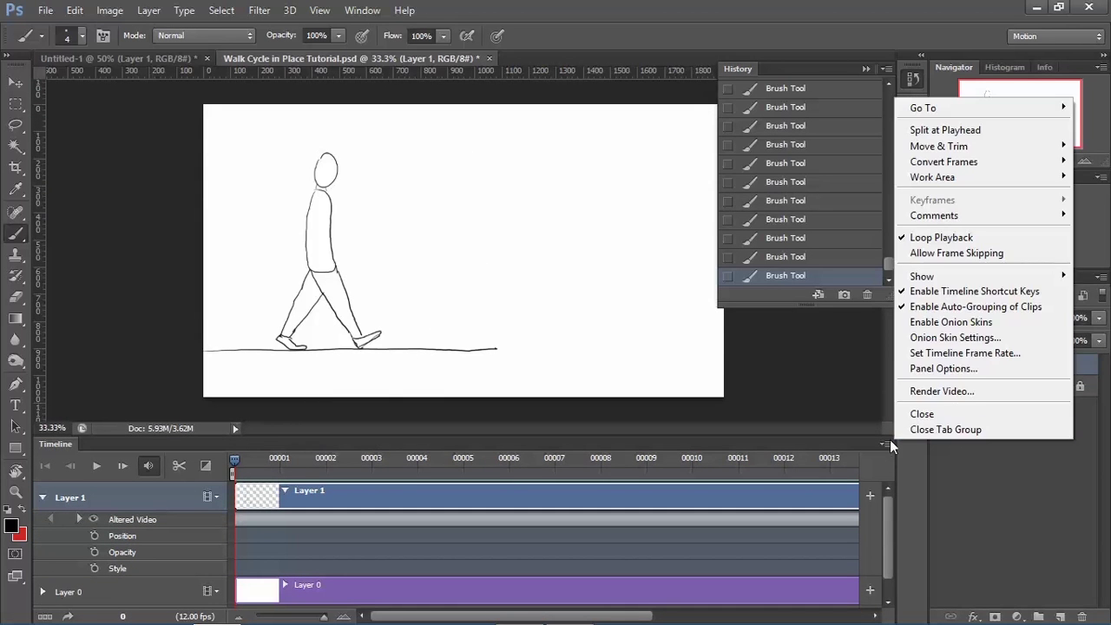
click(992, 328)
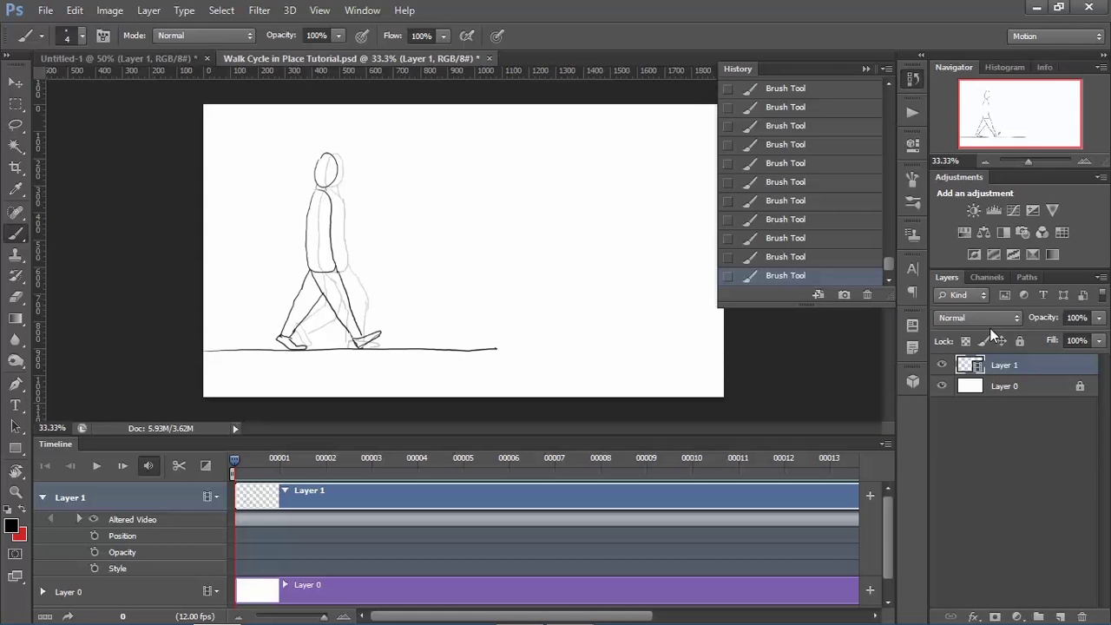
Step: Set the onion skin Frames After count to 0, then move to frame 1
click(886, 442)
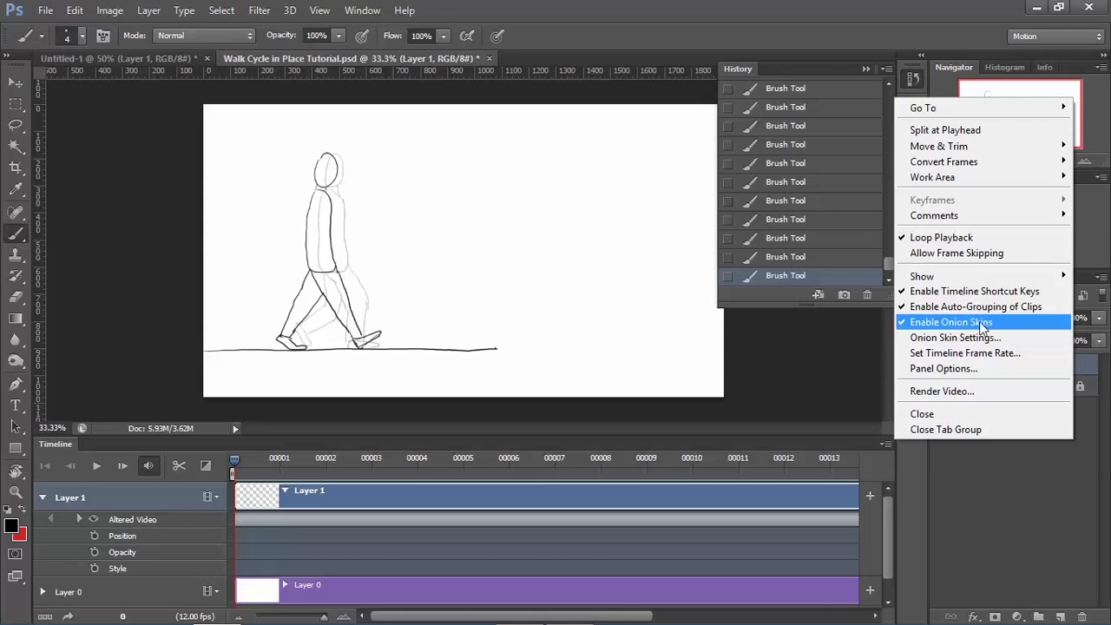
click(955, 338)
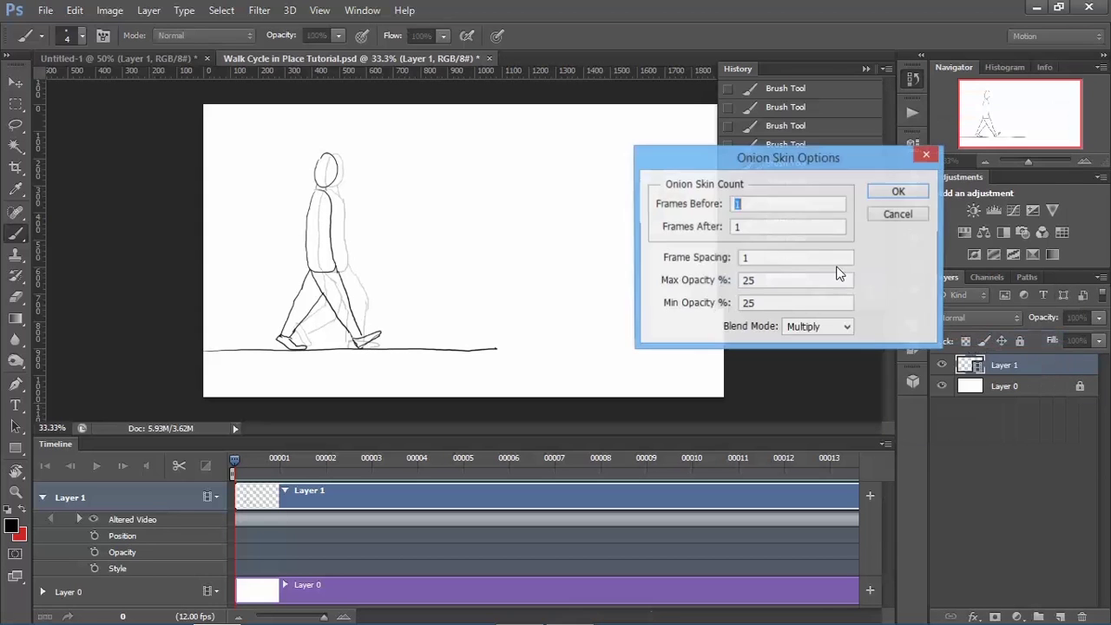
double_click(741, 227)
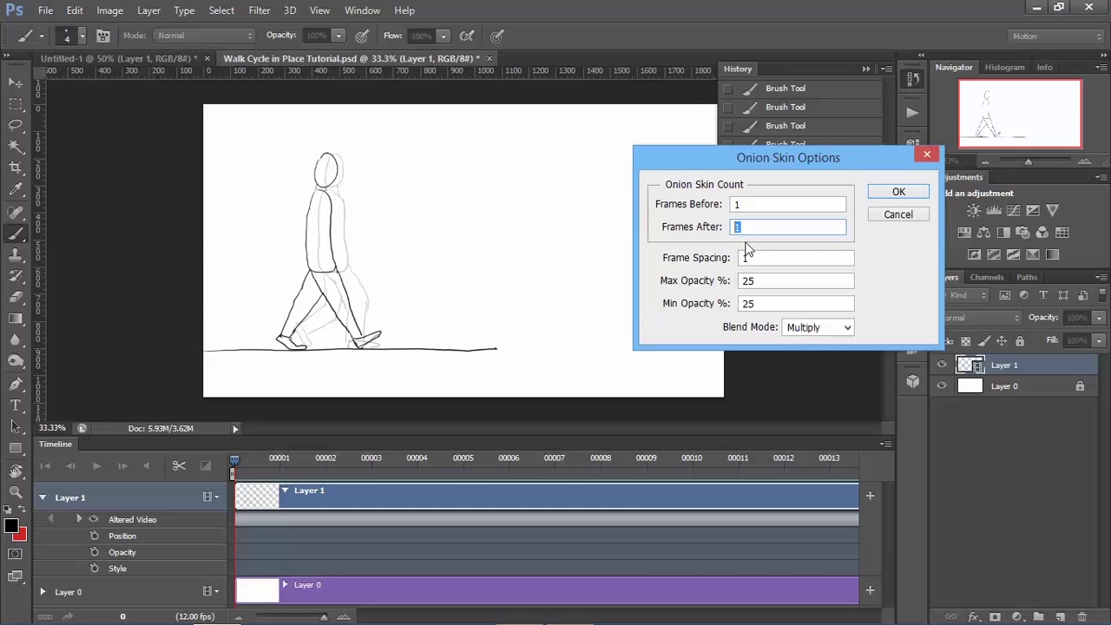
text(0)
key(Return)
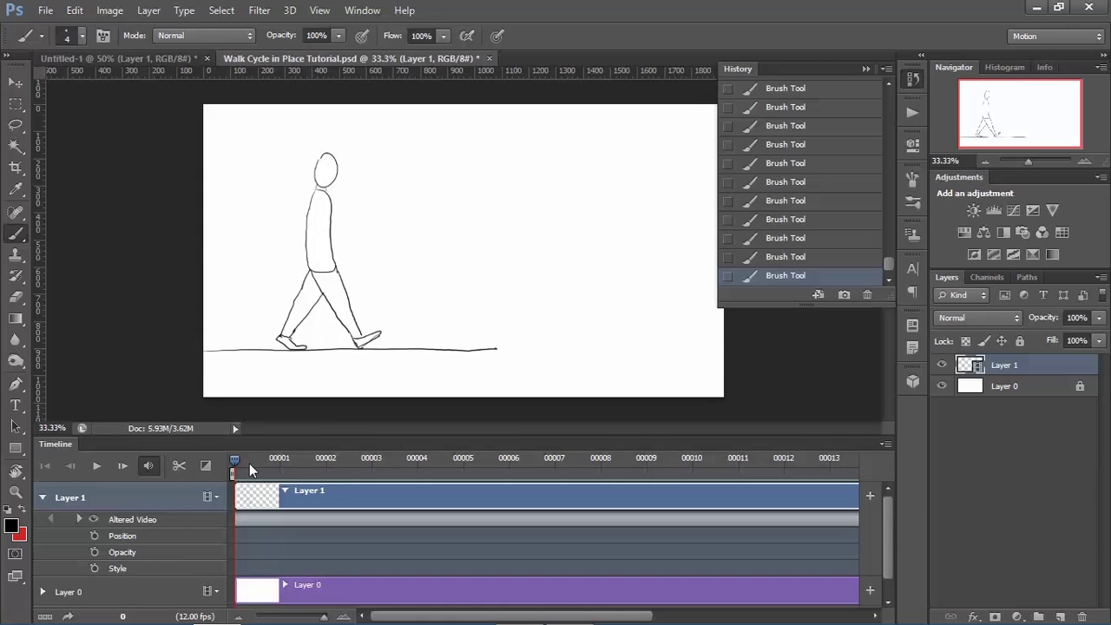
drag(235, 460, 277, 455)
Step: At 50% zoom, shift the frame 1 figure about 44 px left over frame 0's pose, then deselect
click(232, 468)
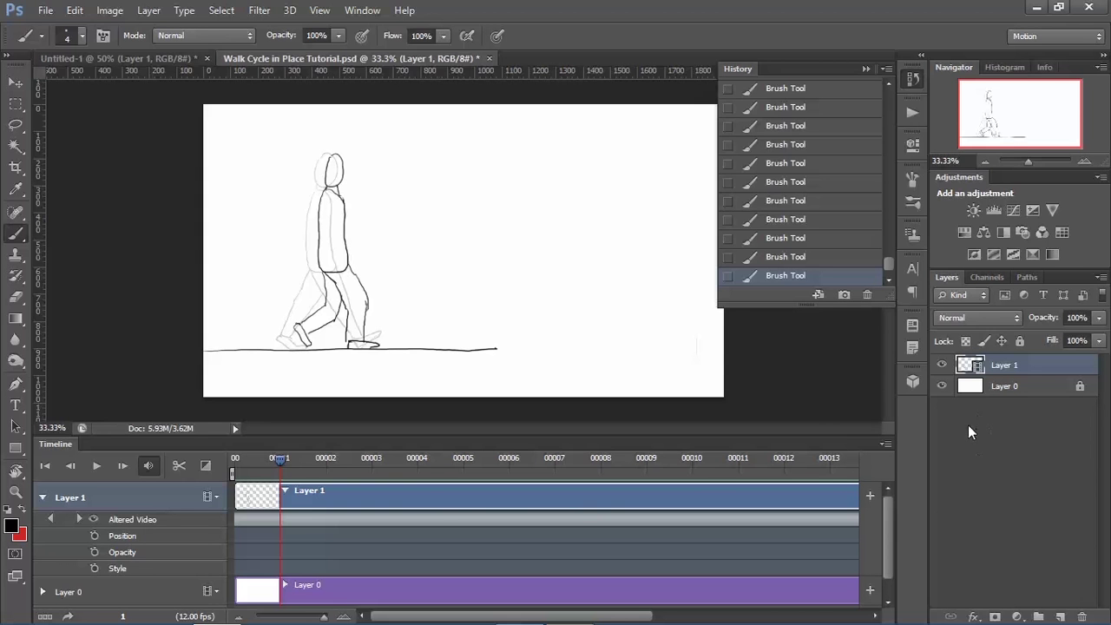
click(1085, 163)
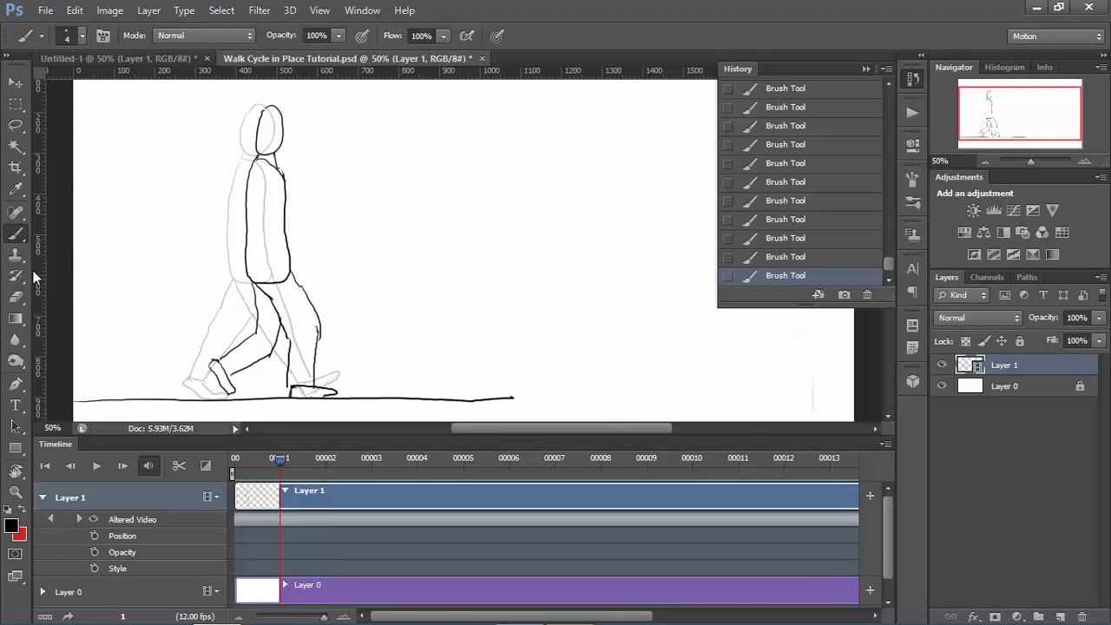
click(16, 105)
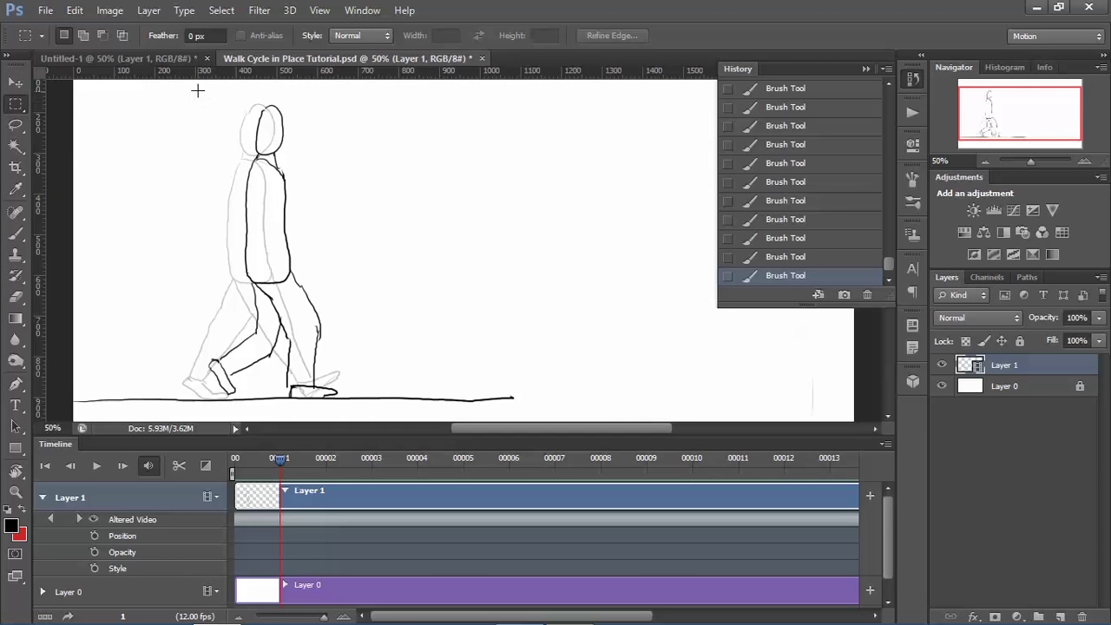
mouse_move(198, 90)
mouse_down()
mouse_move(303, 179)
mouse_move(356, 407)
mouse_up()
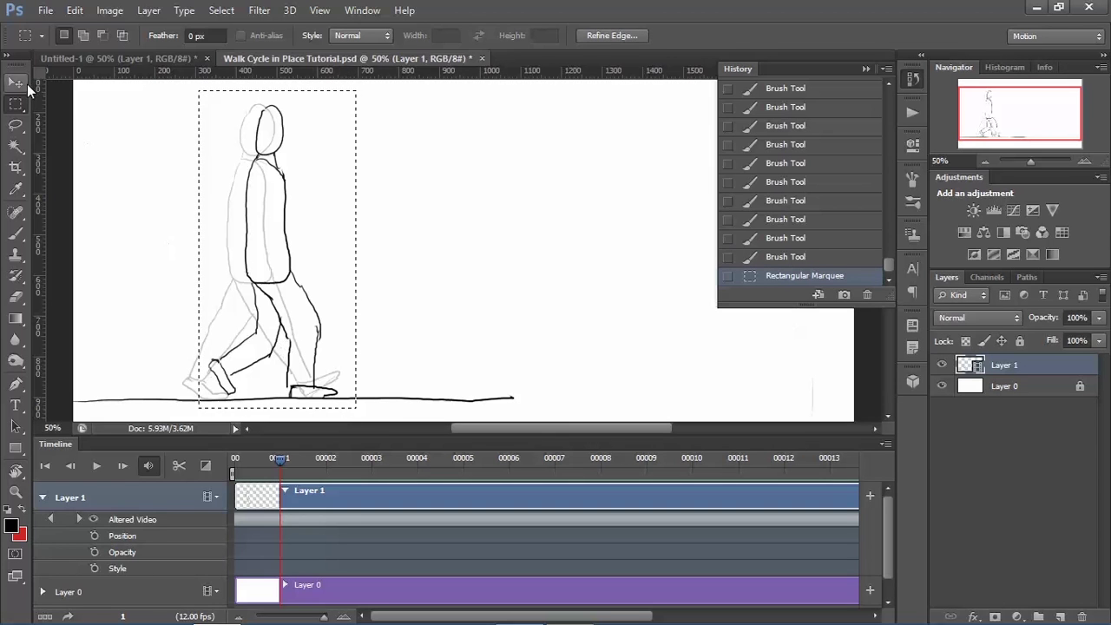
click(16, 83)
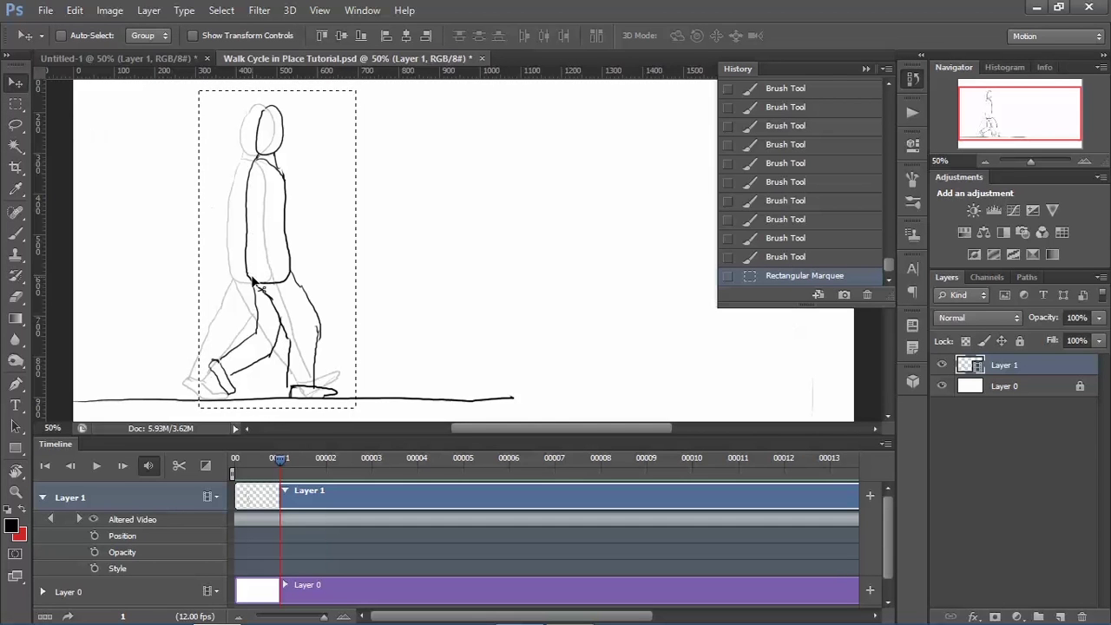
drag(253, 279, 224, 283)
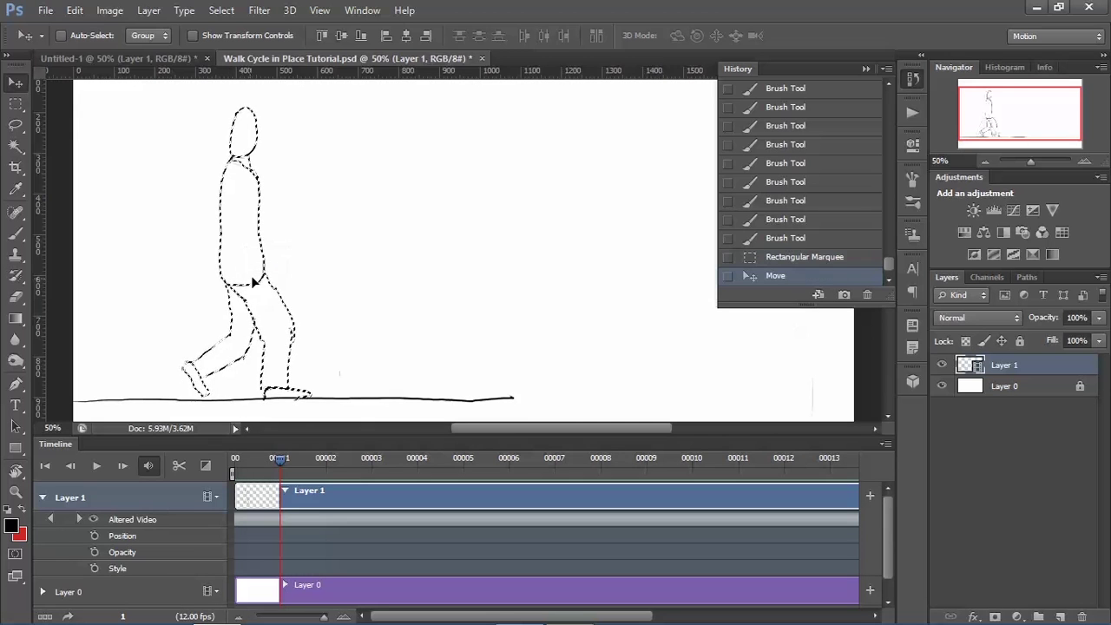
click(221, 10)
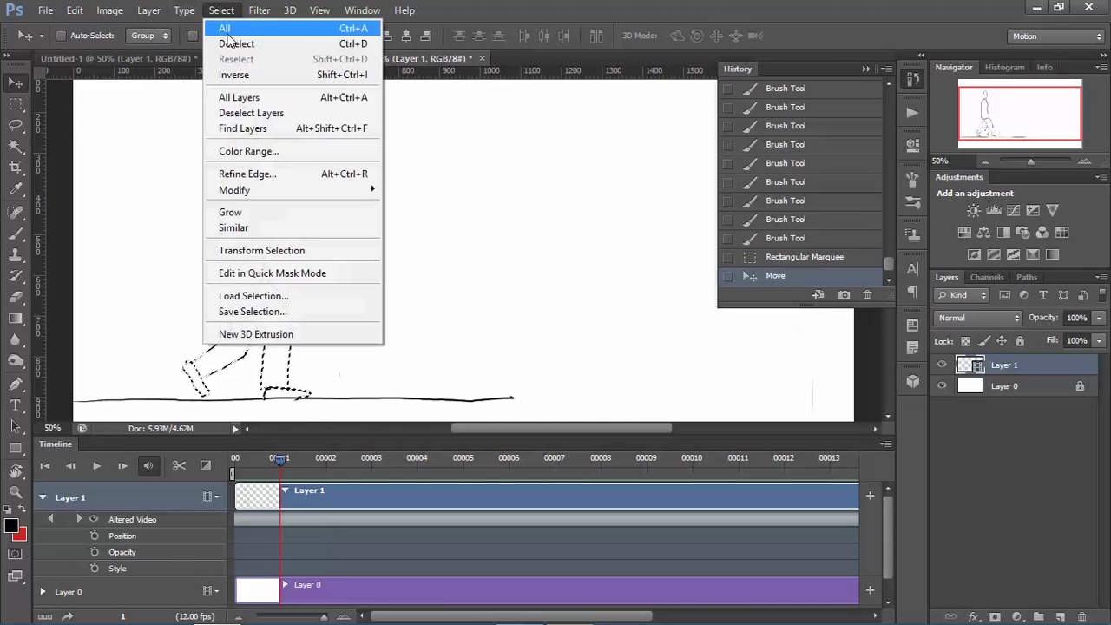
click(233, 42)
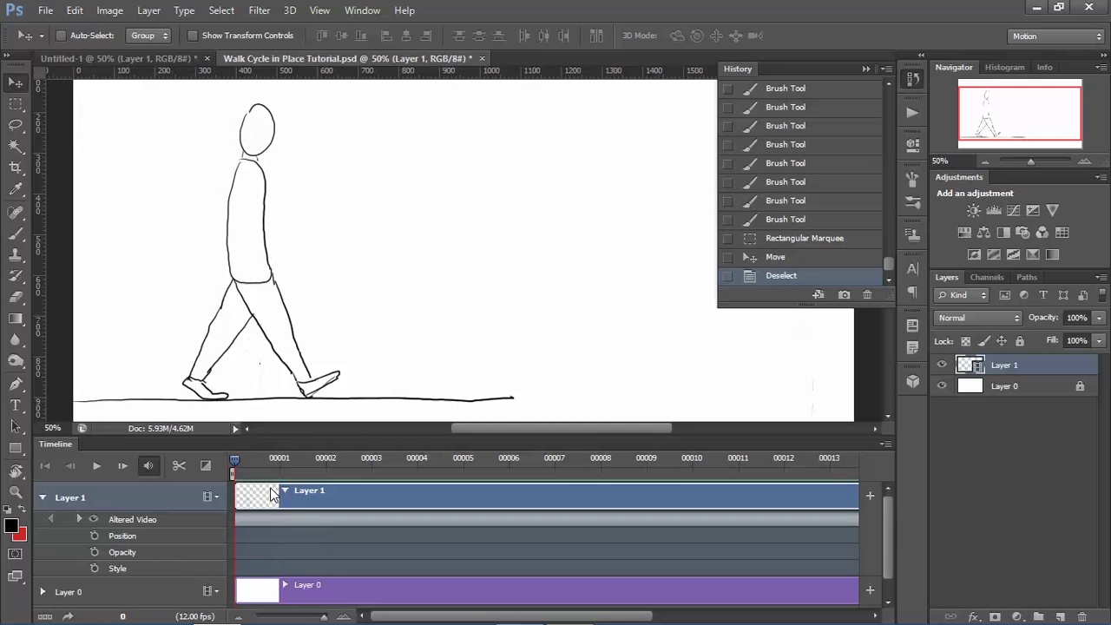
Step: Shift the frame 2 figure left onto the previous pose and deselect it
click(357, 462)
click(23, 108)
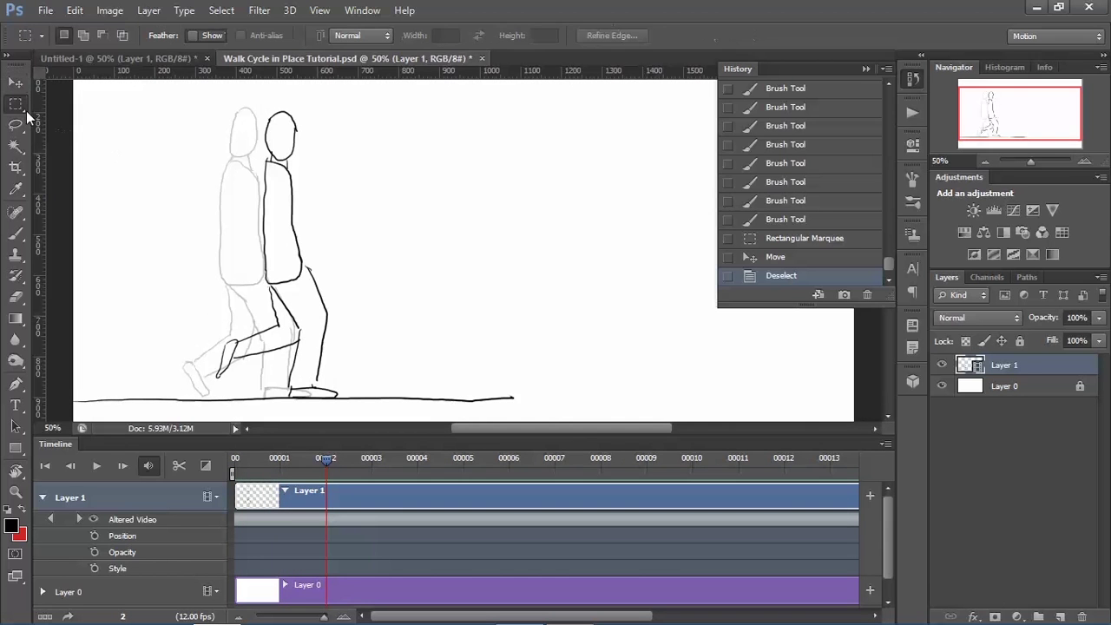
drag(216, 100, 380, 400)
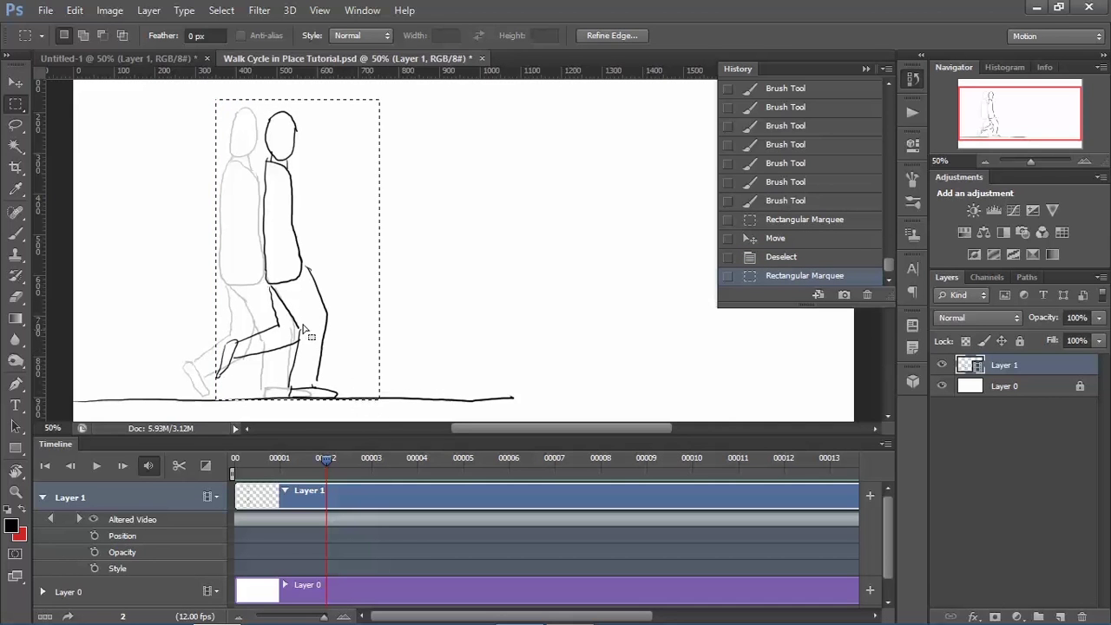
key(v)
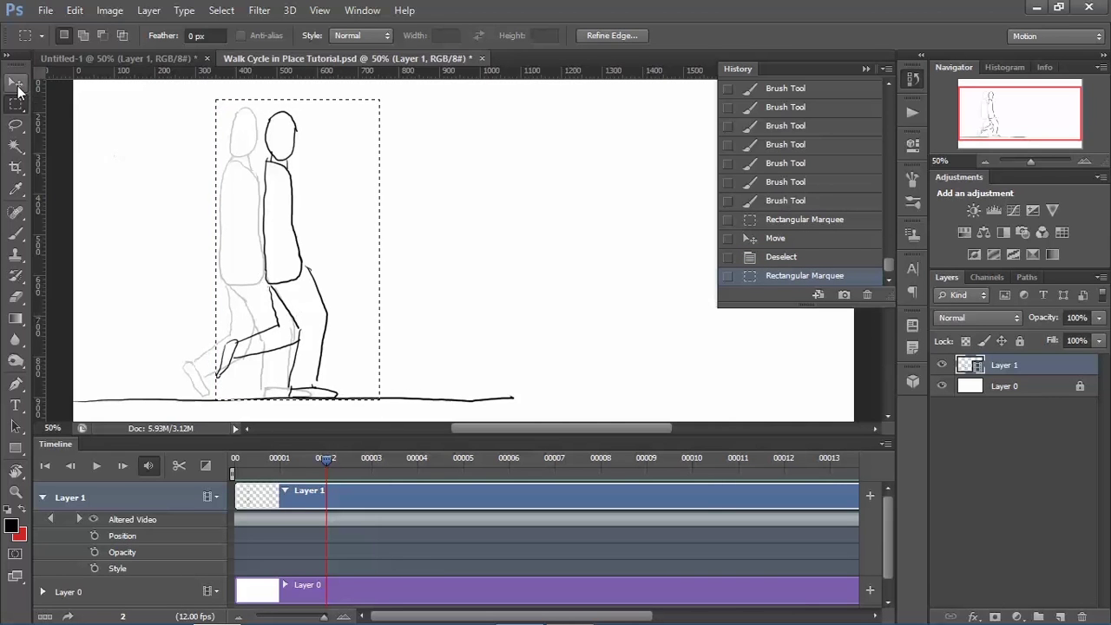
drag(284, 260, 248, 257)
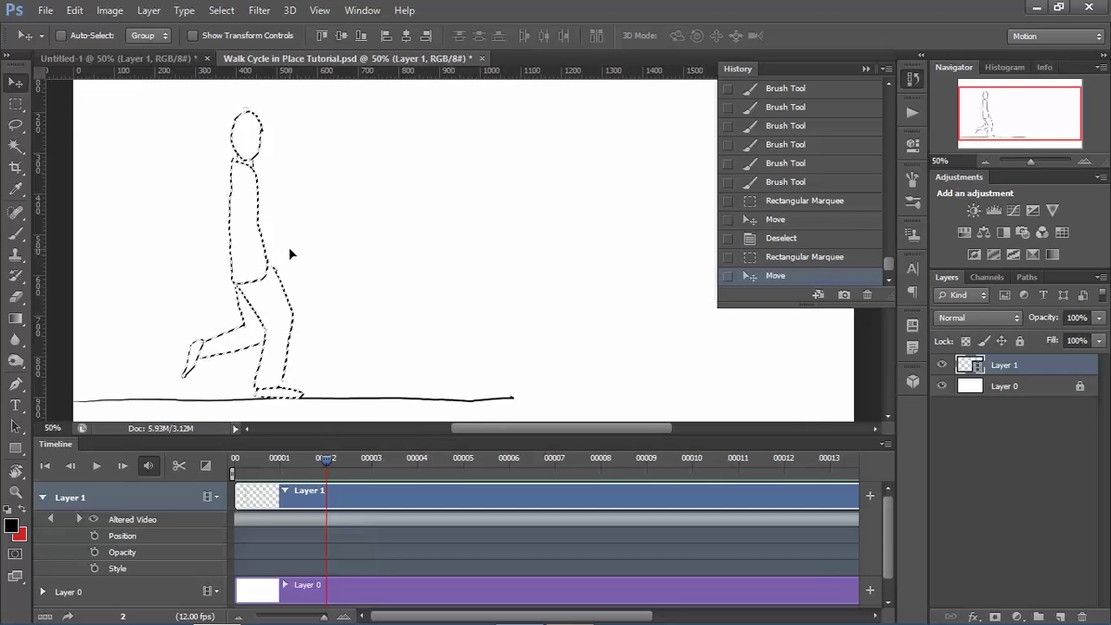
key(ctrl+d)
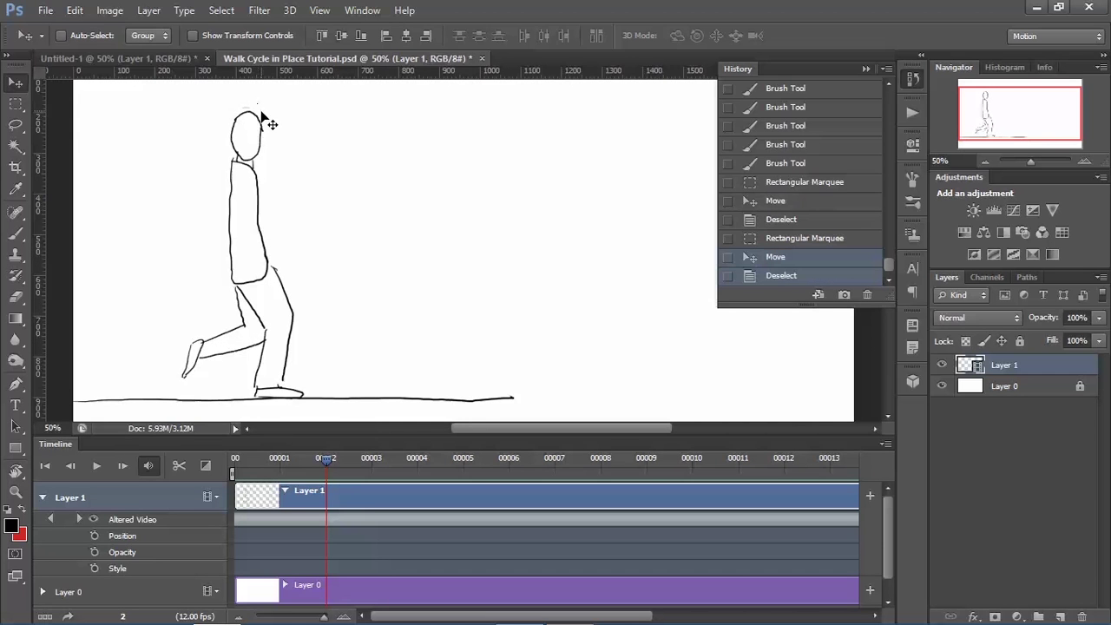
Step: Move the frame 3 figure about 131 px left onto the onion-skin pose
key(space)
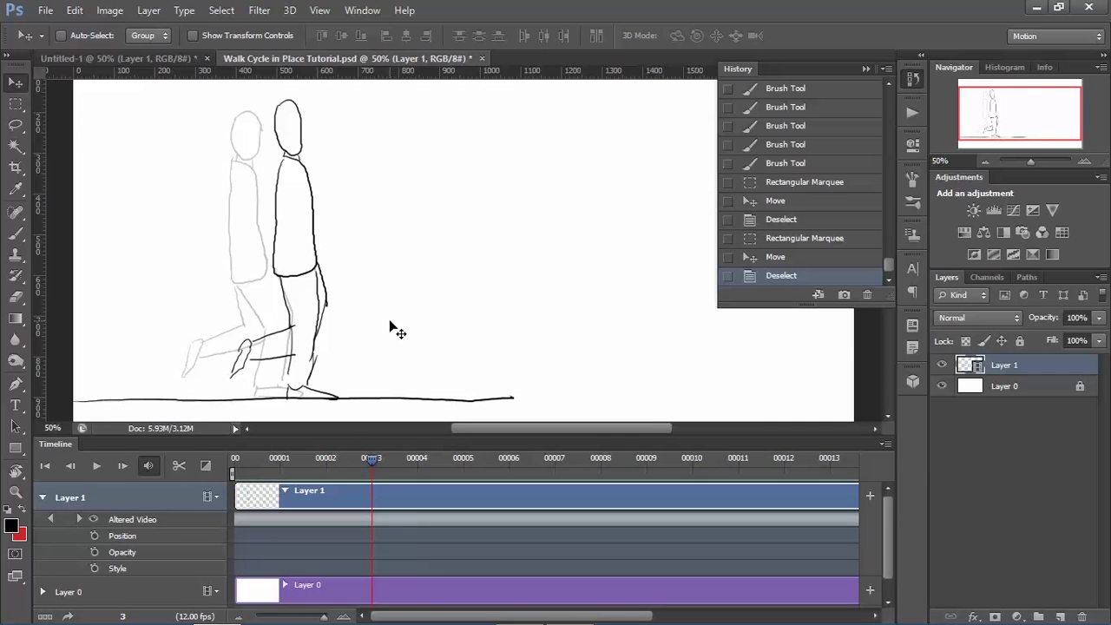
click(16, 104)
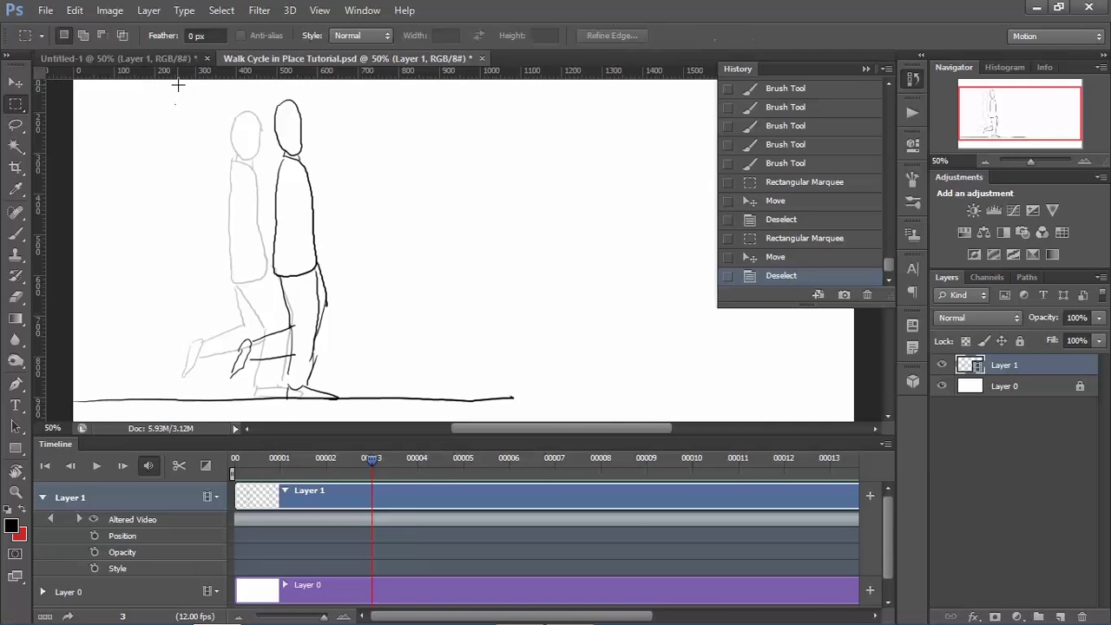
drag(178, 84, 356, 401)
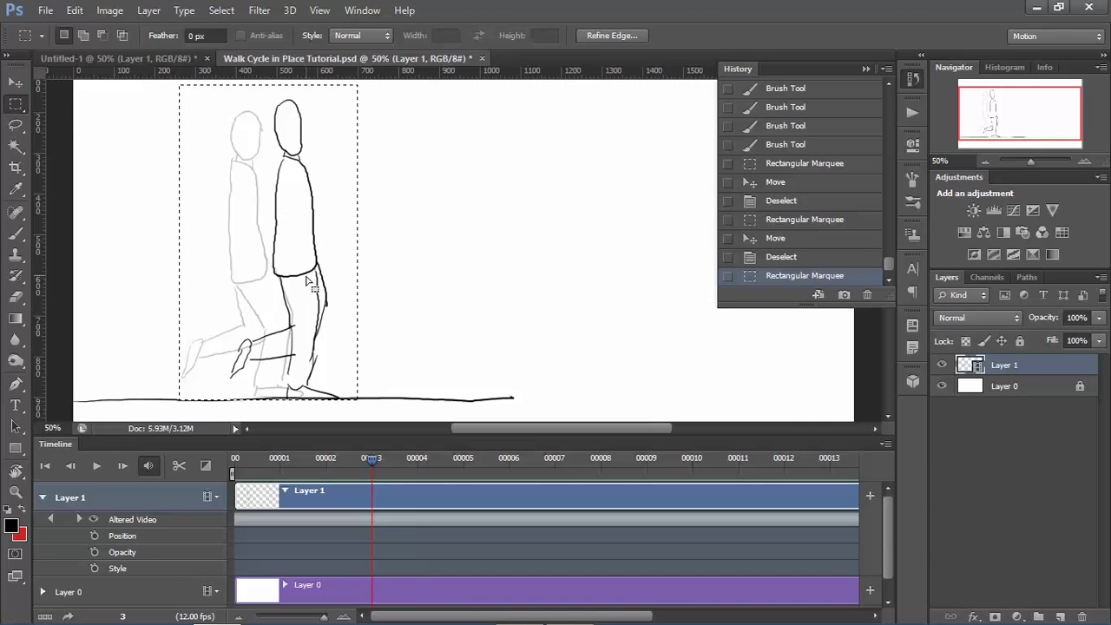
click(16, 83)
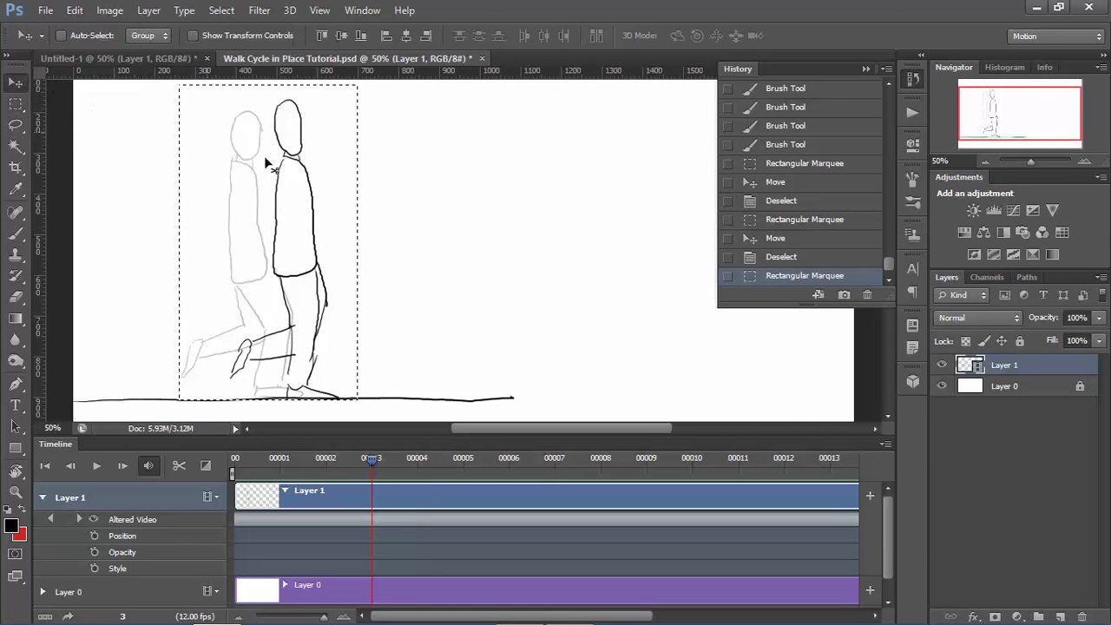
drag(310, 250, 261, 247)
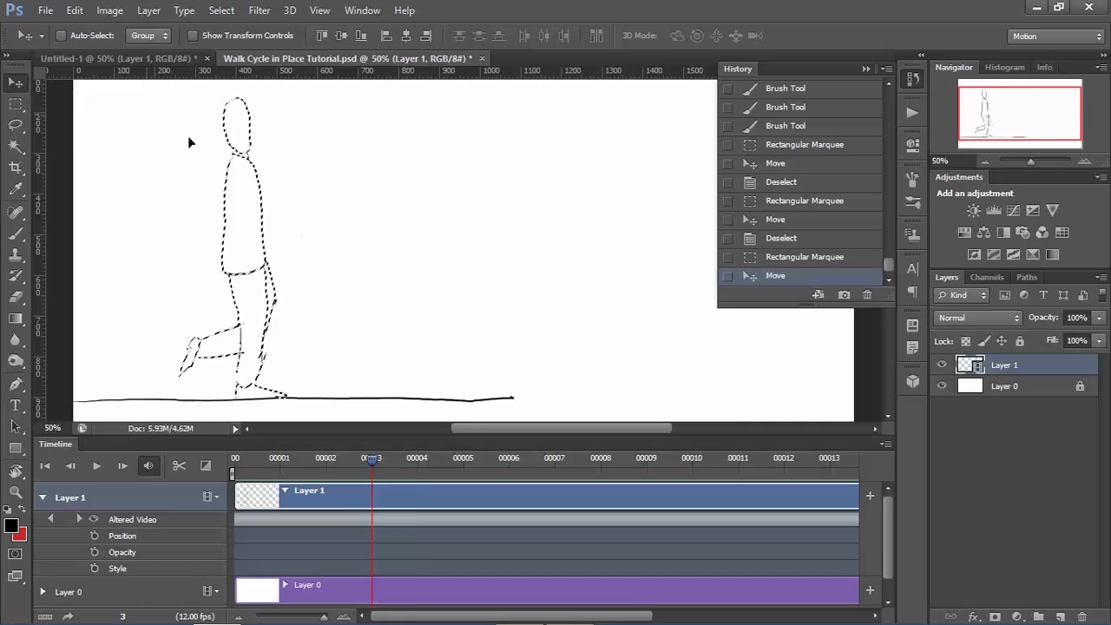
Step: Give the canvas more room and shift the frame 4 figure about 50 px left onto the ghost pose
click(416, 459)
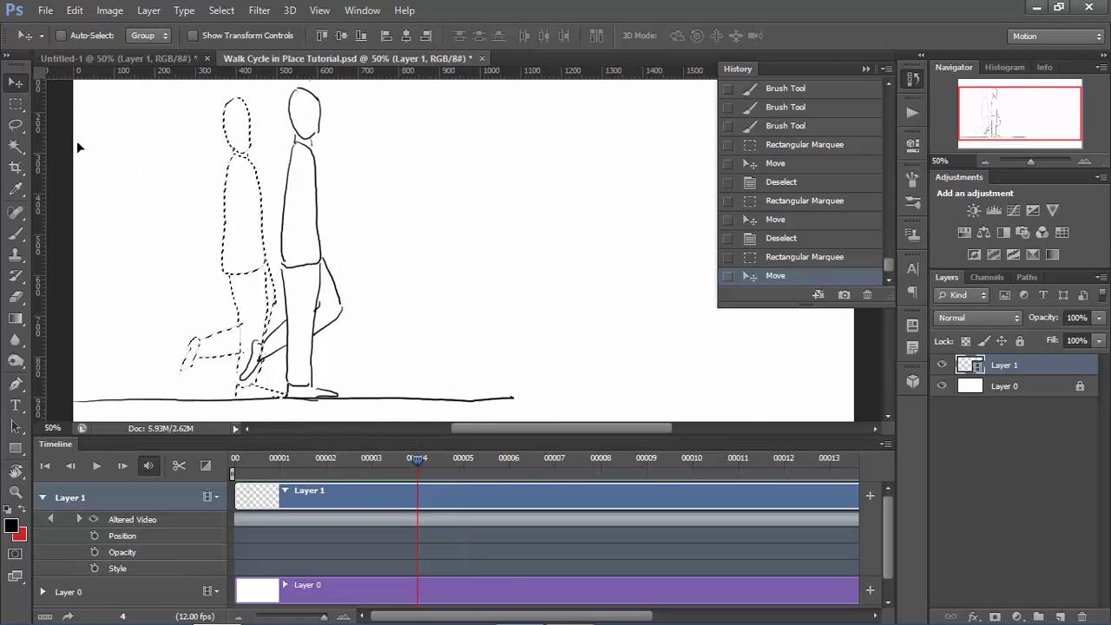
click(15, 104)
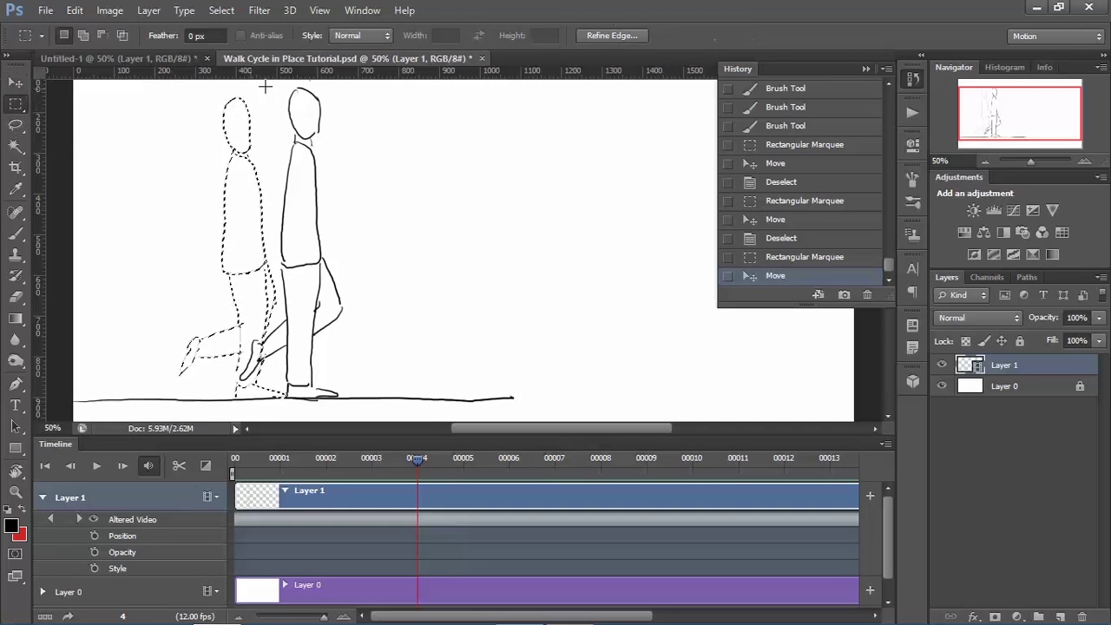
drag(249, 84, 390, 400)
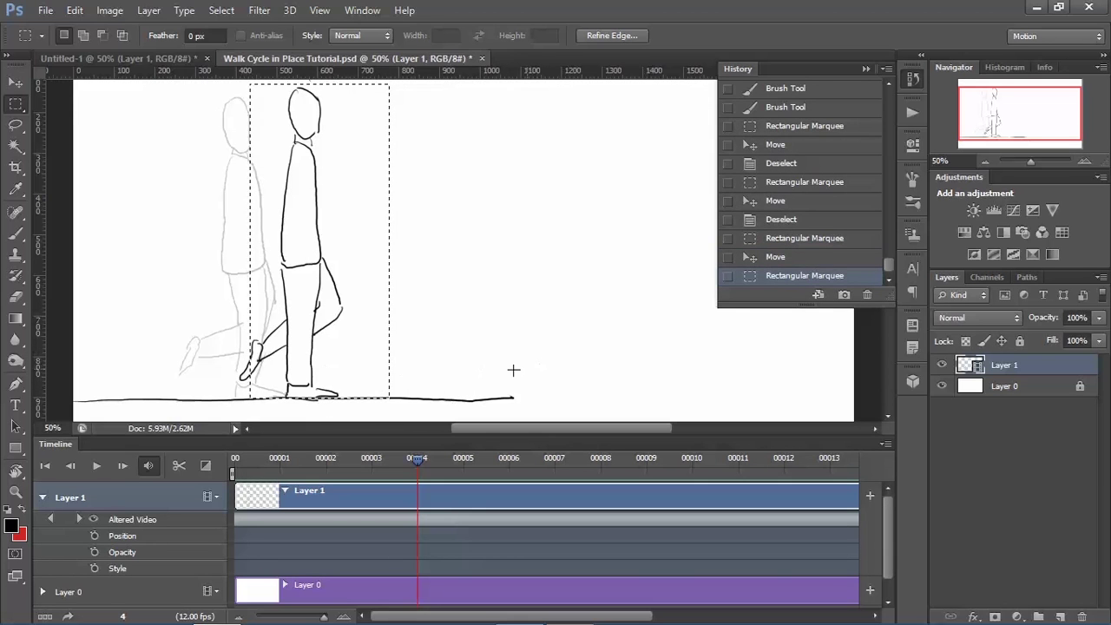
click(566, 401)
drag(626, 427, 610, 426)
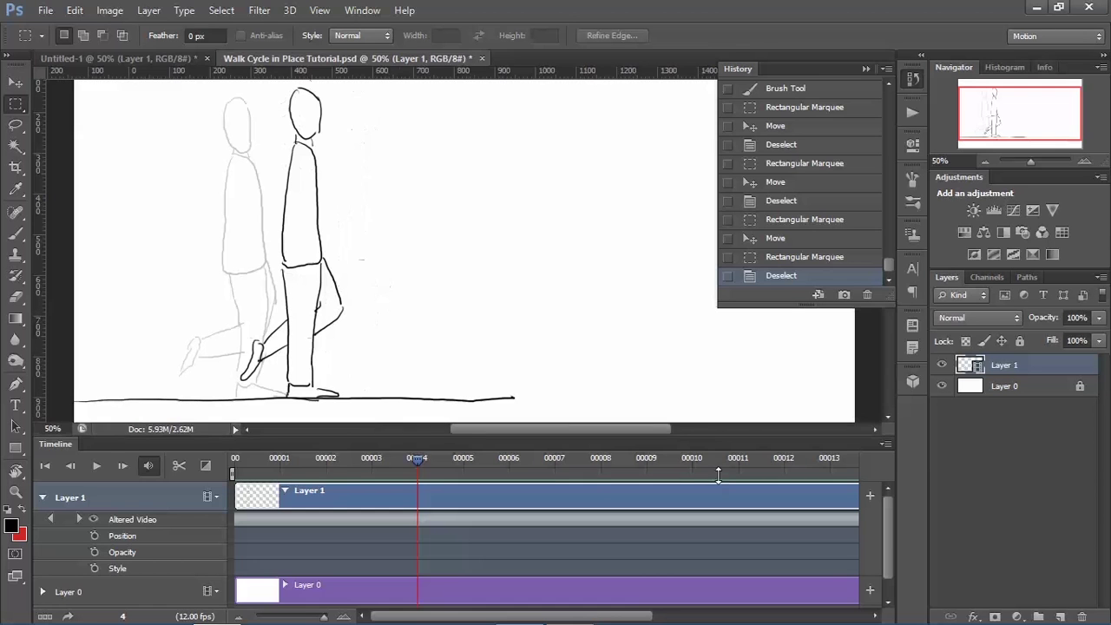
drag(717, 437, 707, 503)
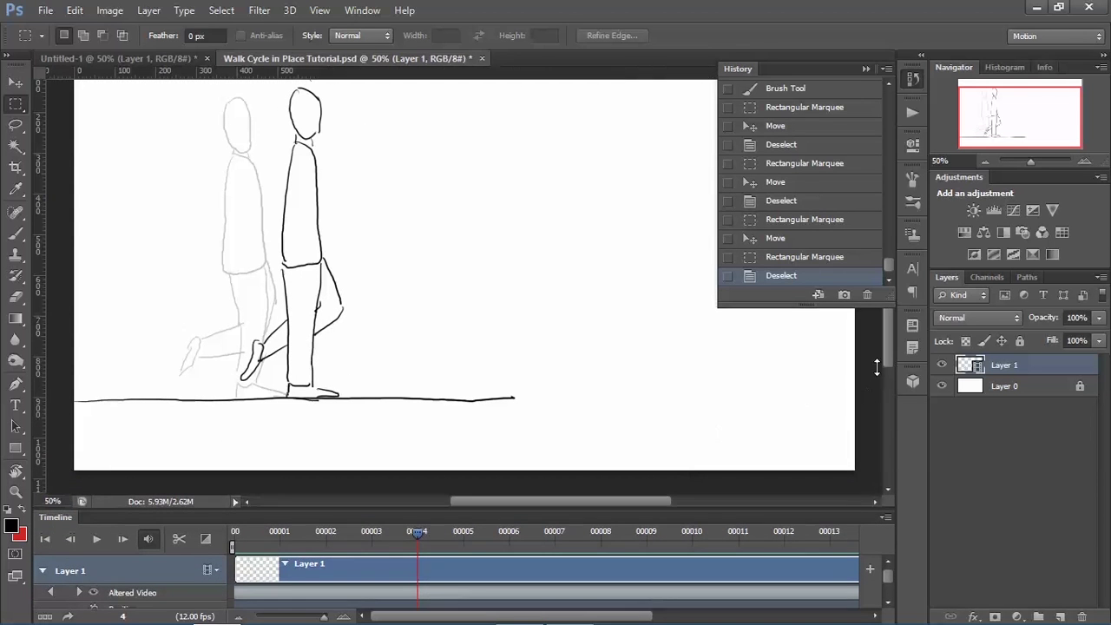
key(ctrl+c)
click(519, 250)
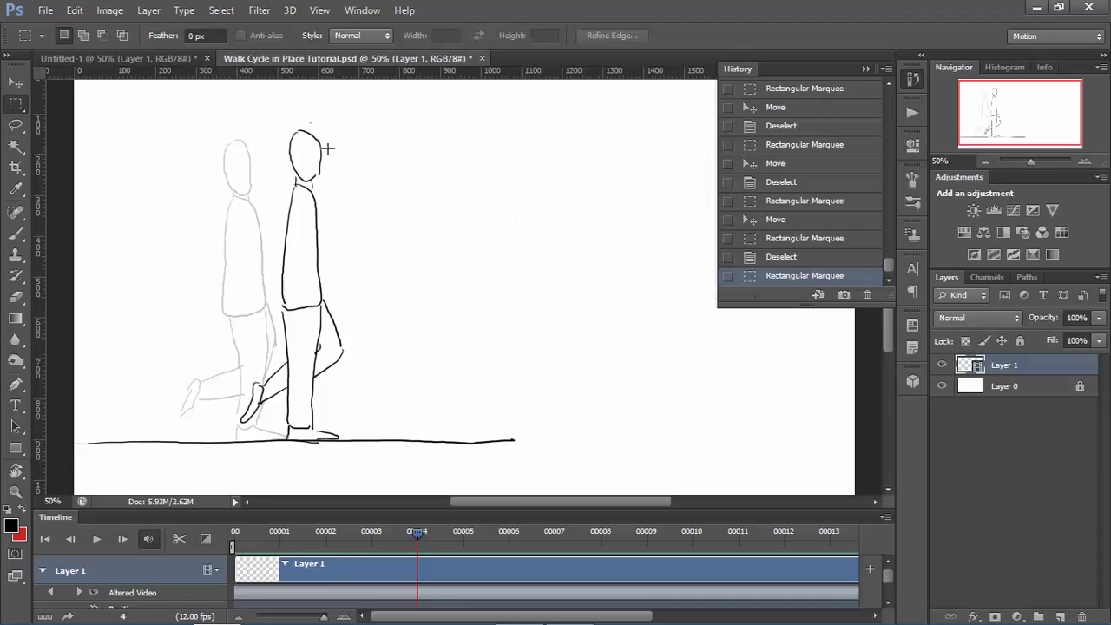
drag(202, 104, 397, 442)
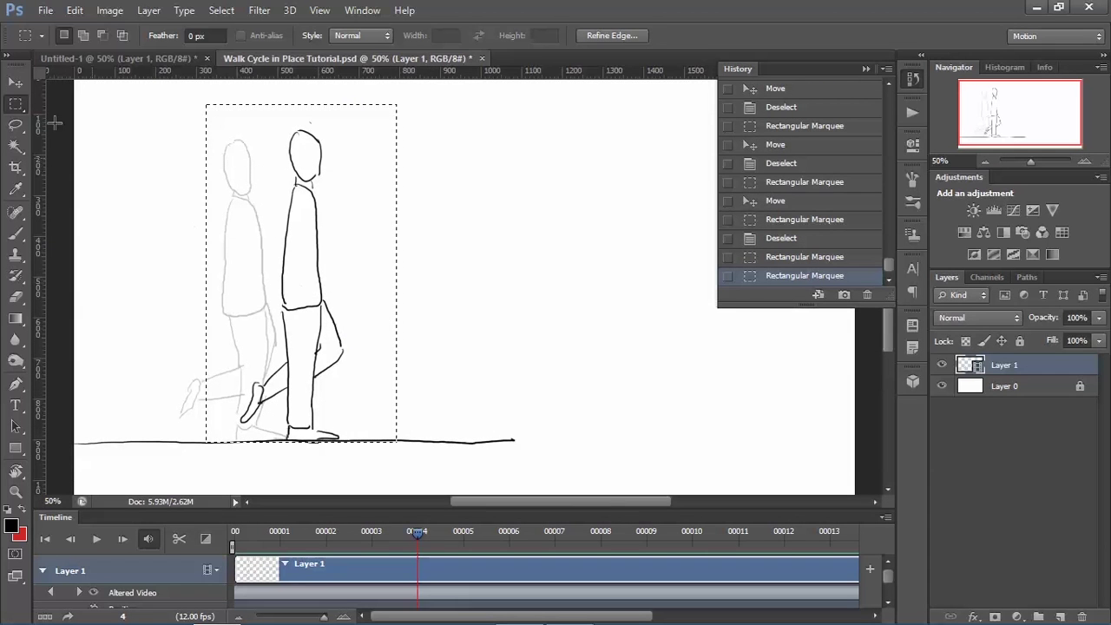
click(16, 82)
drag(310, 269, 250, 271)
Step: Reselect the frame 5 figure, slide it left onto the ghost pose, and deselect
click(461, 535)
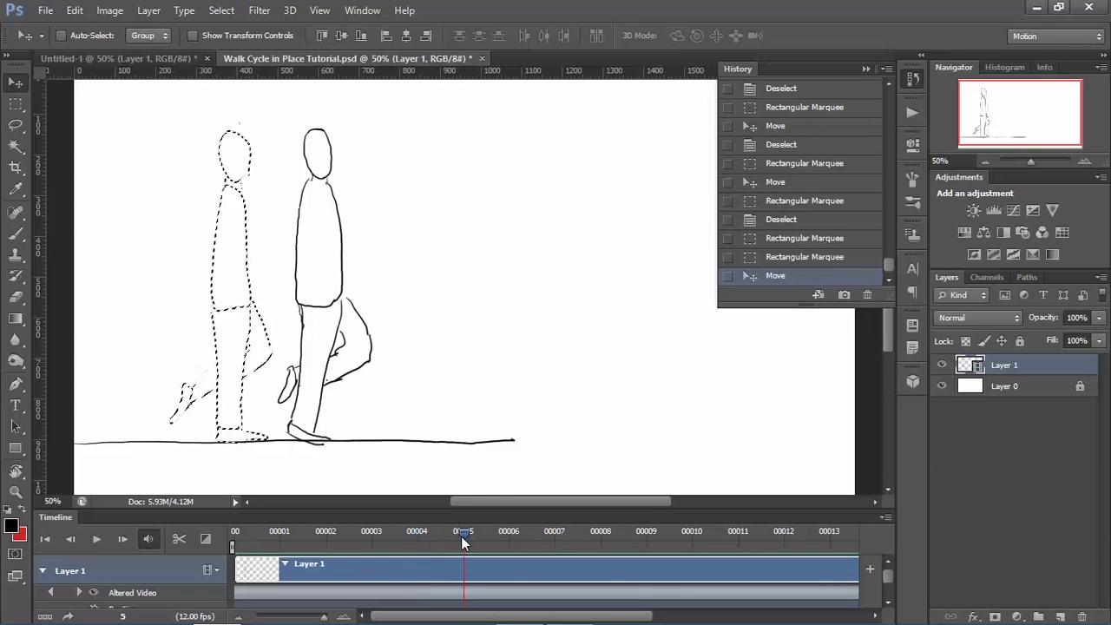
key(m)
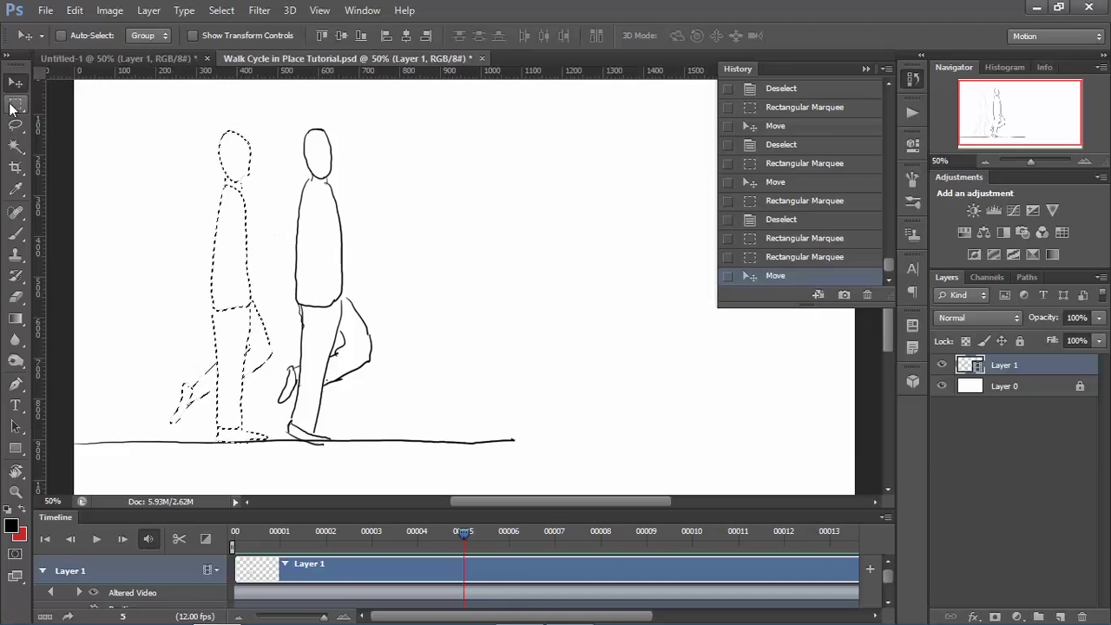
drag(251, 101, 428, 453)
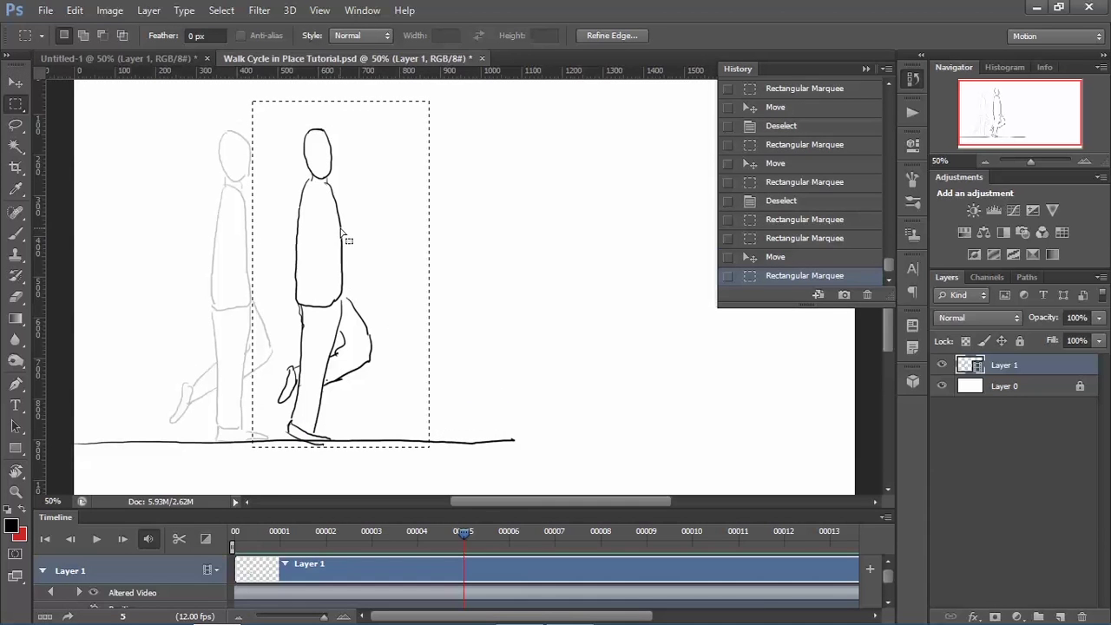
drag(344, 234, 270, 238)
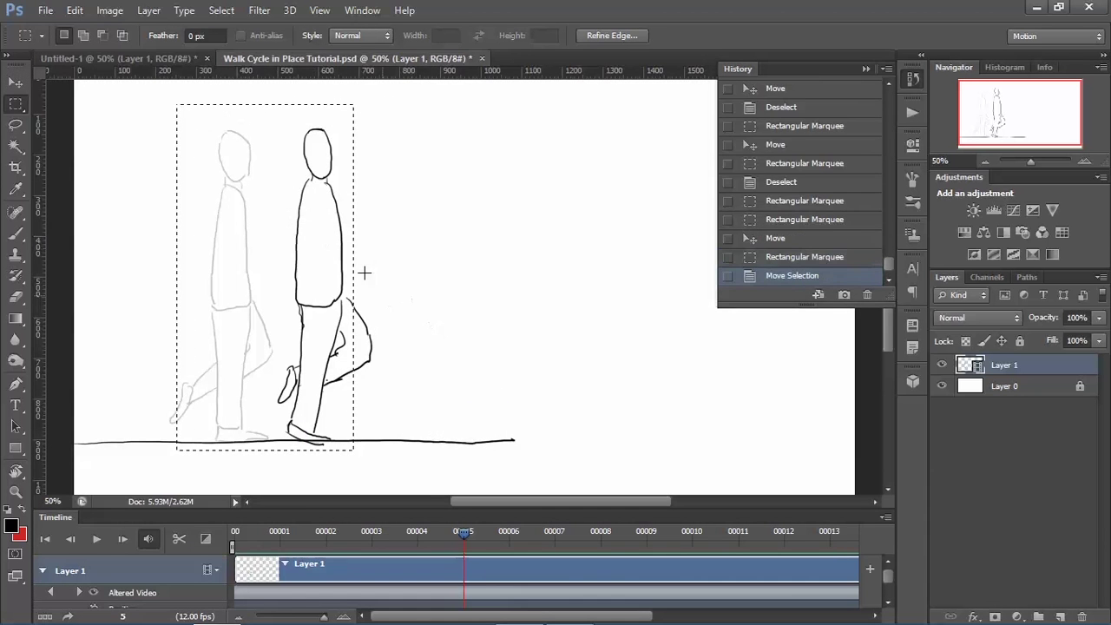
drag(354, 258, 363, 295)
click(272, 125)
mouse_move(252, 102)
mouse_down()
mouse_move(331, 141)
mouse_move(422, 392)
mouse_move(422, 450)
mouse_up()
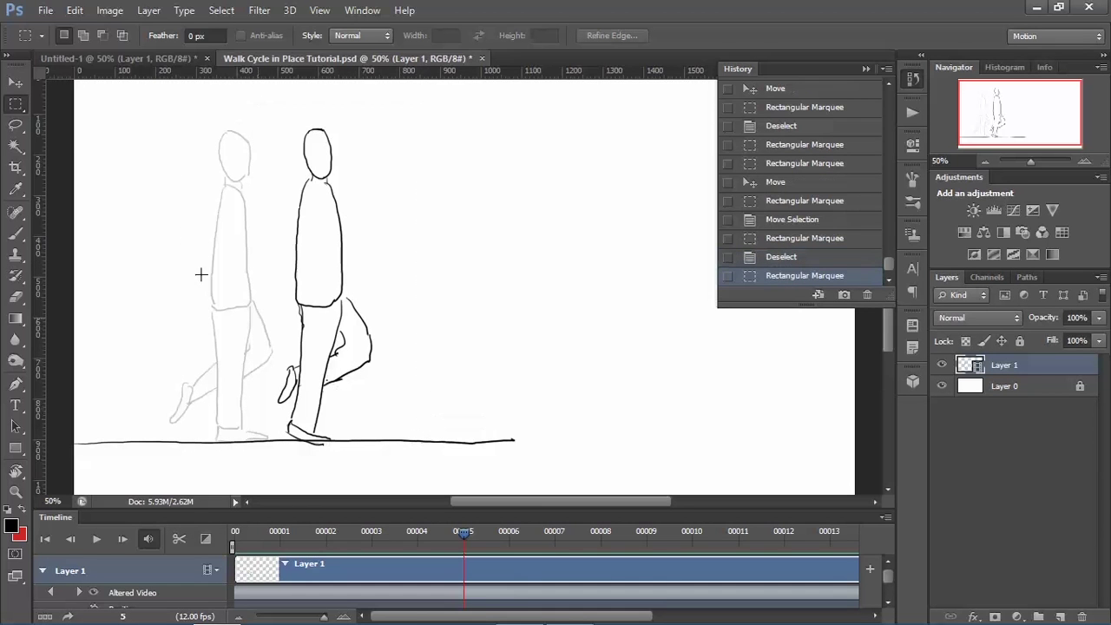
key(v)
drag(299, 286, 229, 286)
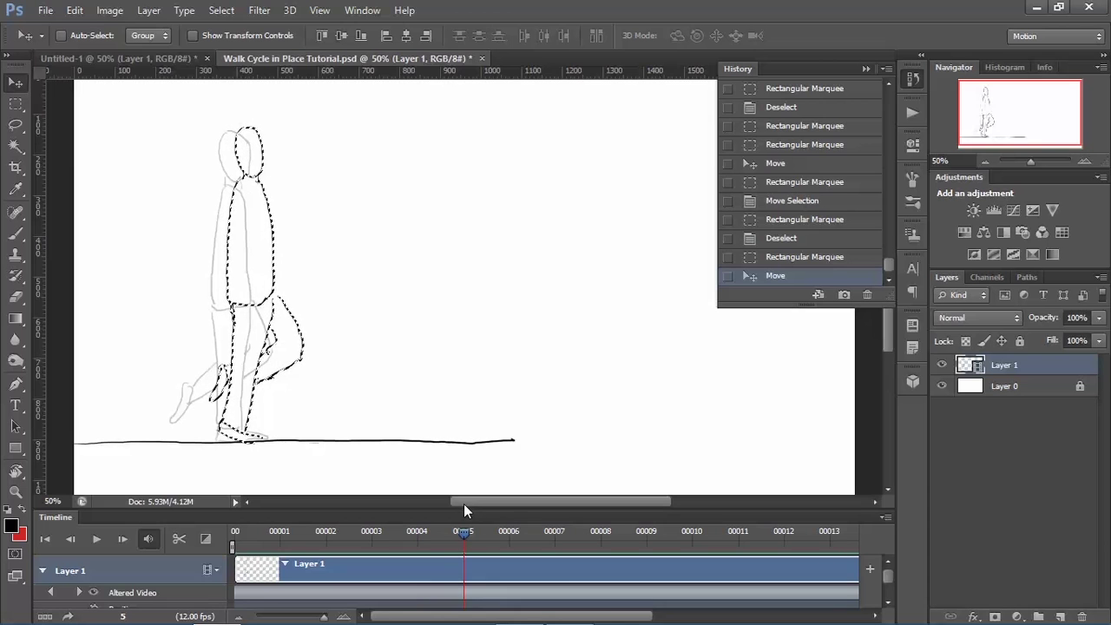
click(221, 10)
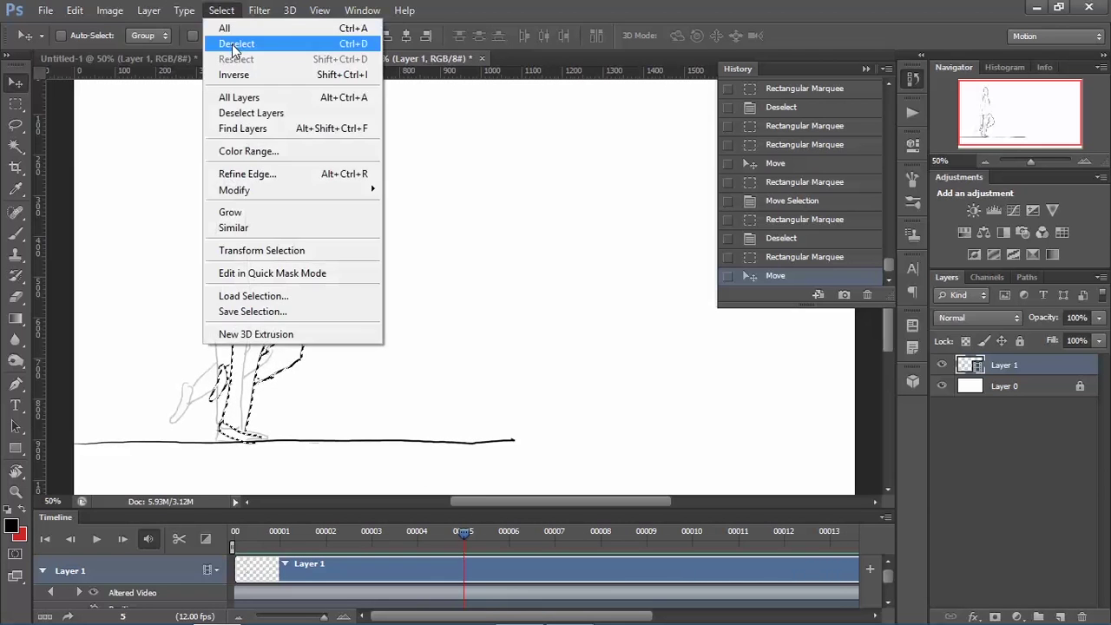
click(231, 40)
Step: Compare with frame 4 and nudge the frame 5 figure slightly further left
key(Left)
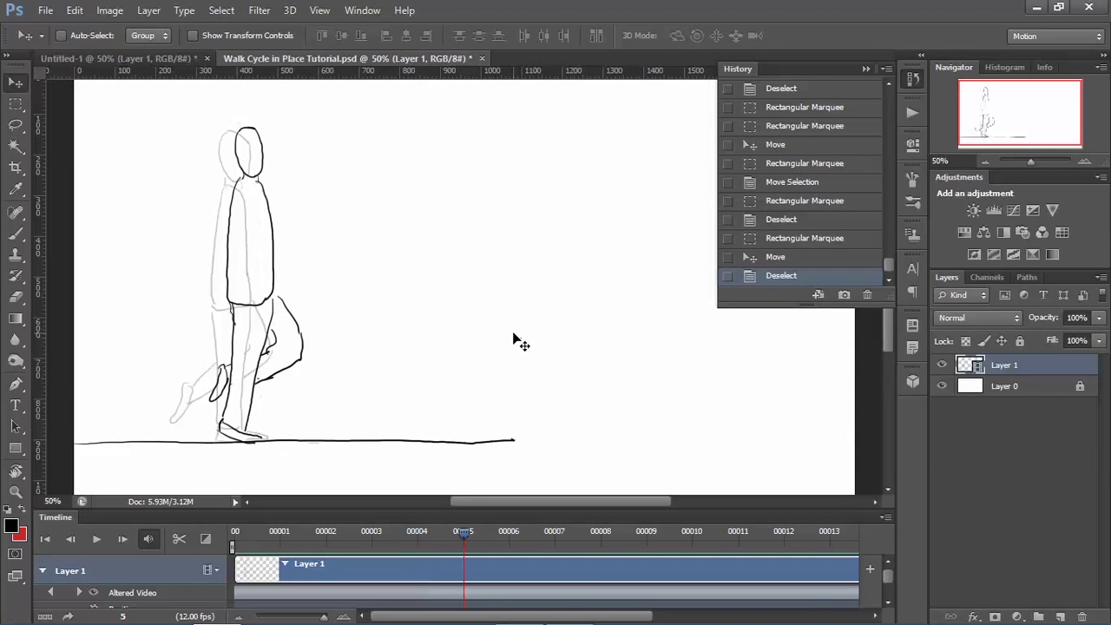
key(Right)
click(16, 104)
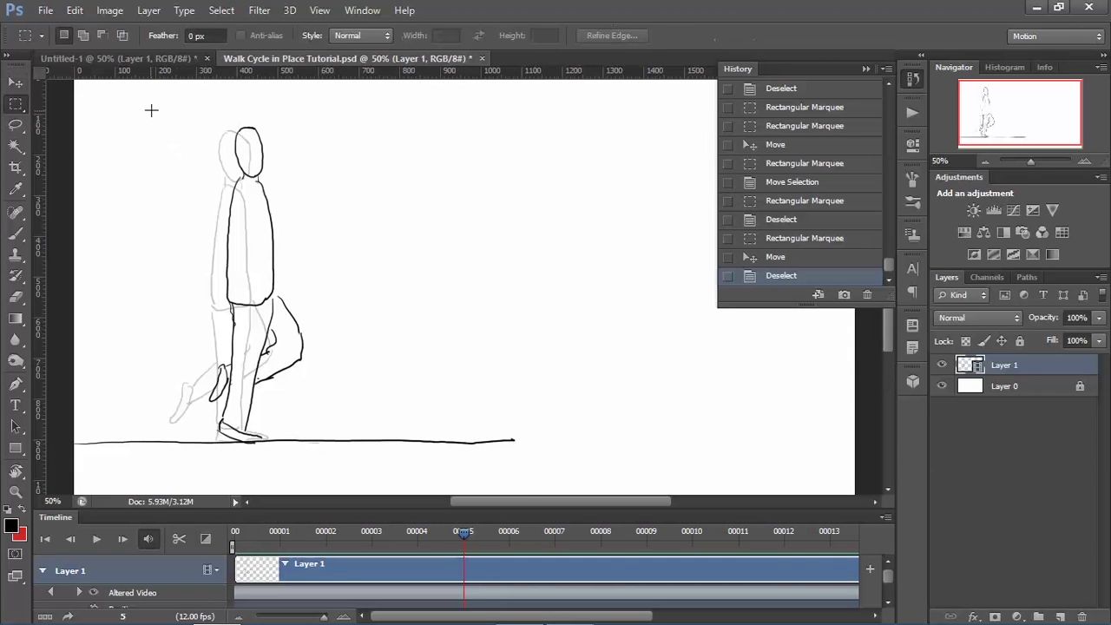
mouse_move(154, 109)
mouse_down()
mouse_move(332, 376)
mouse_move(318, 452)
mouse_up()
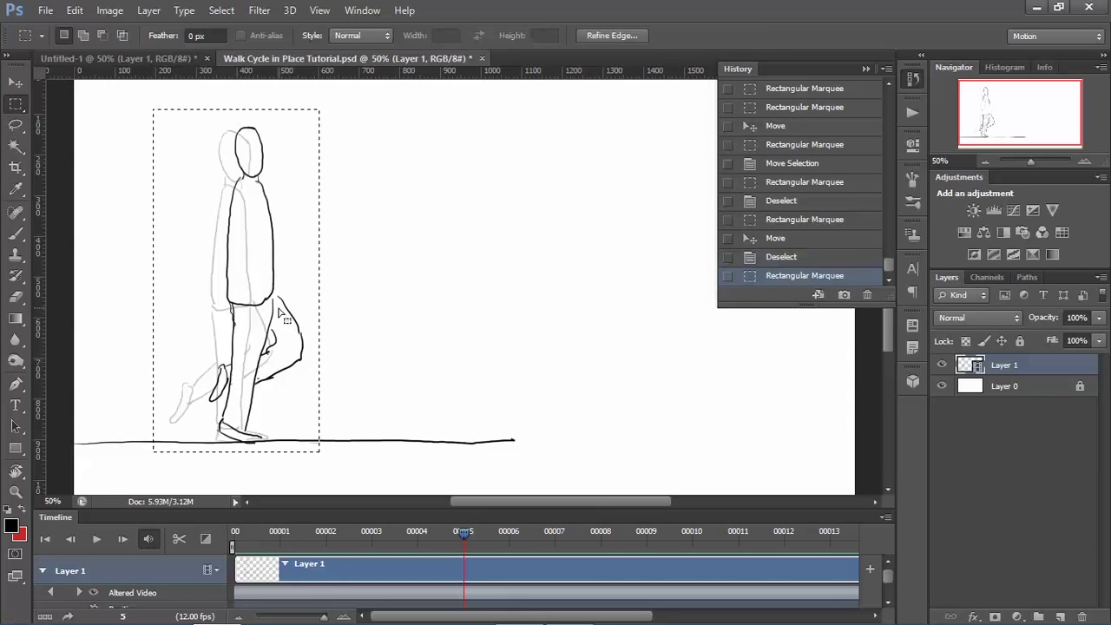
key(v)
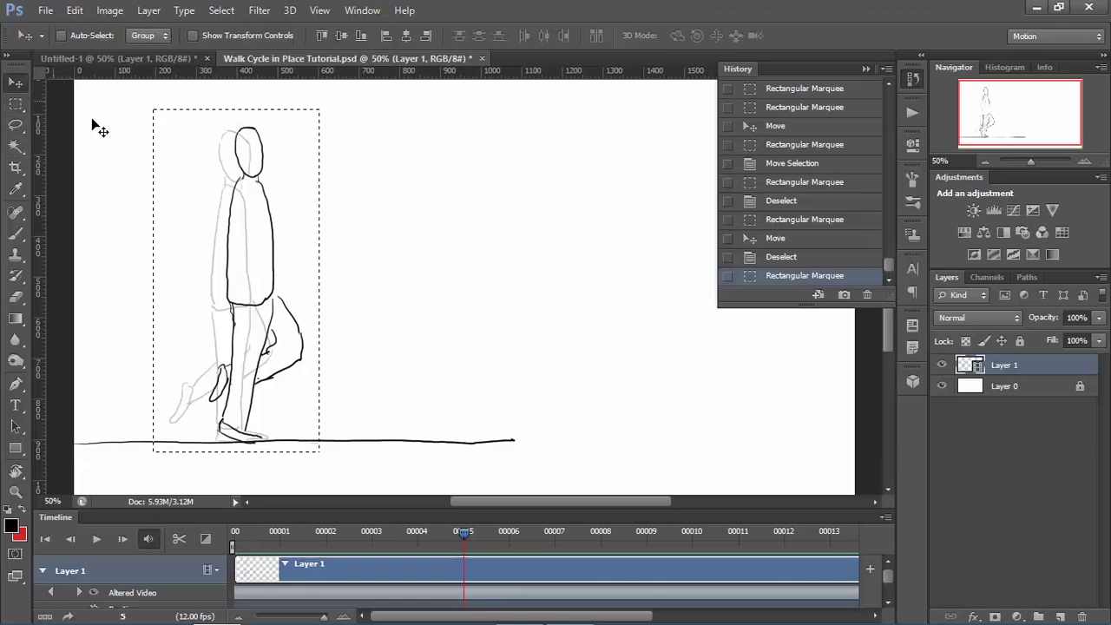
drag(222, 282, 216, 281)
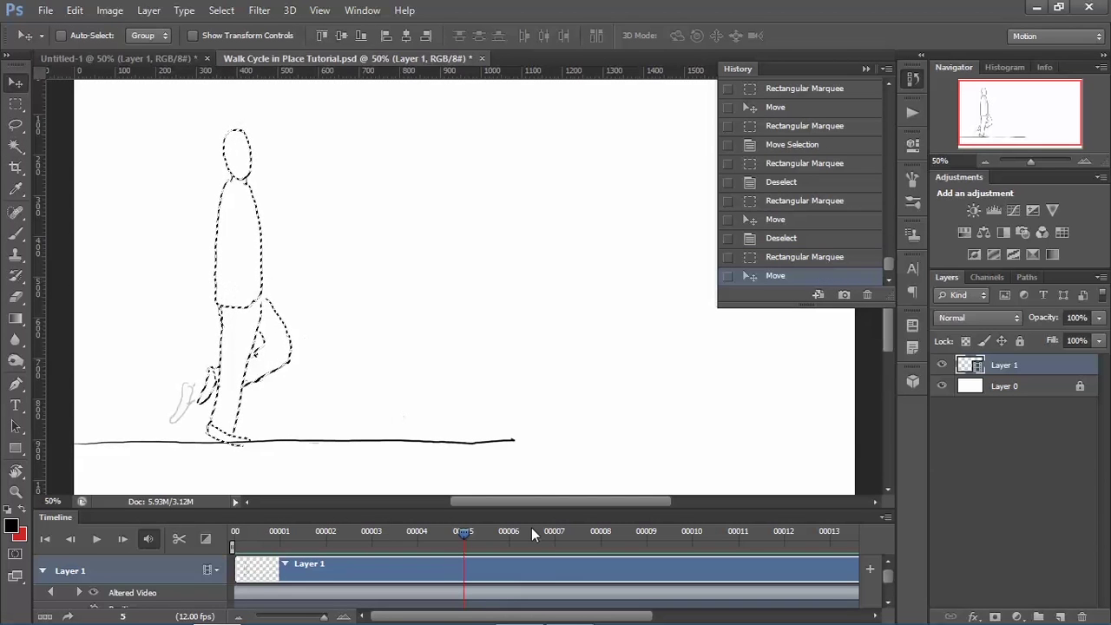
Step: Move the frame 6 figure left onto the ghost pose
drag(460, 532, 505, 535)
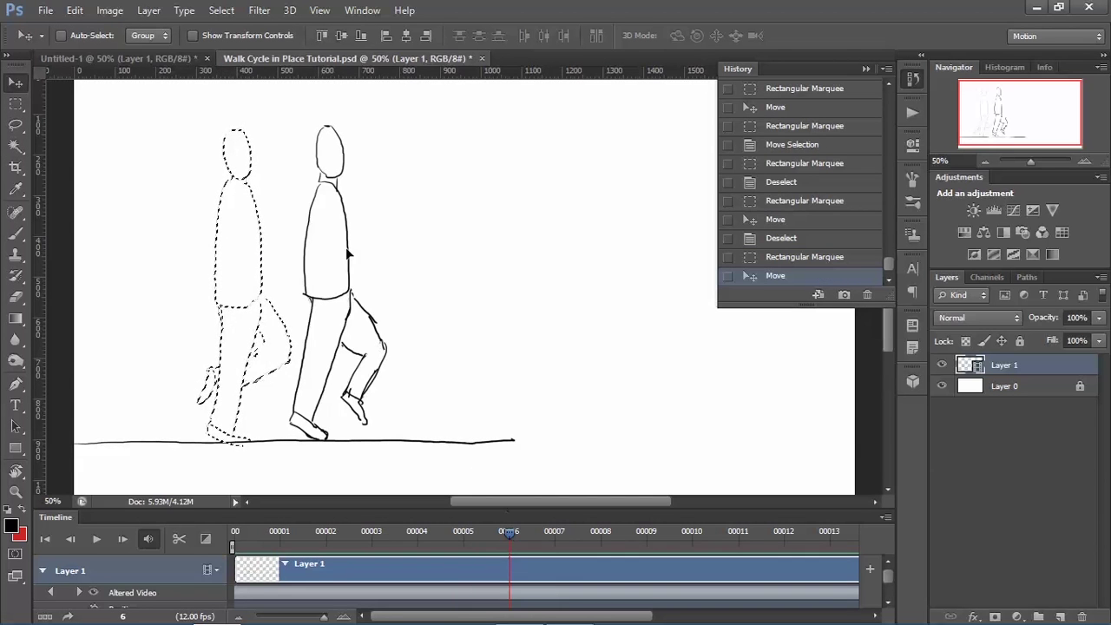
click(15, 105)
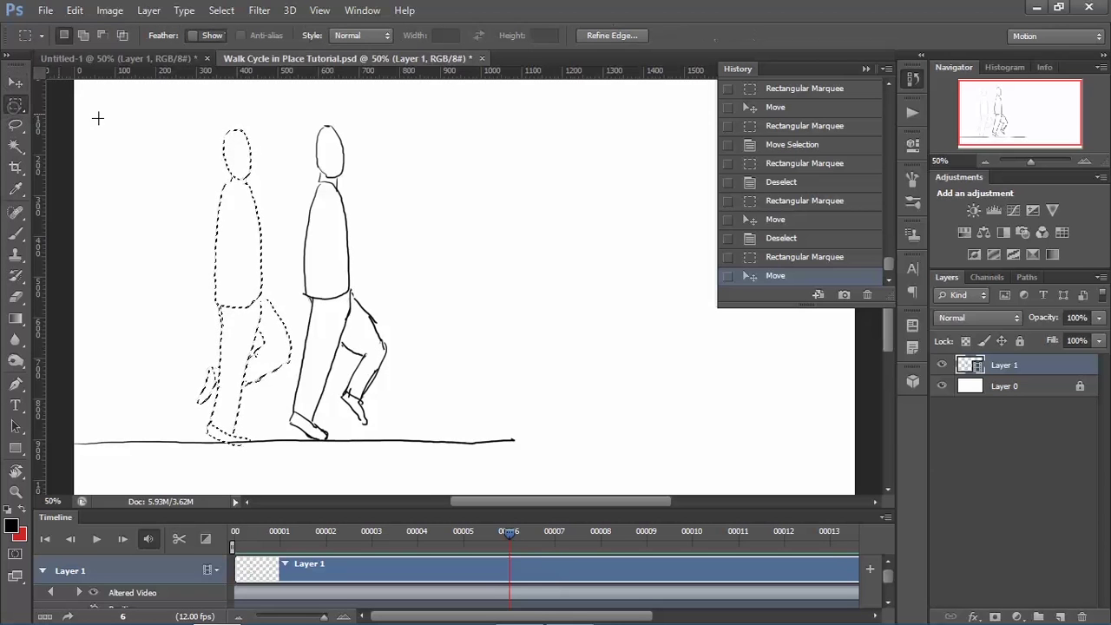
drag(260, 99, 449, 456)
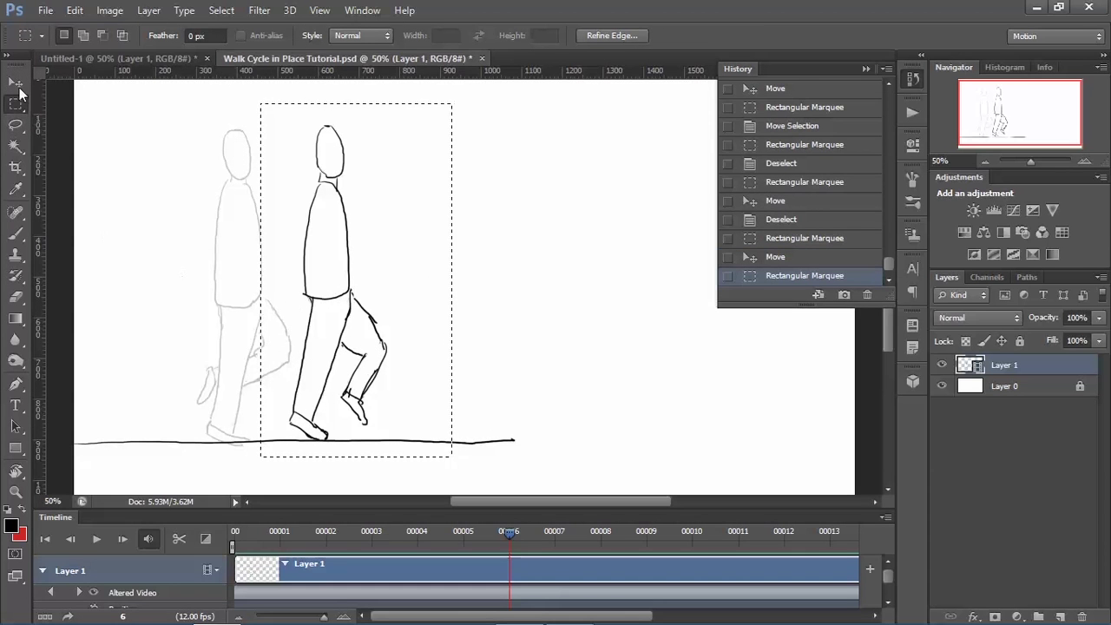
click(17, 84)
drag(306, 279, 212, 282)
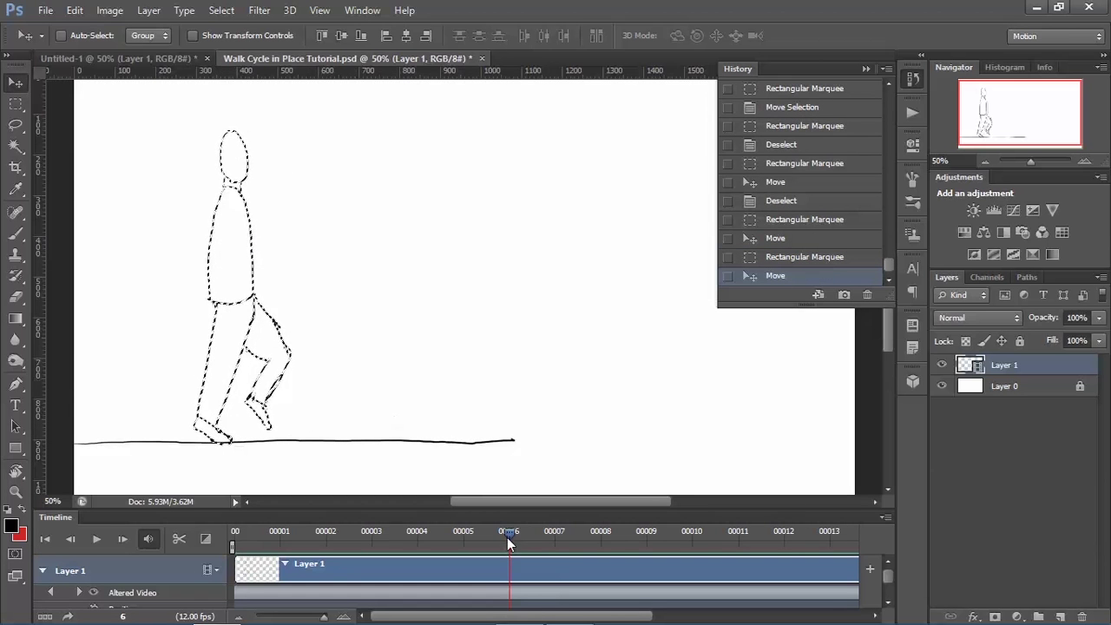
Step: Move the frame 7 figure about 123 px left onto the previous pose
drag(509, 533, 559, 528)
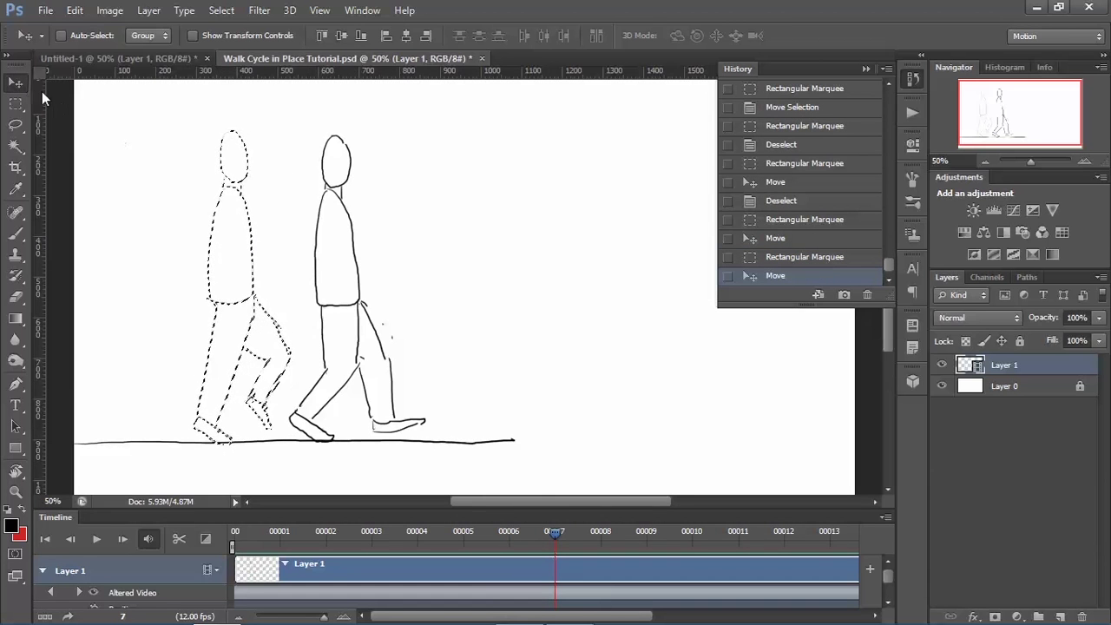
click(15, 103)
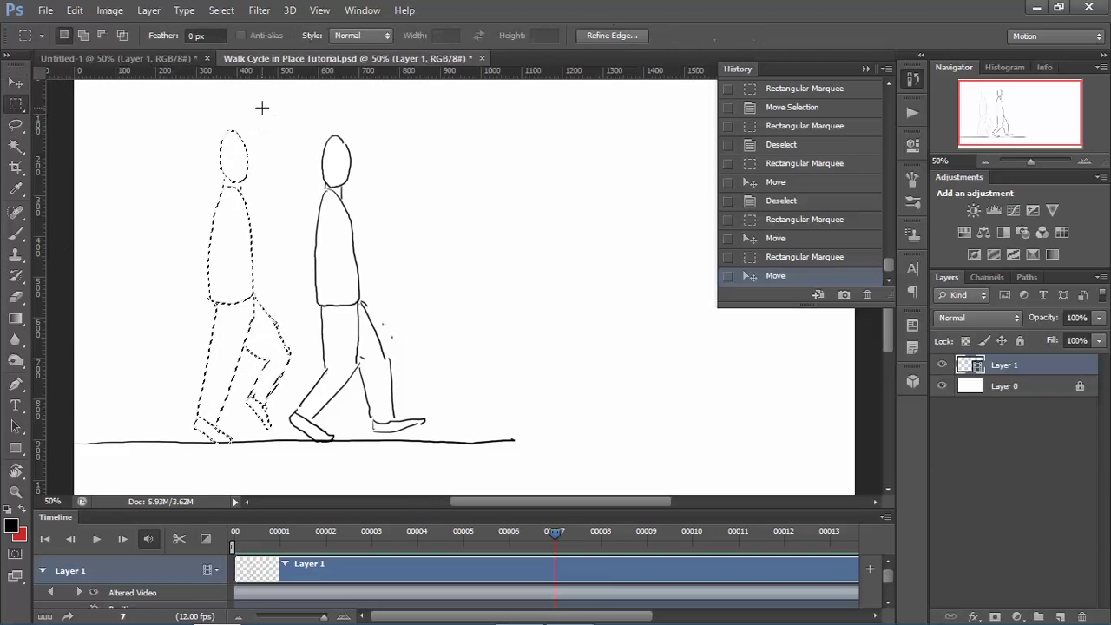
drag(244, 104, 453, 451)
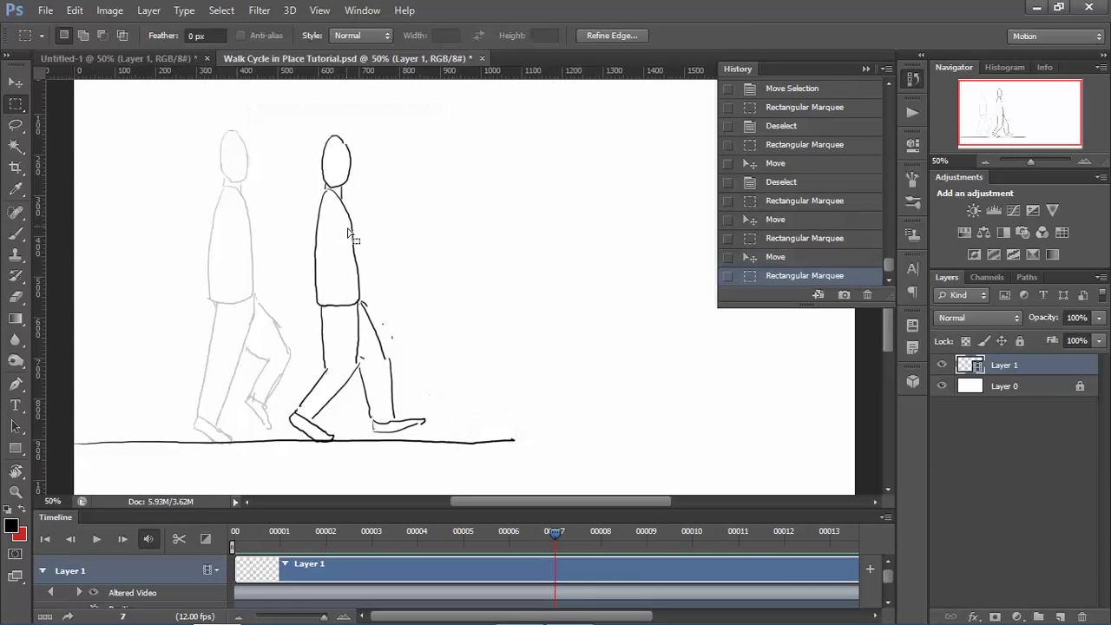
drag(298, 236, 399, 268)
click(19, 87)
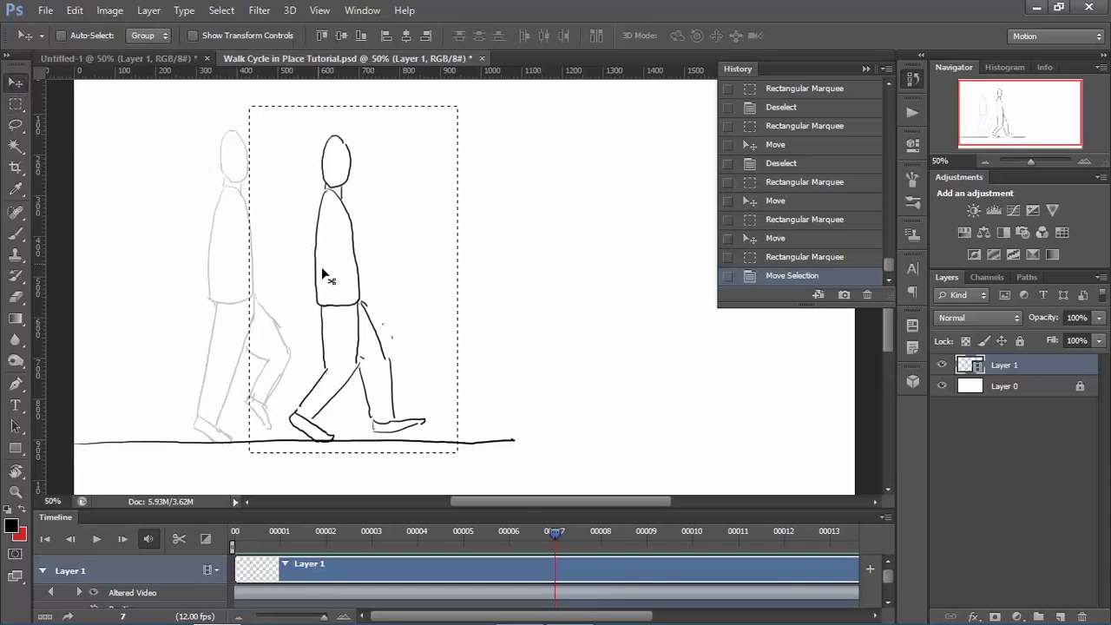
drag(316, 278, 206, 280)
Step: Deselect and play back the walk cycle to check it, then stop playback
key(Right)
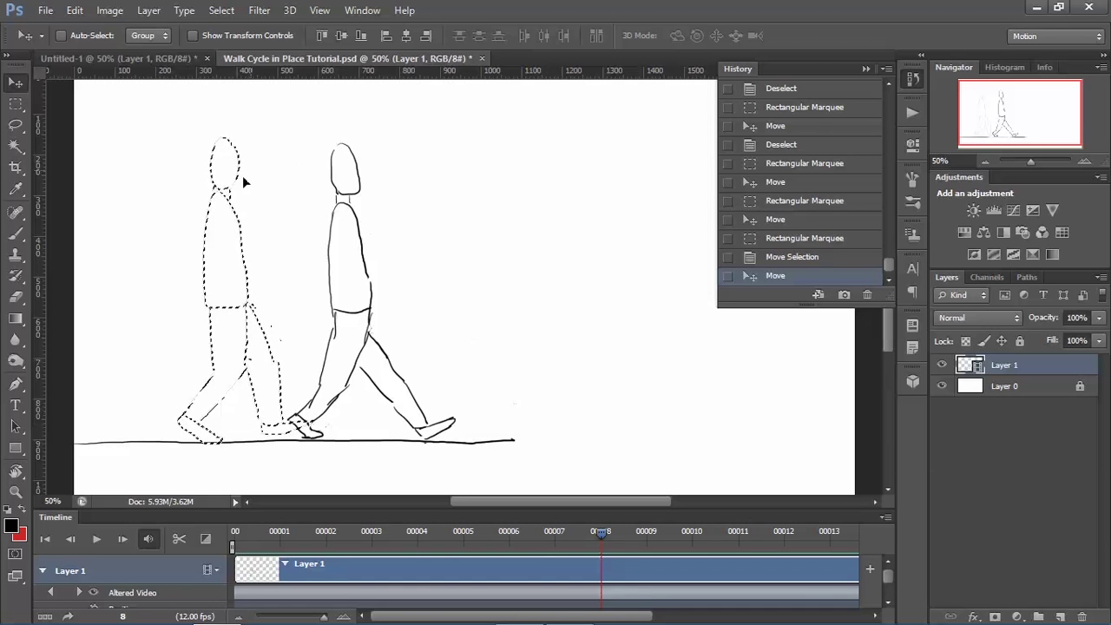
key(ctrl+d)
key(space)
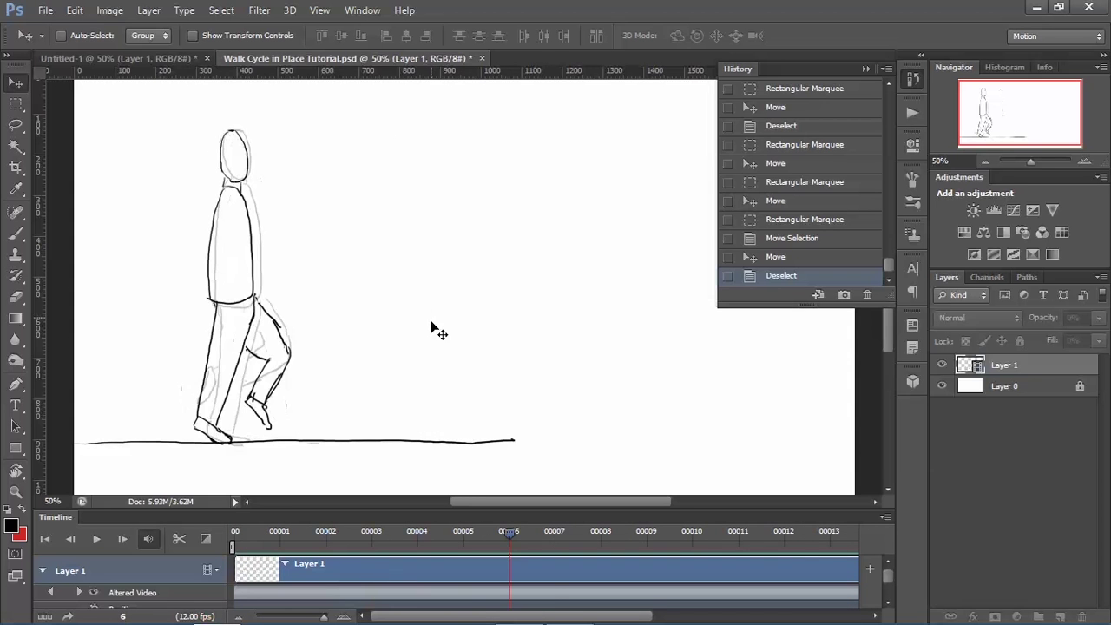
key(space)
key(Right)
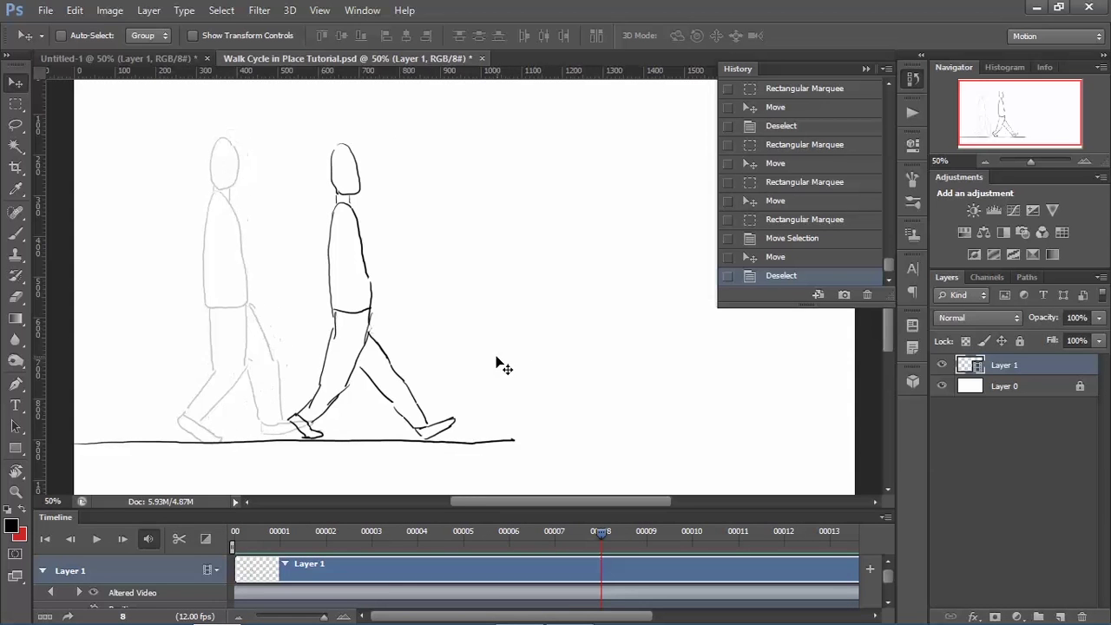
Step: Shift frame 8's front figure left onto the faded previous pose
click(15, 104)
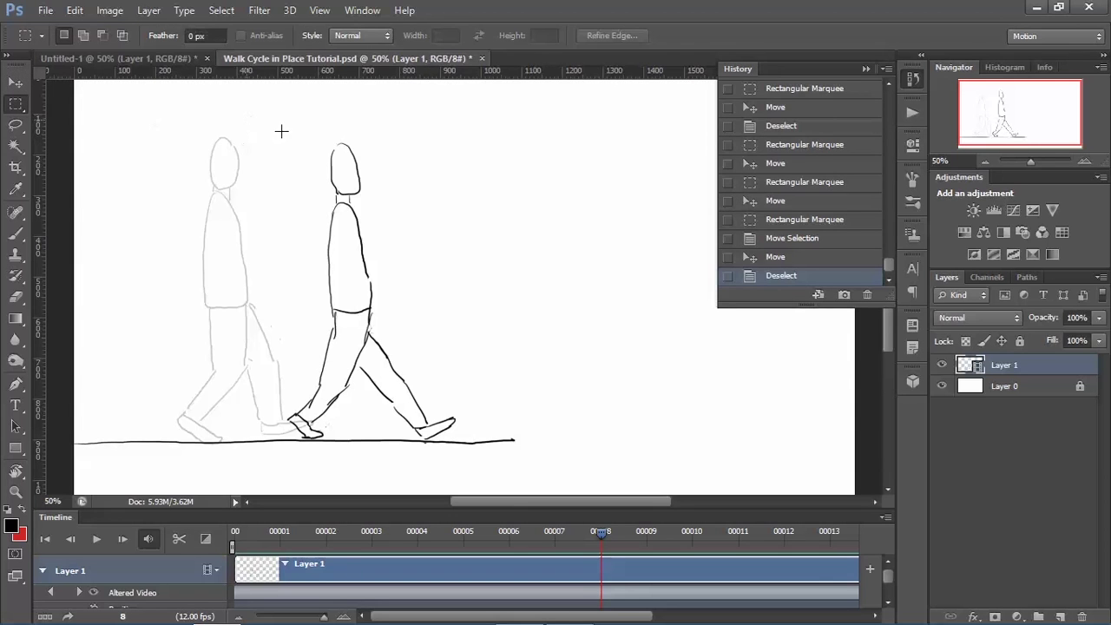
drag(248, 120, 466, 450)
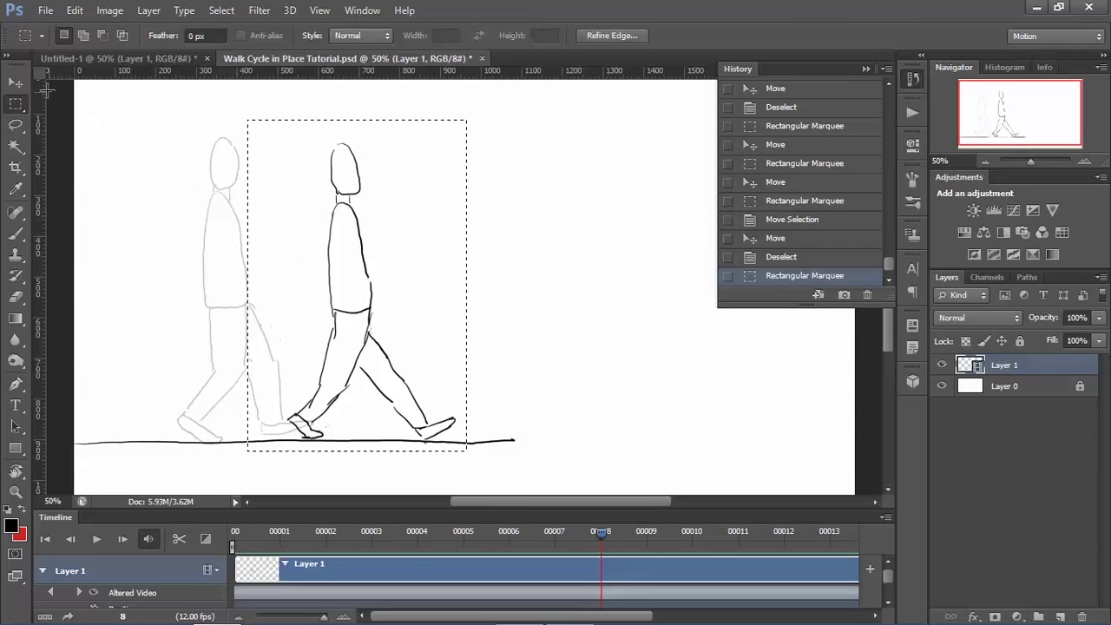
click(16, 84)
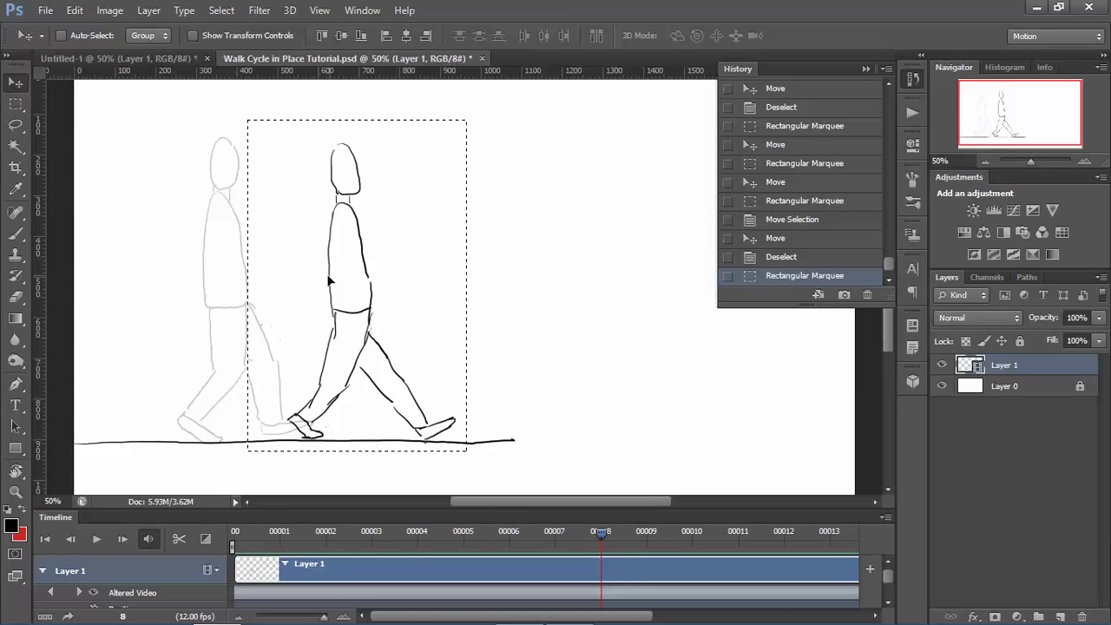
drag(329, 281, 211, 283)
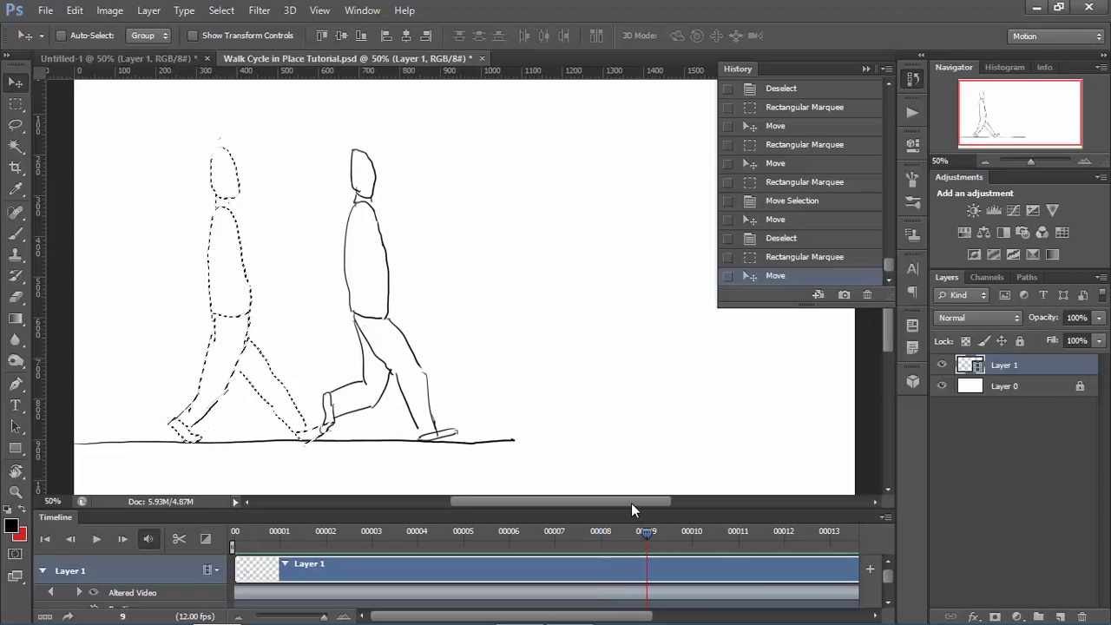
Step: Shift the figures in frames 9 and 10 left onto the faded poses
click(15, 104)
drag(258, 124, 491, 446)
click(15, 83)
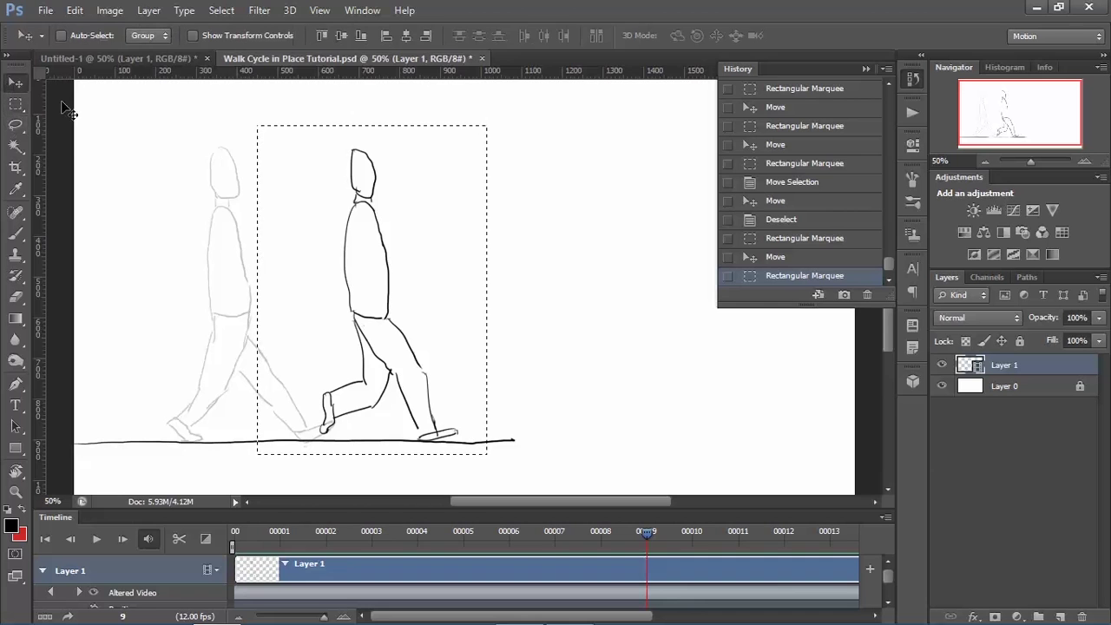
drag(350, 280, 189, 277)
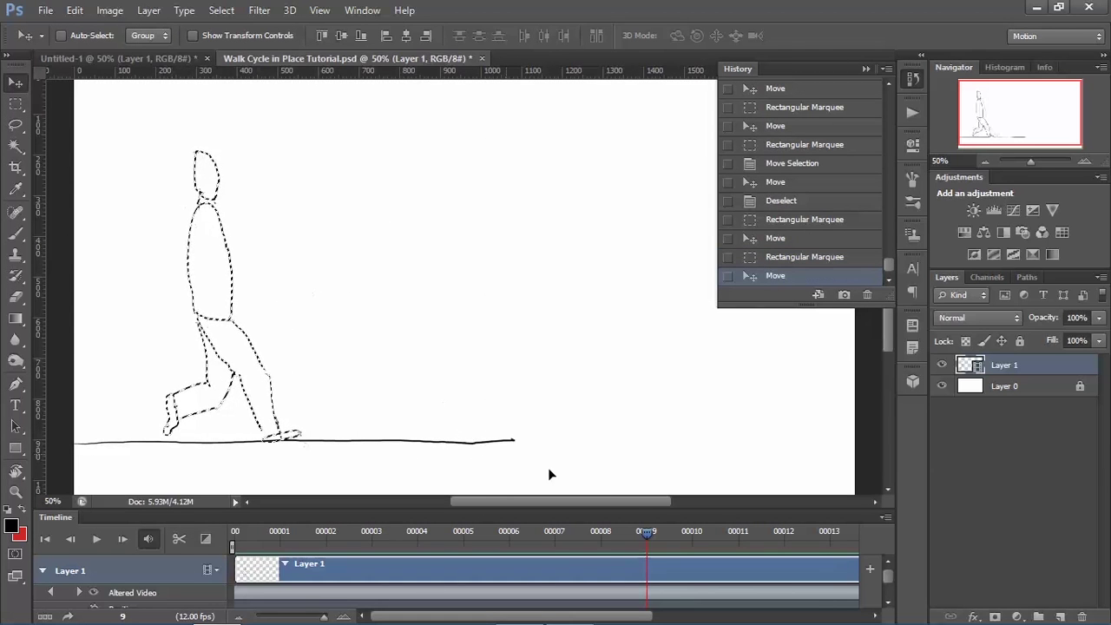
drag(646, 535, 685, 540)
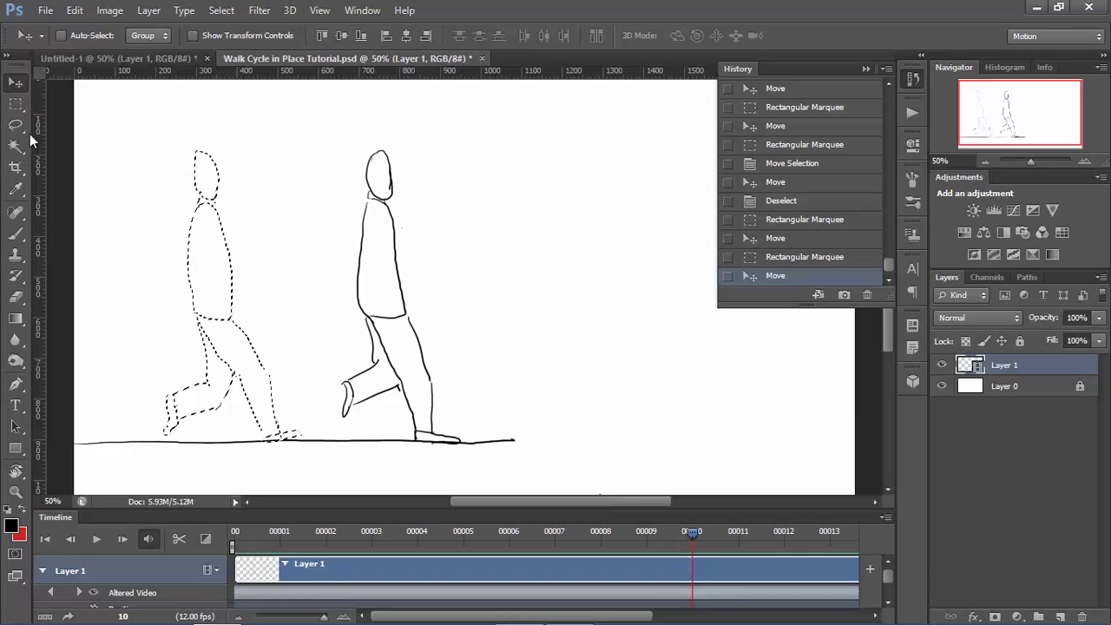
key(m)
drag(273, 117, 496, 454)
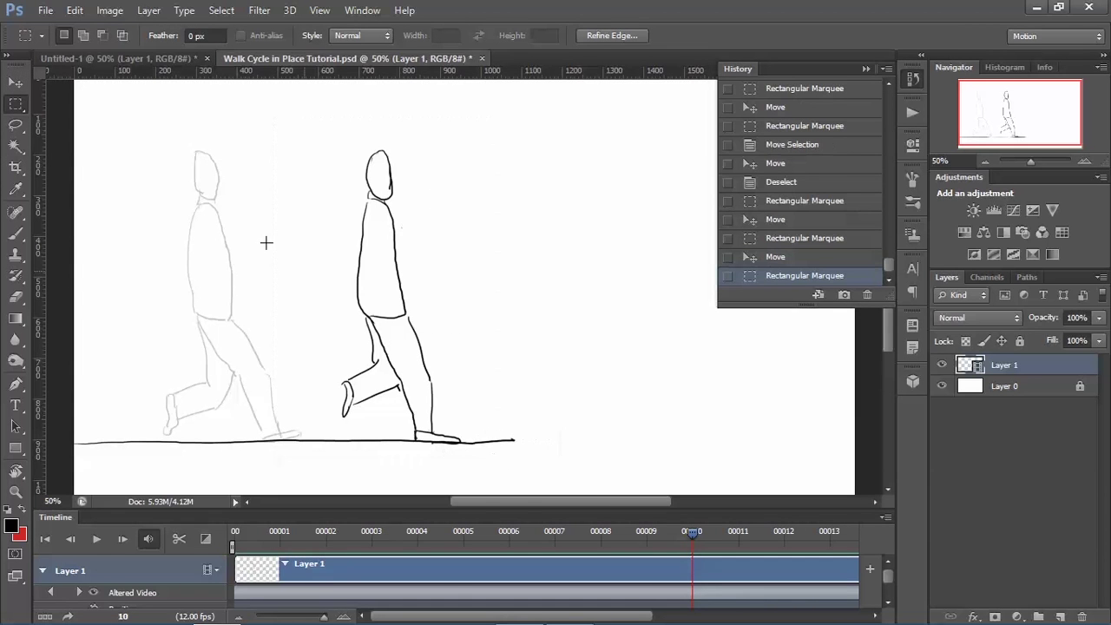
key(v)
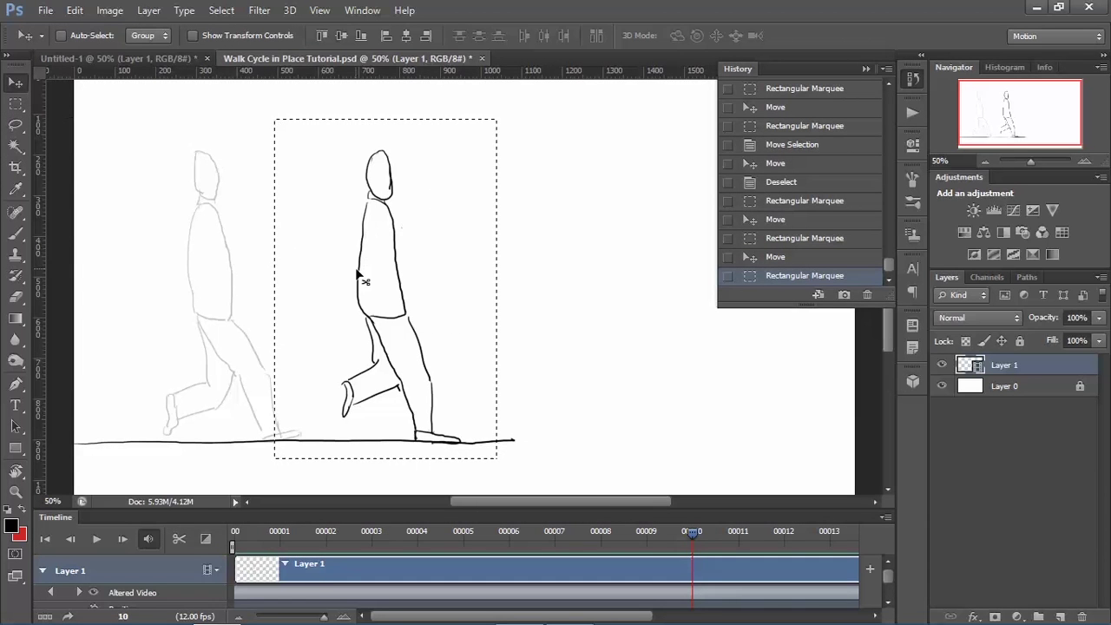
drag(366, 266, 174, 273)
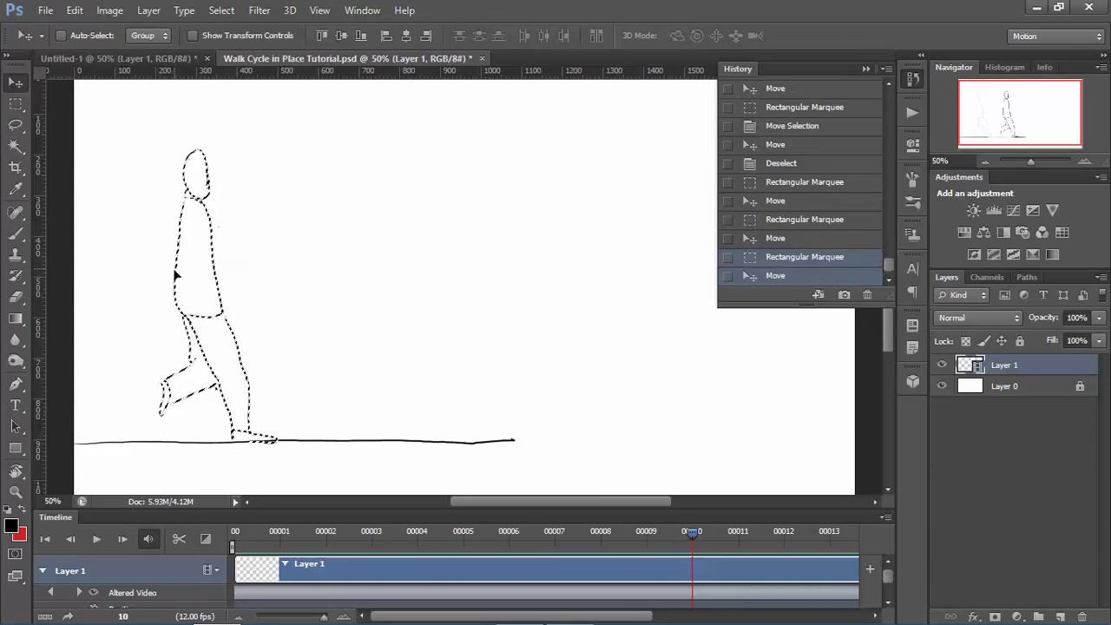
Step: Shift the frame 11 figure (about 486 px) and frame 12 figure left onto the faded poses
click(734, 535)
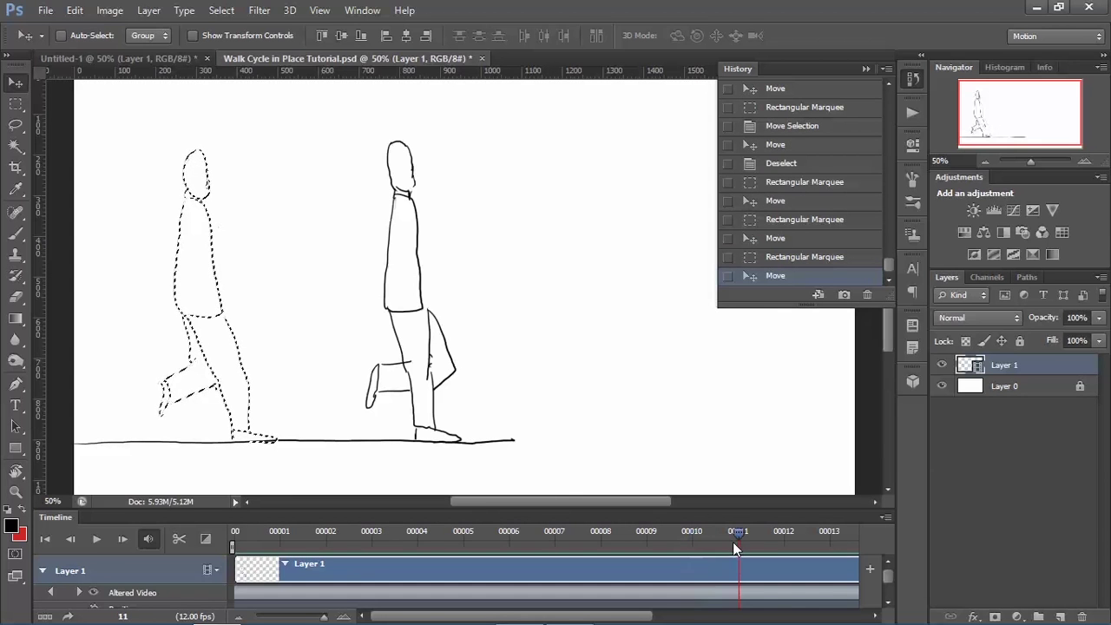
key(m)
drag(287, 119, 513, 461)
key(v)
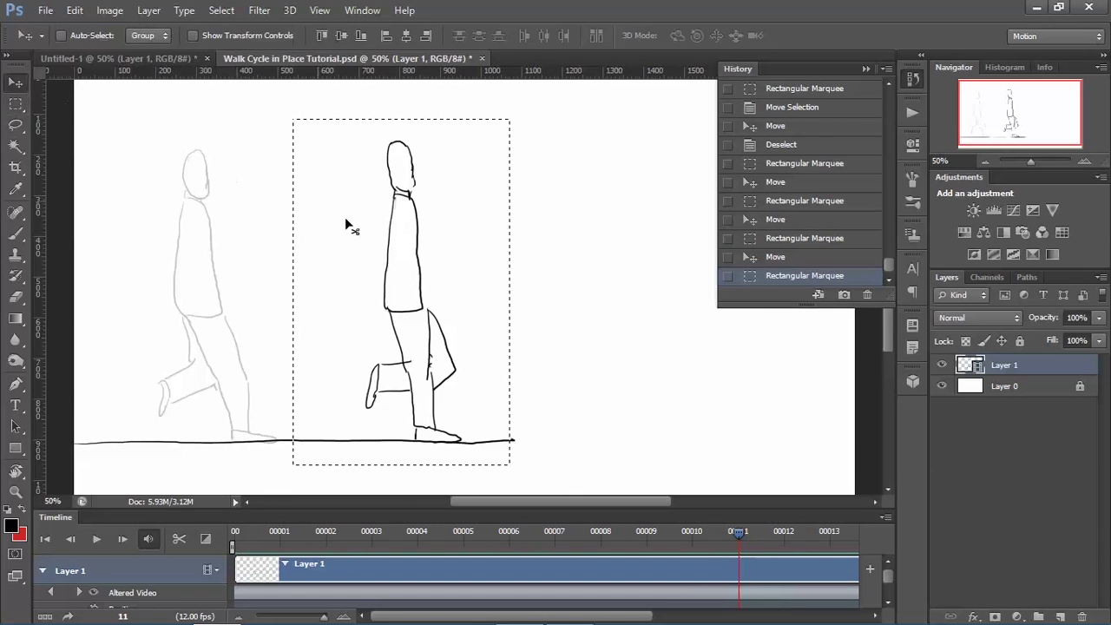
drag(402, 254, 183, 256)
drag(745, 532, 784, 544)
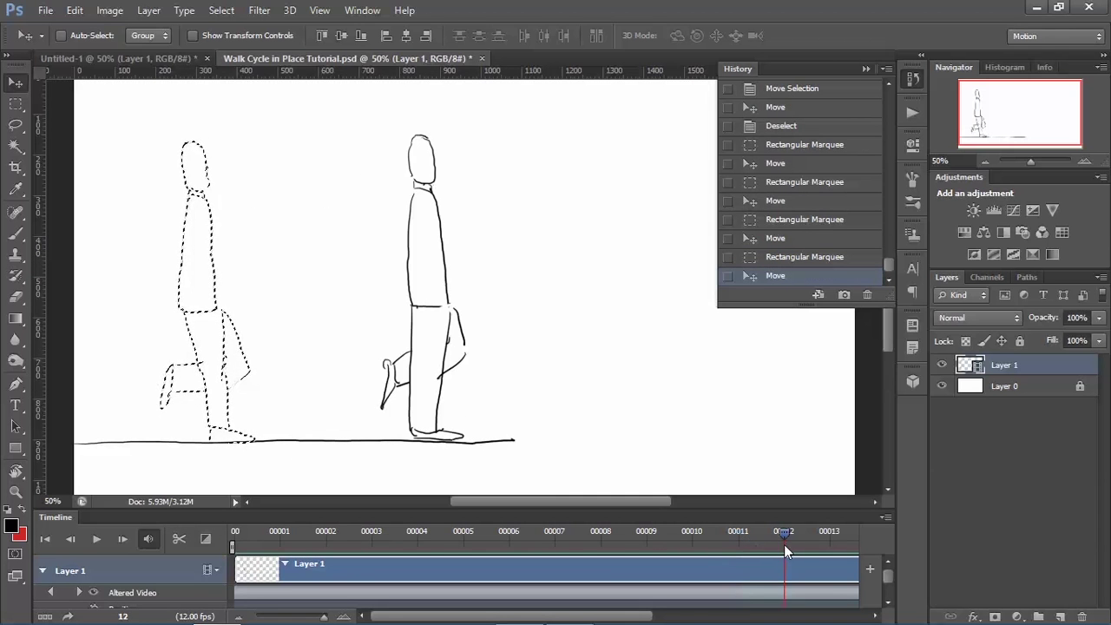
key(m)
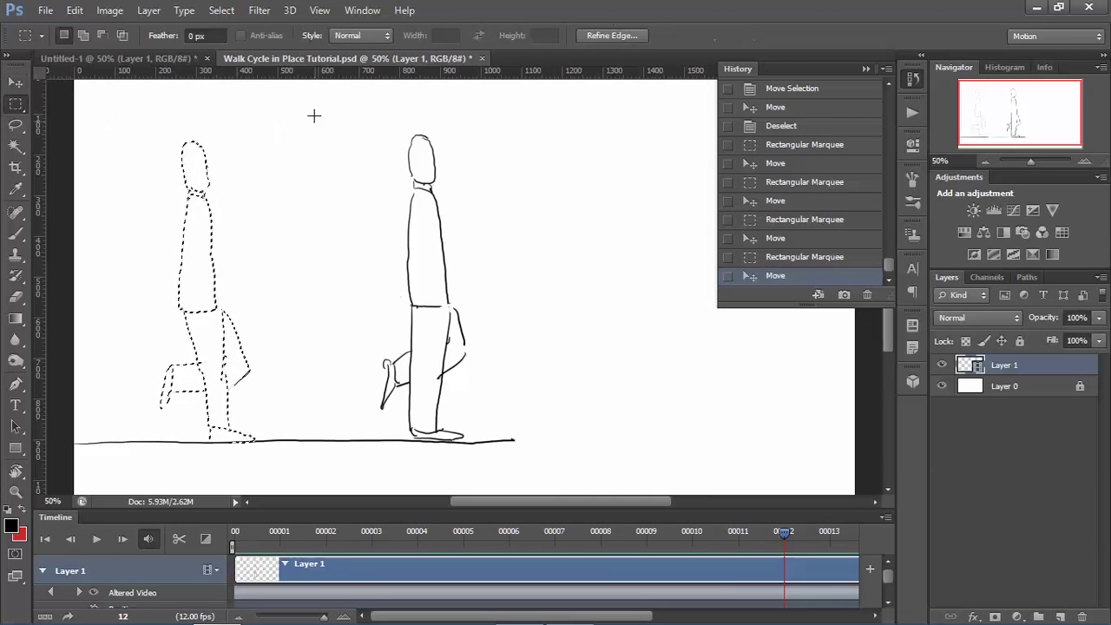
drag(335, 102, 510, 473)
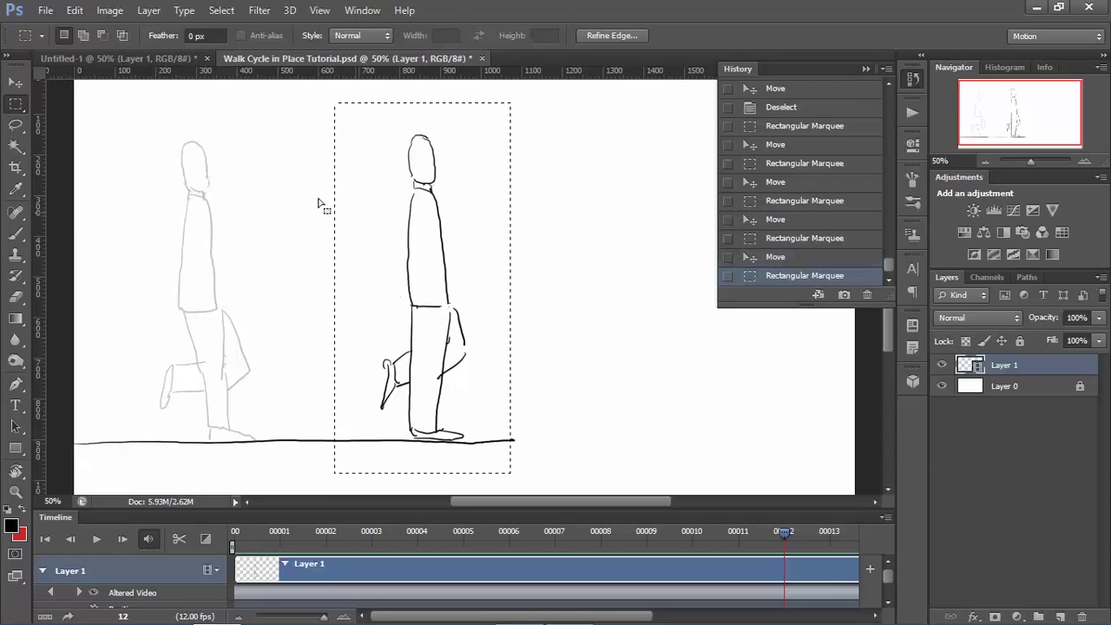
key(v)
drag(397, 228, 196, 241)
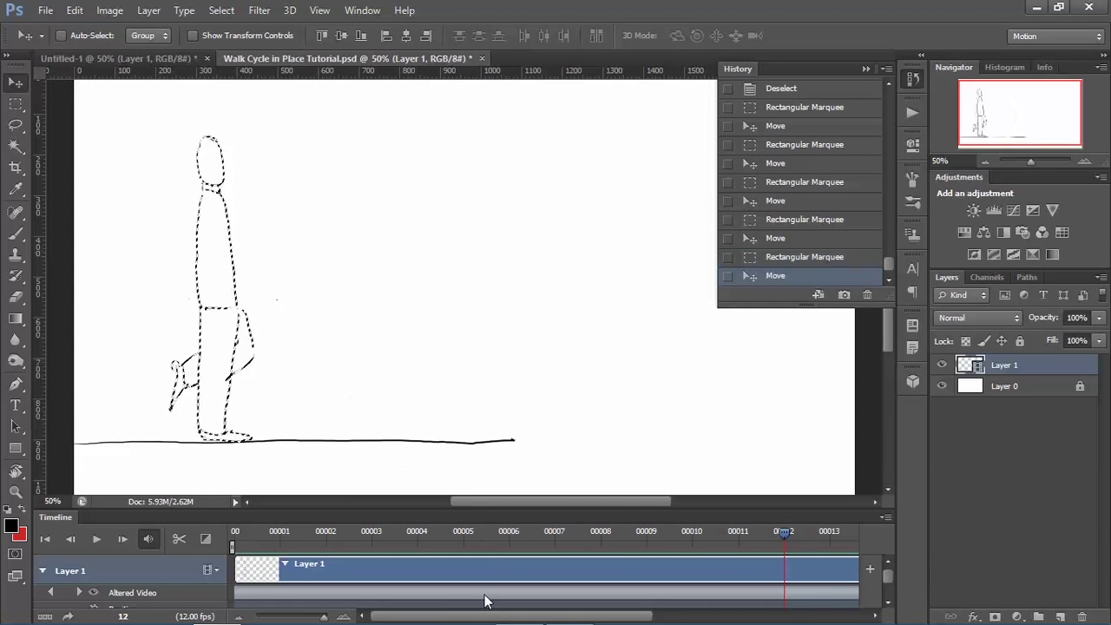
drag(479, 618, 630, 605)
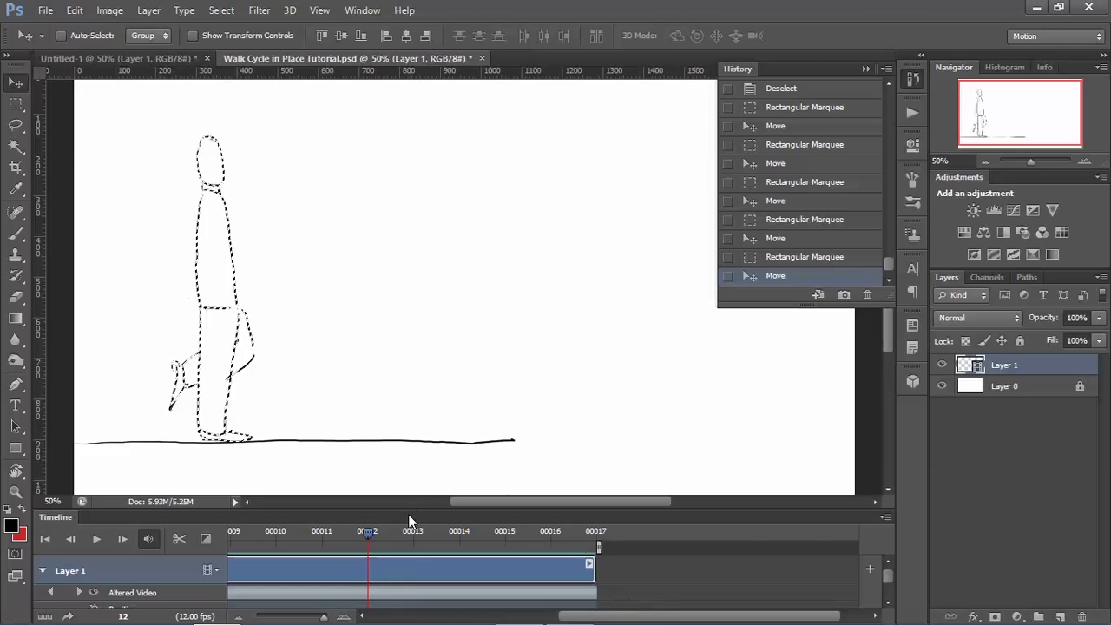
Step: Shift the frame 13 figure and frame 14 figure (about 332 px) left onto the faded poses
click(17, 105)
drag(521, 372, 531, 455)
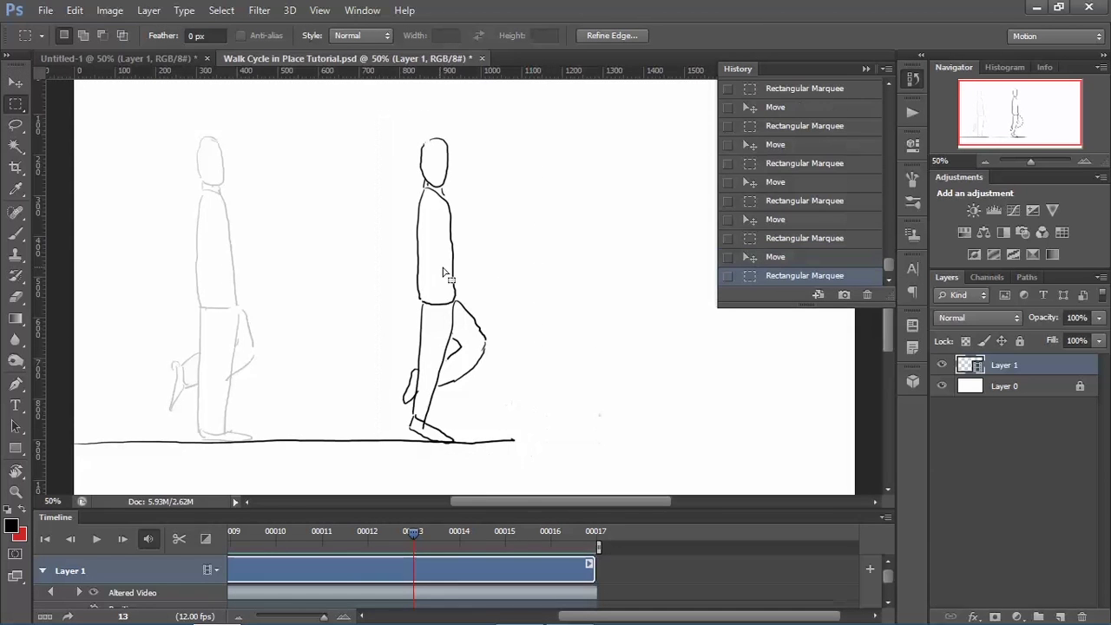
key(v)
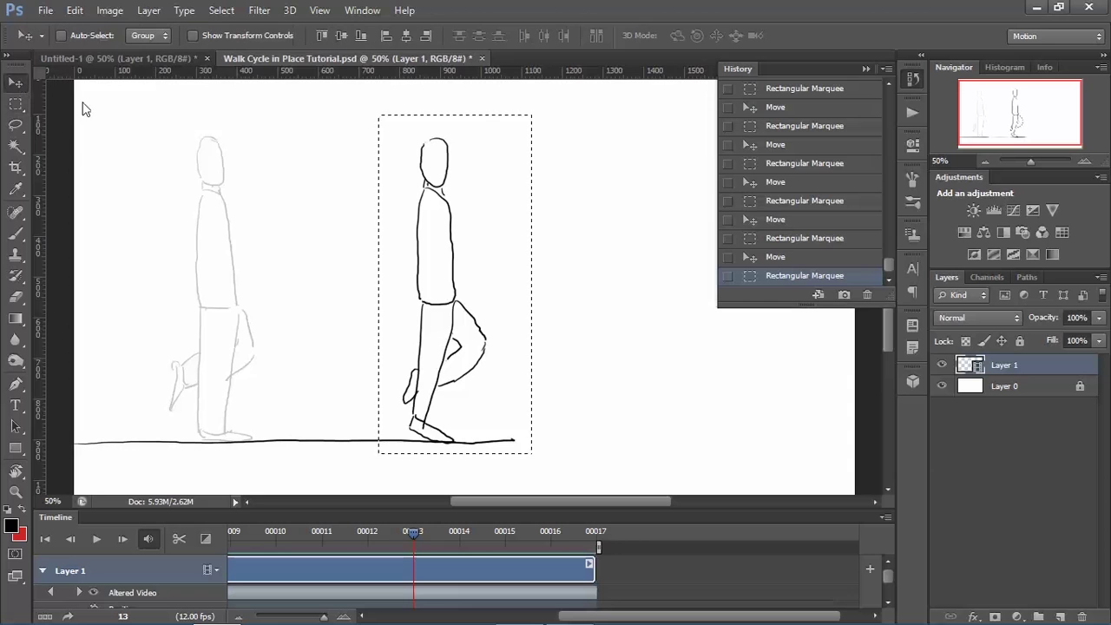
drag(419, 276, 205, 272)
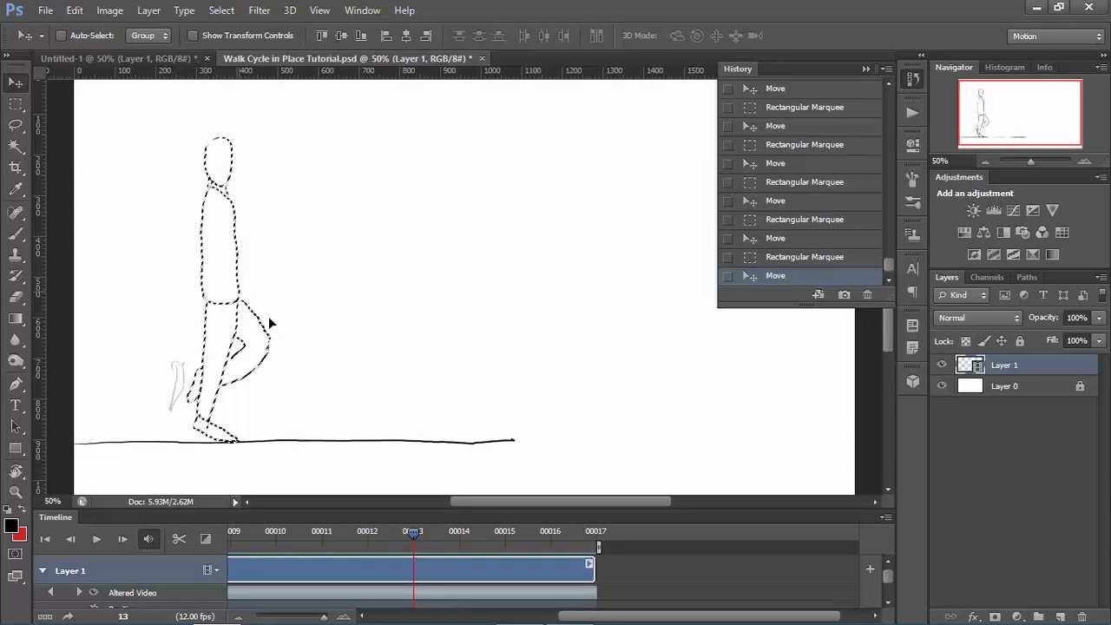
click(451, 532)
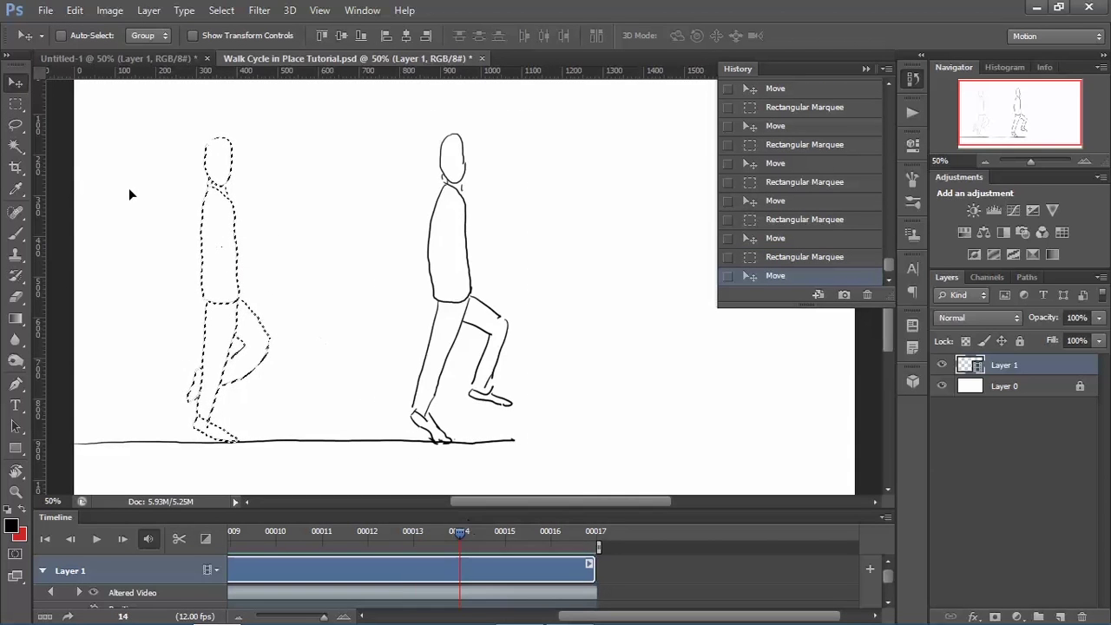
click(16, 104)
drag(406, 115, 529, 451)
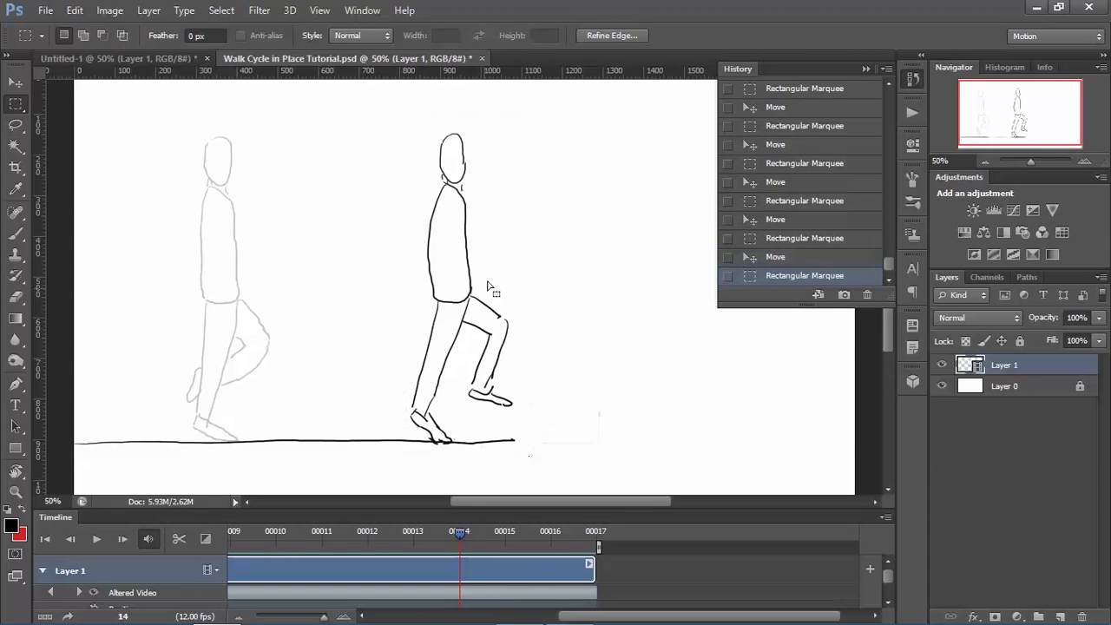
key(v)
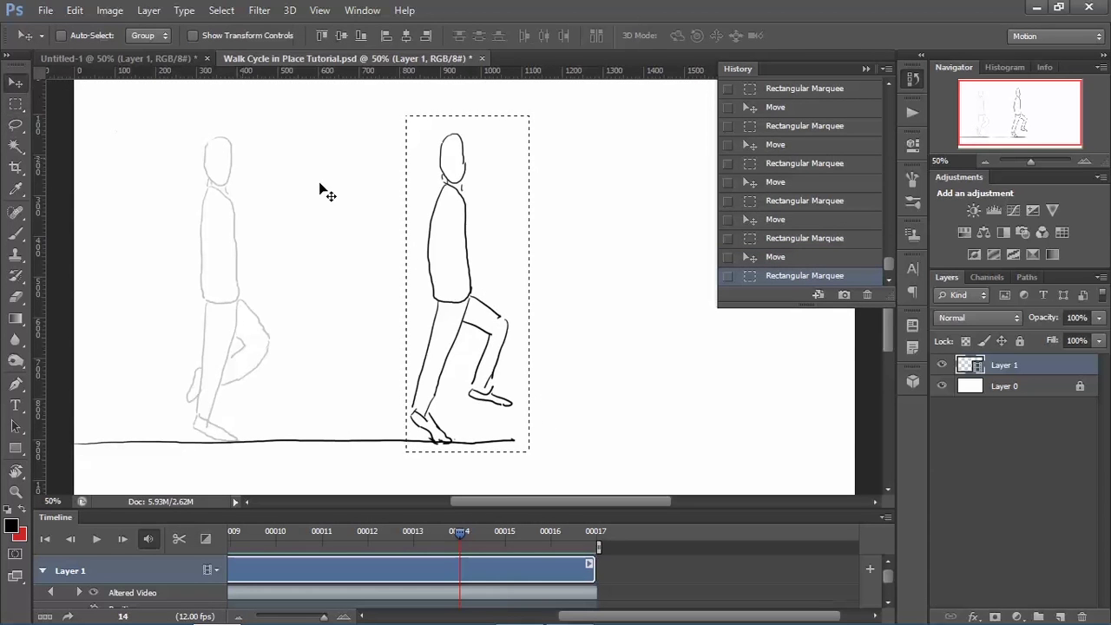
drag(469, 265, 249, 265)
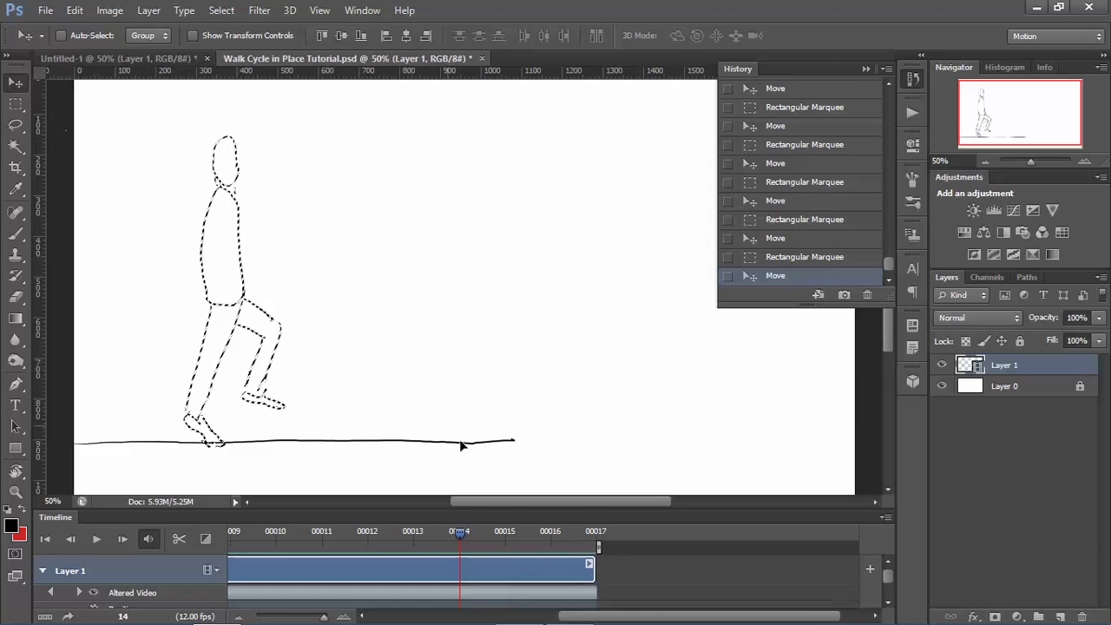
Step: Move the frame 15 figure about 604 px left, erase stray marks, and deselect
click(15, 103)
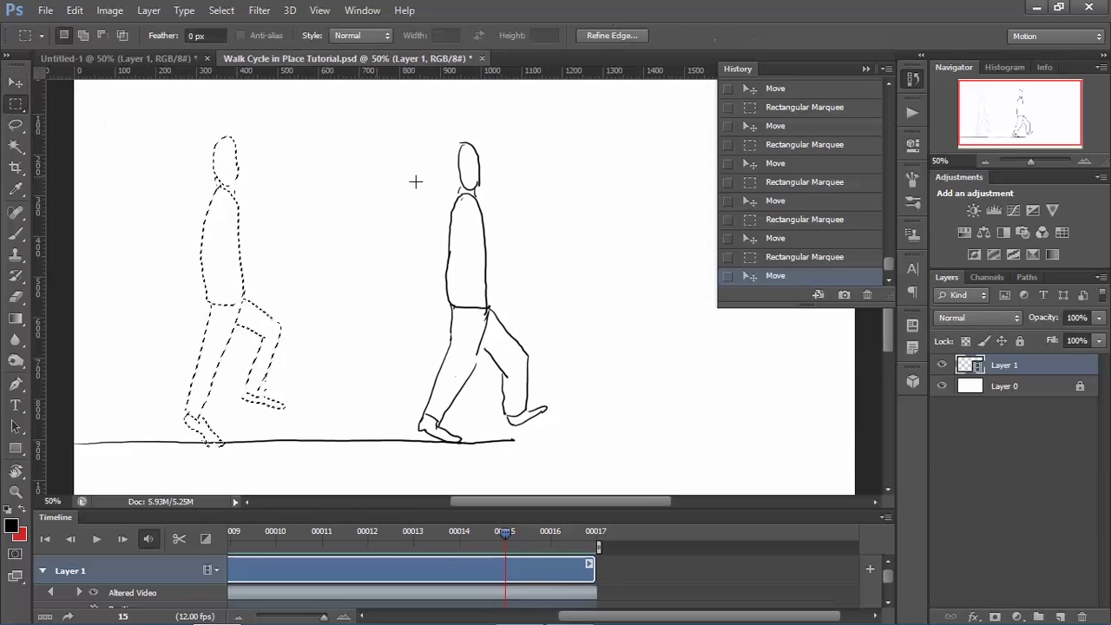
drag(425, 128, 567, 455)
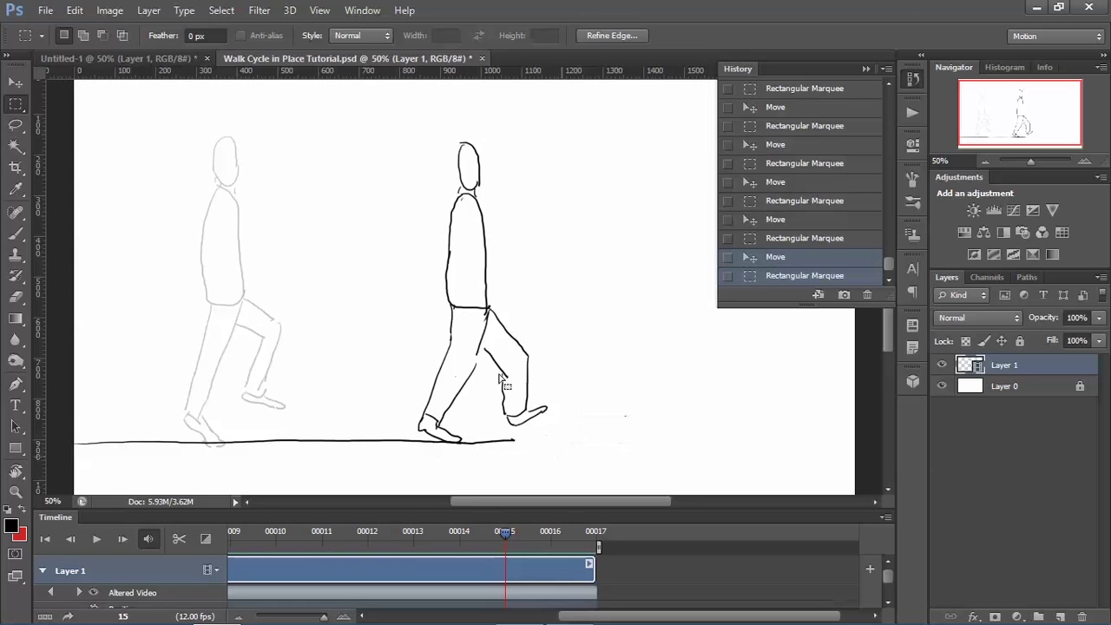
click(16, 83)
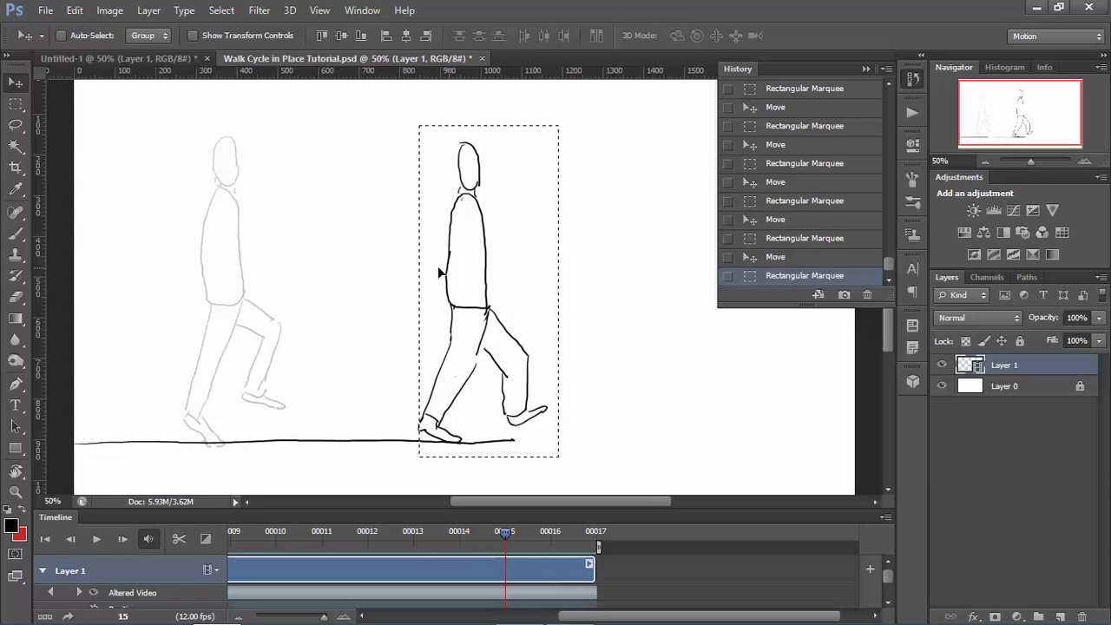
drag(440, 274, 198, 270)
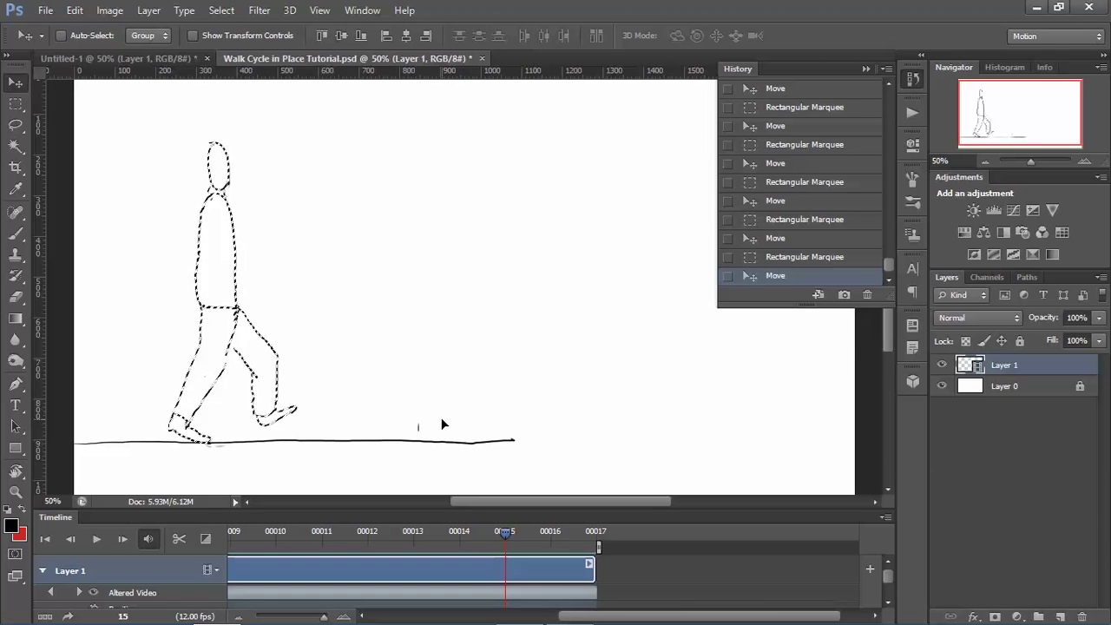
key(Right)
key(Left)
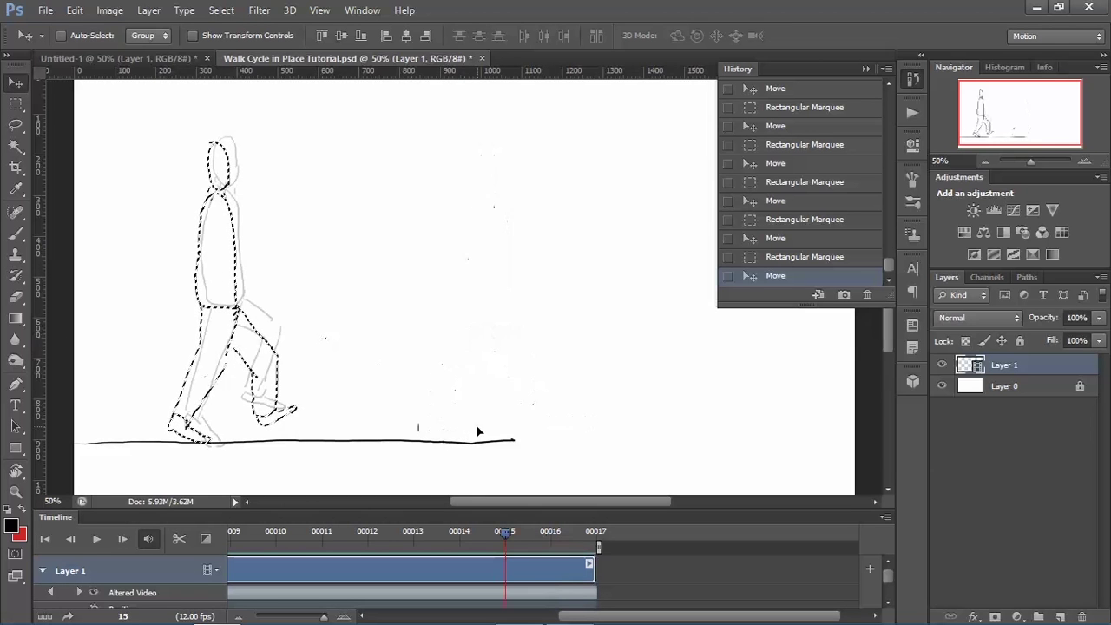
key(e)
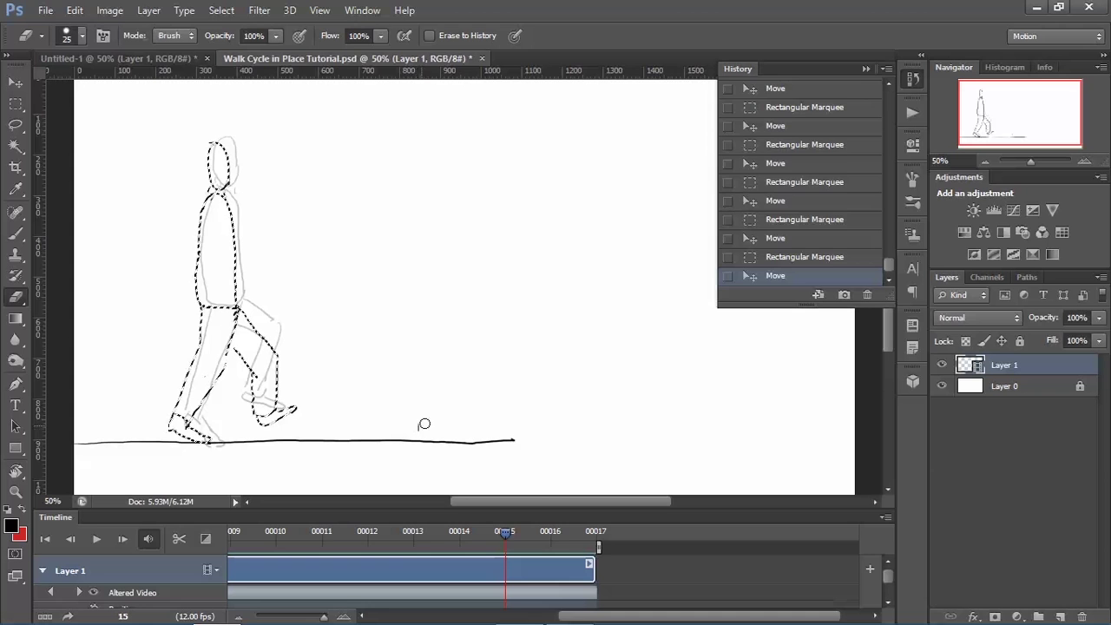
drag(423, 425, 439, 428)
key(ctrl+d)
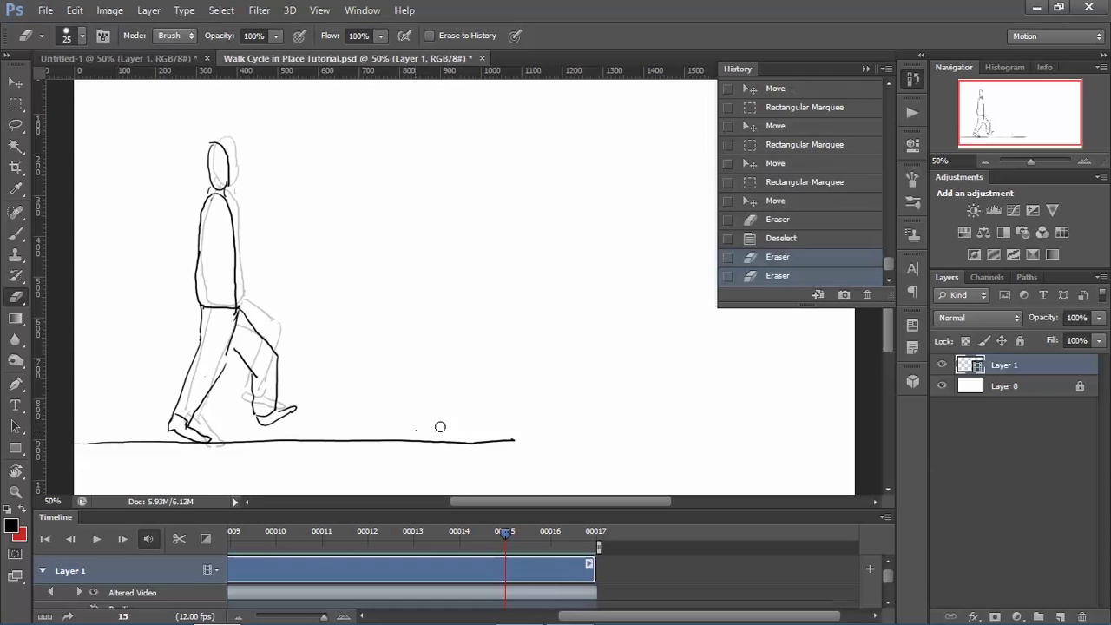
Step: Select the frame 16 figure, move it left onto the previous pose, and deselect
click(545, 533)
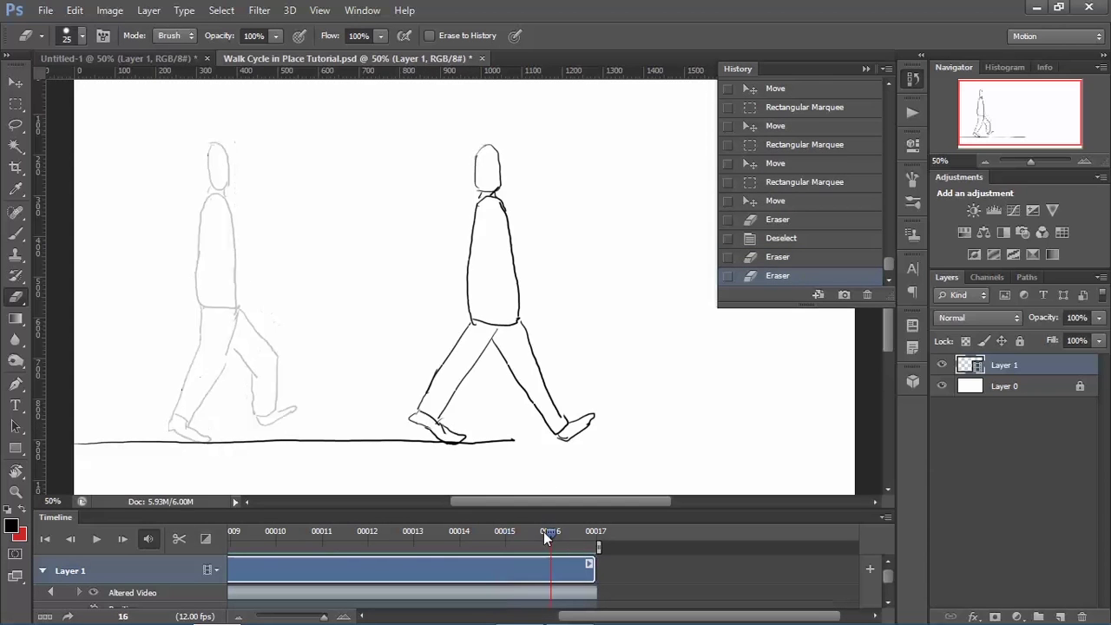
click(15, 104)
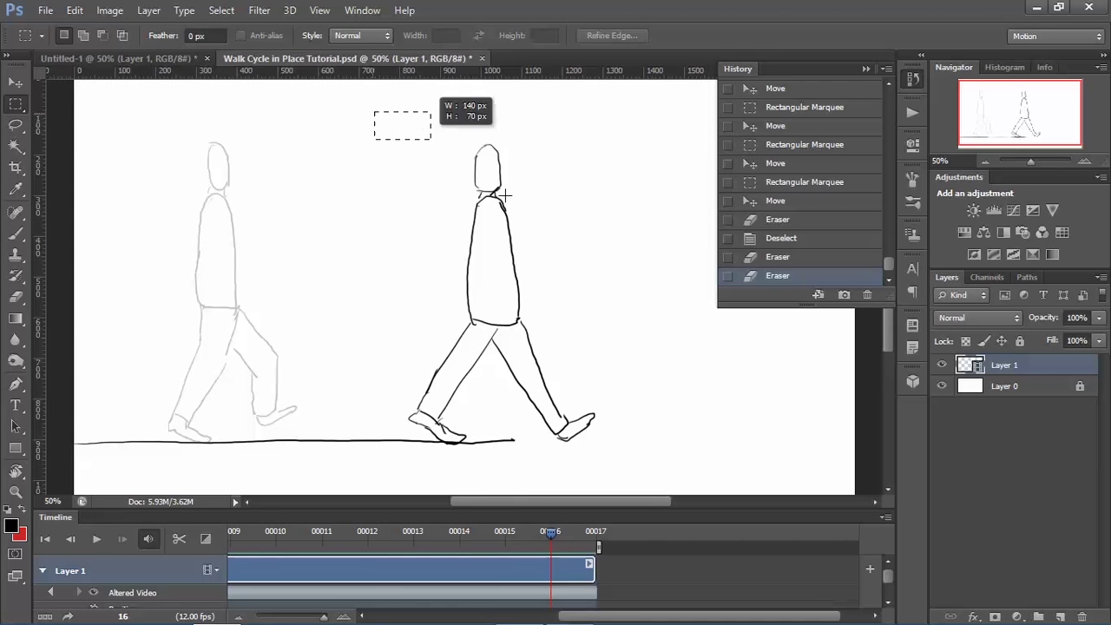
drag(504, 196, 640, 467)
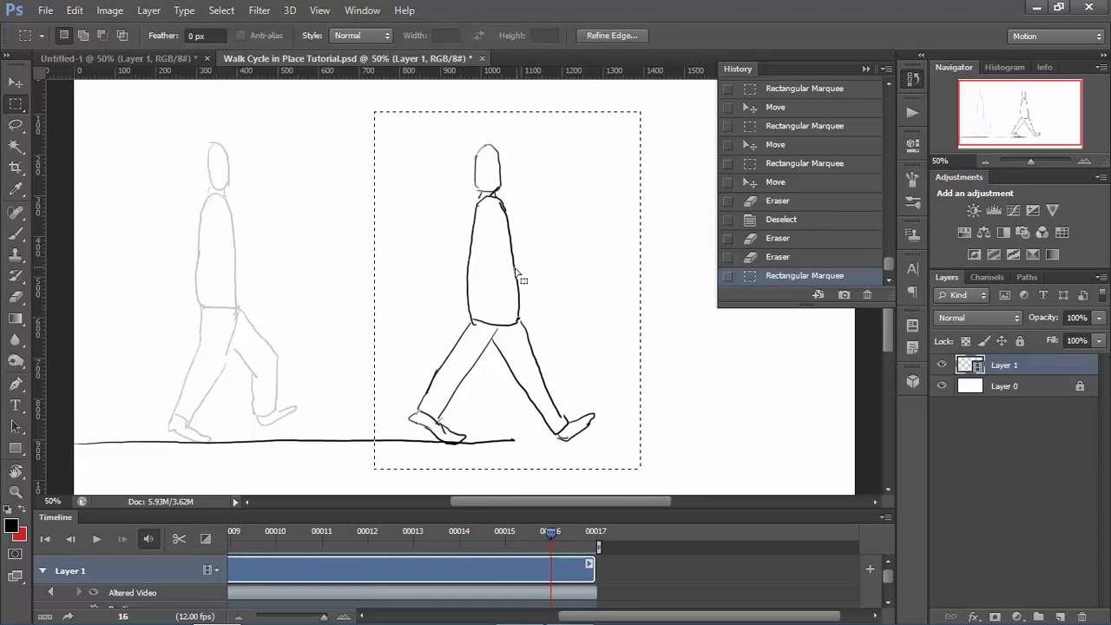
drag(521, 278, 240, 268)
click(14, 82)
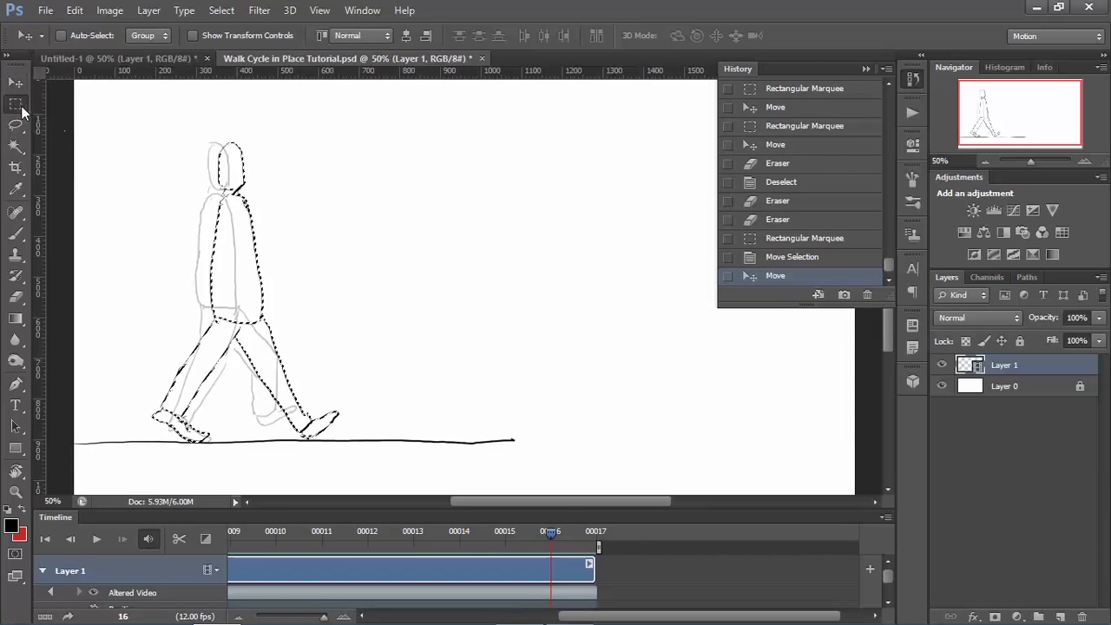
key(m)
click(124, 141)
click(27, 83)
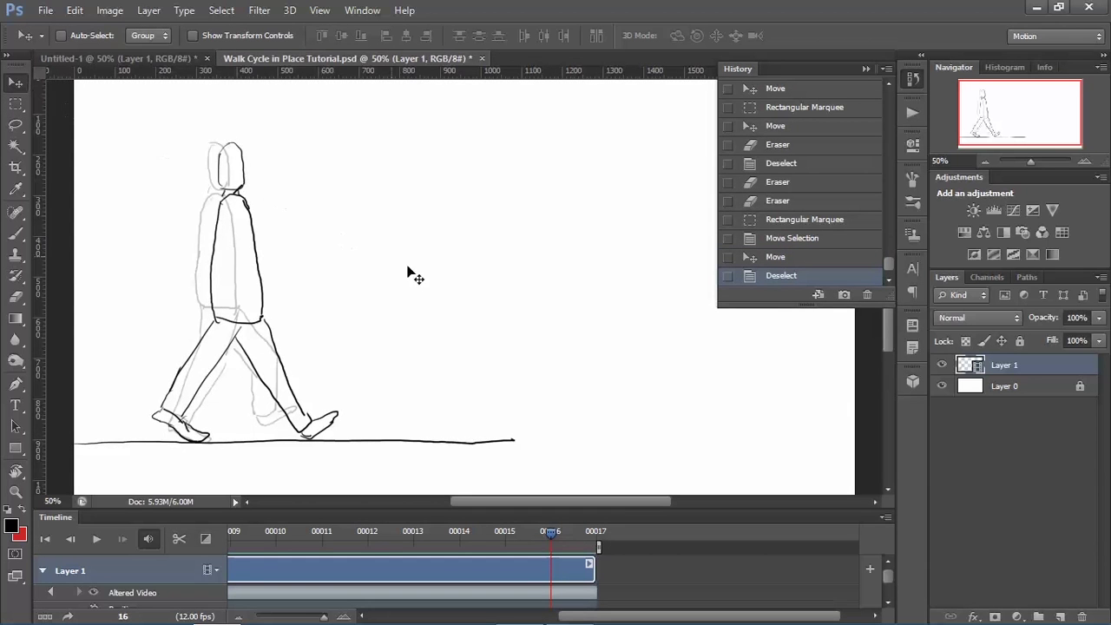
Step: Turn off onion skins and play the in-place walk cycle
key(Left)
key(Right)
click(885, 516)
click(951, 397)
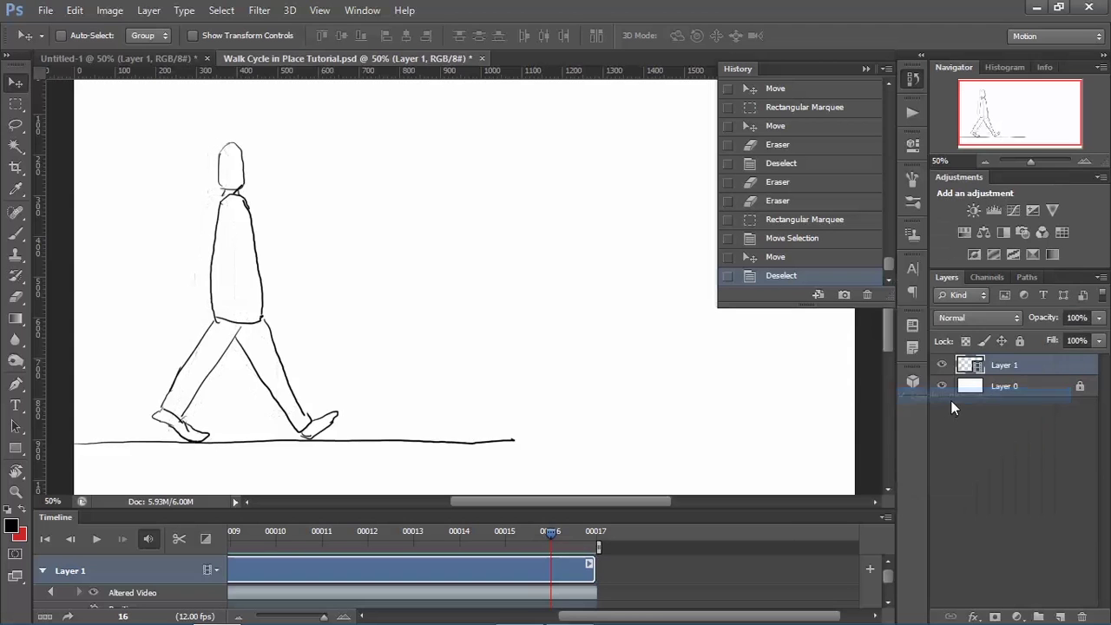
key(space)
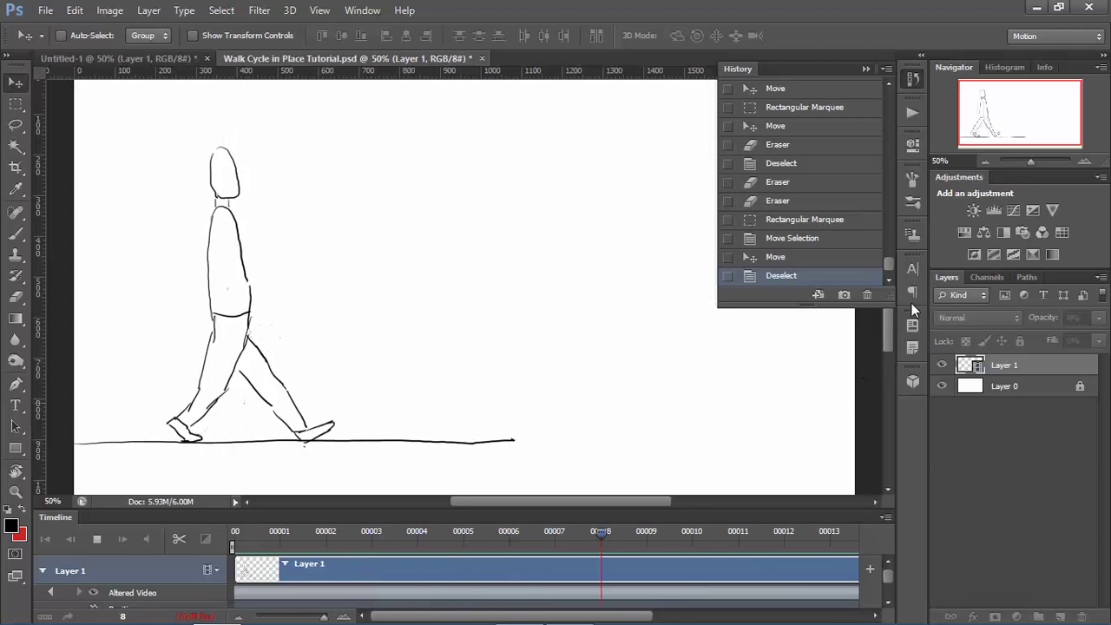
Step: Zoom out, stop the walk playback on frame 5, and save Walk Cycle in Place Tutorial.psd
click(987, 163)
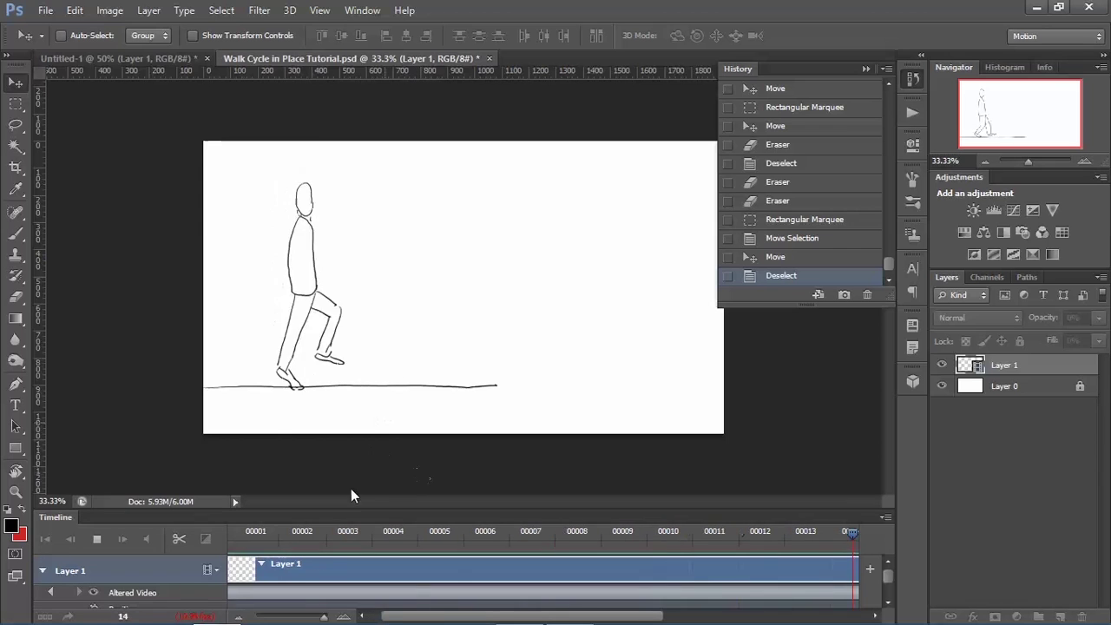
click(100, 538)
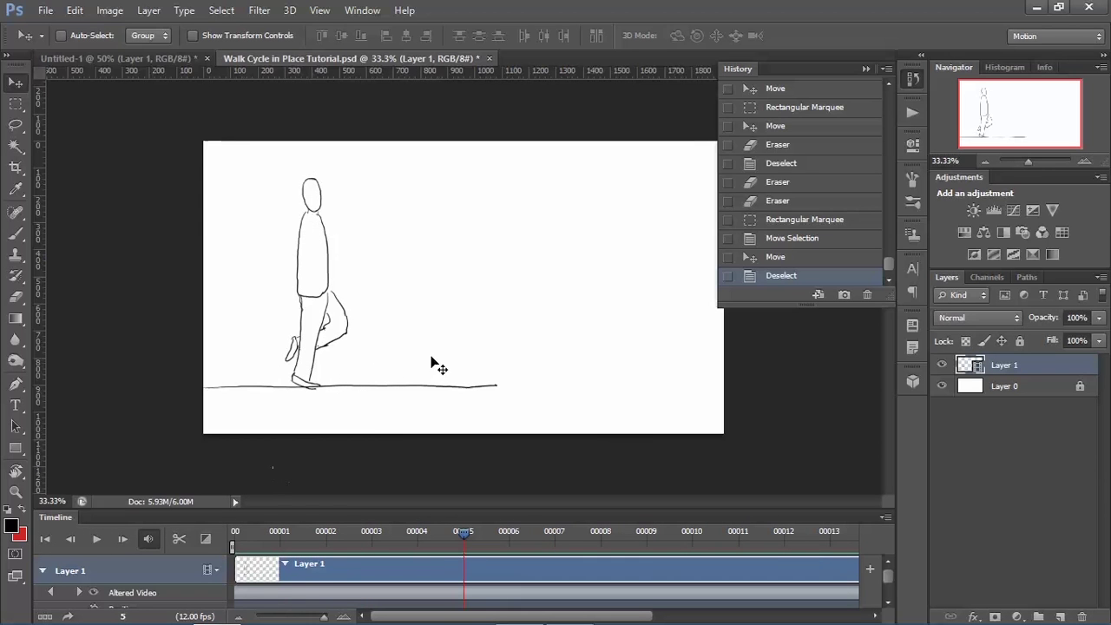
key(ctrl+s)
Step: Create a new 4000 × 1080 px Film & Video document, Untitled-2
click(43, 11)
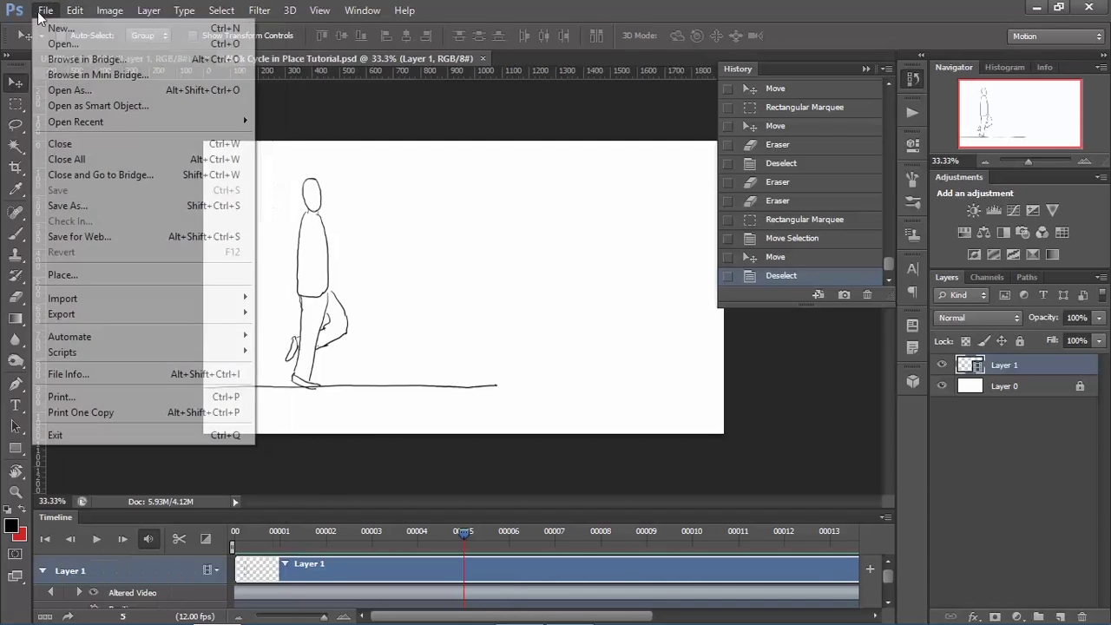
click(59, 28)
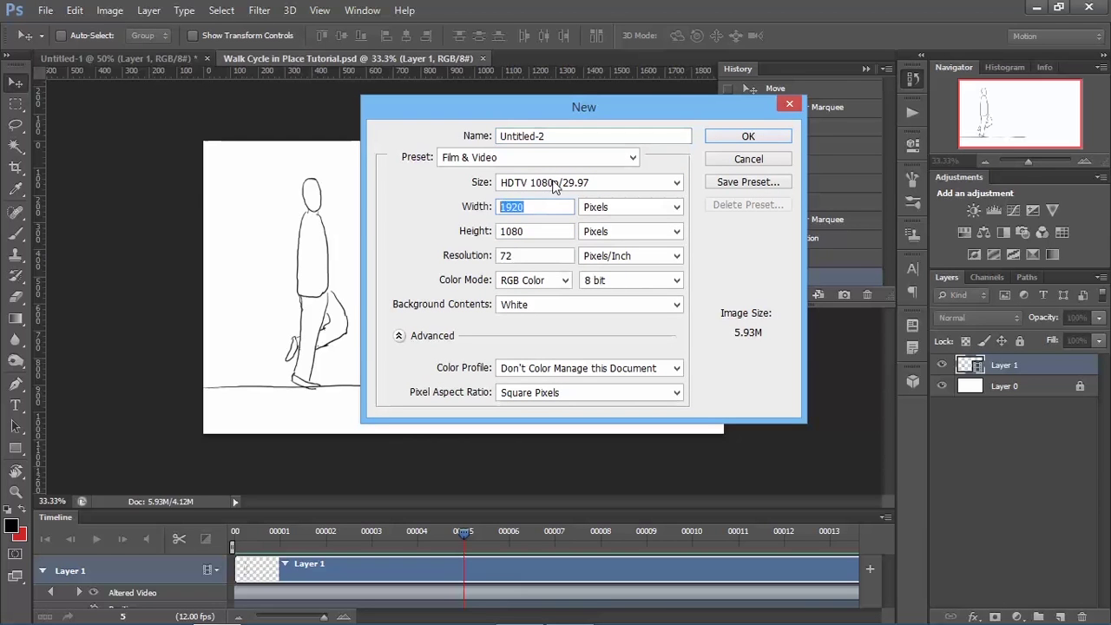
text(3000)
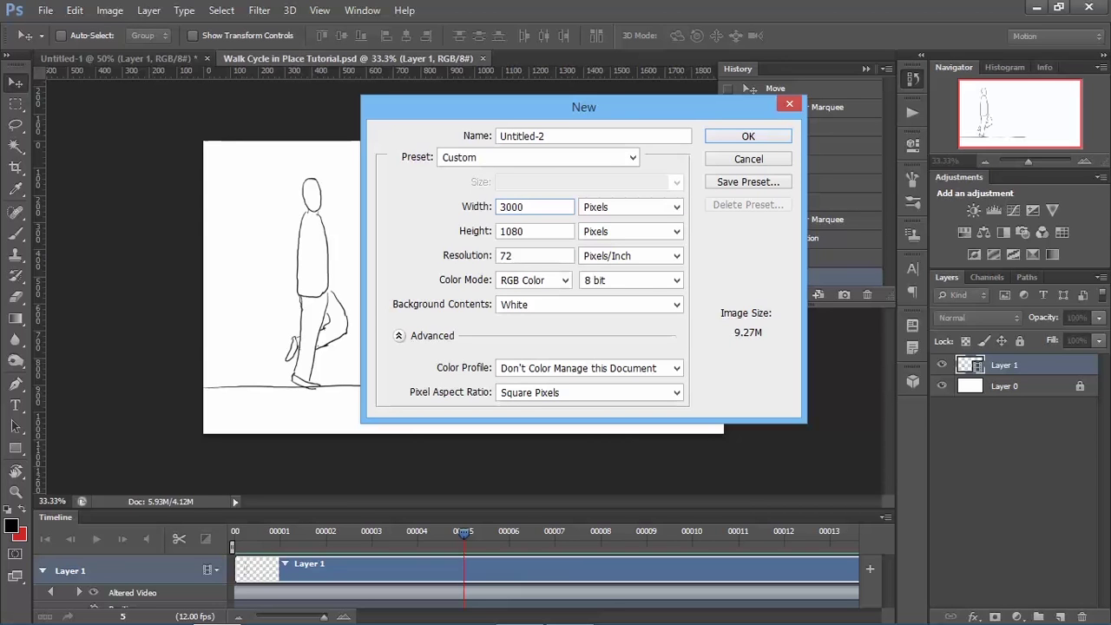
key(BackSpace)
key(BackSpace)
key(BackSpace)
key(BackSpace)
text(400)
key(Return)
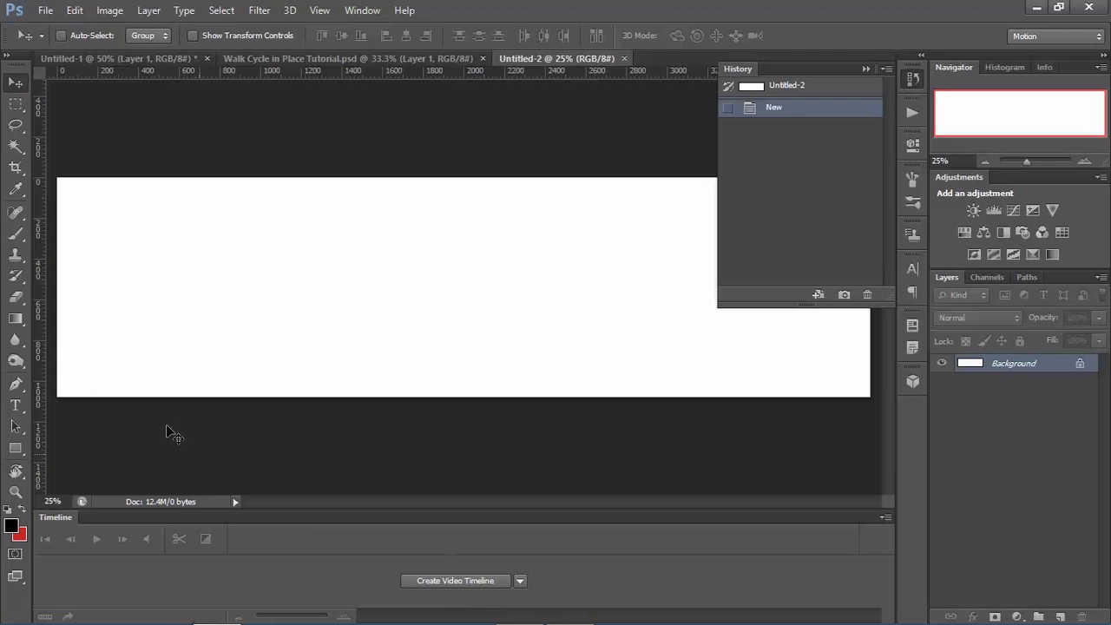
Step: Draw a thin horizon line across the whole canvas with the size 4 brush
click(15, 233)
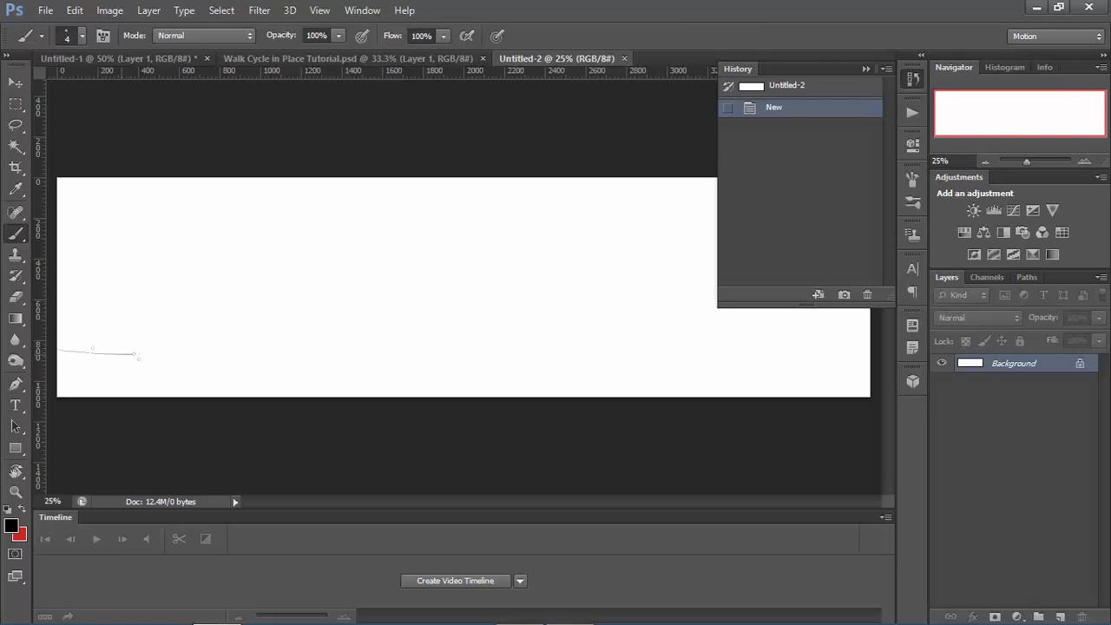
drag(257, 351, 259, 351)
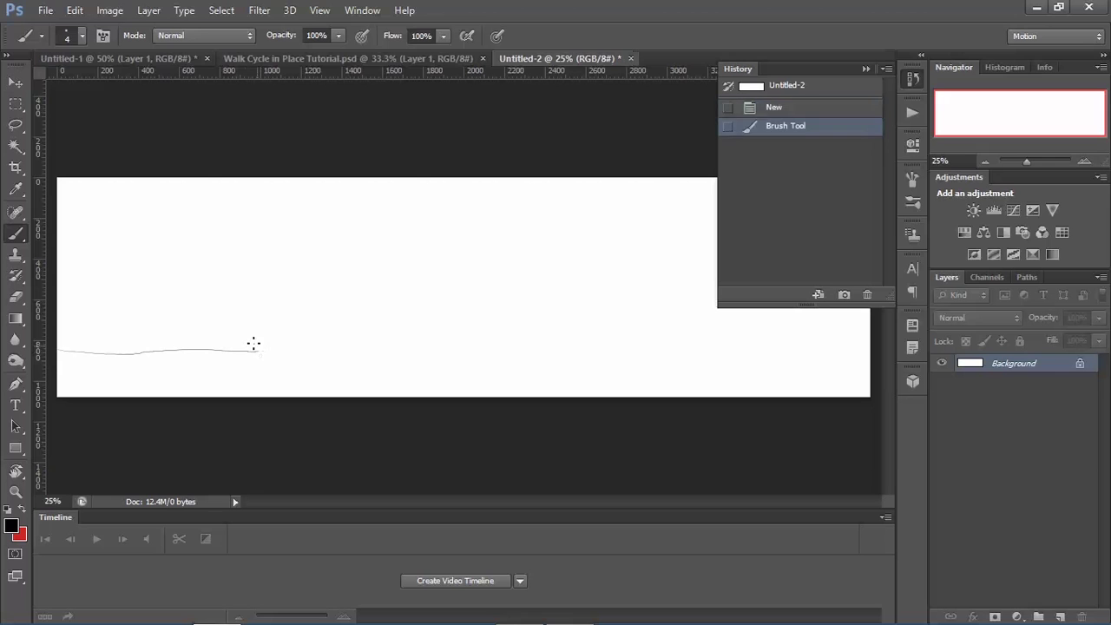
key(ctrl+z)
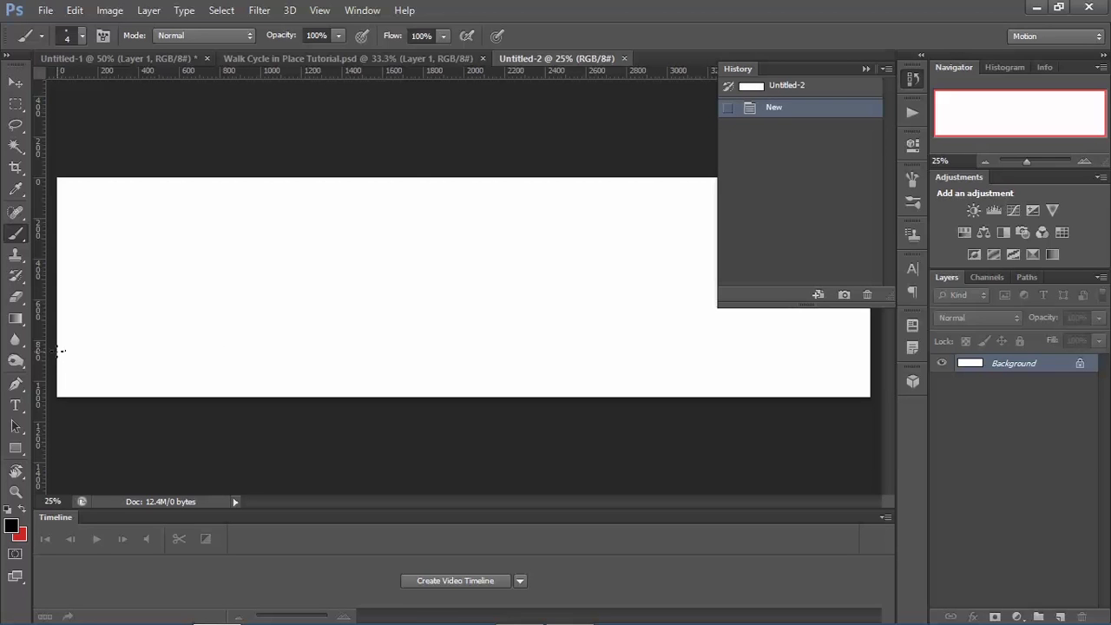
mouse_move(61, 350)
mouse_down()
mouse_move(615, 343)
mouse_move(807, 357)
mouse_up()
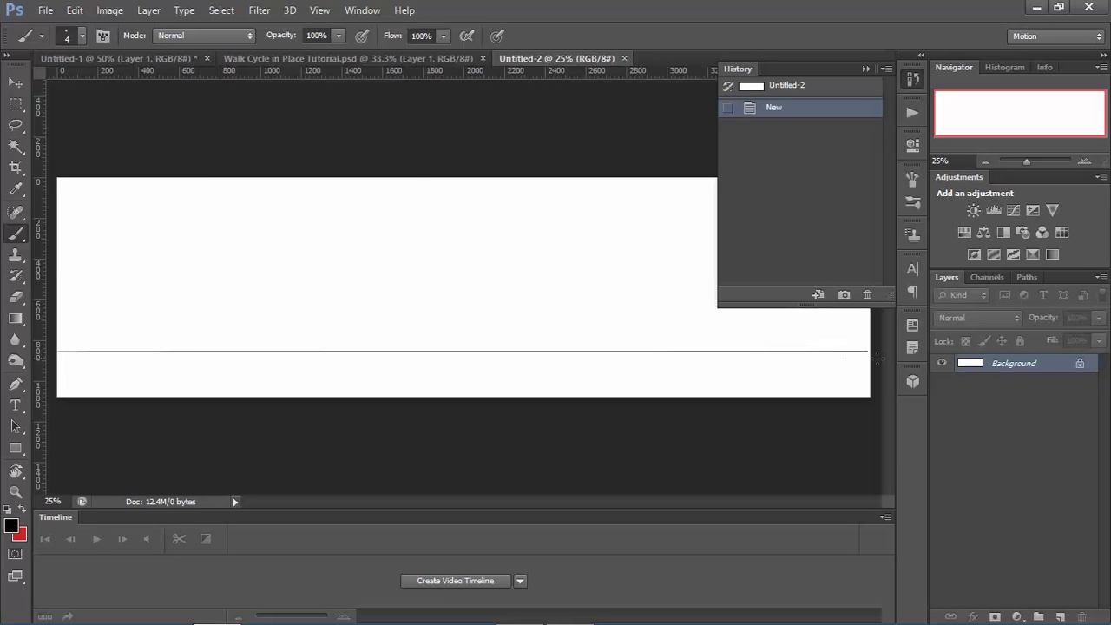
drag(879, 354, 877, 353)
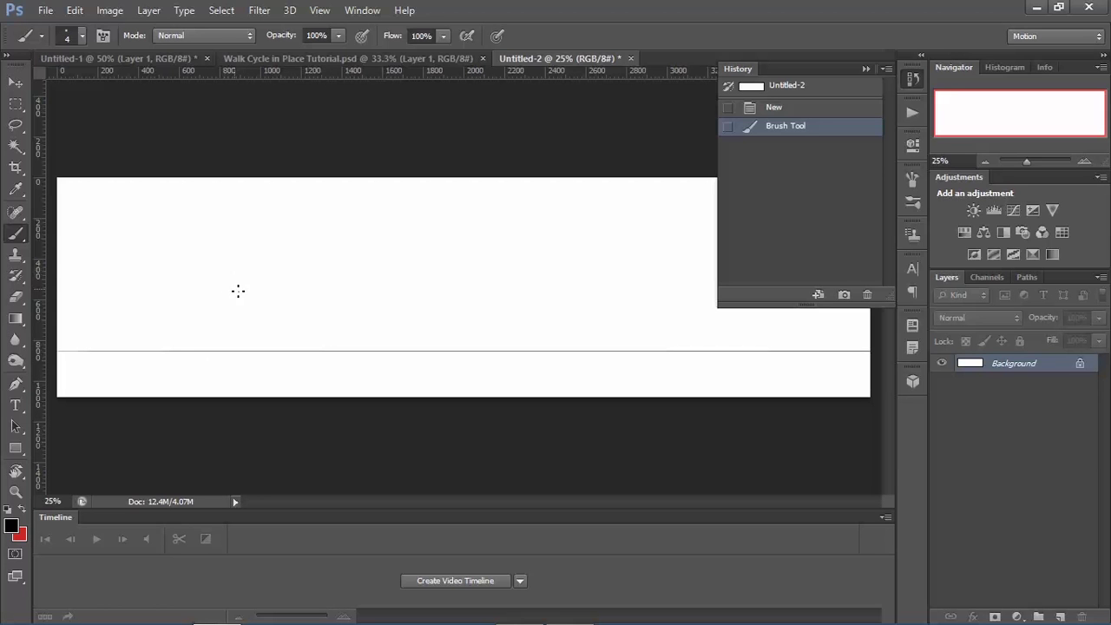
Step: Sketch a tree trunk and crown standing on the left of the horizon
drag(240, 318, 240, 318)
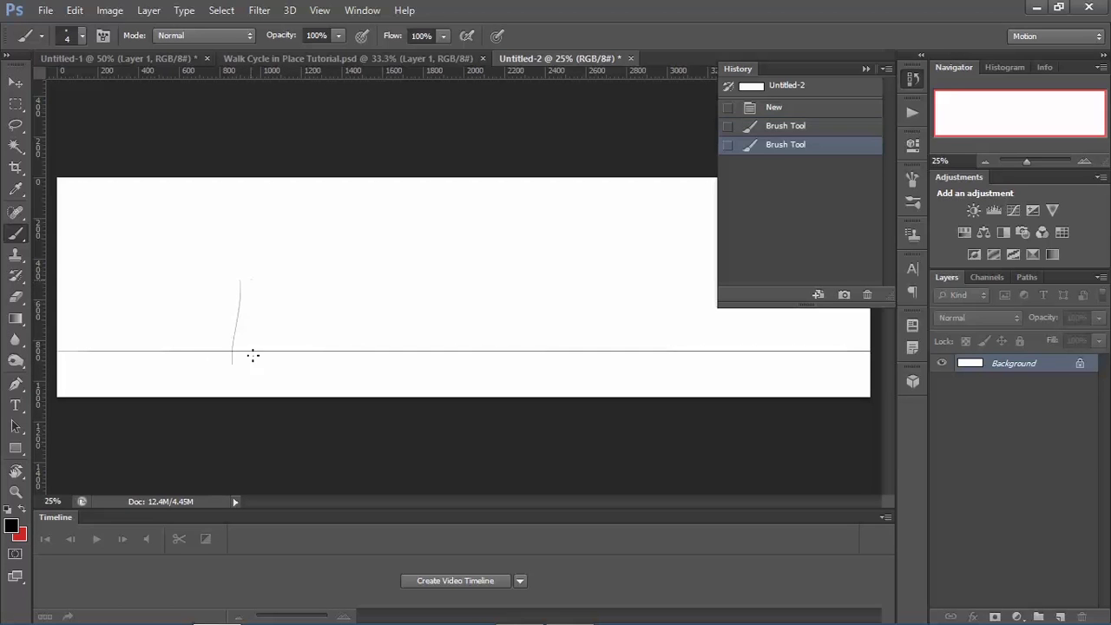
drag(252, 355, 248, 280)
click(238, 260)
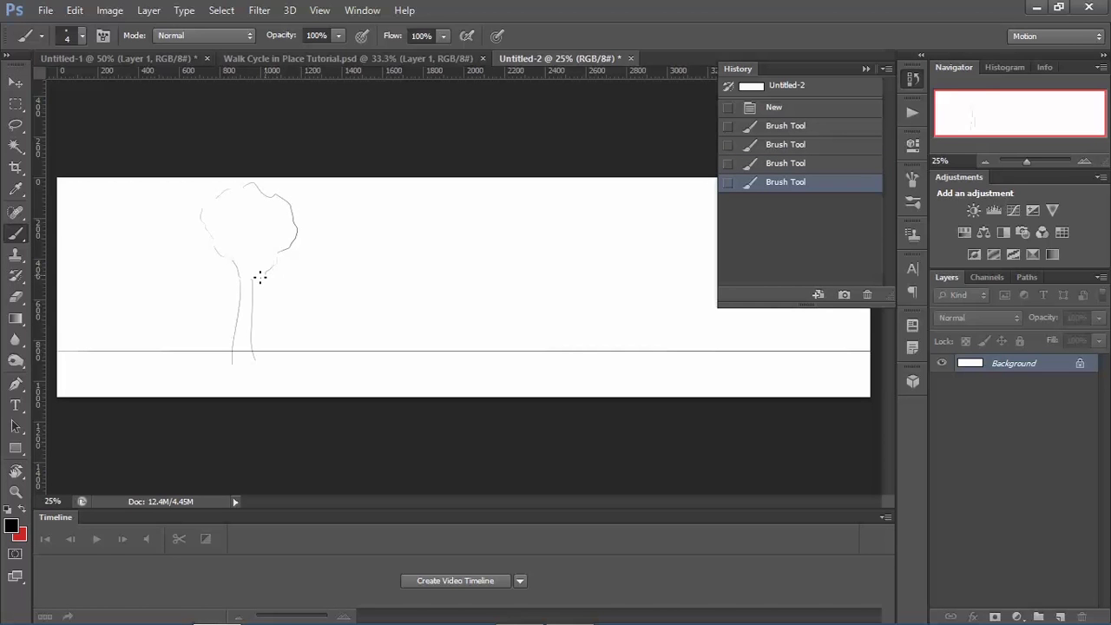
mouse_move(232, 240)
mouse_down()
mouse_move(262, 247)
mouse_move(274, 221)
mouse_move(273, 251)
mouse_move(234, 199)
mouse_move(257, 201)
mouse_move(273, 223)
mouse_move(261, 260)
mouse_up()
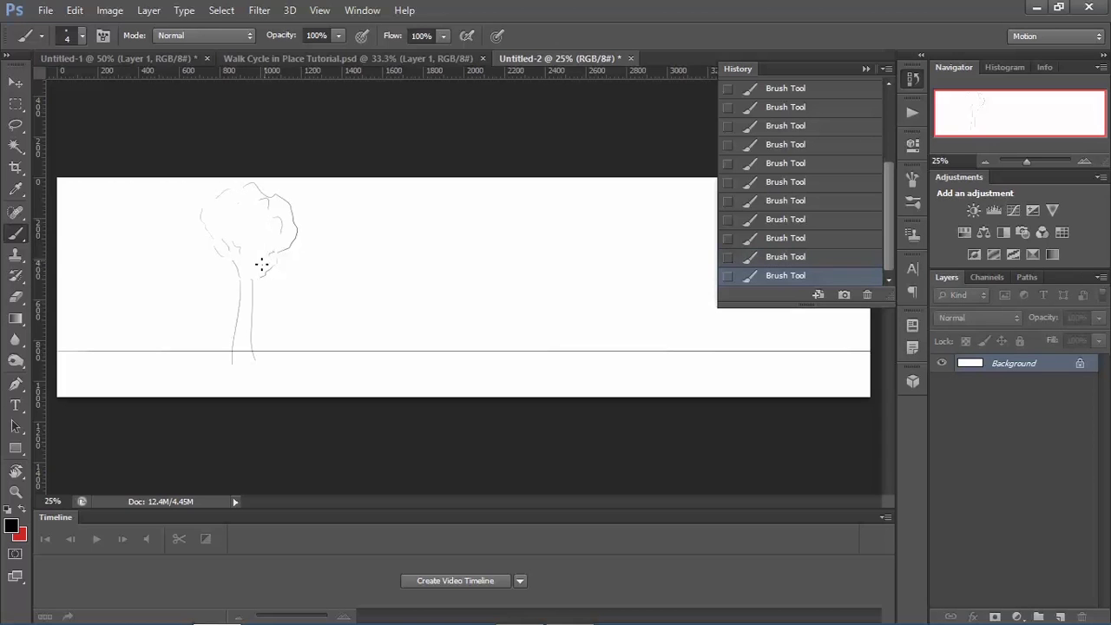
click(260, 260)
Step: Sketch a small figure, then erase it and step back in History to remove it
drag(379, 286, 384, 298)
drag(380, 328, 385, 327)
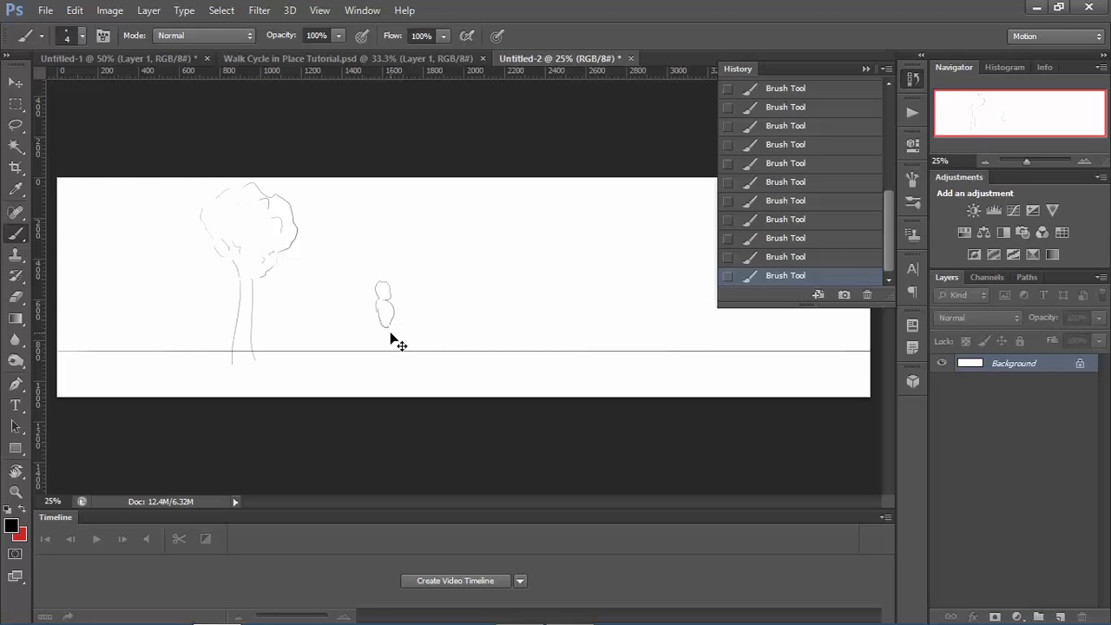
key(e)
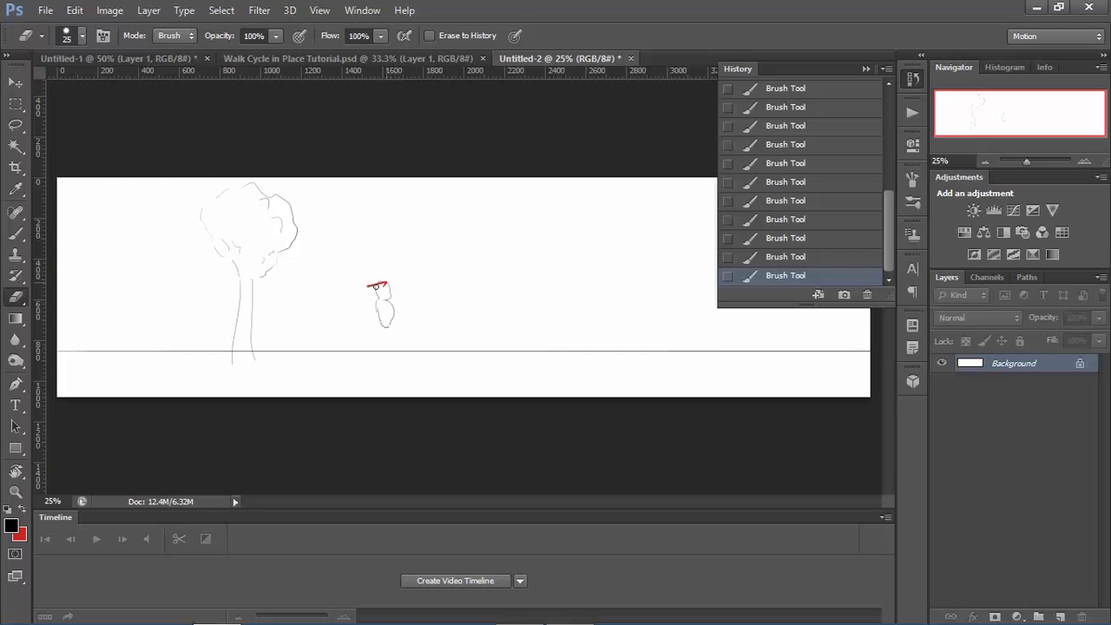
mouse_move(376, 287)
mouse_down()
mouse_move(388, 284)
mouse_move(373, 285)
mouse_up()
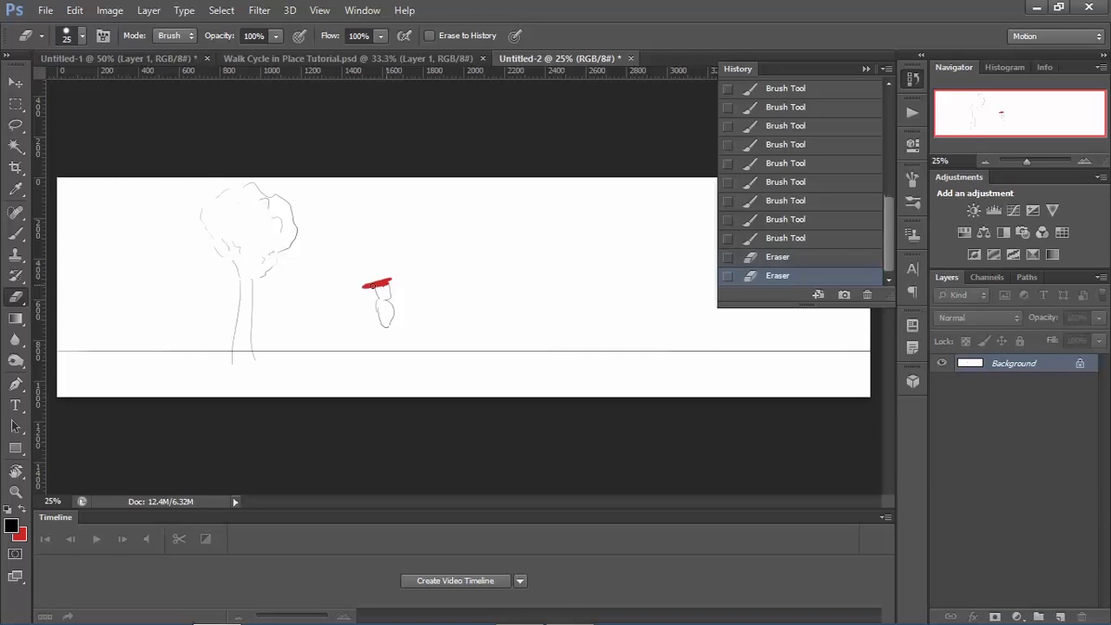
click(797, 184)
click(803, 126)
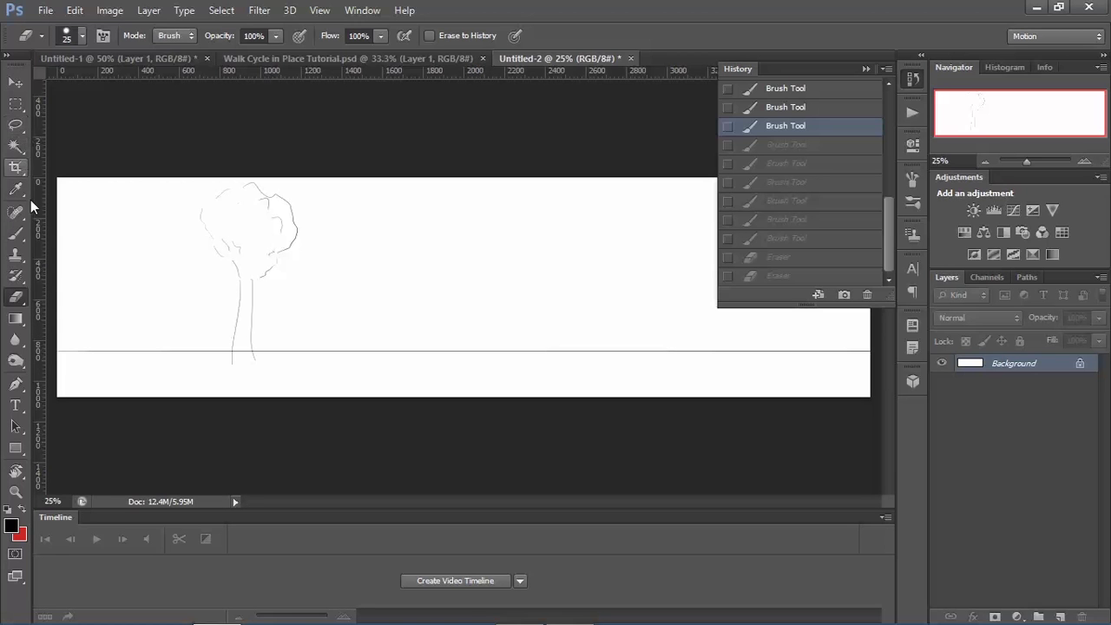
Step: Try a second trunk stroke, then undo and revert it through History
click(22, 232)
drag(433, 284, 424, 371)
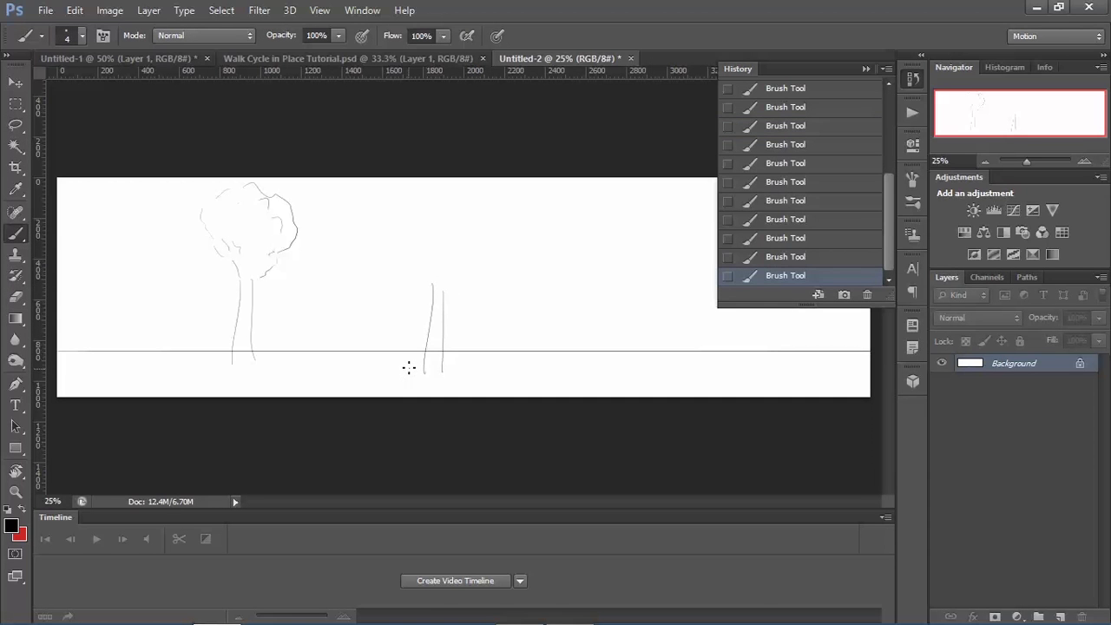
key(ctrl+z)
key(ctrl+z)
click(812, 201)
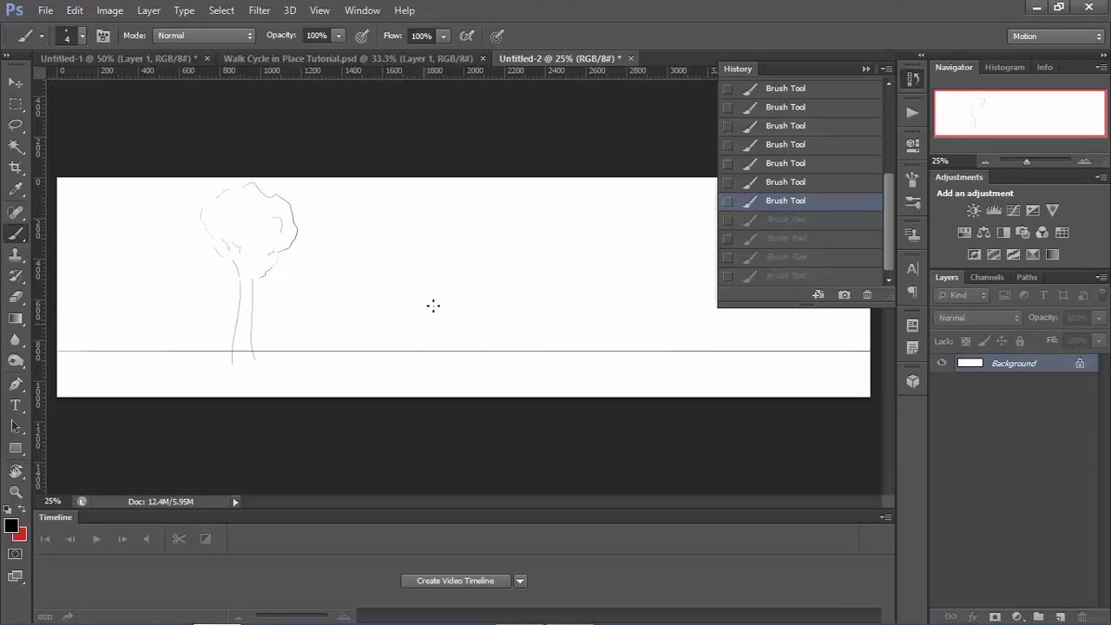
key(ctrl+z)
Step: Sketch the second tree's trunk and canopy and add texture to the first trunk
mouse_move(445, 296)
mouse_down()
mouse_move(444, 373)
mouse_move(414, 262)
mouse_move(412, 225)
mouse_up()
mouse_move(484, 220)
mouse_down()
mouse_move(471, 268)
mouse_move(436, 286)
mouse_up()
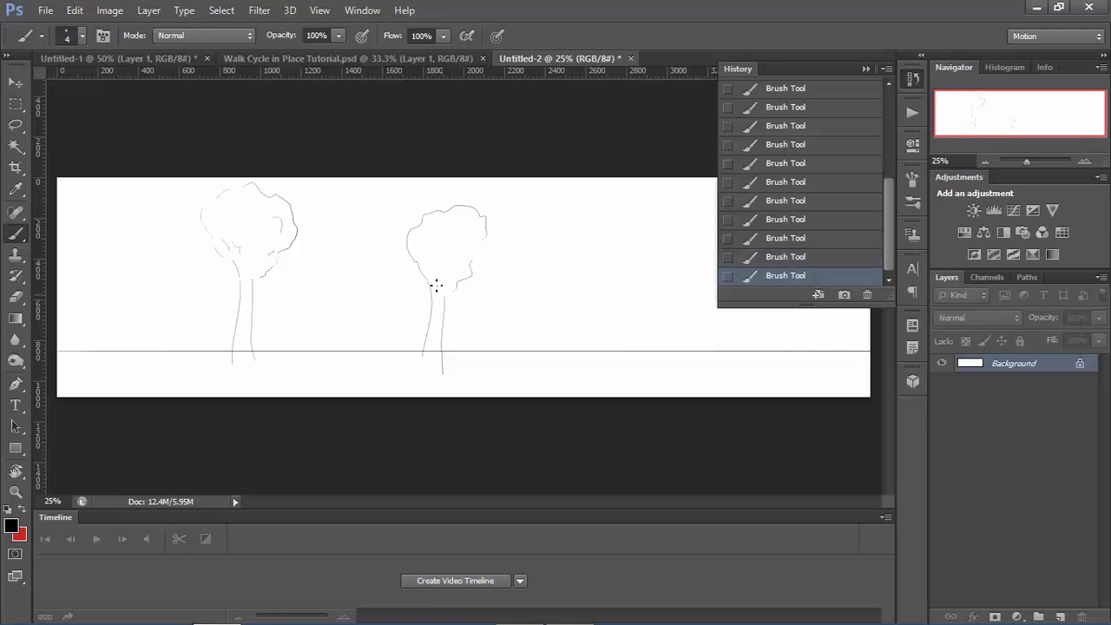
drag(422, 247, 457, 269)
mouse_move(438, 373)
mouse_down()
mouse_move(439, 304)
mouse_move(432, 309)
mouse_up()
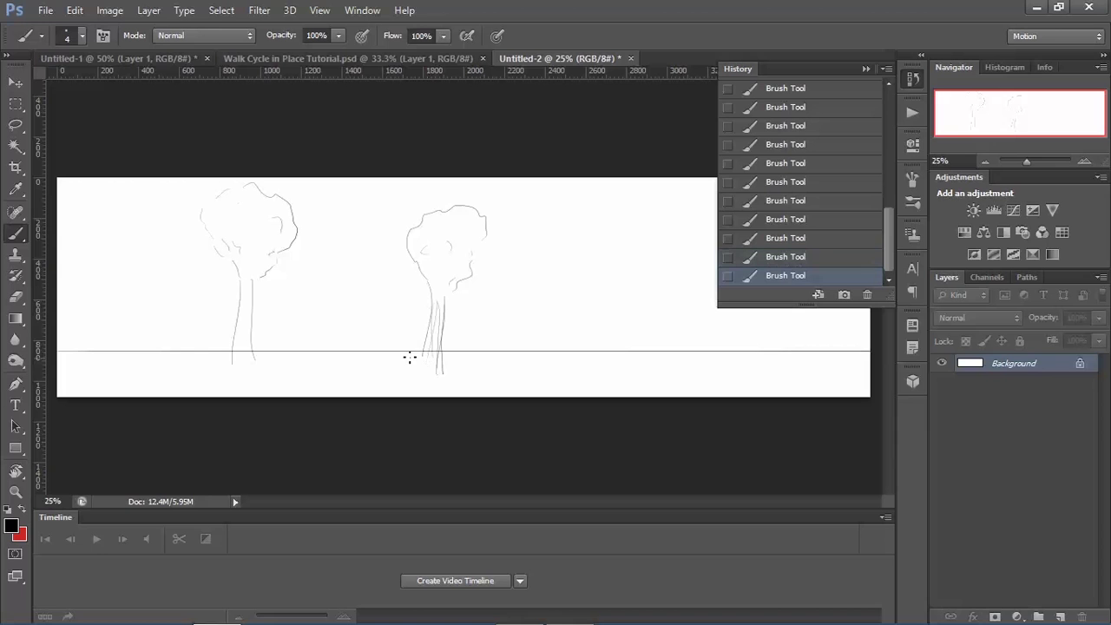
drag(241, 285, 240, 354)
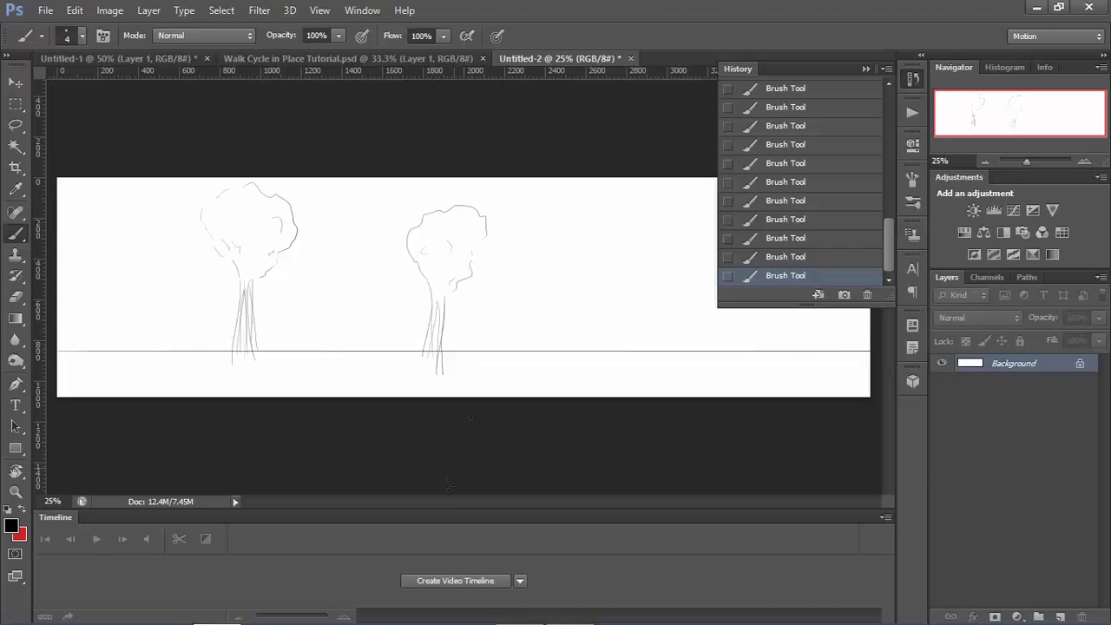
Step: Sketch a third tree on the right, then collapse the History panel
drag(636, 290, 625, 350)
drag(636, 292, 618, 351)
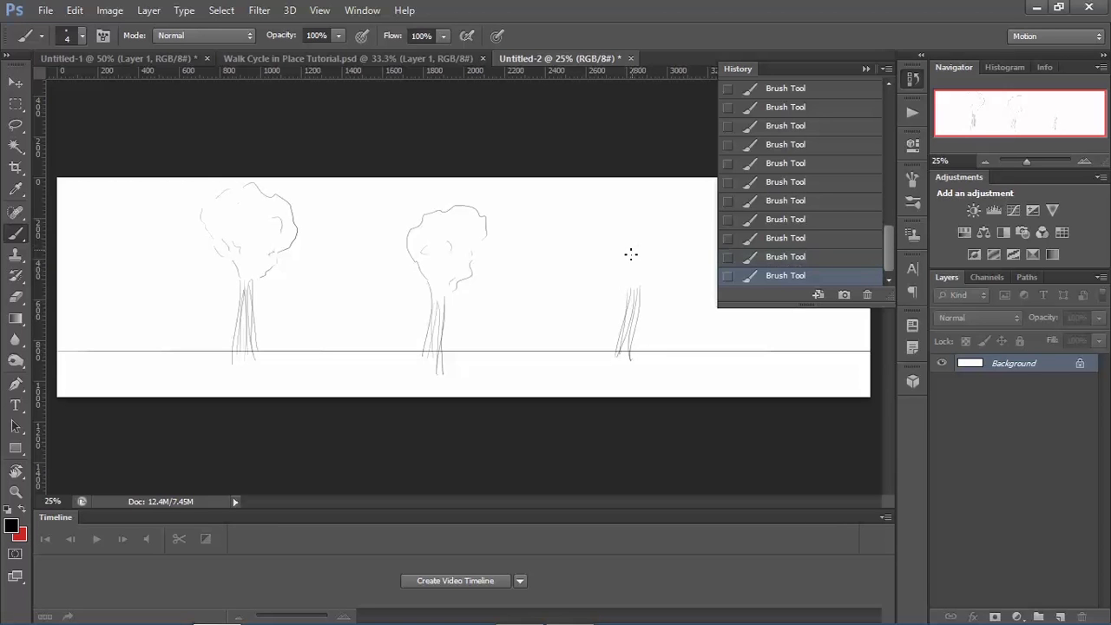
mouse_move(637, 211)
mouse_down()
mouse_move(659, 266)
mouse_move(630, 255)
mouse_move(623, 275)
mouse_move(635, 280)
mouse_move(659, 267)
mouse_up()
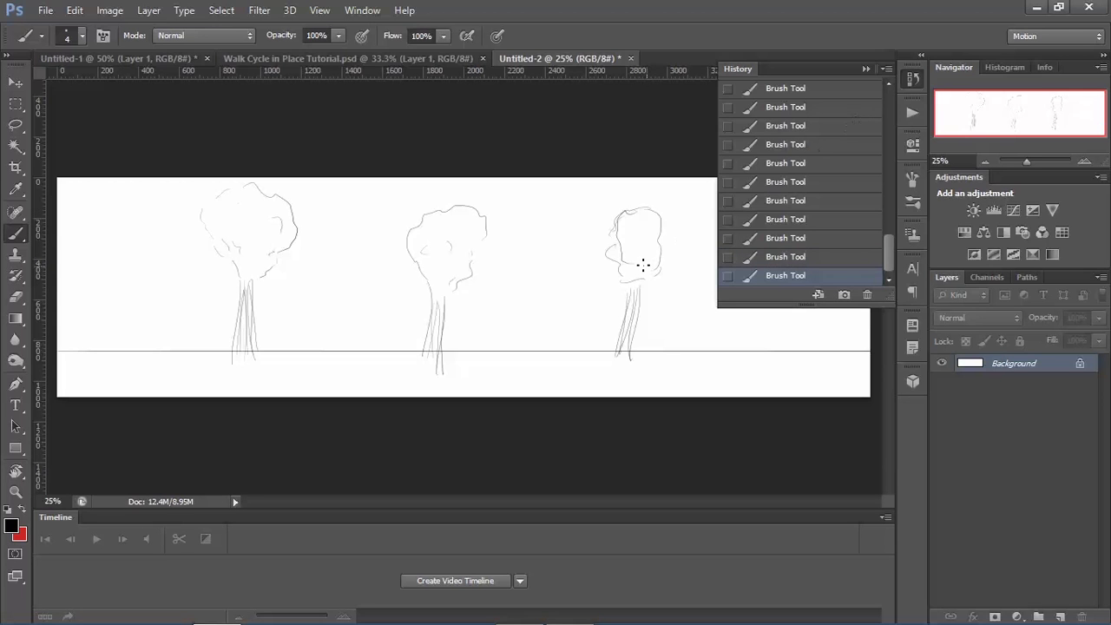
click(911, 80)
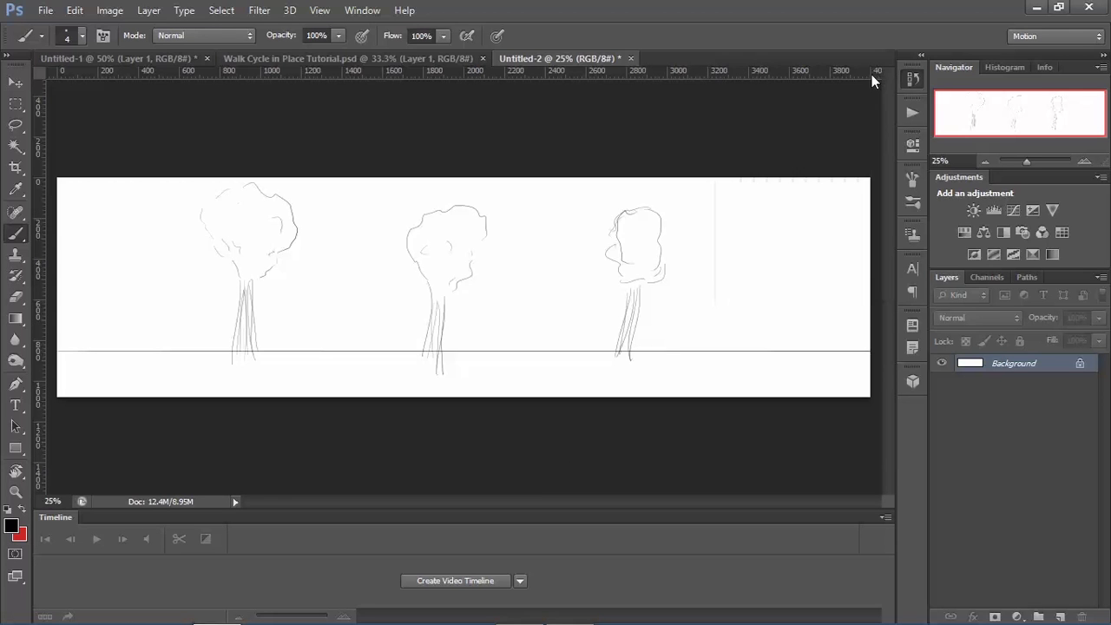
Step: Save As the tree sketch under the name Background 1.psd
click(43, 9)
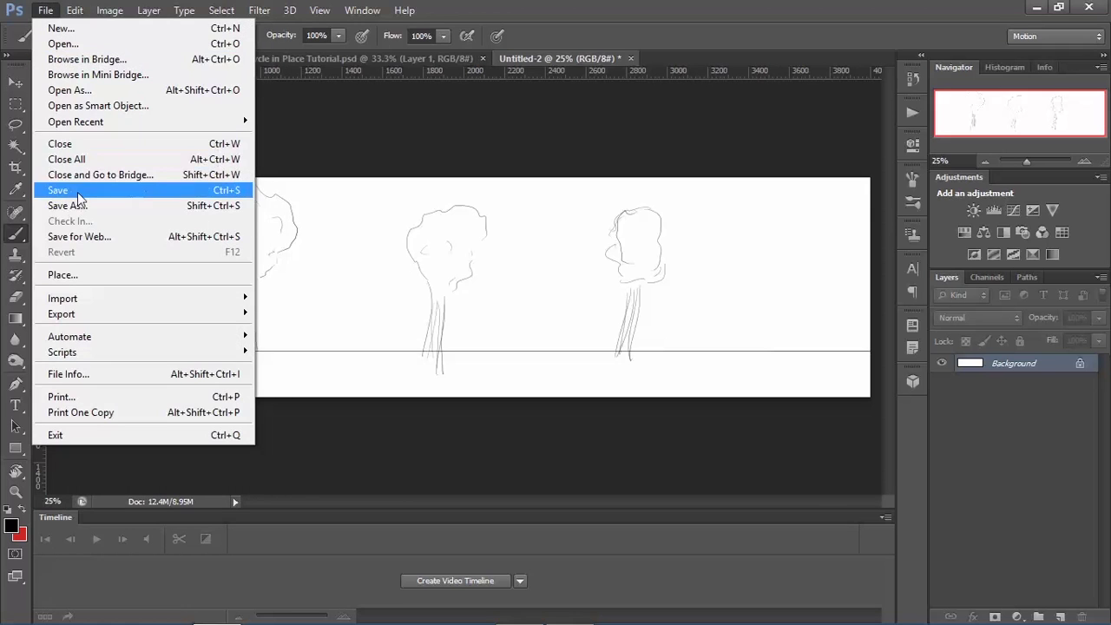
click(70, 205)
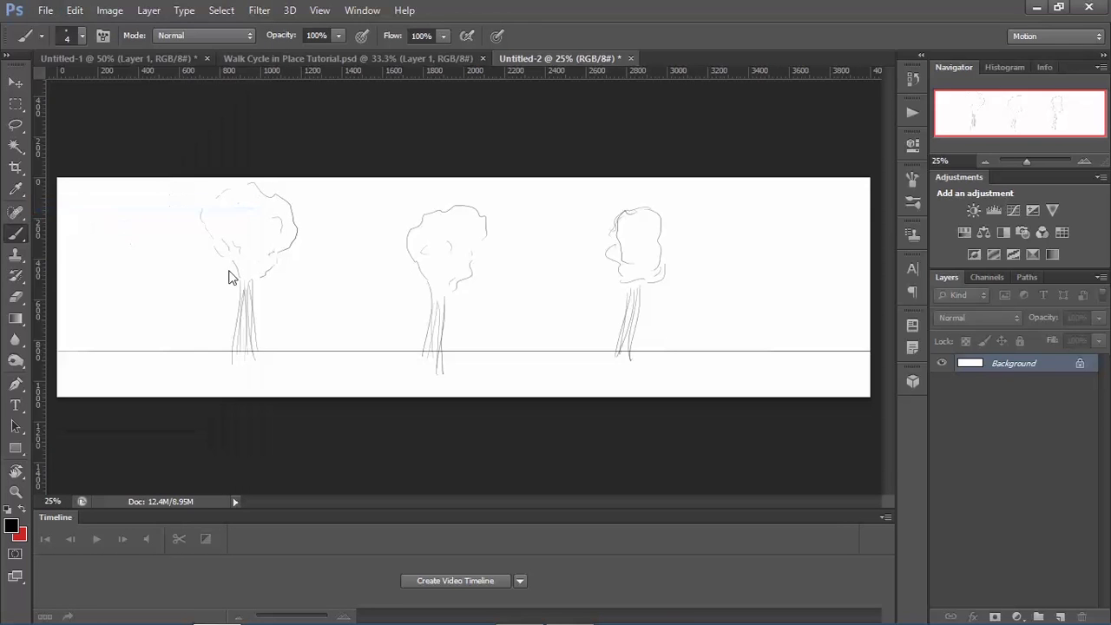
text(Background 1)
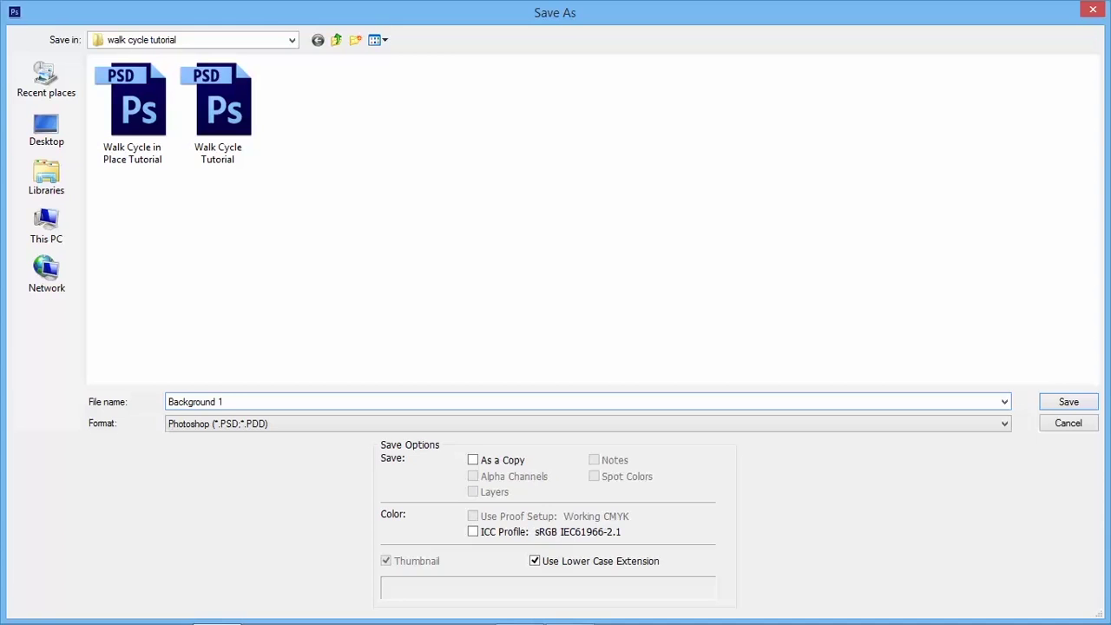
key(Return)
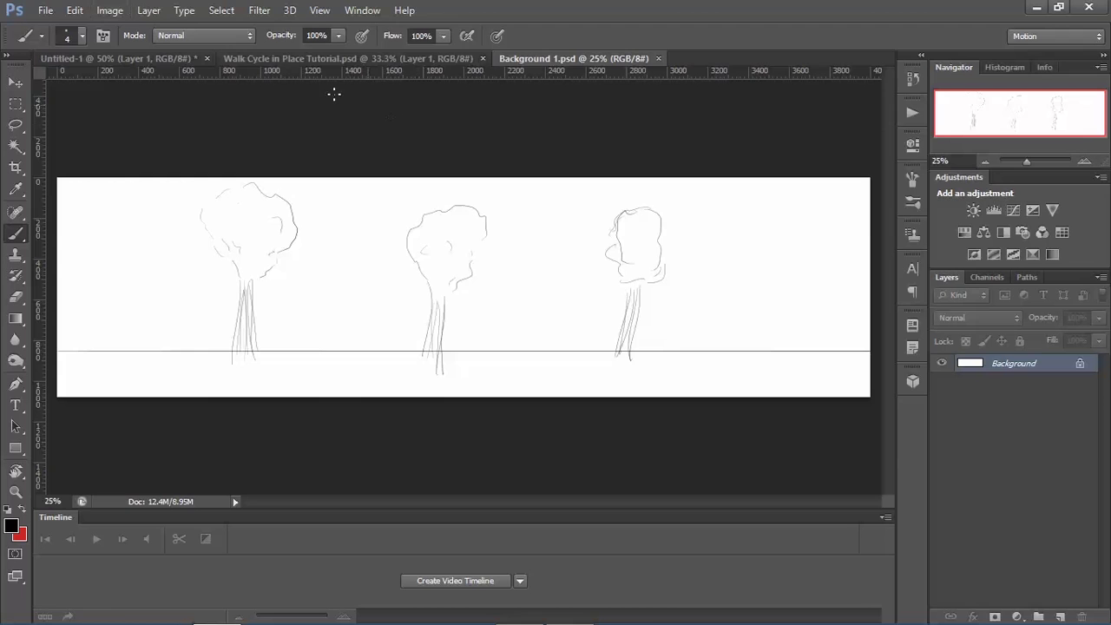
Step: In the Walk Cycle in Place Tutorial document, hide the white Layer 0
click(296, 59)
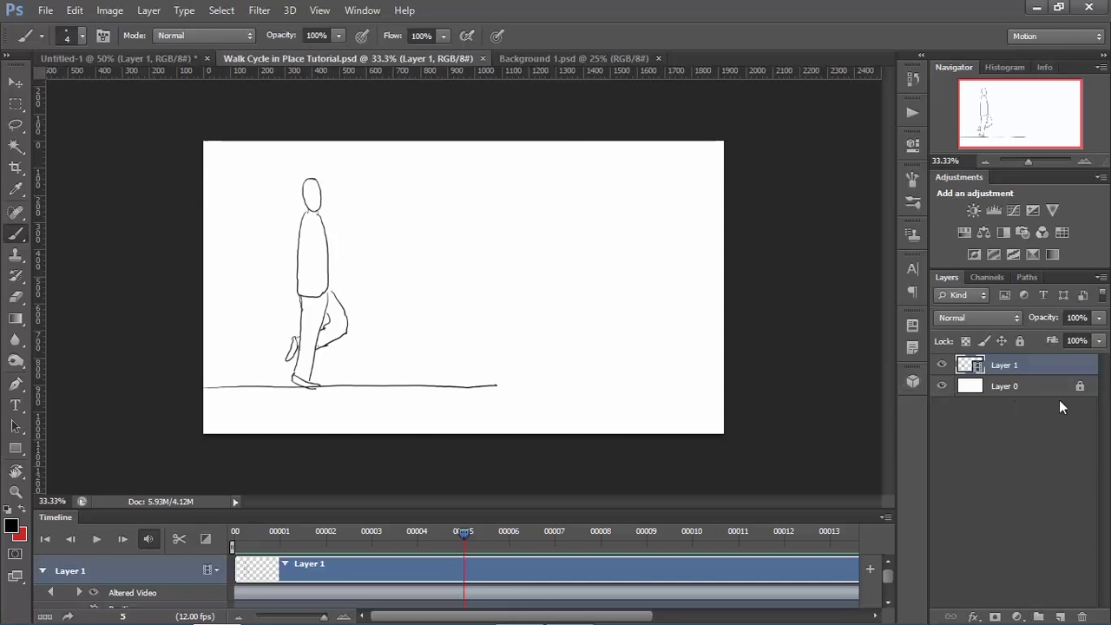
click(1081, 391)
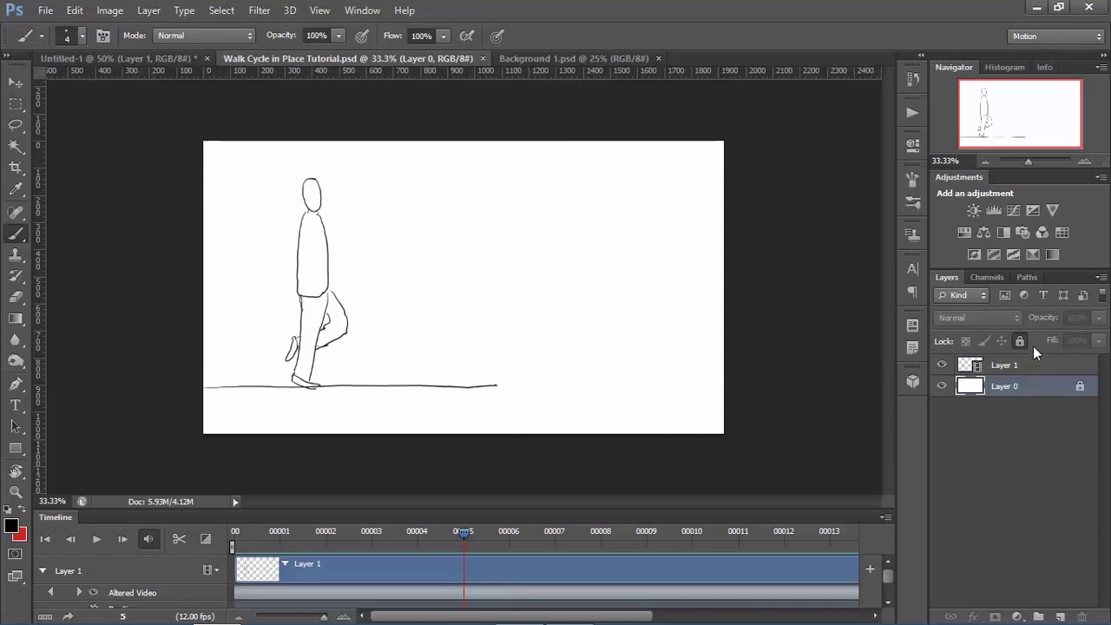
click(1020, 342)
click(942, 385)
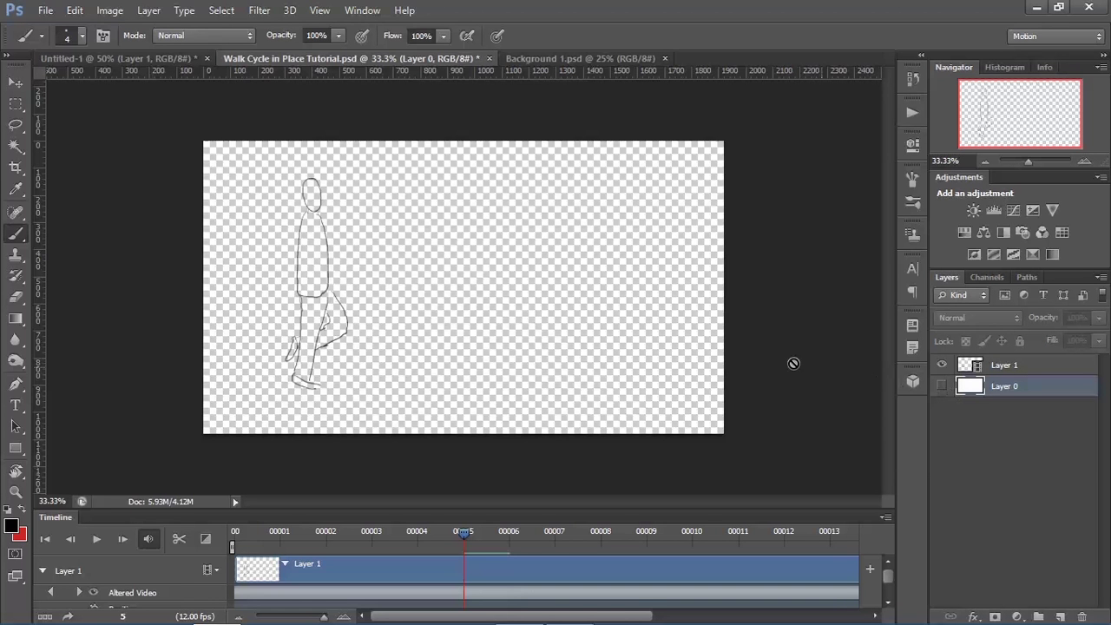
Step: Place Background 1.psd into the walk cycle document
click(106, 13)
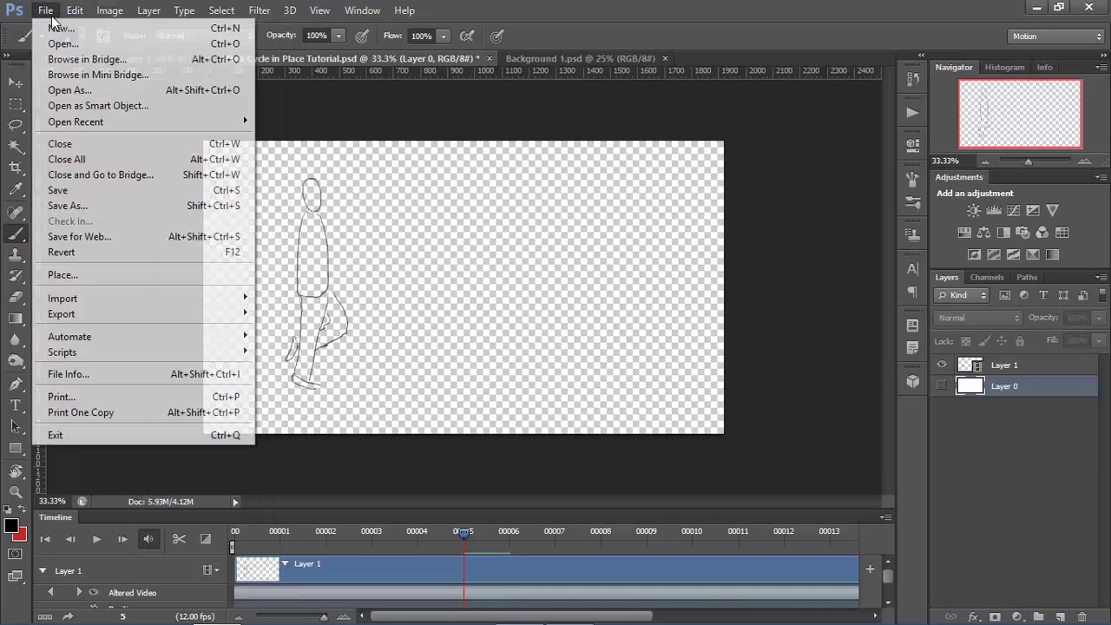
click(119, 274)
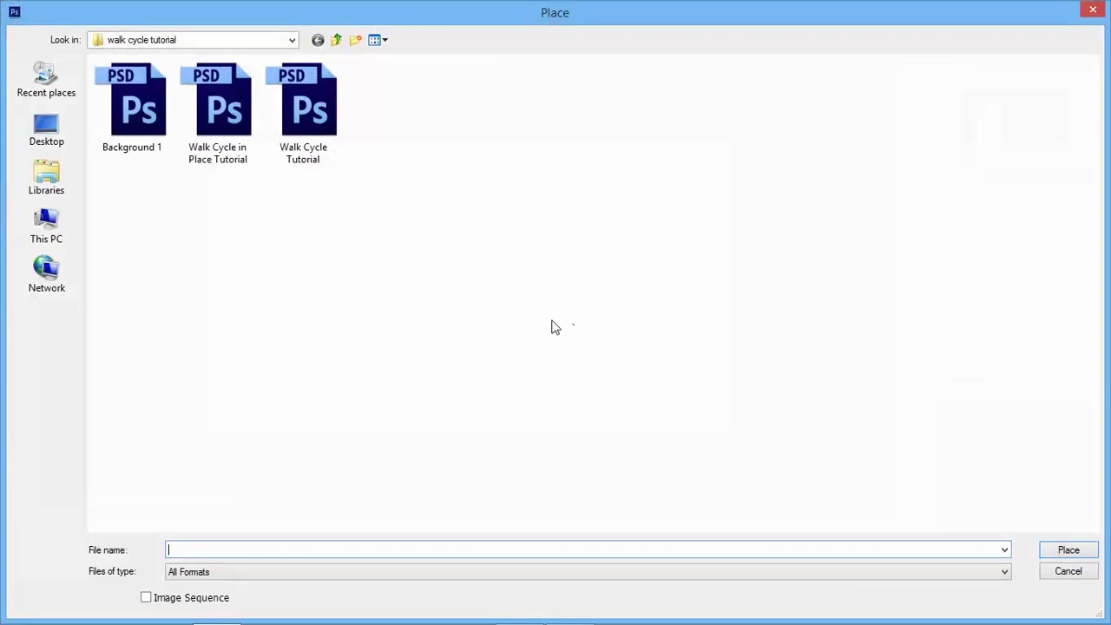
click(132, 113)
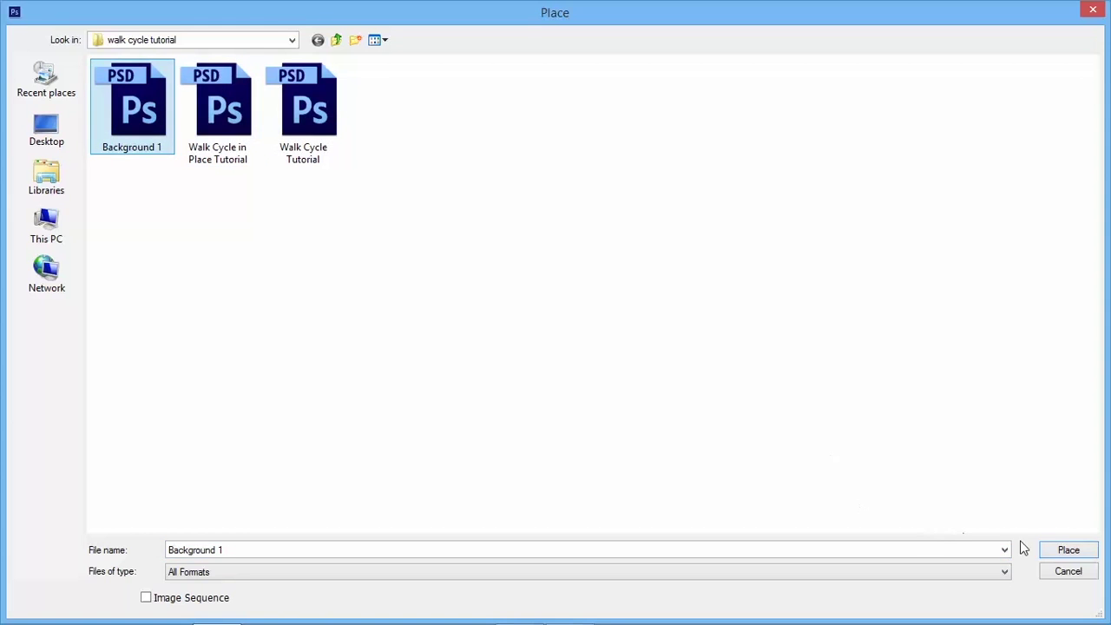
click(1046, 550)
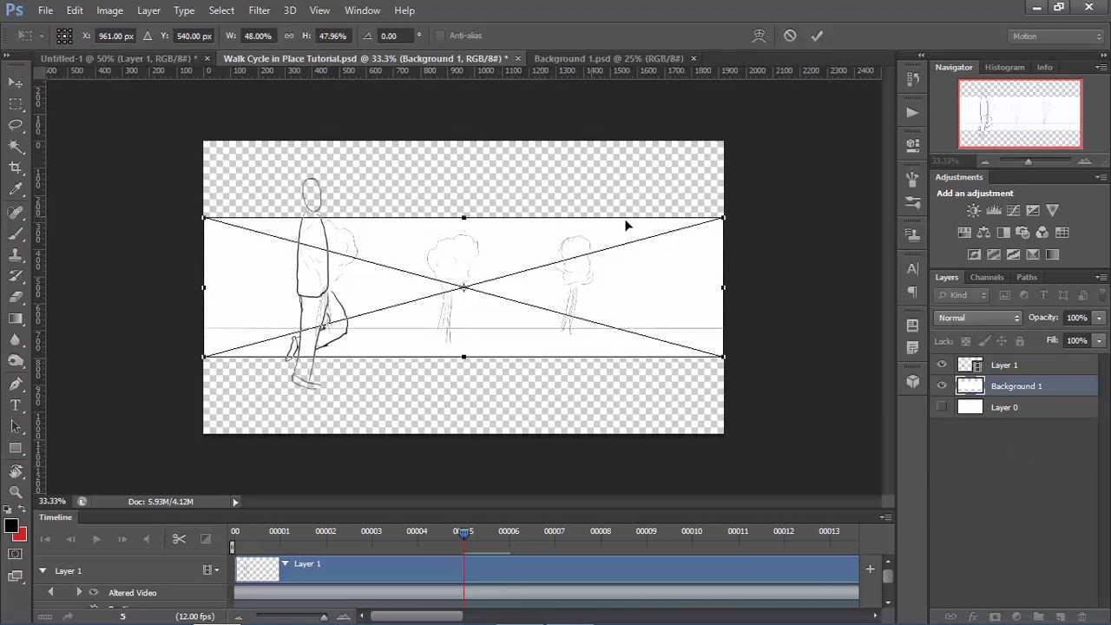
Step: Scale up the placed Background 1 and align its left edge with the canvas
drag(726, 215, 1002, 136)
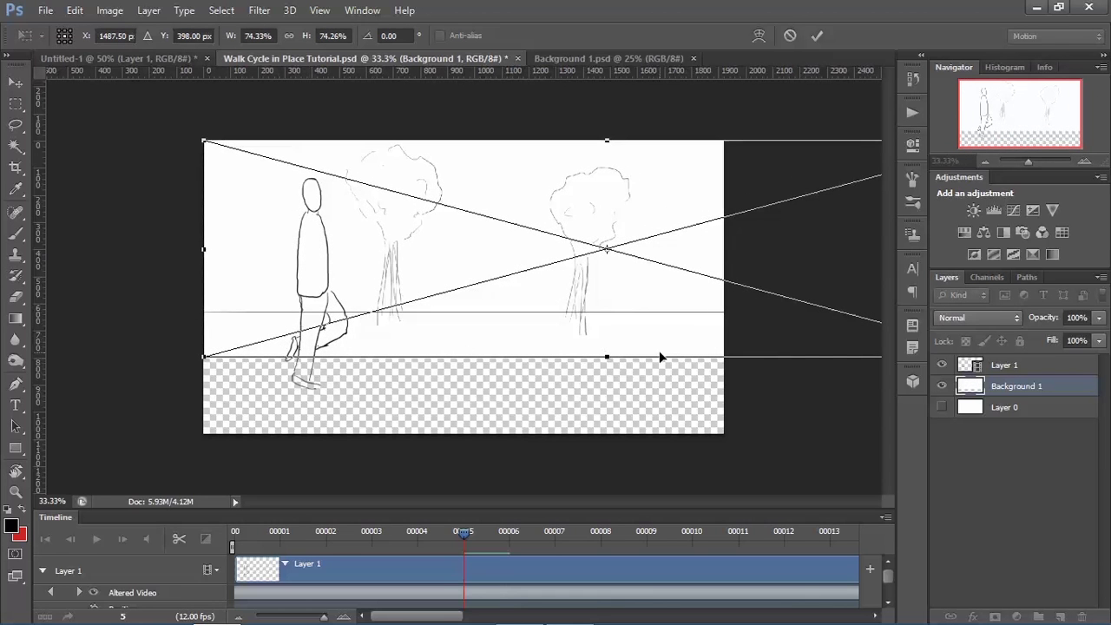
drag(206, 359, 30, 434)
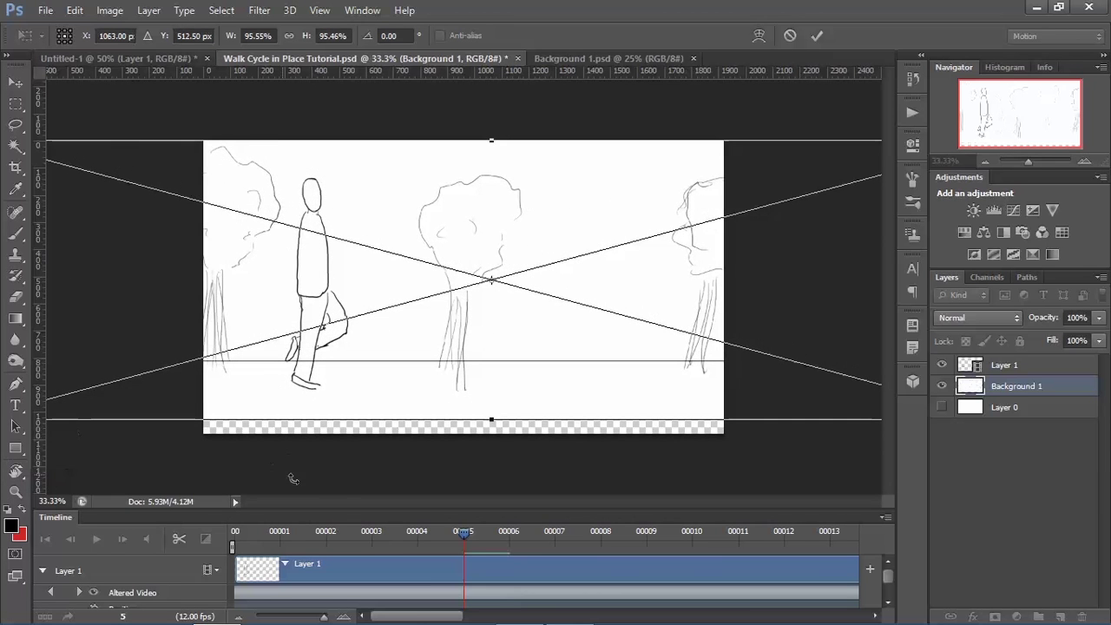
click(987, 161)
drag(494, 379, 577, 380)
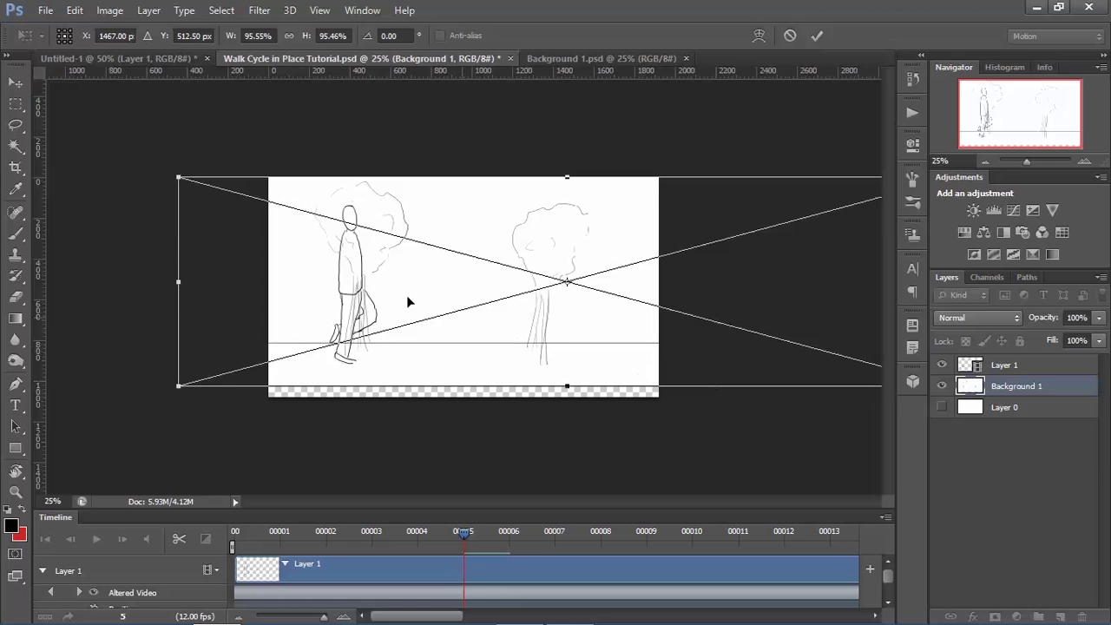
drag(299, 233, 386, 223)
drag(268, 388, 231, 397)
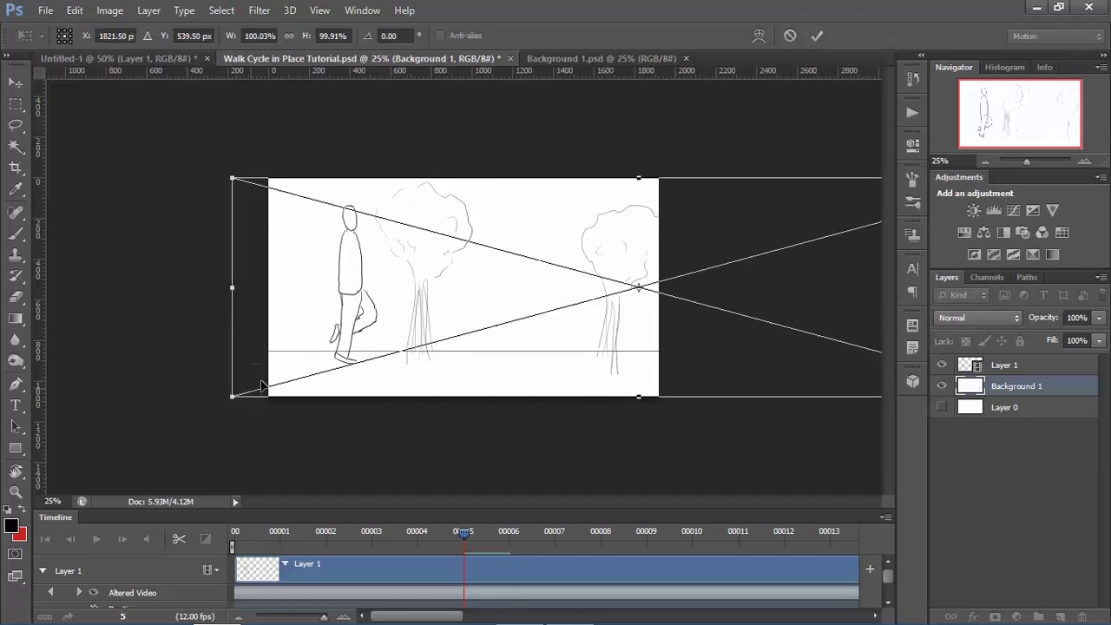
drag(452, 326, 496, 329)
key(b)
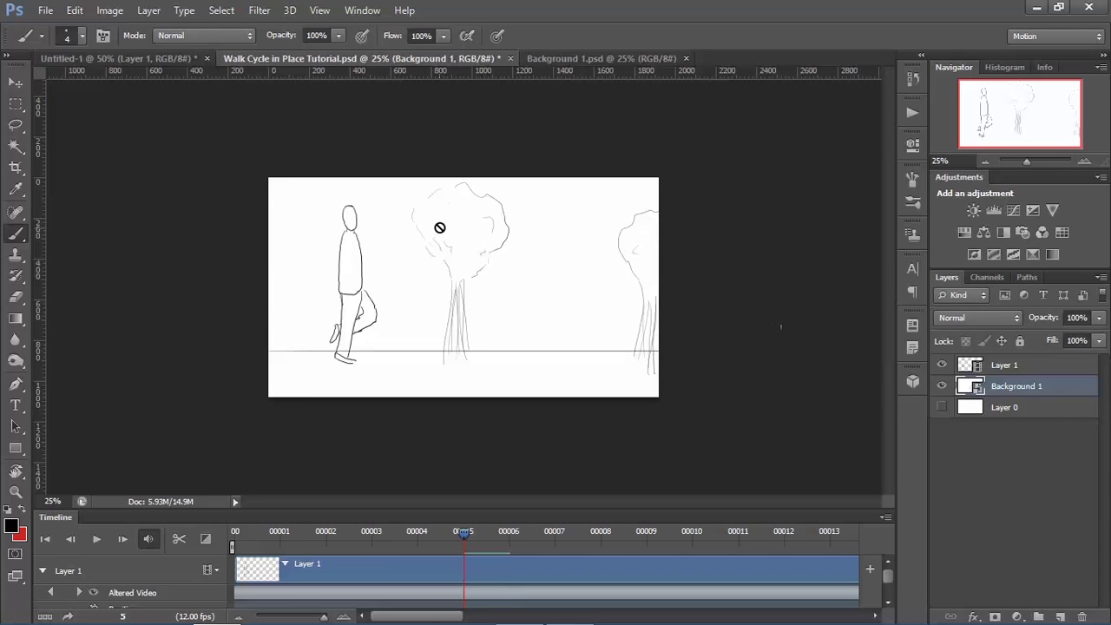
Step: Enlarge Background 1 slightly again, to about 107%, and commit the transform
key(ctrl+t)
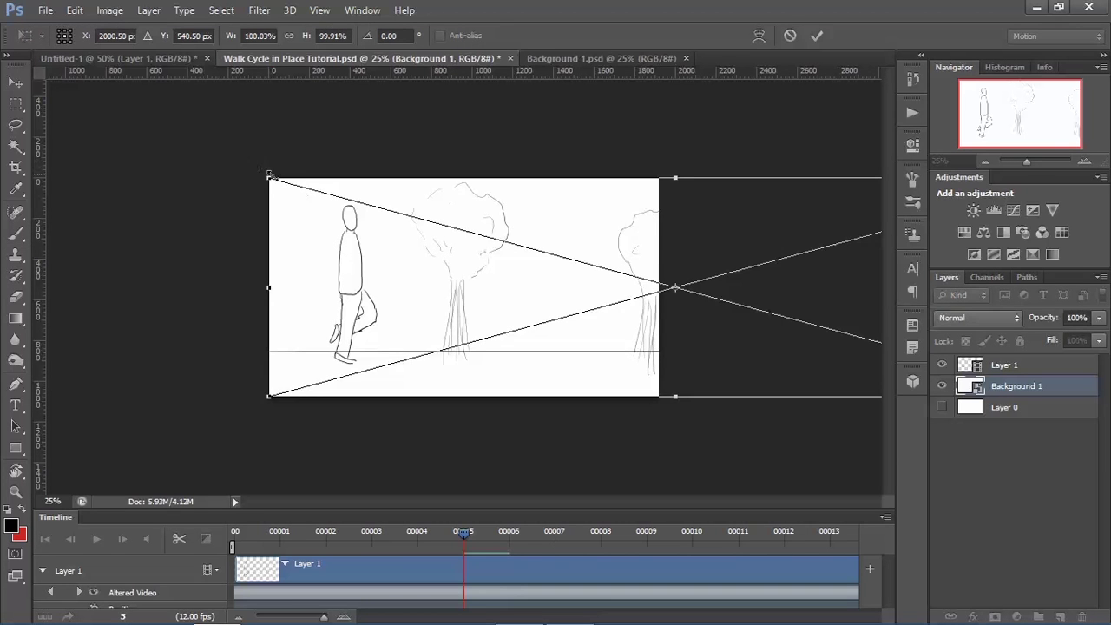
drag(268, 171, 213, 154)
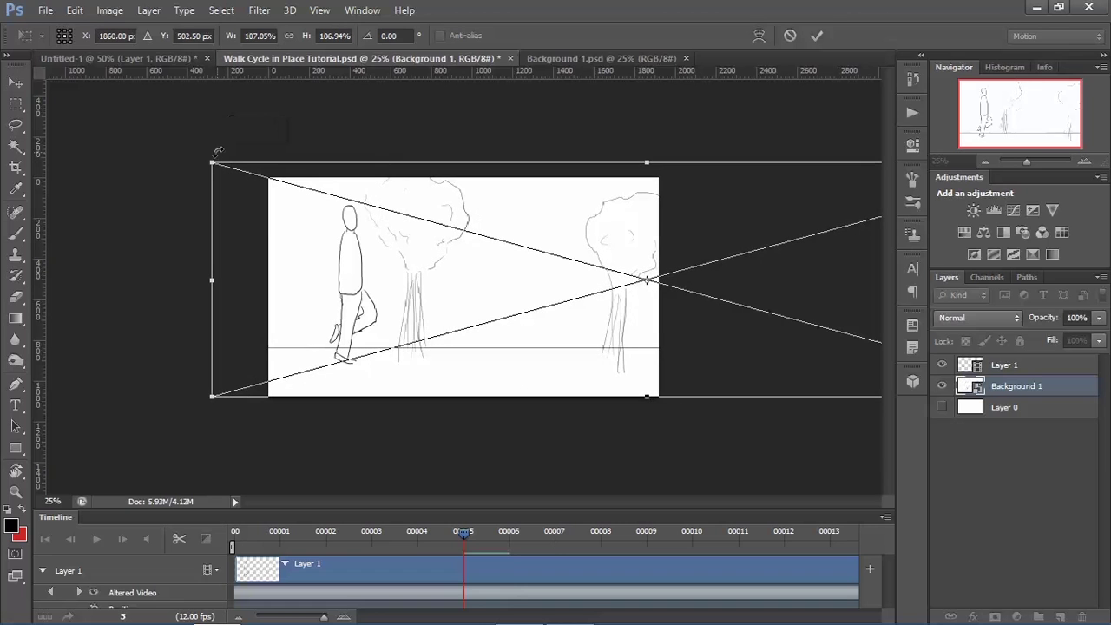
key(b)
key(Return)
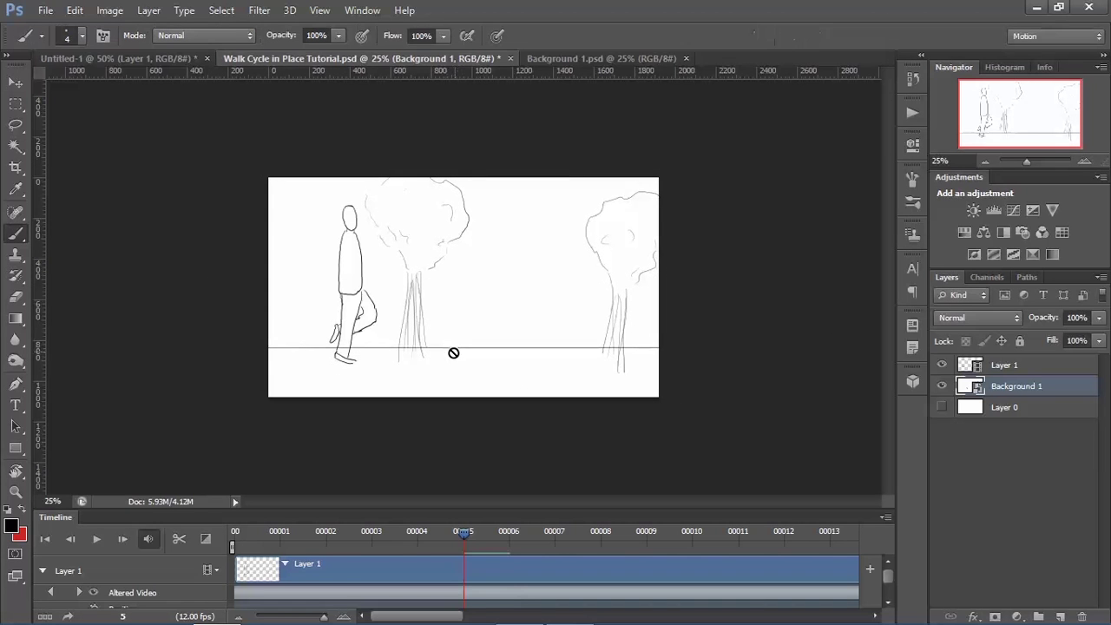
click(1014, 368)
Step: Lower the walking figure onto the background's ground line with the Move tool
key(v)
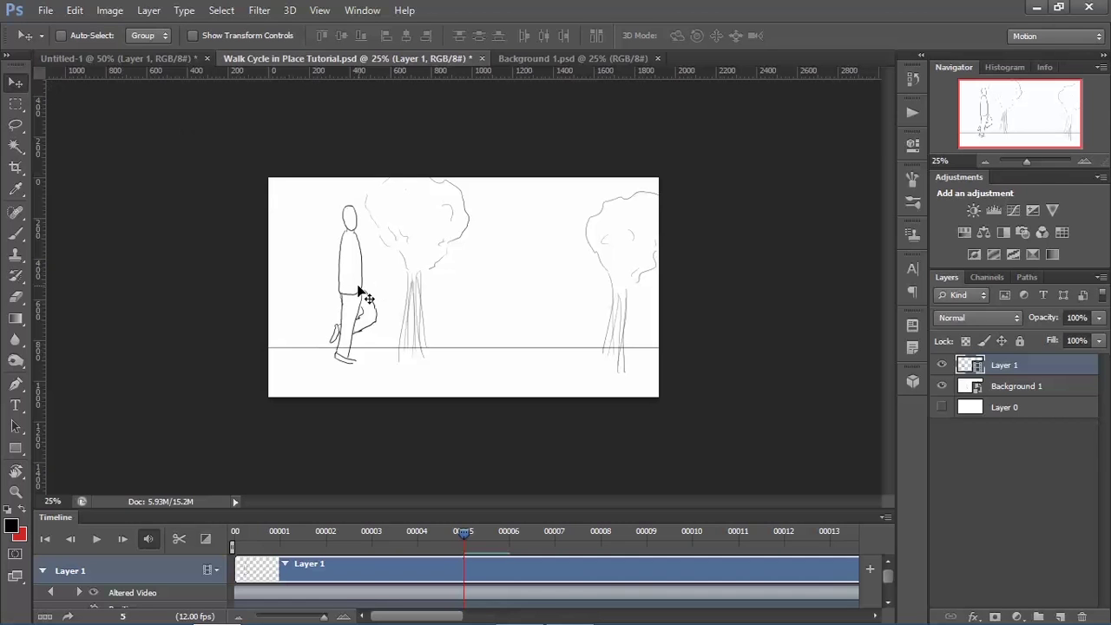
drag(358, 294, 379, 316)
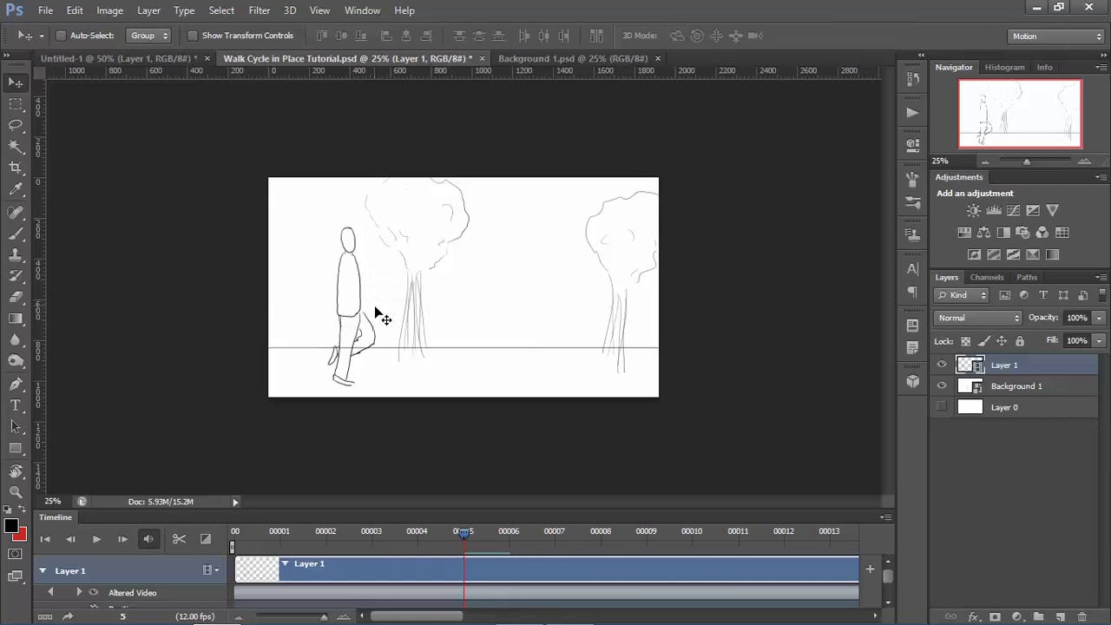
mouse_move(461, 528)
mouse_down()
mouse_move(389, 545)
mouse_move(448, 537)
mouse_up()
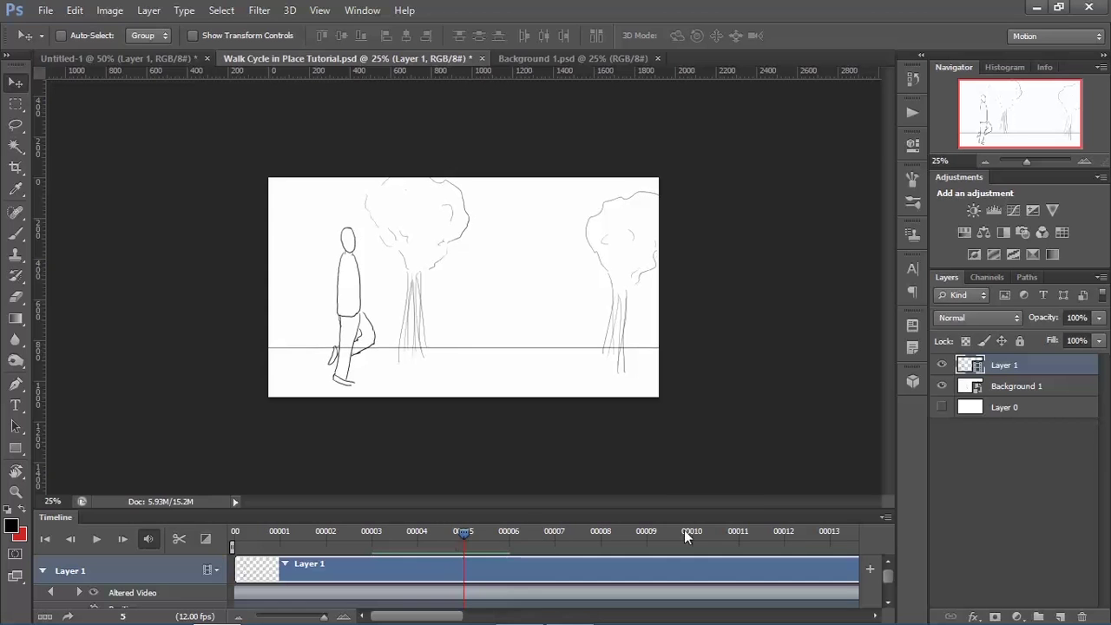
Step: Enlarge the Timeline, start Background 1's clip at frame 0 and trim it to frame 17
drag(759, 508, 740, 319)
drag(518, 477, 250, 492)
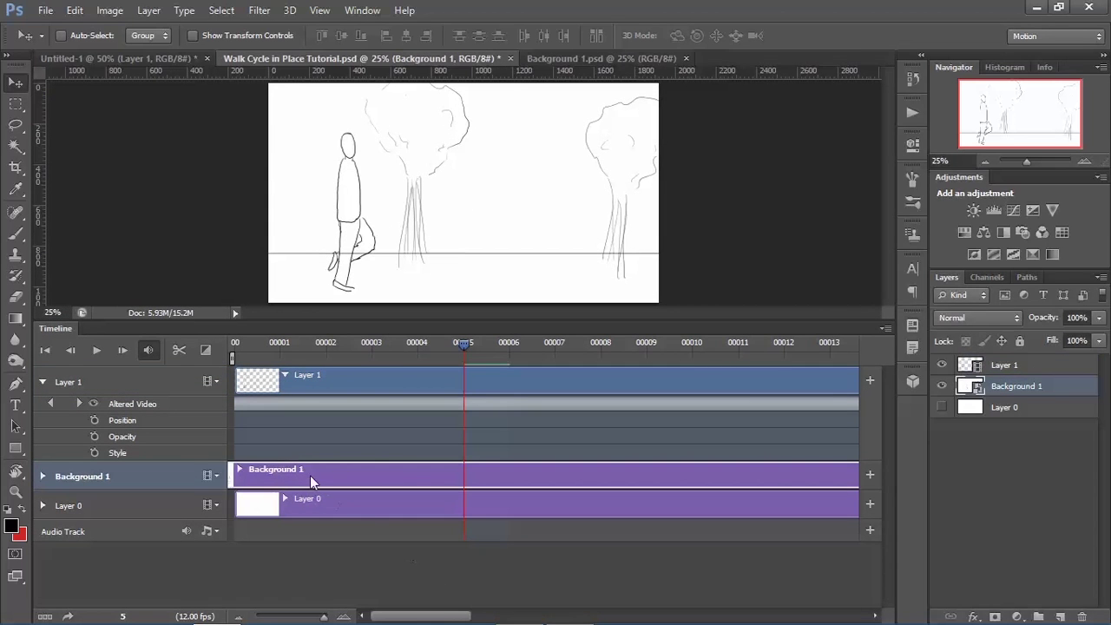
drag(439, 616, 874, 616)
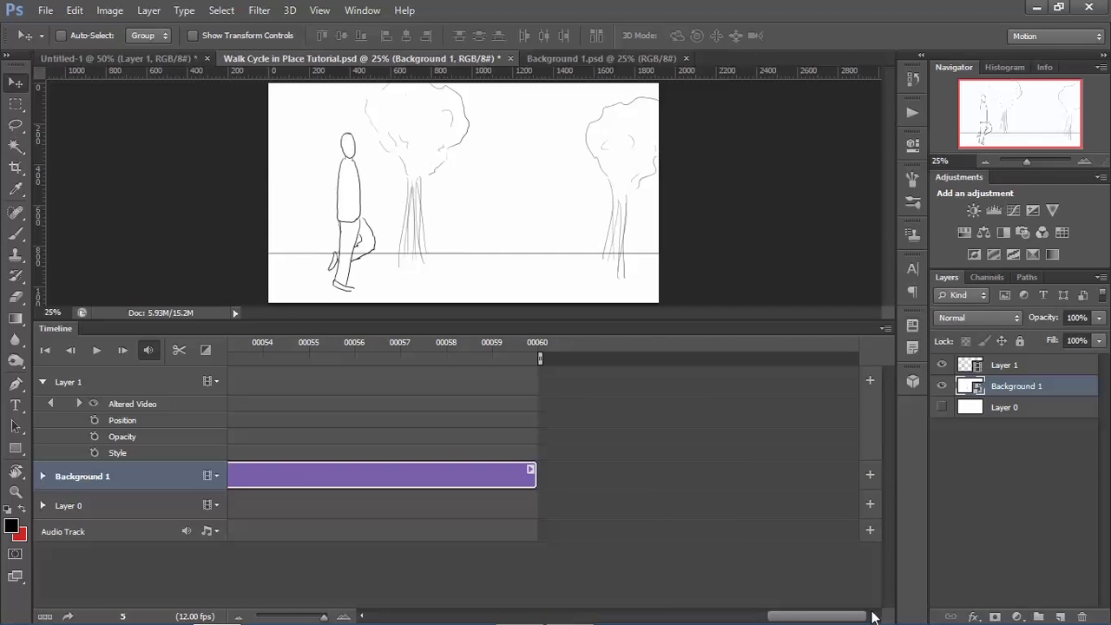
click(530, 470)
click(533, 470)
drag(534, 476, 668, 477)
click(659, 470)
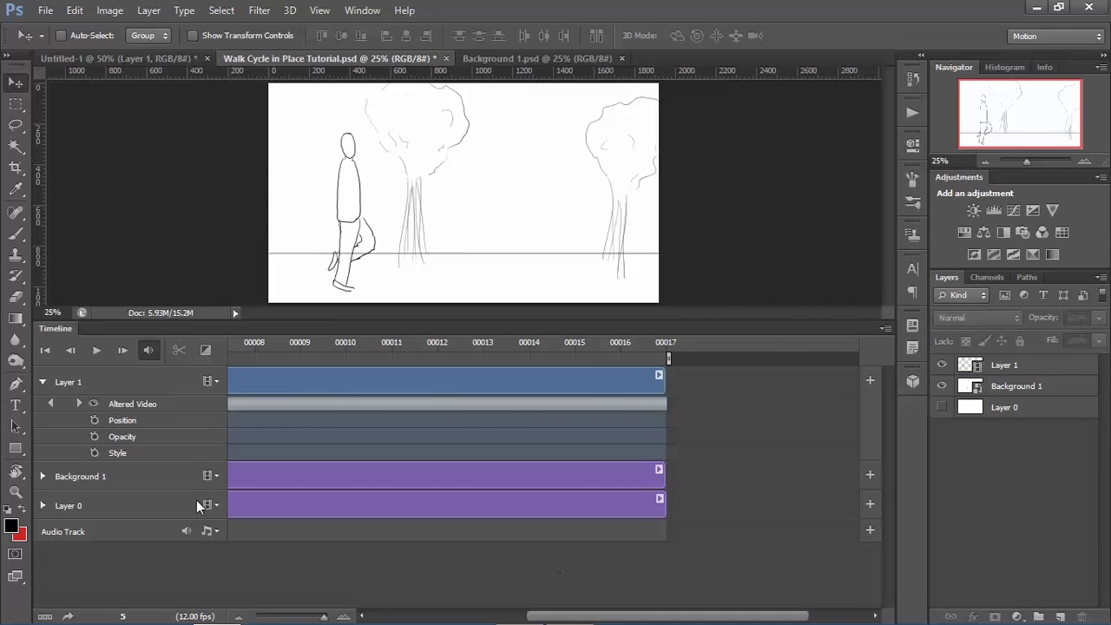
click(42, 476)
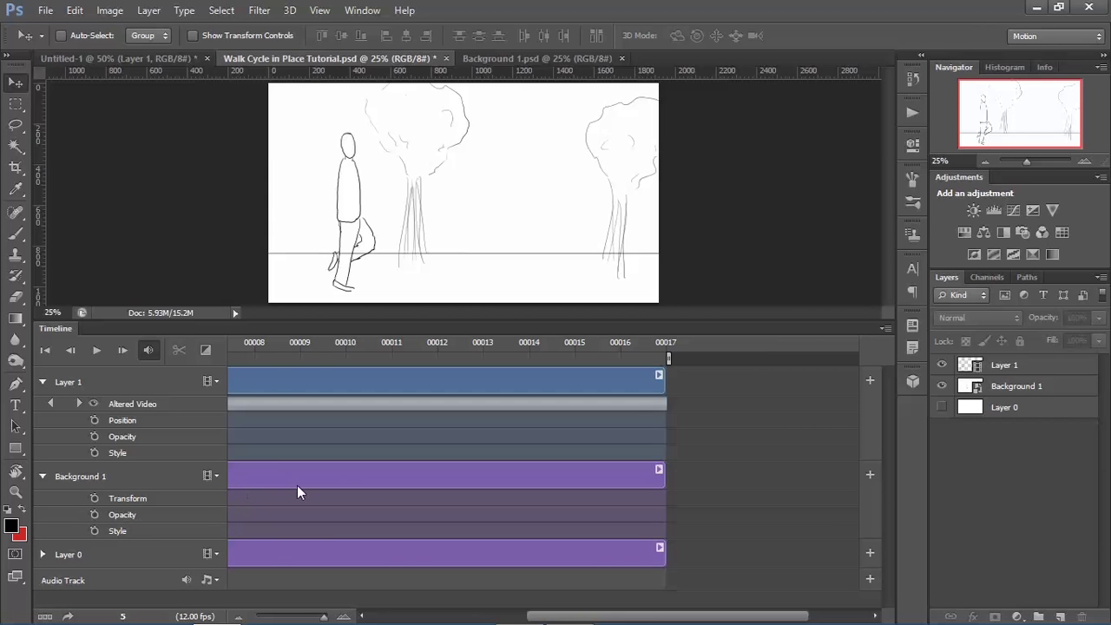
drag(563, 616, 300, 621)
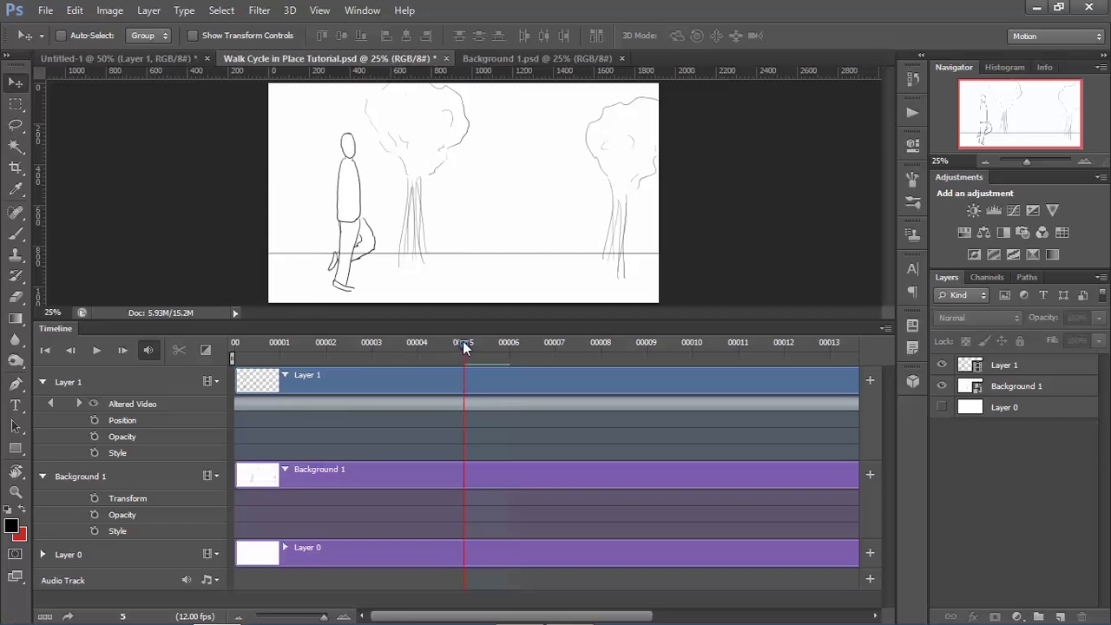
drag(462, 342, 230, 335)
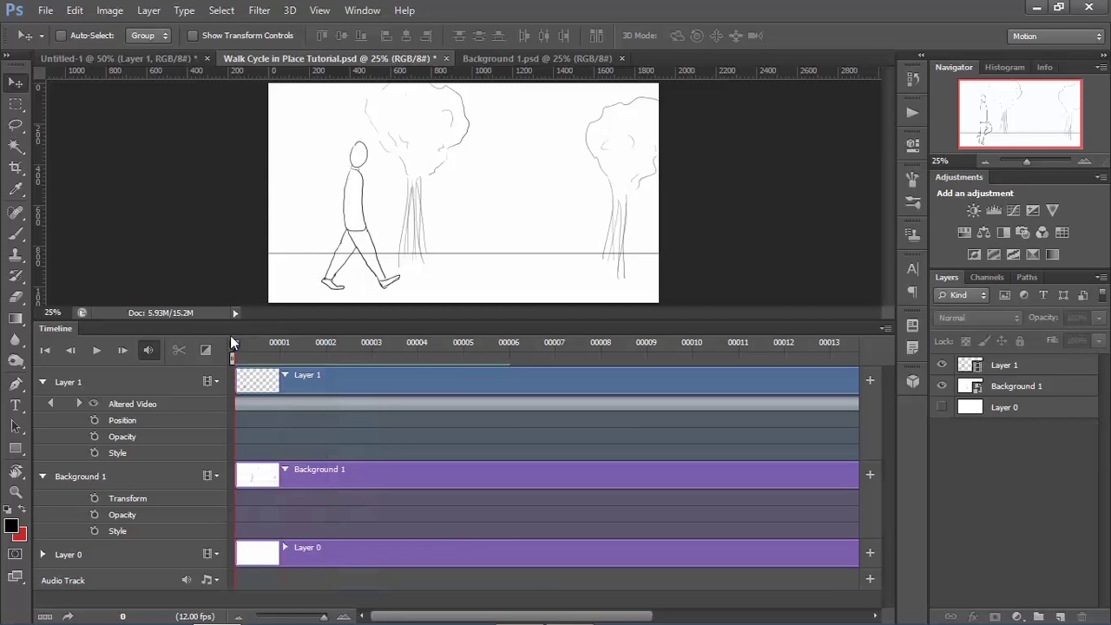
Step: Convert the Background 1 layer to a smart object and expand its Timeline track
click(979, 391)
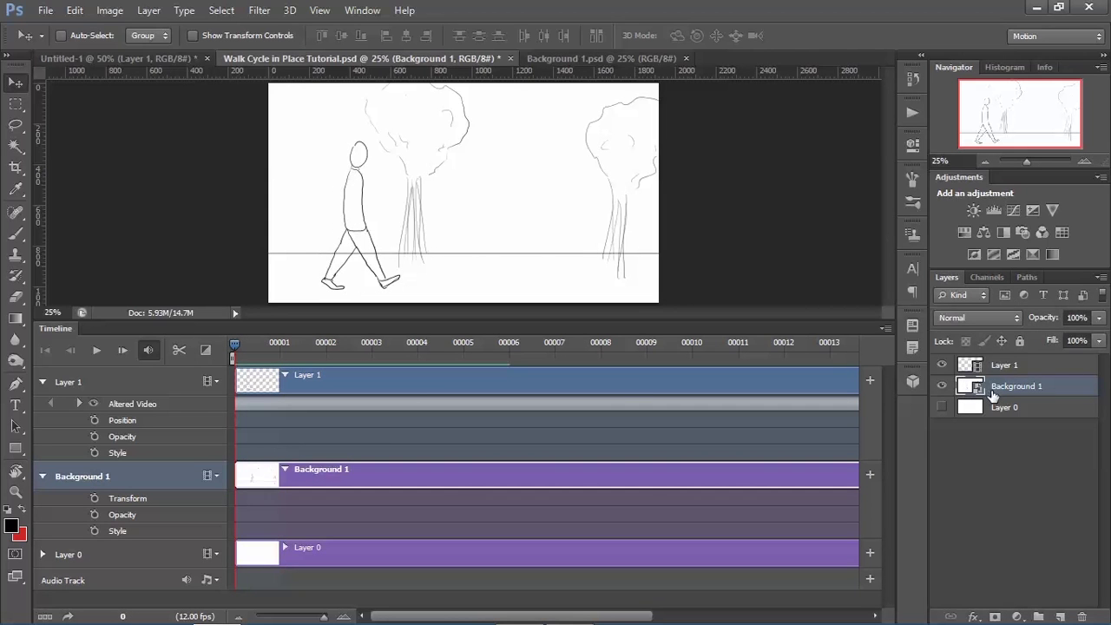
right_click(980, 384)
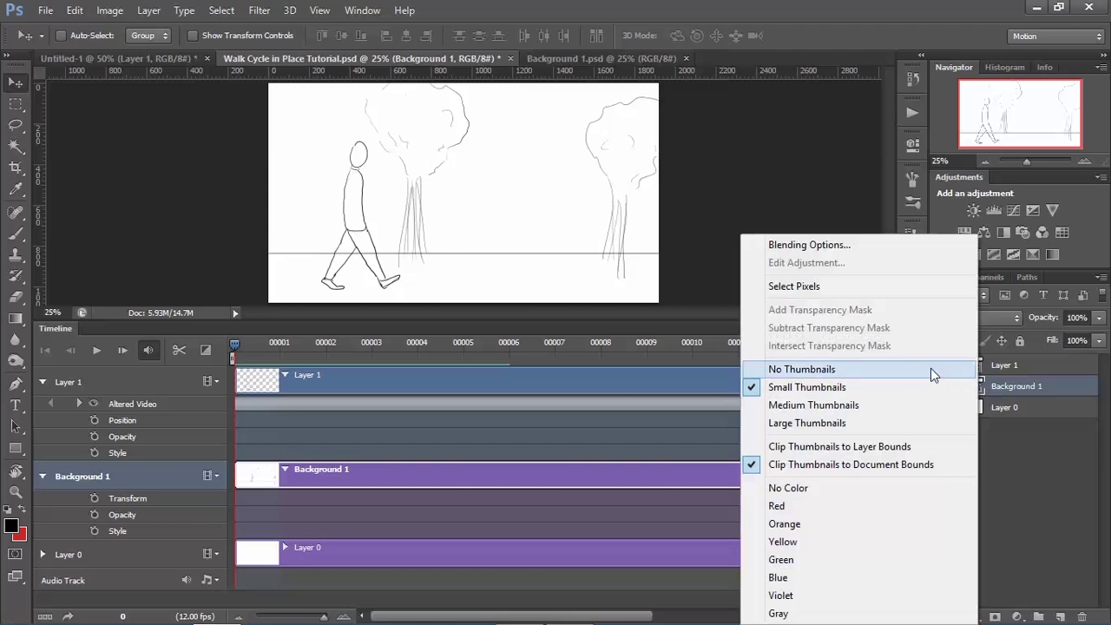
click(1041, 392)
right_click(1041, 401)
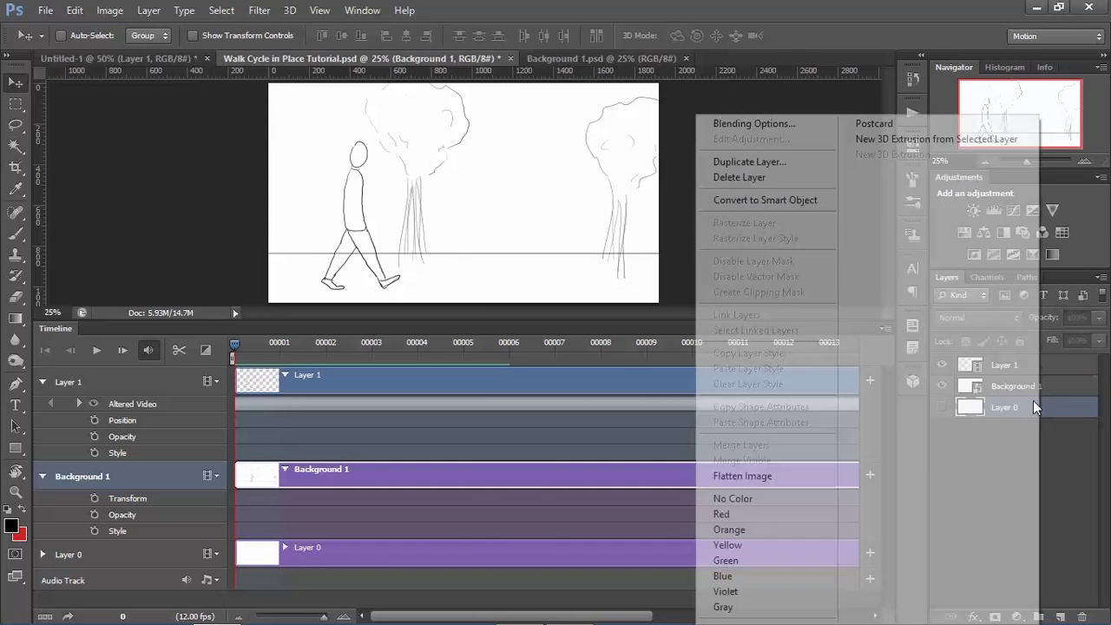
click(1066, 393)
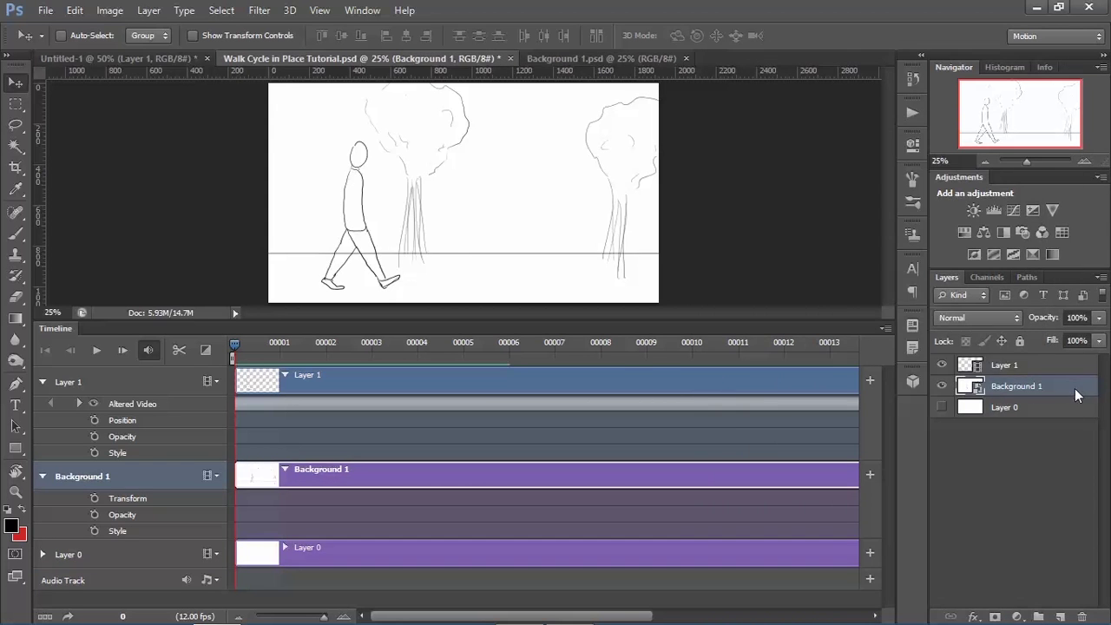
right_click(1075, 388)
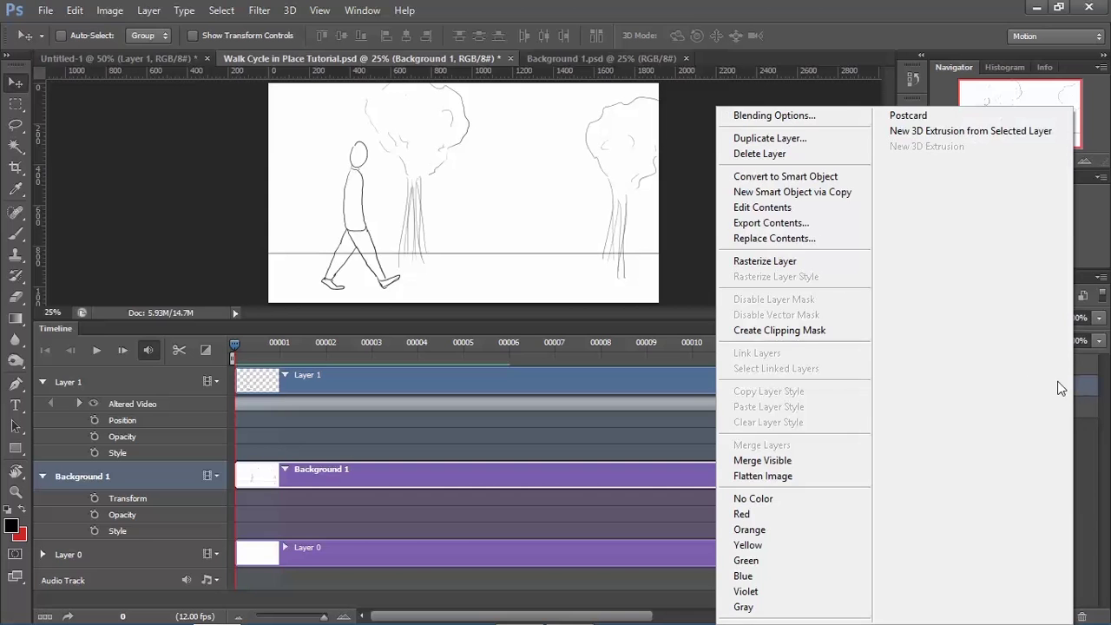
click(831, 179)
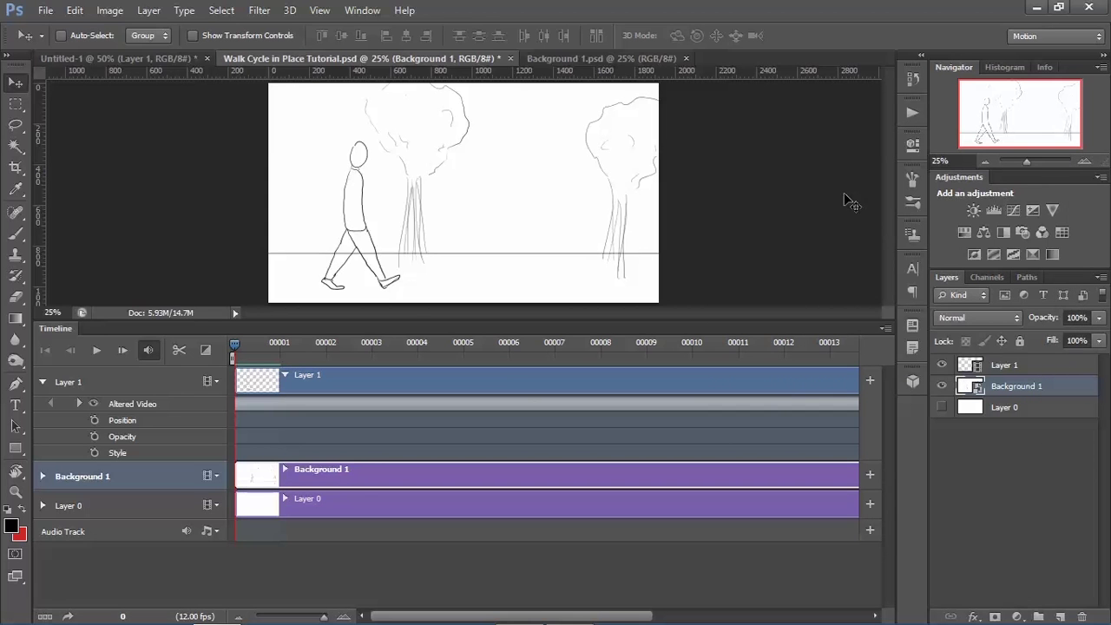
click(42, 476)
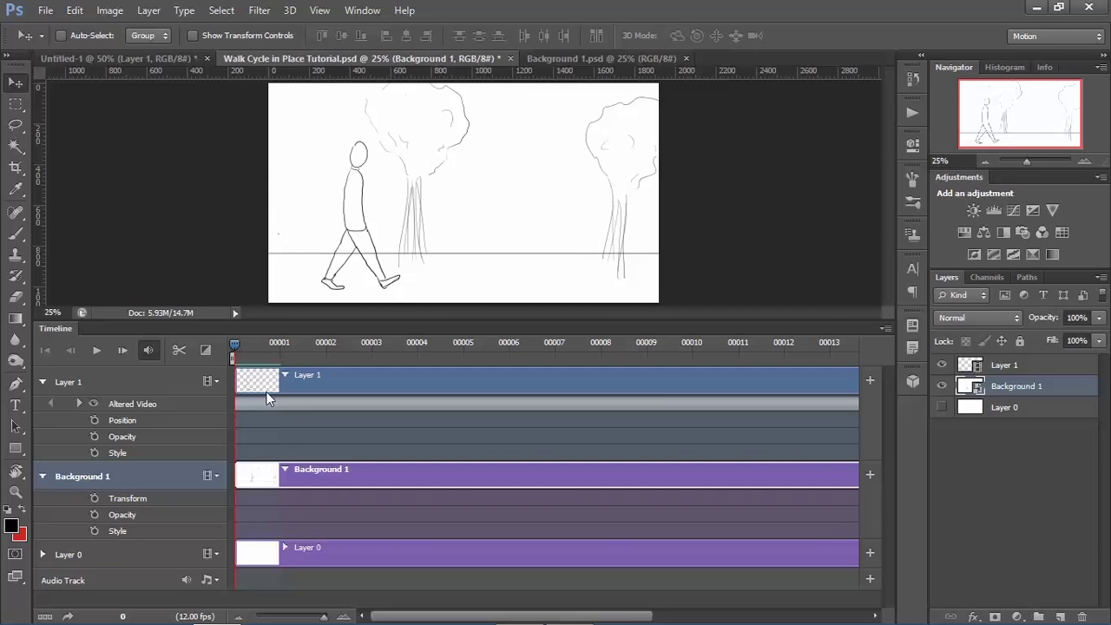
Step: Add a Transform keyframe at frame 0 and shift the trees far left at the last frame
click(95, 497)
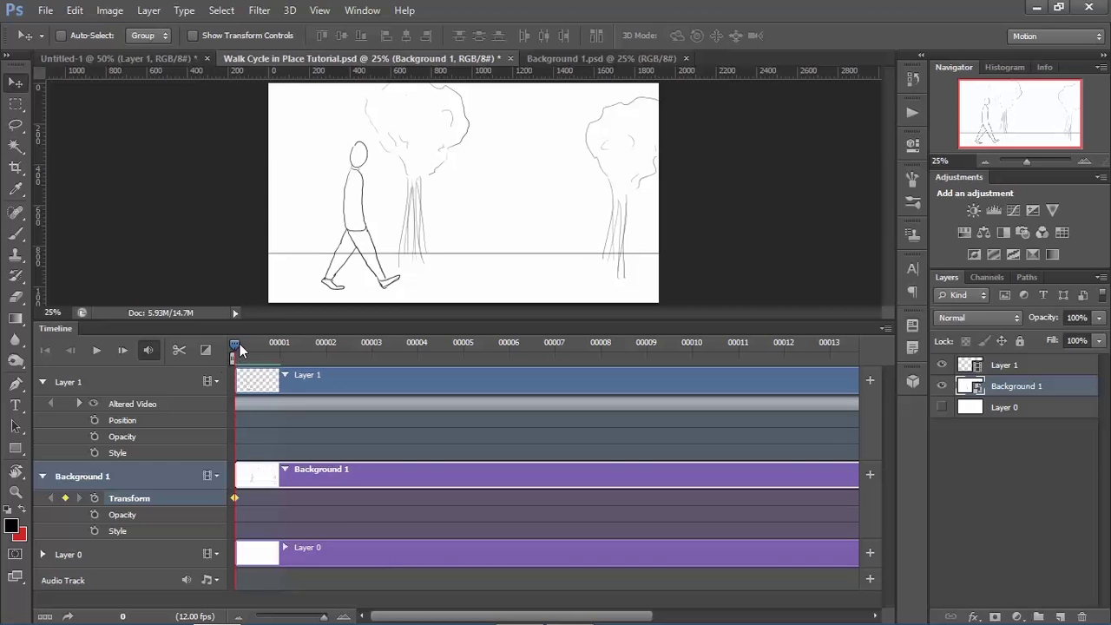
key(End)
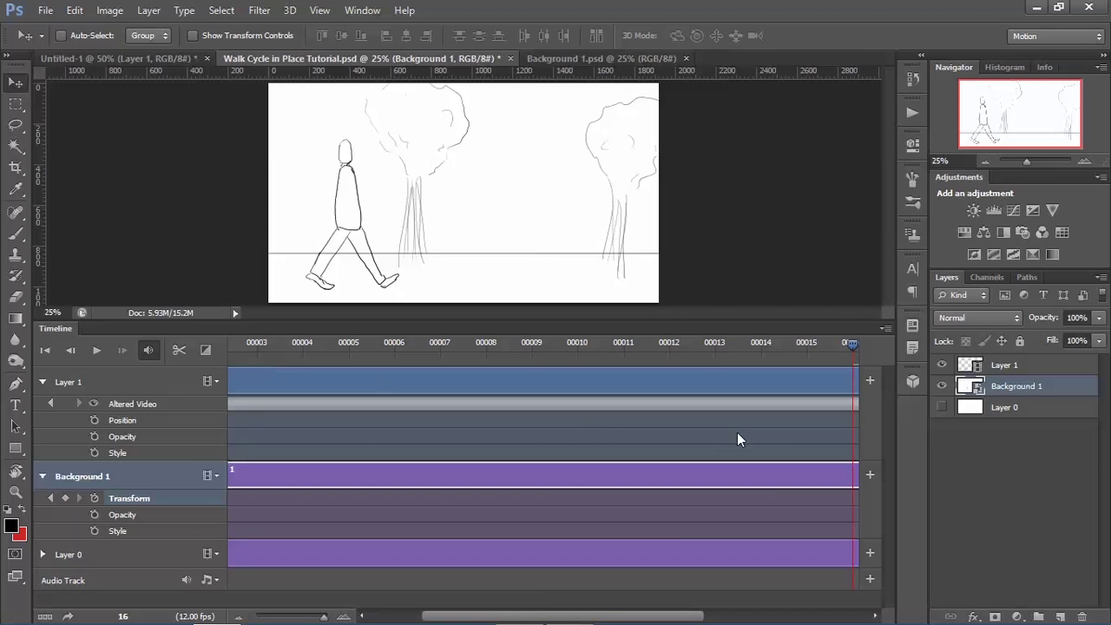
drag(643, 616, 807, 619)
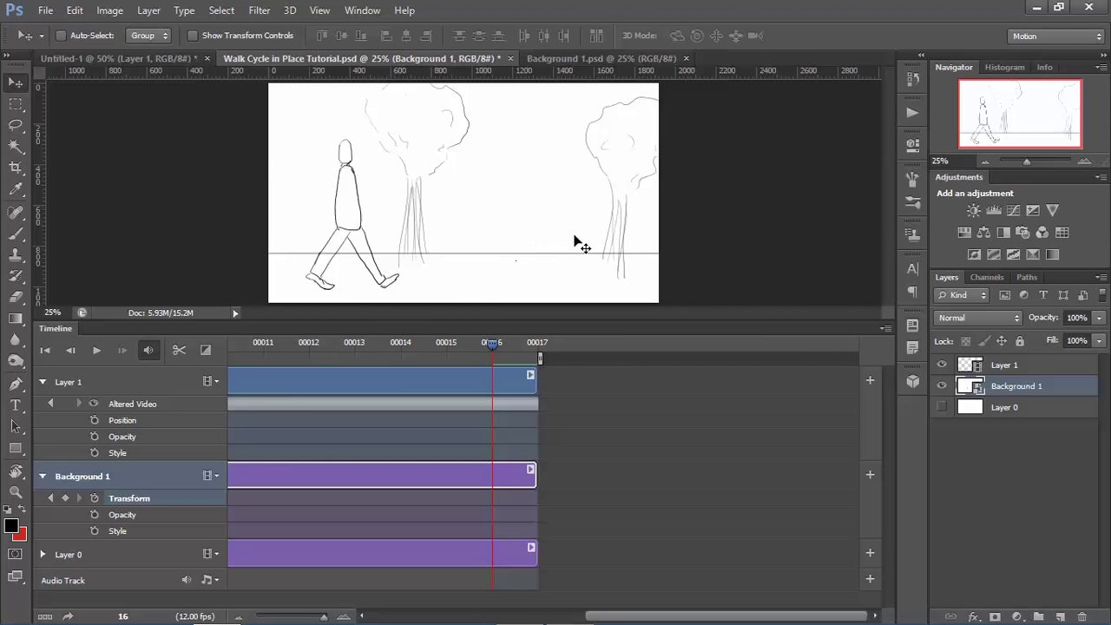
drag(581, 236, 178, 252)
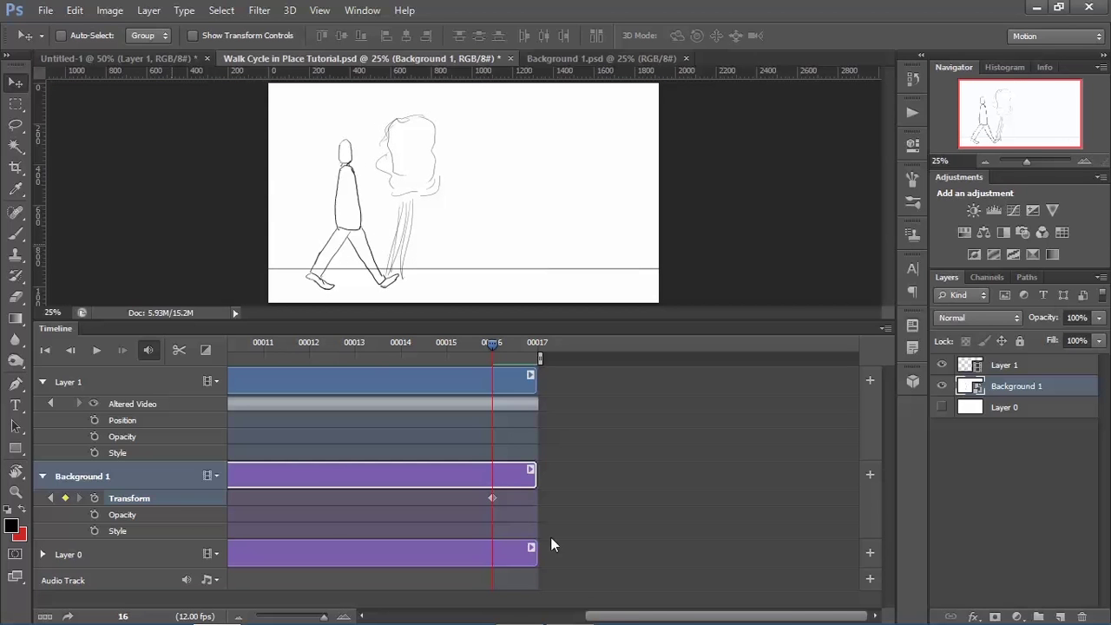
Step: Play the timeline to preview the scrolling background, then stop it
drag(619, 608, 349, 618)
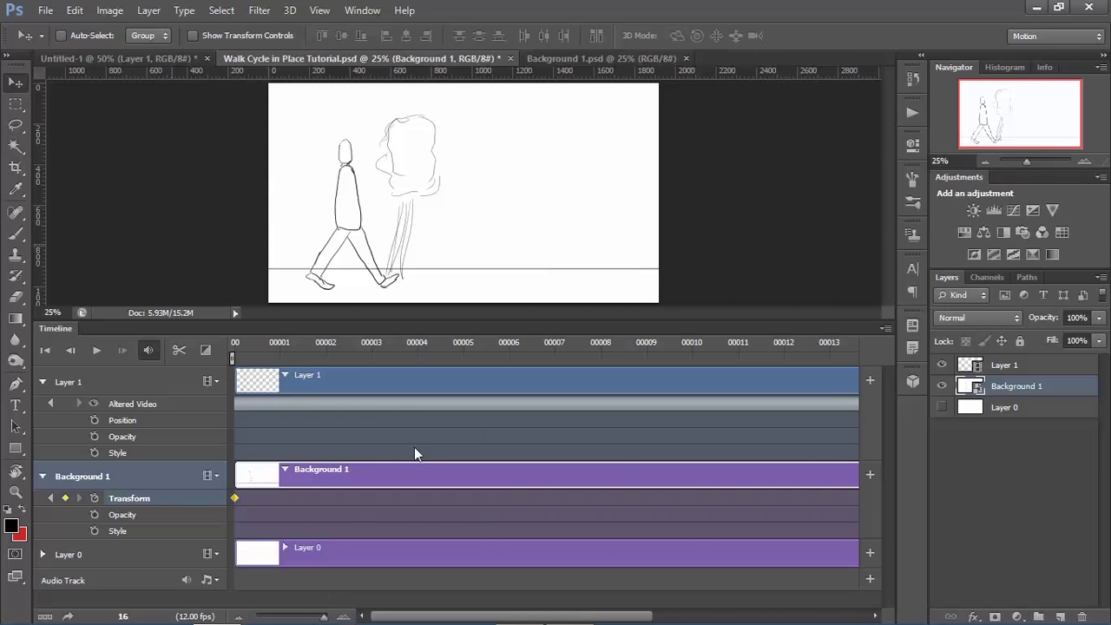
key(space)
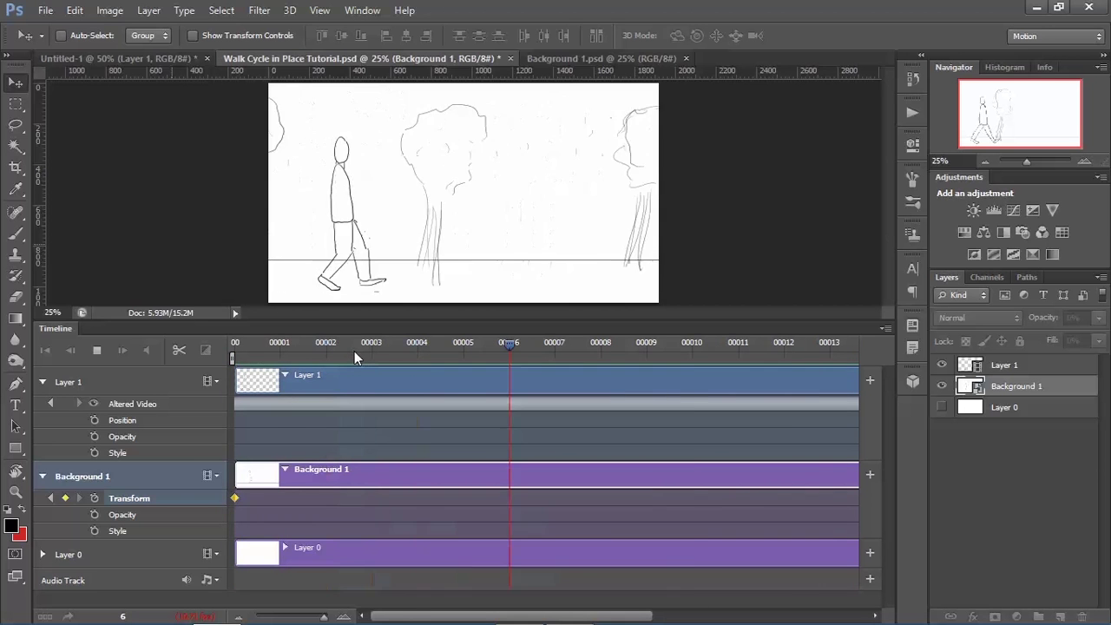
key(space)
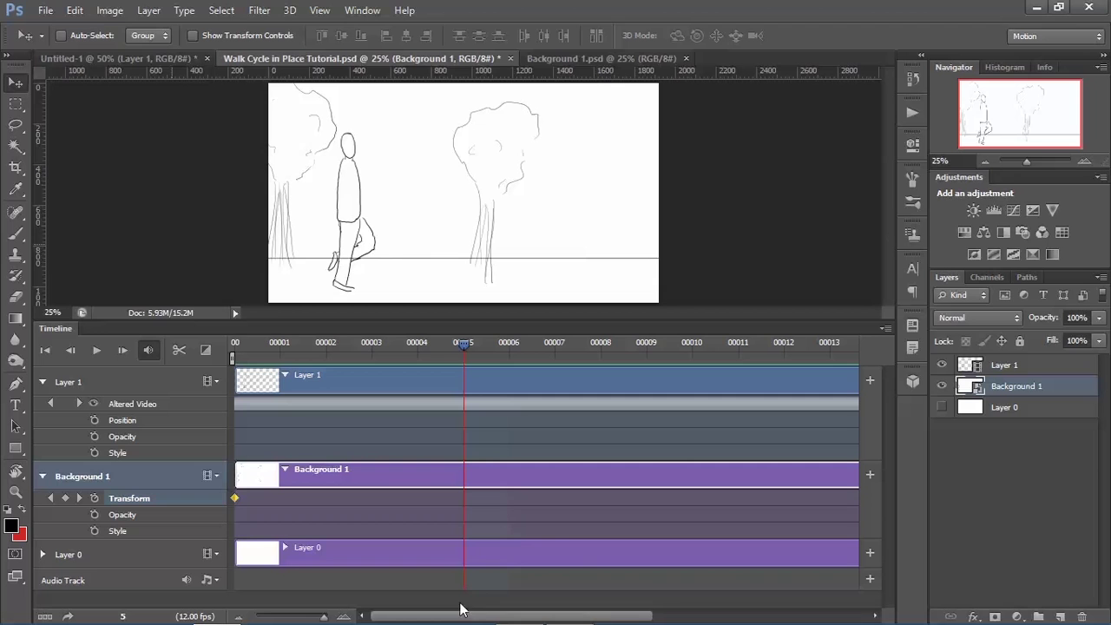
Step: Delete the background's end keyframe and shift Background 1 left about 287 px at frame 16
drag(540, 616, 714, 573)
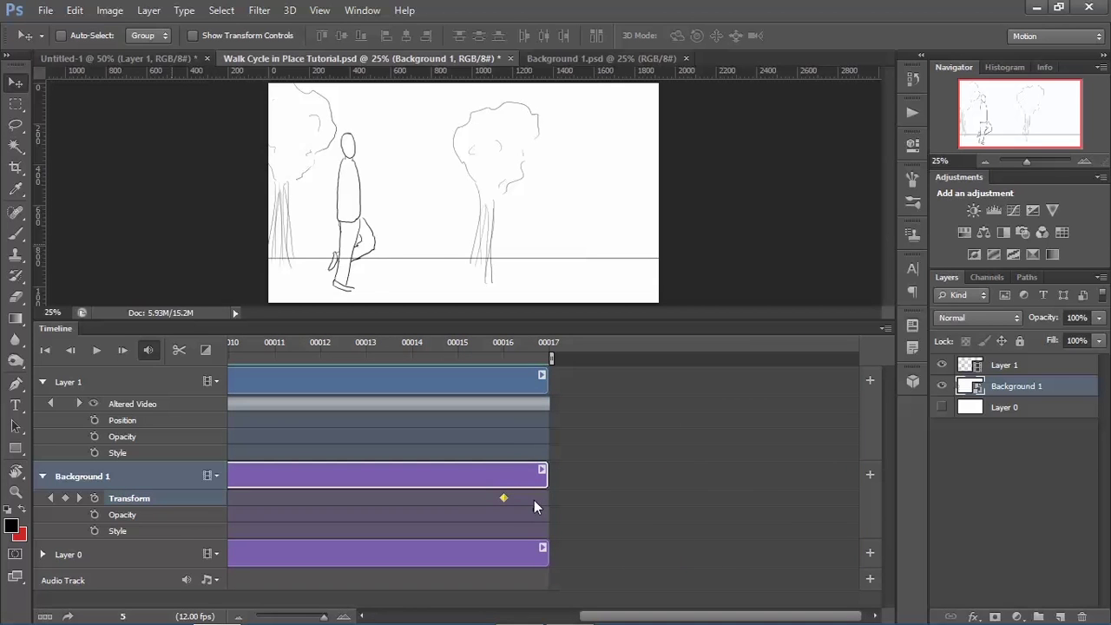
key(Delete)
click(475, 344)
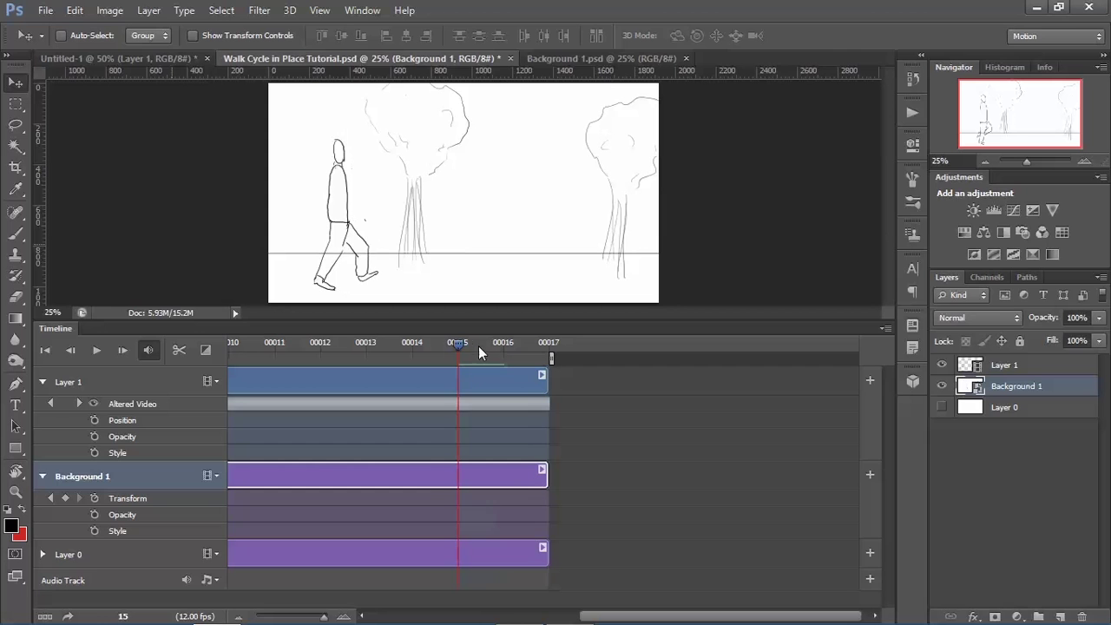
drag(457, 349, 882, 410)
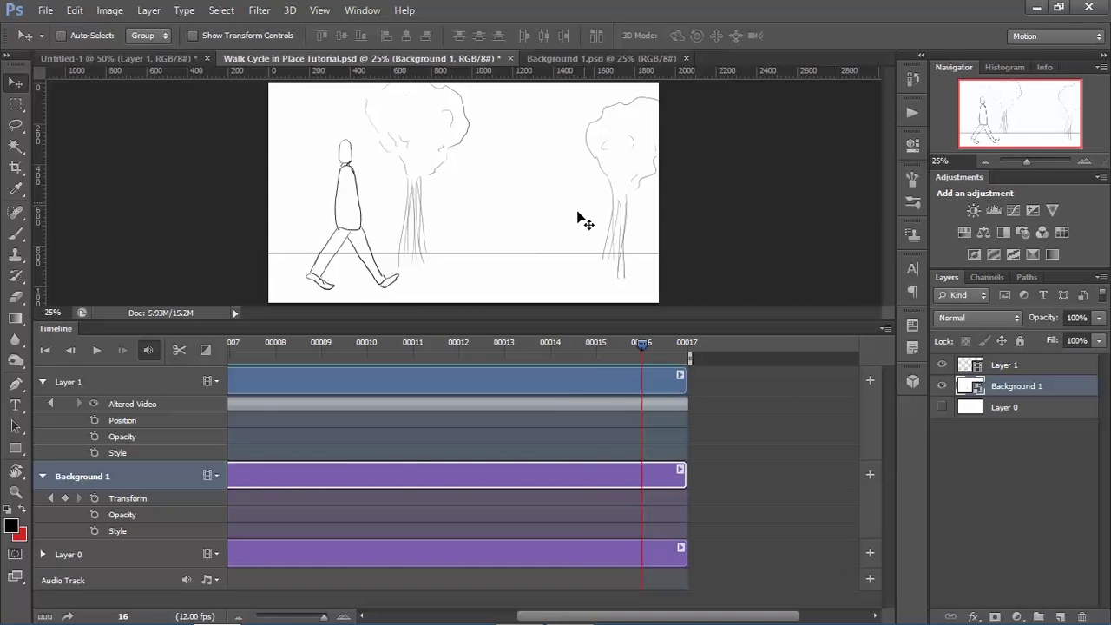
drag(588, 217, 527, 224)
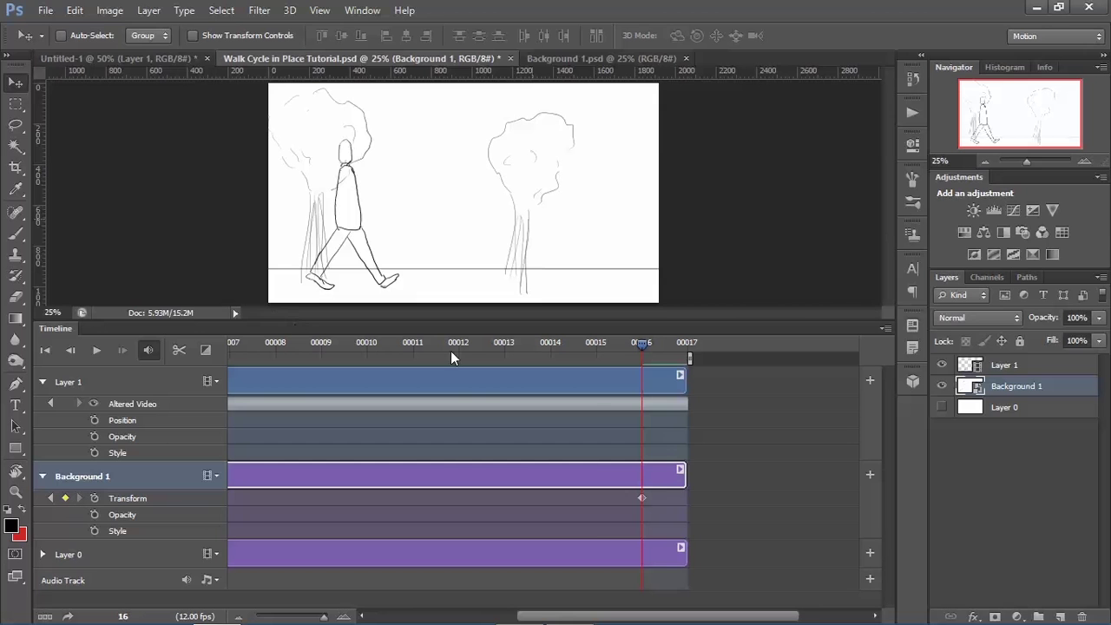
Step: Preview the gentler background scroll by playing the animation from an earlier frame
drag(635, 347, 196, 326)
key(space)
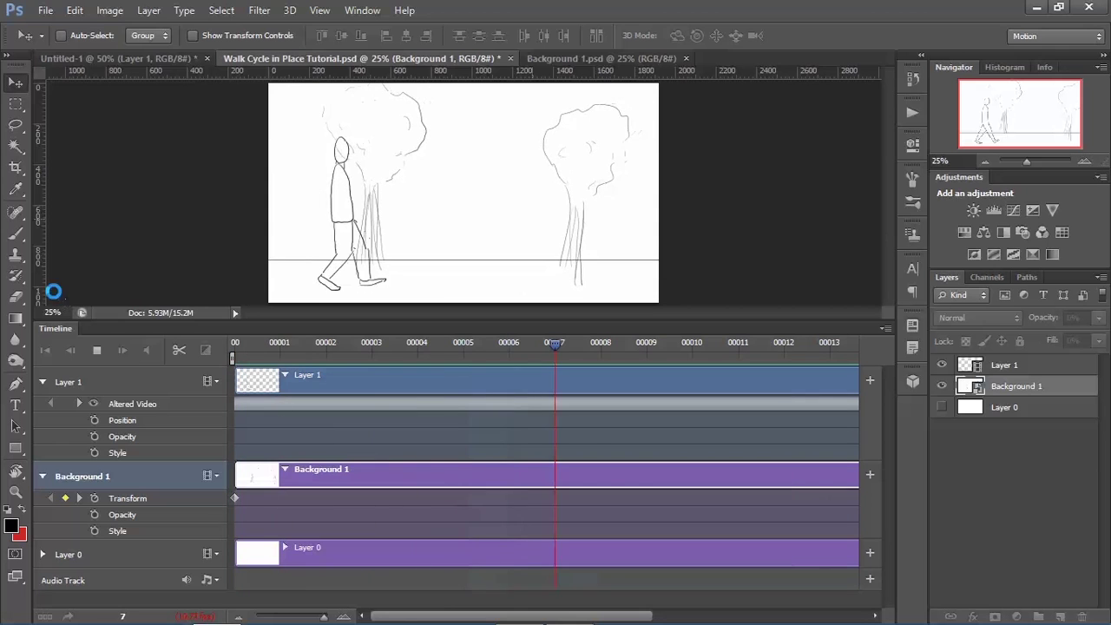
key(space)
Step: Zoom the timeline out and select Layer 1, the walking figure
drag(410, 620, 443, 620)
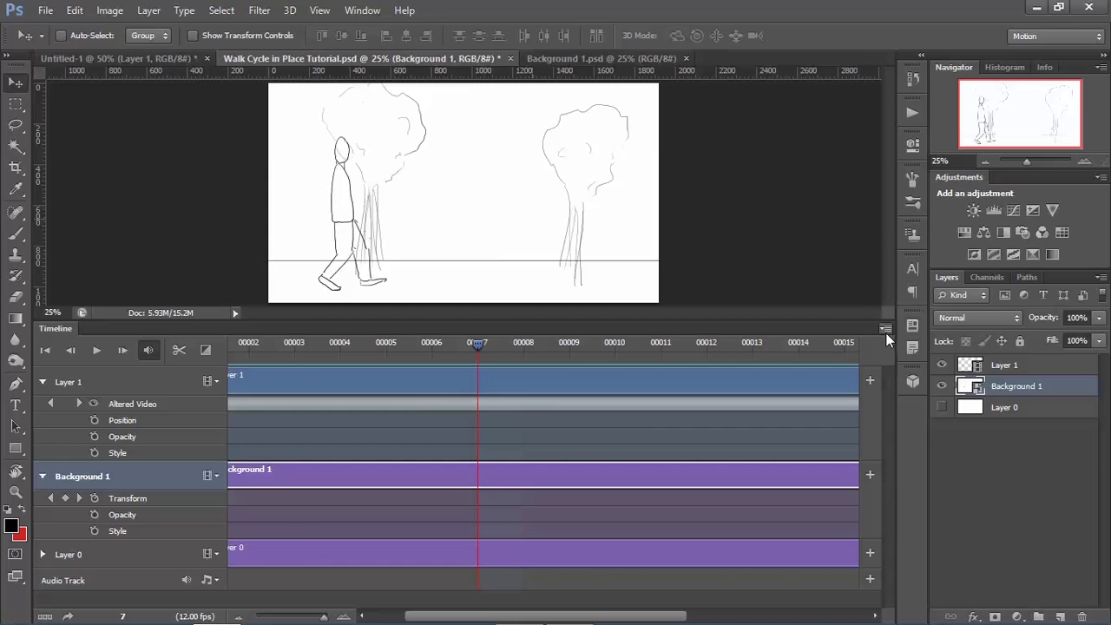
click(241, 619)
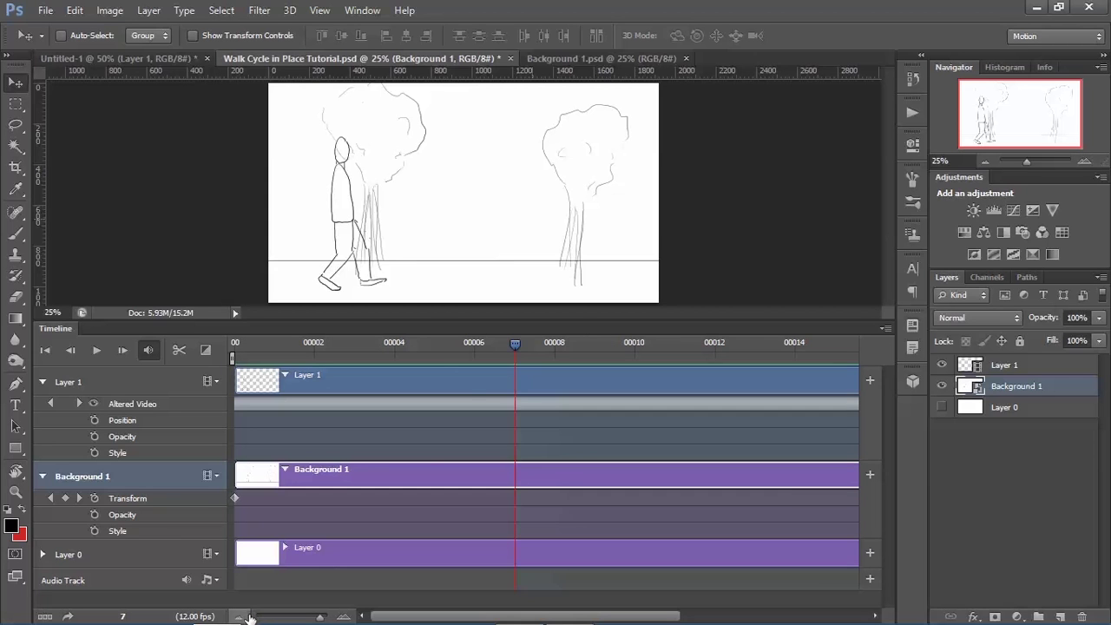
click(240, 618)
click(241, 618)
click(240, 618)
click(240, 618)
click(240, 618)
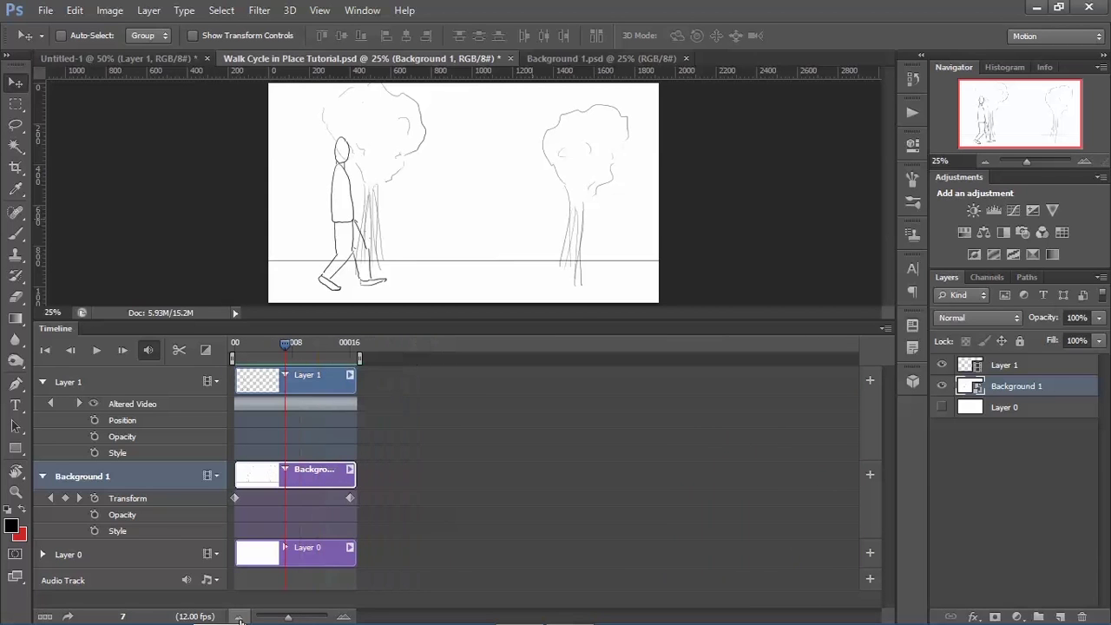
click(327, 387)
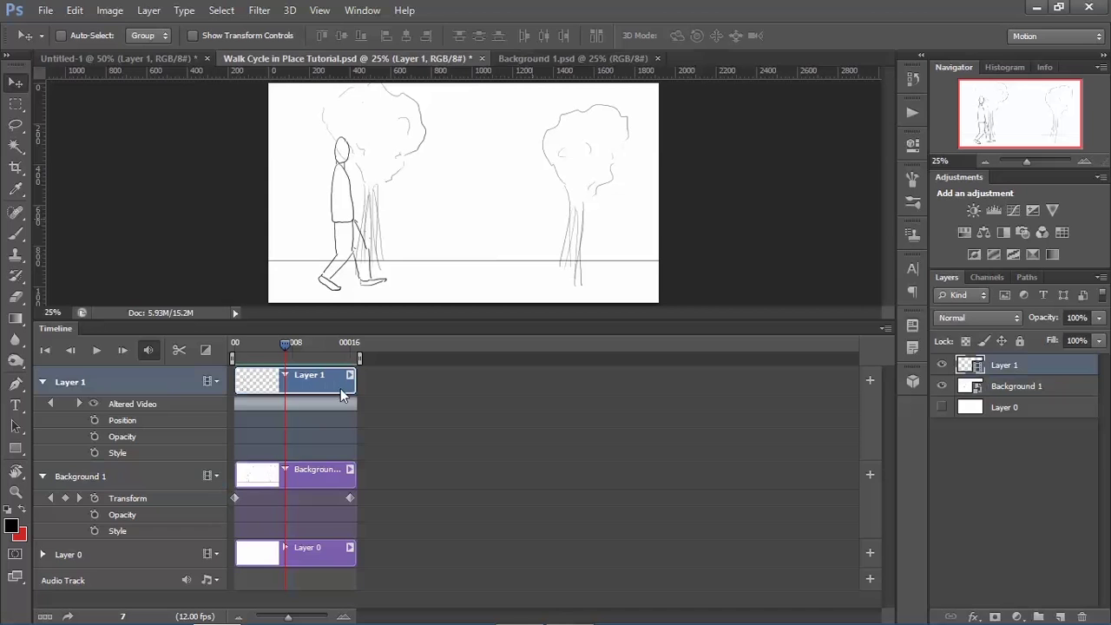
Step: Duplicate Layer 1 and place Layer 1 copy right after the original walk clip
right_click(972, 365)
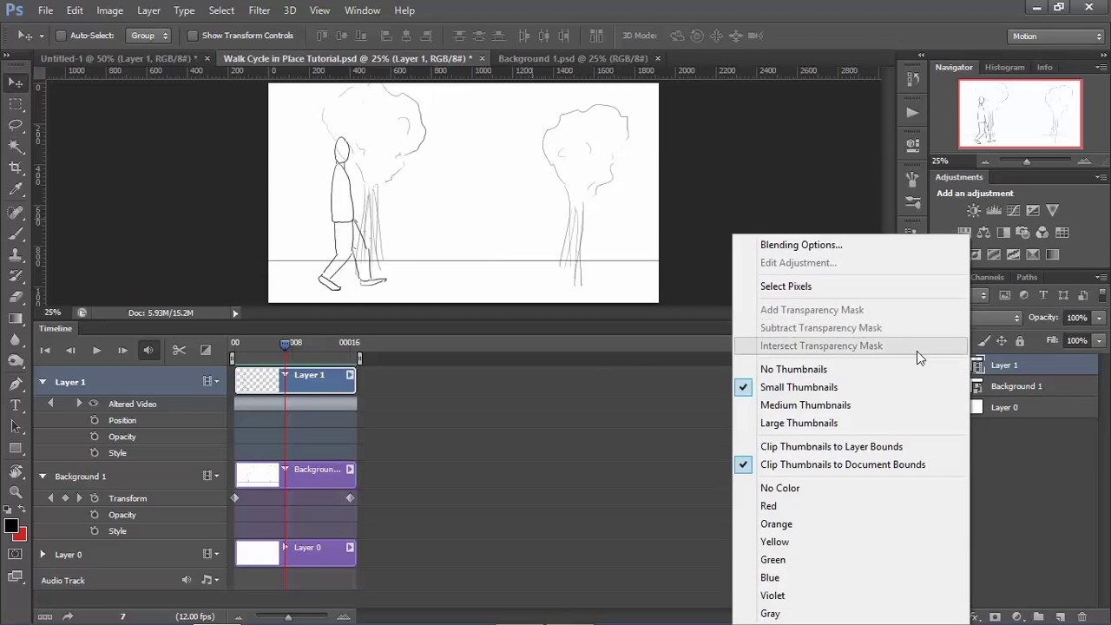
click(1041, 373)
right_click(1041, 370)
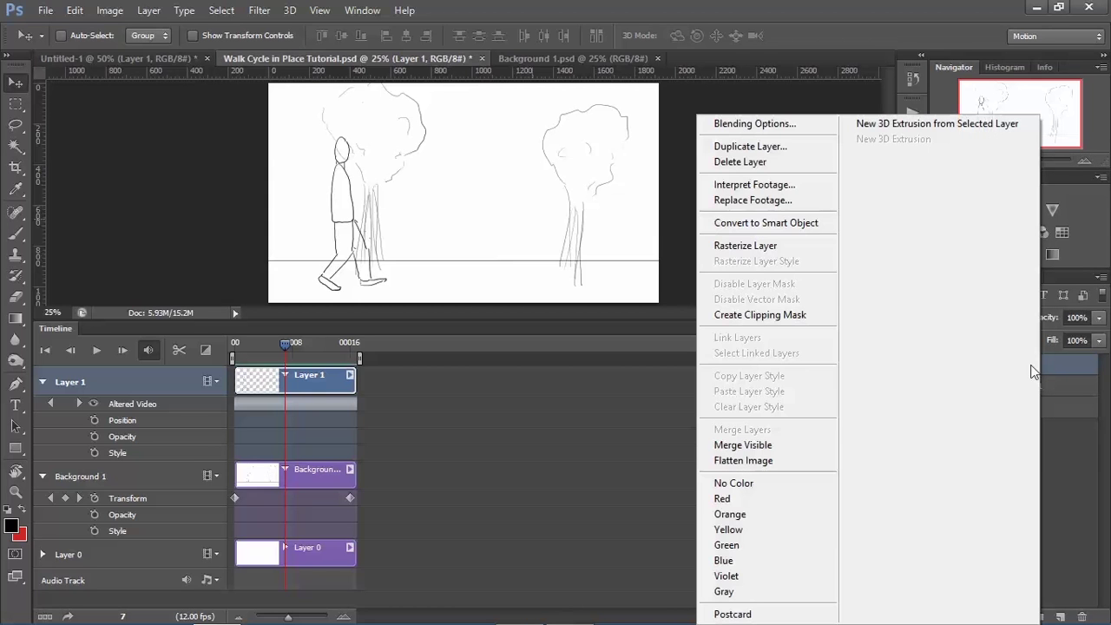
click(784, 148)
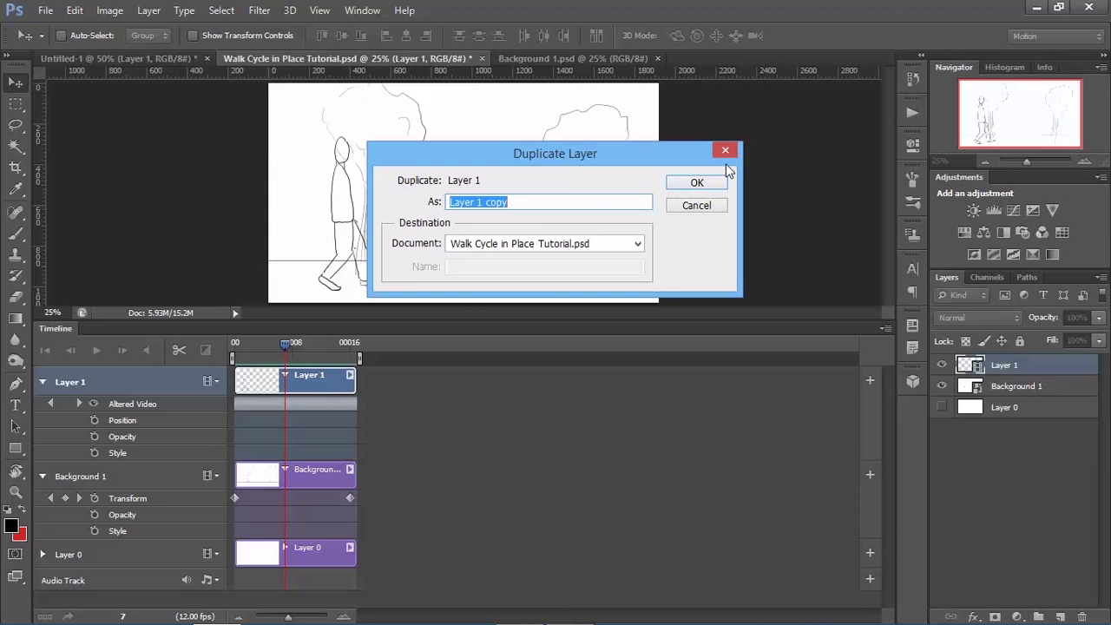
click(699, 183)
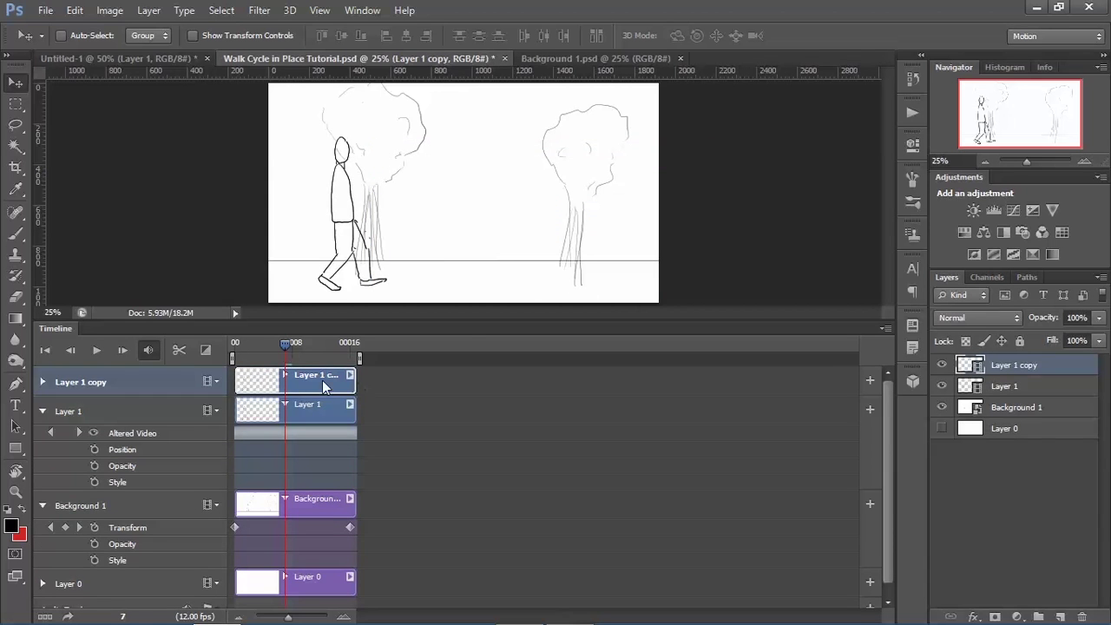
drag(323, 386, 444, 407)
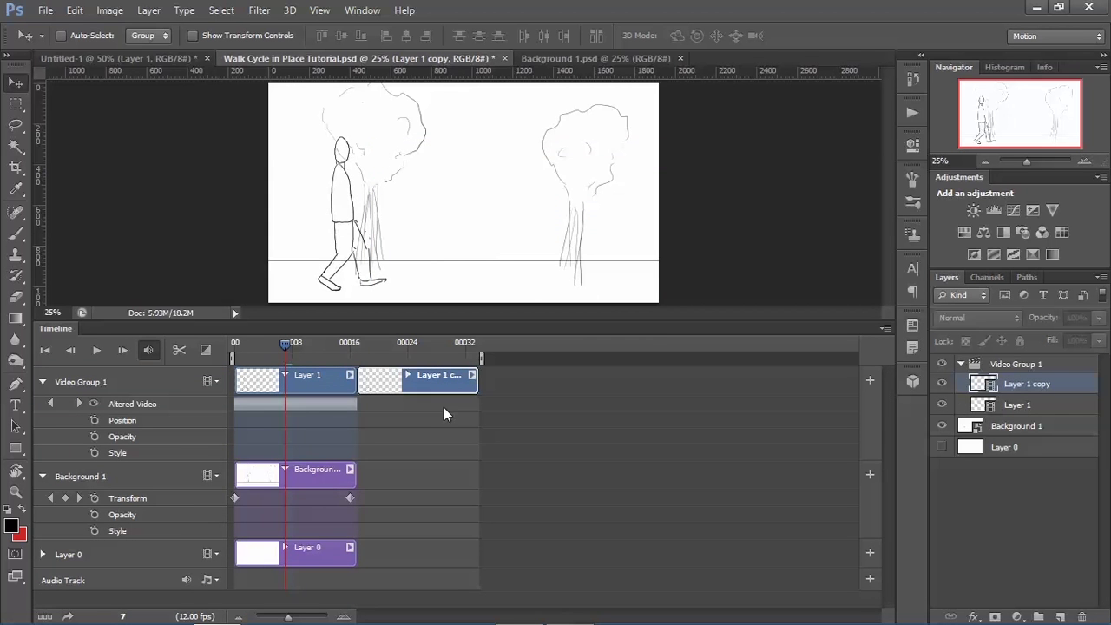
Step: Lengthen the Background 1 clip to span both walks and move its end keyframe to the clip end
drag(310, 342, 365, 351)
click(335, 357)
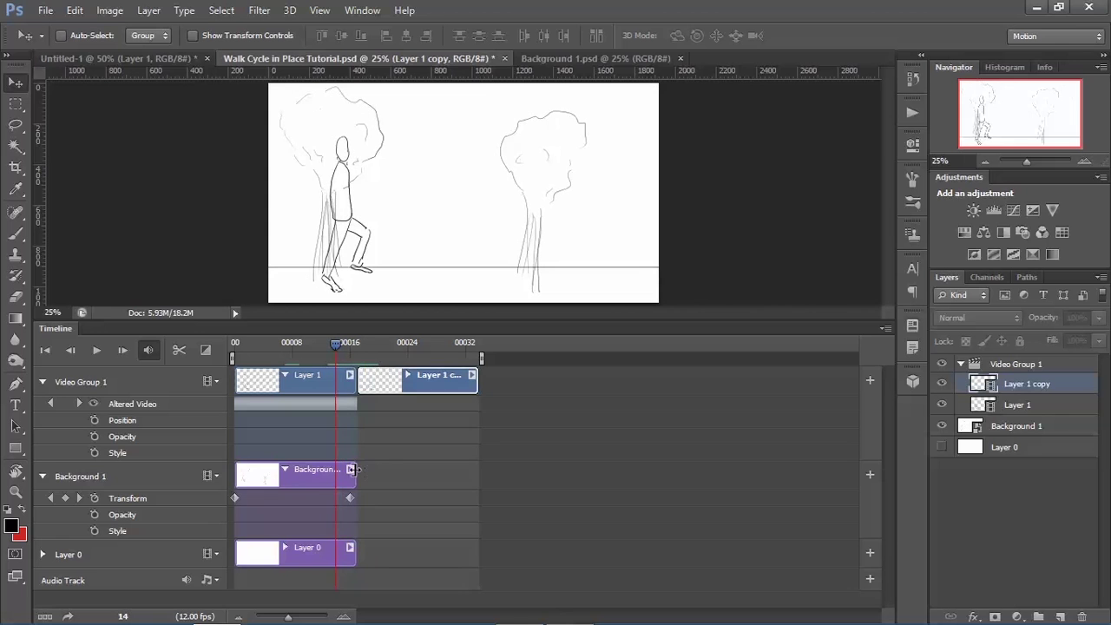
drag(355, 473, 474, 471)
drag(350, 495, 480, 497)
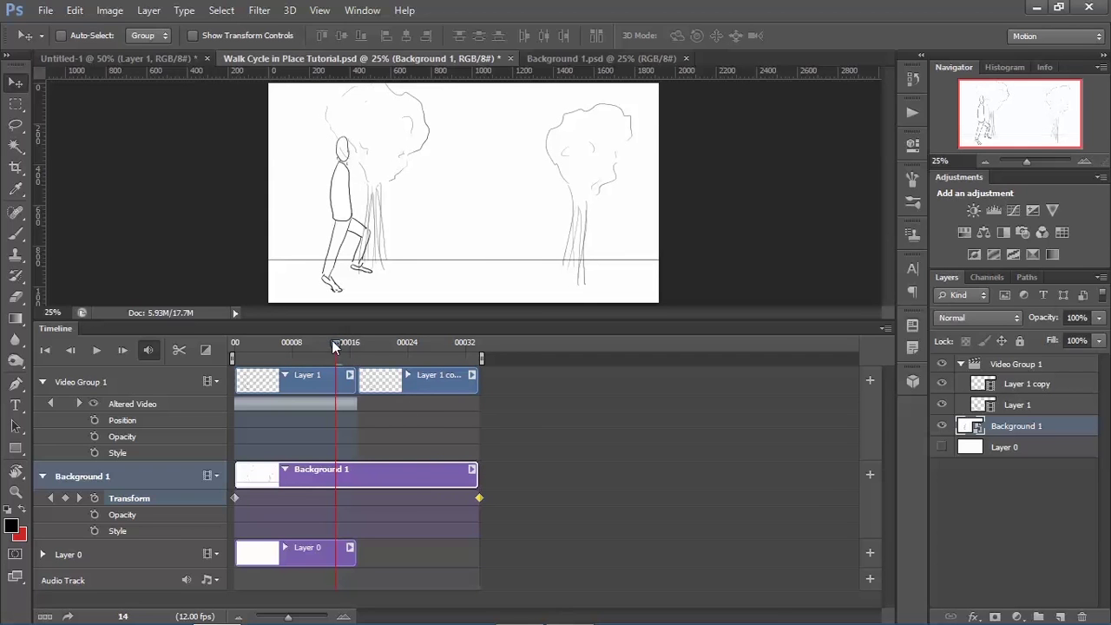
Step: Play the 32-frame animation from the start, then open the Timeline panel's options menu
drag(332, 342, 222, 342)
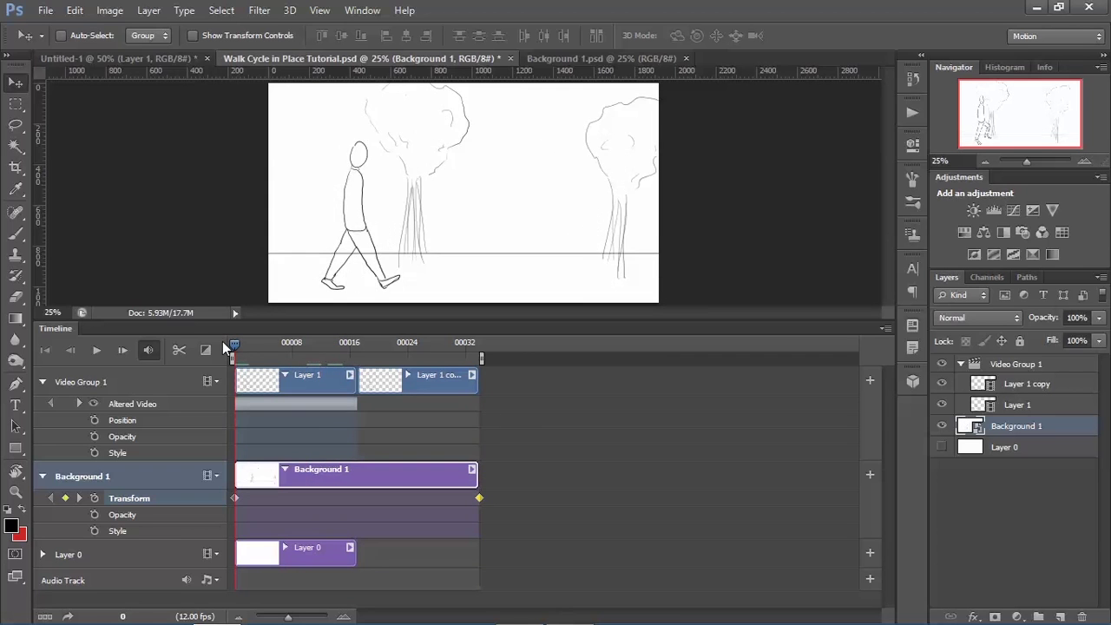
key(space)
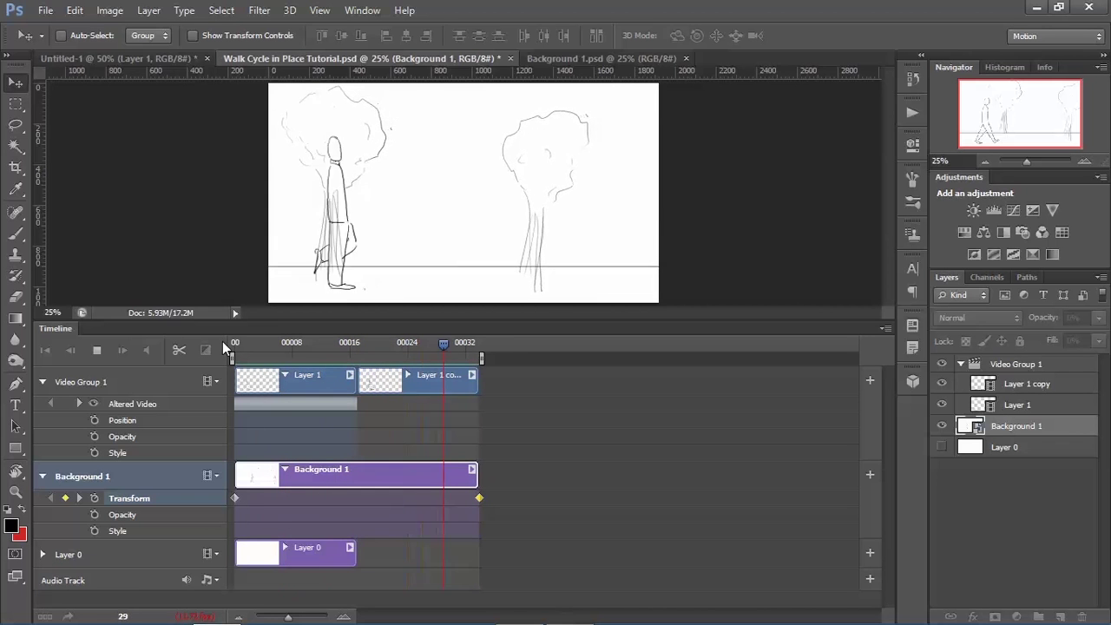
key(space)
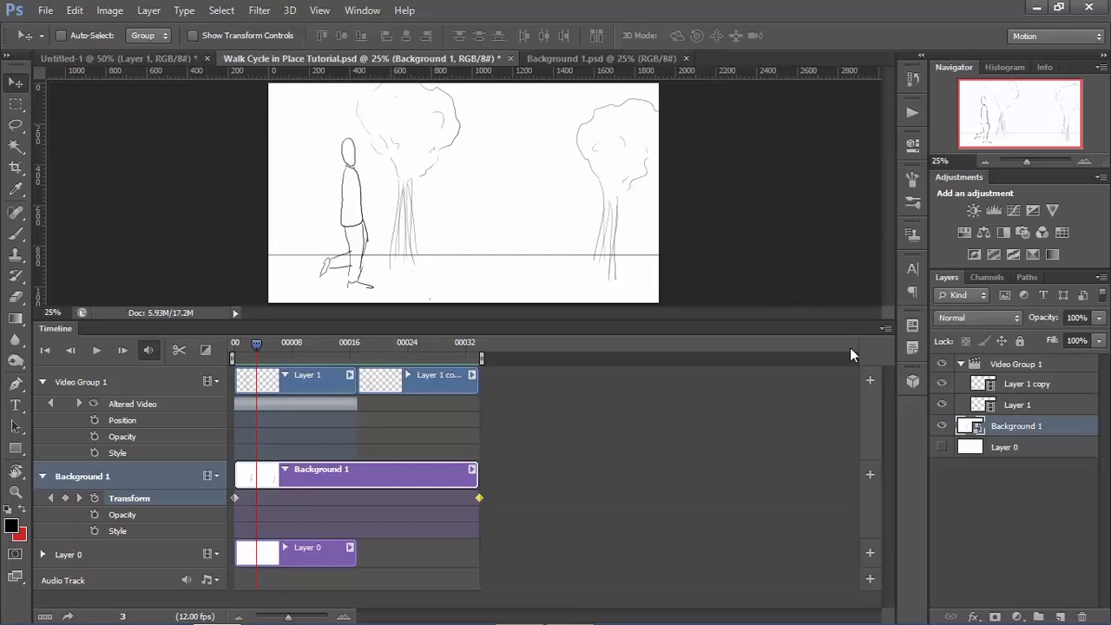
click(885, 328)
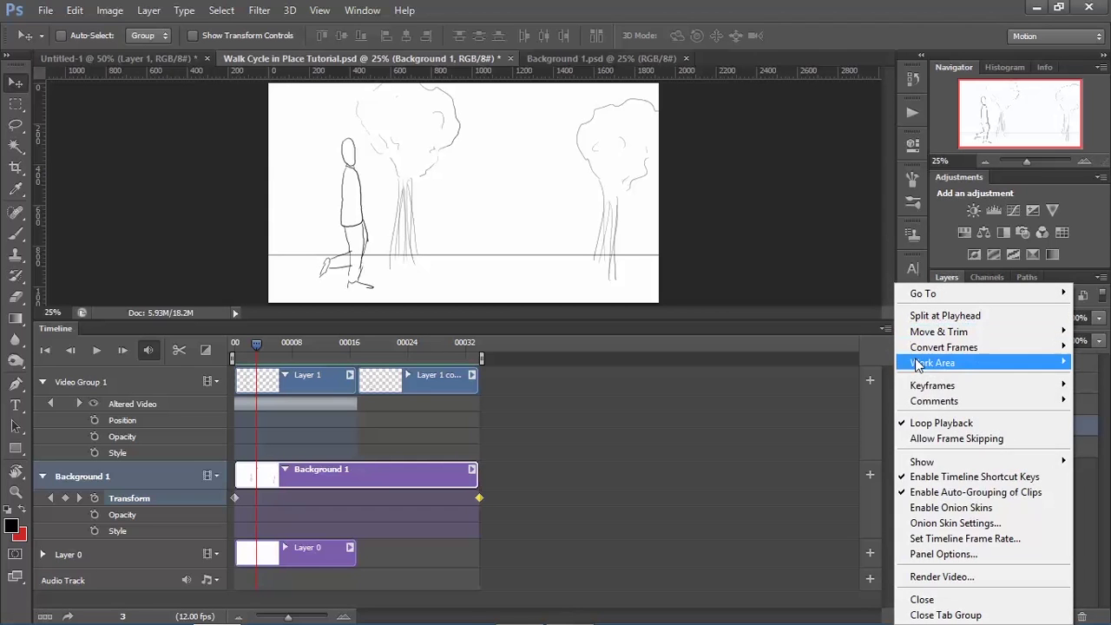
Step: Open Render Video and set the destination to Animation Production > Walk Cycle > walk cycle tutorial
click(929, 577)
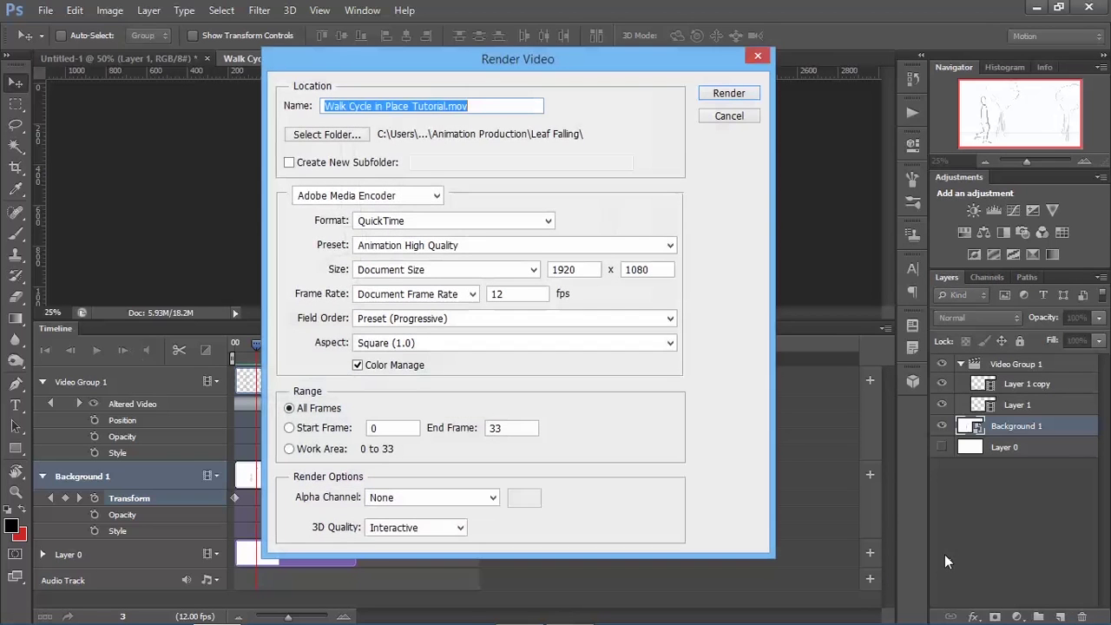
click(366, 135)
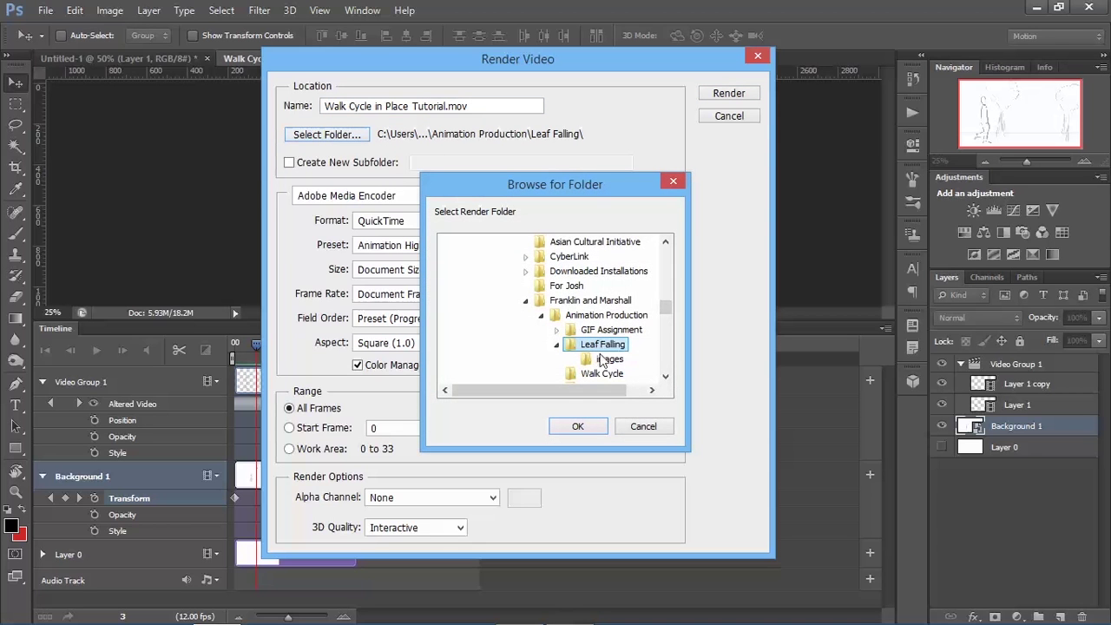
click(543, 316)
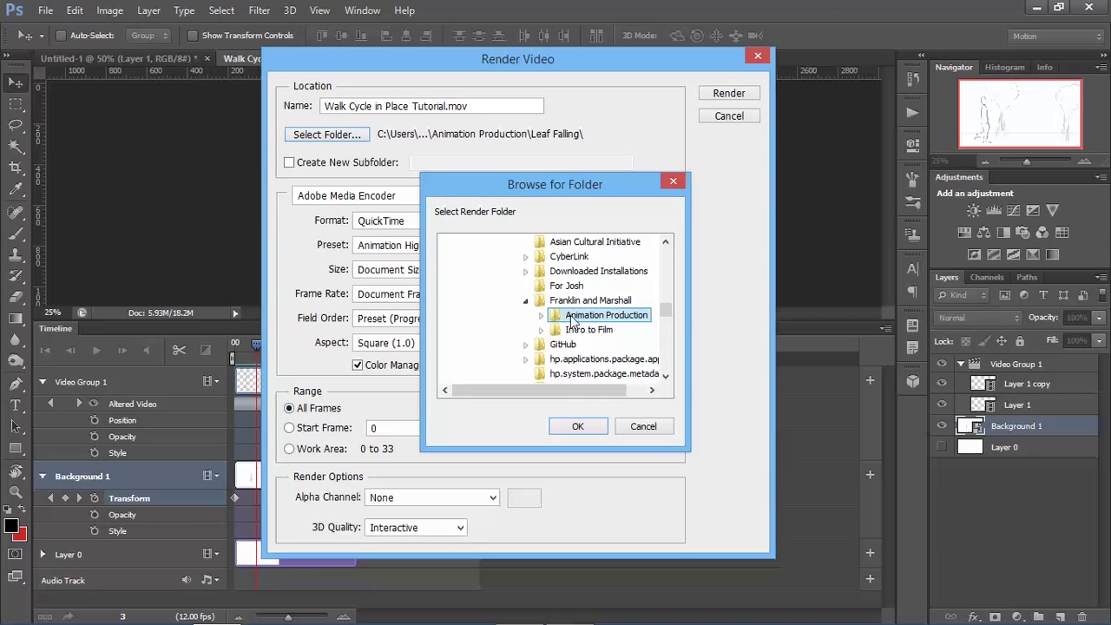
click(542, 316)
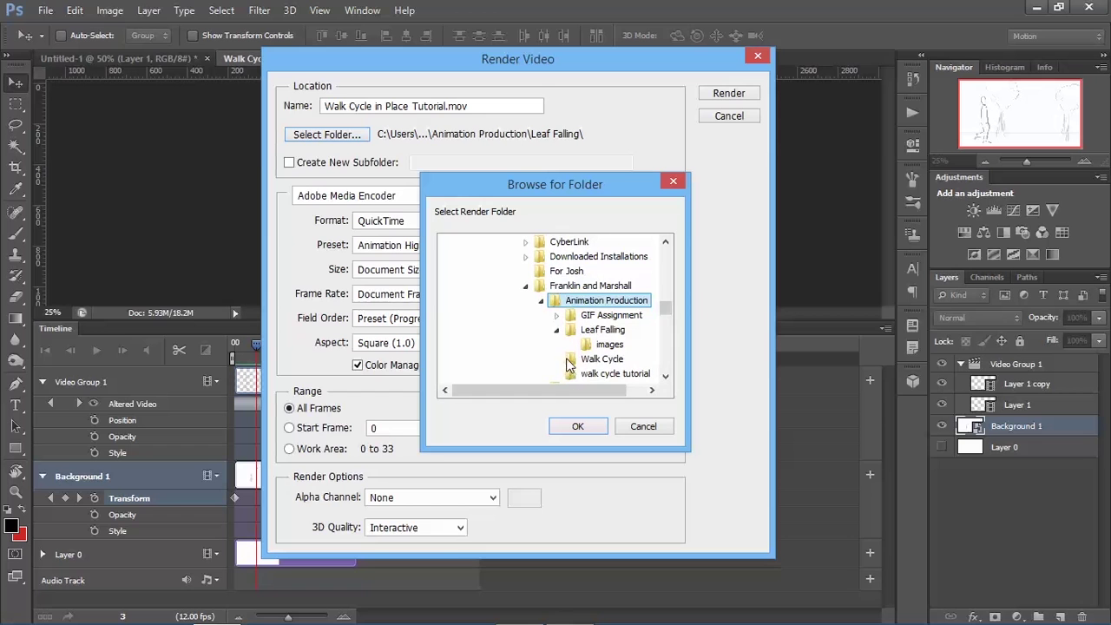
click(573, 362)
click(593, 375)
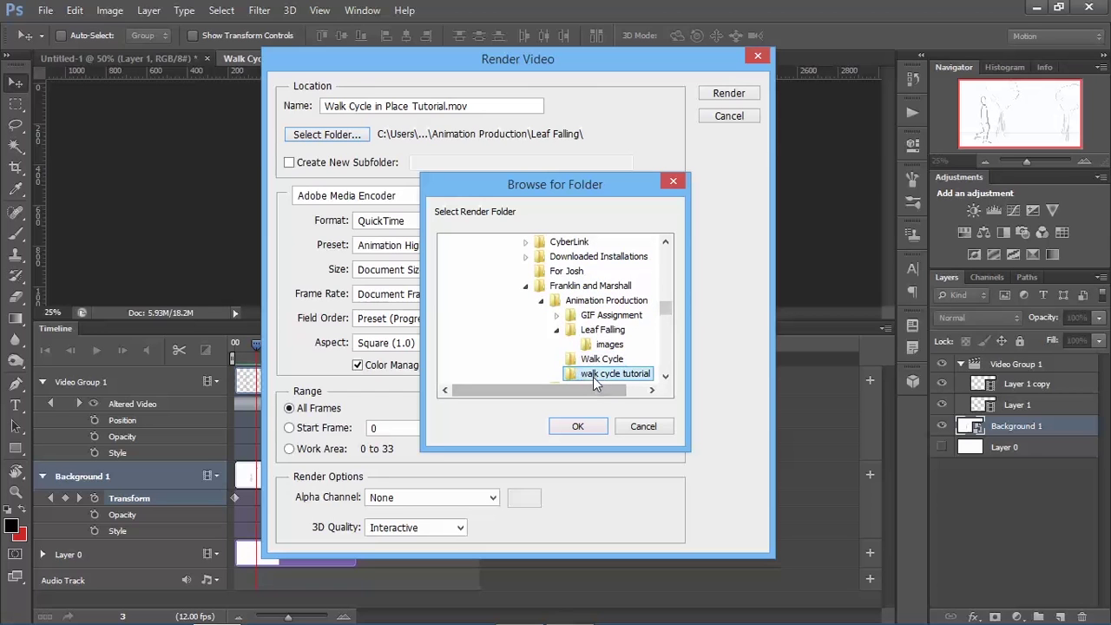
click(576, 423)
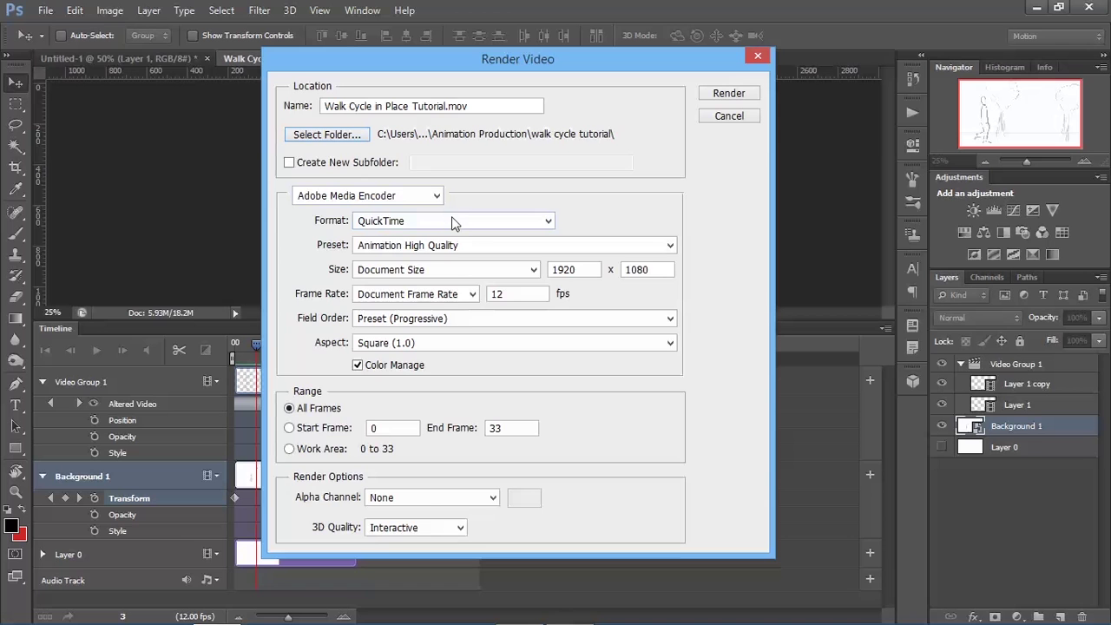
Step: Keep the Animation High Quality preset and progressive field order, set Square pixel aspect, and render
click(445, 244)
click(447, 253)
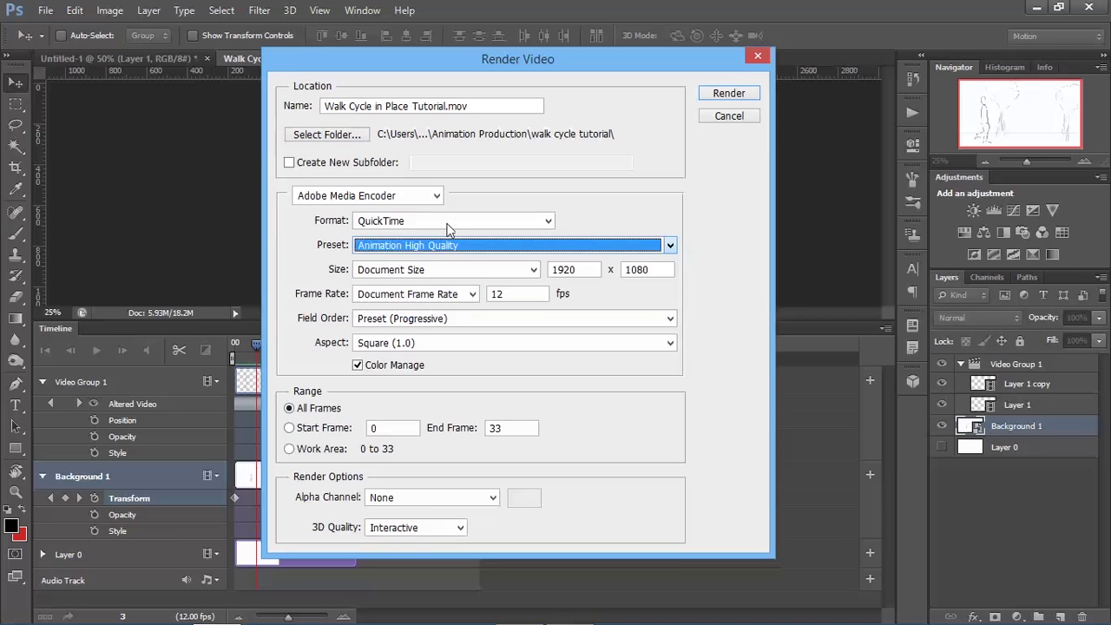
click(446, 246)
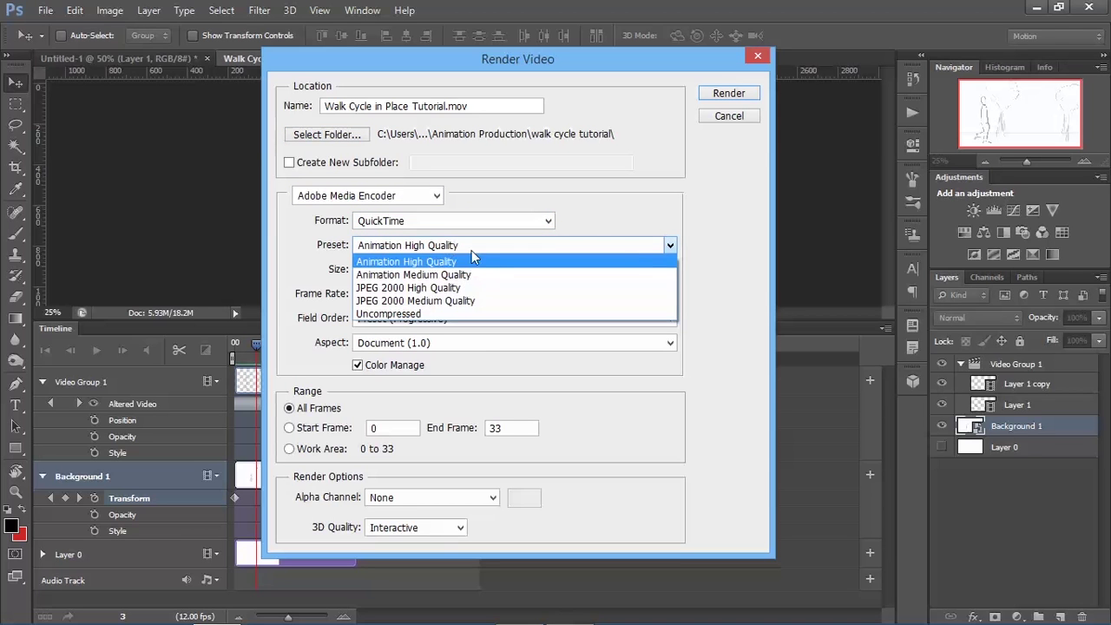
click(531, 250)
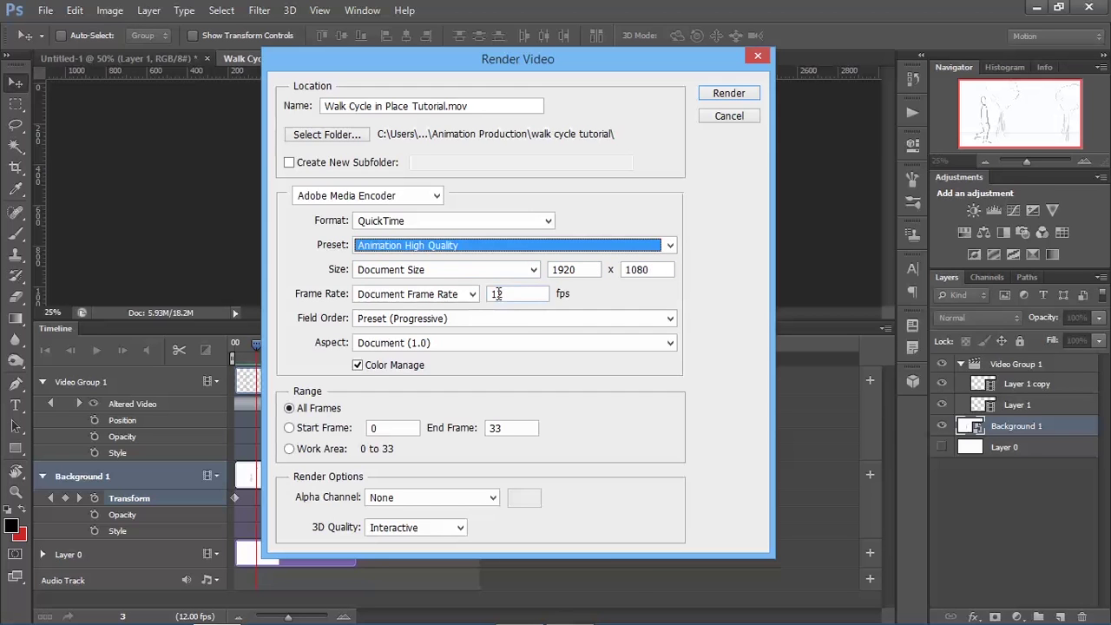
click(521, 318)
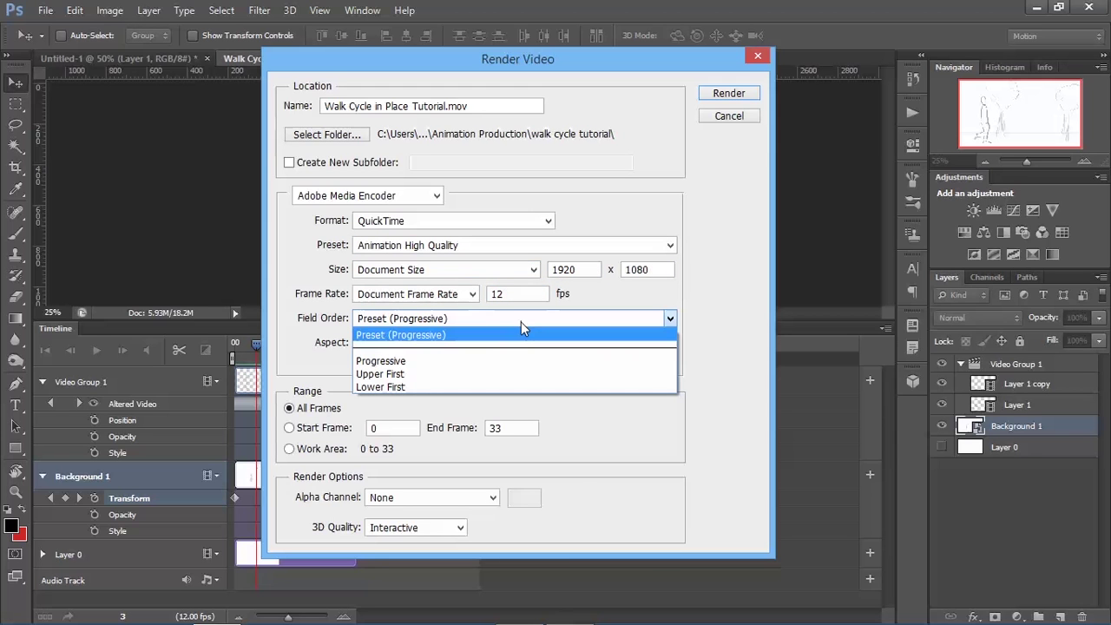
click(509, 335)
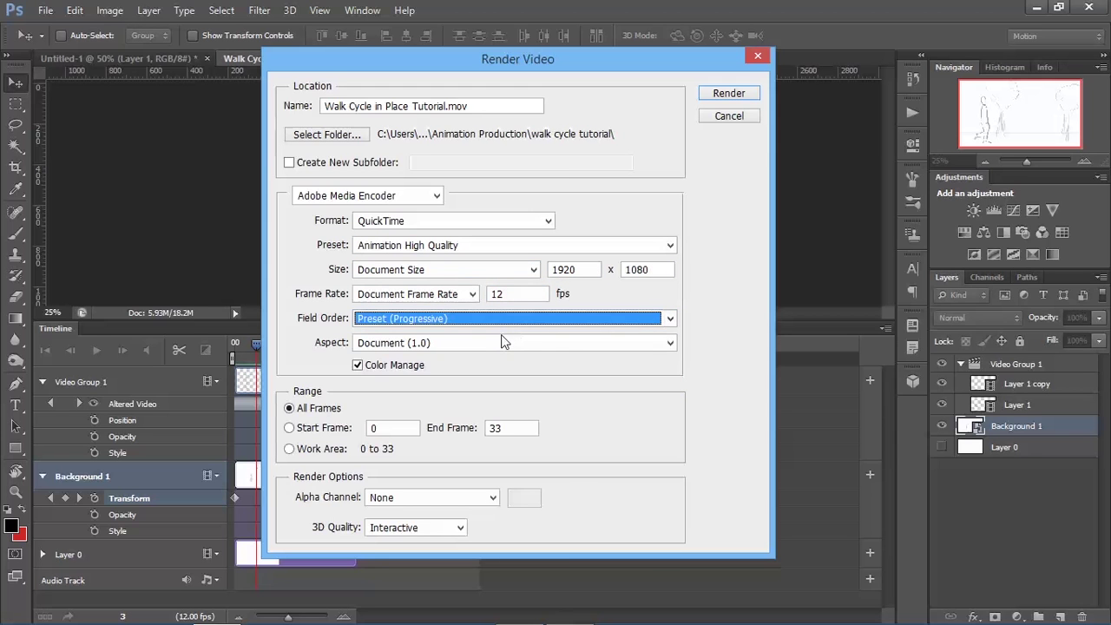
click(493, 343)
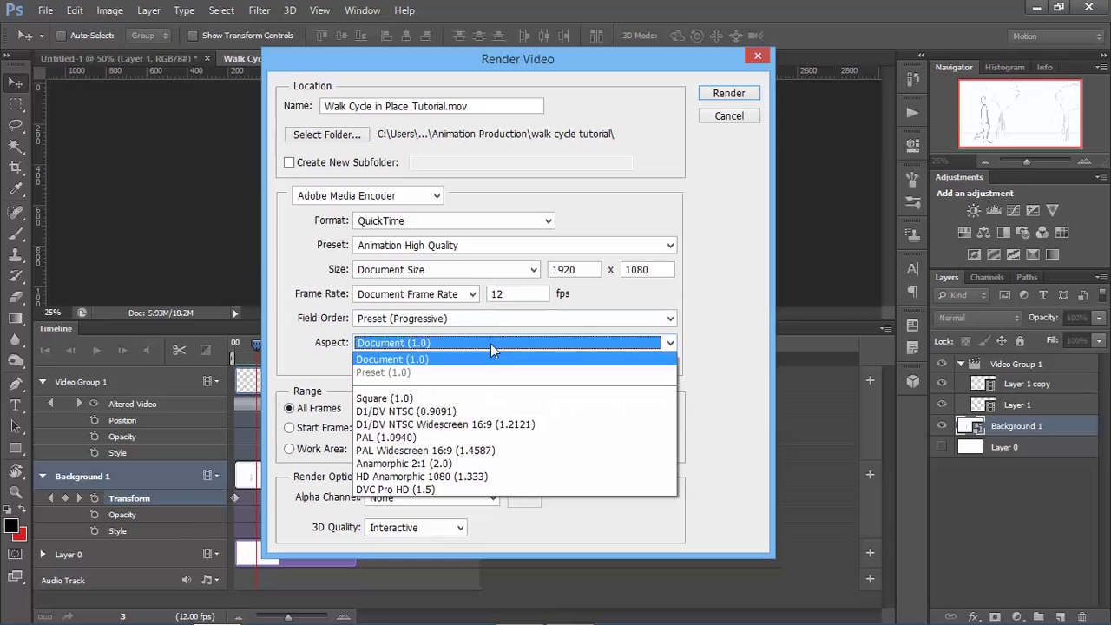
click(470, 397)
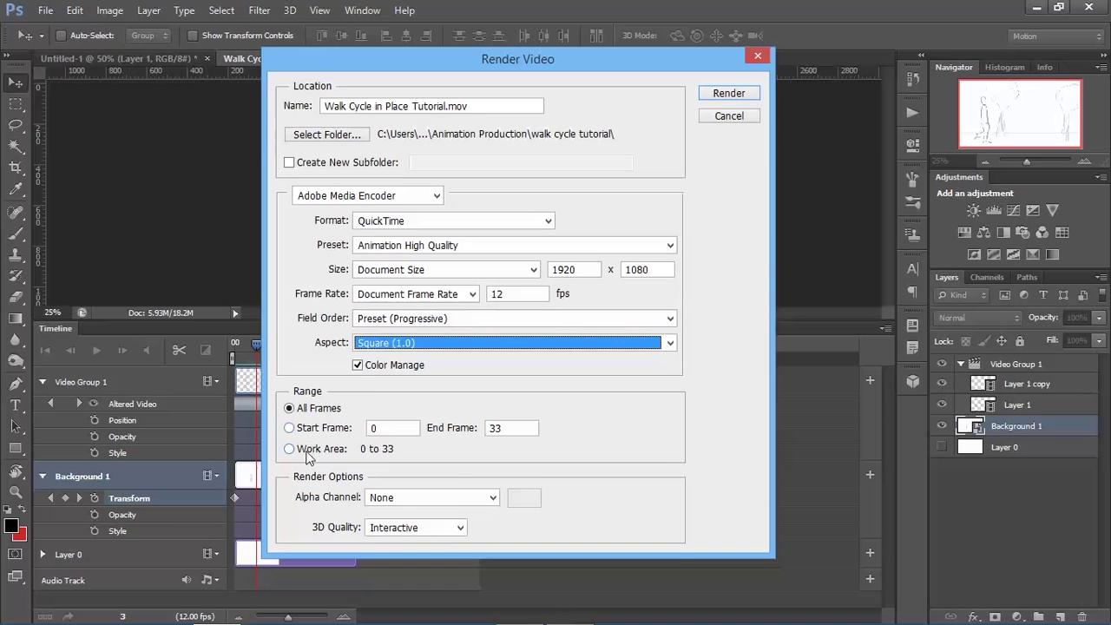
click(731, 95)
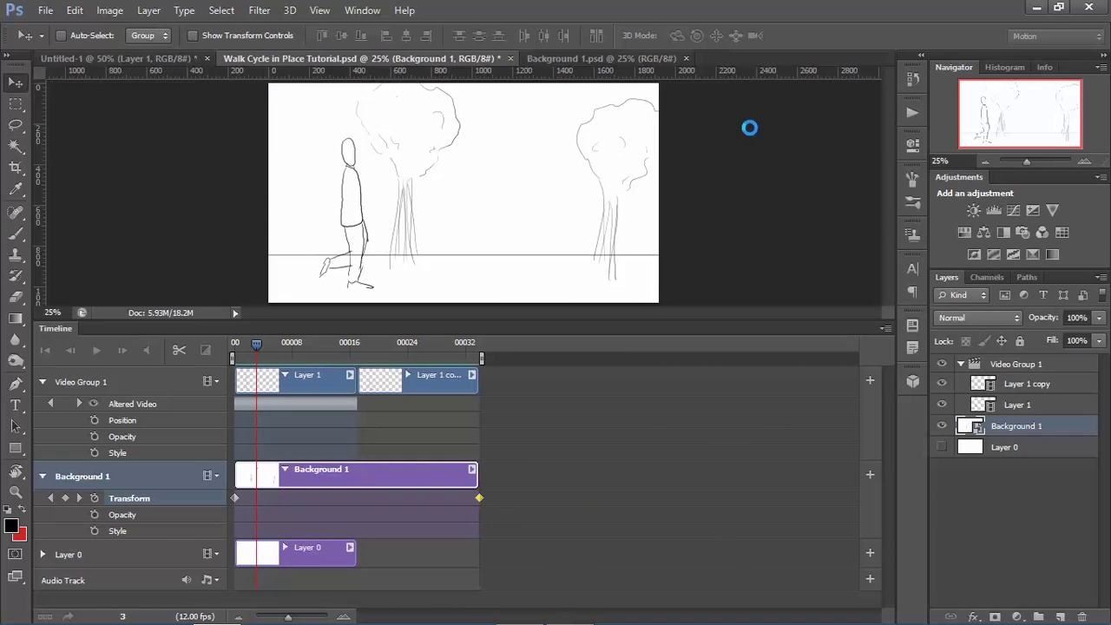
Step: Browse Documents > Franklin and Marshall > Animation Production > walk cycle tutorial and open the rendered movie
mouse_move(191, 617)
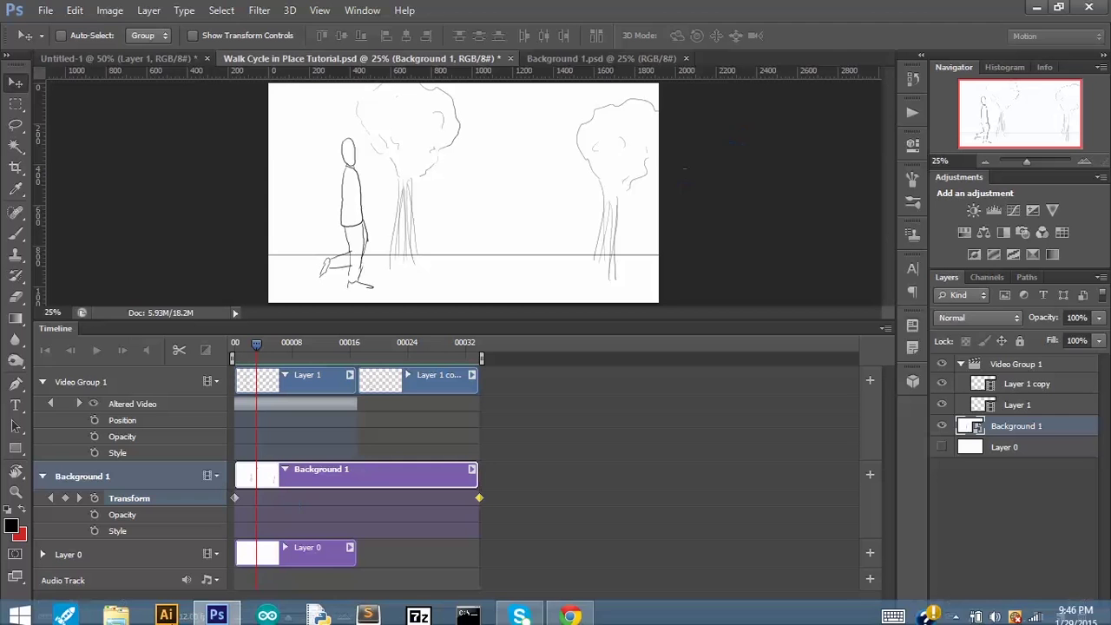
click(137, 600)
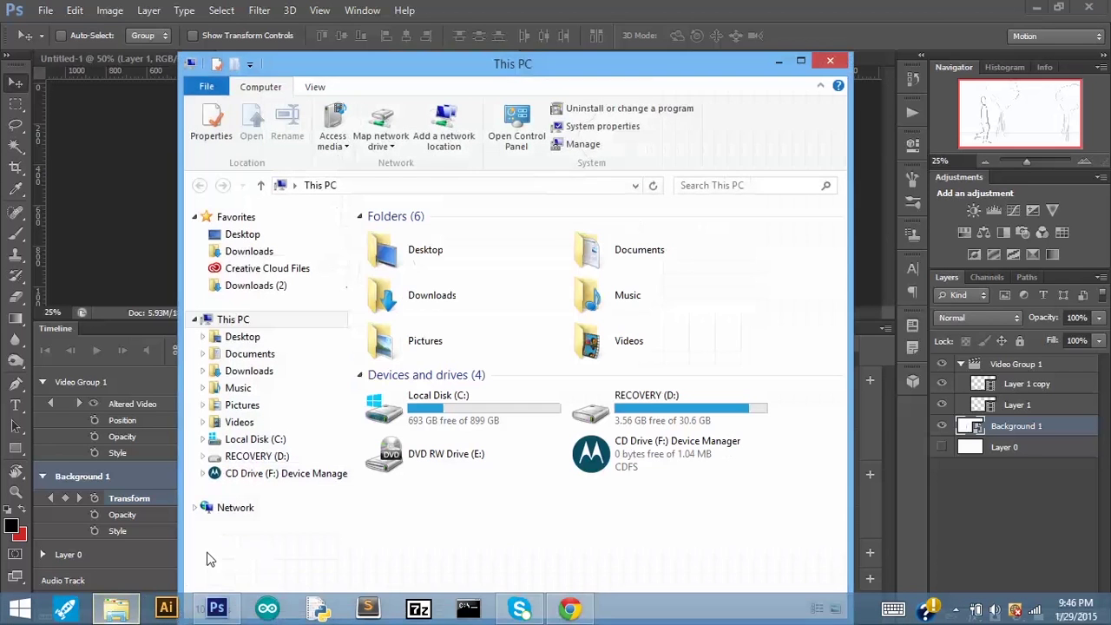
double_click(627, 263)
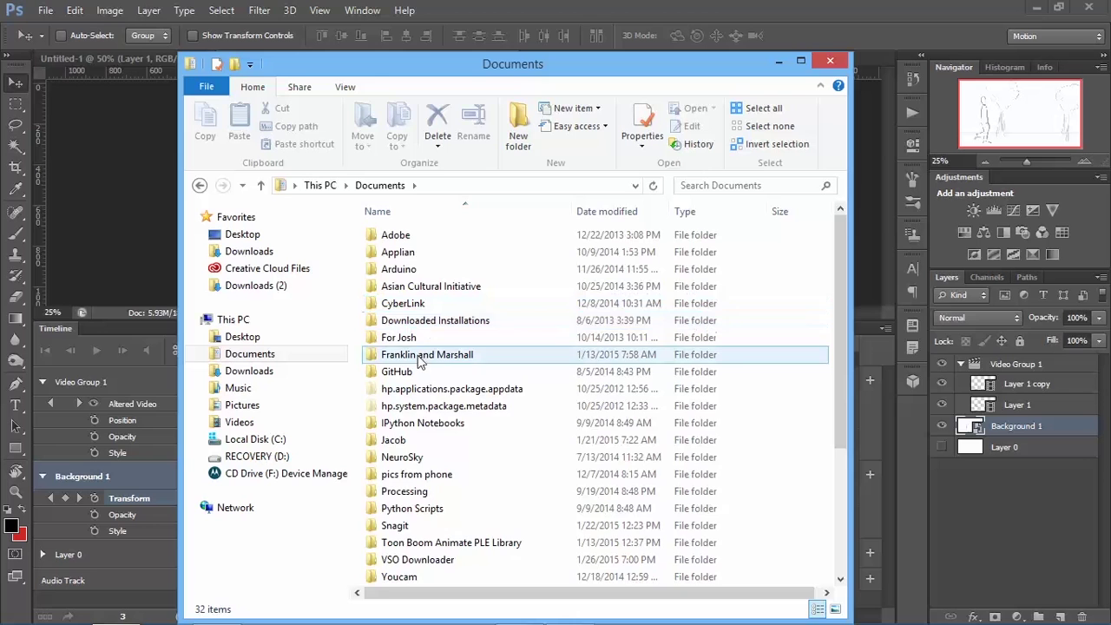
double_click(421, 356)
double_click(448, 231)
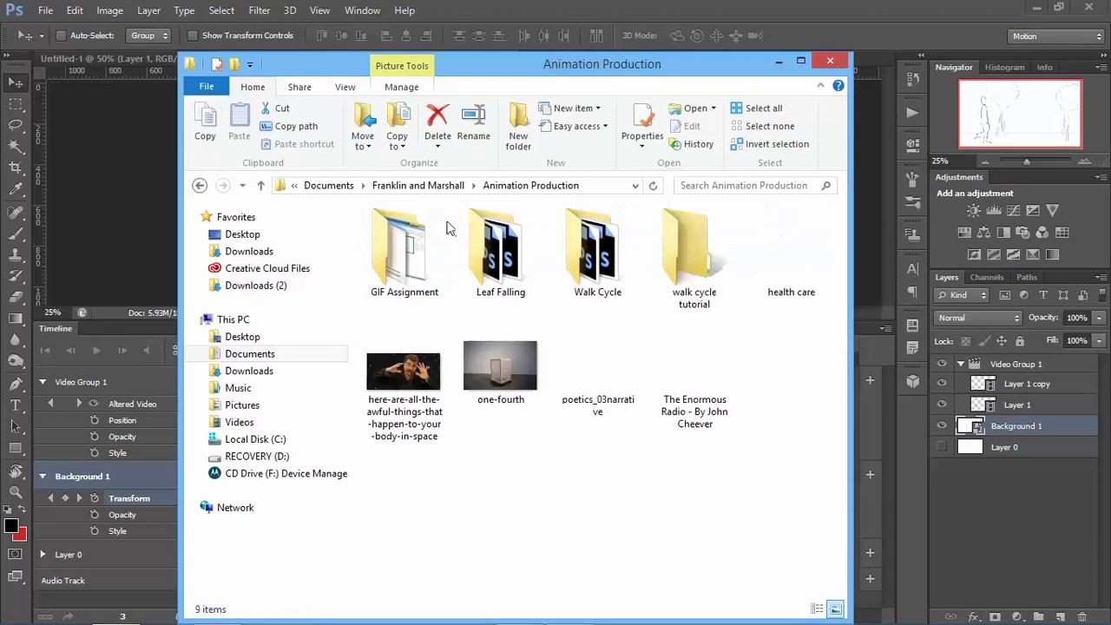
double_click(691, 250)
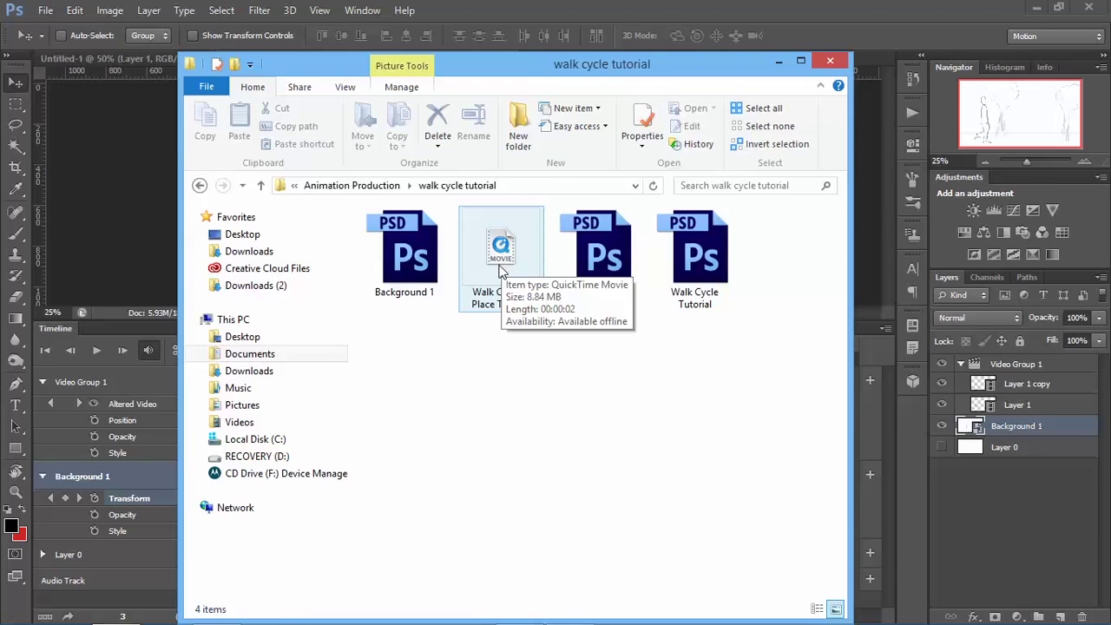
drag(609, 66, 542, 168)
double_click(432, 333)
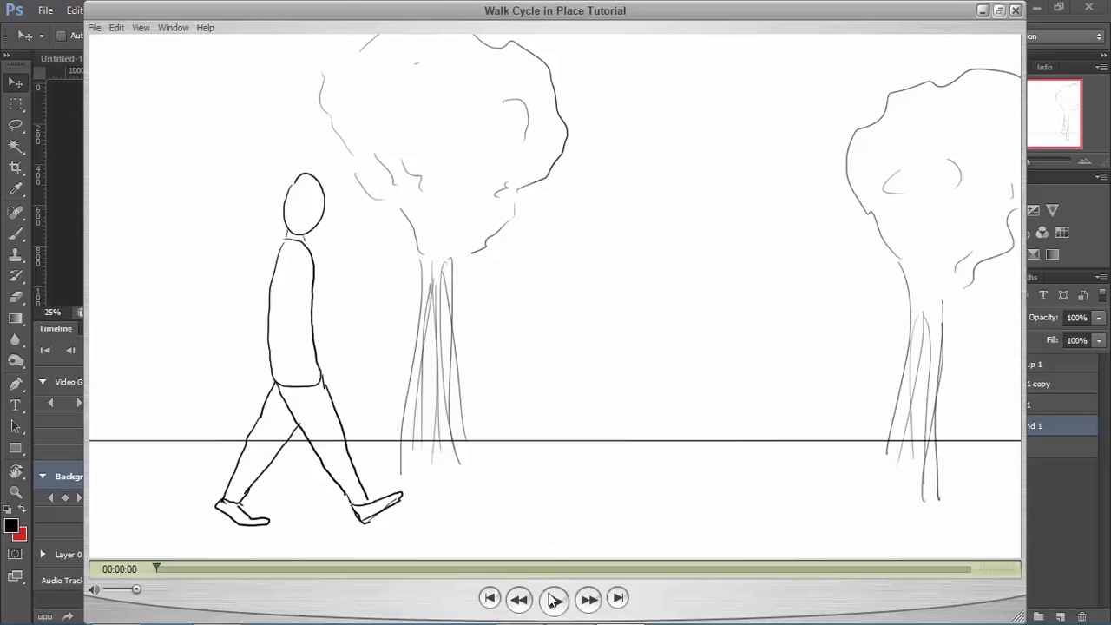
Step: Play the walk-cycle movie five times in QuickTime Player, then close the player and folder window
click(554, 599)
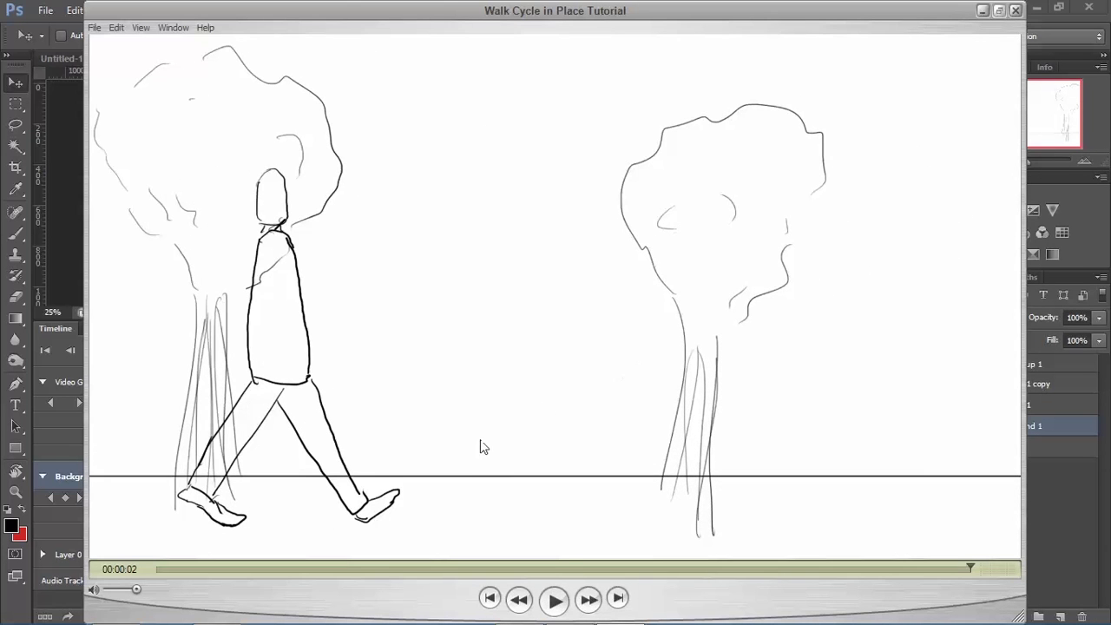
click(554, 599)
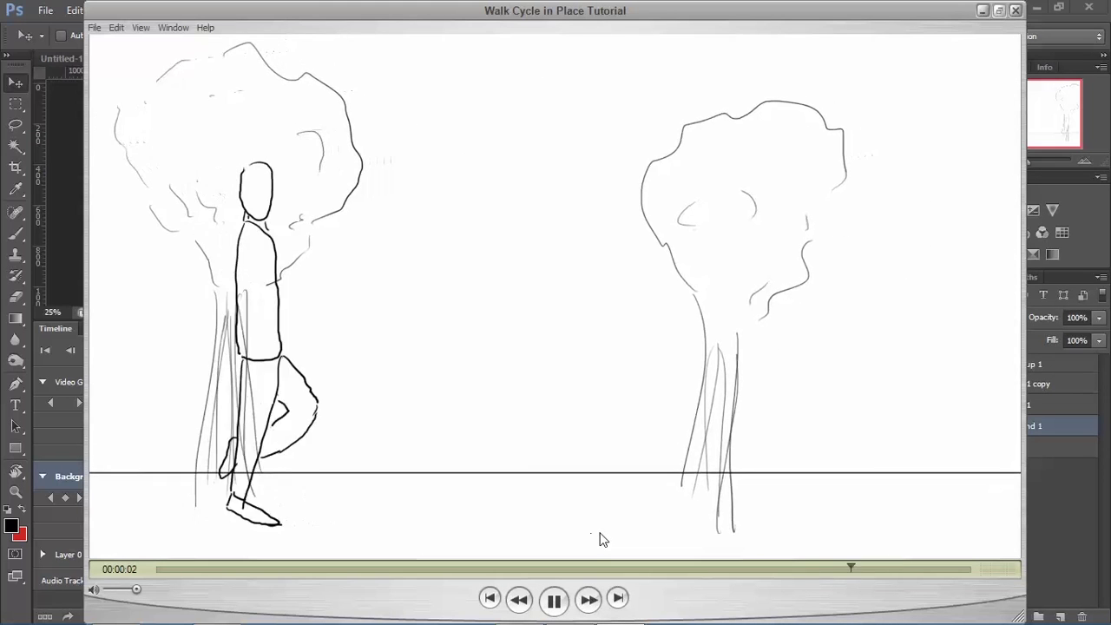
click(556, 601)
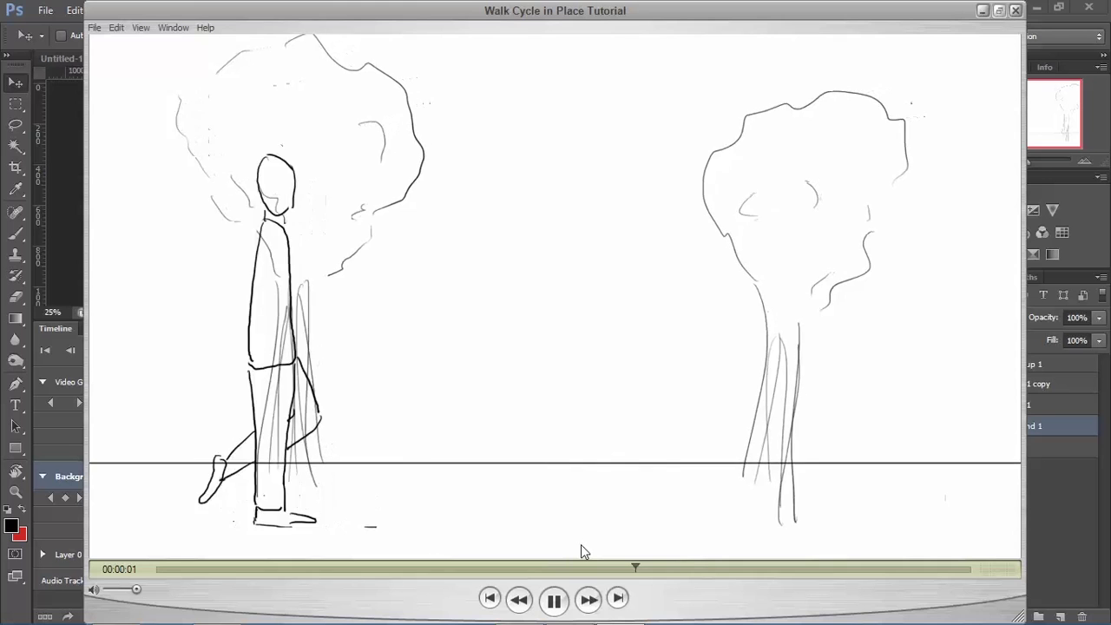
click(555, 600)
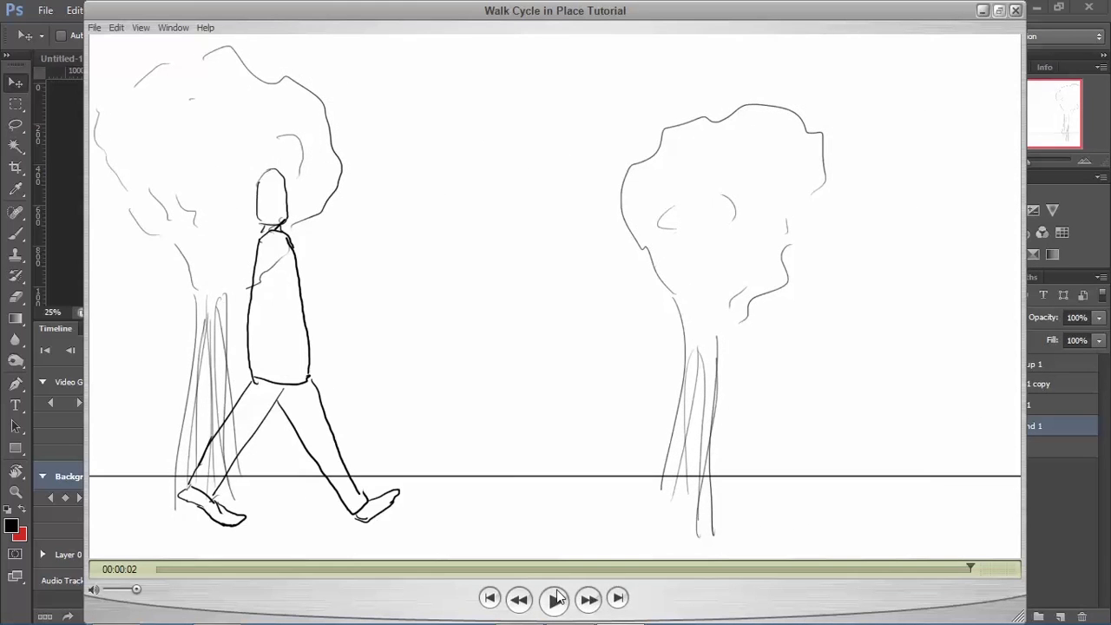
click(556, 600)
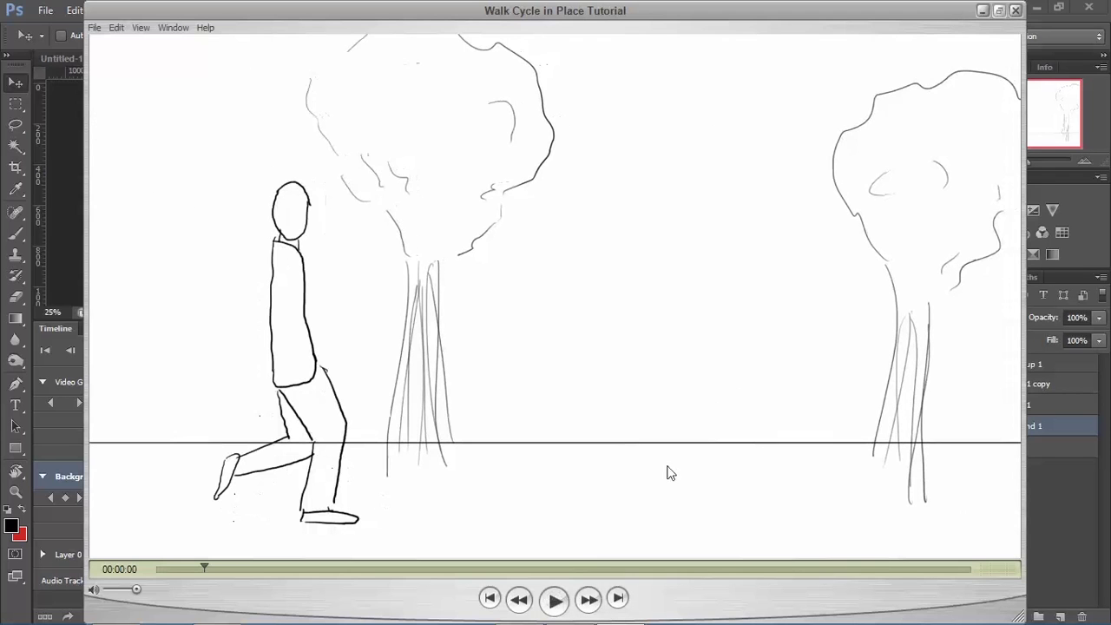
click(1014, 9)
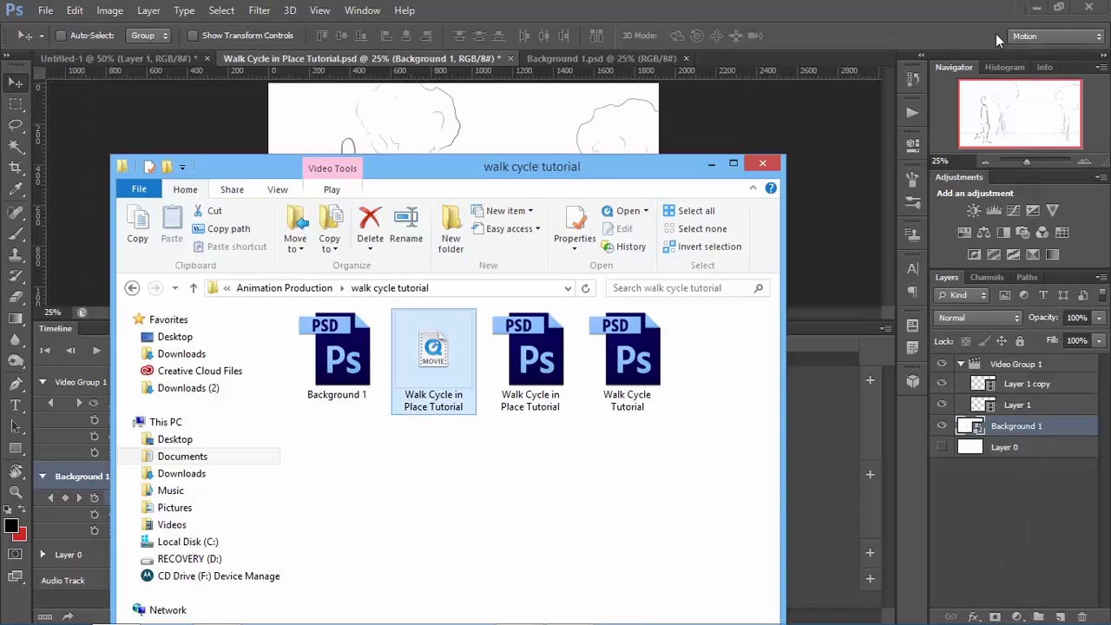
click(780, 163)
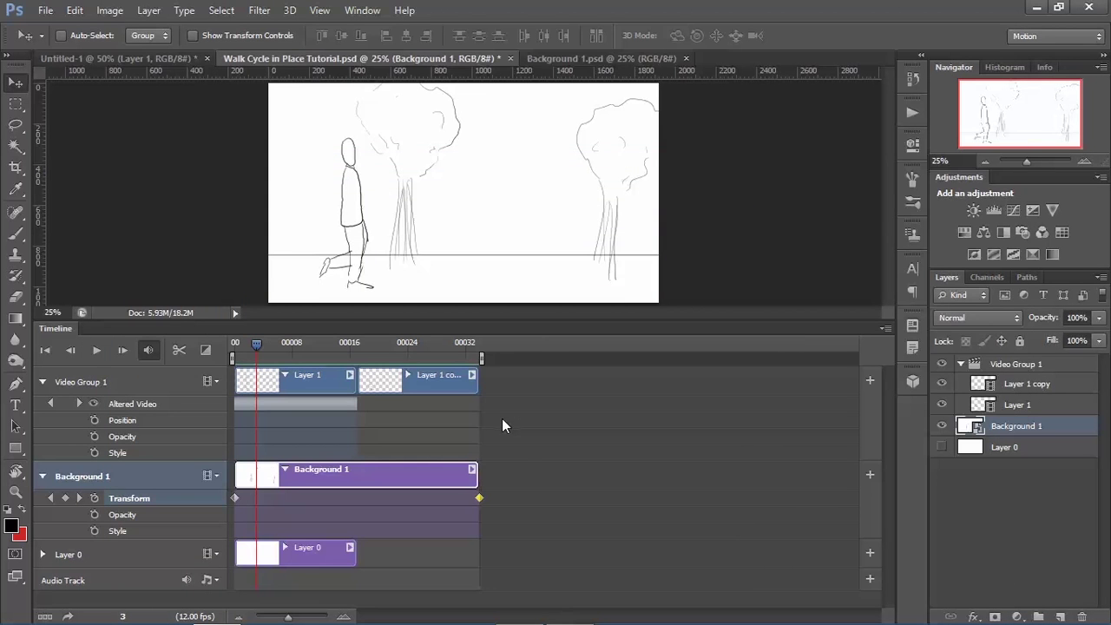